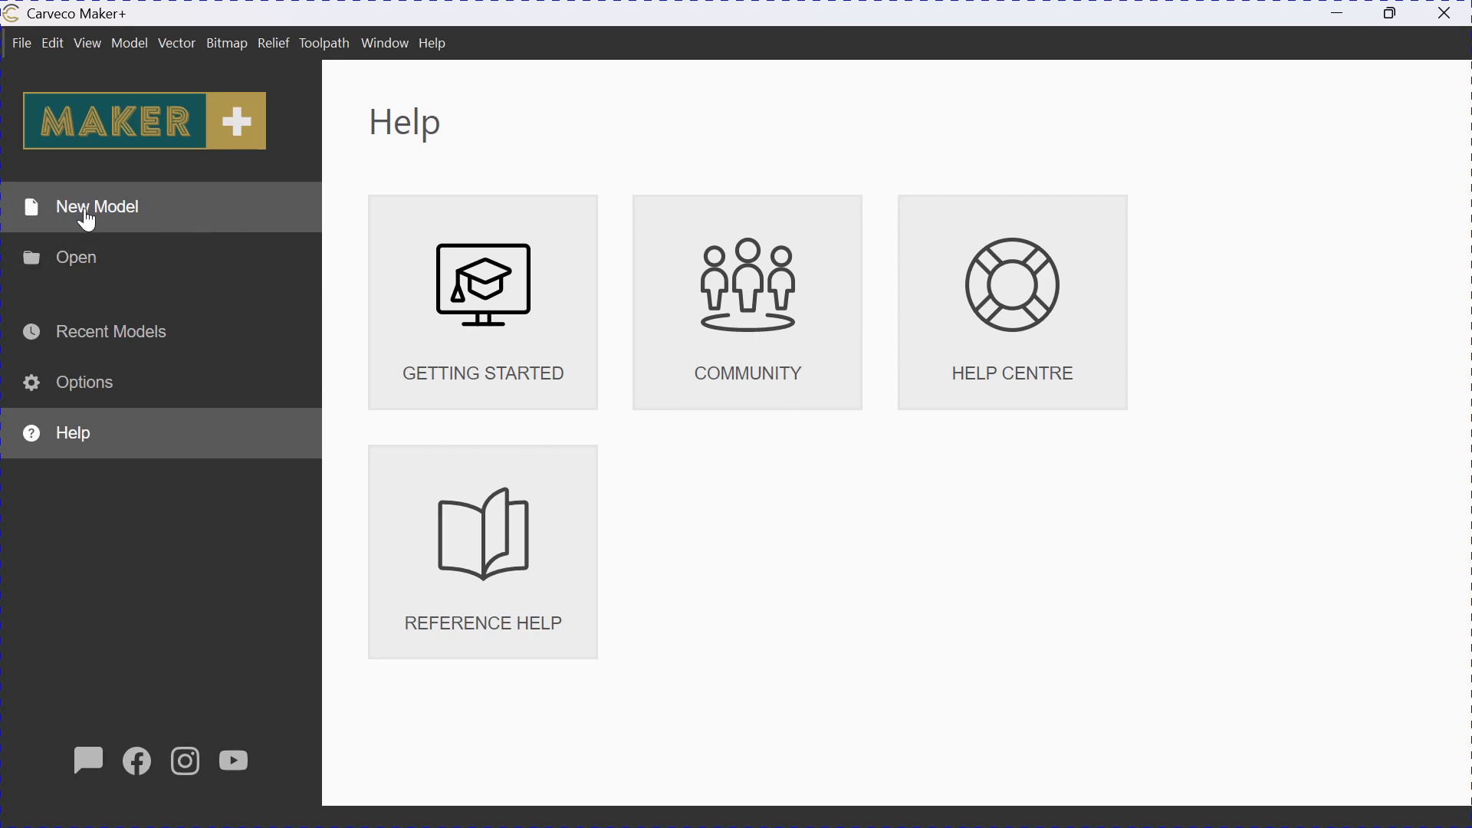
Create a new model 20 inches wide by 20 inches high, with the job origin at the lower-left corner.
left_click(88, 221)
left_click(586, 314)
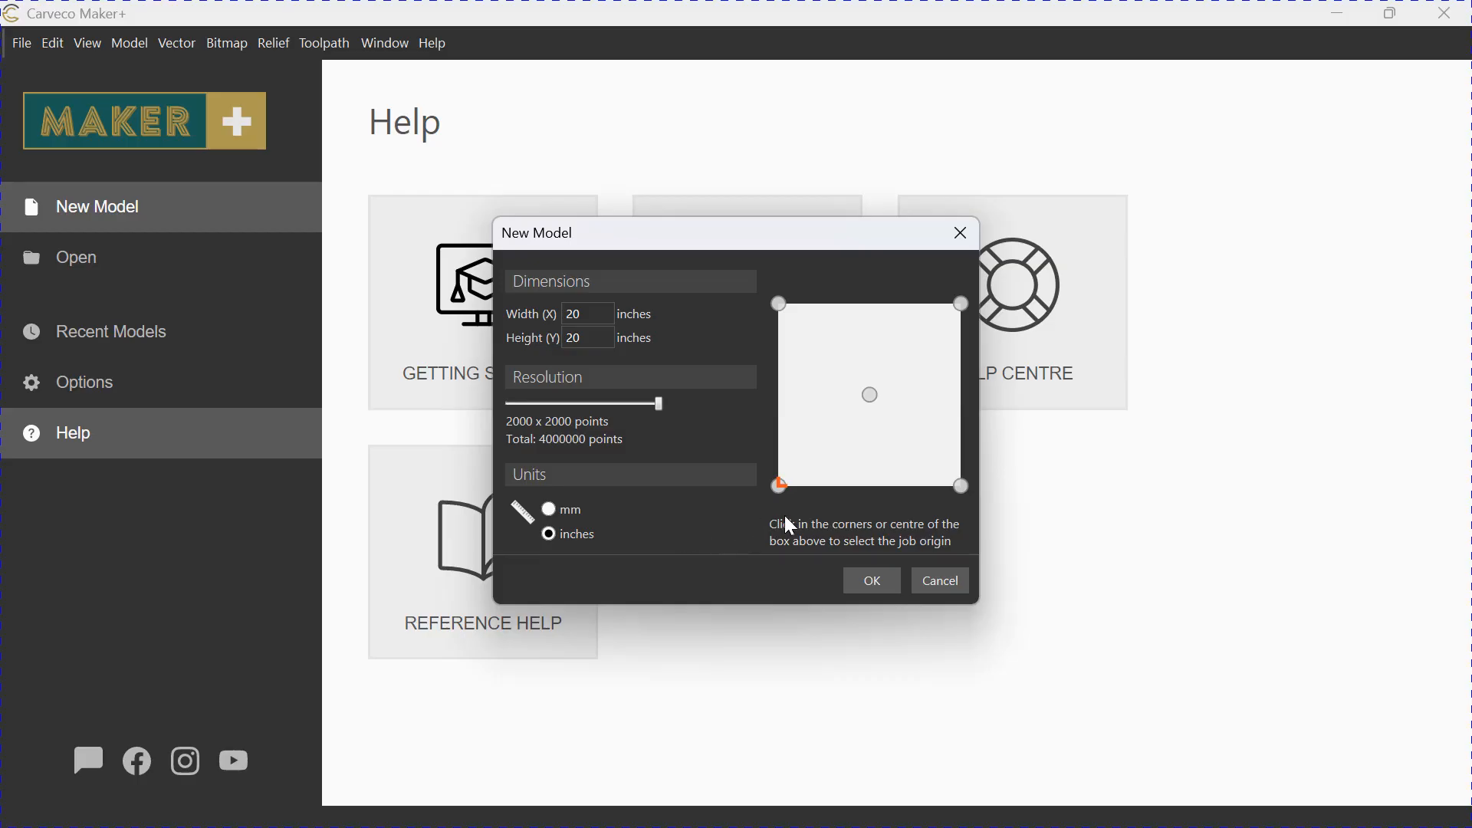
left_click(874, 581)
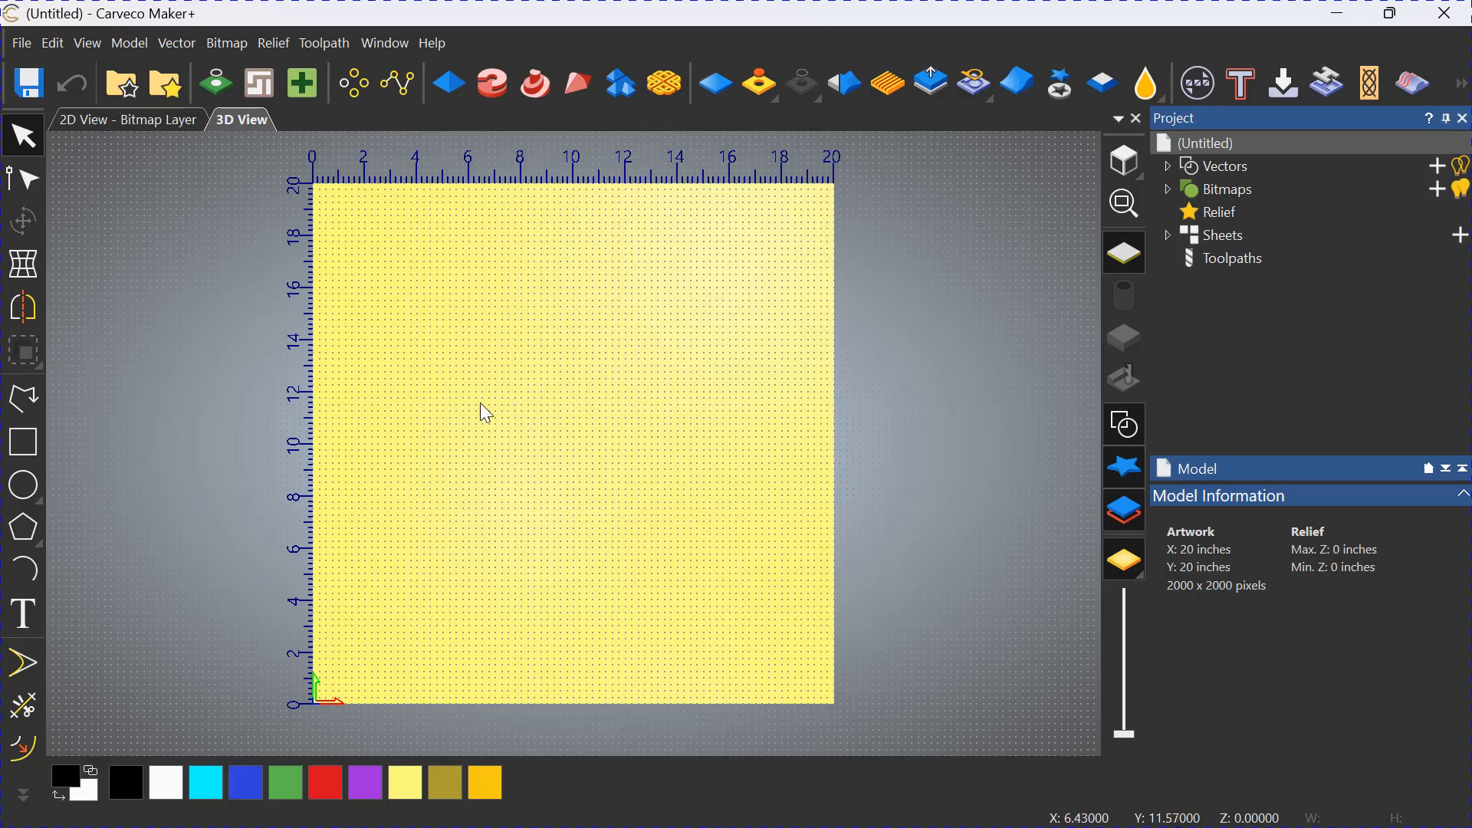
Create a circle with a diameter of .125 inches in the left half of the model.
left_click(32, 488)
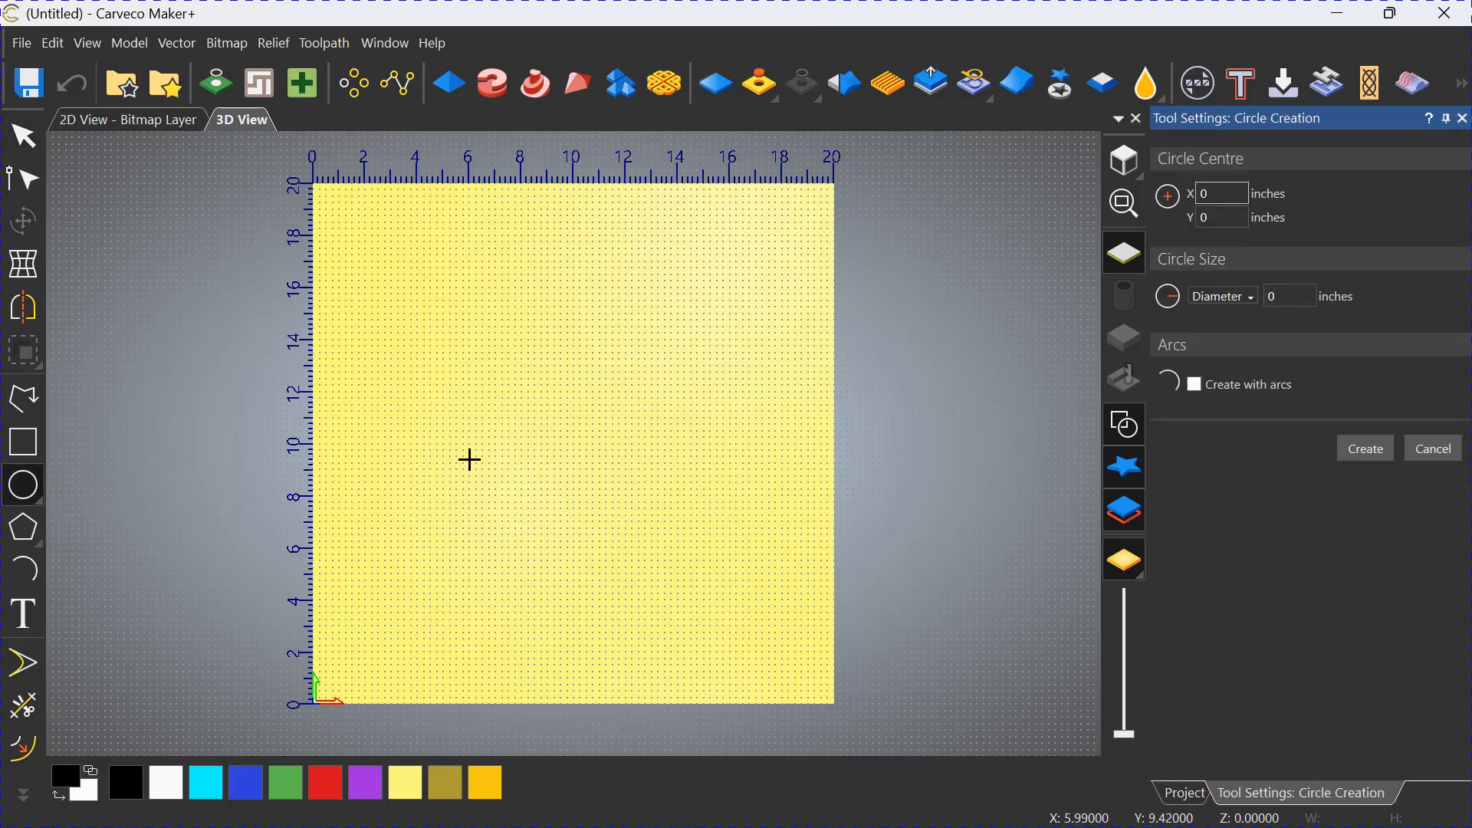
left_click_drag(586, 517, 612, 537)
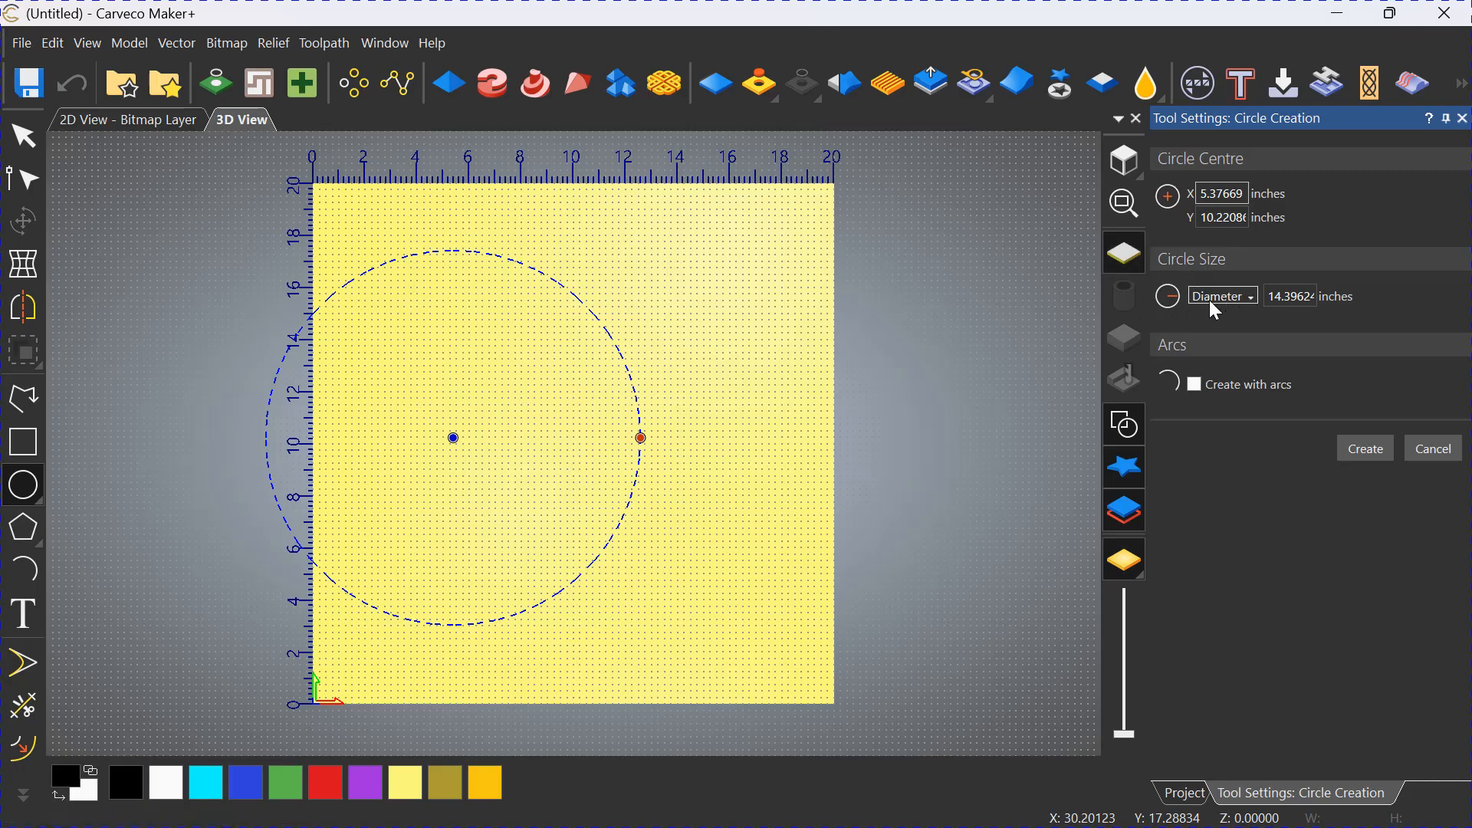
left_click(1248, 297)
left_click(1295, 296)
left_click_drag(1285, 296, 1316, 297)
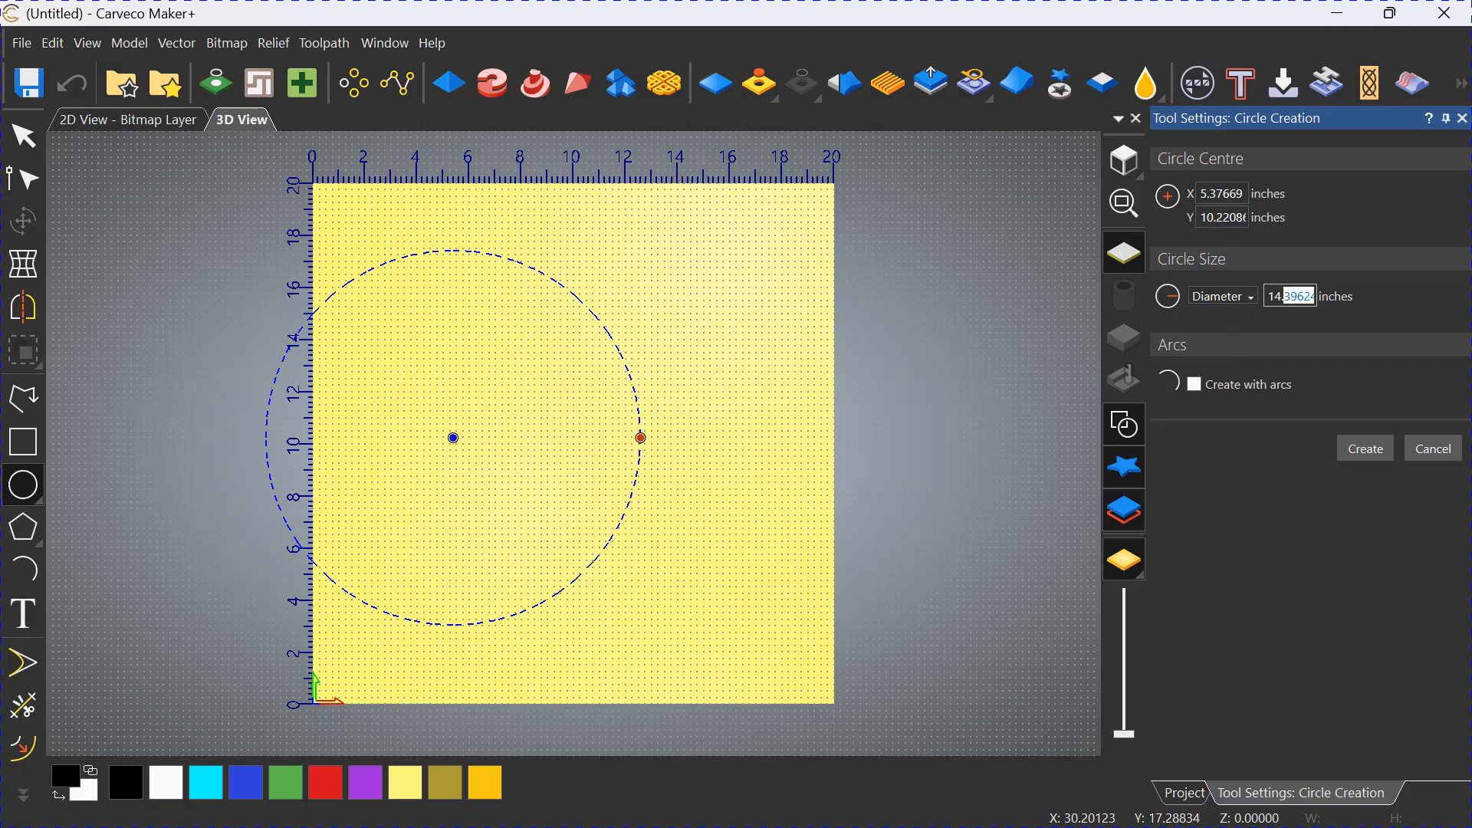
key("BackSpace")
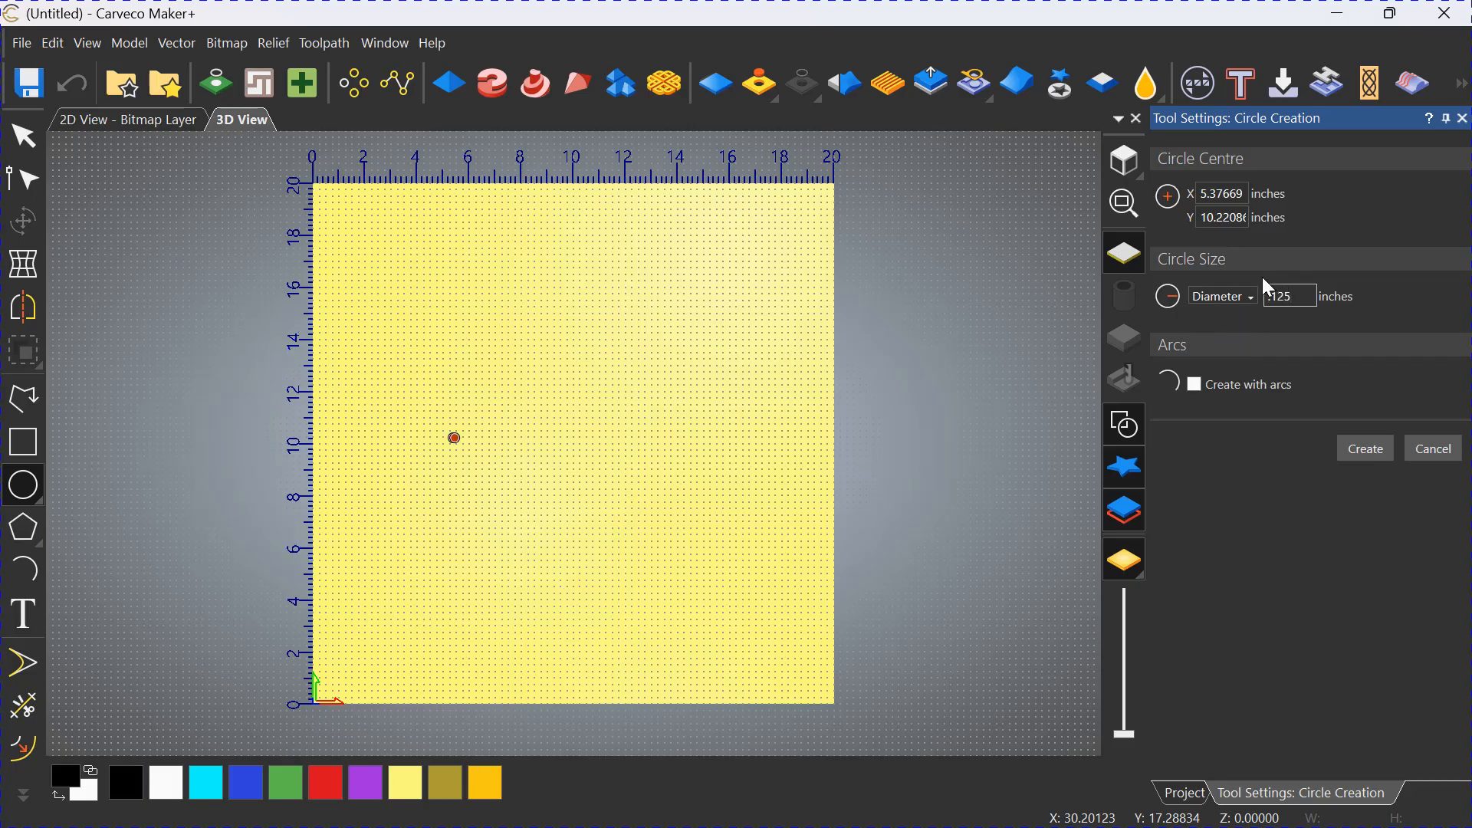
left_click(1367, 450)
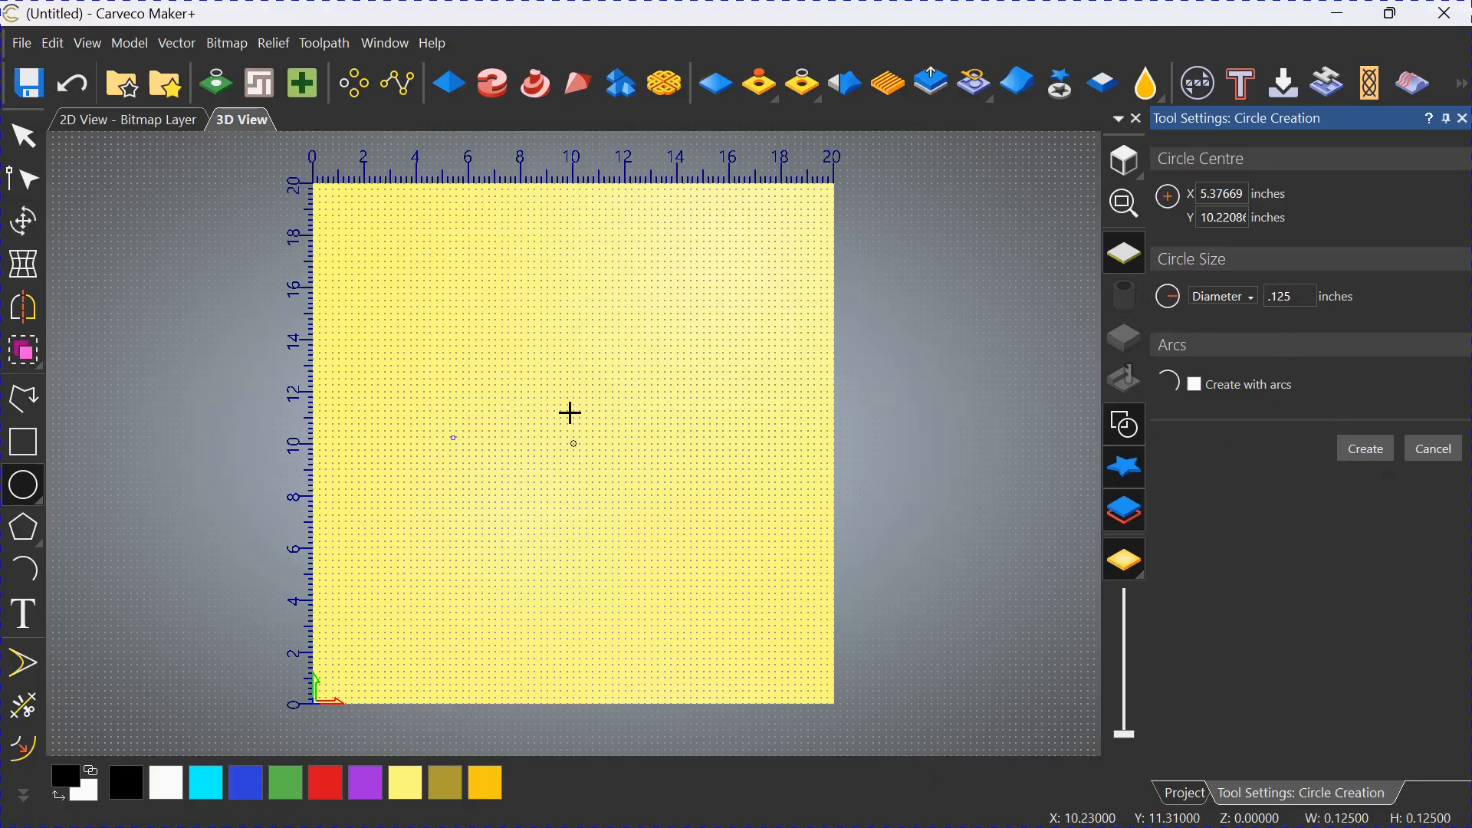
Switch to the 2D view and leave circle creation, keeping the small circle selected.
scroll(529, 443, "up", 5)
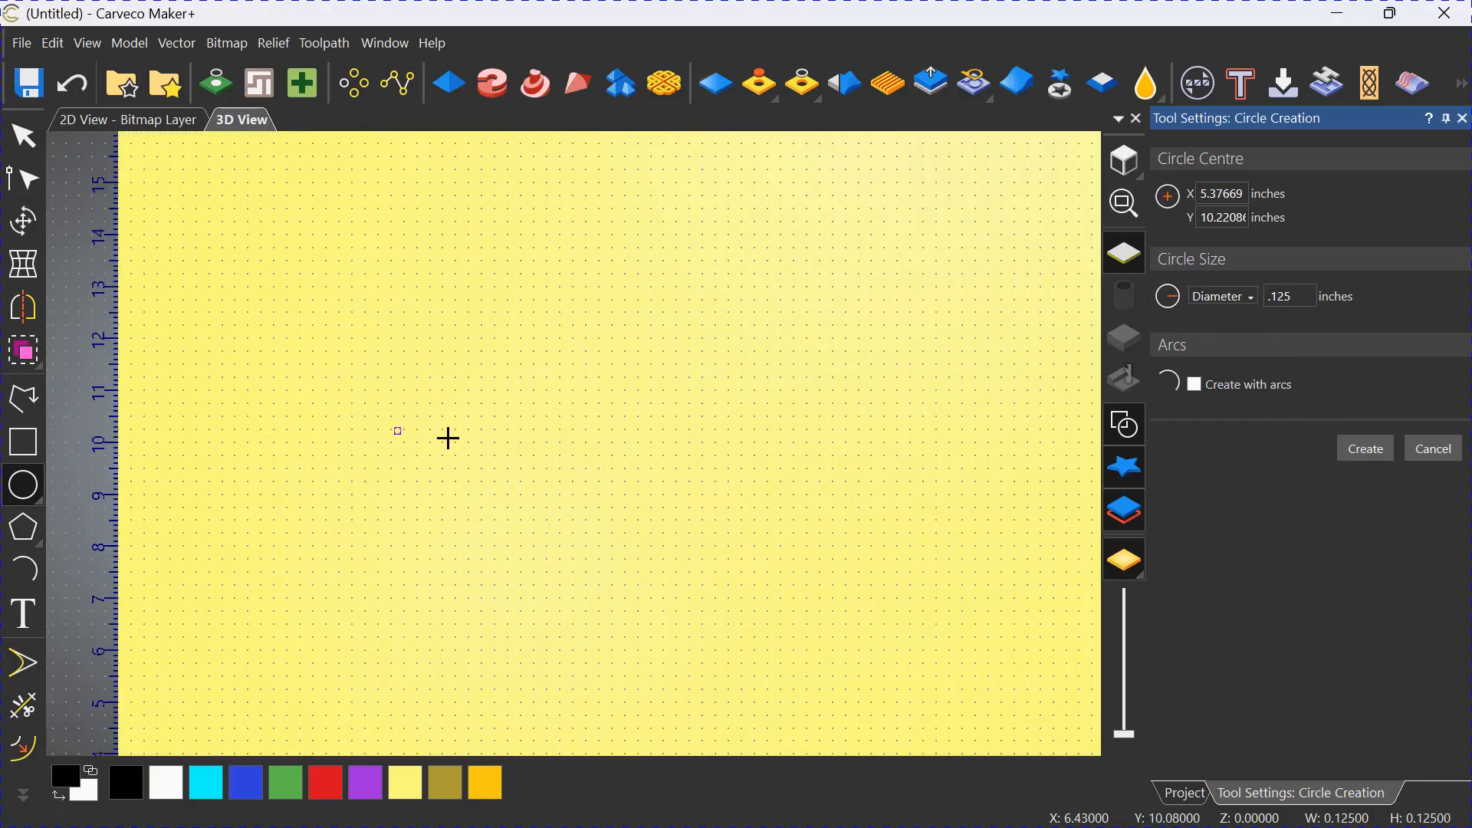
scroll(435, 419, "up", 2)
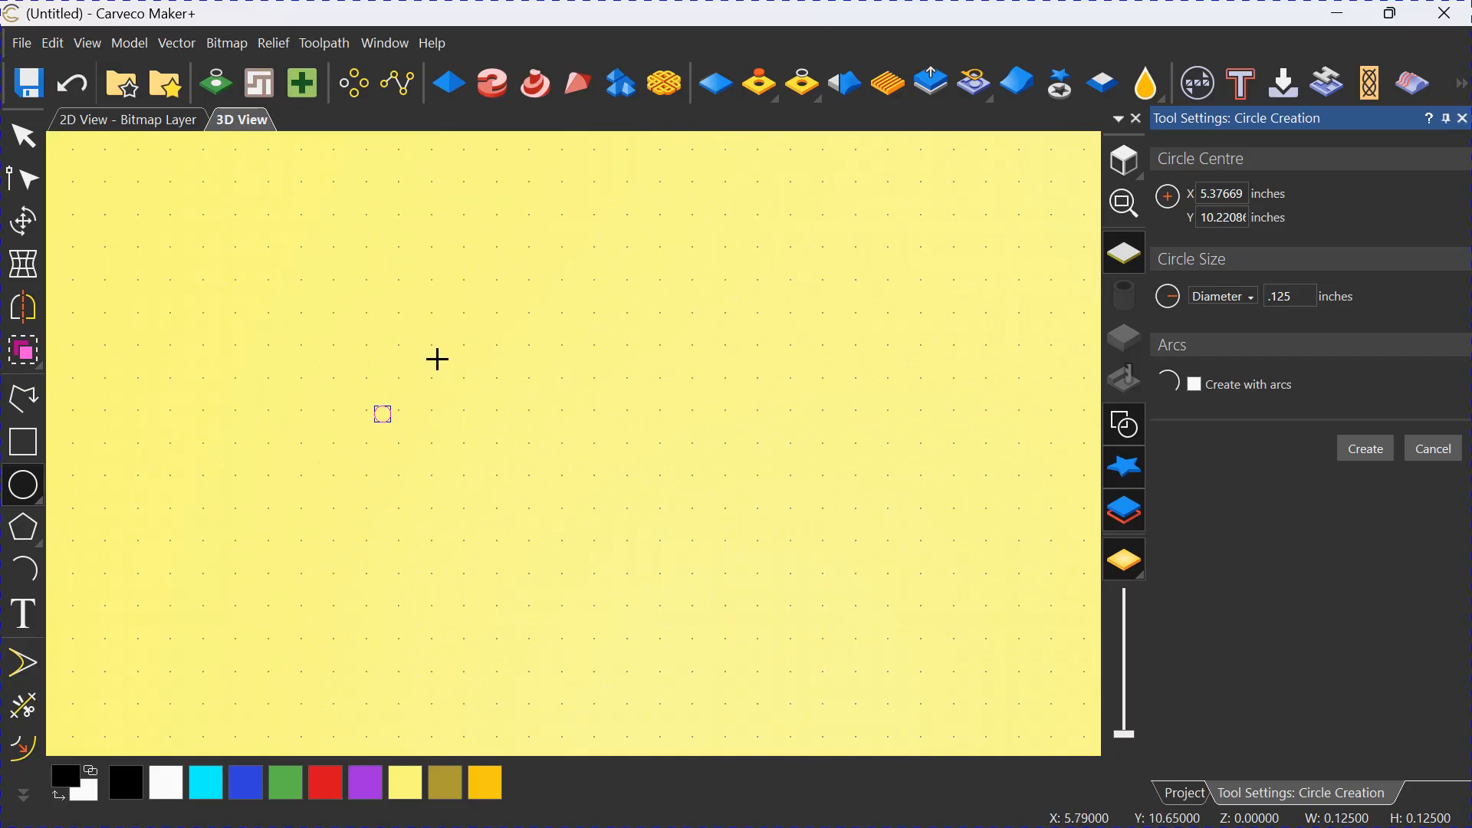
scroll(444, 368, "up", 1)
left_click(153, 123)
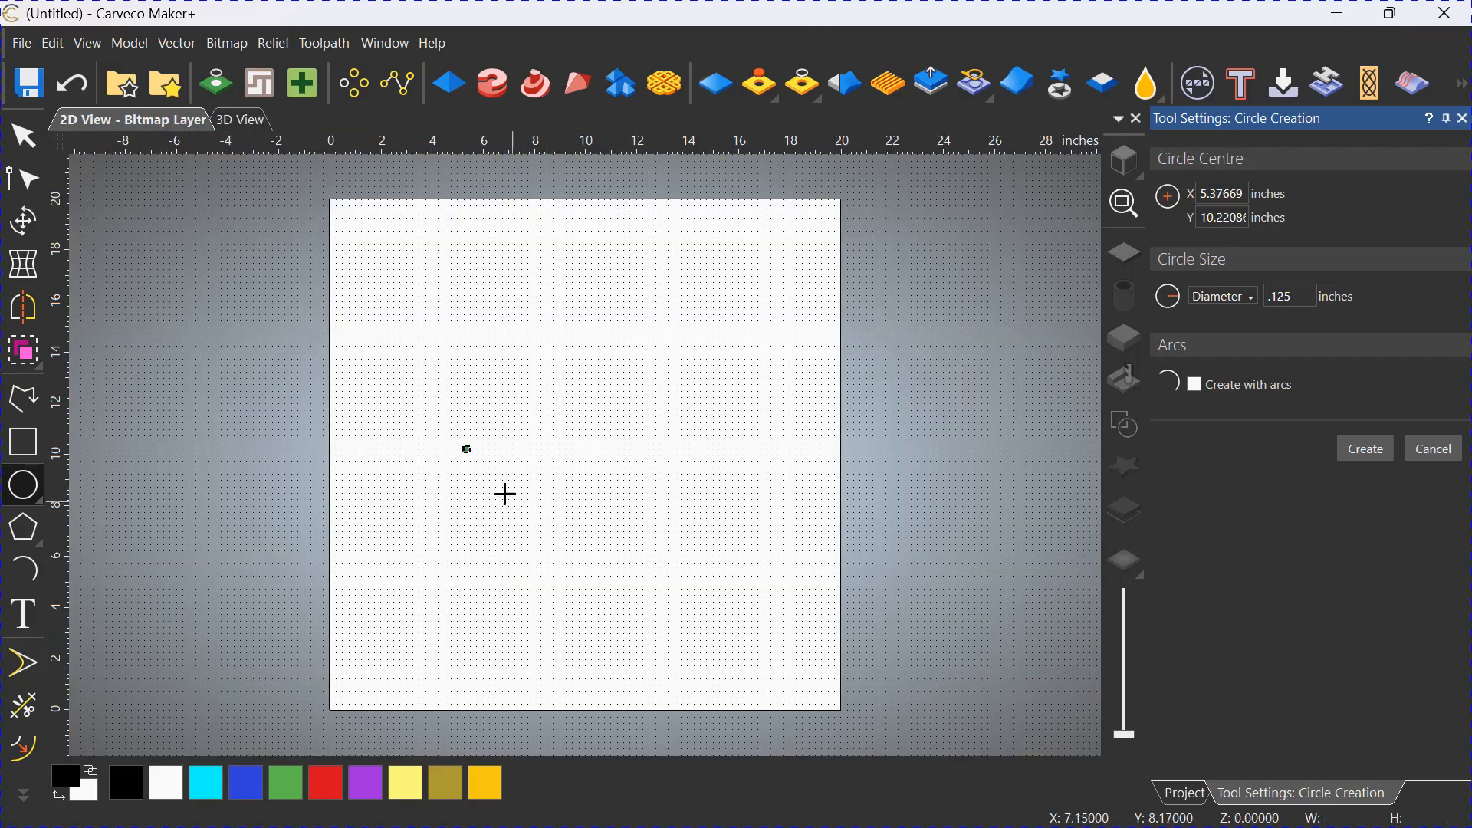
scroll(506, 479, "up", 3)
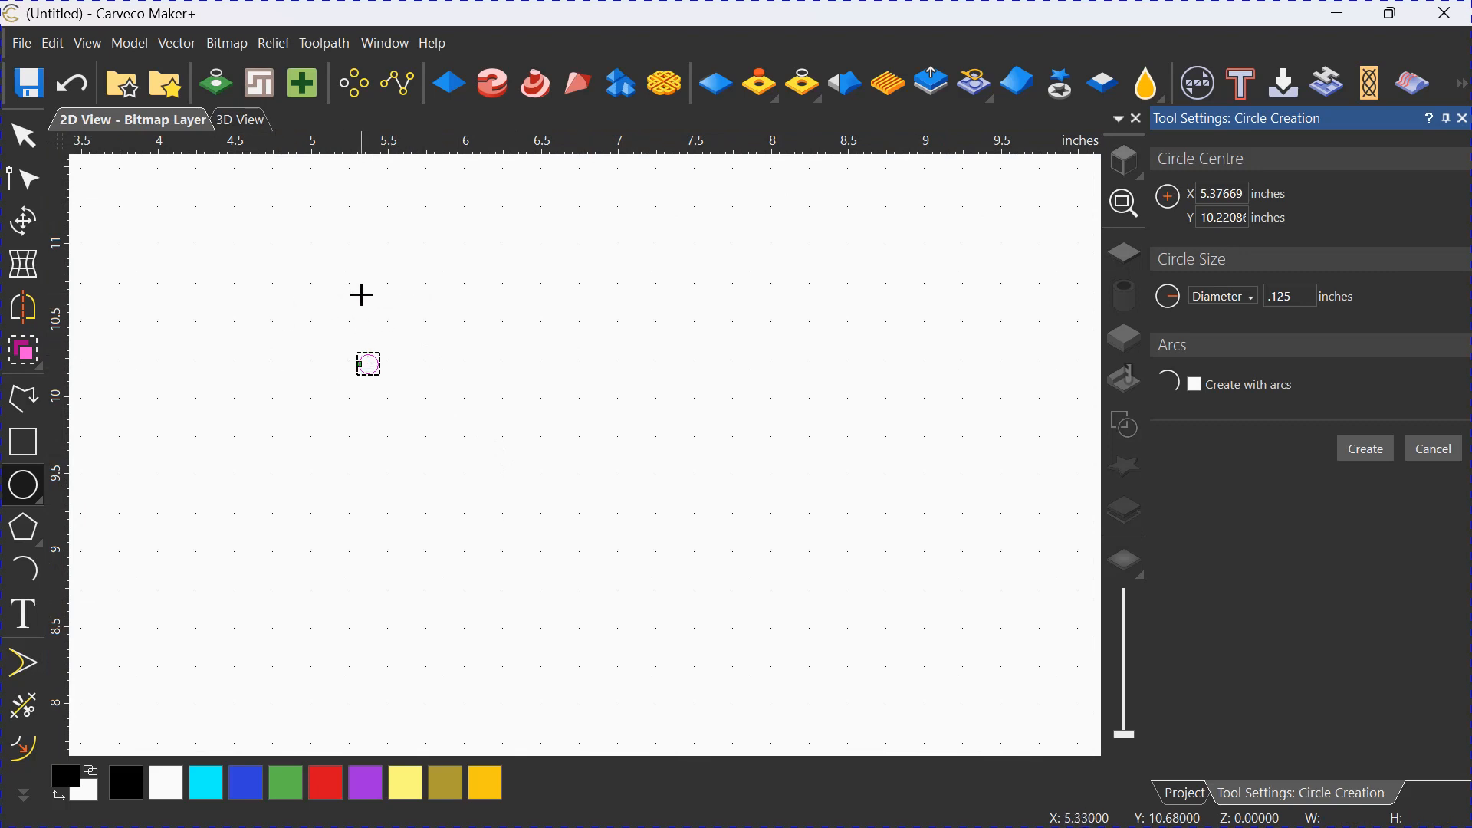
middle_click_drag(358, 293, 285, 302)
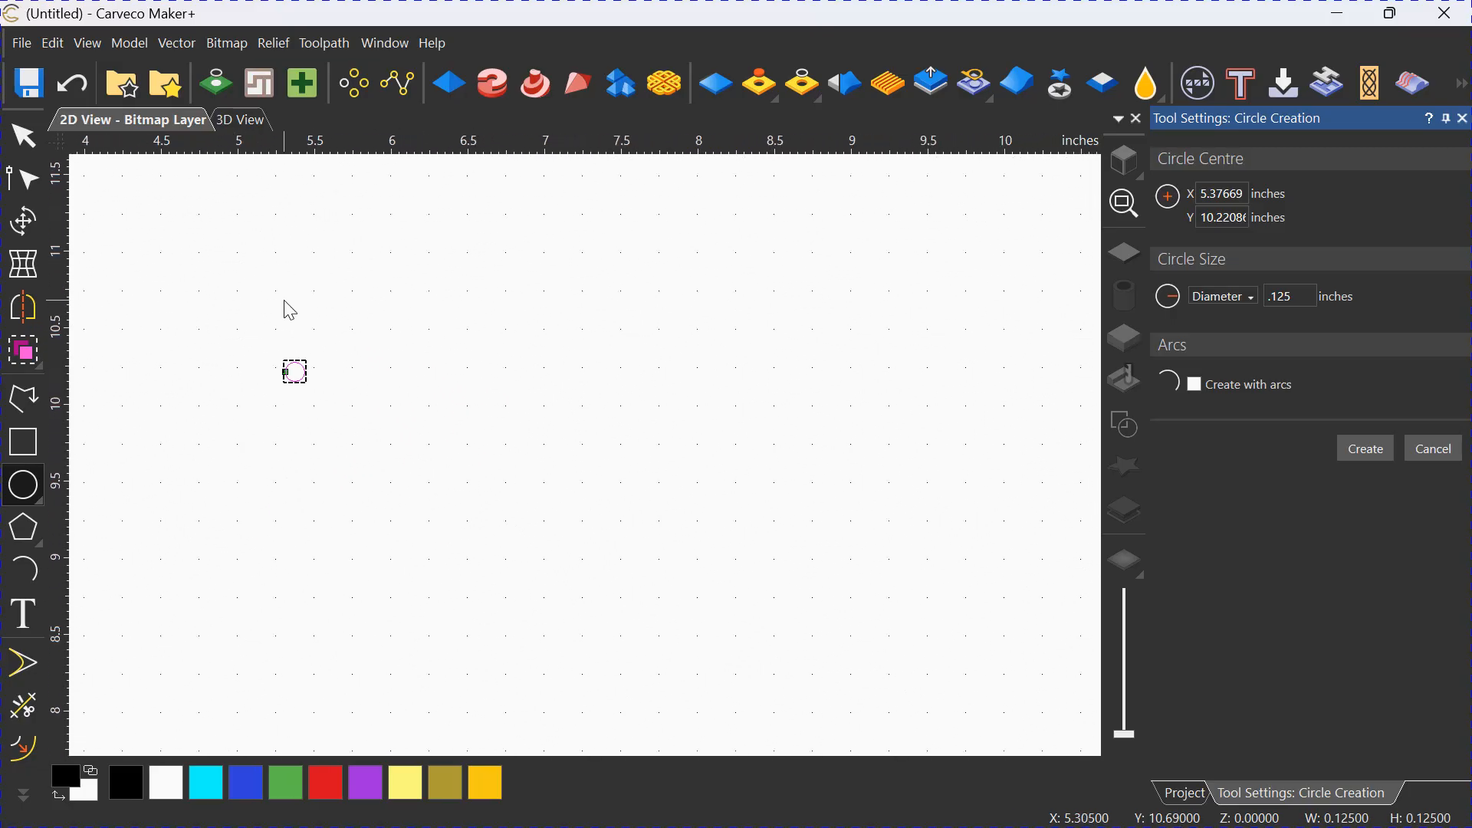
left_click(285, 300)
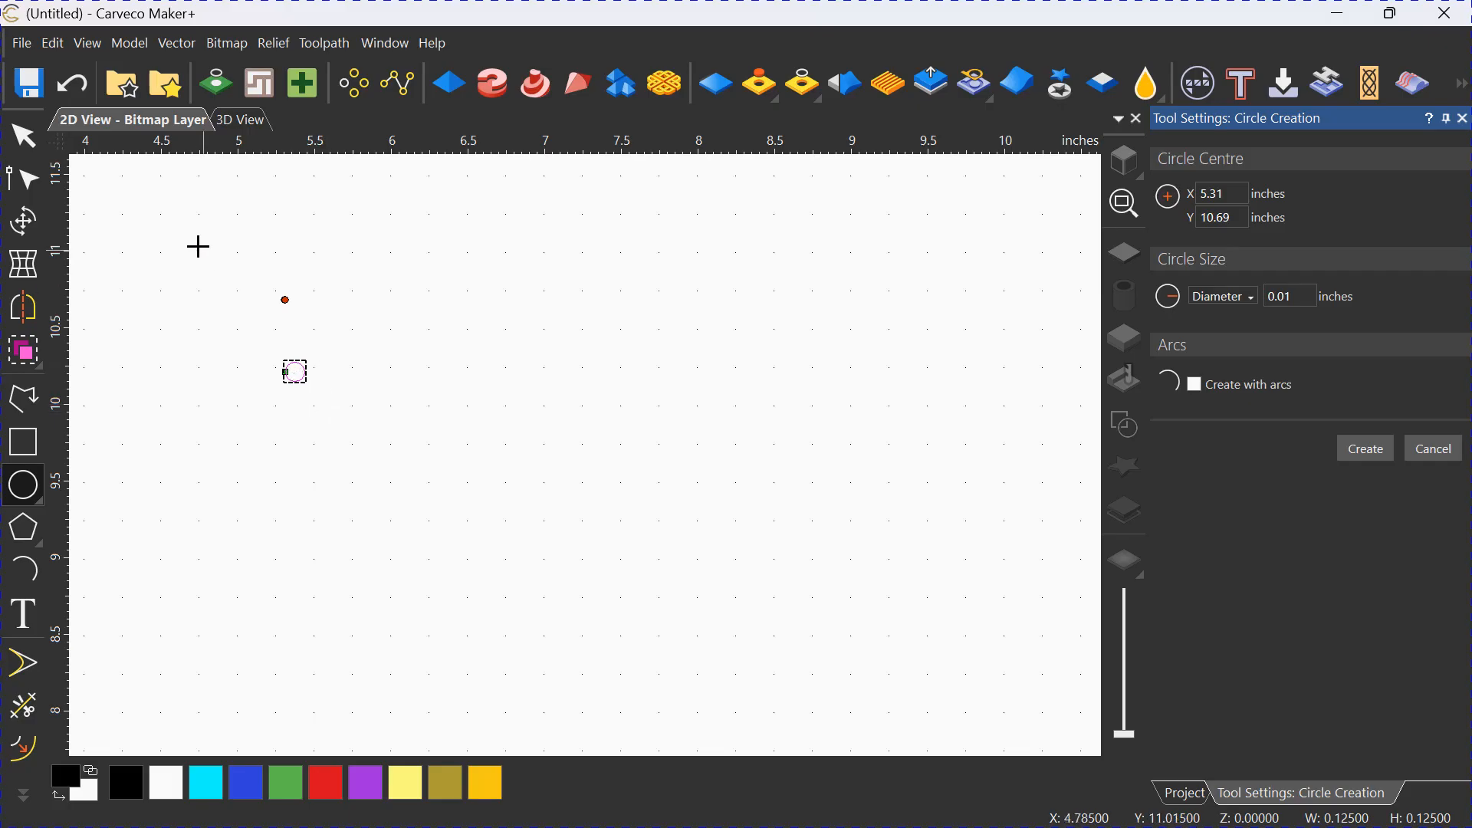
left_click(19, 151)
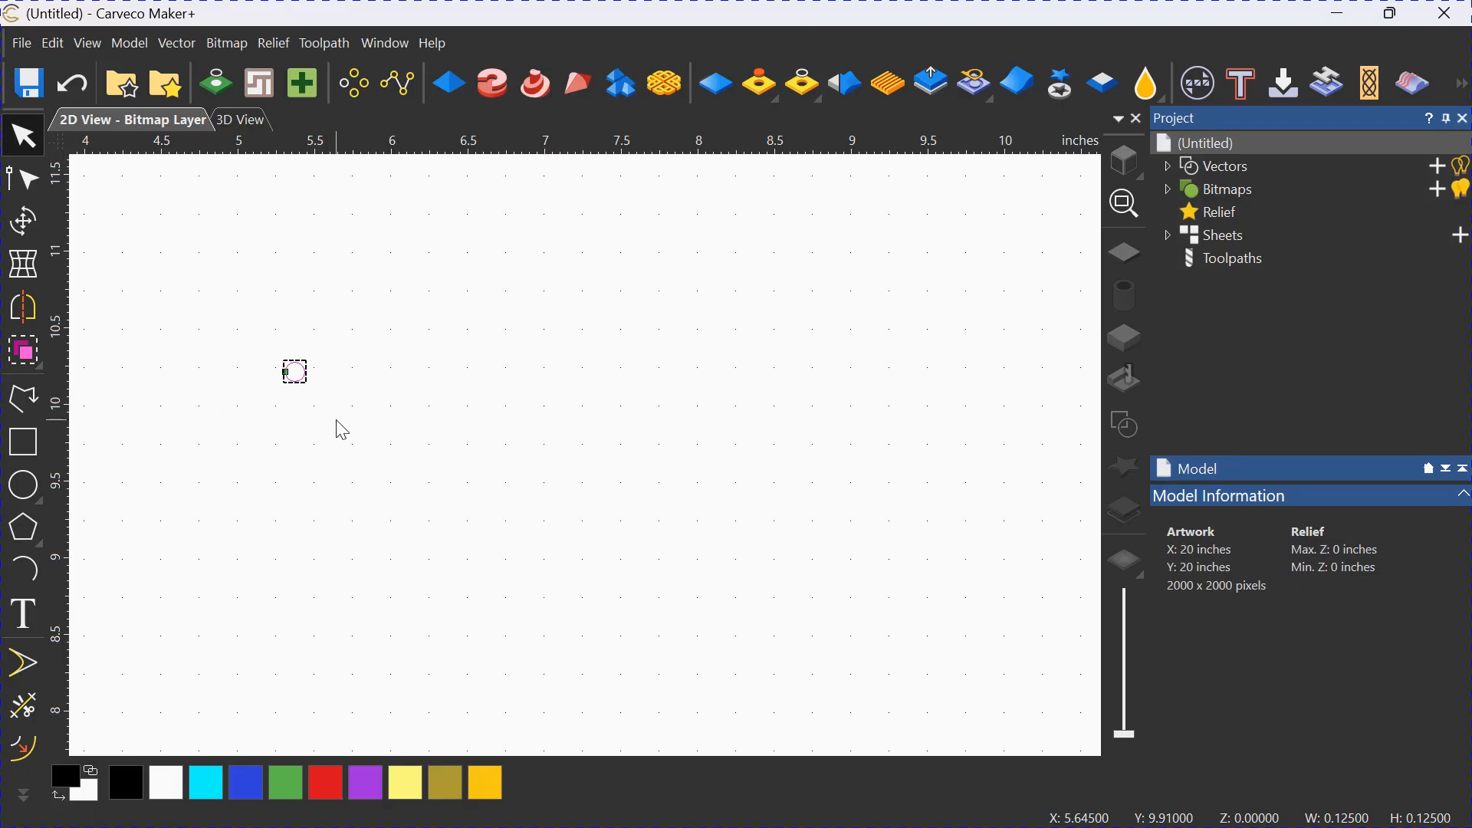
Block copy the small circle into 4 columns and 5 rows with .25 inch X and Y gaps.
left_click(354, 86)
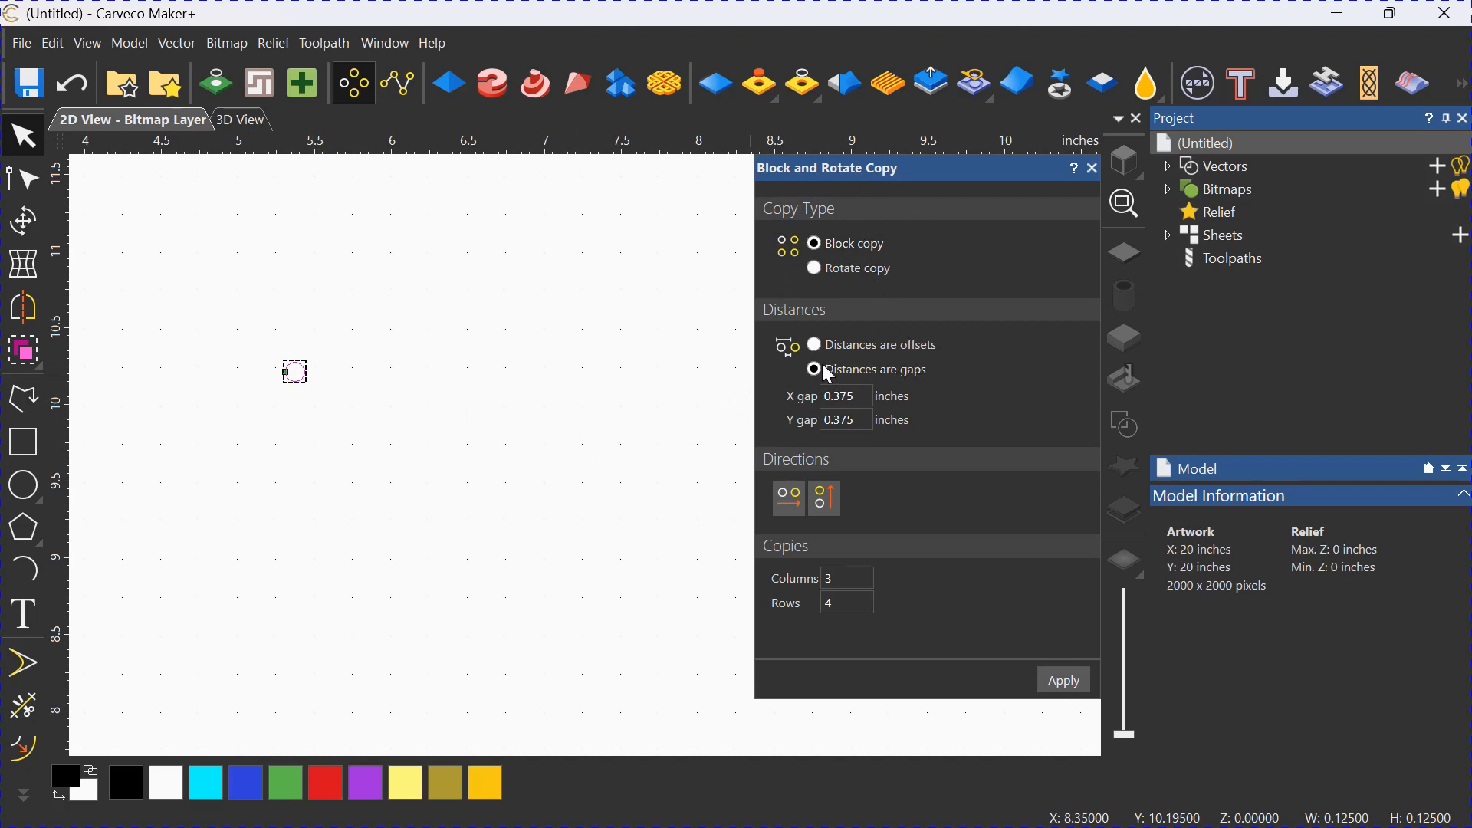
left_click_drag(851, 396, 824, 408)
key("Tab")
type(".2")
left_click(831, 602)
left_click(1062, 681)
scroll(603, 419, "down", 3)
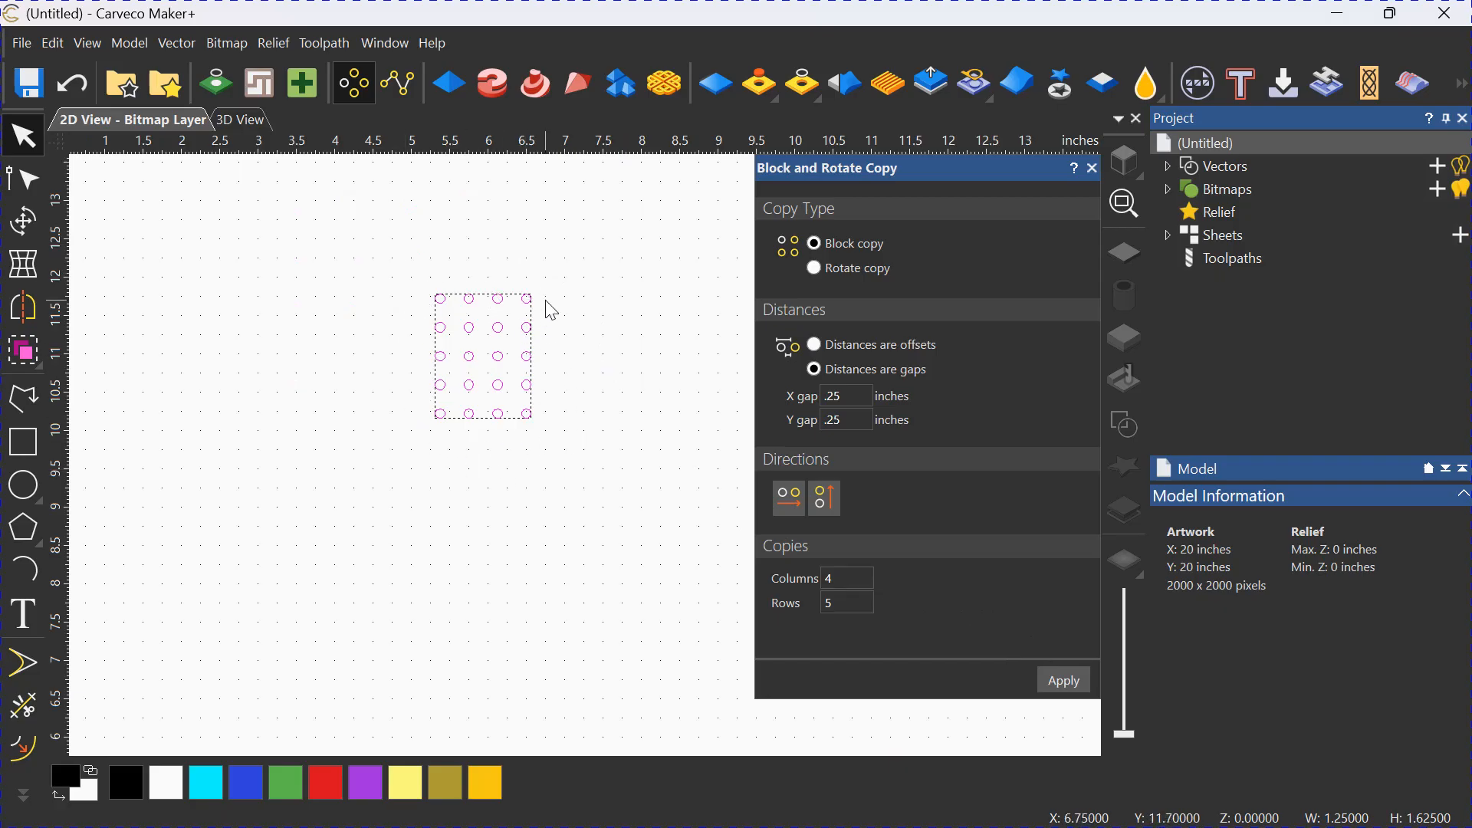
left_click(1093, 168)
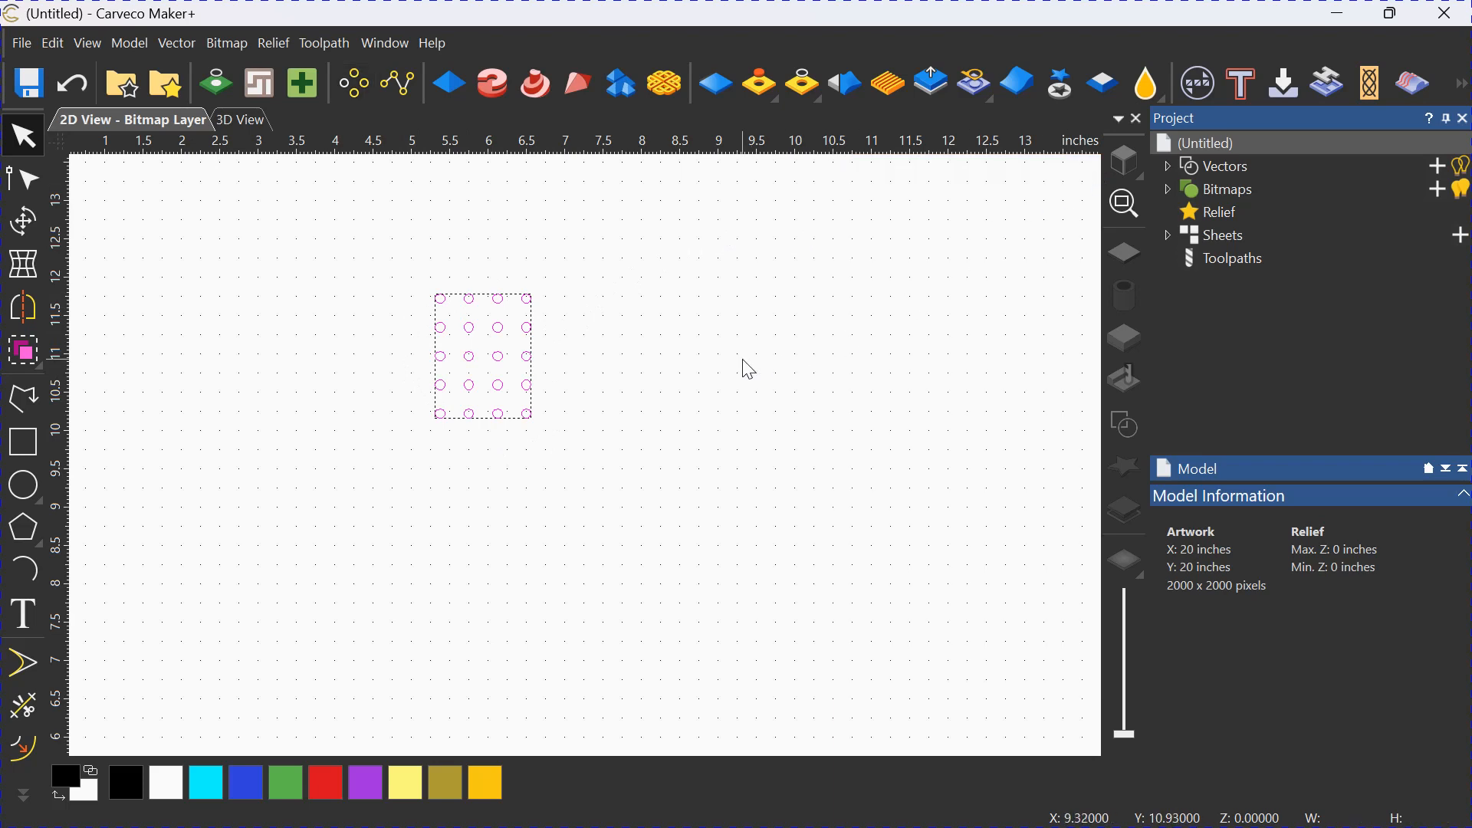
Group all the circles in the 4 by 5 block and check that they select as one object.
left_click(658, 428)
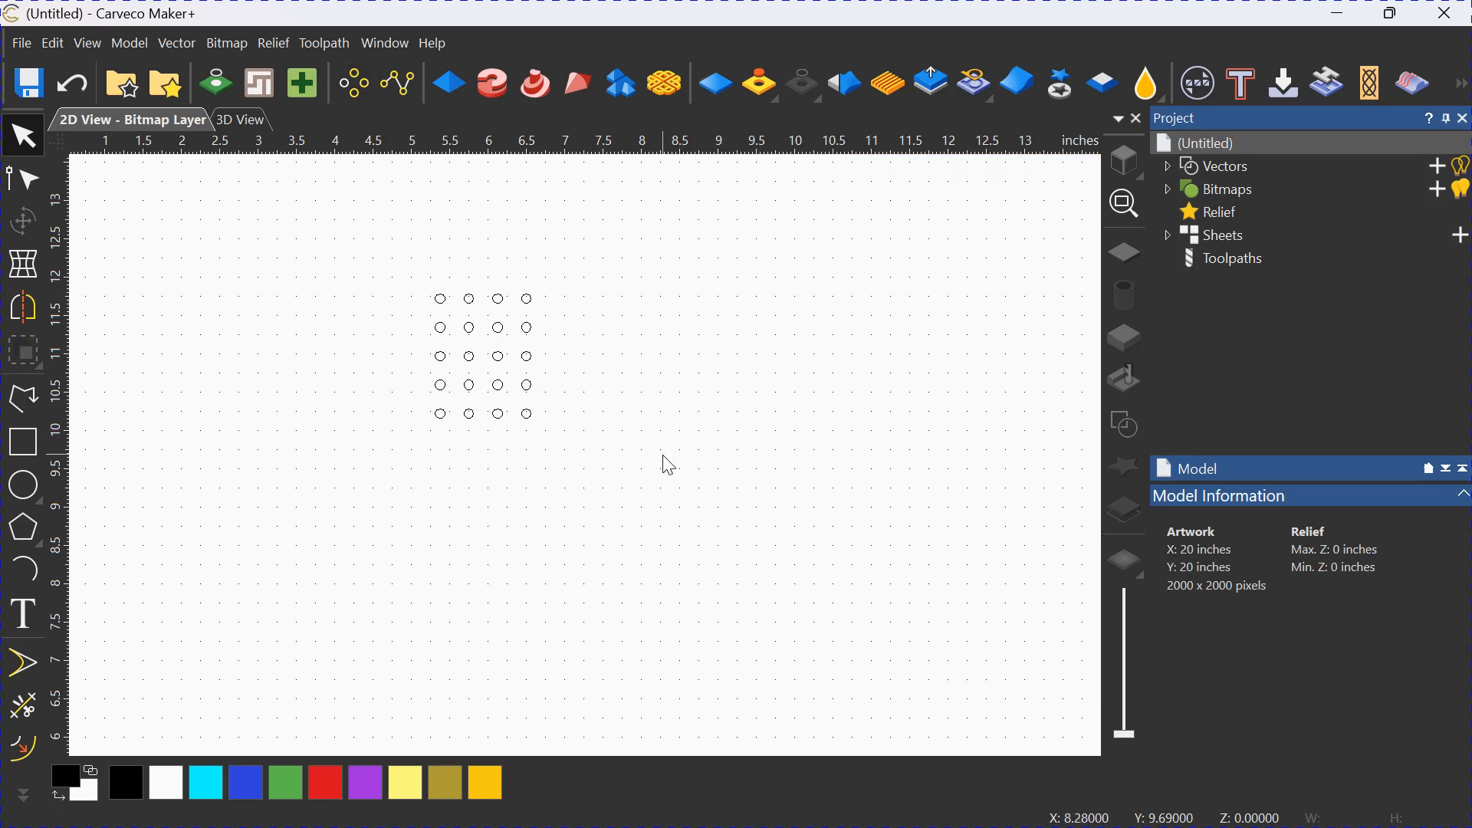
left_click_drag(664, 455, 362, 244)
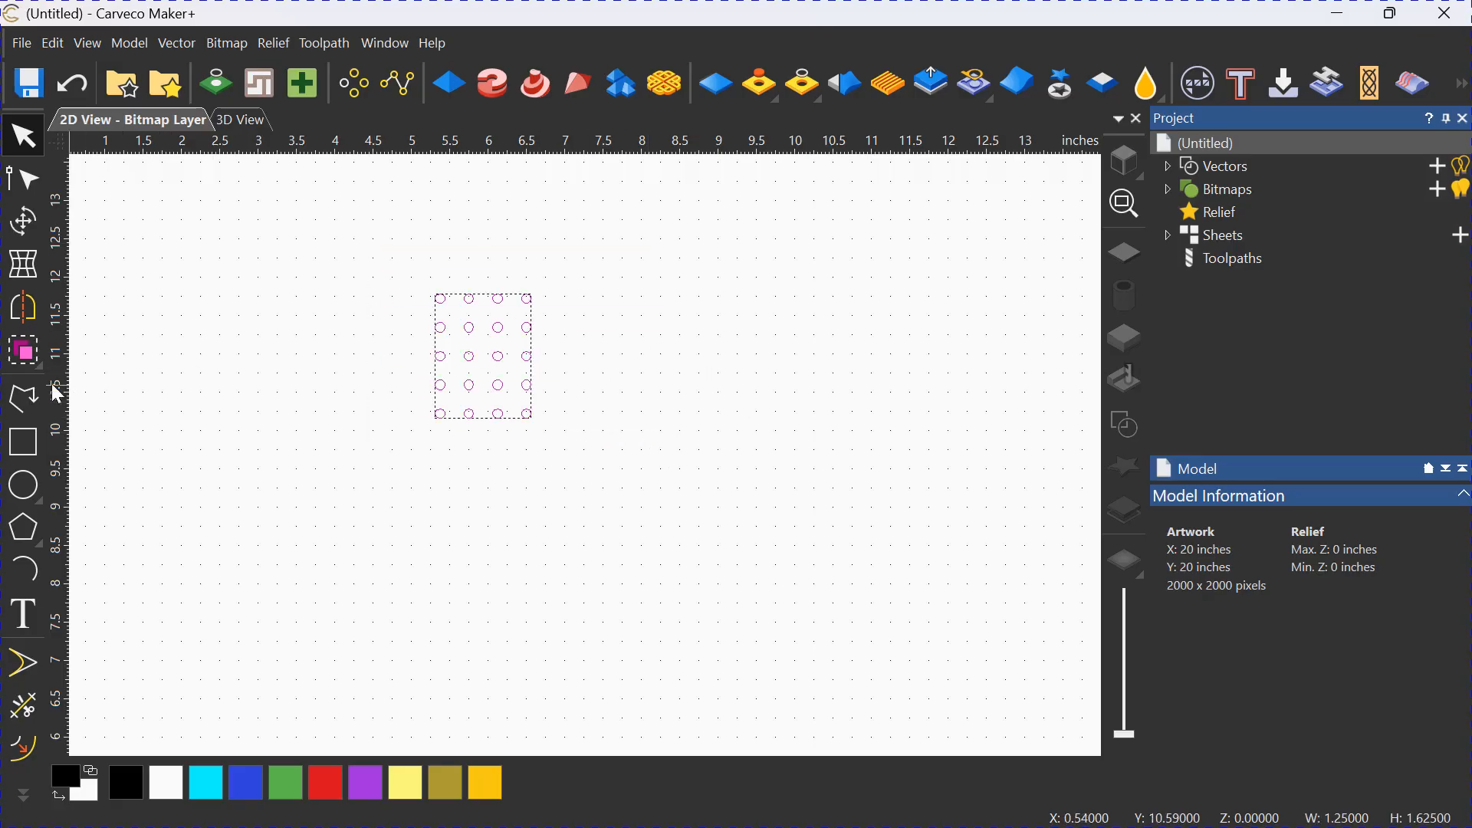
left_click(31, 362)
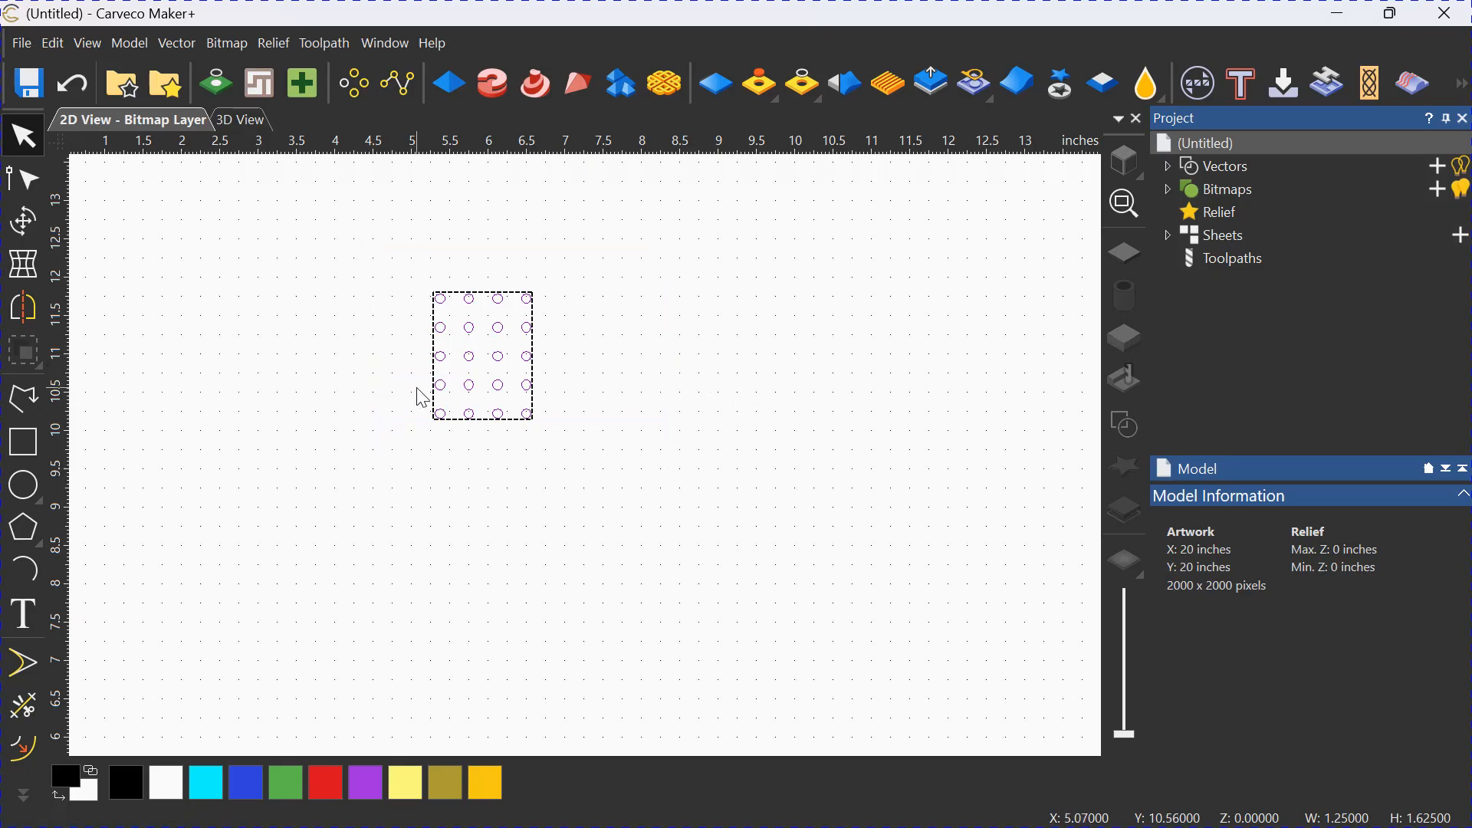
left_click(654, 383)
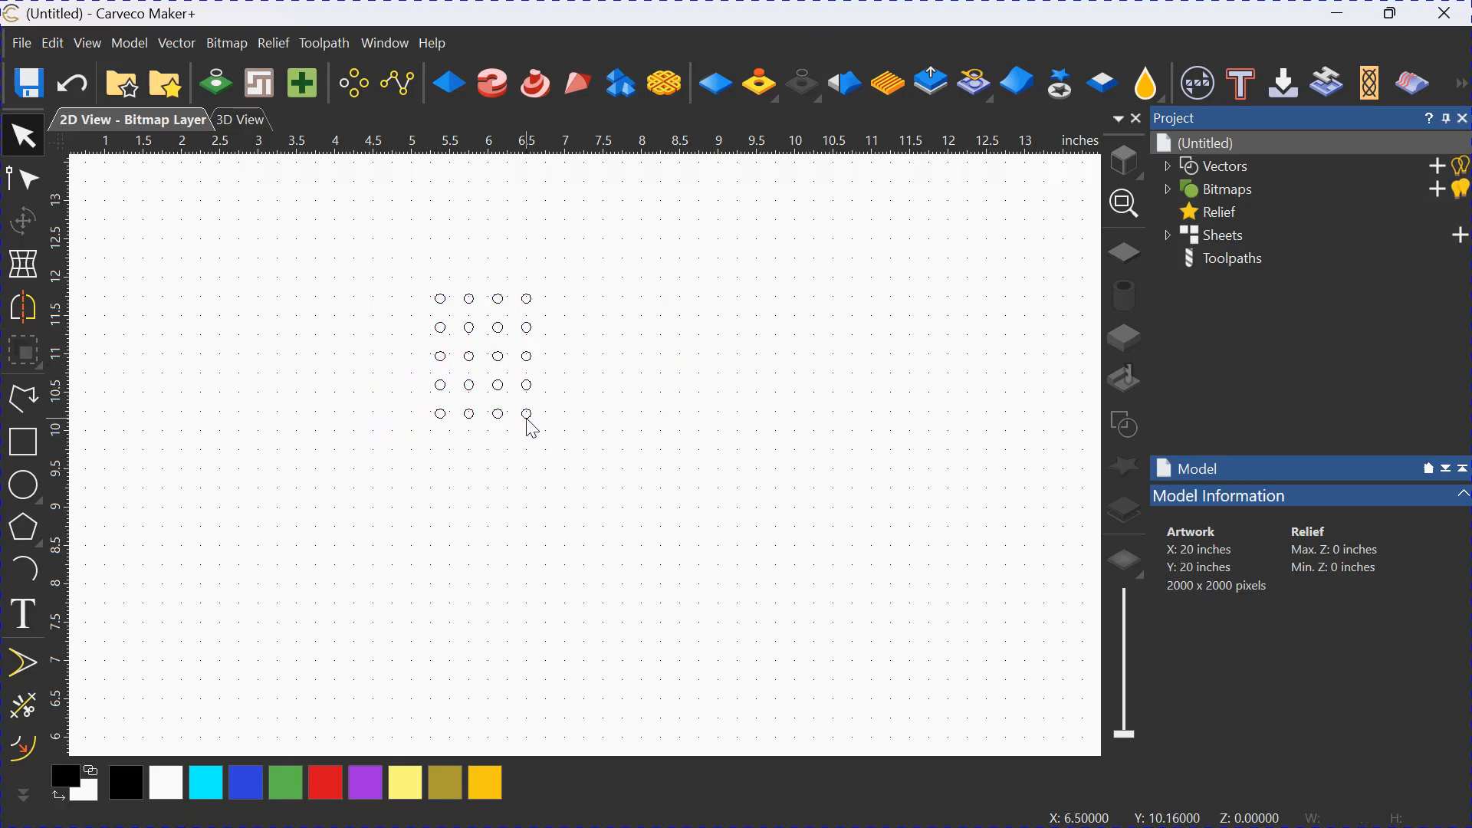
left_click(533, 429)
left_click(583, 421)
left_click(539, 427)
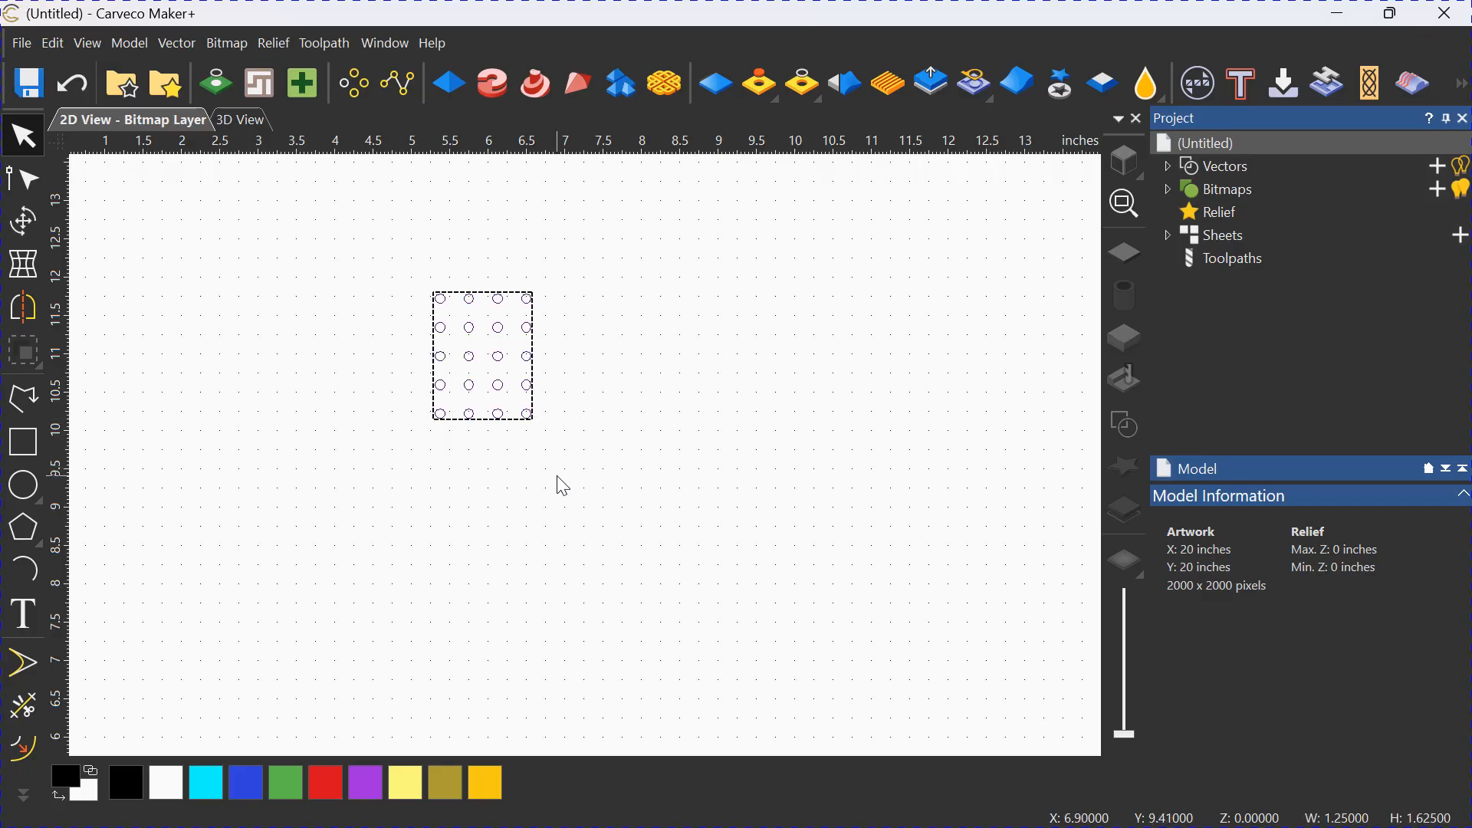
left_click(610, 363)
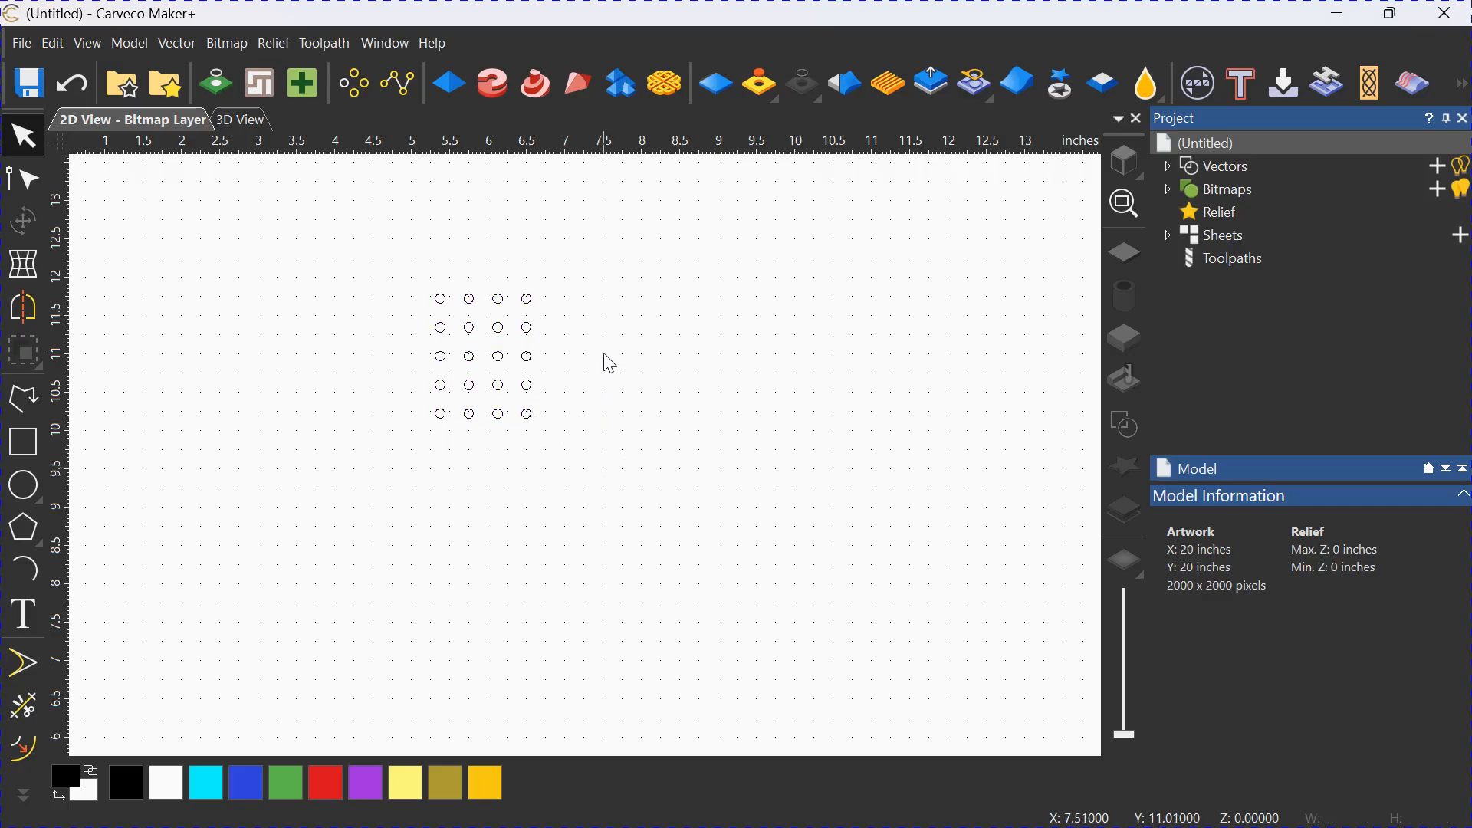
Block copy the grouped circles into 3 columns and 4 rows with .375 inch X and Y gaps.
middle_click_drag(609, 364, 403, 558)
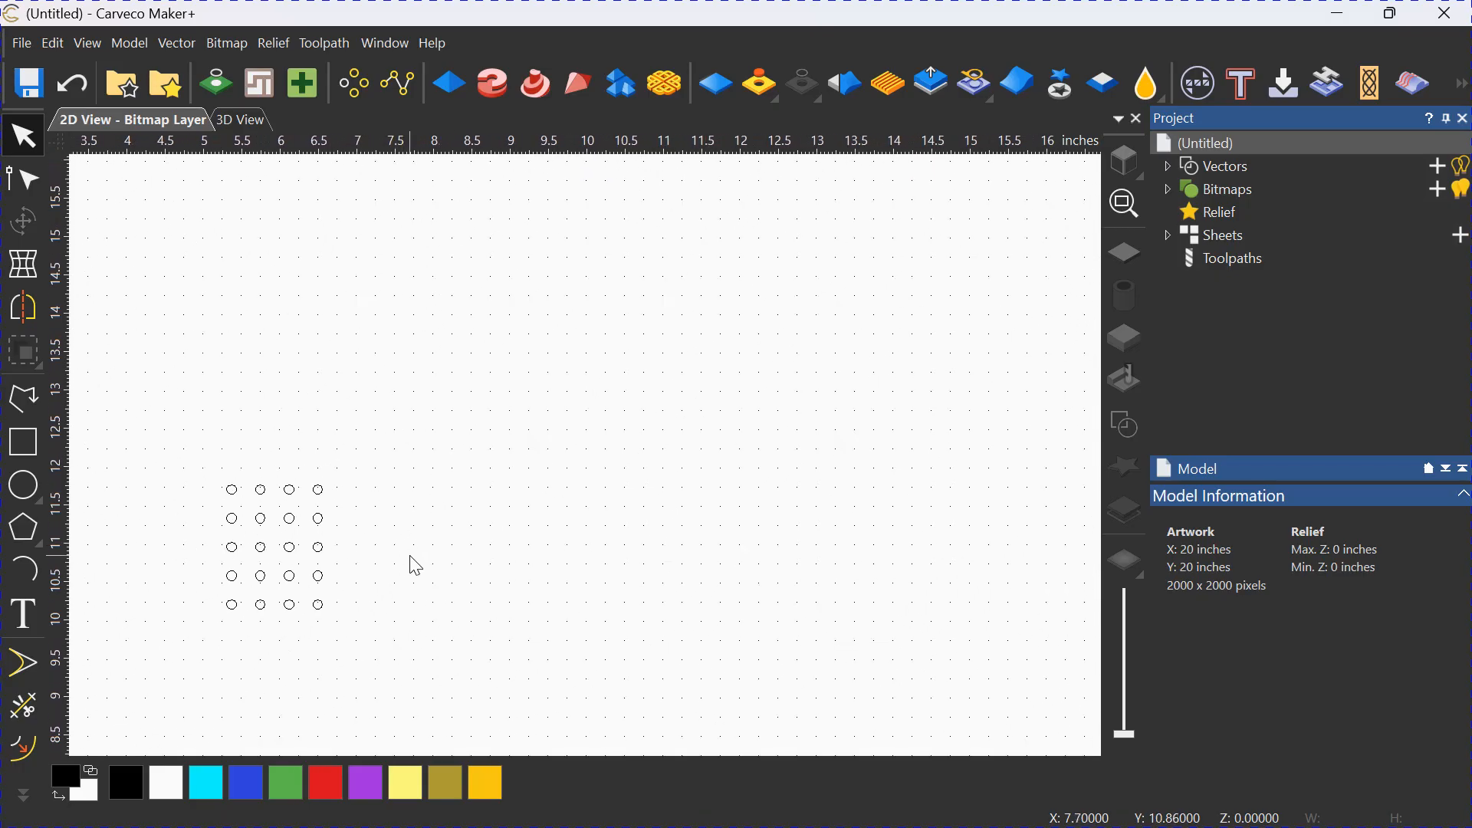
left_click(325, 589)
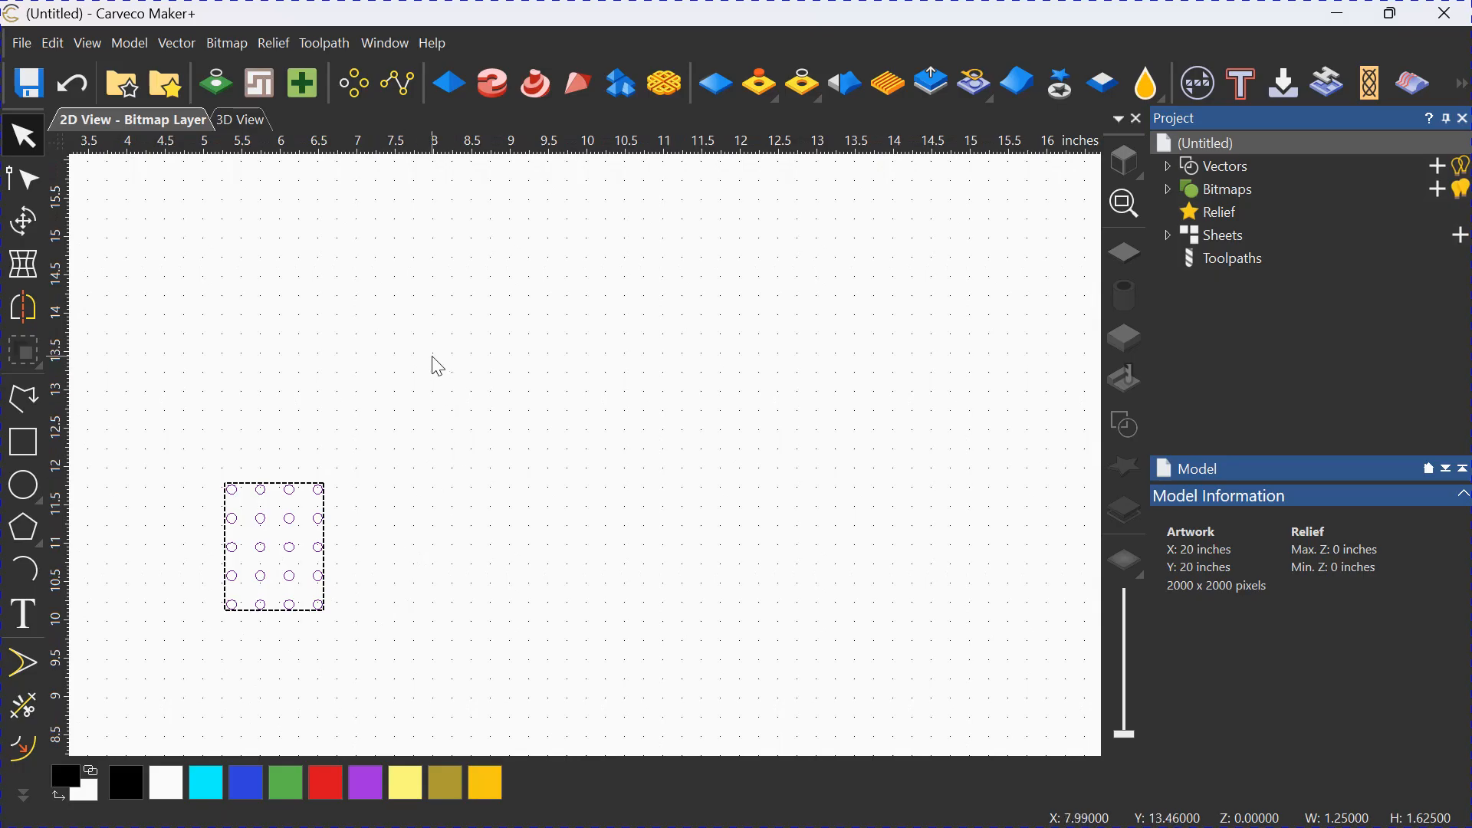
left_click(356, 86)
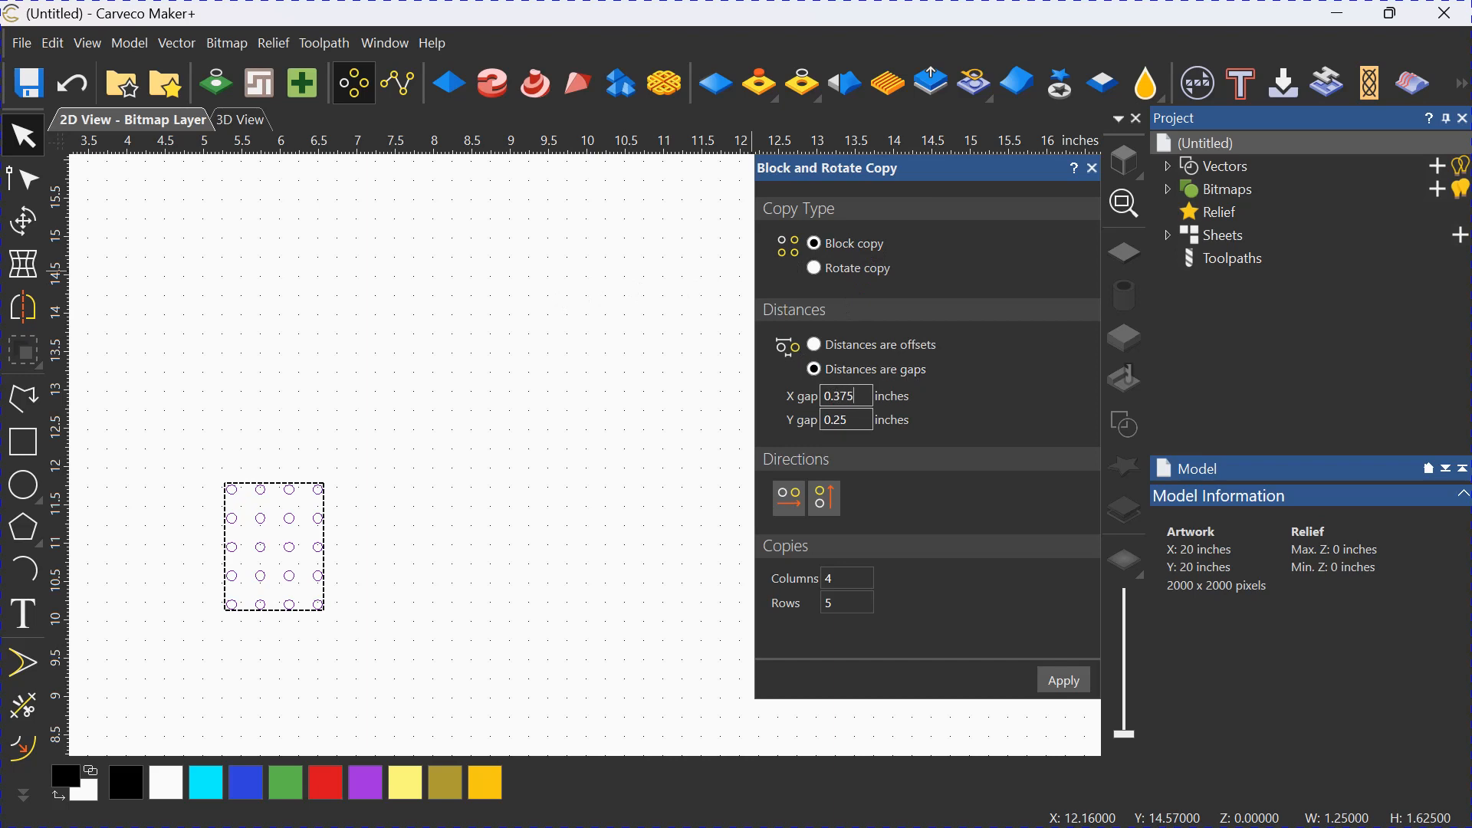
left_click(825, 426)
left_click(853, 577)
type("3")
key("Tab")
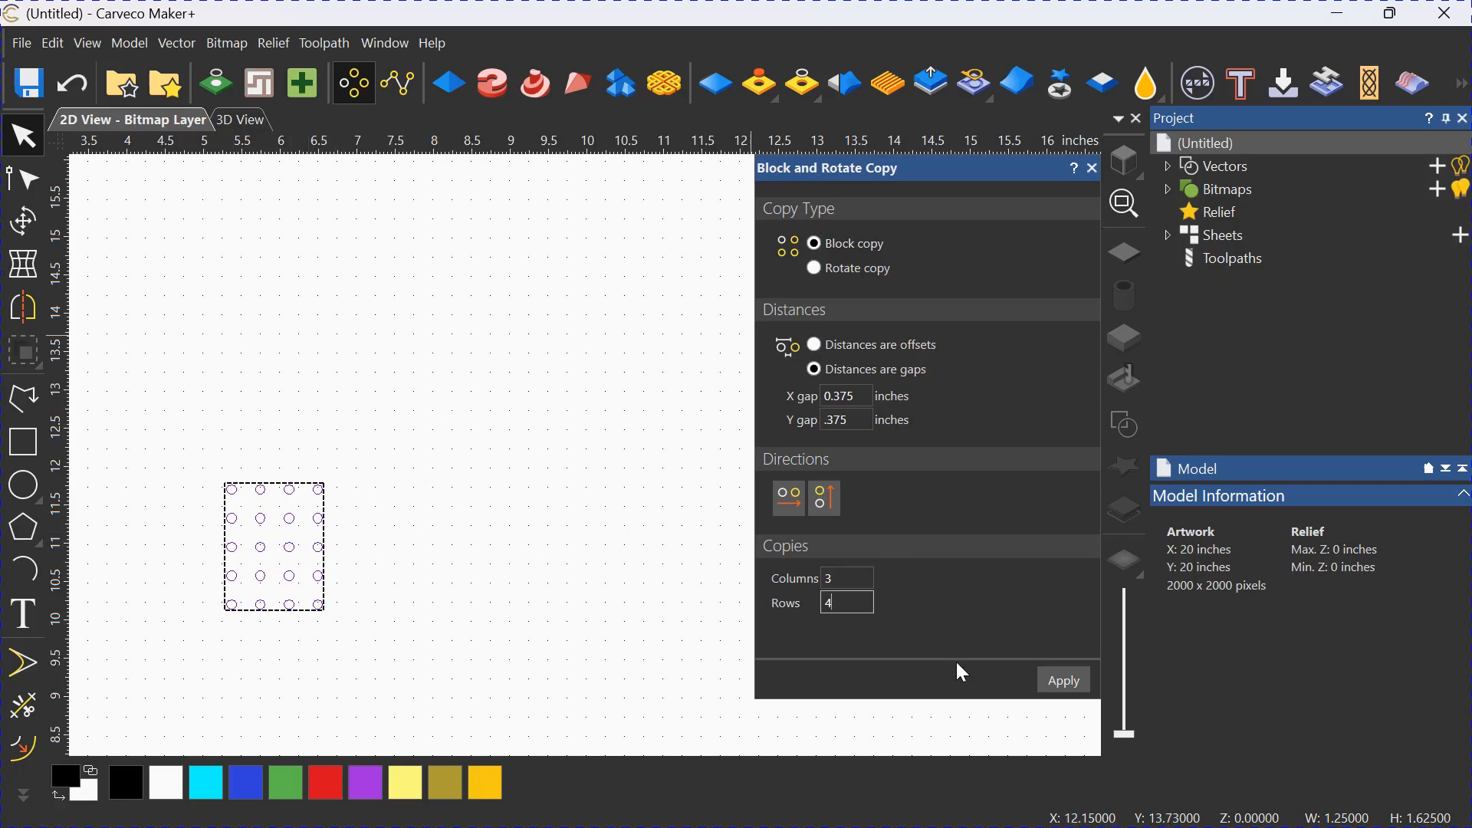
left_click(1064, 681)
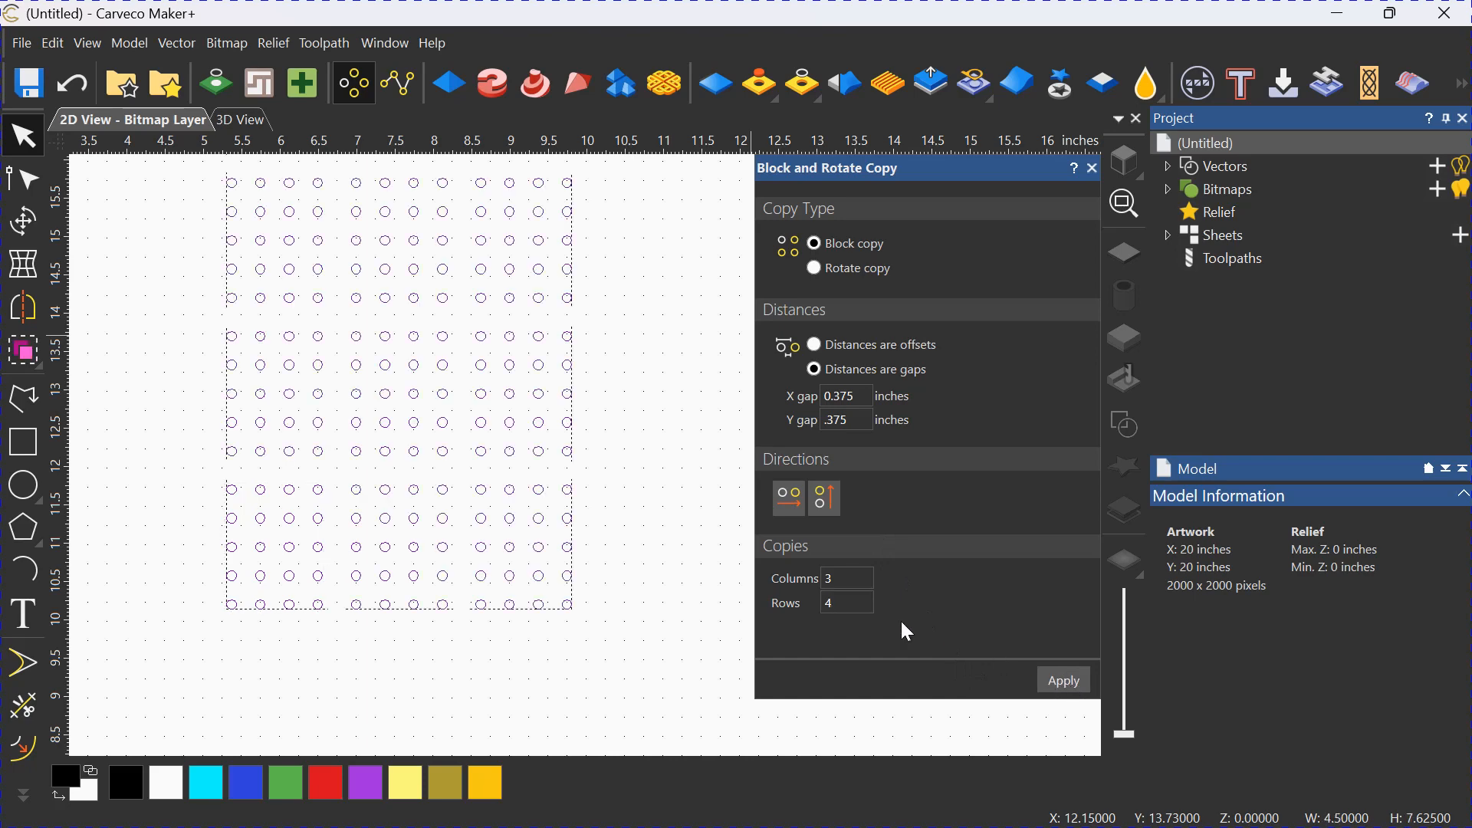
left_click(1094, 169)
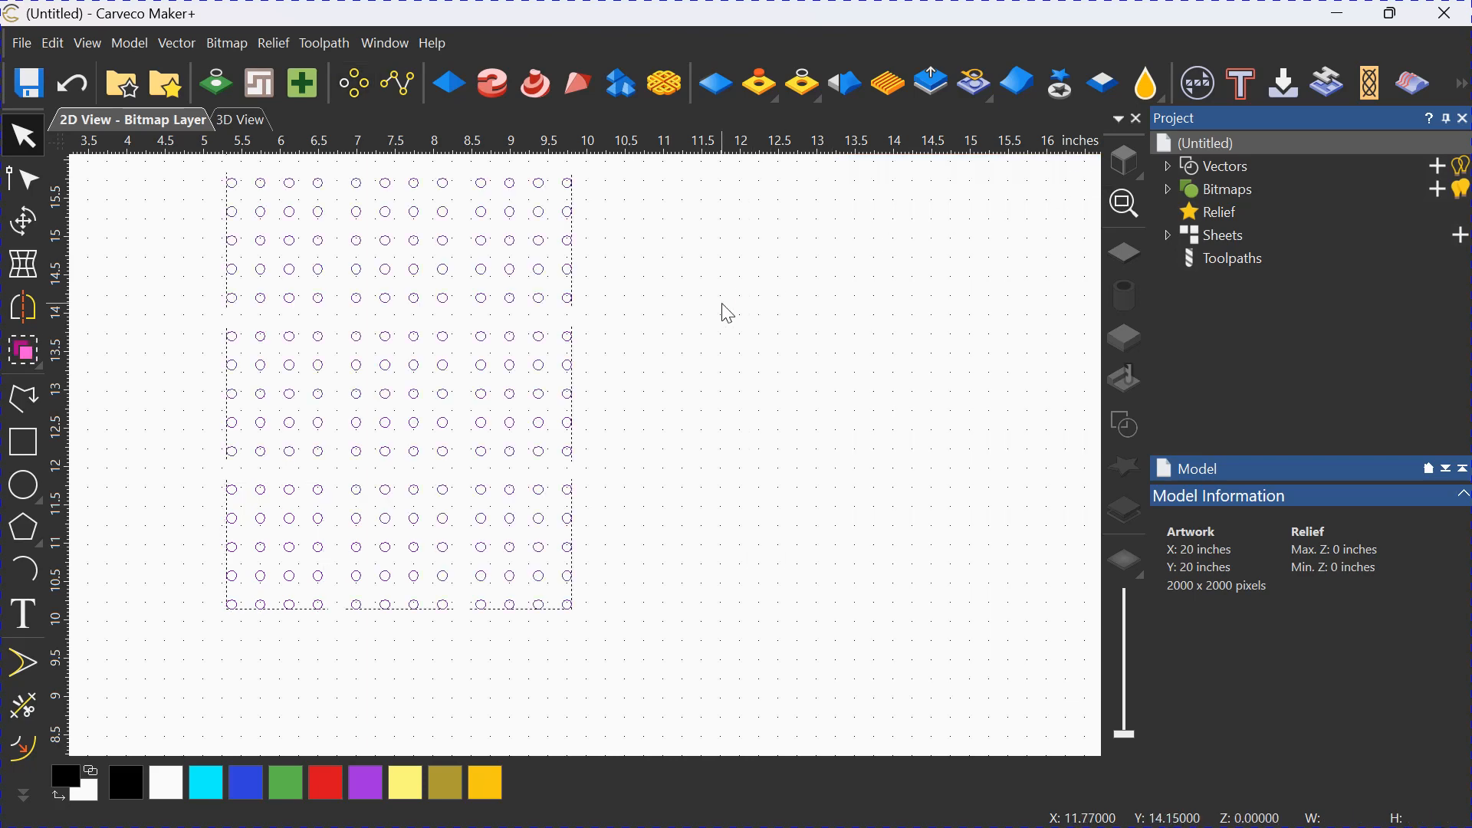
Move the whole pattern of circle blocks left and down, placing its left edge at about X 2 inches.
scroll(715, 342, "down", 2)
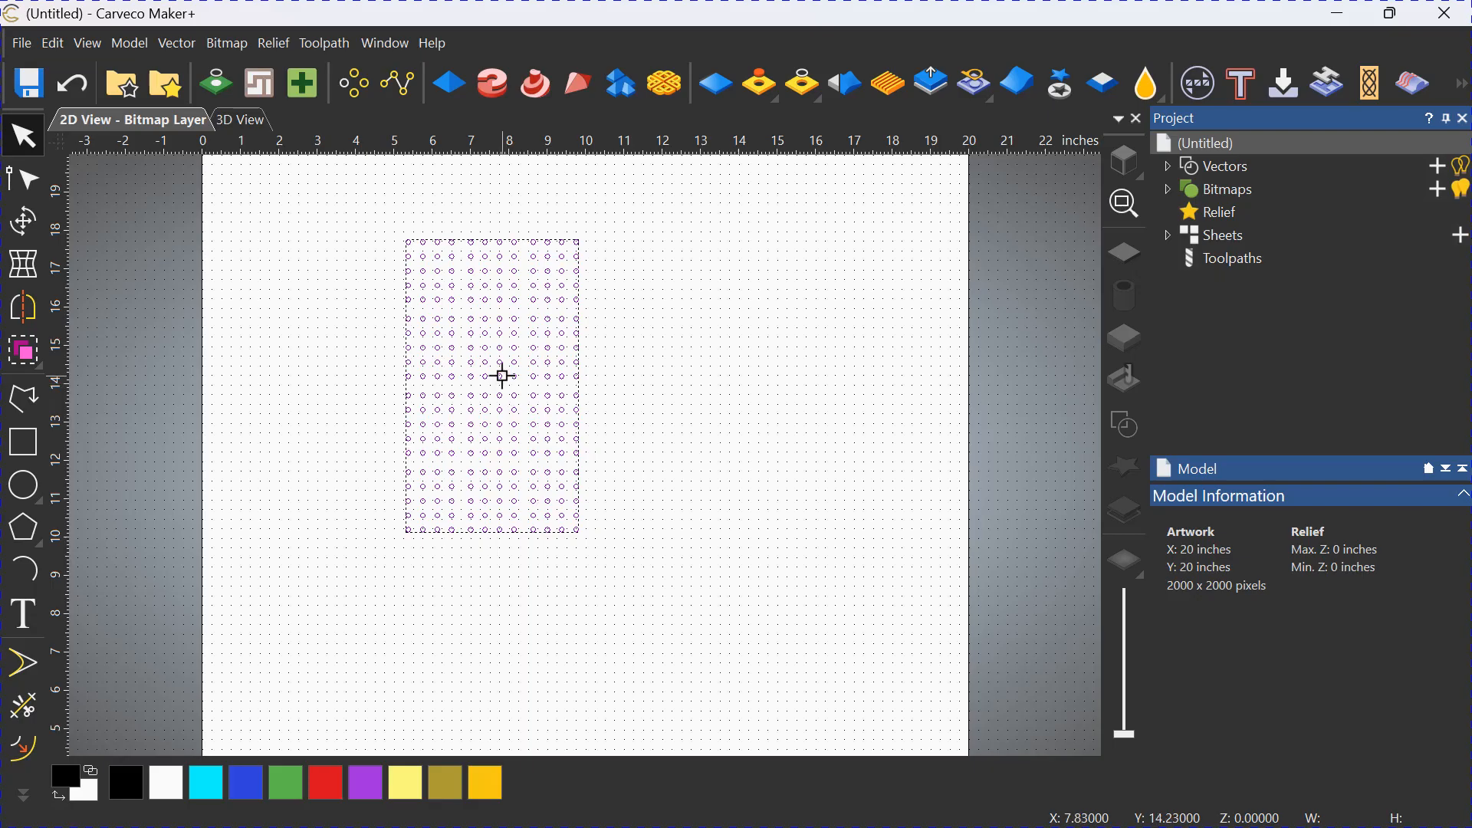
left_click_drag(502, 376, 375, 440)
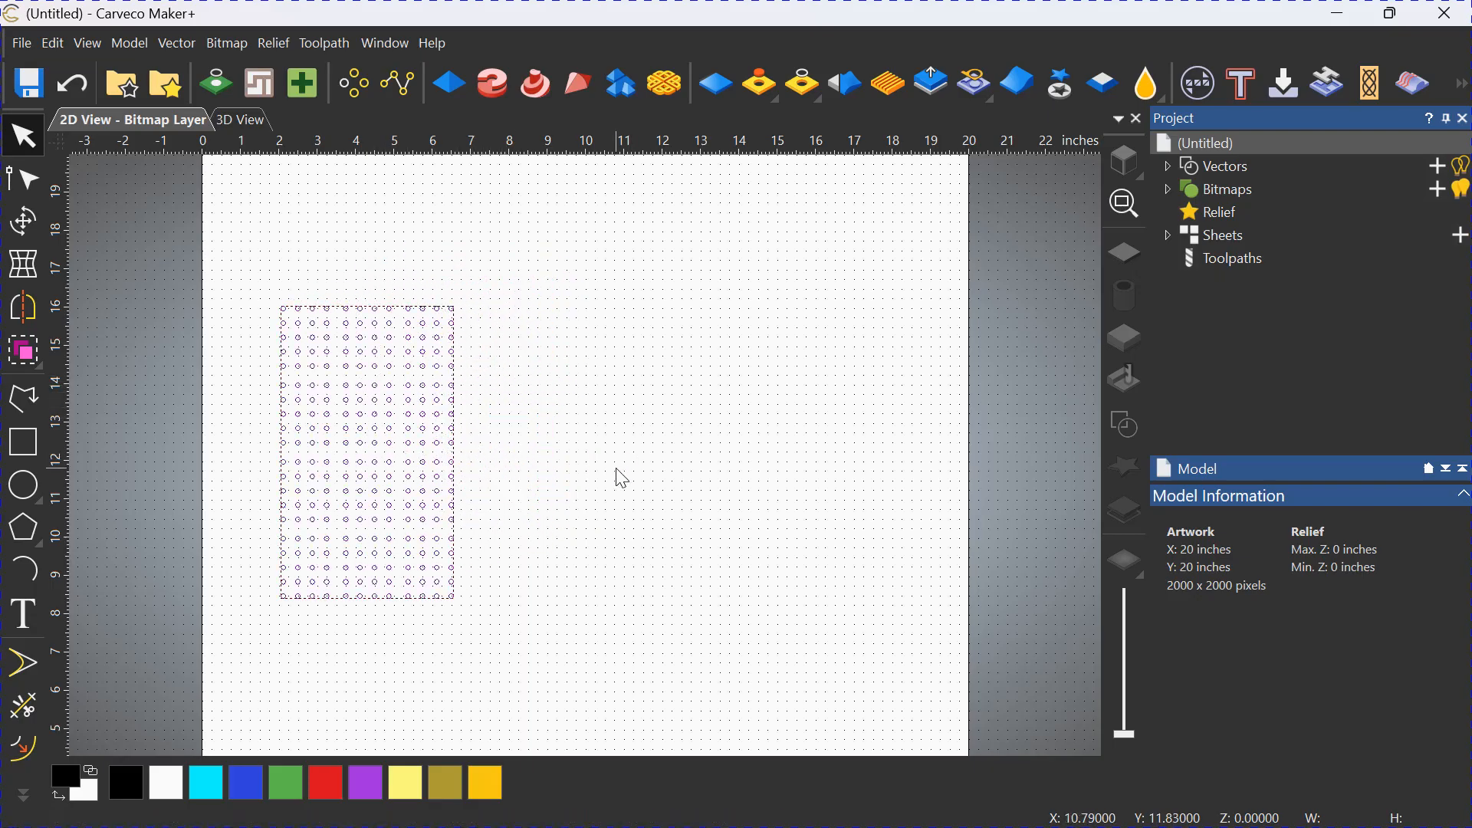
left_click(629, 484)
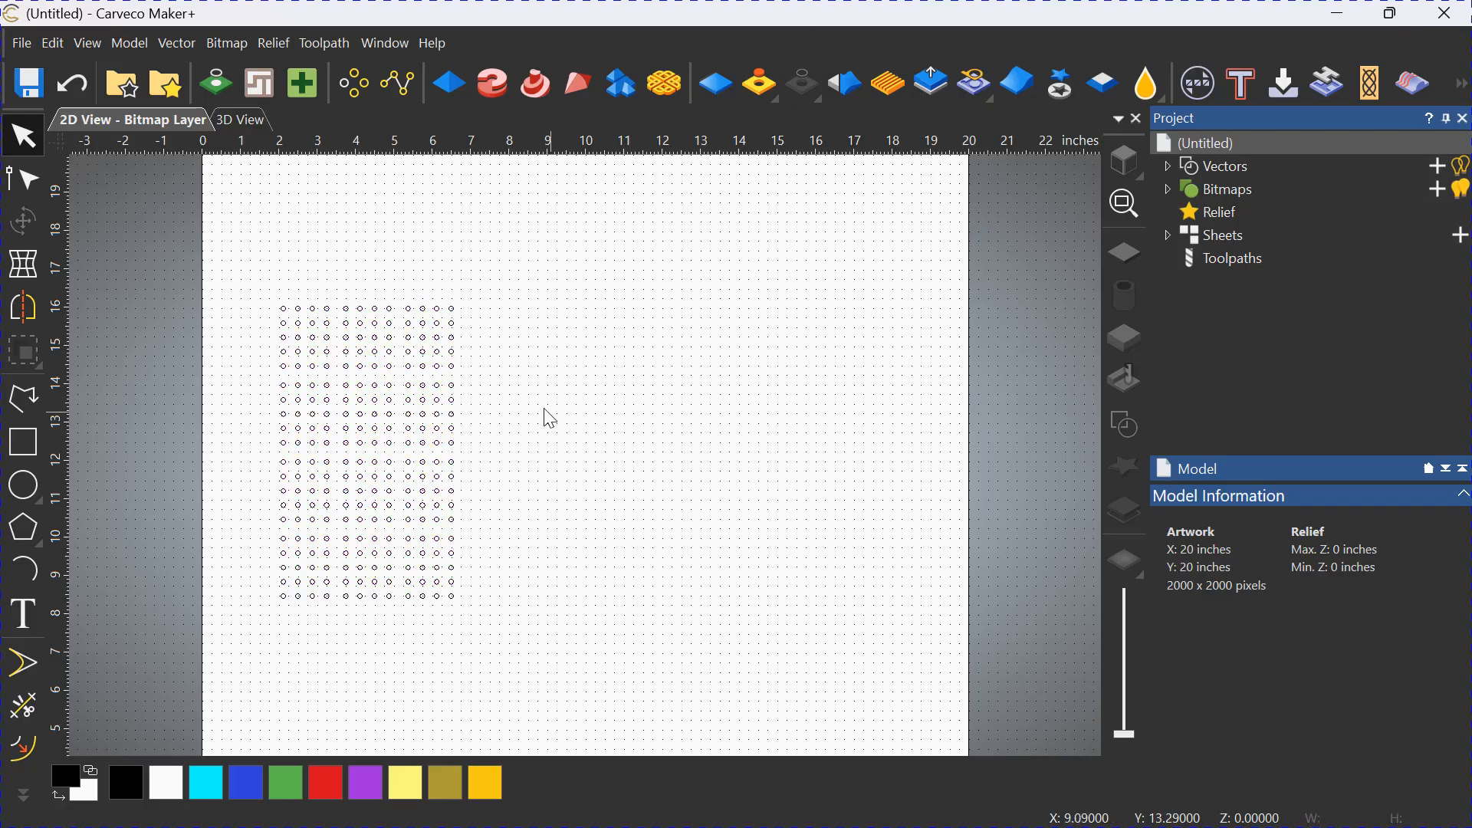
Select blocks in the pattern's right column one at a time to check that each is a separate group.
left_click(454, 369)
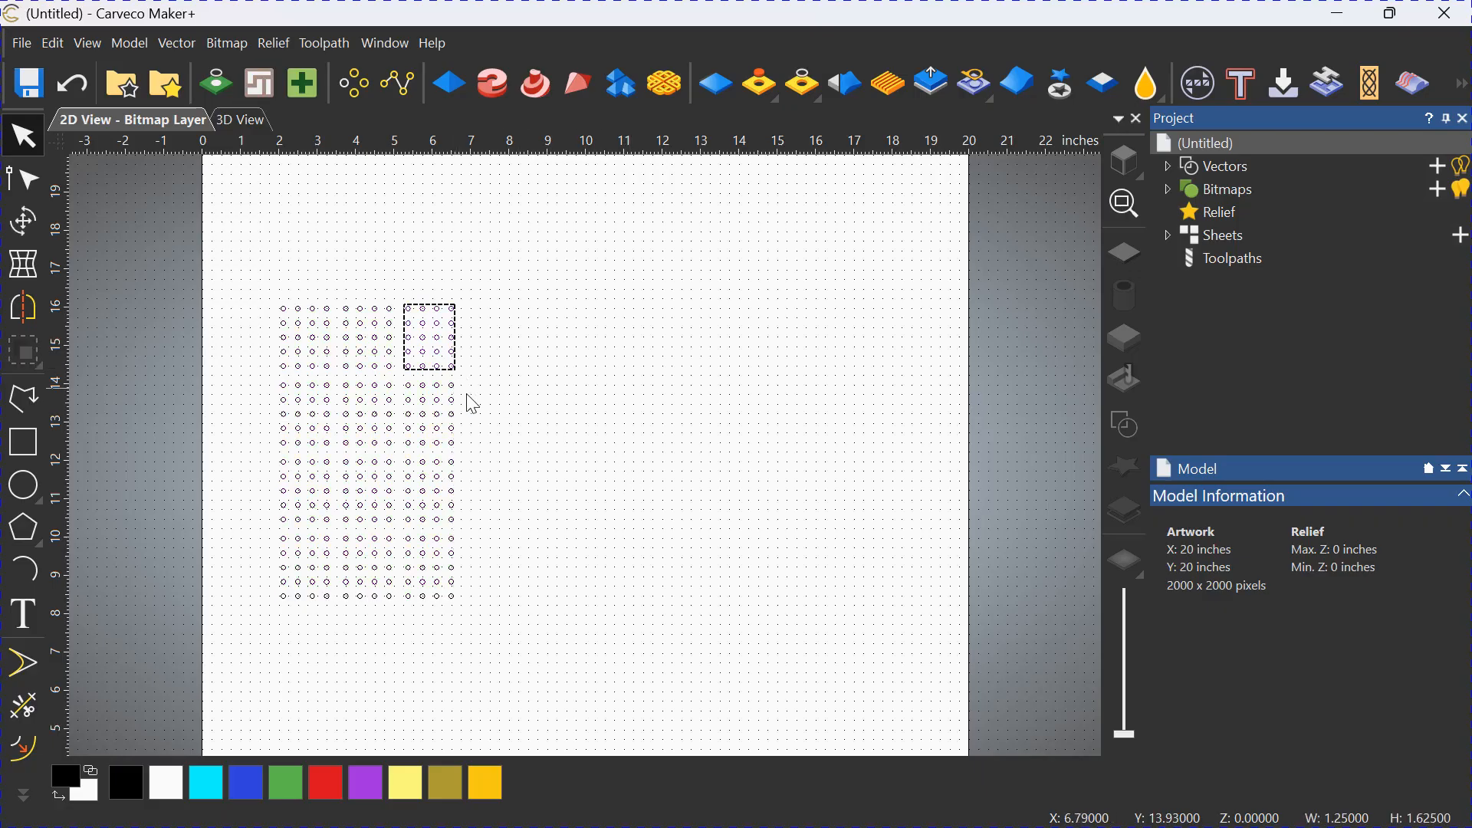
left_click(479, 427)
left_click(453, 418)
left_click(500, 439)
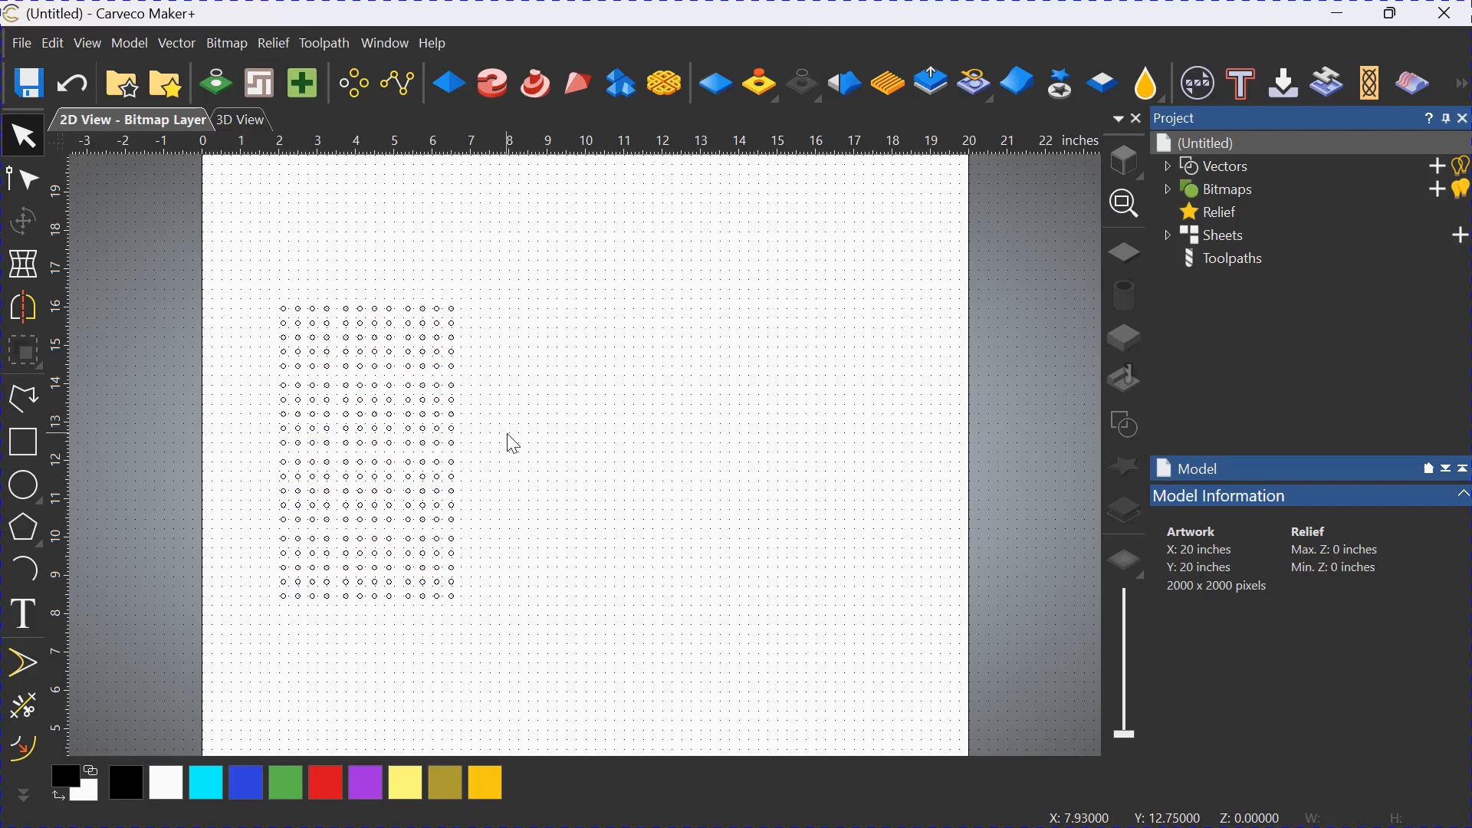
left_click(452, 477)
left_click(498, 465)
Mirror a copy of the pattern's two upper-right blocks to the right and move it to about X 13, Y 15 inches.
left_click_drag(490, 377, 342, 289)
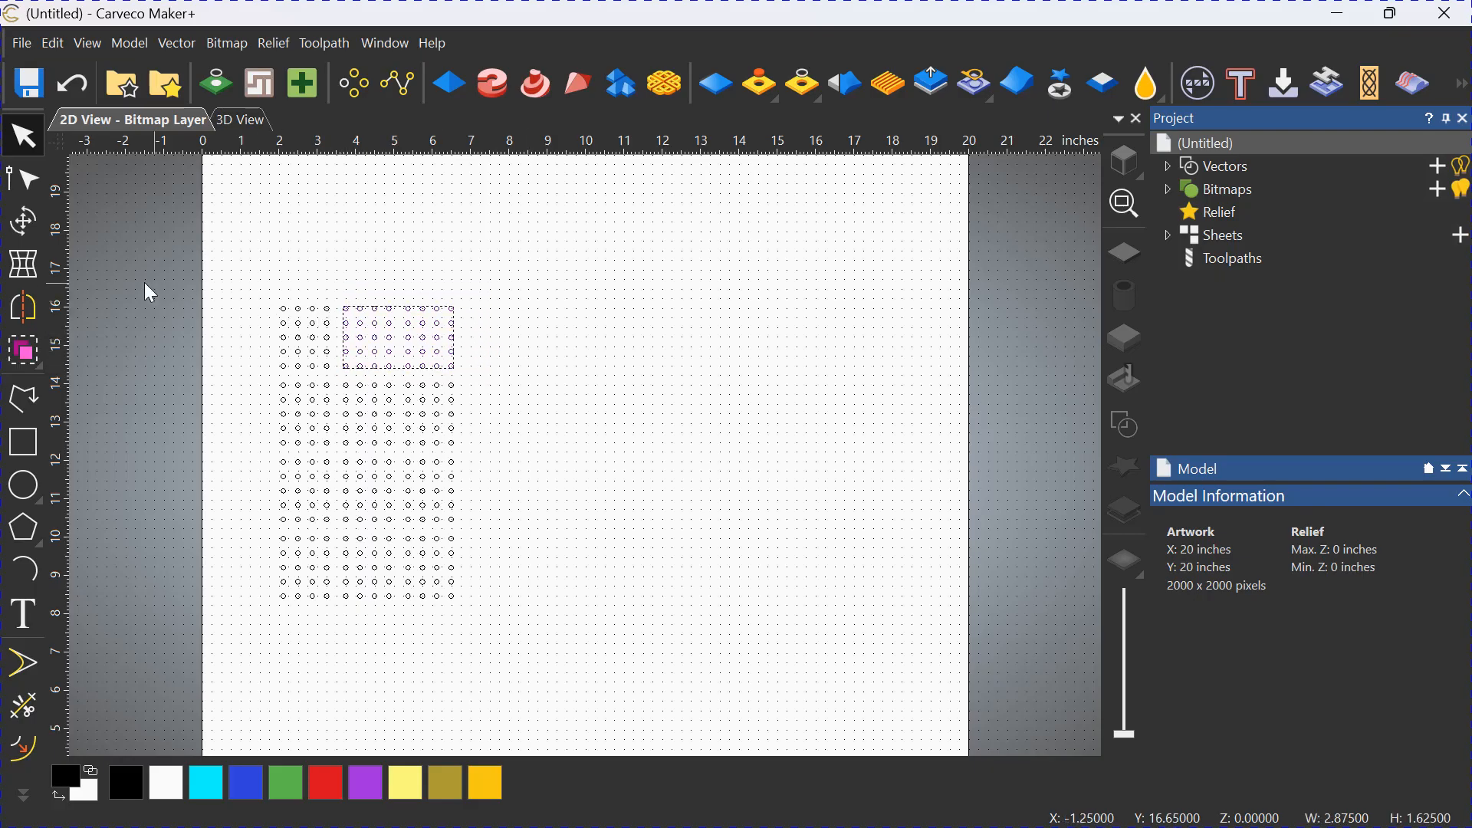
left_click(36, 320)
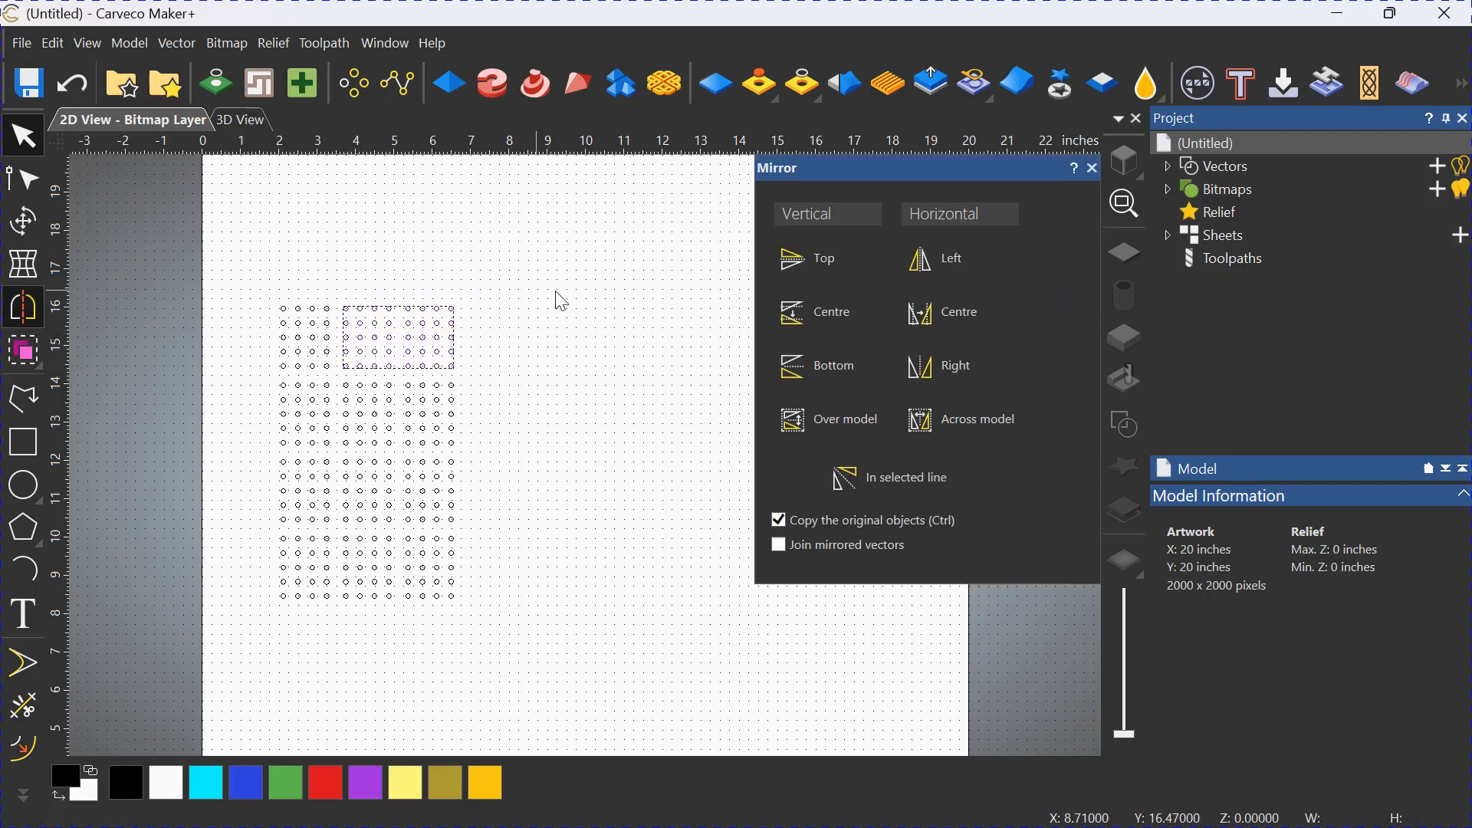
left_click(928, 366)
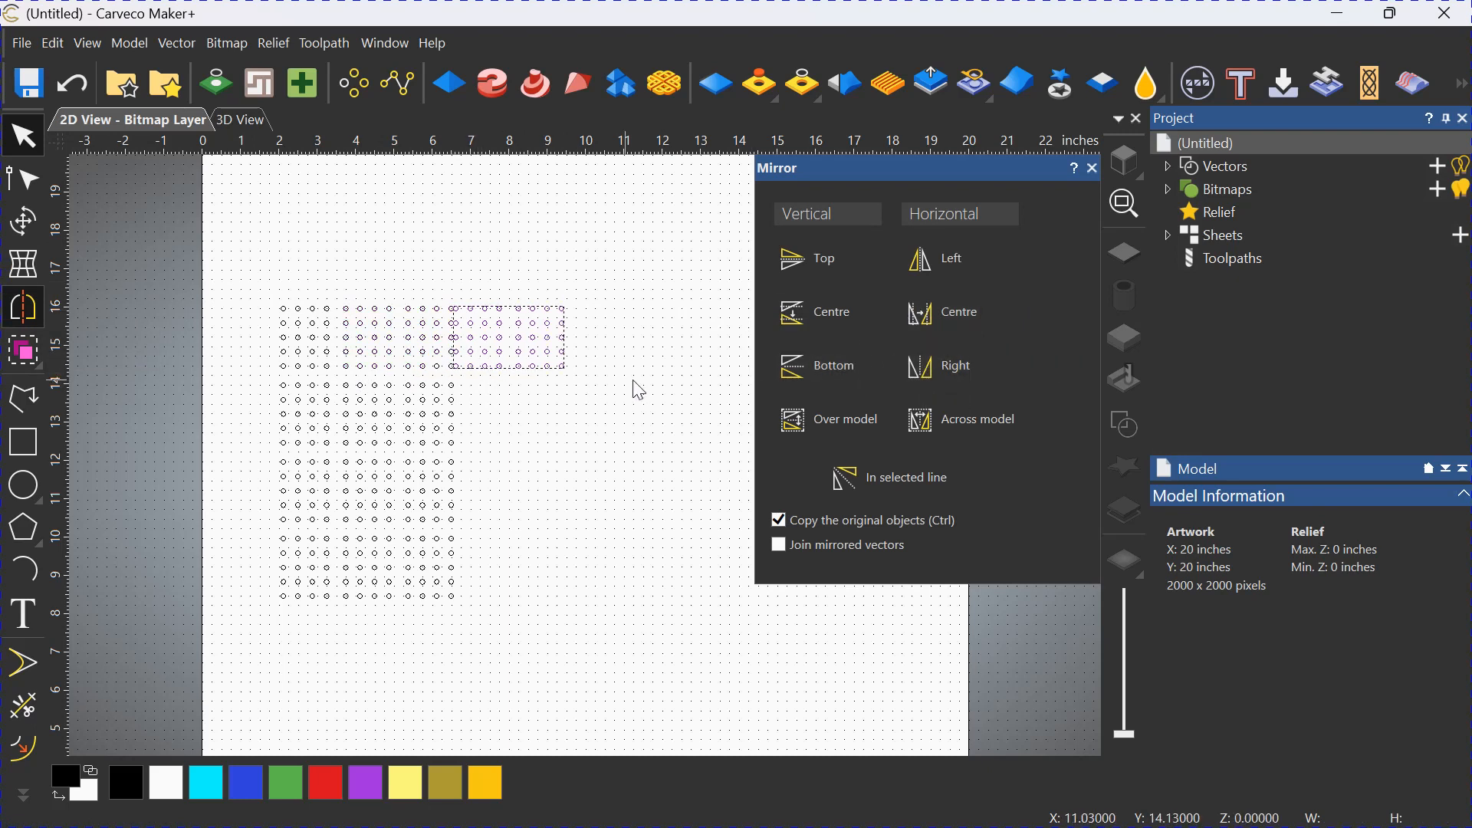
left_click(1092, 168)
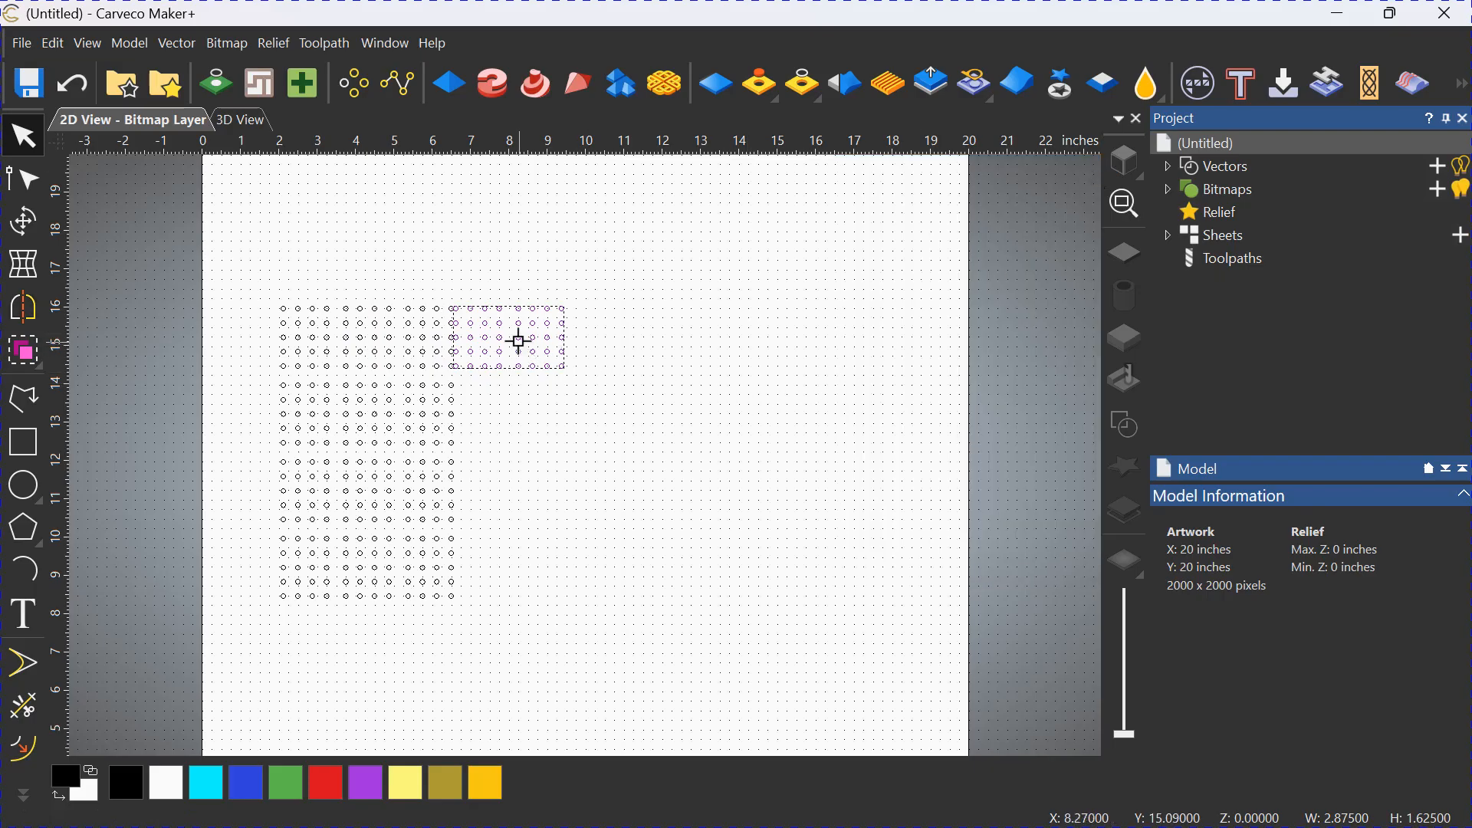
left_click_drag(518, 338, 716, 346)
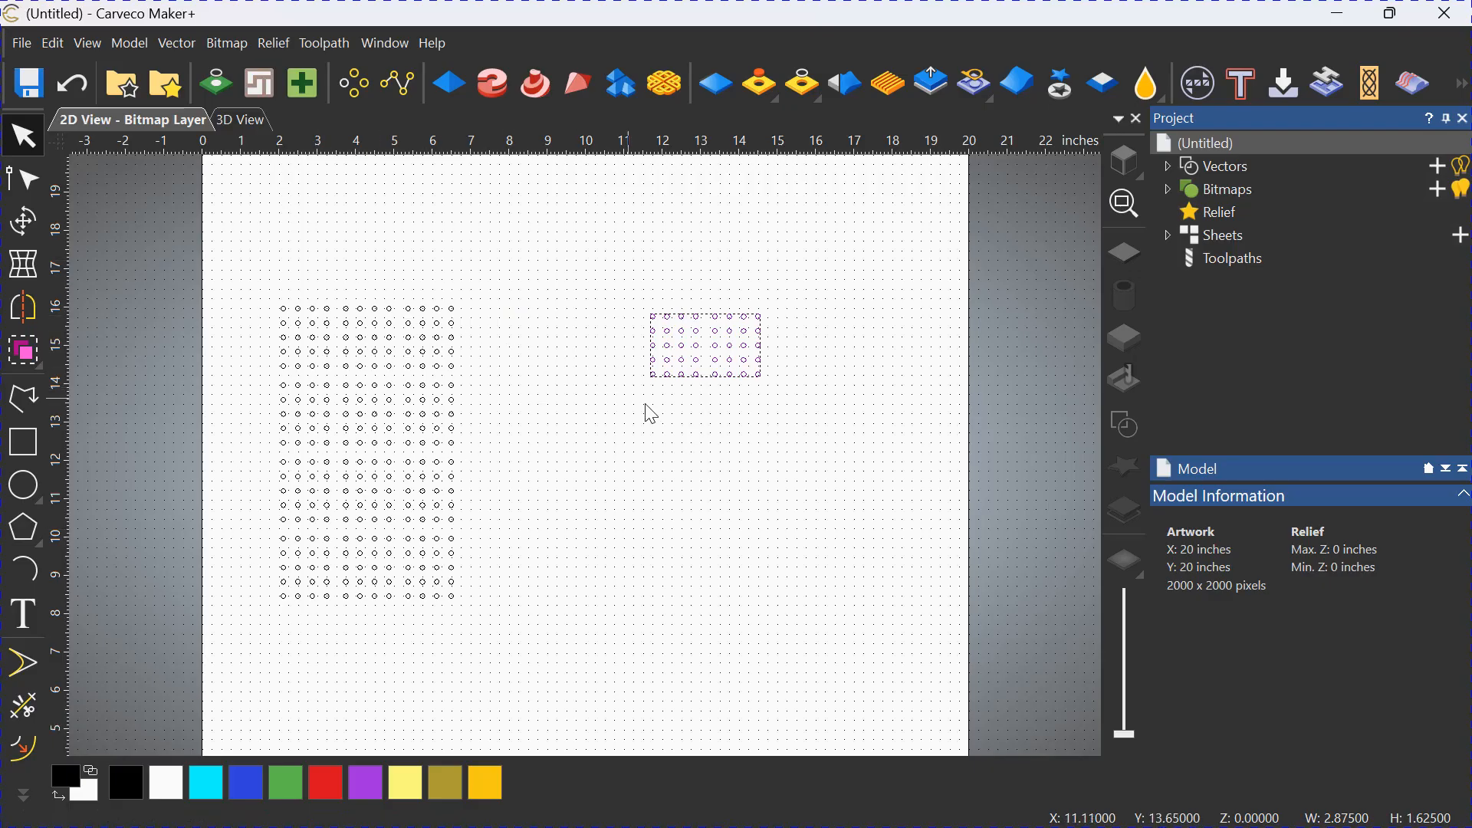
Select the right block of the mirrored pair to check whether its circles are still grouped separately.
scroll(871, 332, "up", 2)
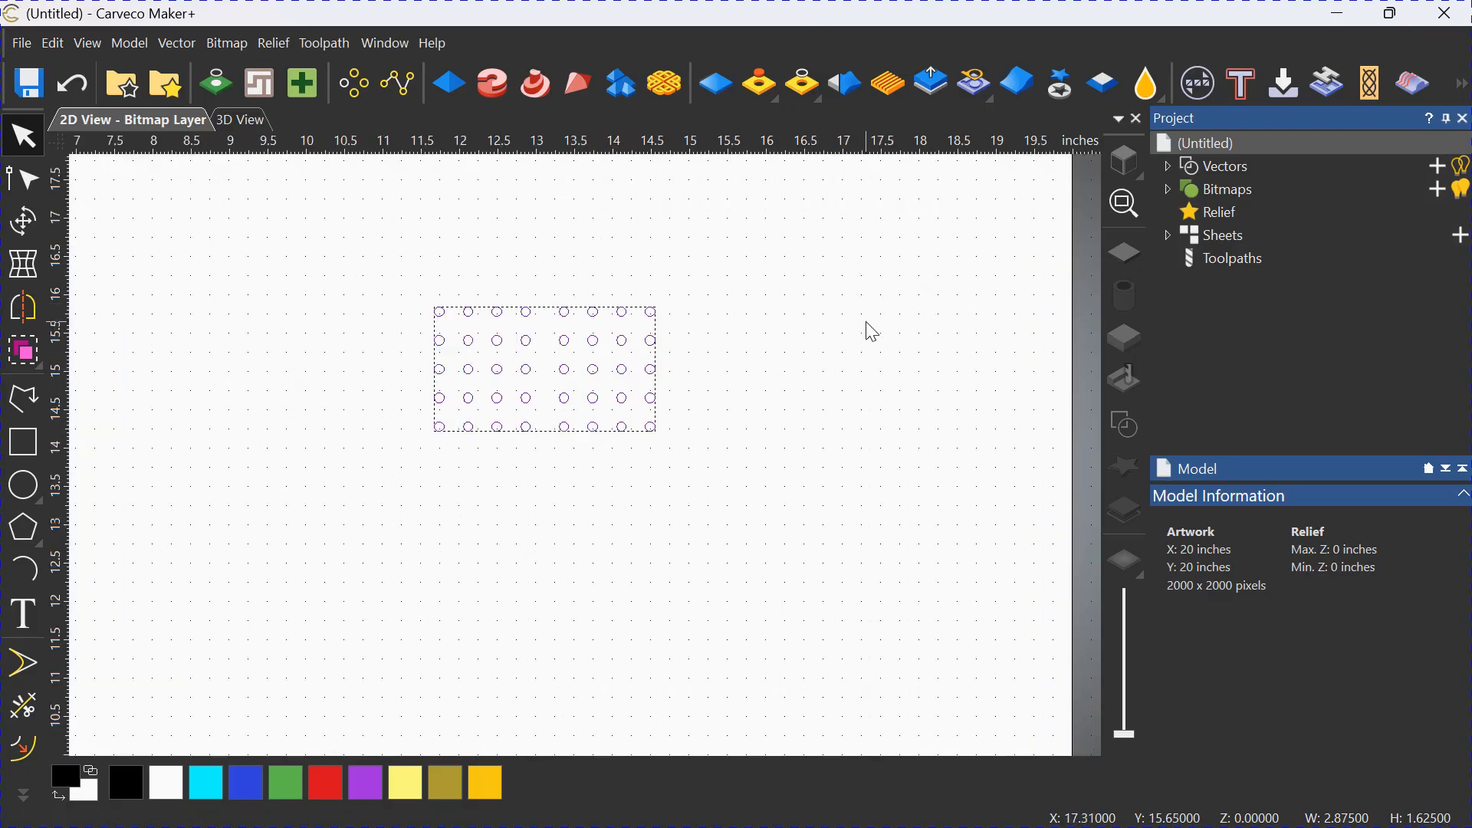
scroll(867, 322, "up", 1)
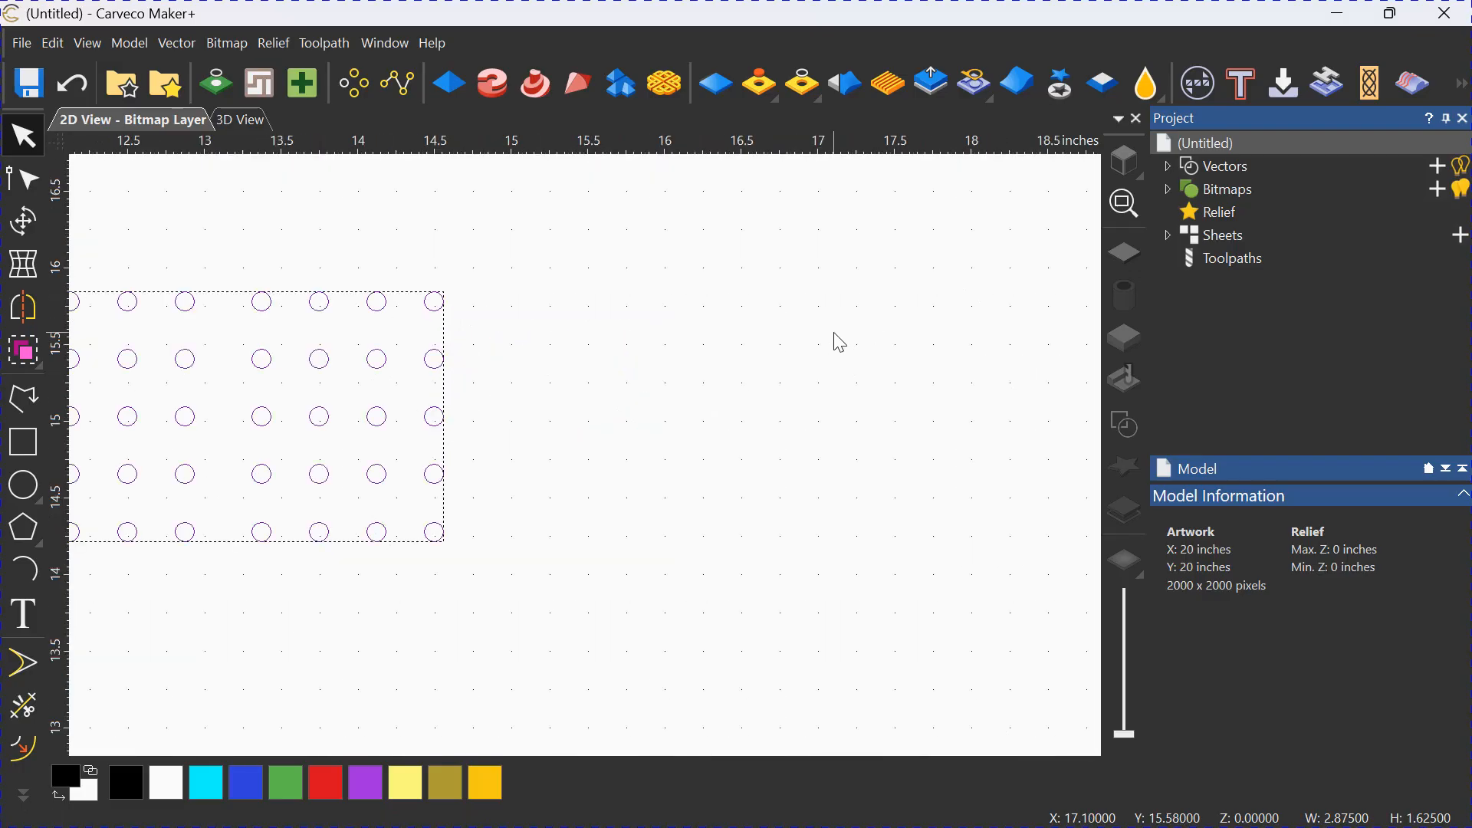
scroll(833, 333, "down", 1)
middle_click_drag(477, 589, 378, 542)
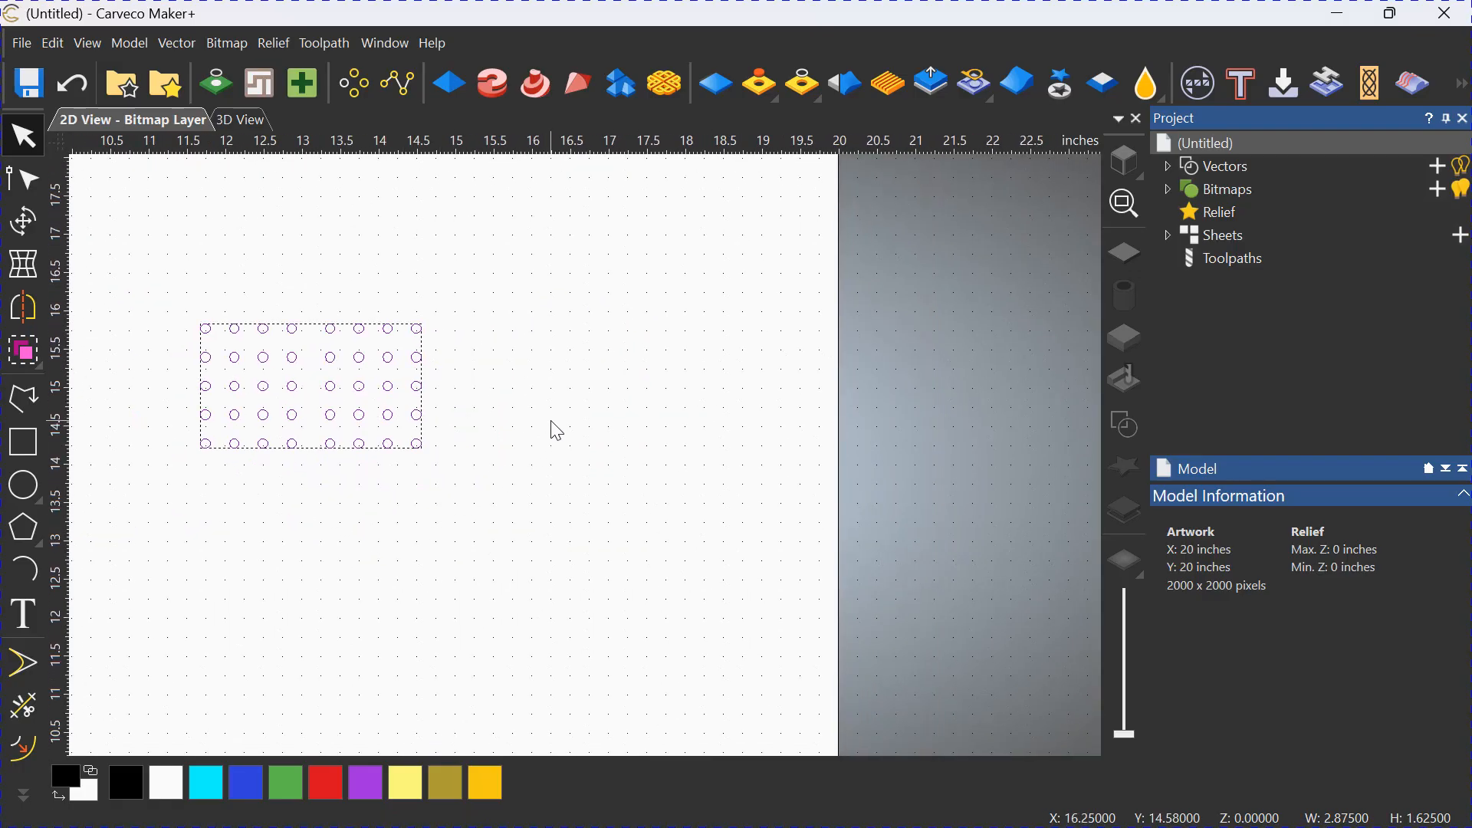
left_click(574, 346)
left_click(418, 452)
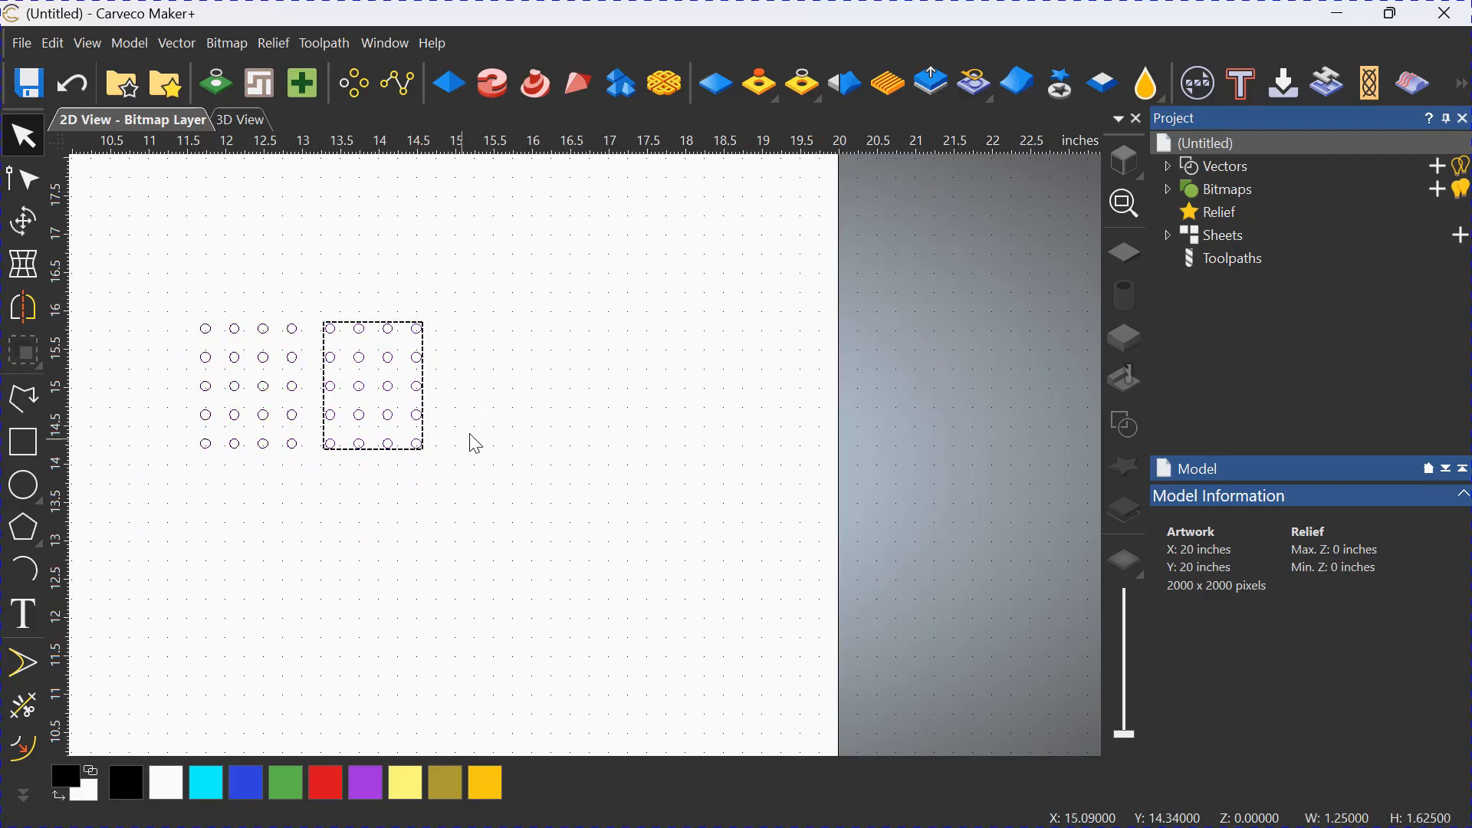
left_click(471, 436)
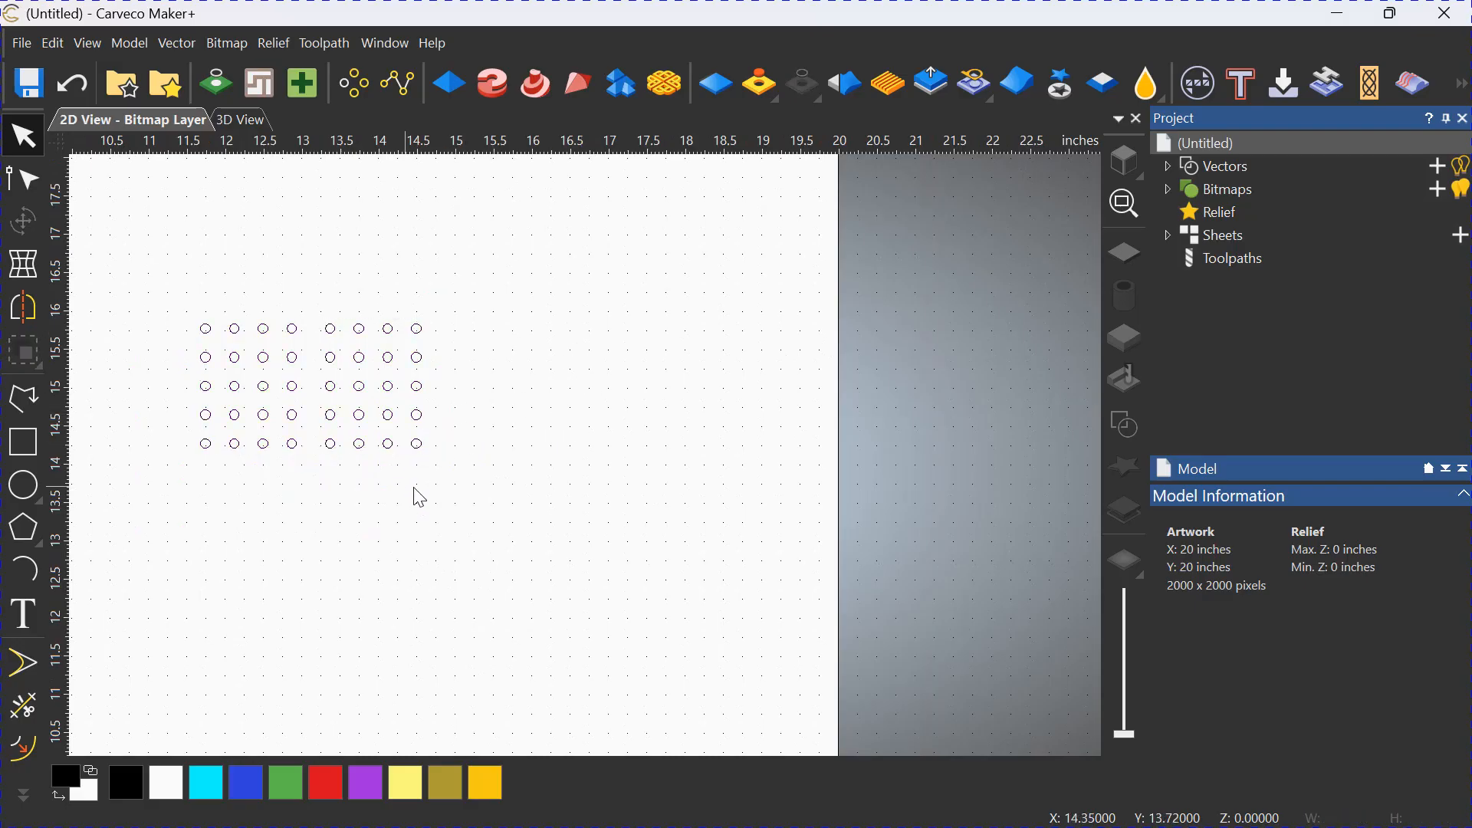
Ungroup both mirrored blocks into individual circles.
left_click(389, 445)
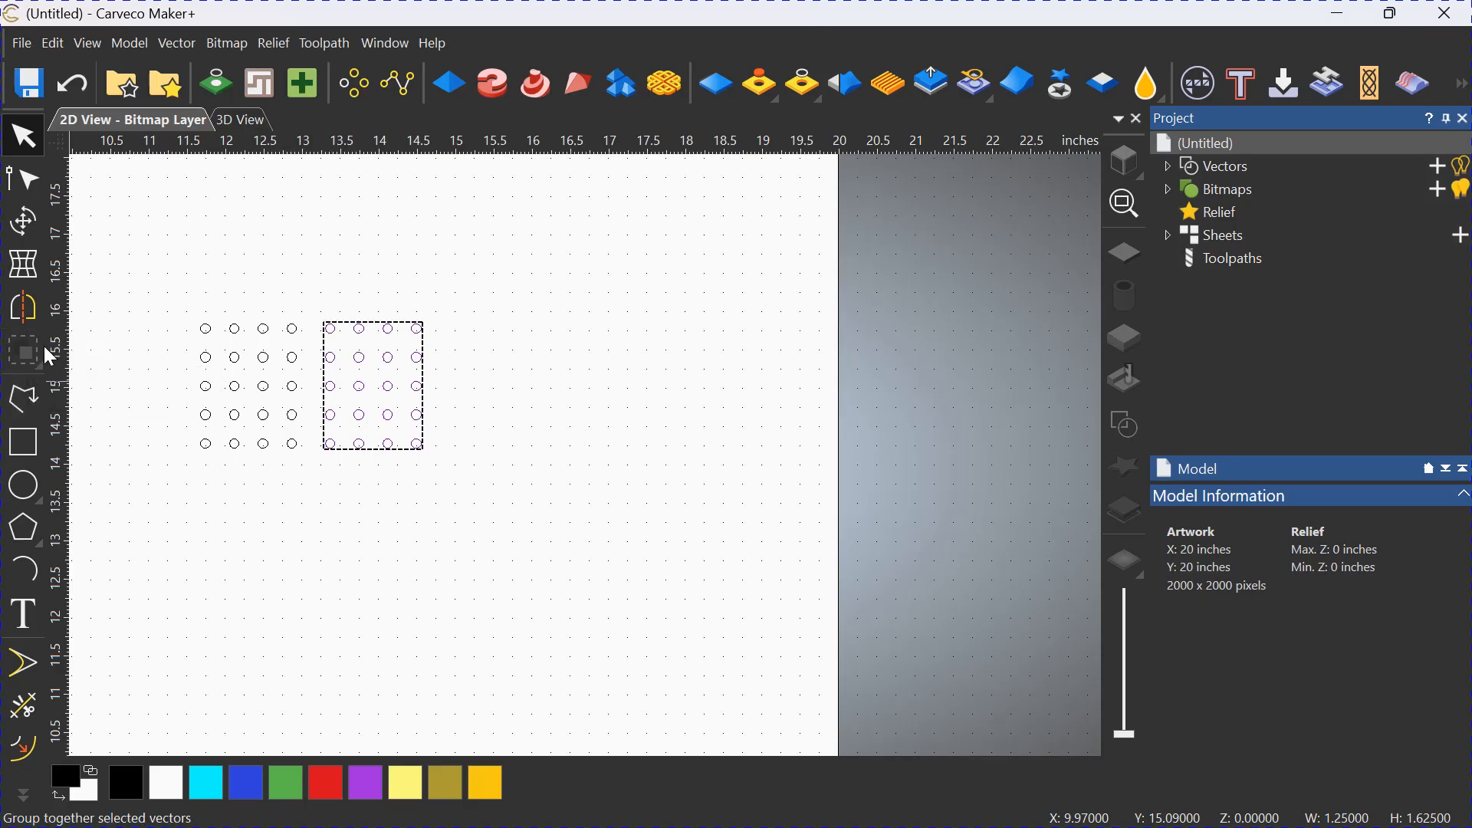
mouse_move(30, 349)
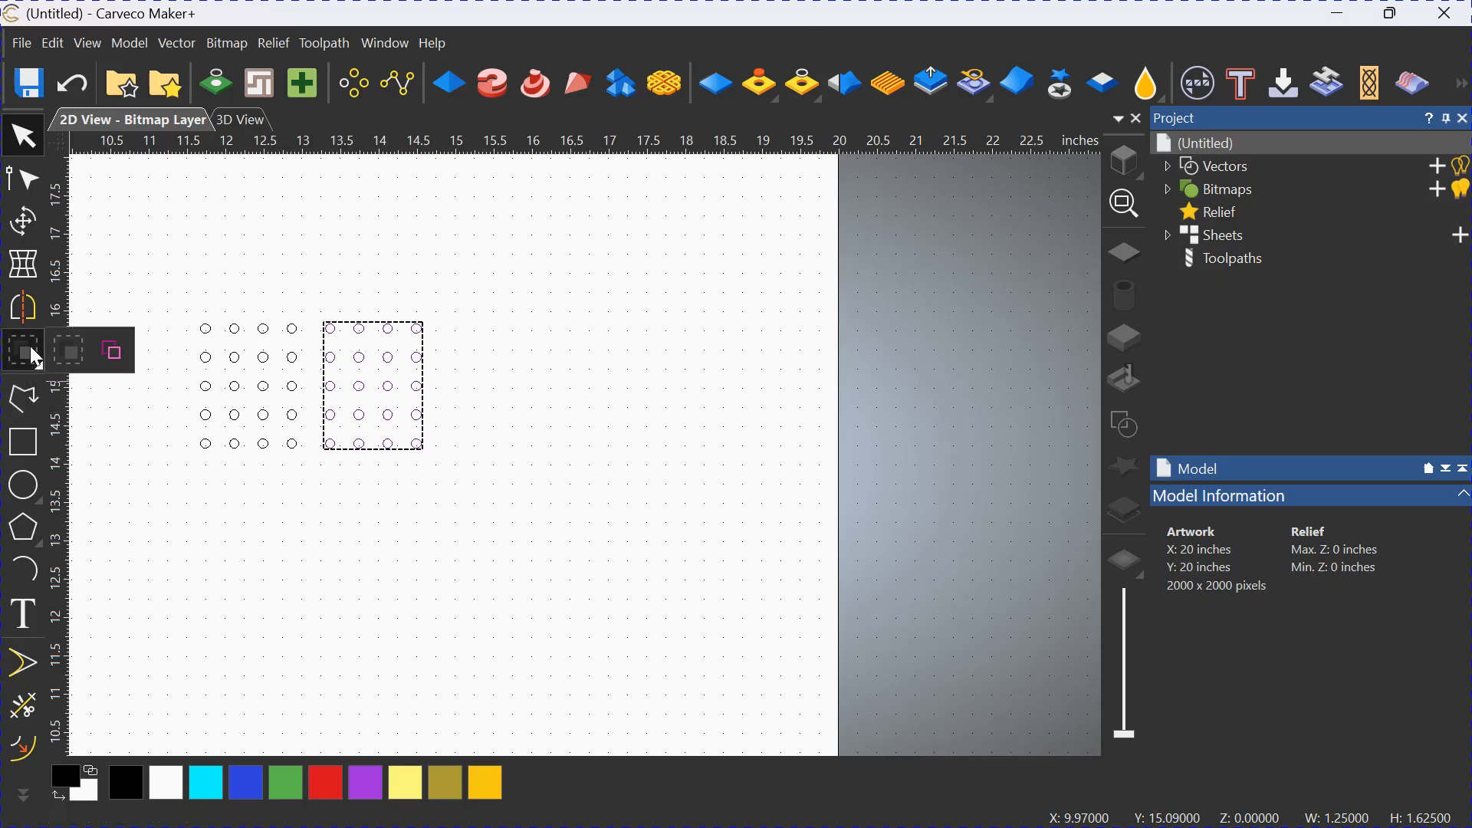
left_click(130, 349)
left_click(421, 468)
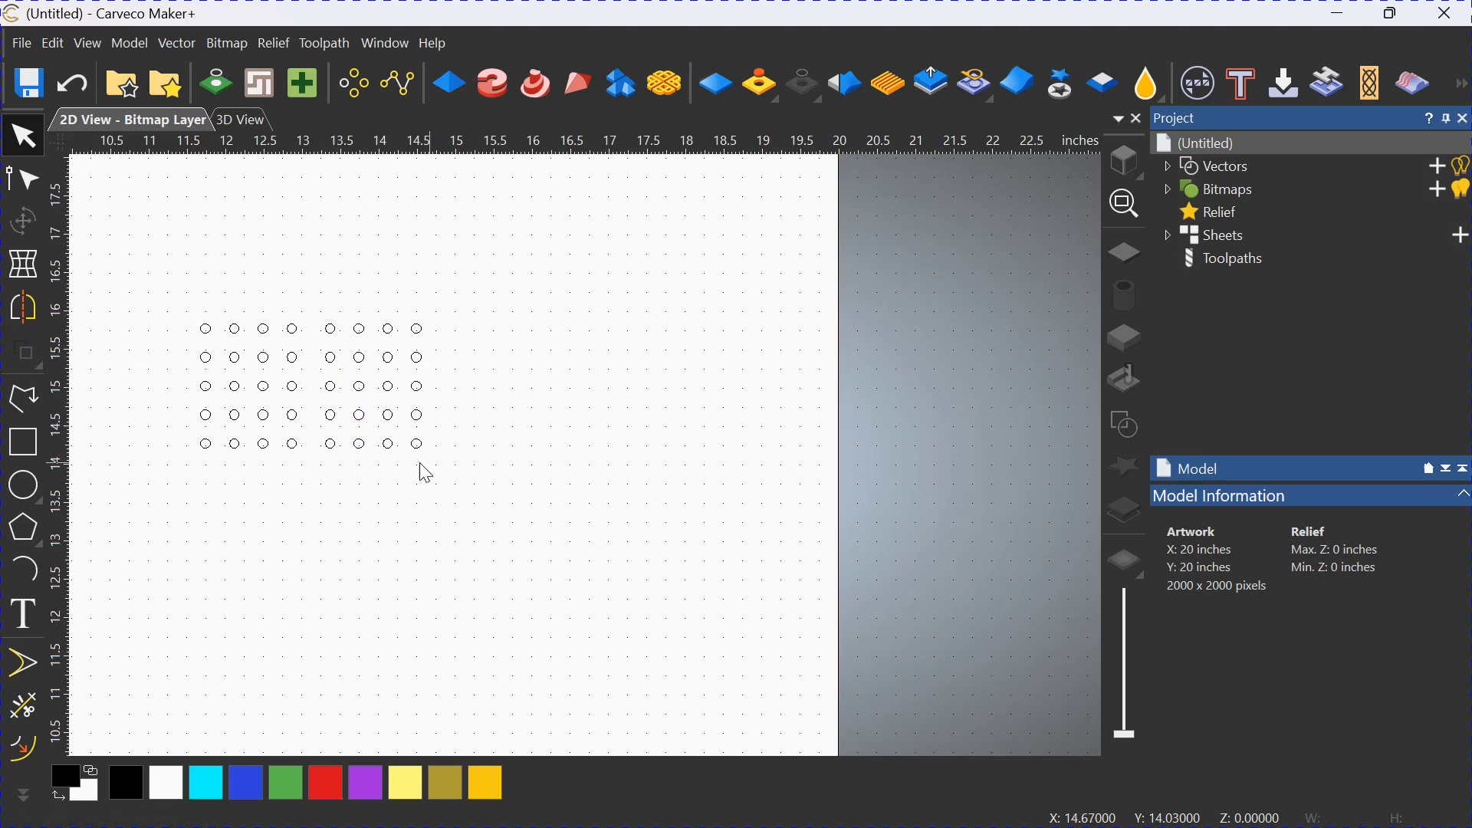
left_click(292, 444)
left_click(36, 362)
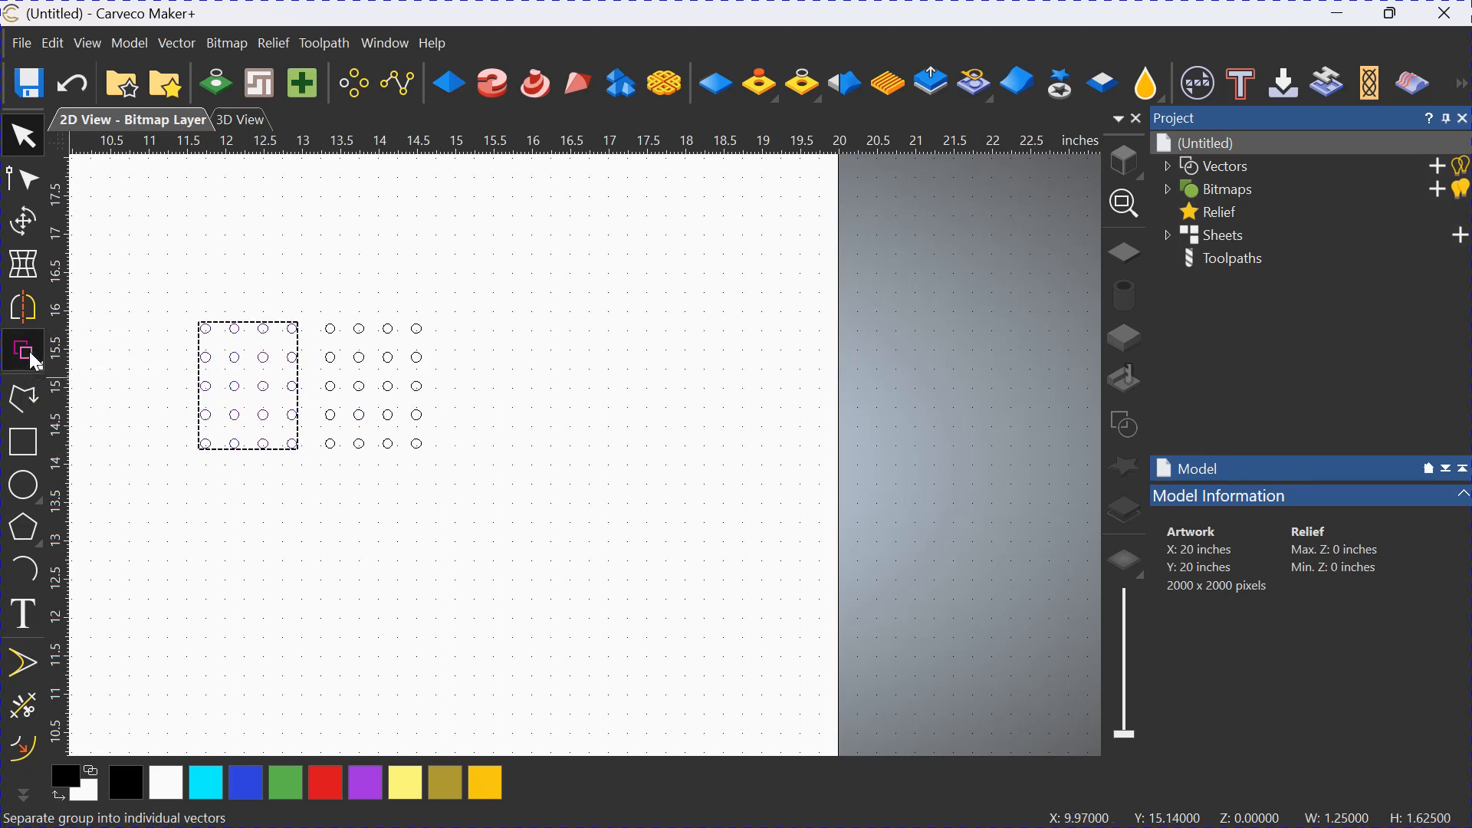
Delete the lower four rows of the ungrouped circles, keeping only the top row of eight.
left_click(504, 493)
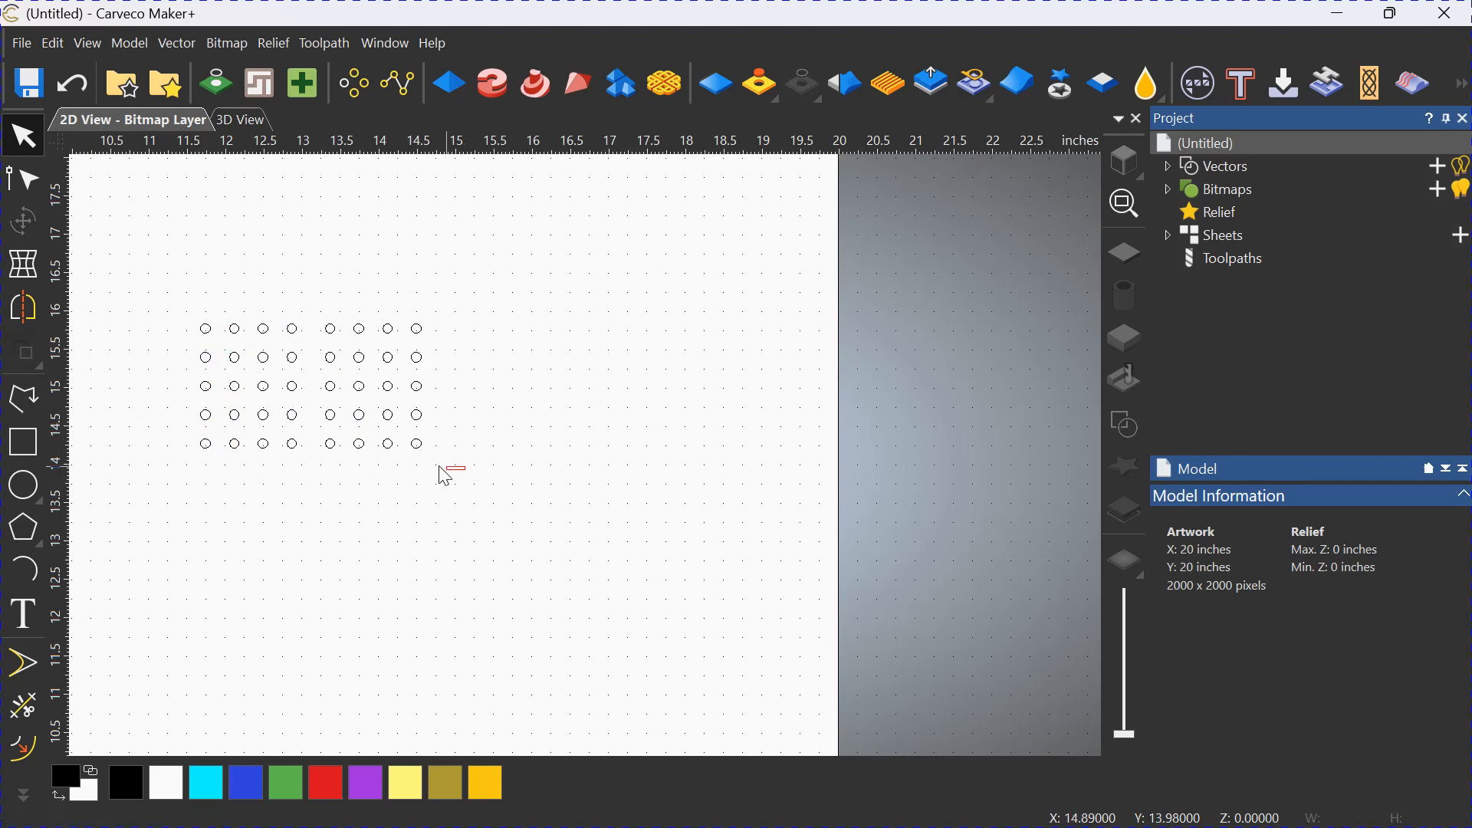
left_click_drag(465, 469, 170, 358)
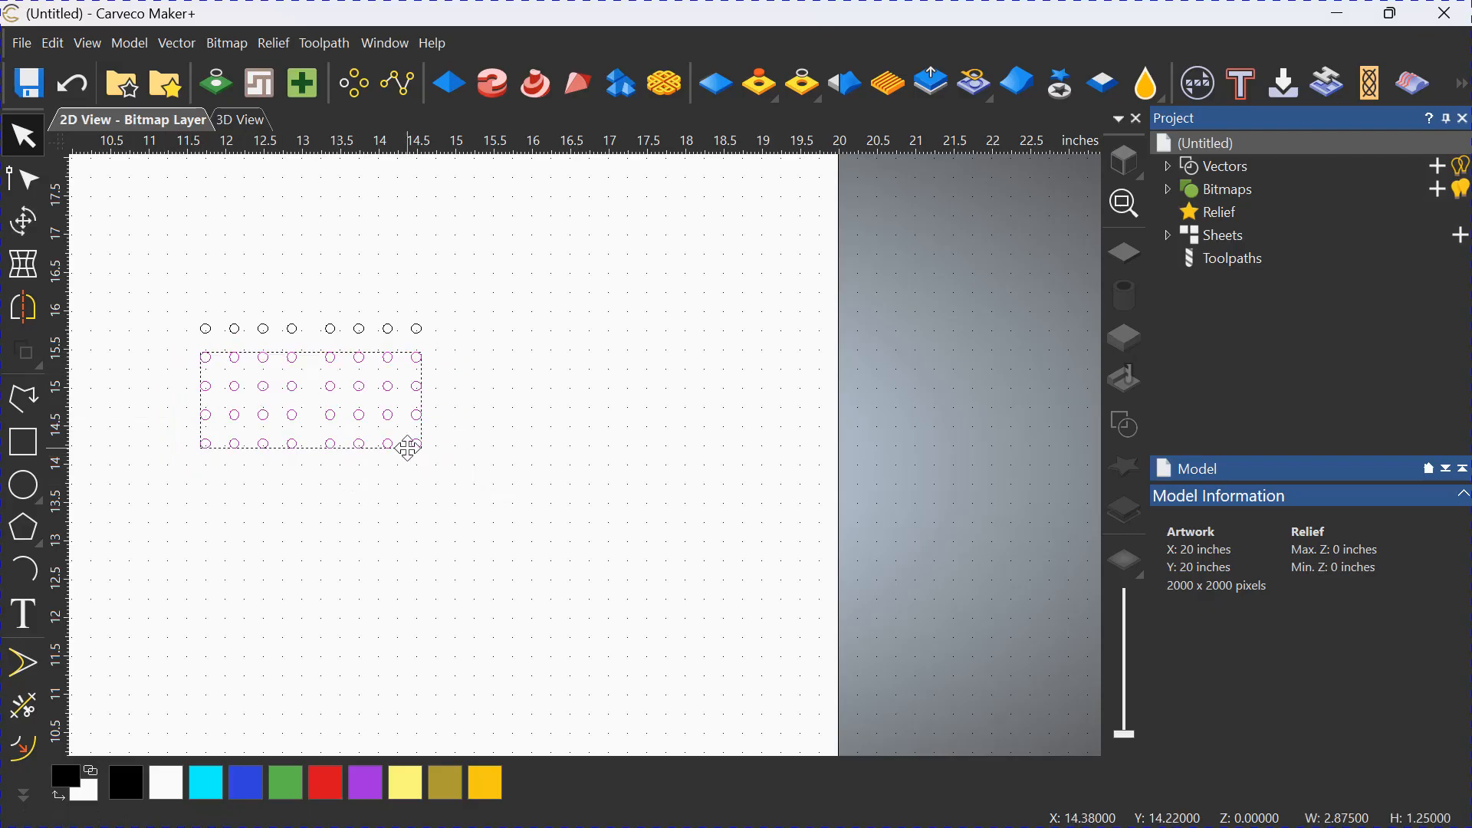
key("Delete")
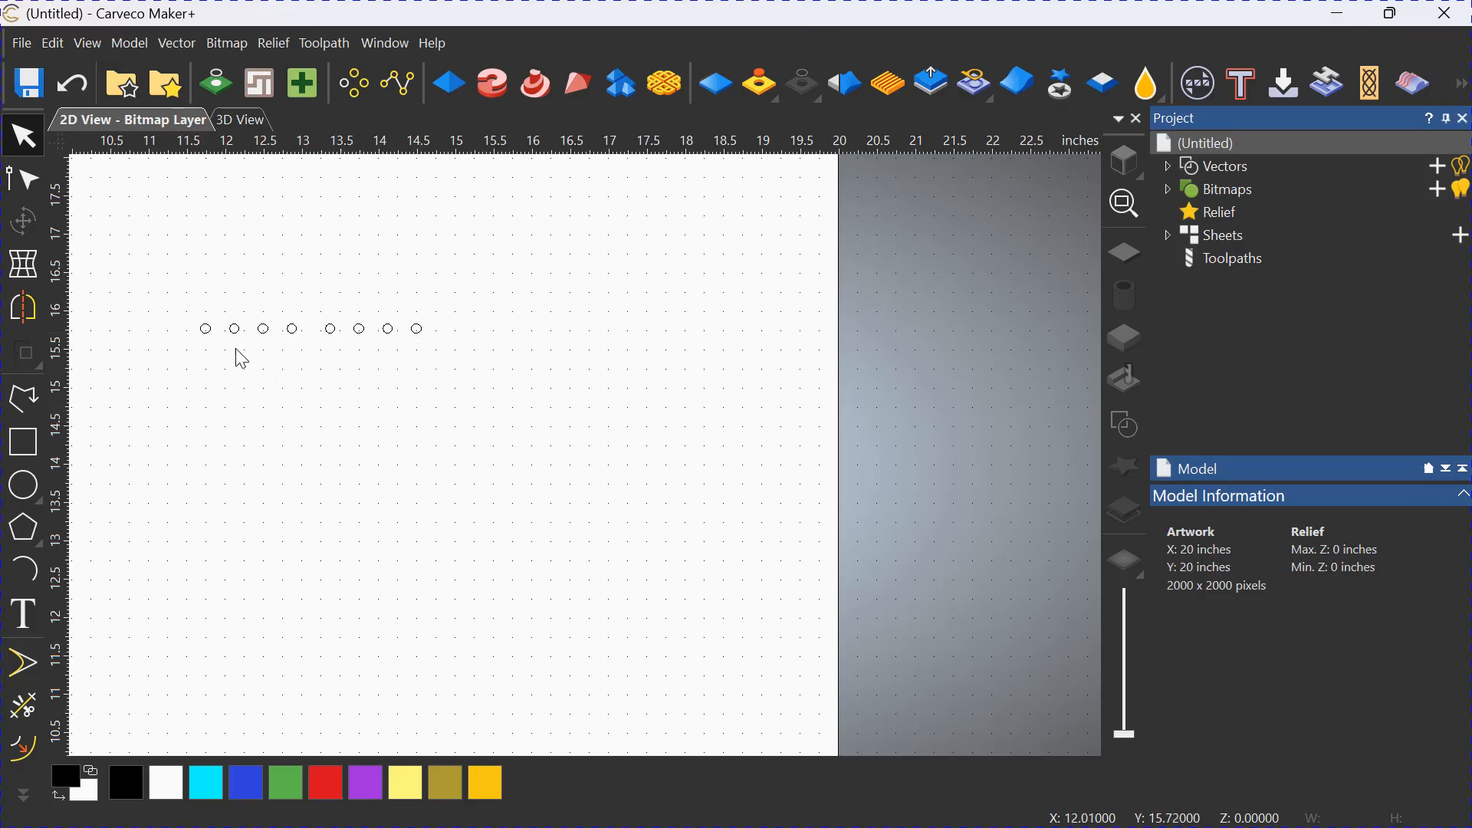
Copy the right four circles of the remaining row and paste the copy in place.
middle_click_drag(337, 441, 728, 481)
middle_click_drag(476, 458, 641, 463)
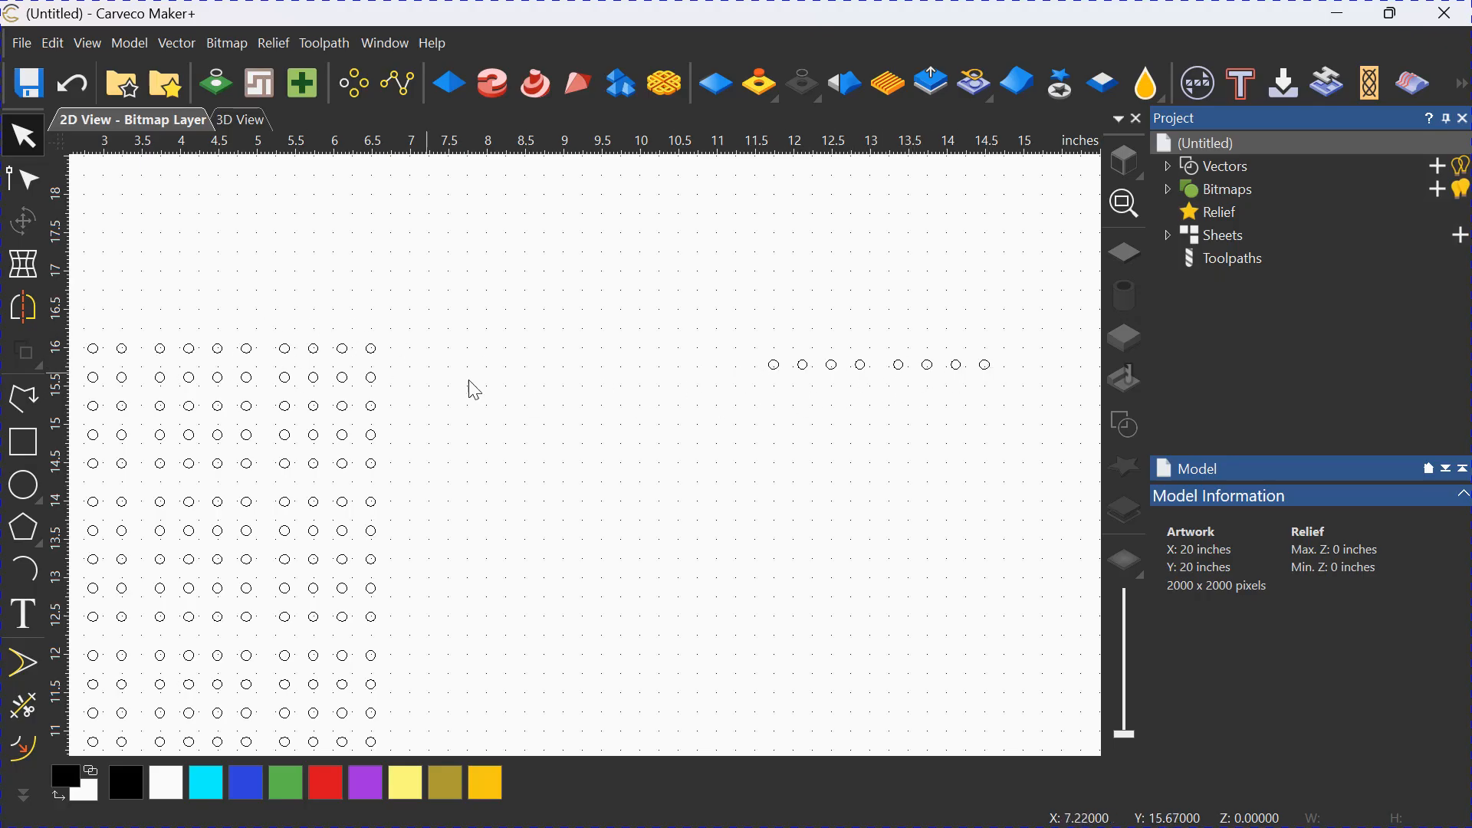
middle_click_drag(810, 466, 257, 467)
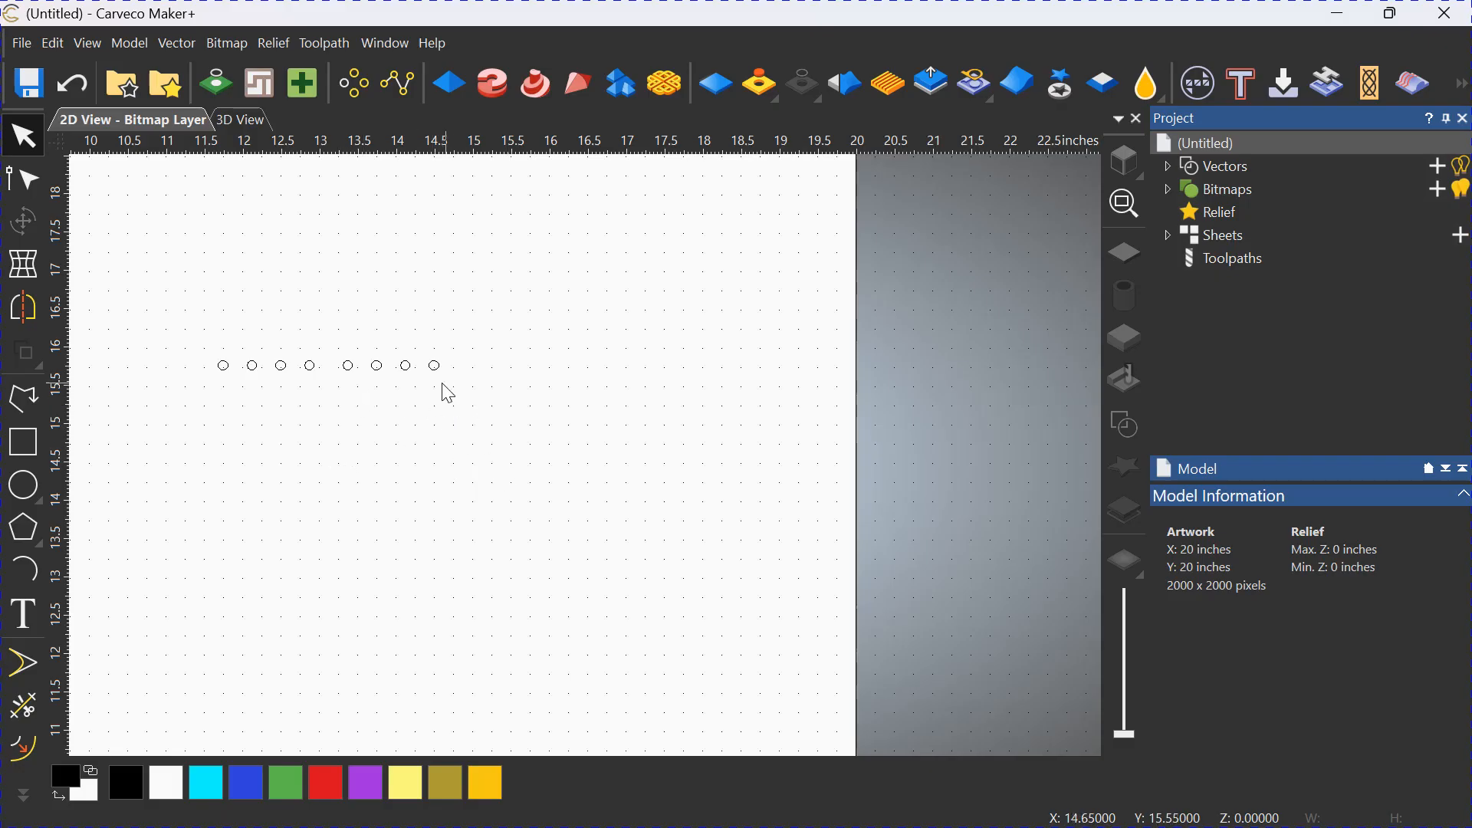
left_click_drag(465, 382, 335, 342)
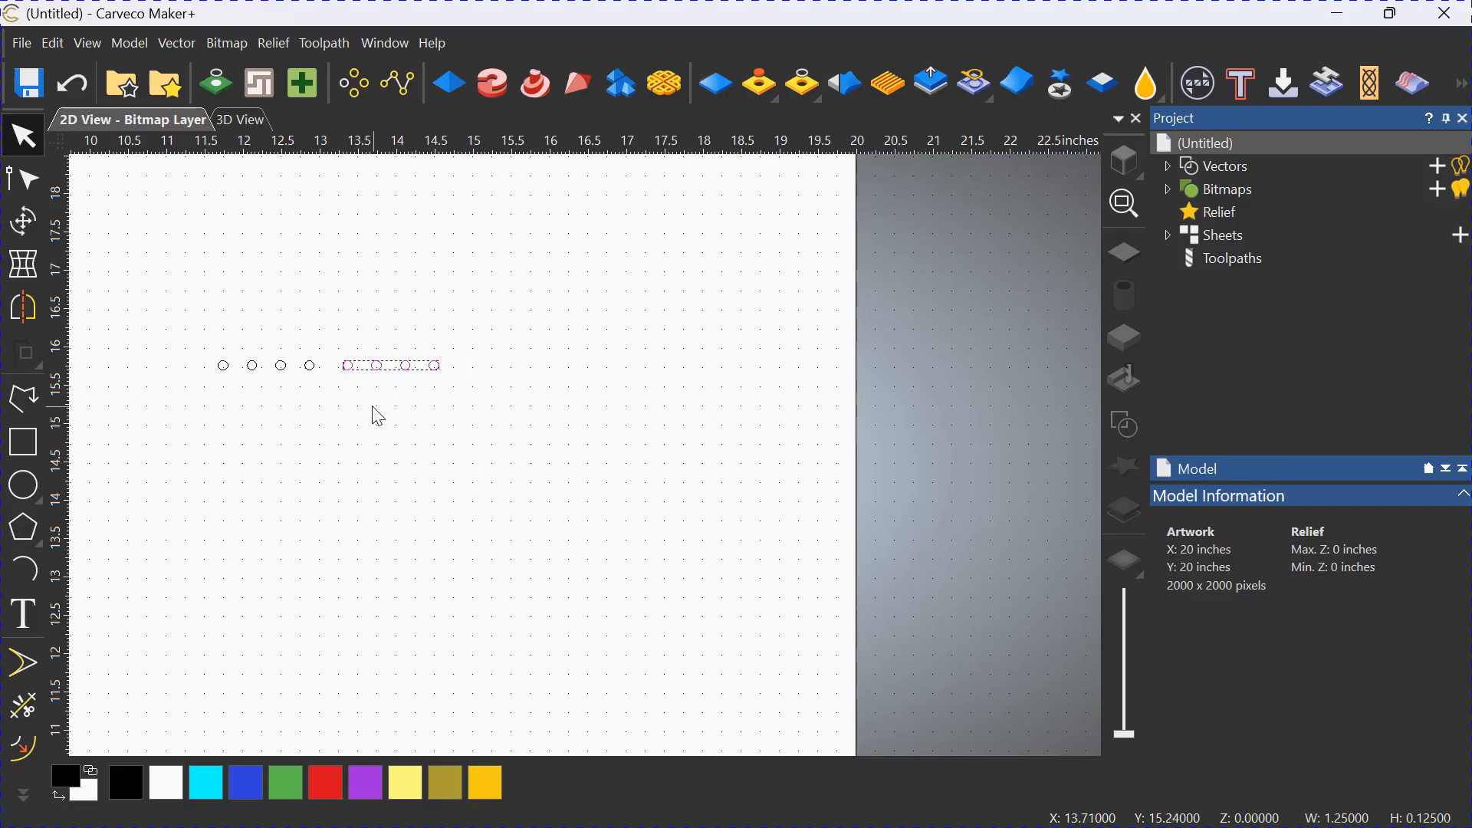
right_click(409, 368)
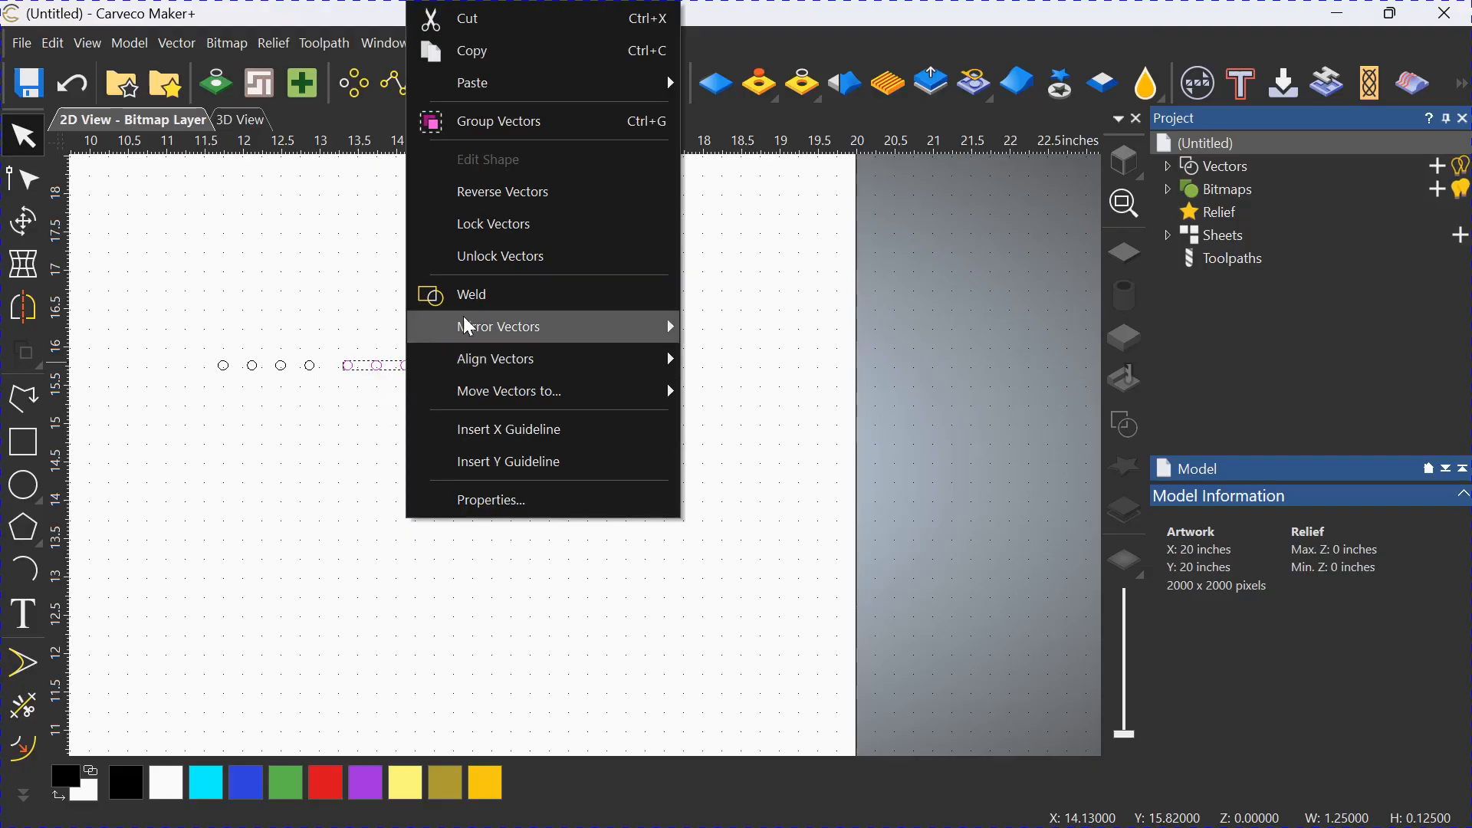
left_click(472, 51)
right_click(429, 417)
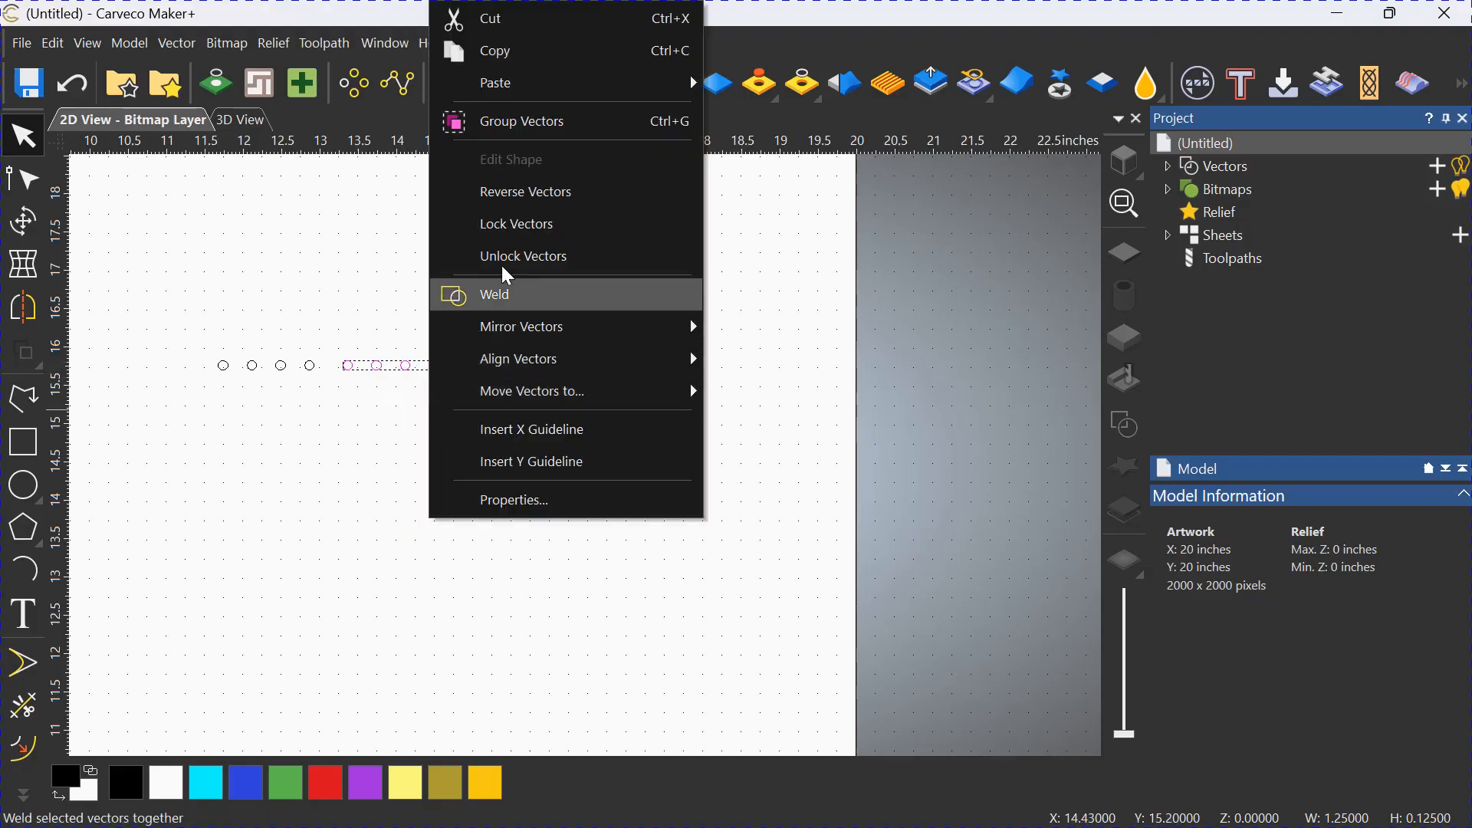
mouse_move(513, 88)
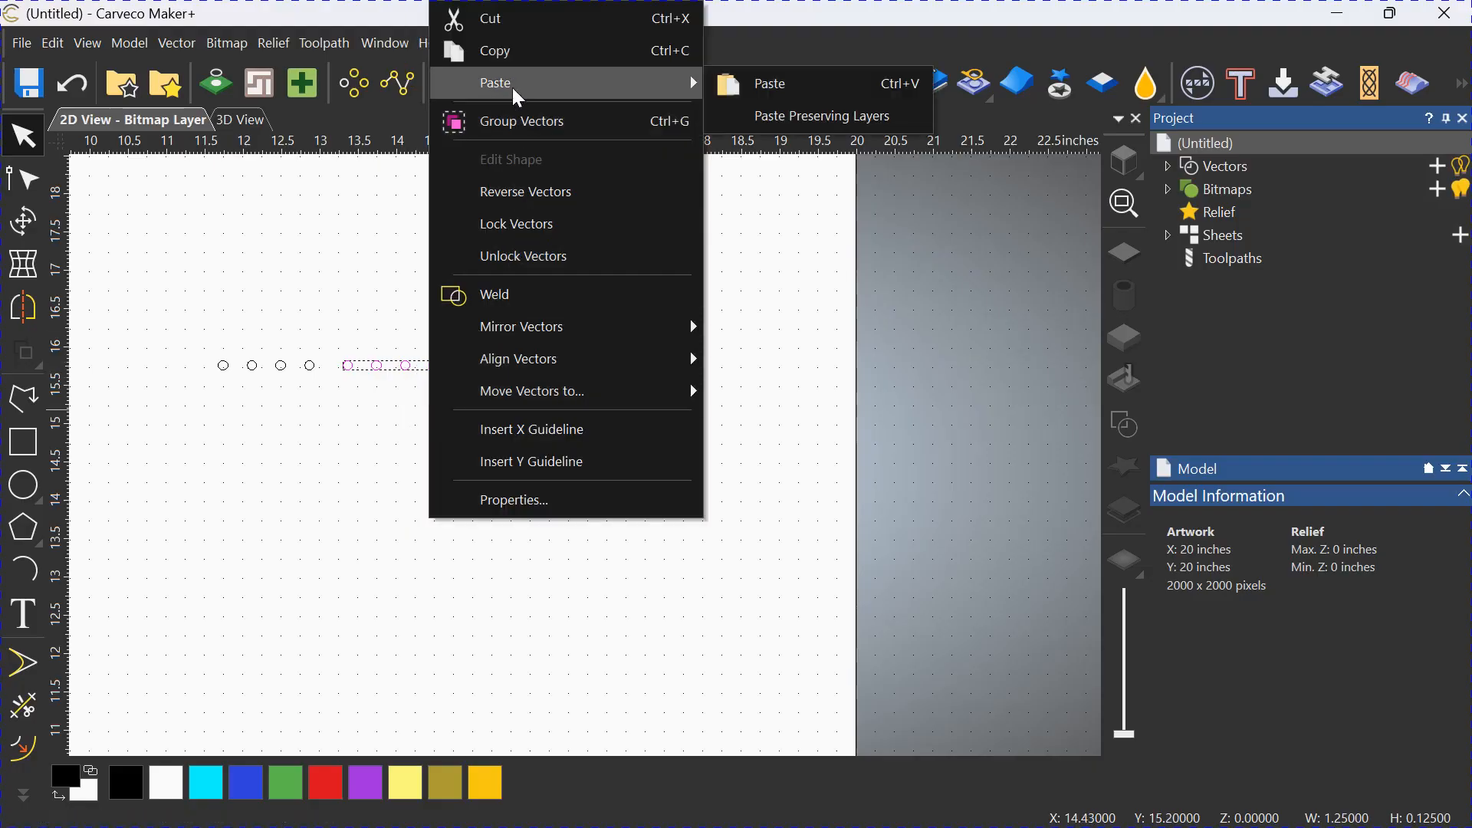
left_click(780, 91)
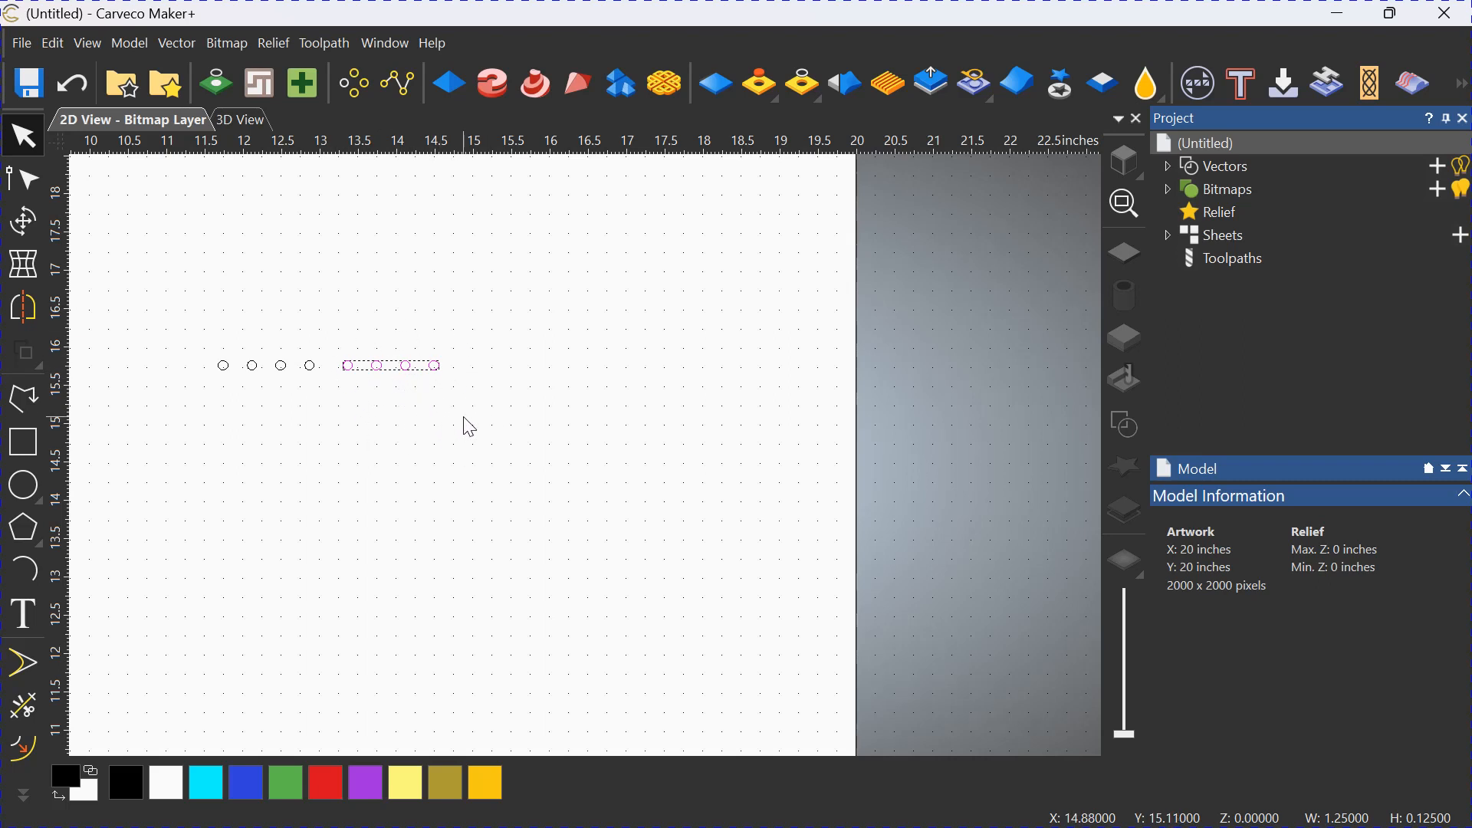
Rotate the pasted four circles 90 degrees anticlockwise about their centre.
left_click(26, 225)
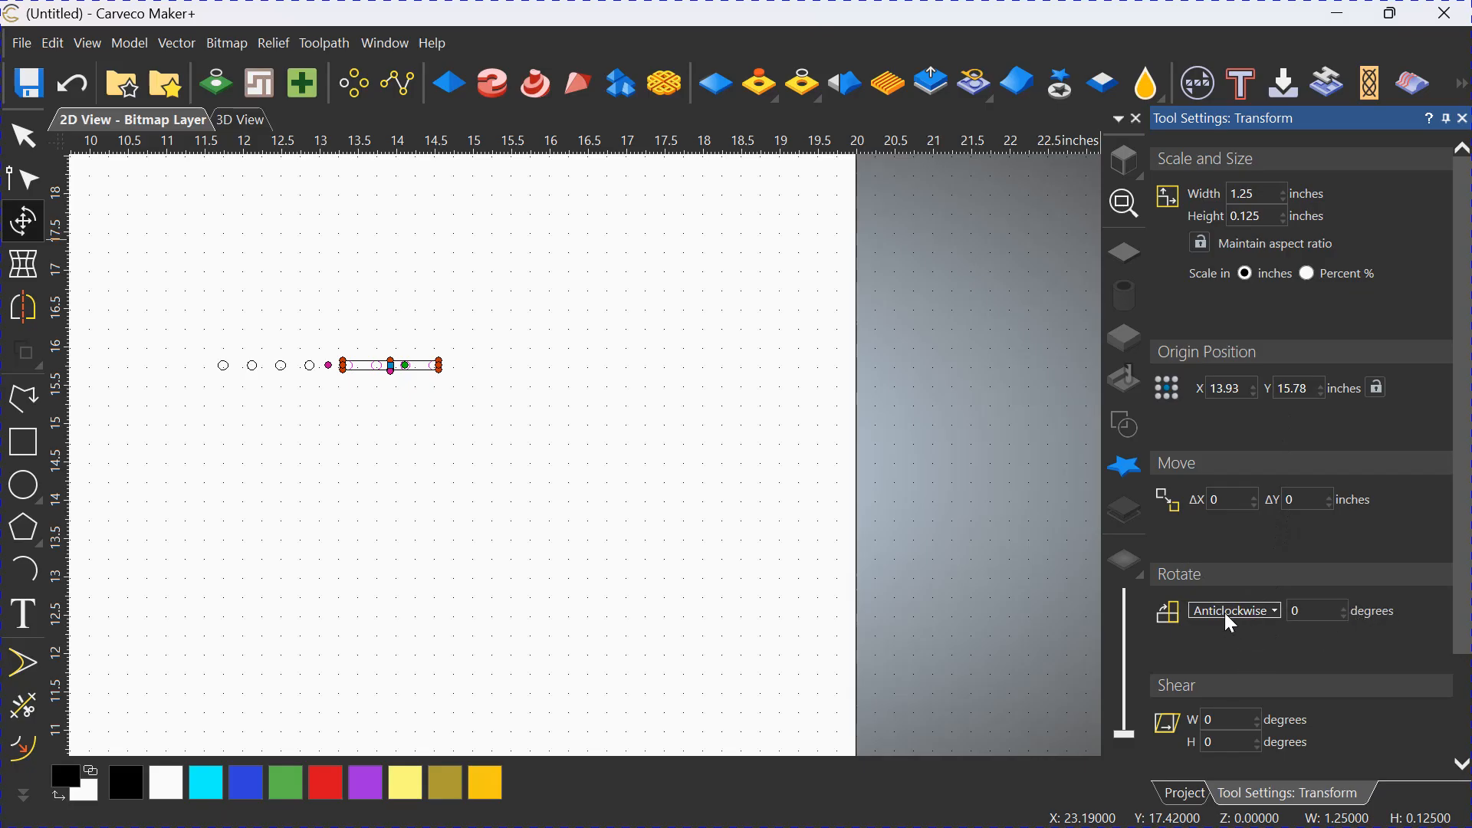
left_click(1275, 613)
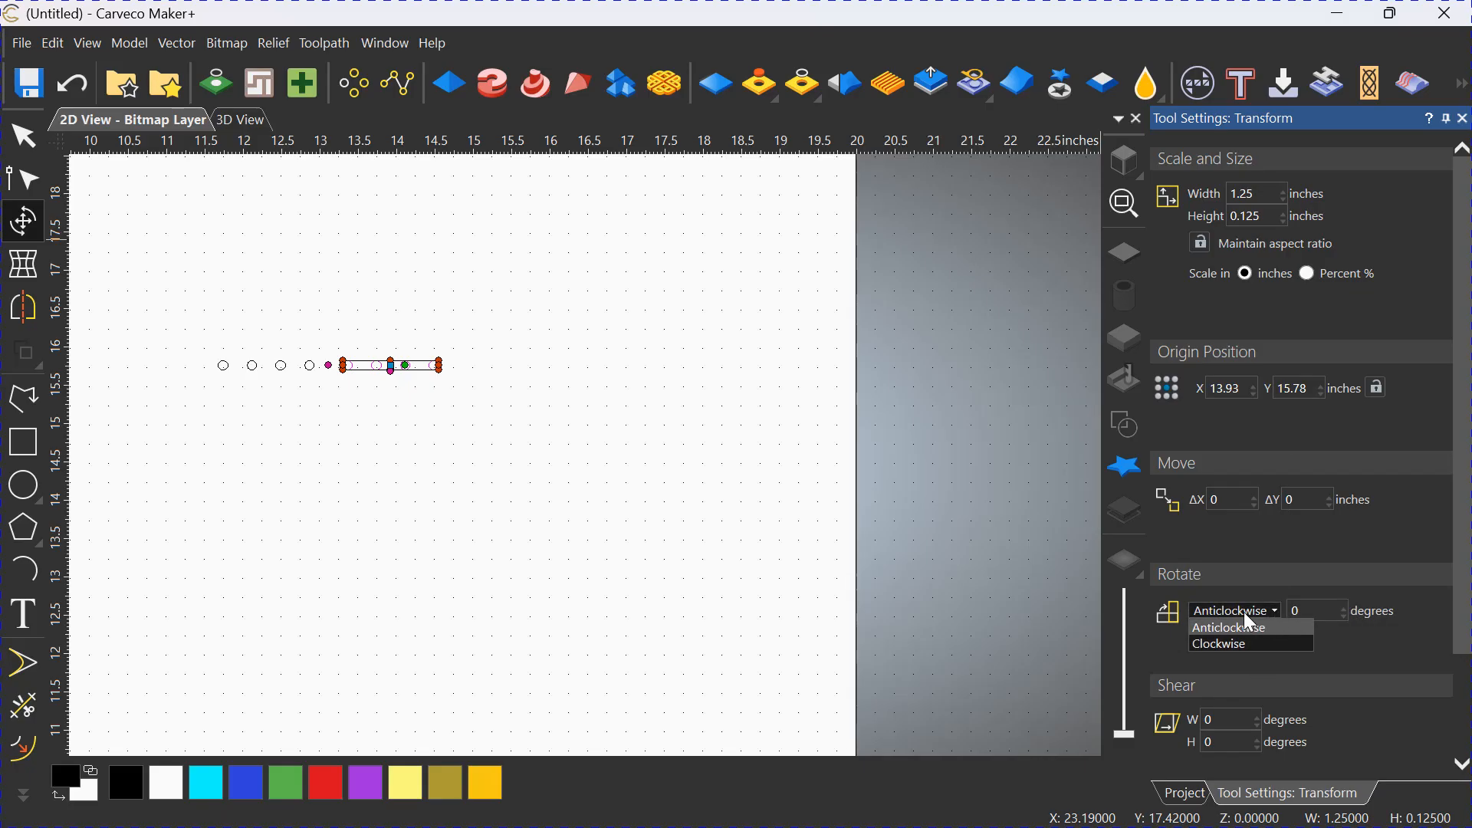
left_click(1245, 613)
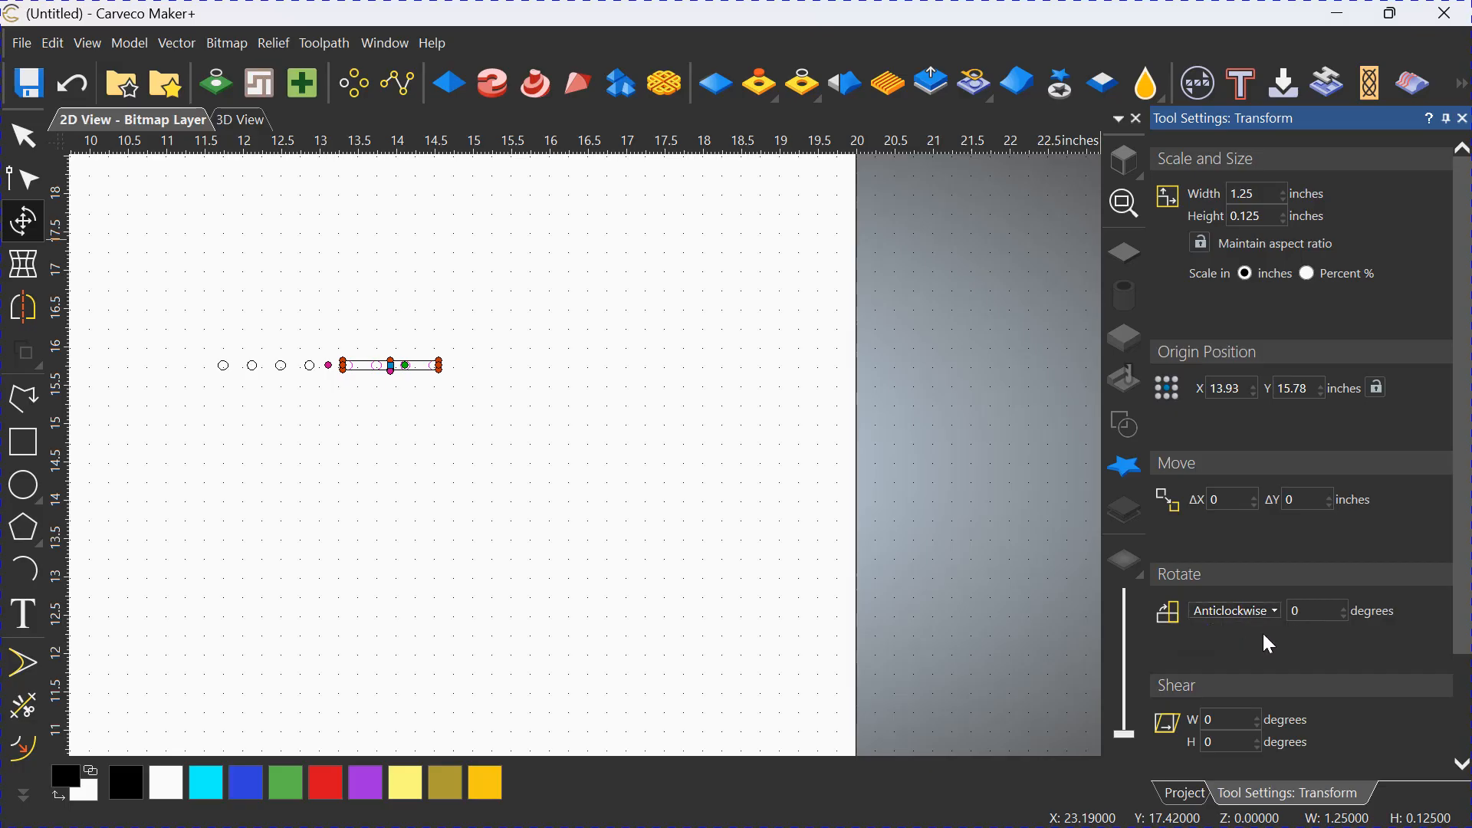
left_click(1295, 612)
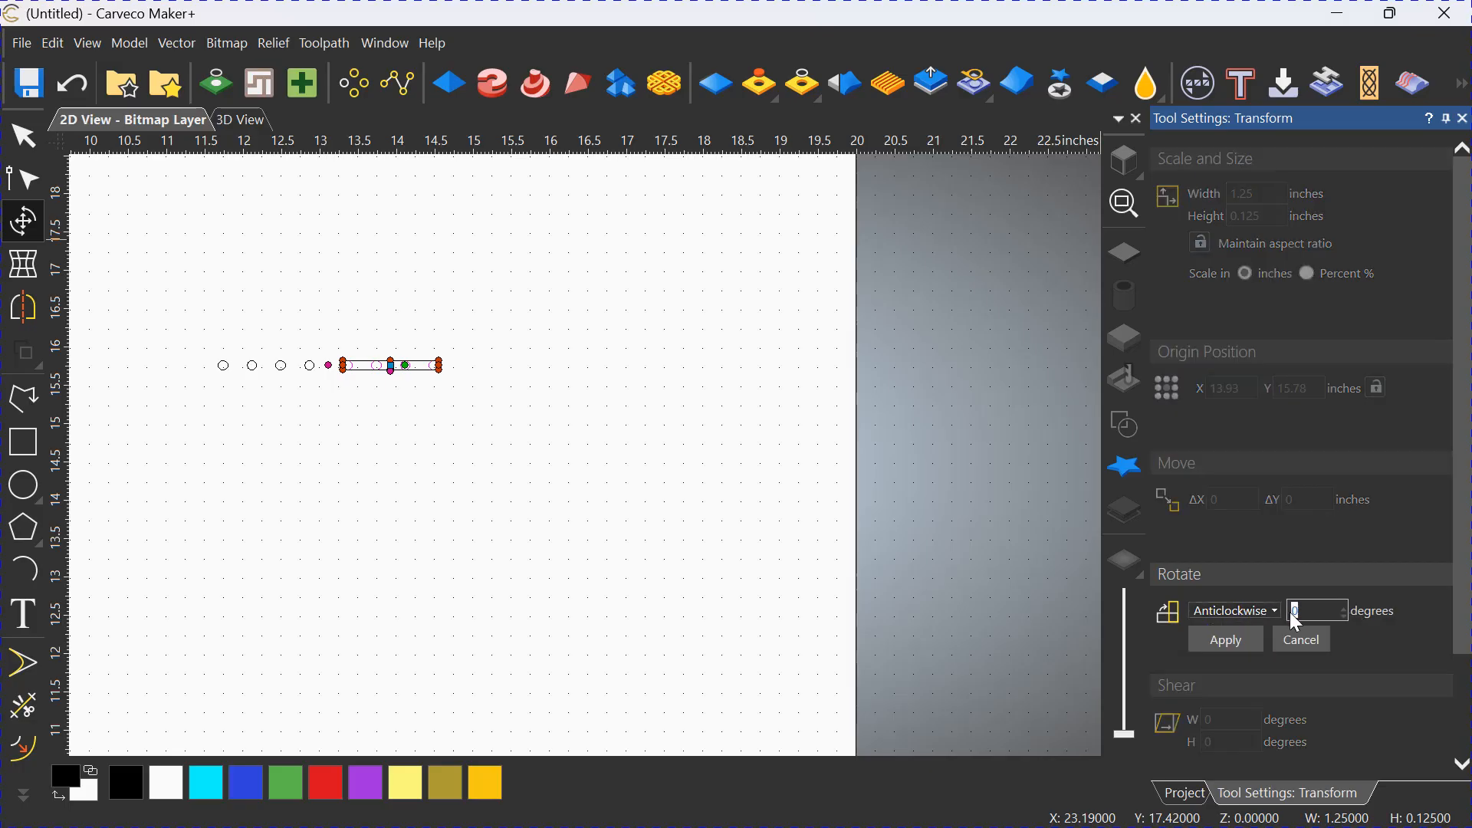
type("90")
left_click(1227, 640)
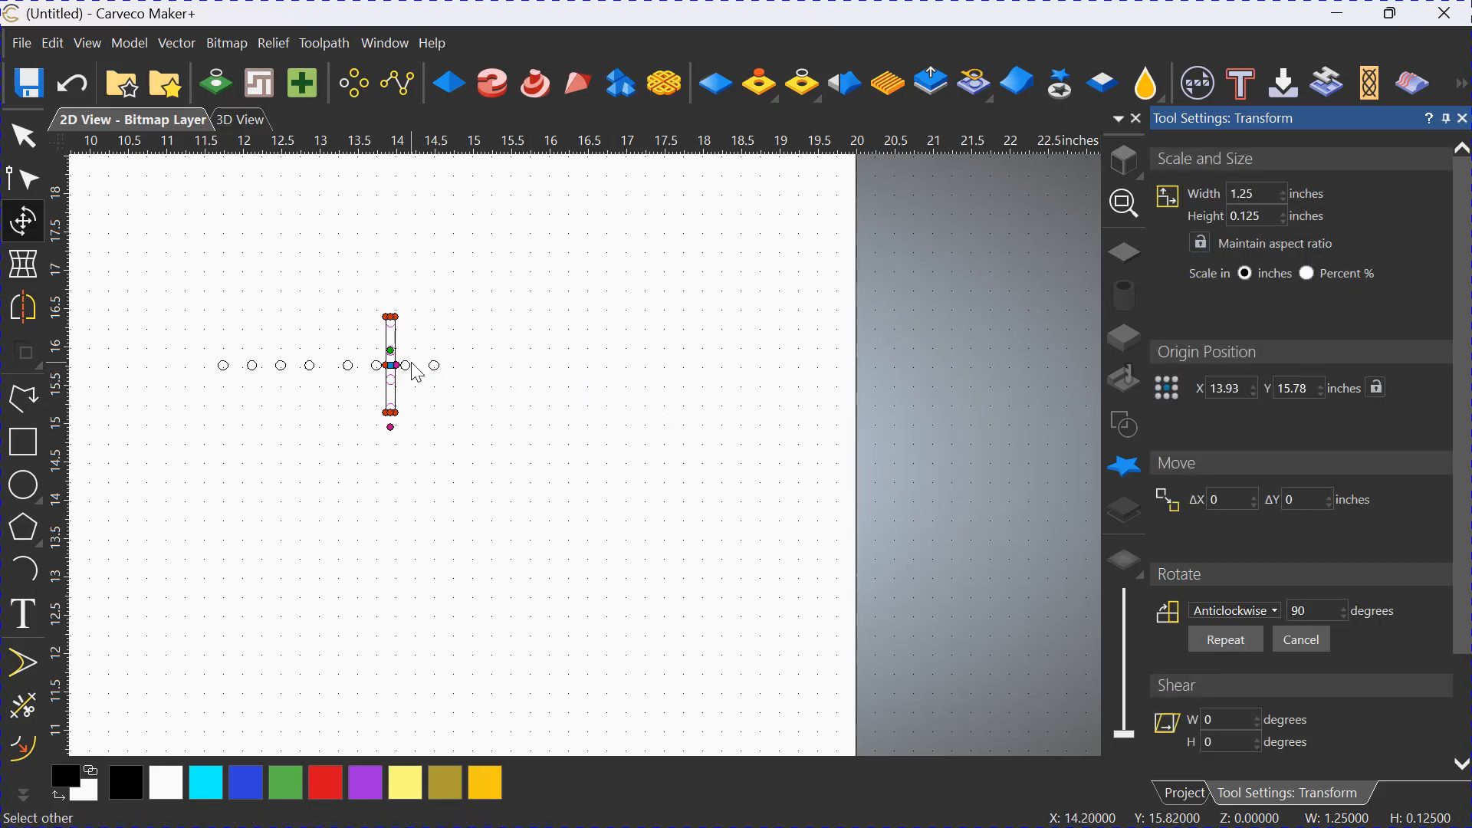
Move the vertical line of four circles above the gap in the row, centred at about X 13.1, Y 17.3 inches.
left_click(23, 136)
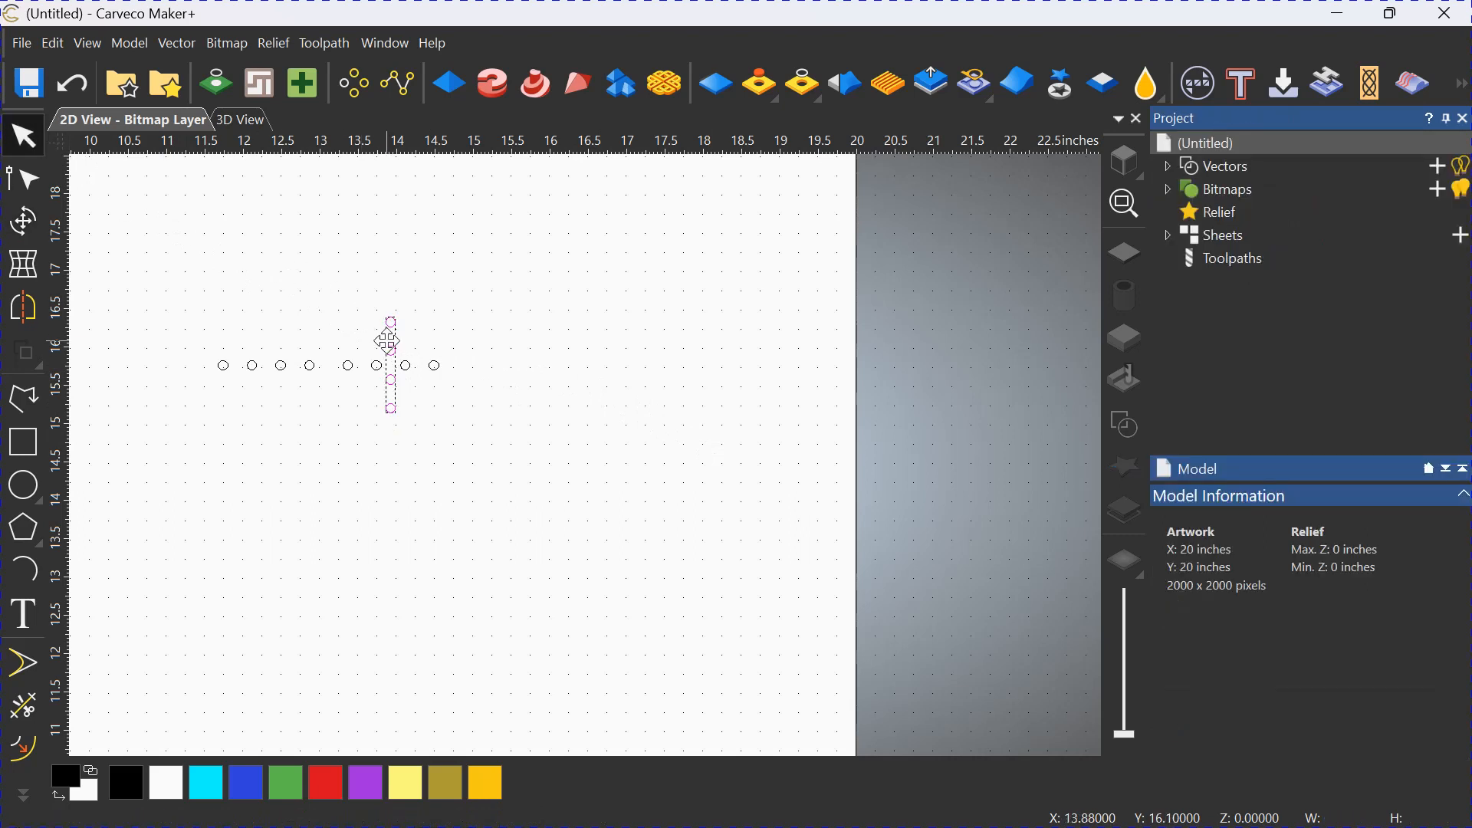
left_click_drag(387, 341, 324, 222)
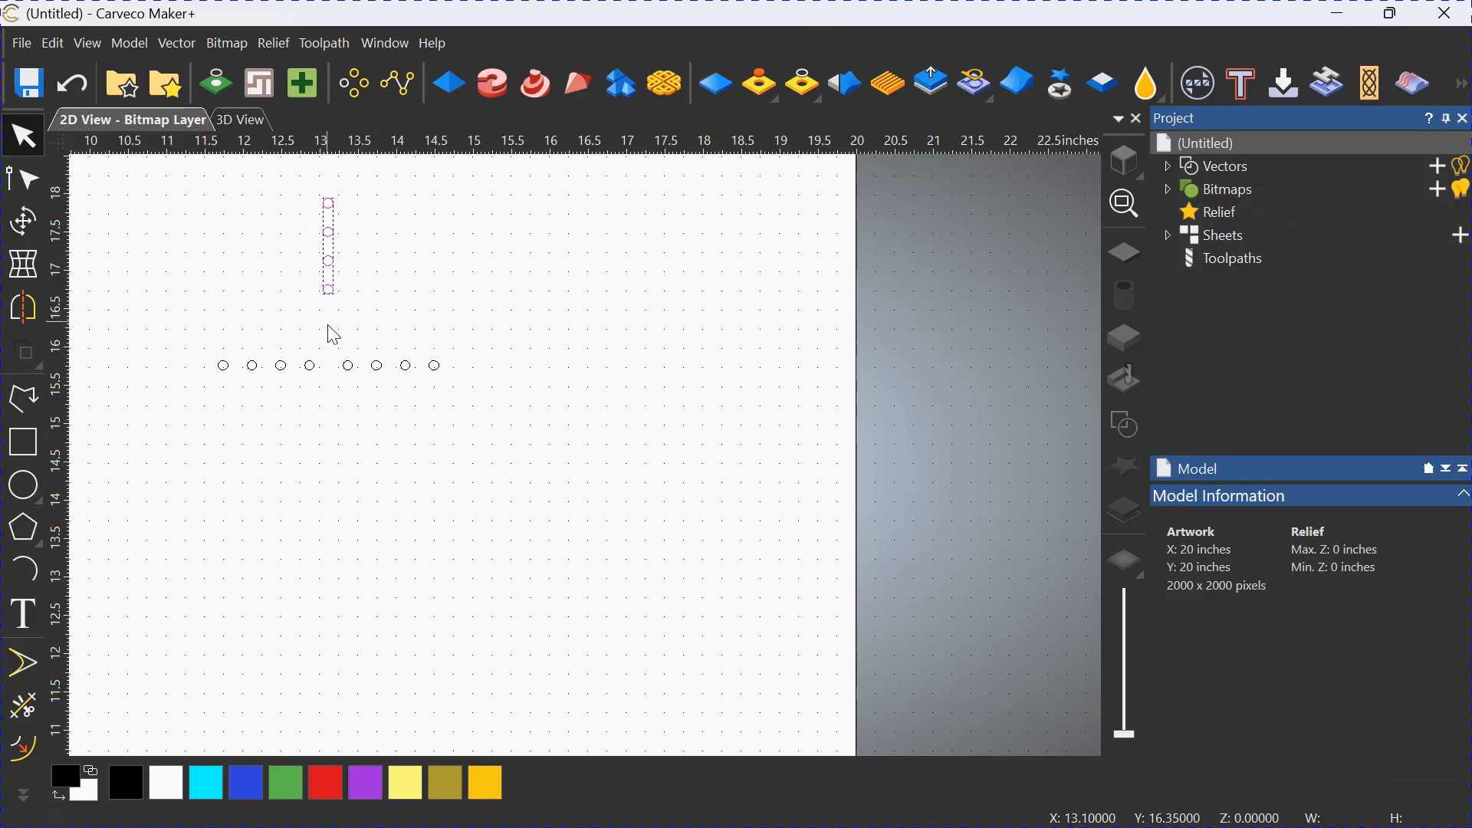
left_click(330, 414)
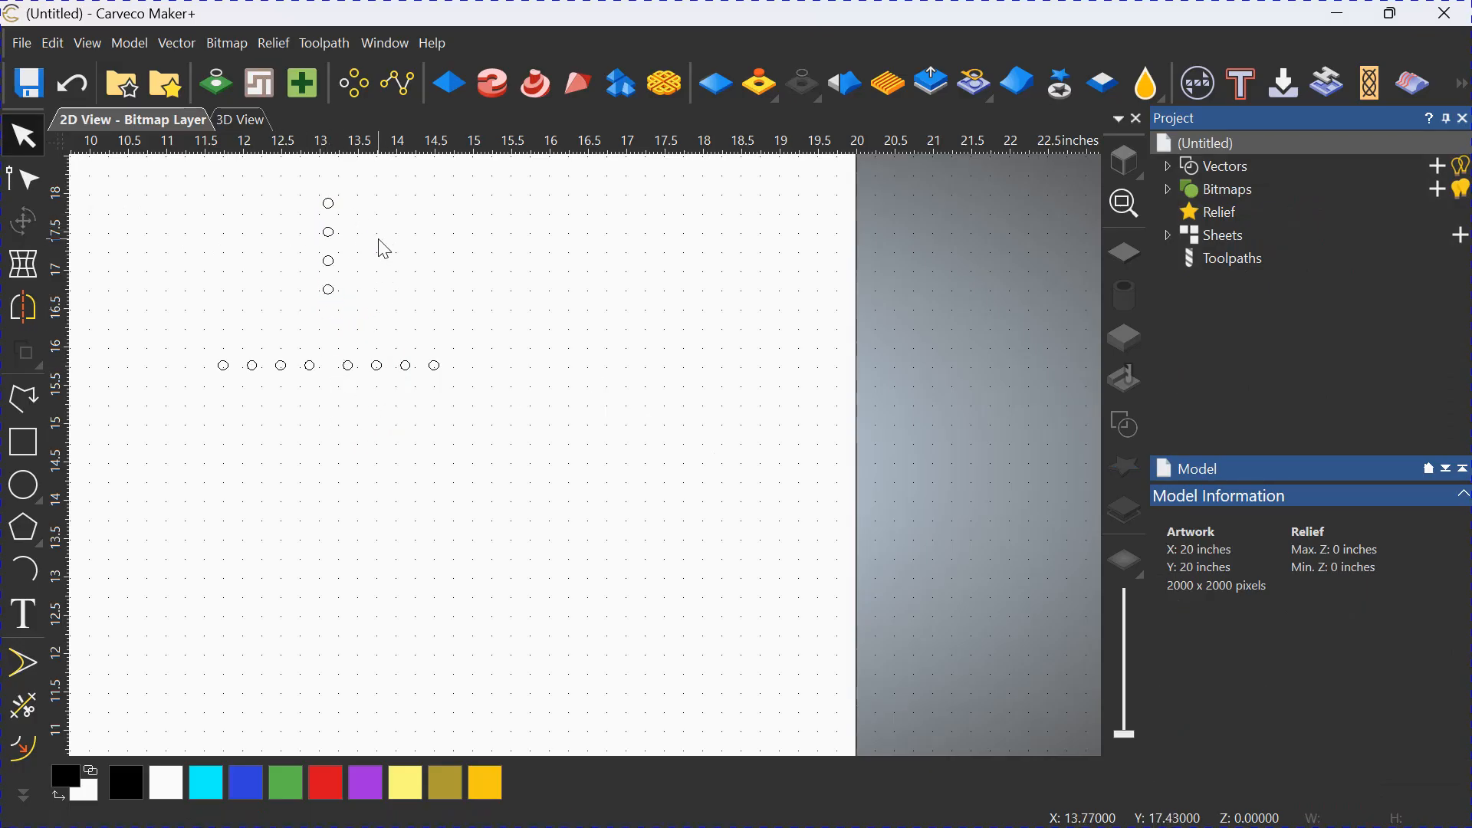
Paste another copy of the four circles in place and rotate it 45 degrees anticlockwise about its centre.
right_click(448, 490)
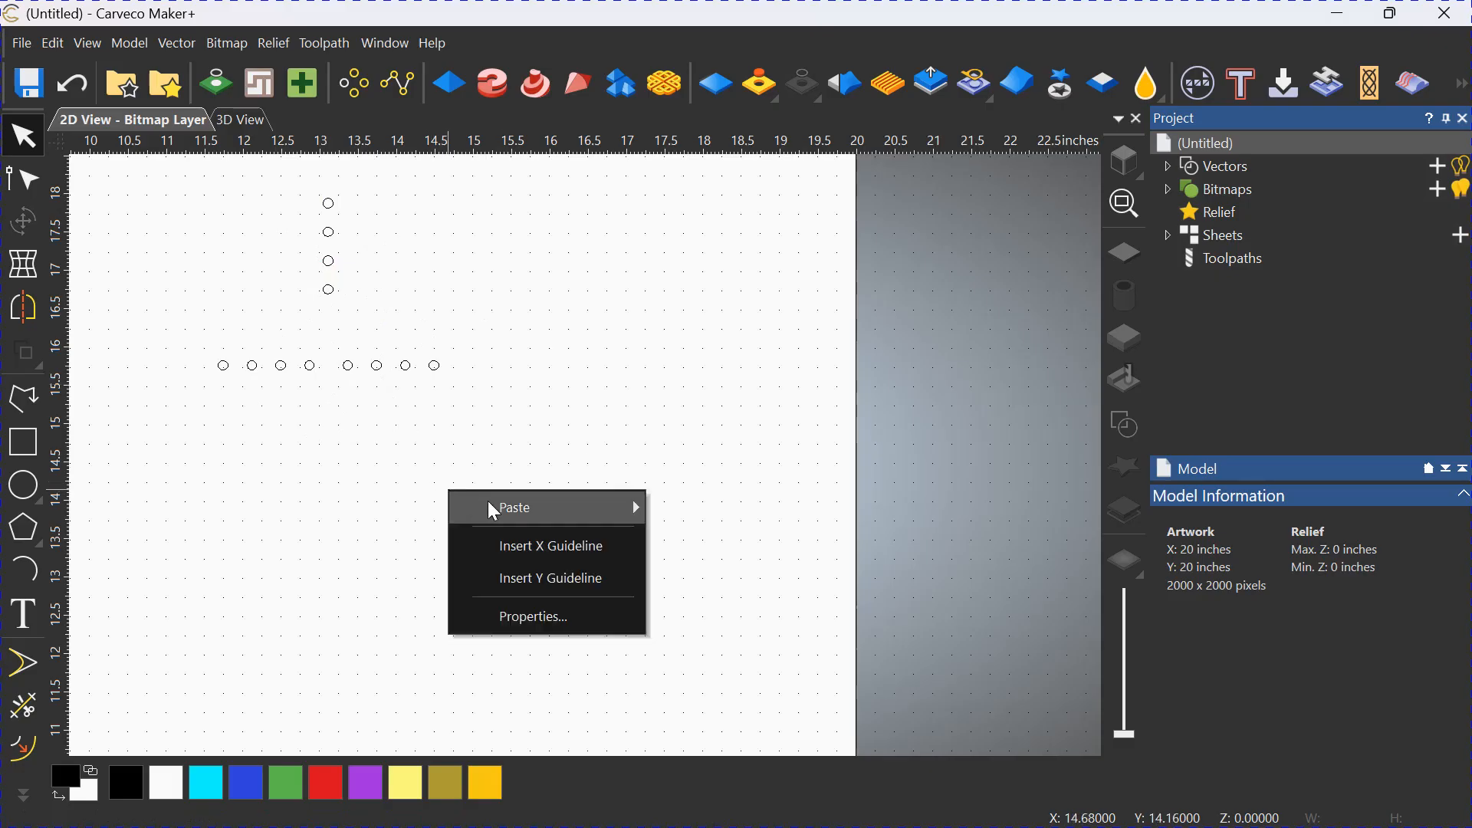
mouse_move(495, 506)
left_click(714, 510)
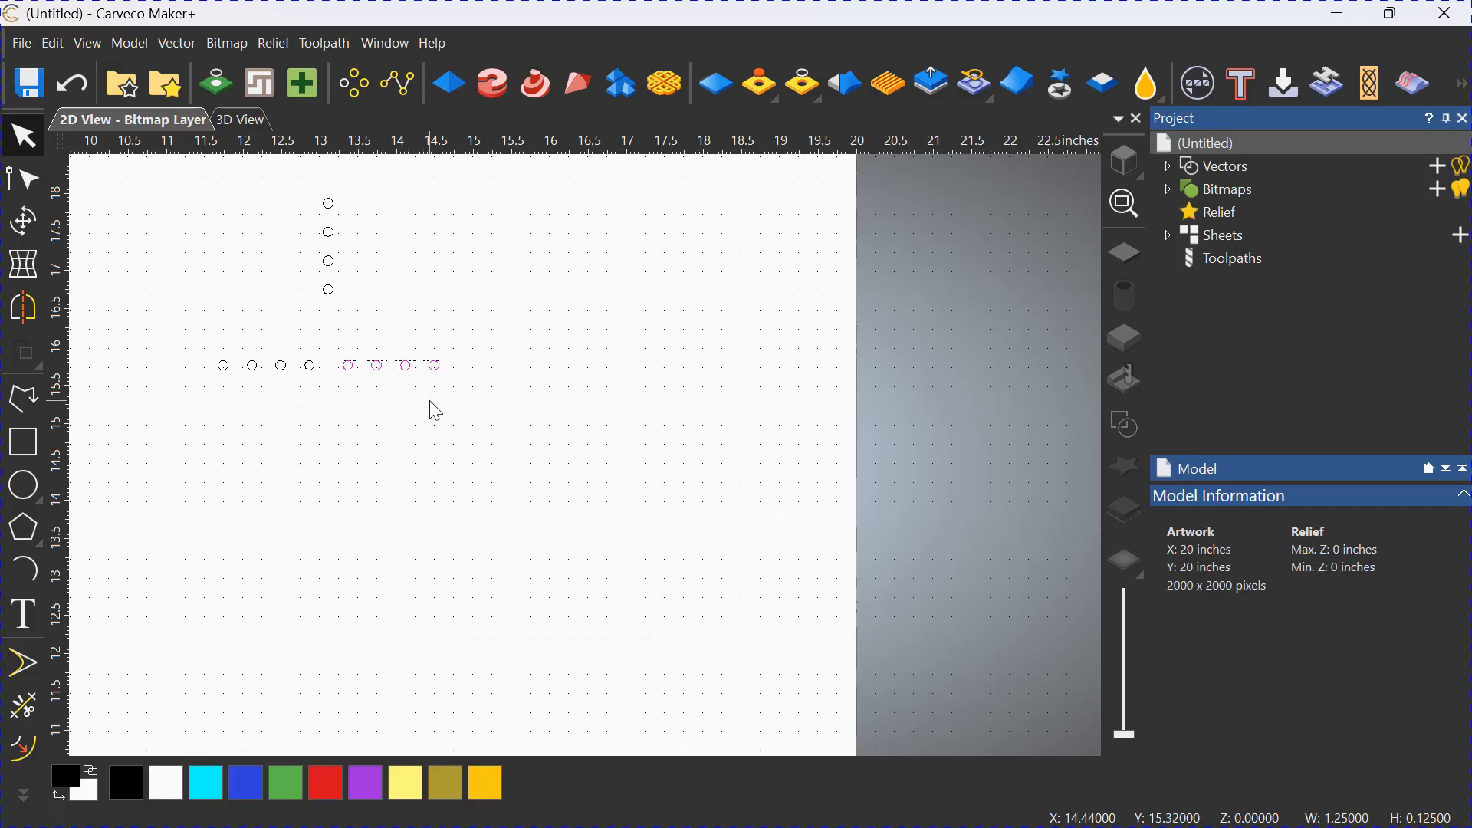
left_click(29, 220)
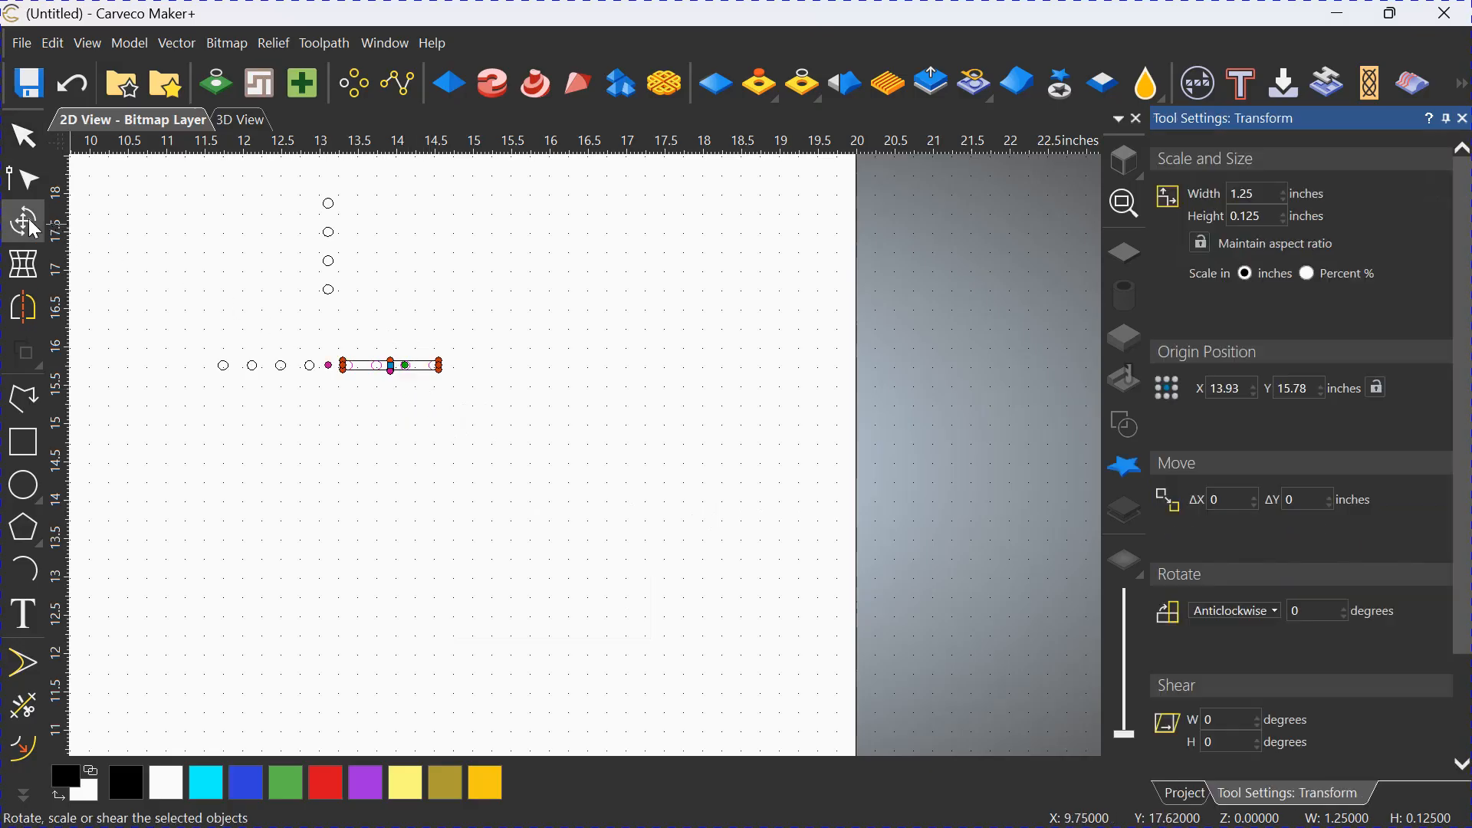
left_click(1313, 611)
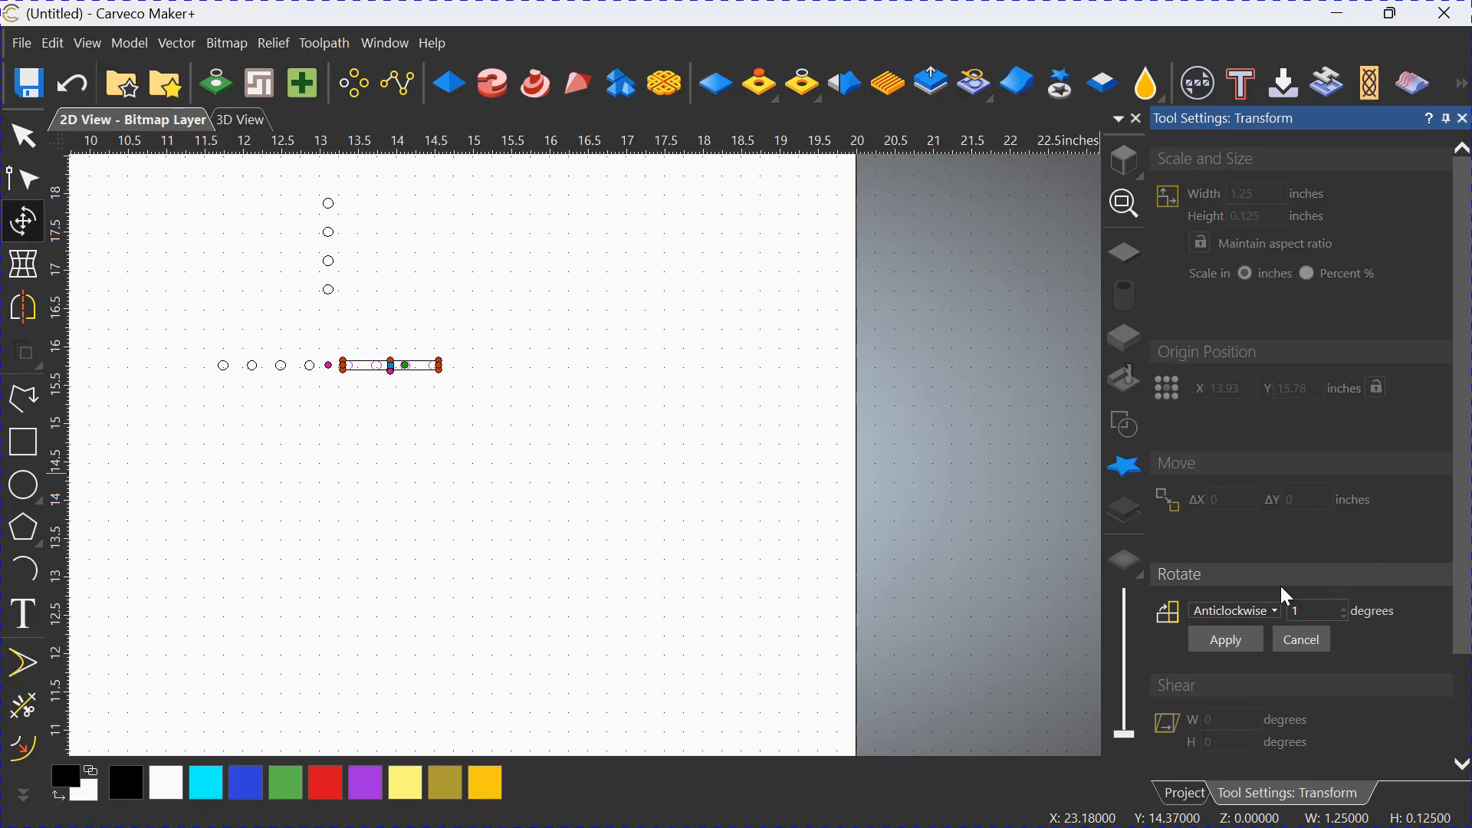
left_click(1230, 641)
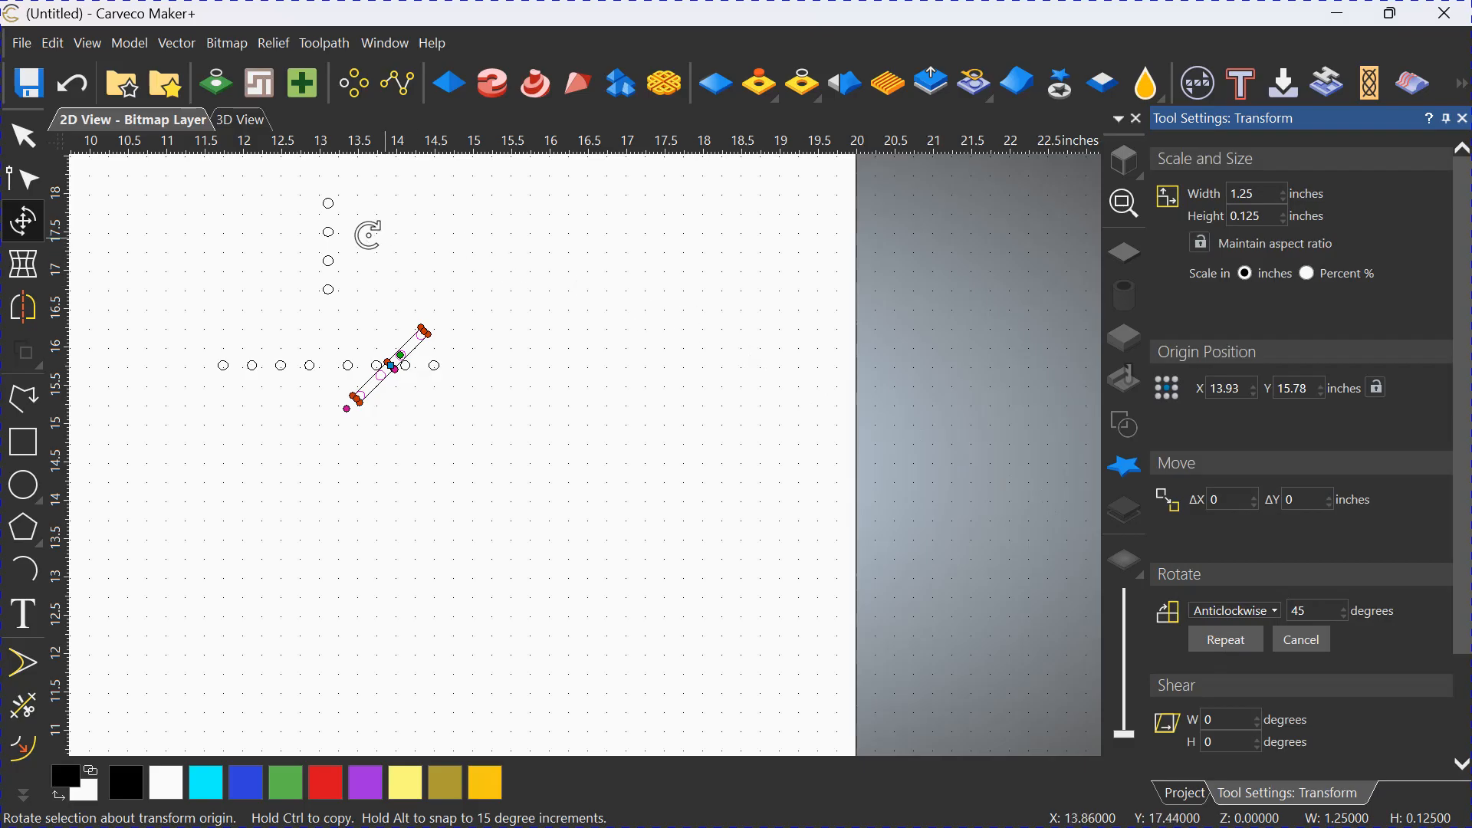
Move the 45-degree diagonal of four circles to the right of the vertical line, centred at about X 14.0, Y 17.0 inches.
left_click(34, 142)
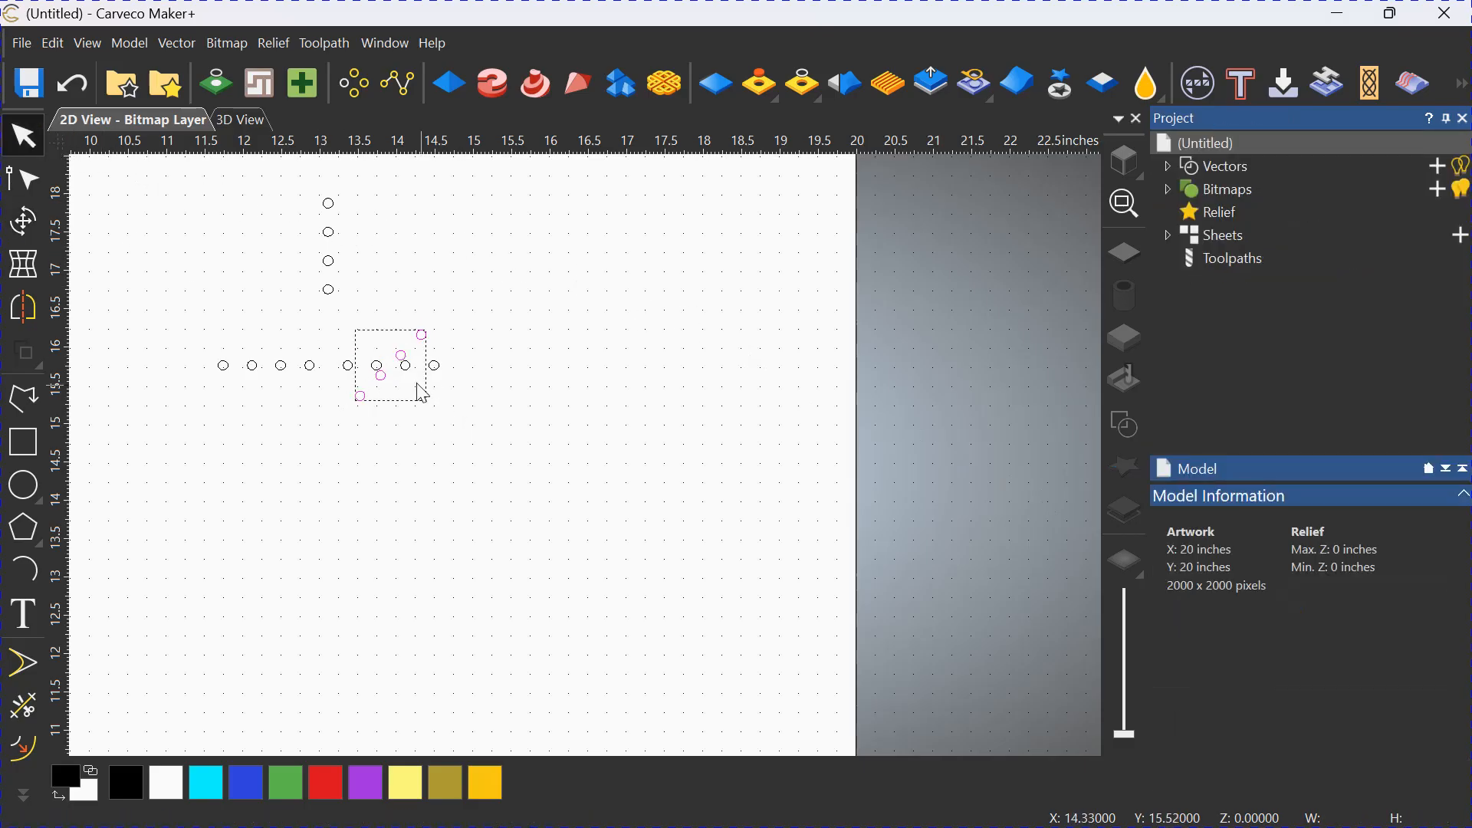
left_click_drag(383, 370, 394, 279)
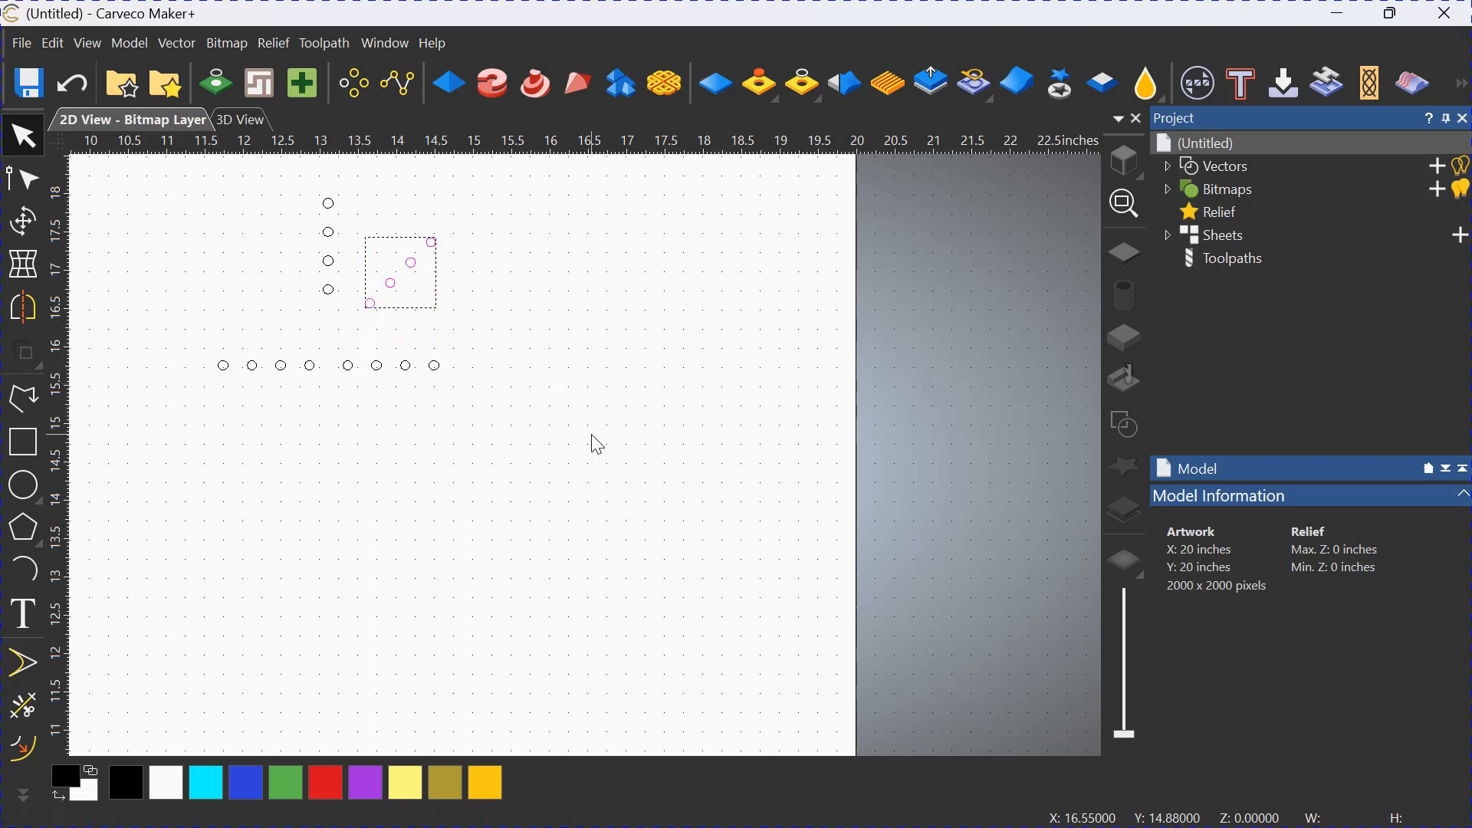
left_click(491, 447)
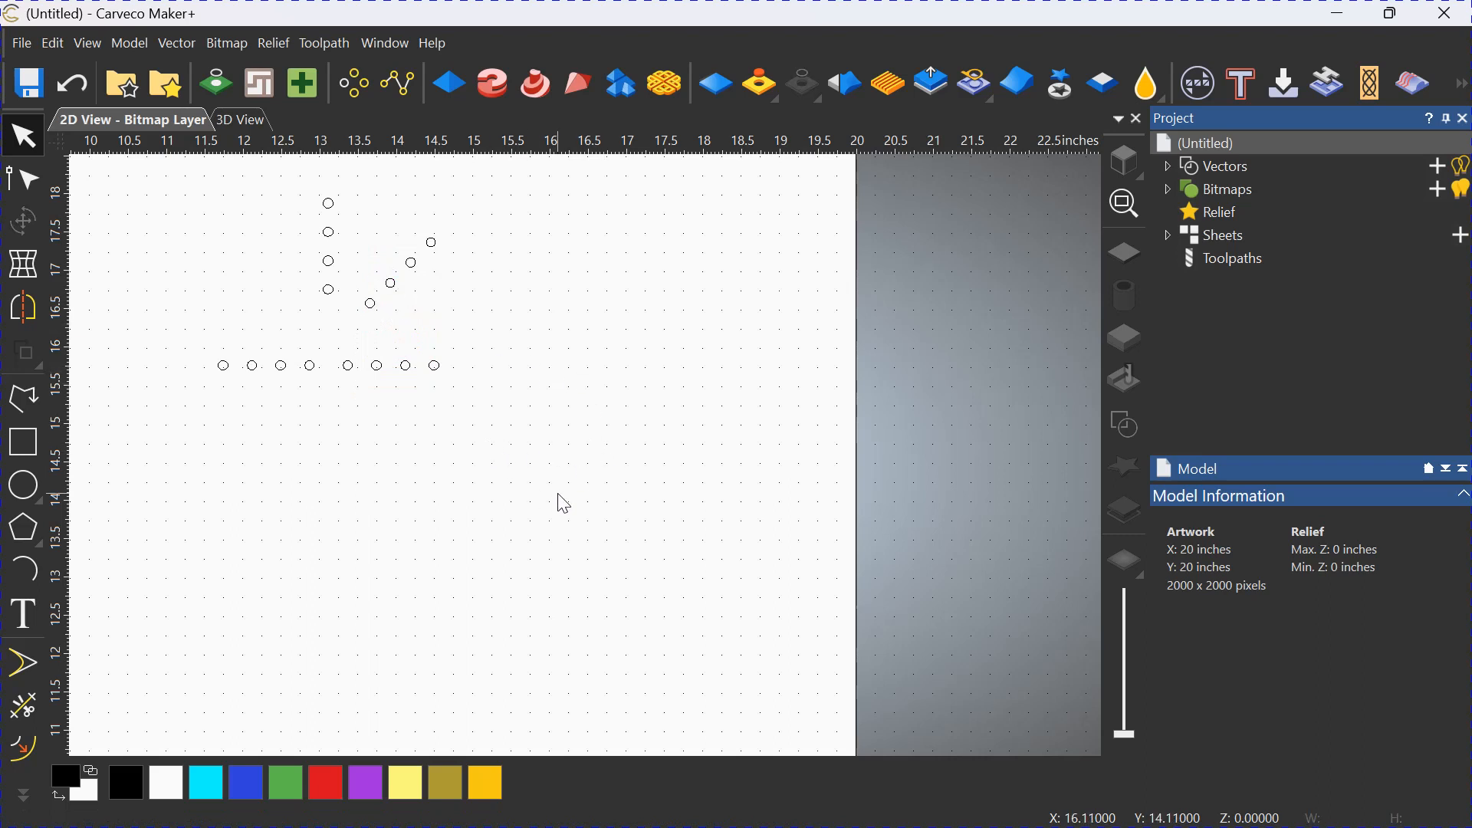
Paste one more copy of the four circles in place and rotate it 135 degrees anticlockwise about its centre.
right_click(435, 442)
mouse_move(473, 459)
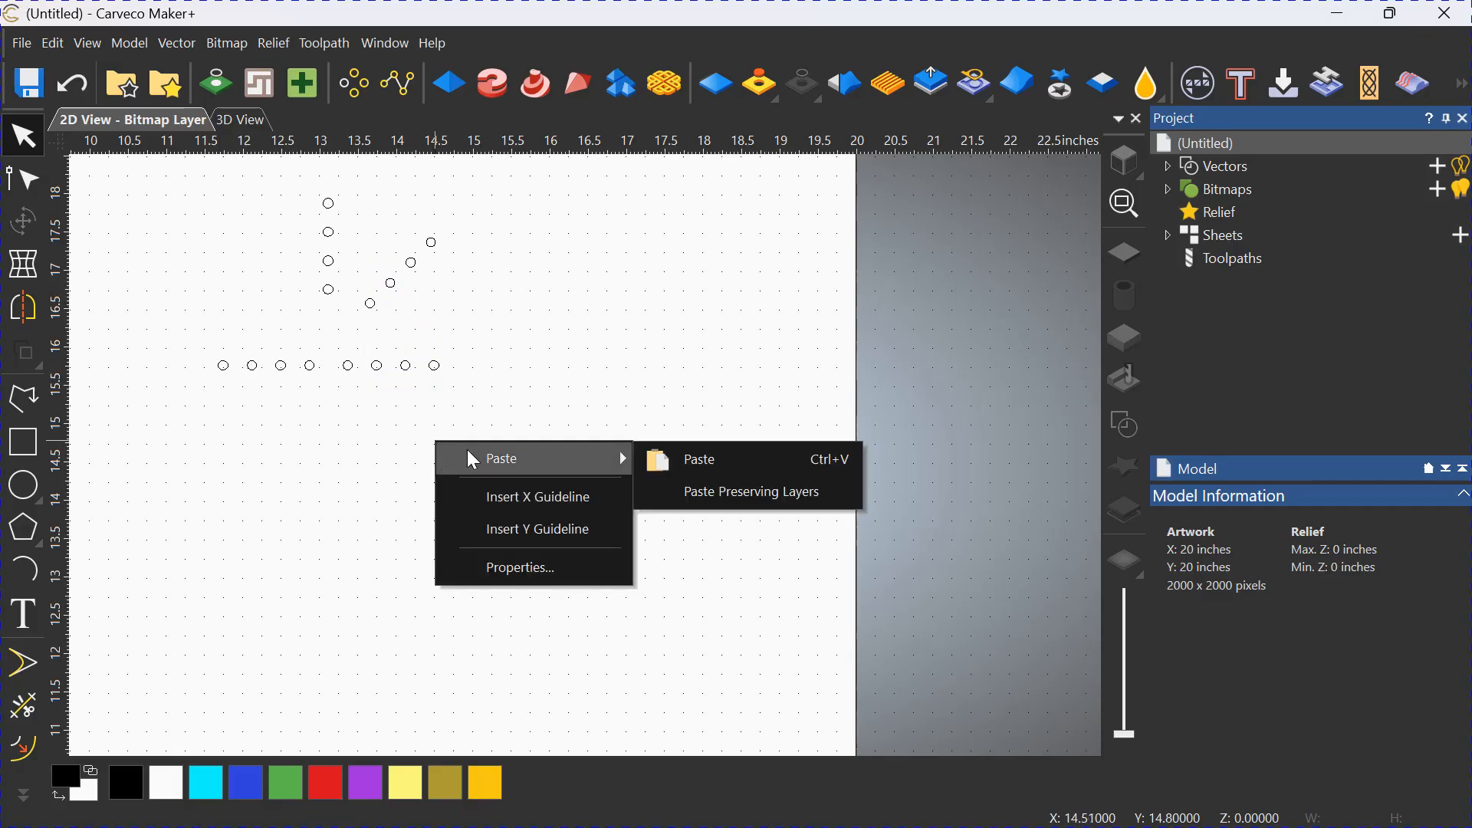
left_click(681, 460)
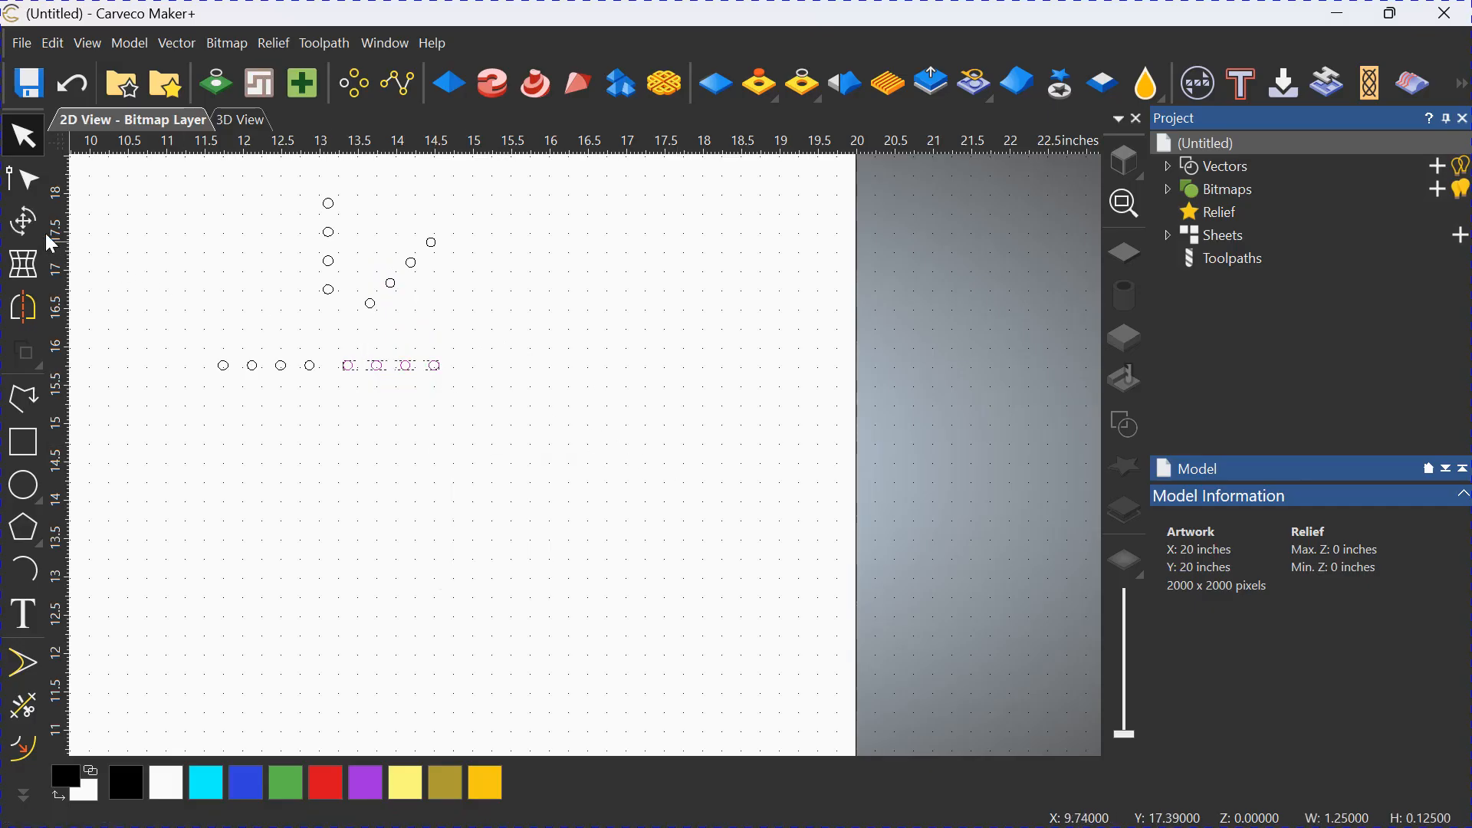
left_click(23, 221)
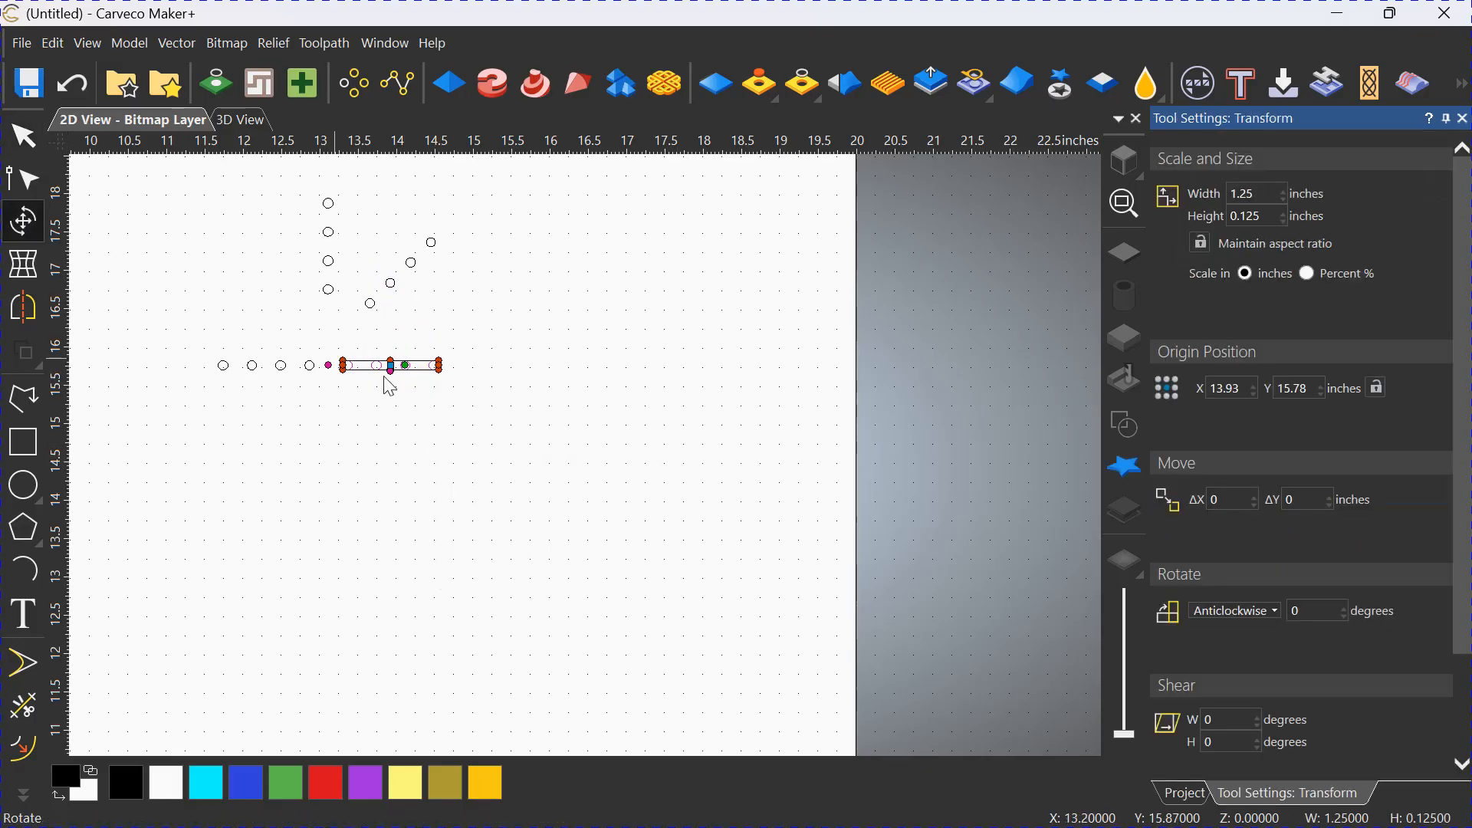
left_click(1296, 612)
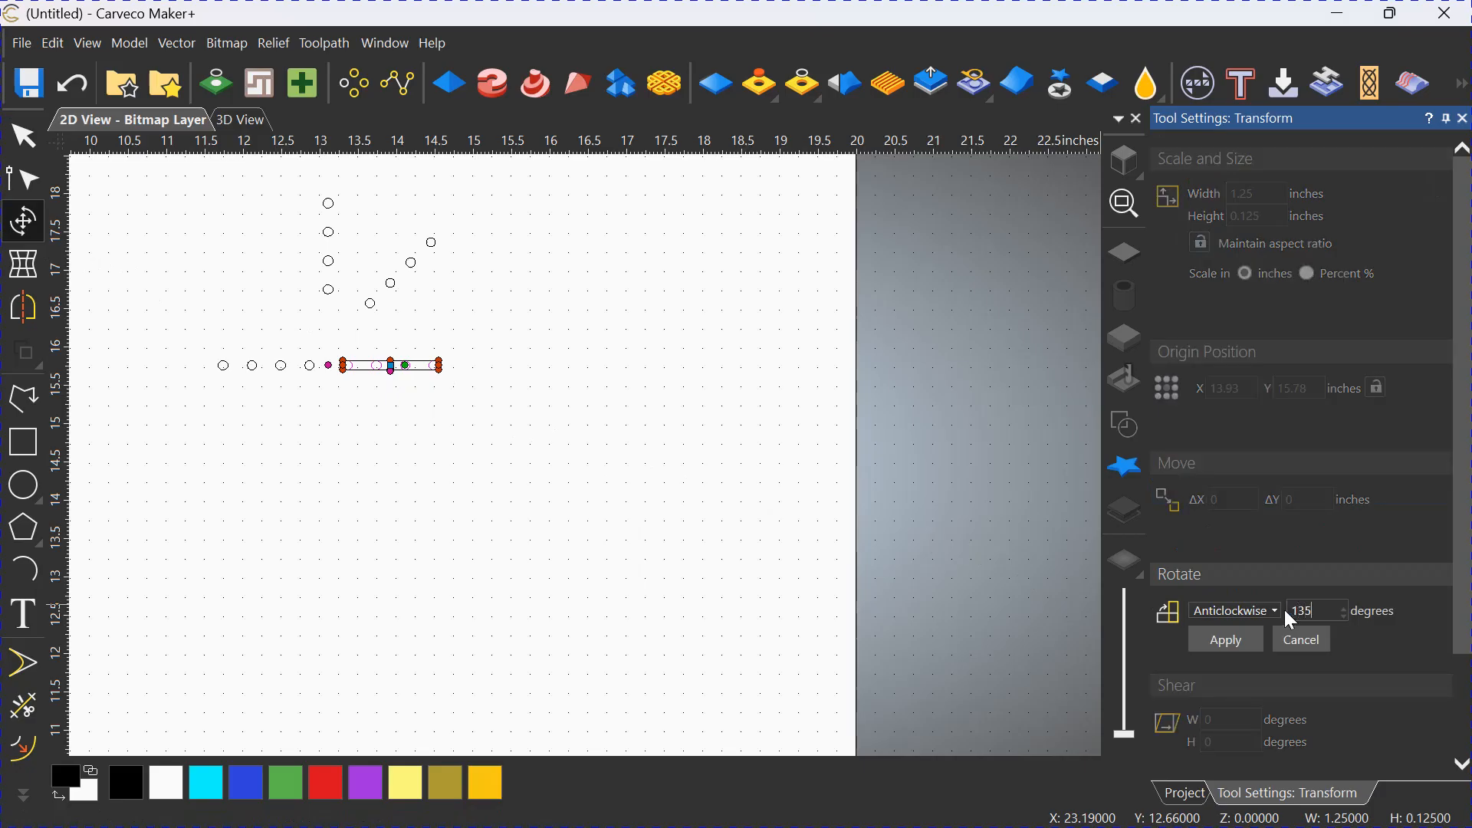
left_click(1238, 641)
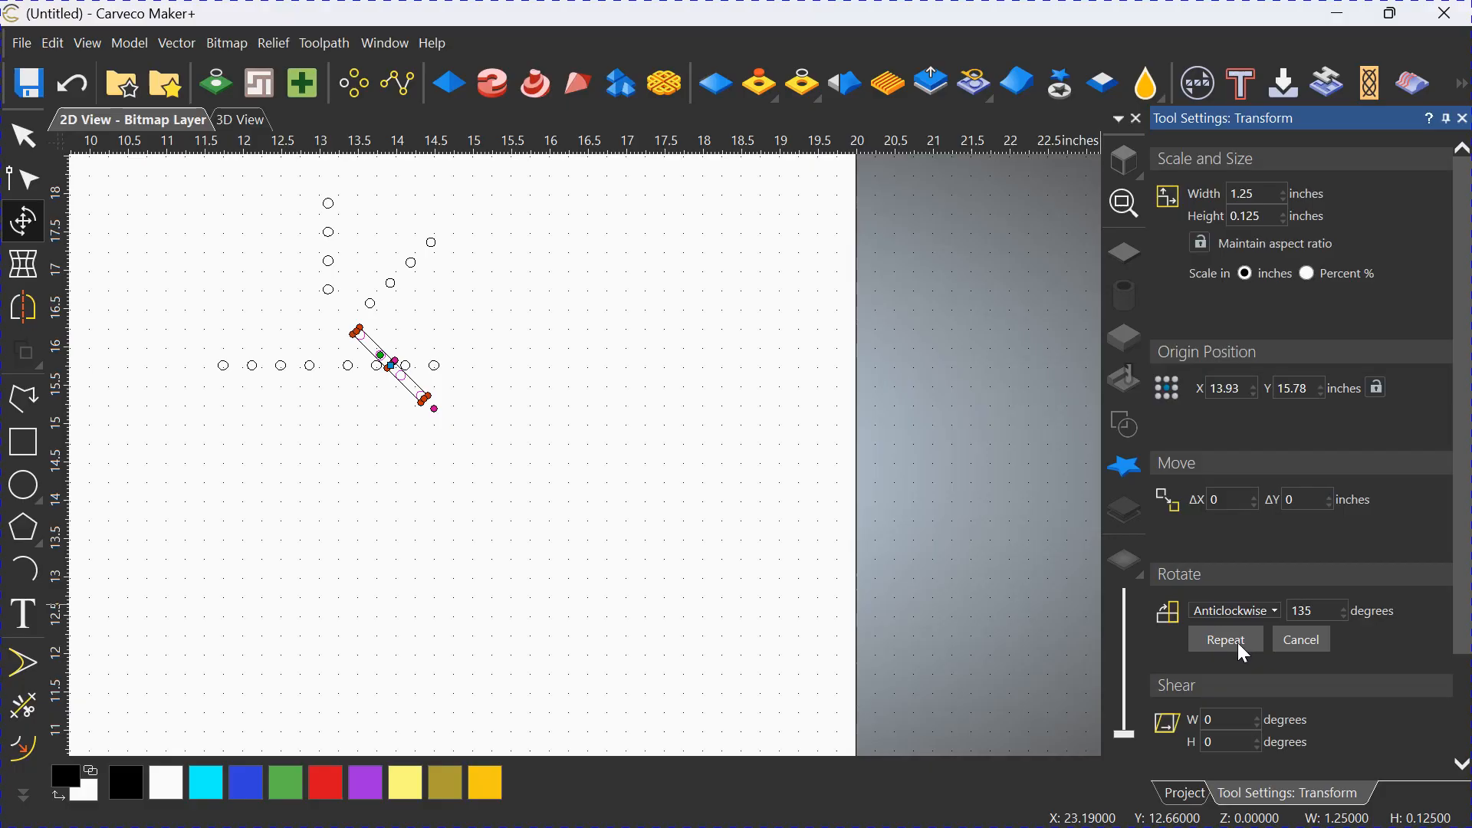
Move the 135-degree diagonal of four circles to the left of the vertical line, centred at about X 12.2, Y 17.1 inches.
left_click(26, 139)
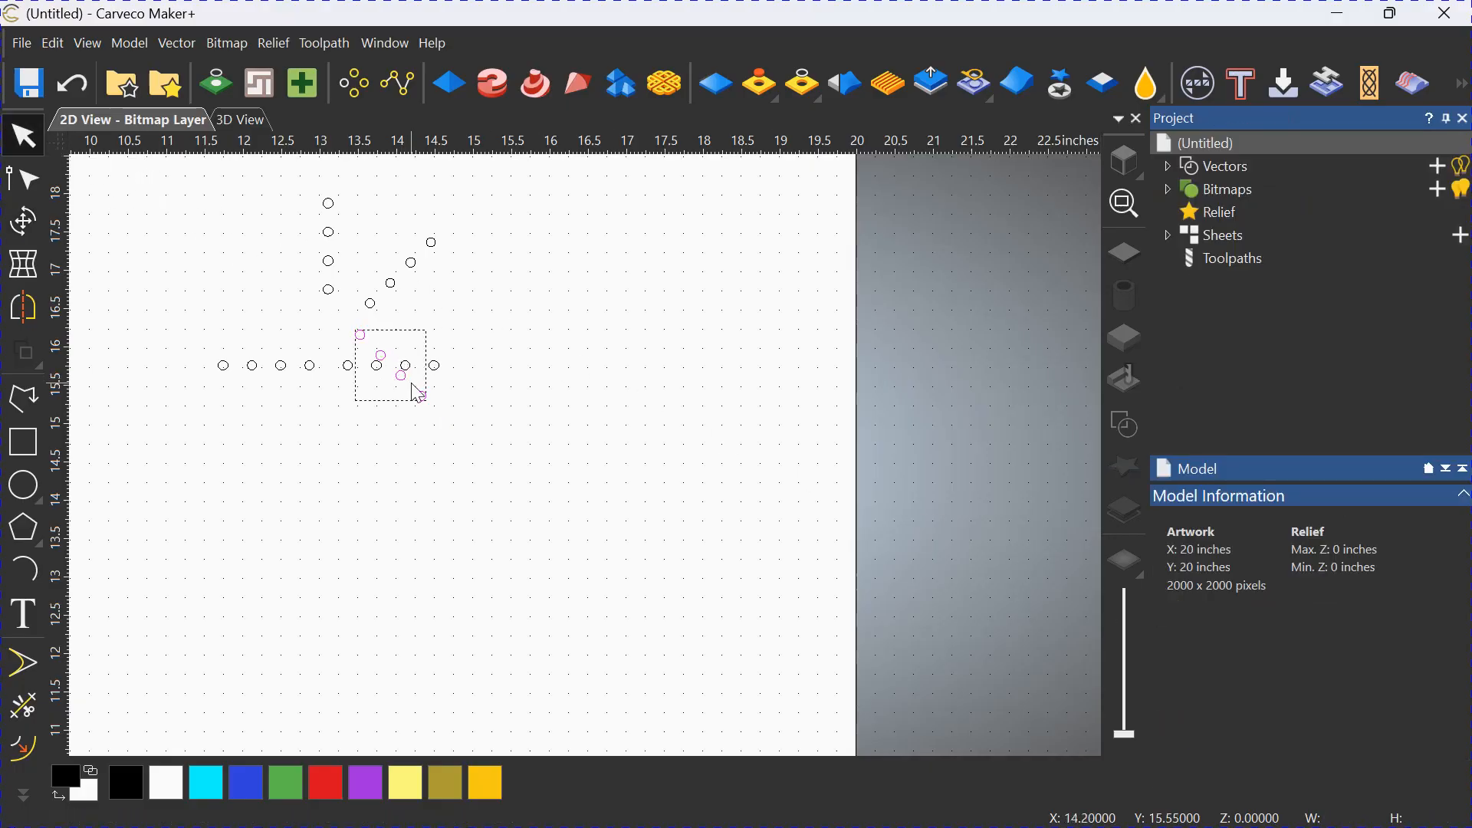
left_click_drag(386, 355, 249, 262)
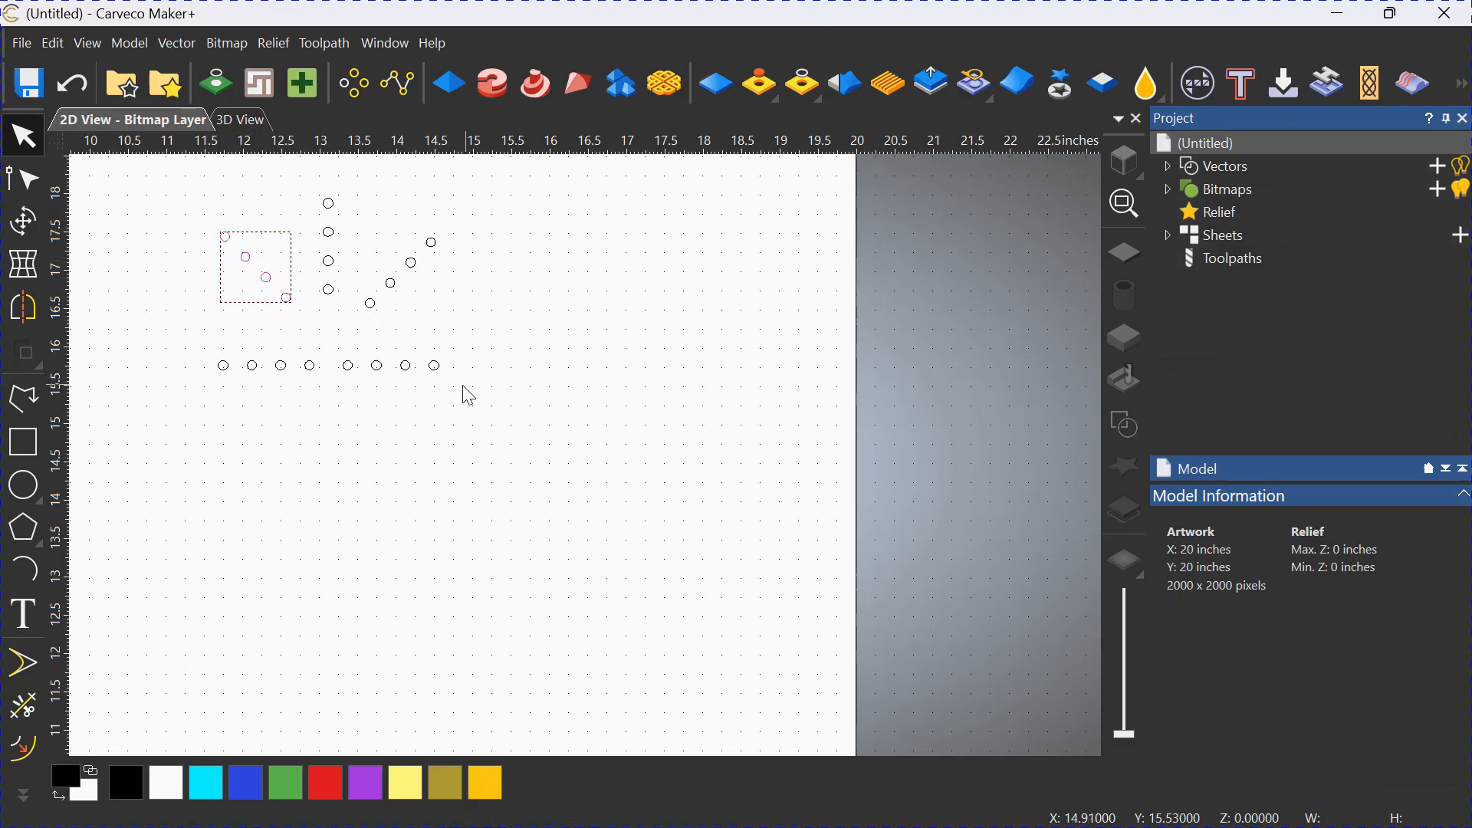
left_click(383, 445)
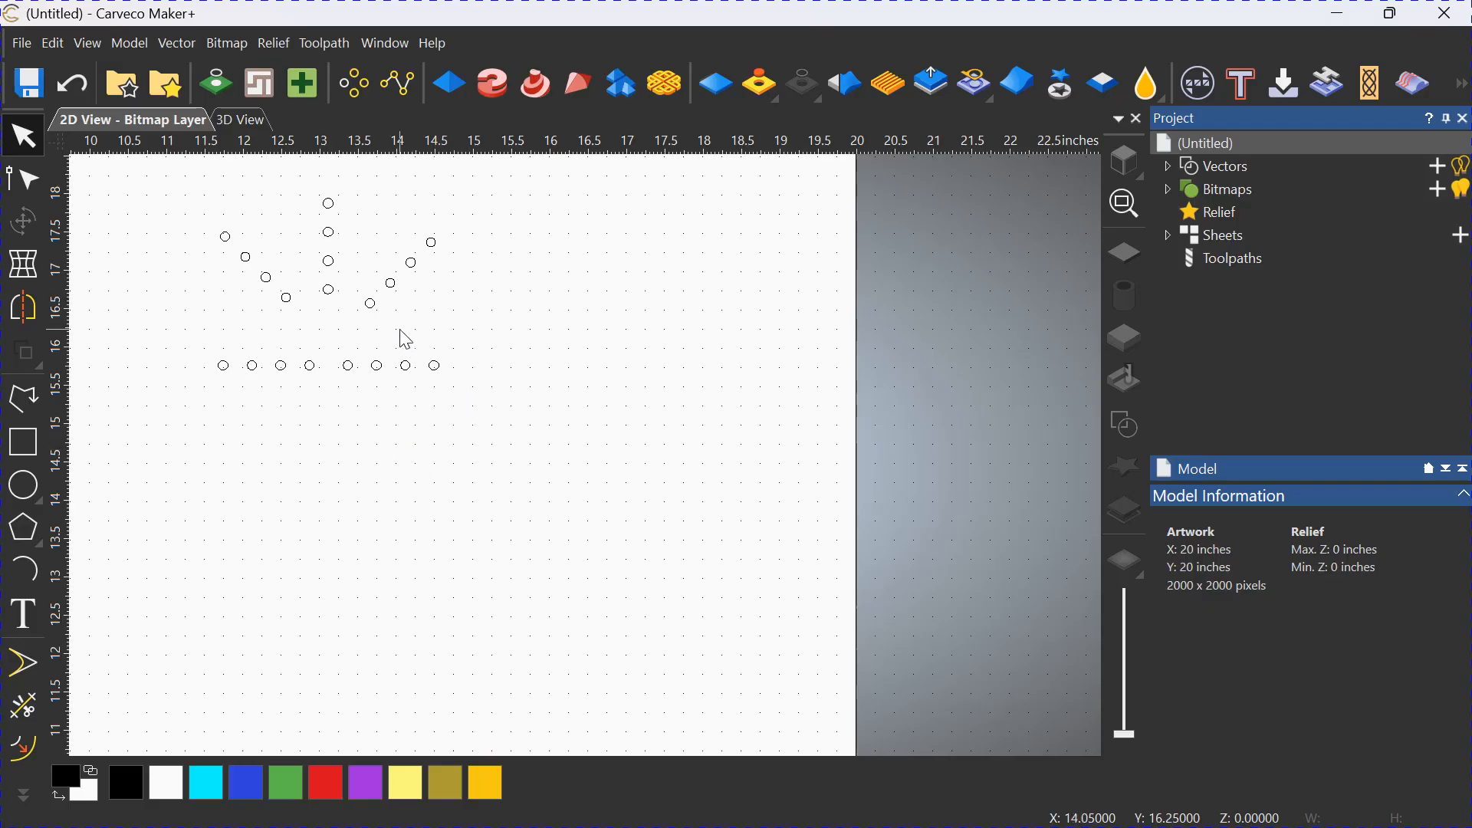
Group the right diagonal's four circles and the left diagonal's four circles as two separate groups.
left_click_drag(437, 325, 373, 233)
mouse_move(36, 356)
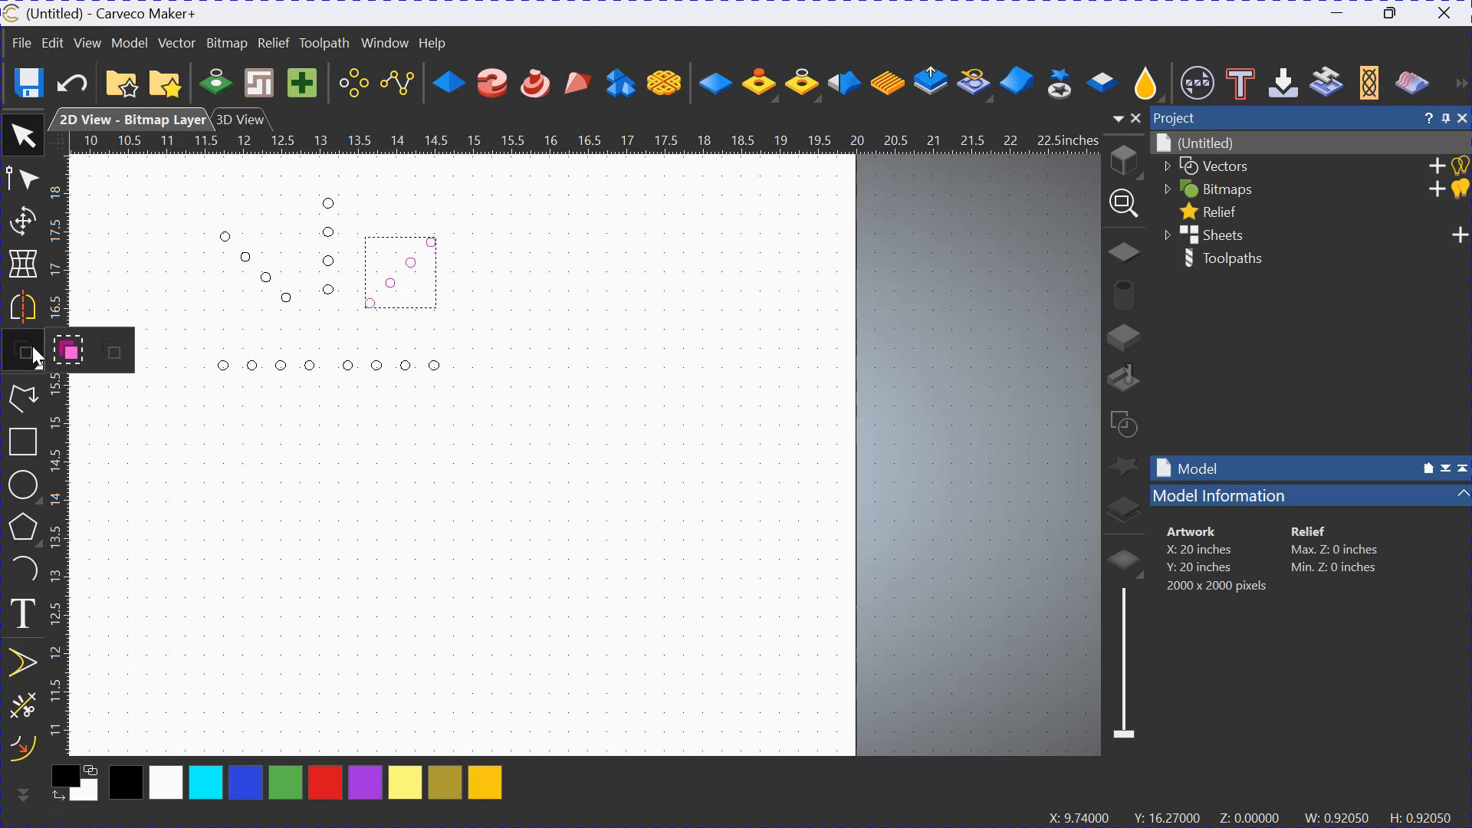
left_click(86, 351)
left_click(353, 428)
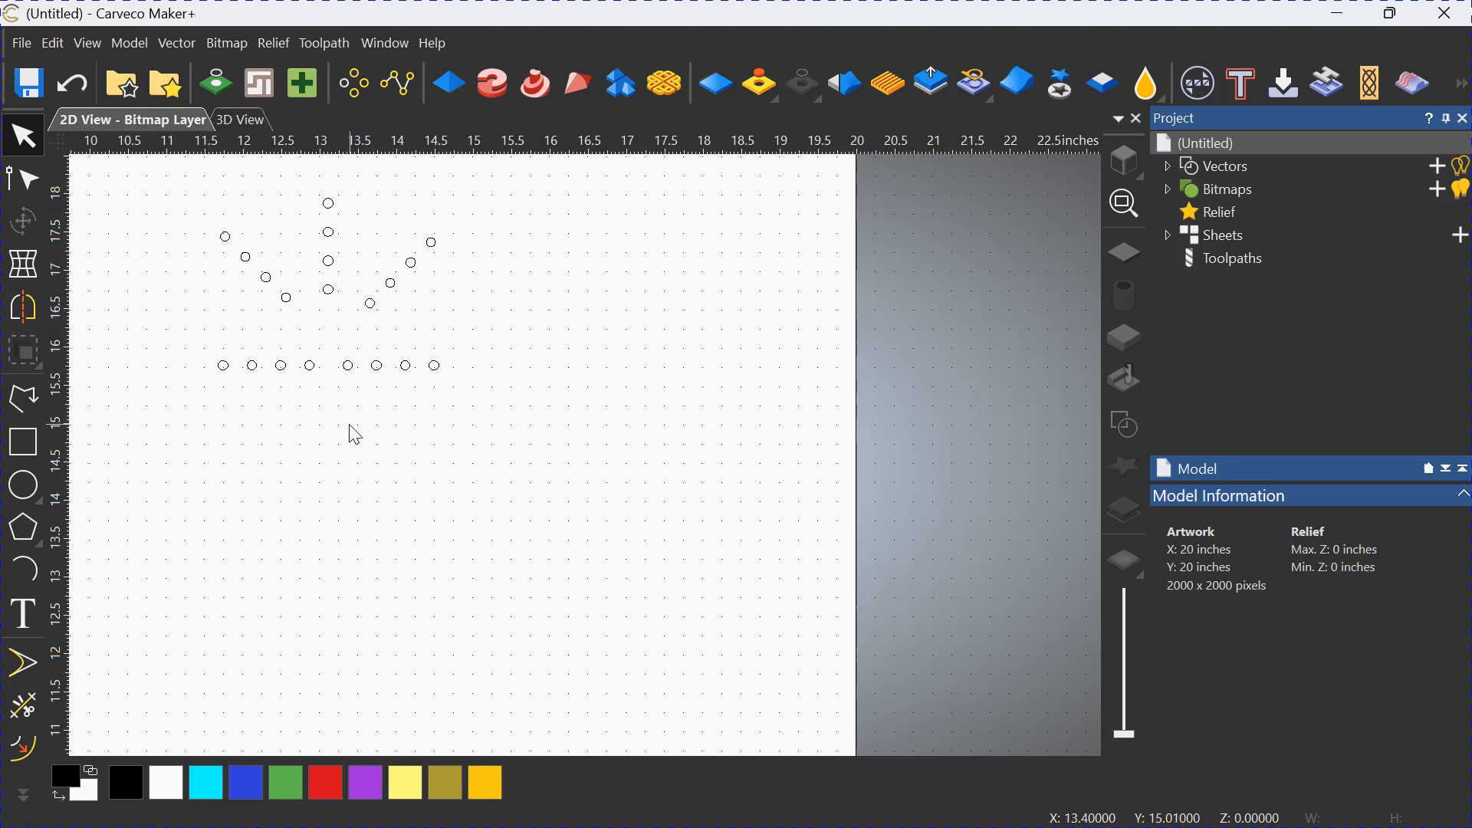
left_click_drag(299, 322, 194, 215)
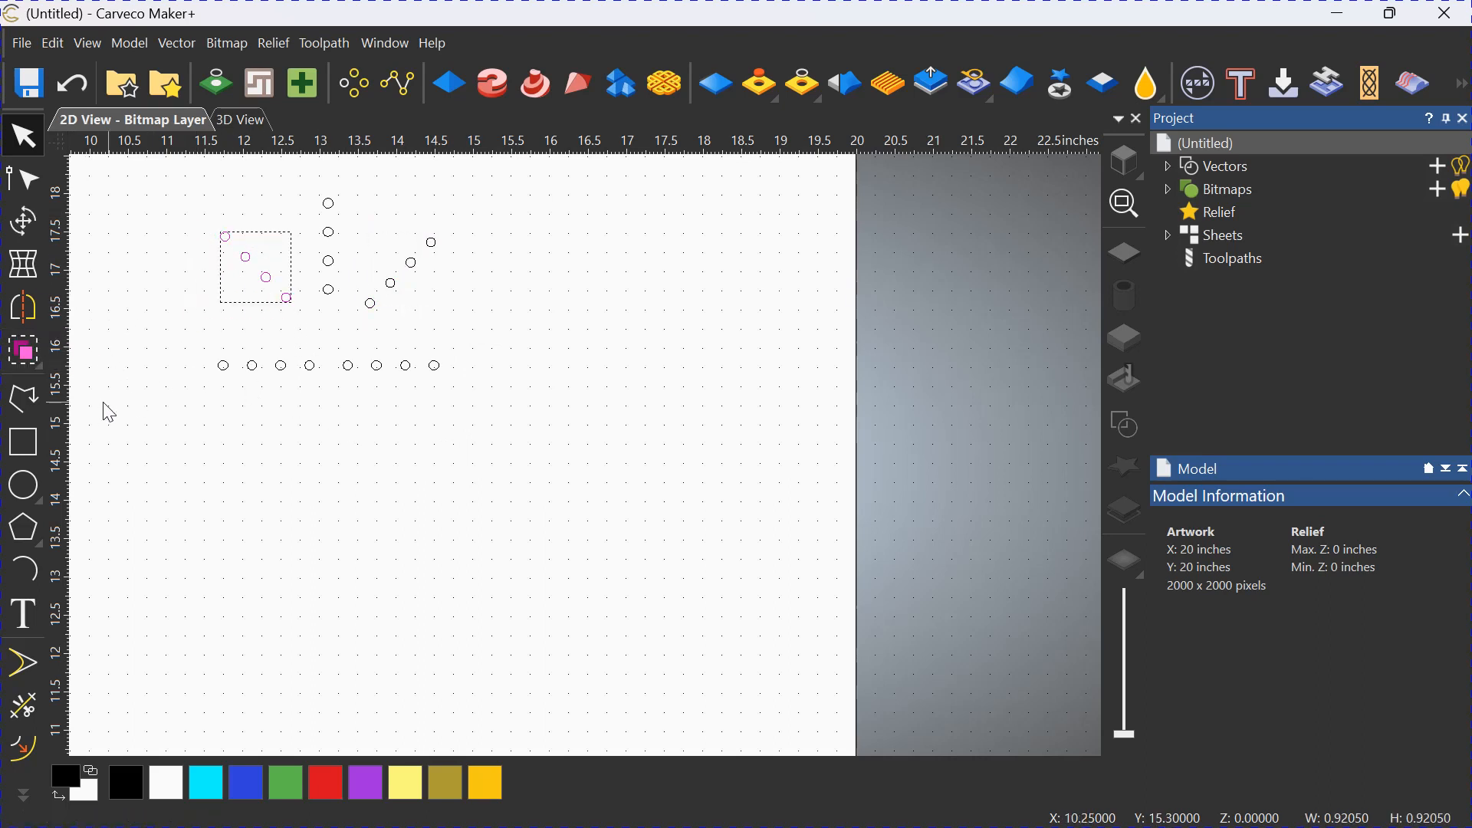
left_click(32, 349)
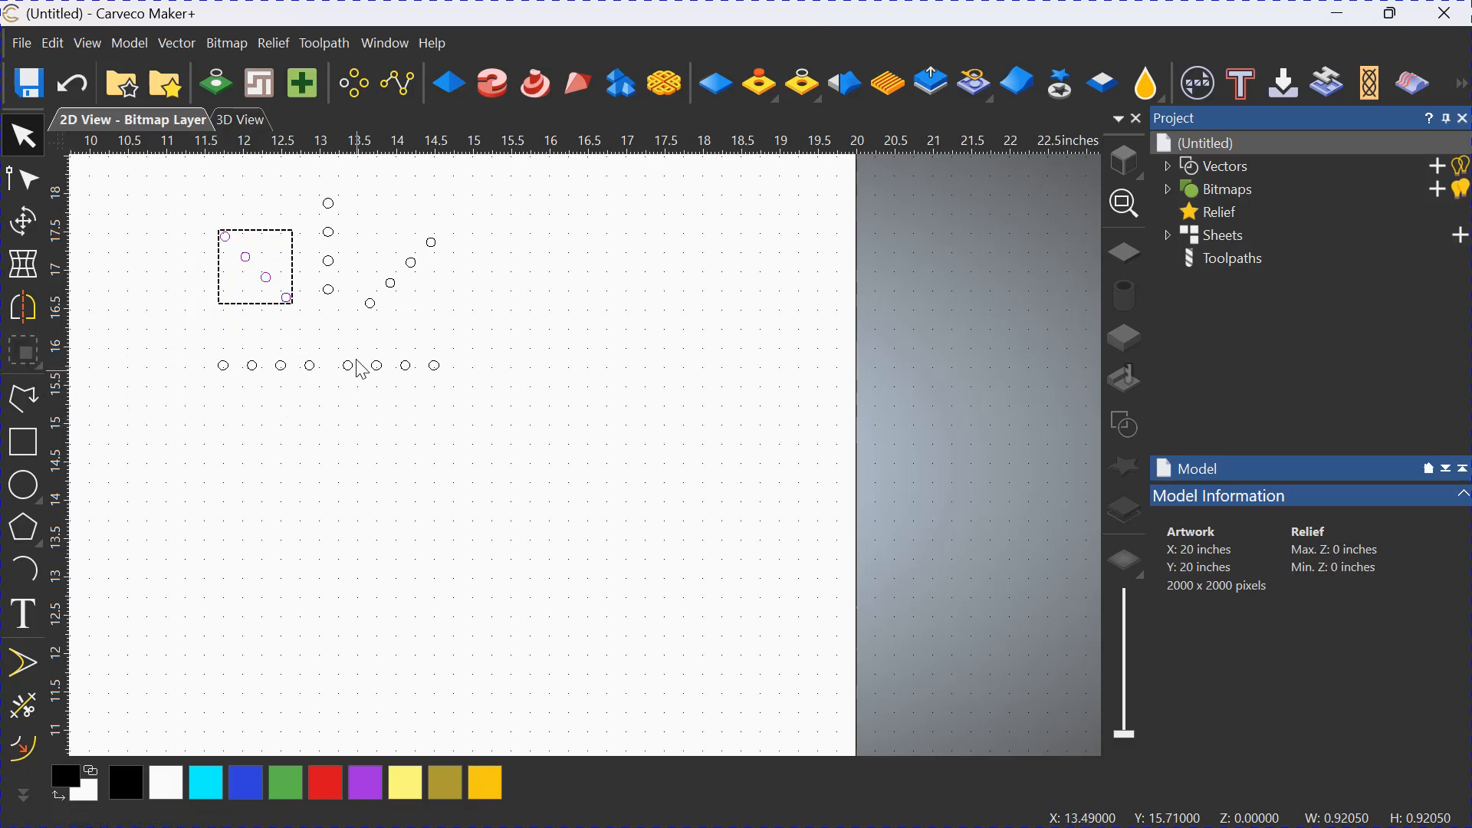
left_click(343, 335)
Group the vertical line of four circles and each half of the horizontal row as separate groups.
left_click_drag(345, 304, 309, 186)
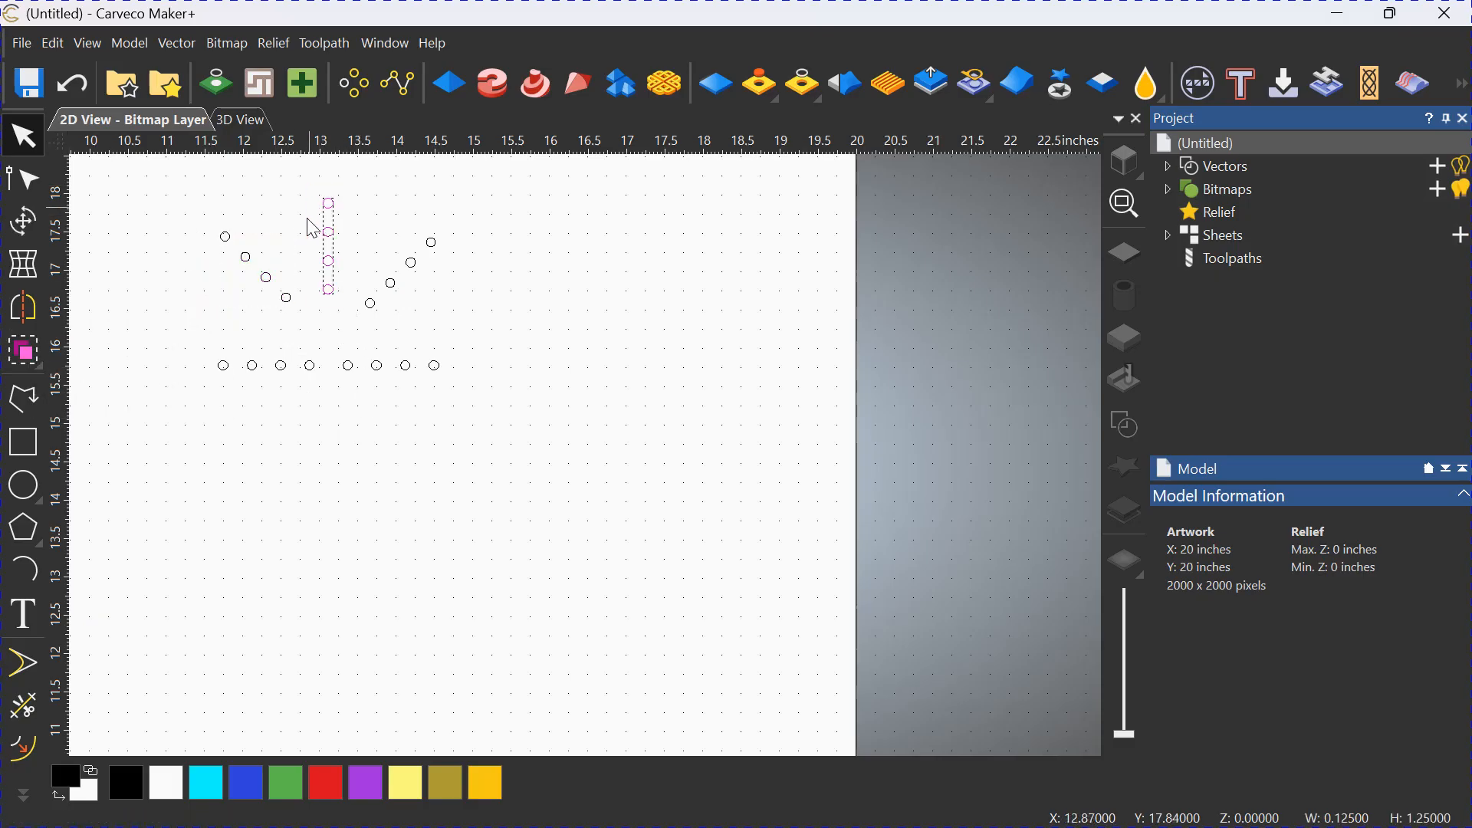
left_click(24, 350)
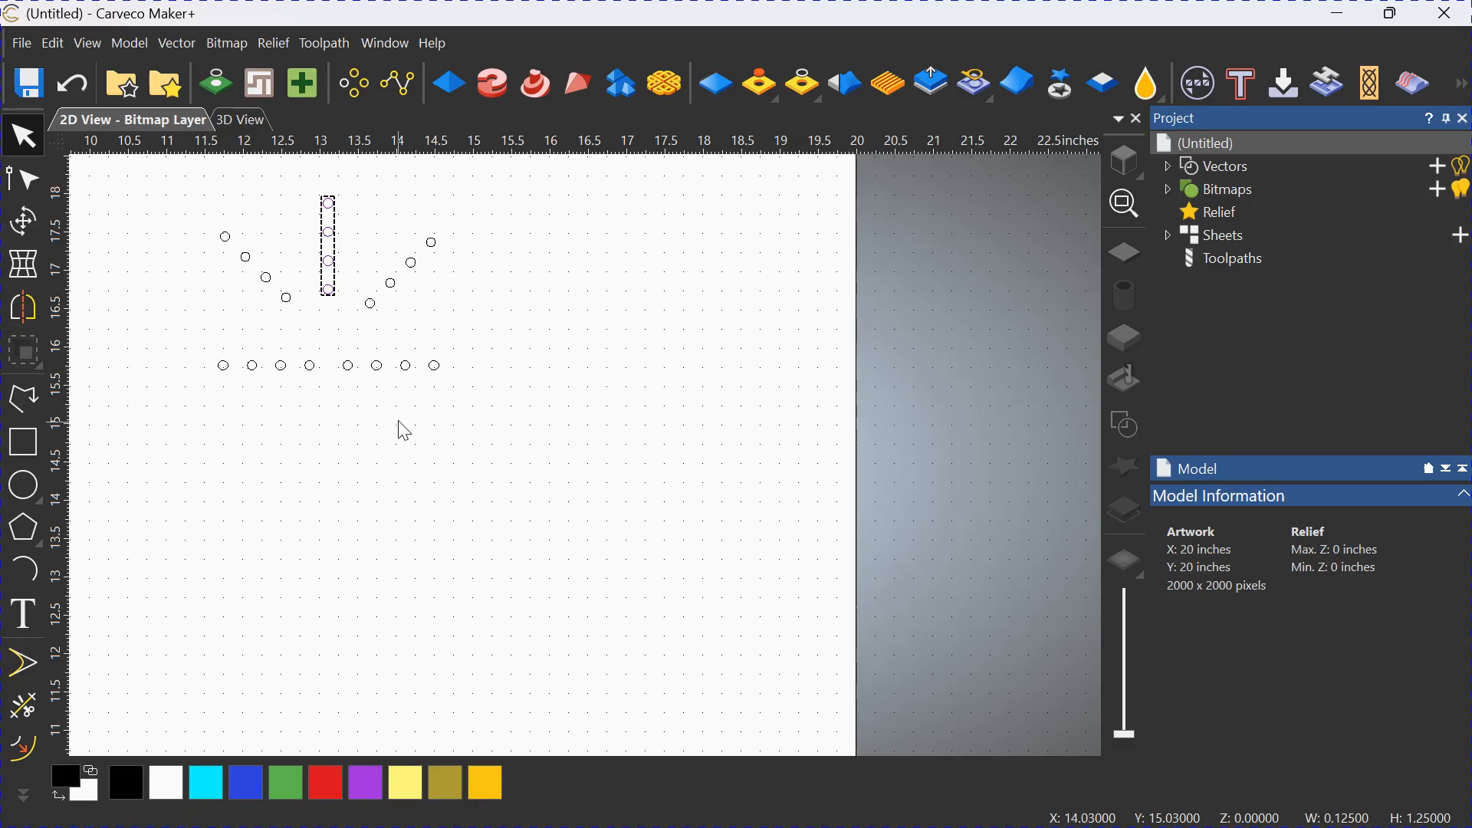
left_click_drag(453, 381, 214, 350)
left_click(37, 360)
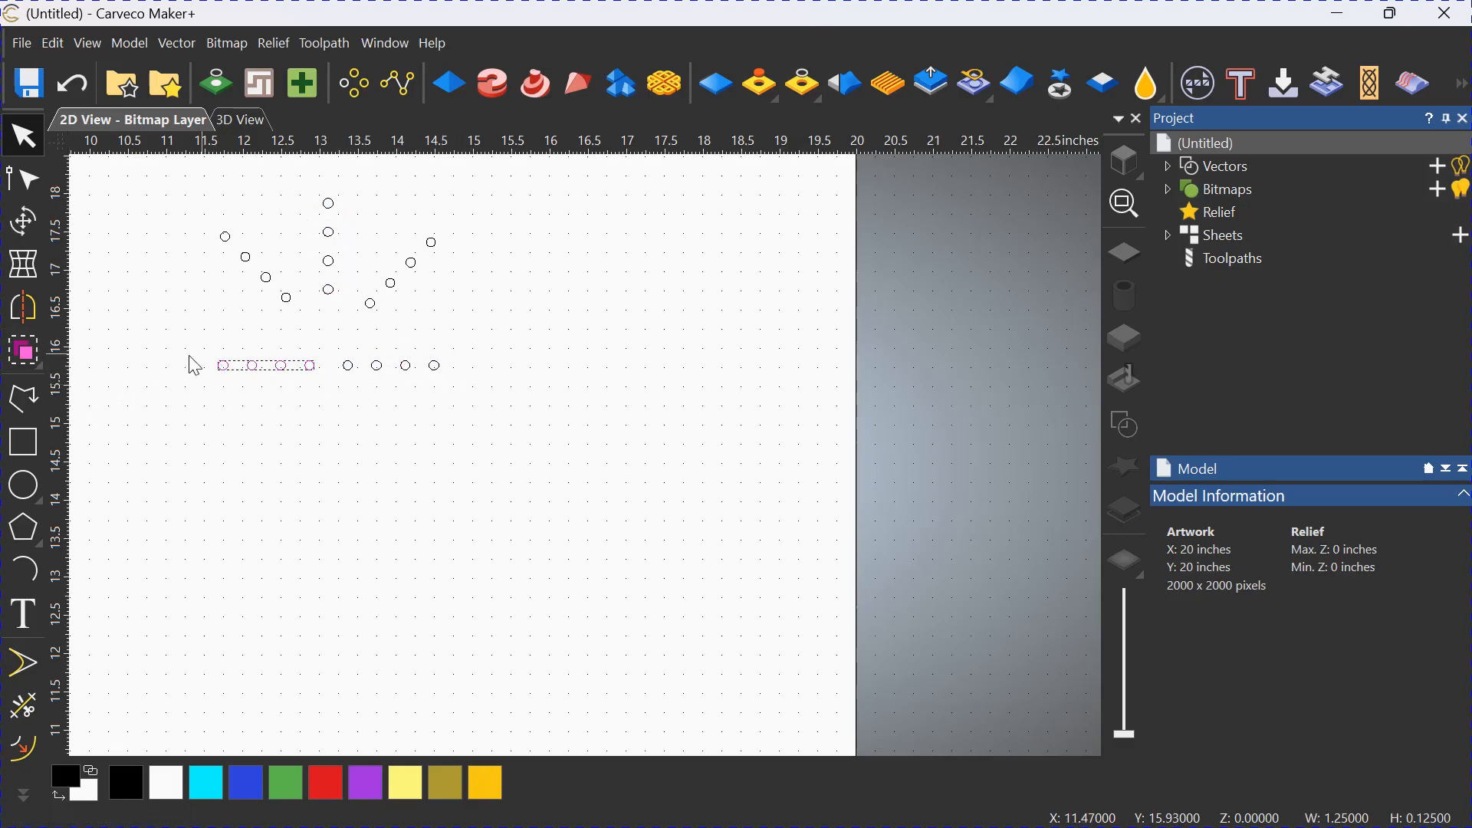
left_click(10, 353)
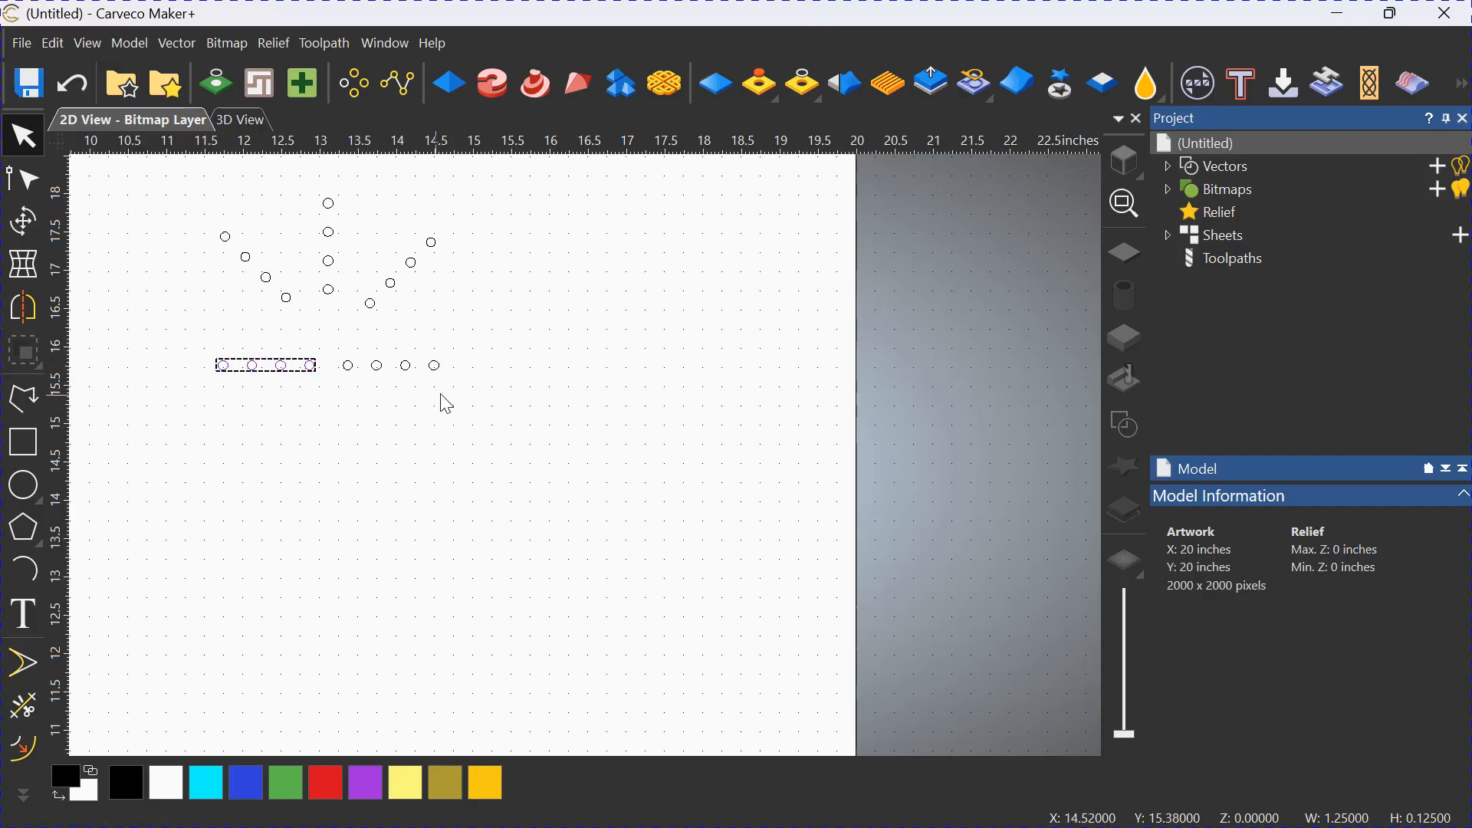
left_click(490, 463)
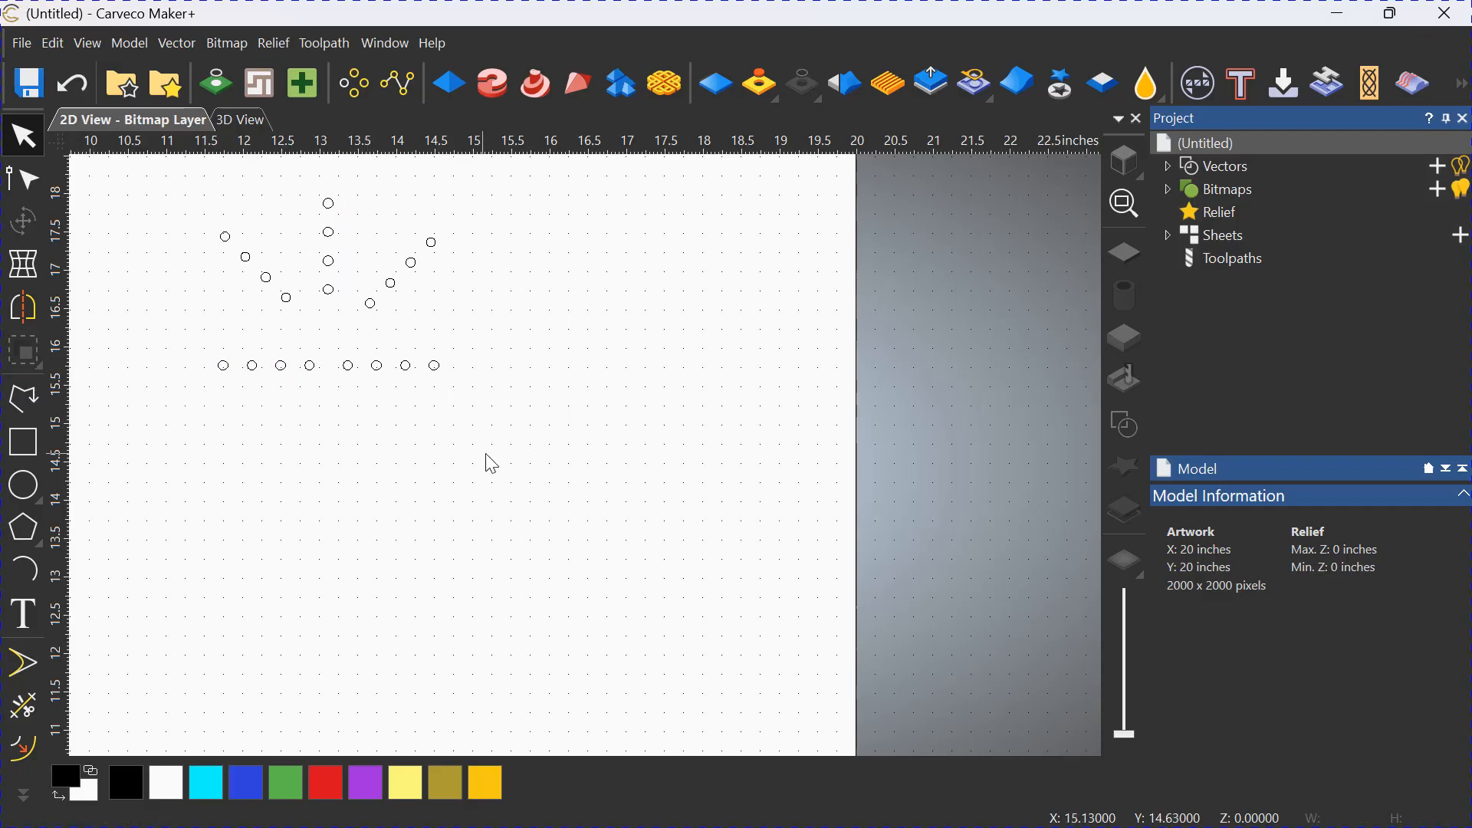
Move the right diagonal group to about X 13.7, Y 16.6 and the left to about X 12.5, Y 16.5 inches, just above the row.
left_click(372, 305)
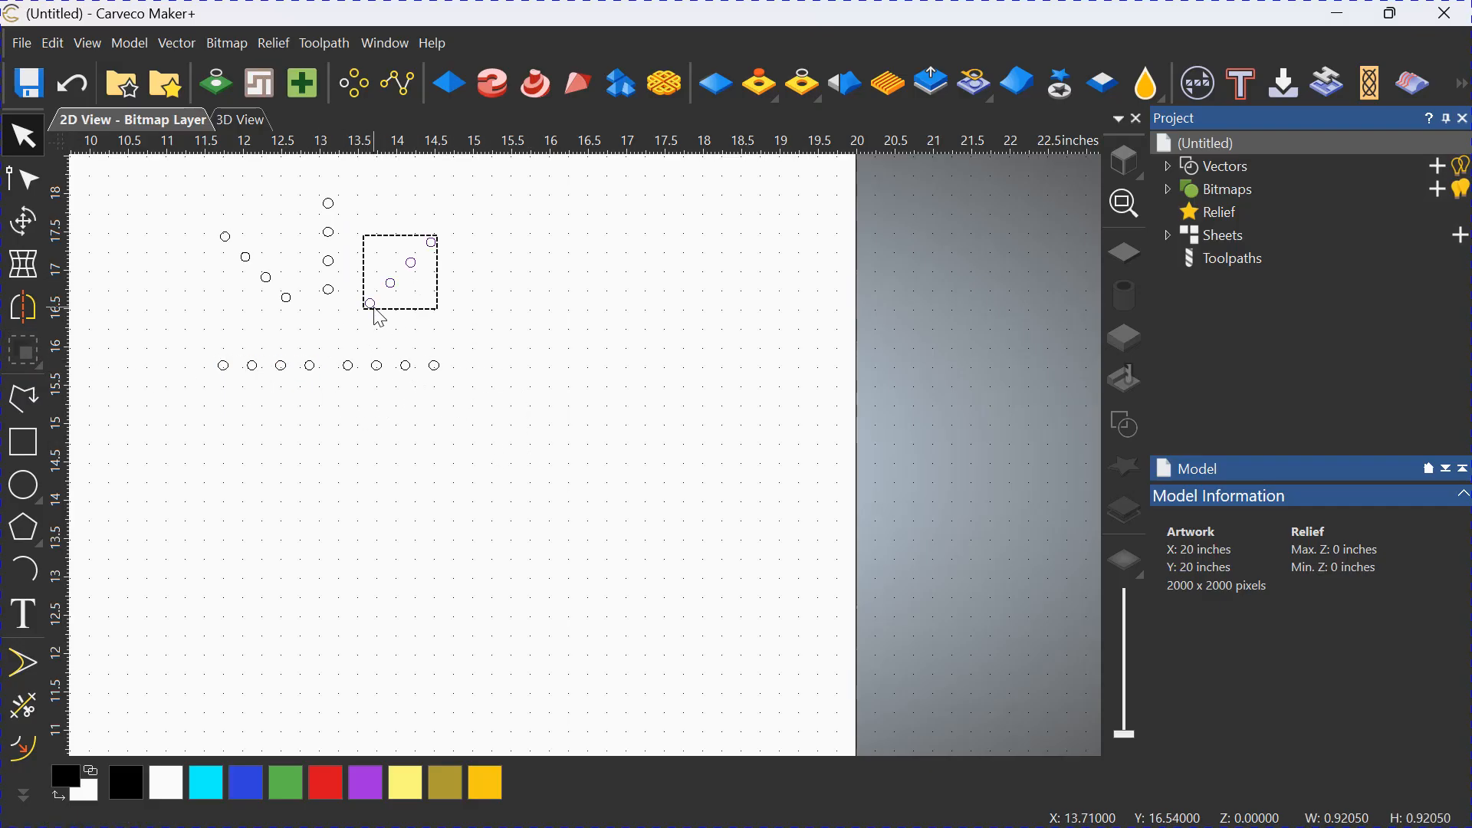
left_click(367, 308)
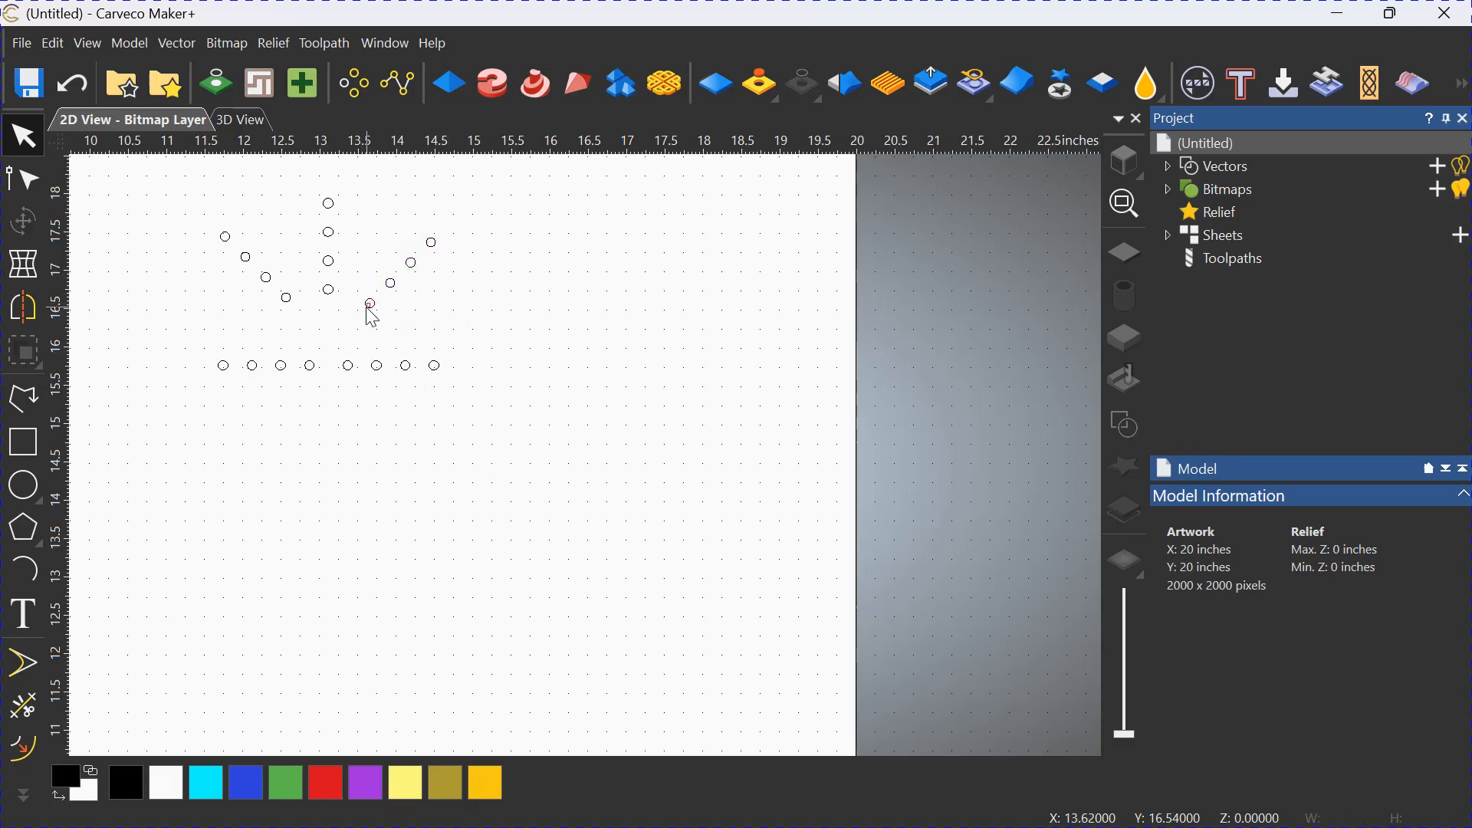
left_click(369, 306)
left_click_drag(374, 302, 347, 341)
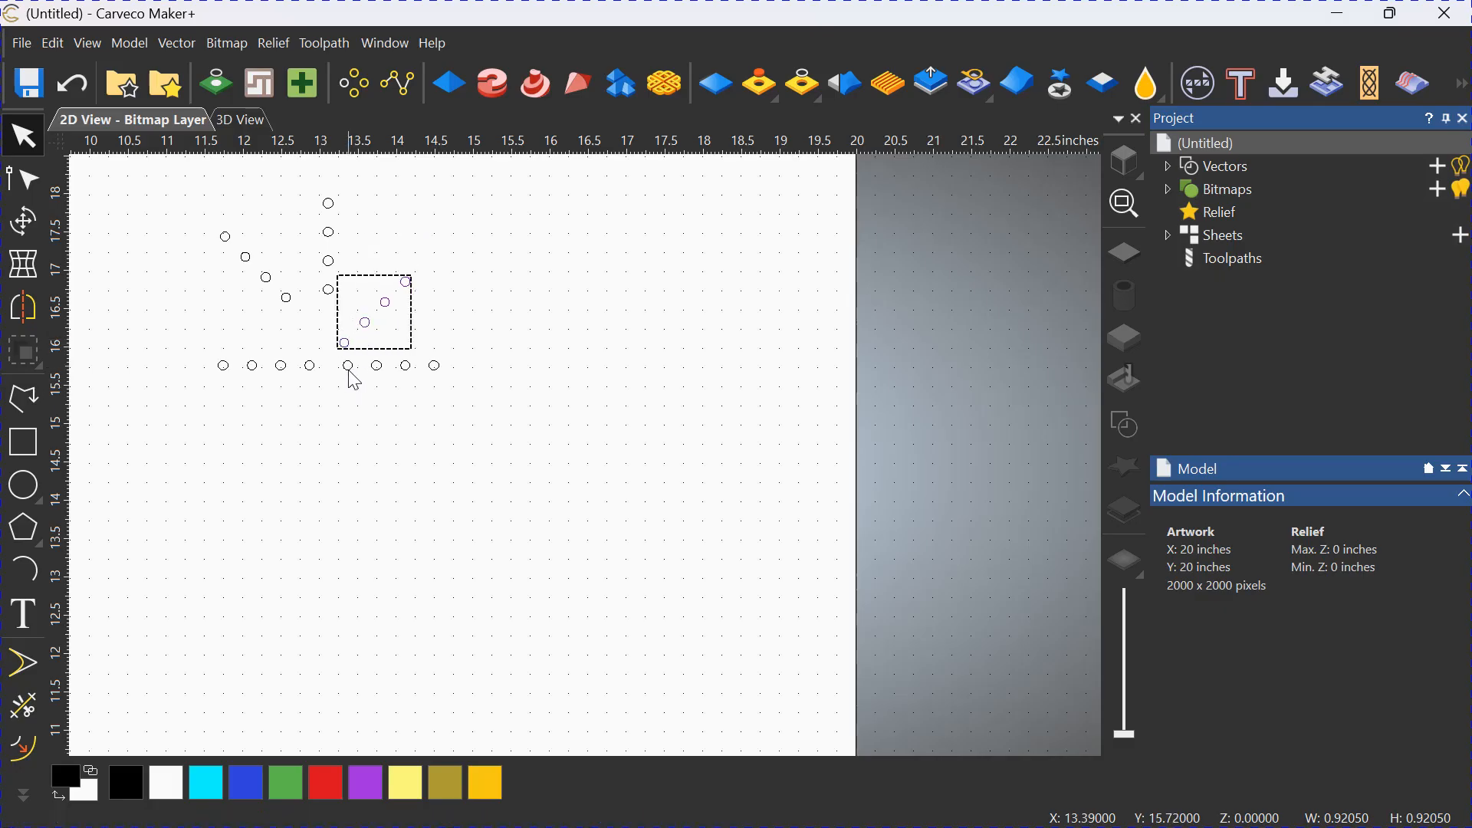
left_click_drag(347, 344, 350, 335)
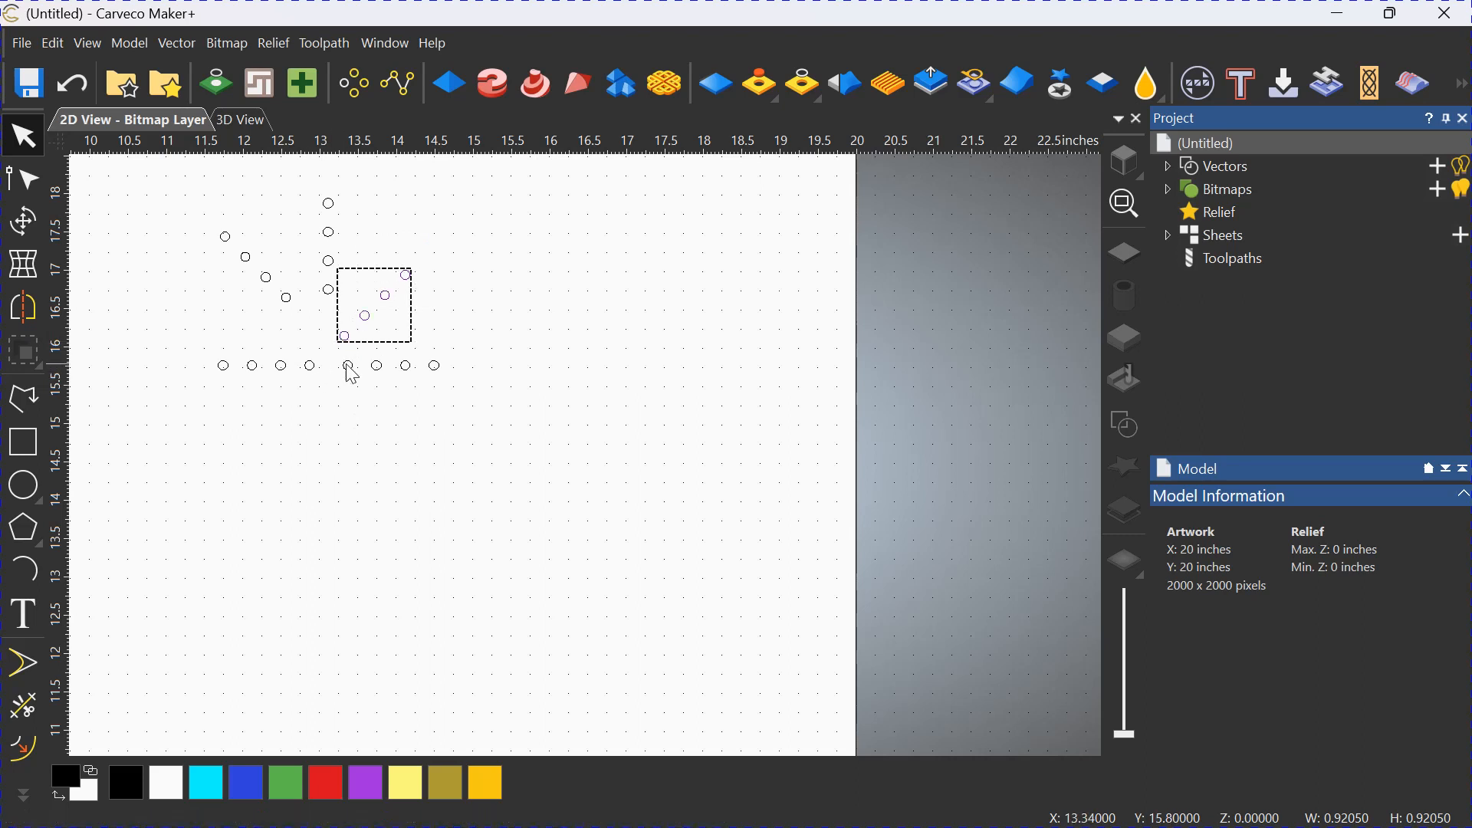
left_click(286, 301)
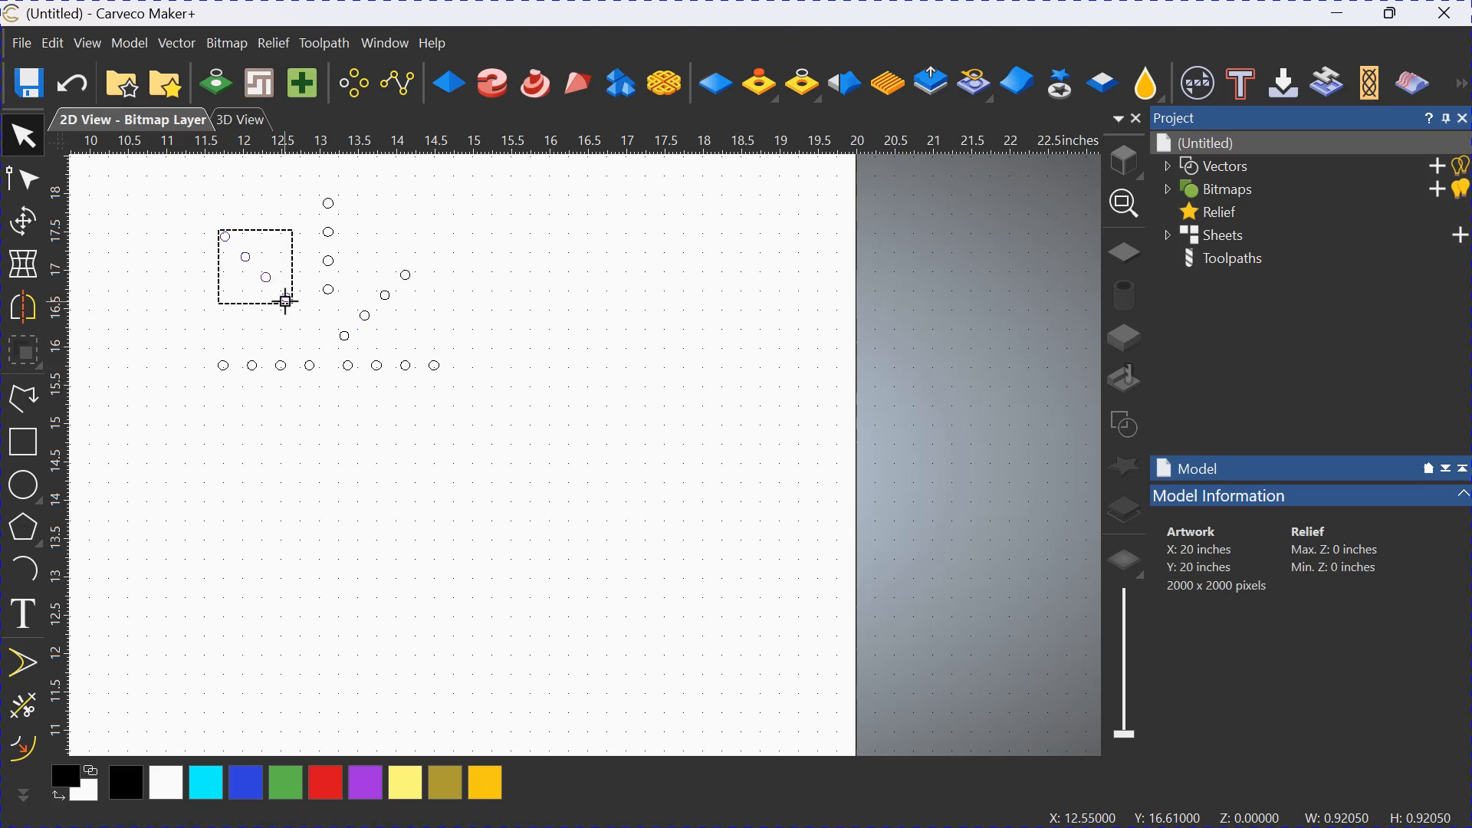
left_click_drag(289, 302, 313, 349)
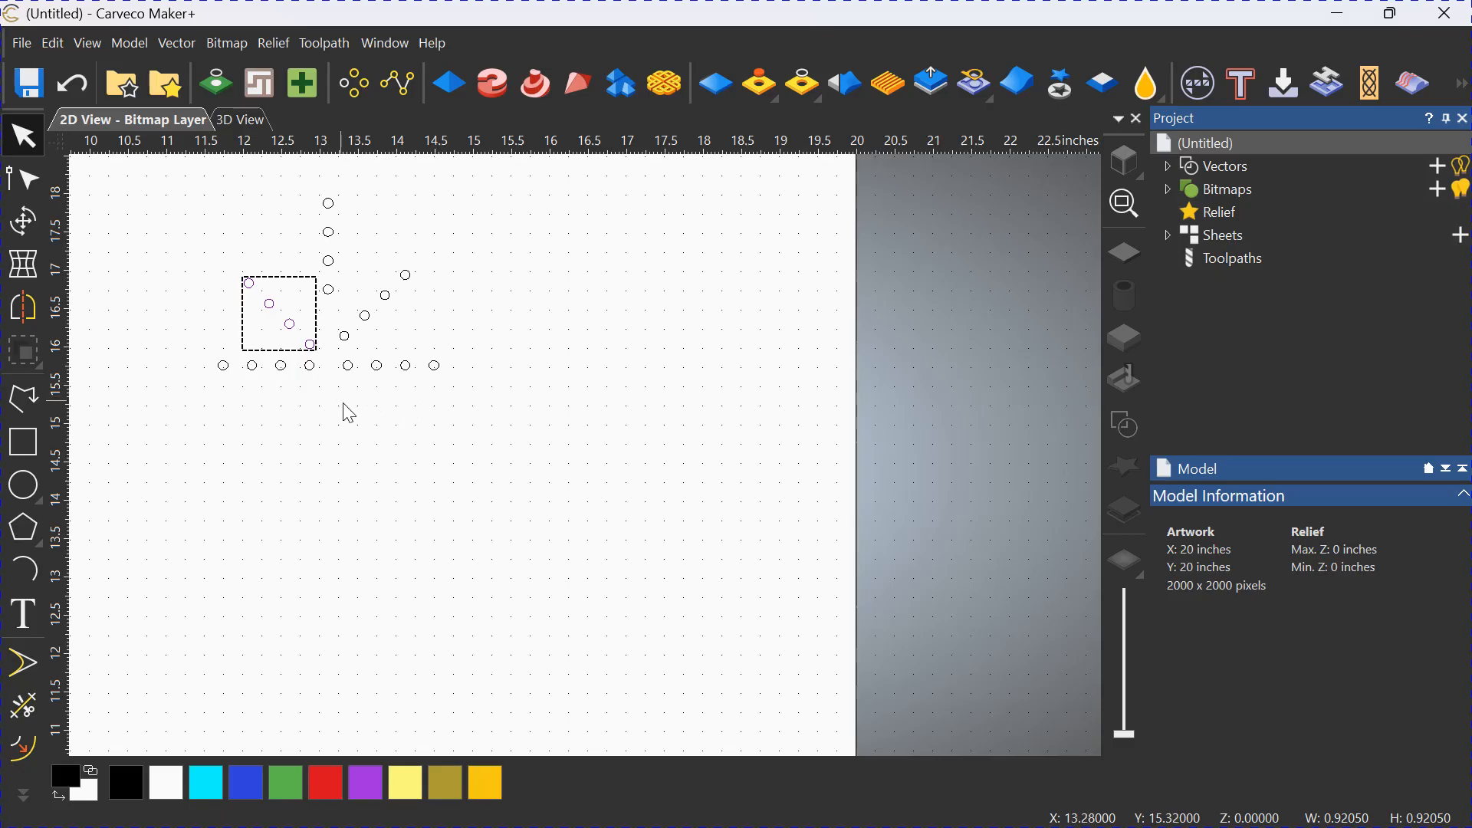
Align the bottoms of the two diagonal circle groups, including the right one in the selection.
left_click(346, 339, "shift")
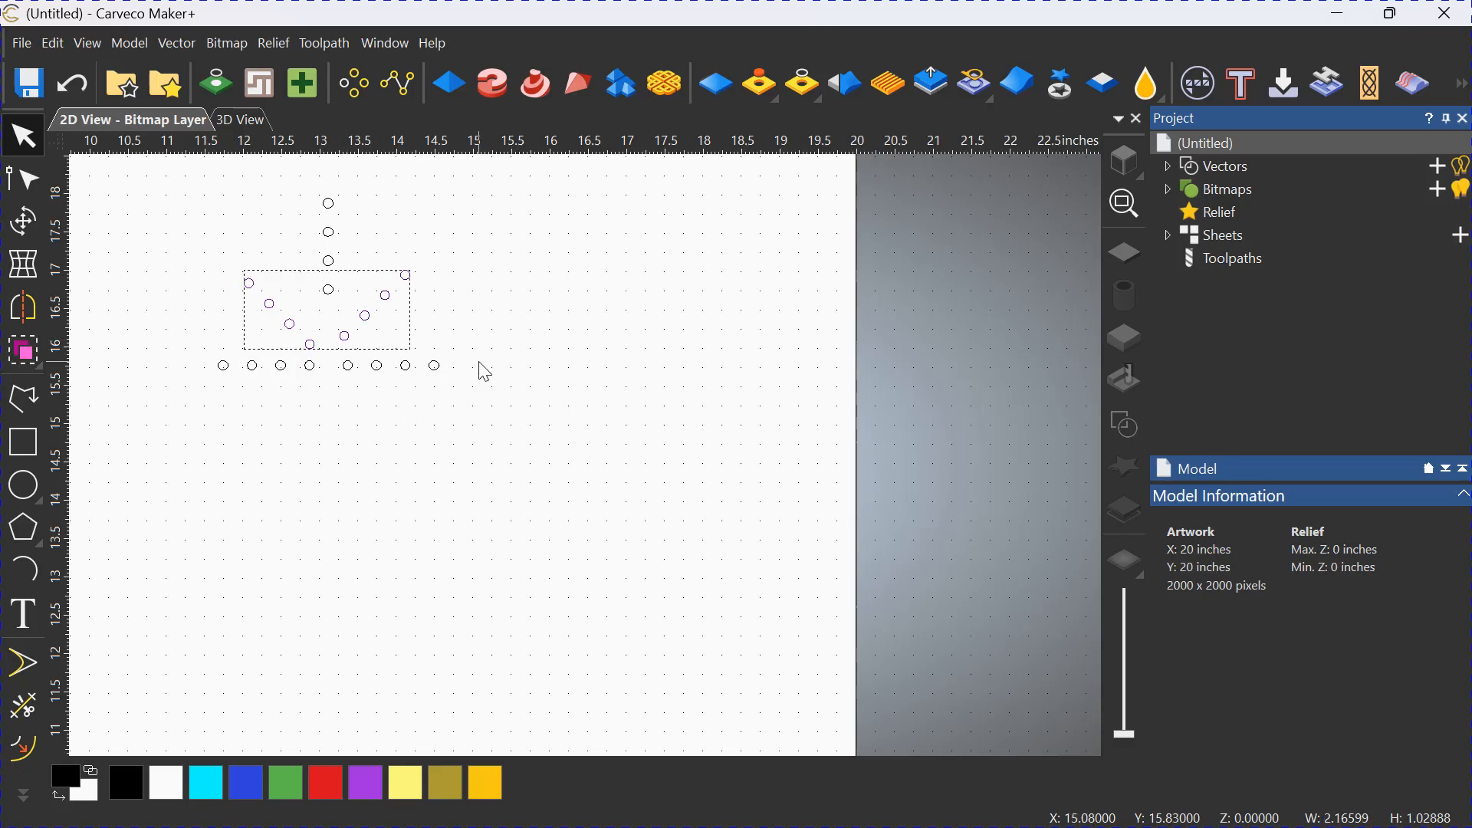
right_click(441, 327)
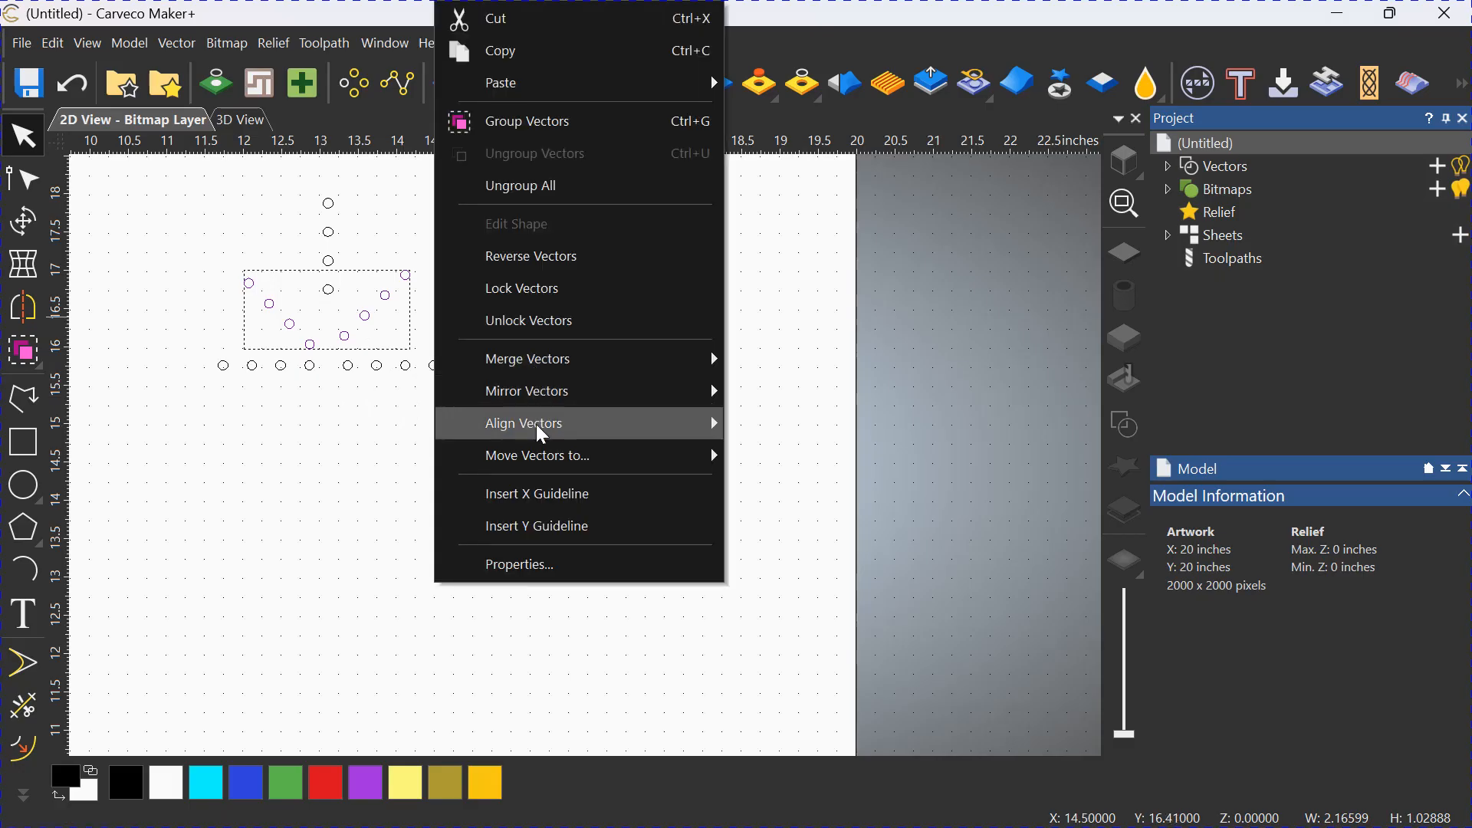
mouse_move(542, 434)
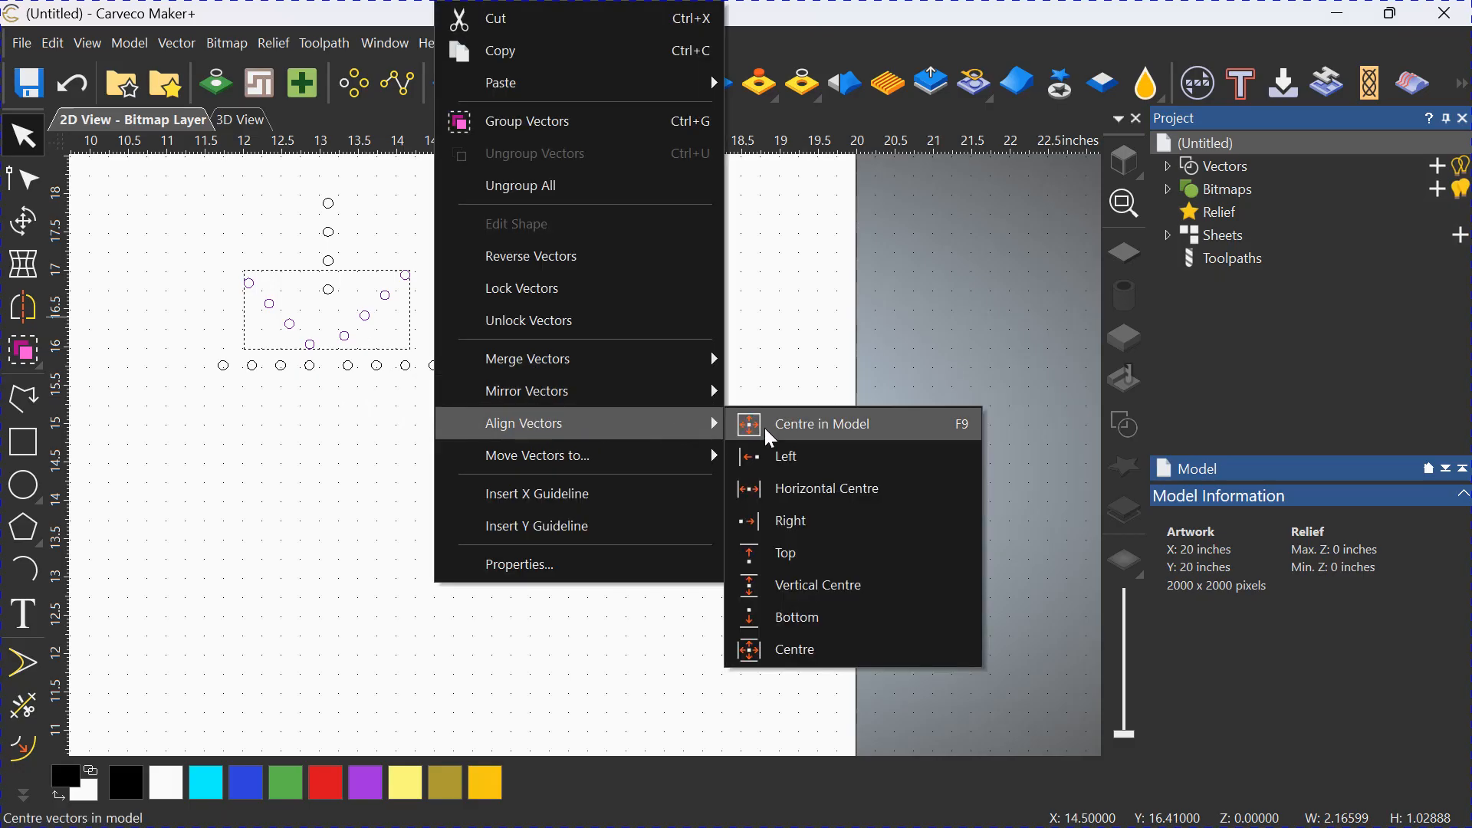
left_click(801, 625)
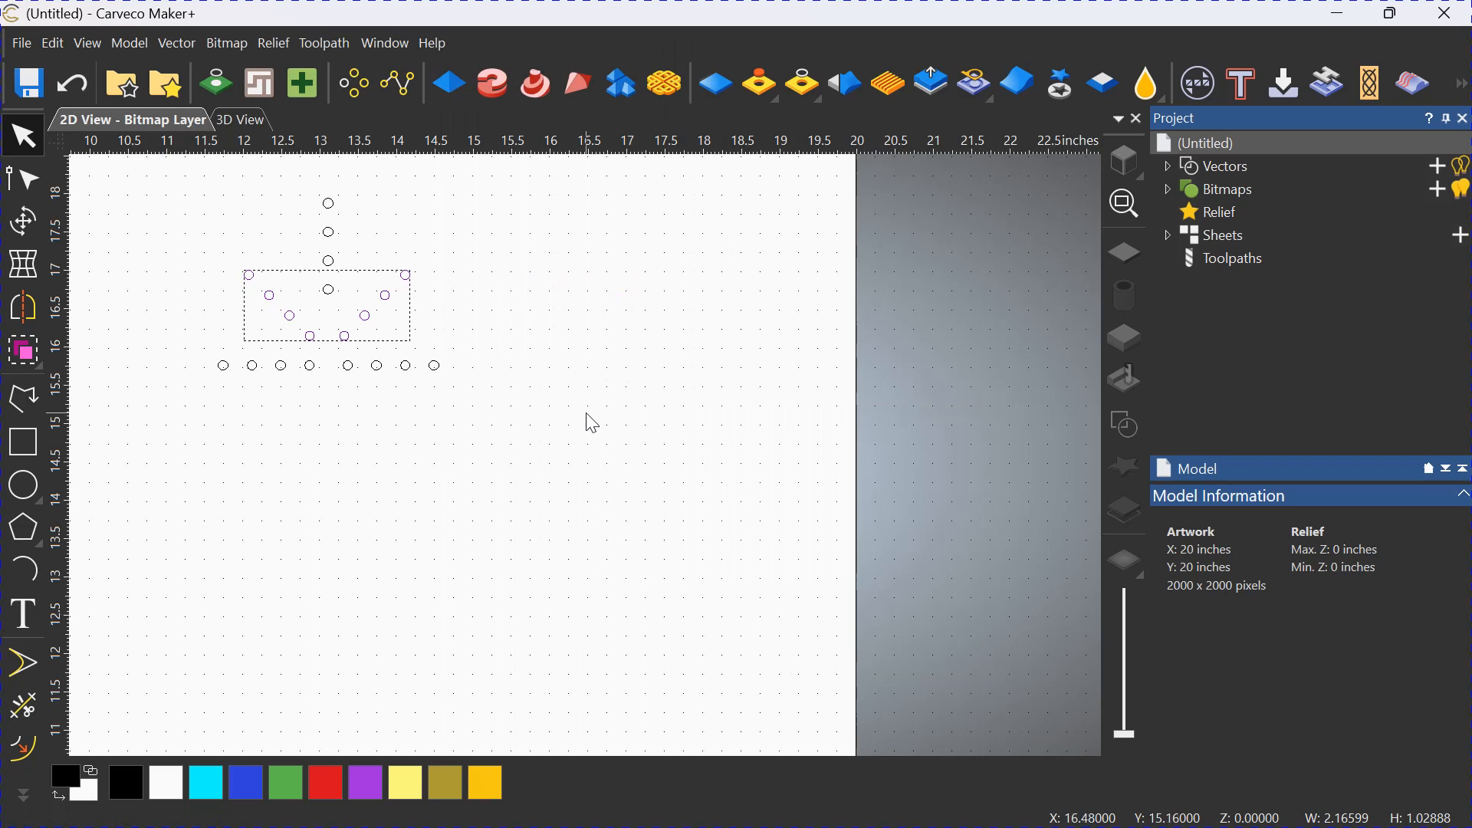
Move the vertical line of four circles down about 0.35 inch, between the two diagonal circle groups.
left_click(554, 347)
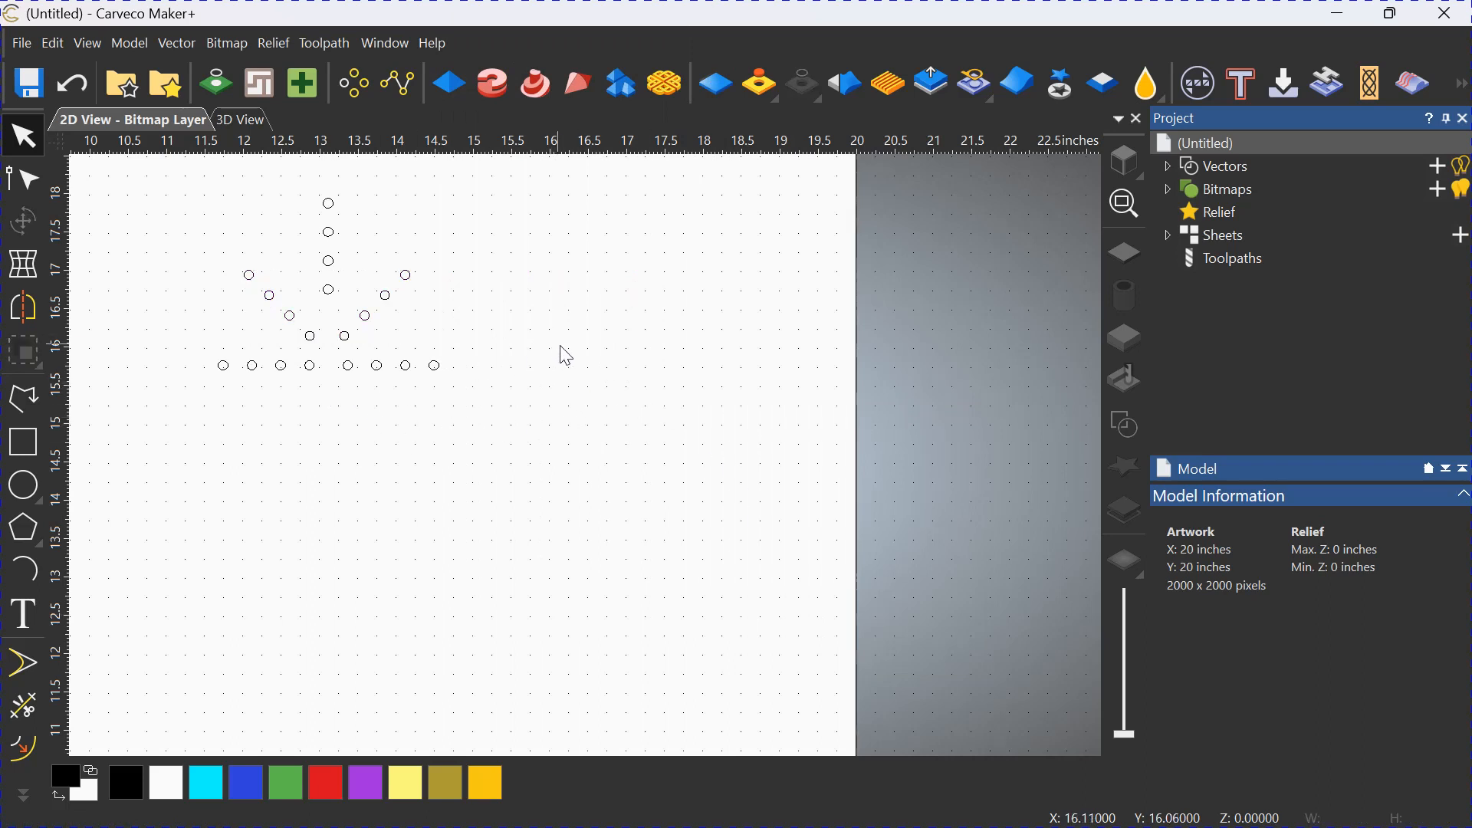
left_click(328, 292)
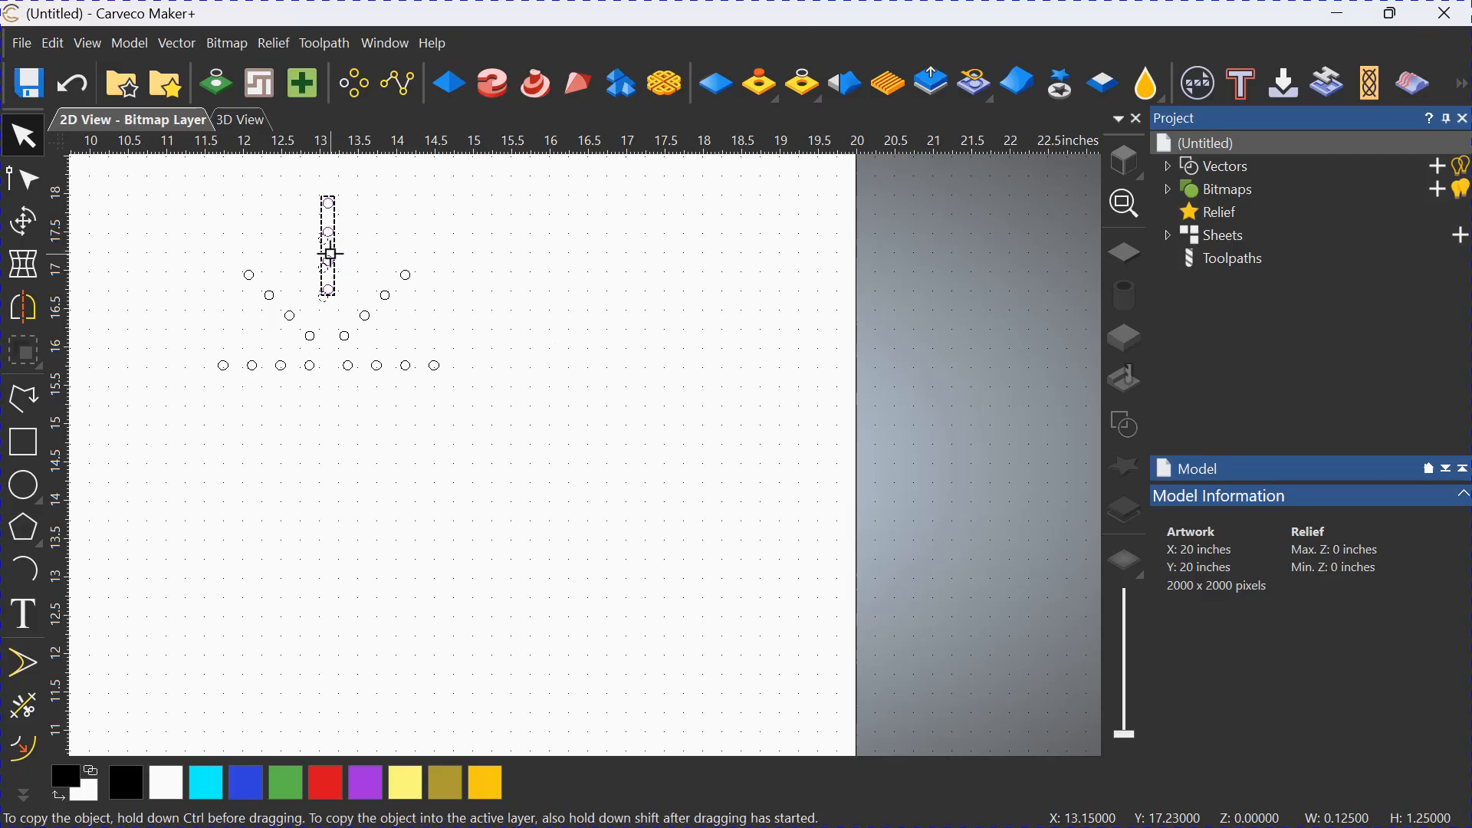
left_click_drag(334, 276, 334, 276)
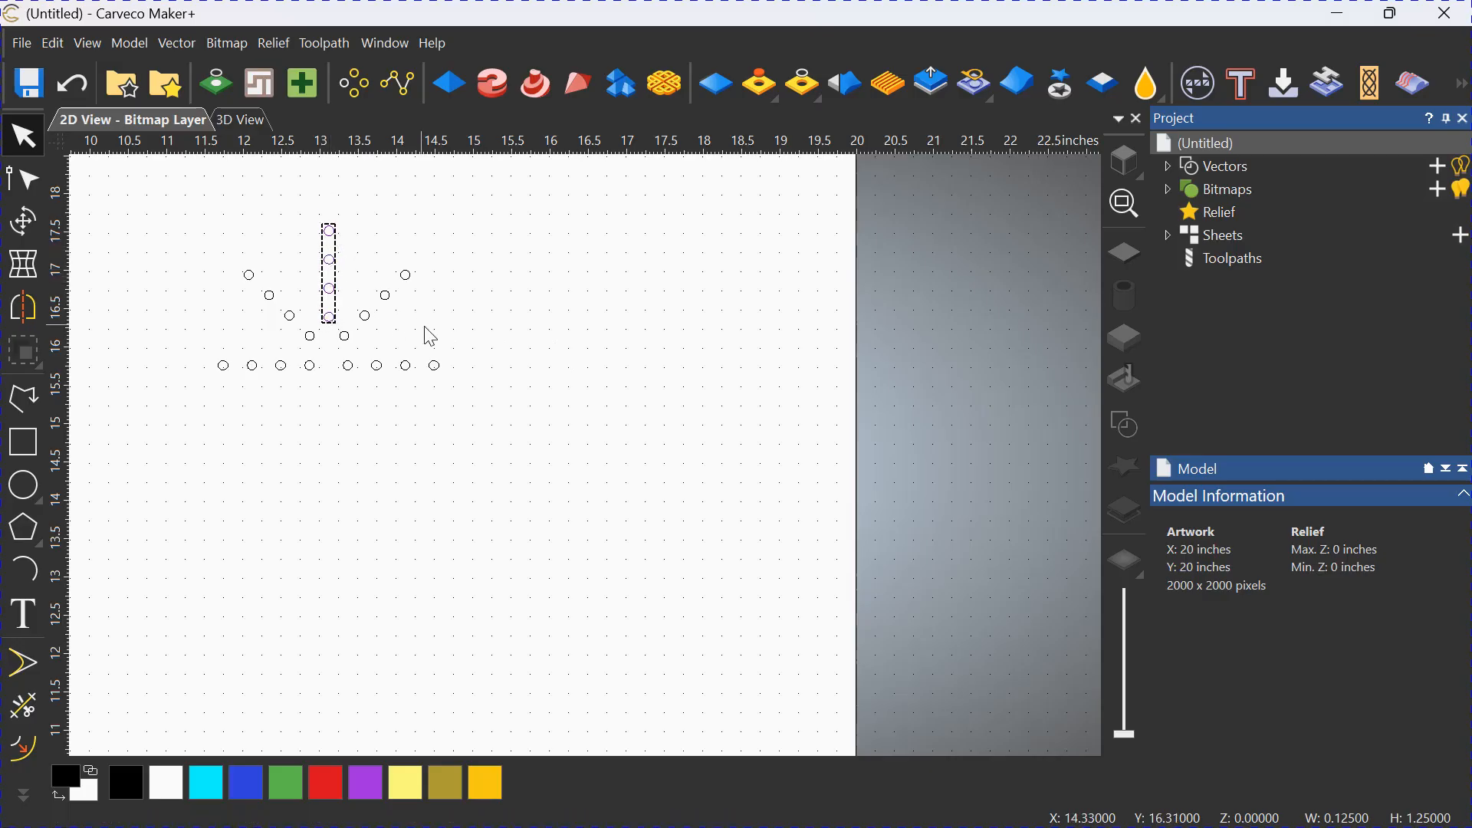
left_click(412, 428)
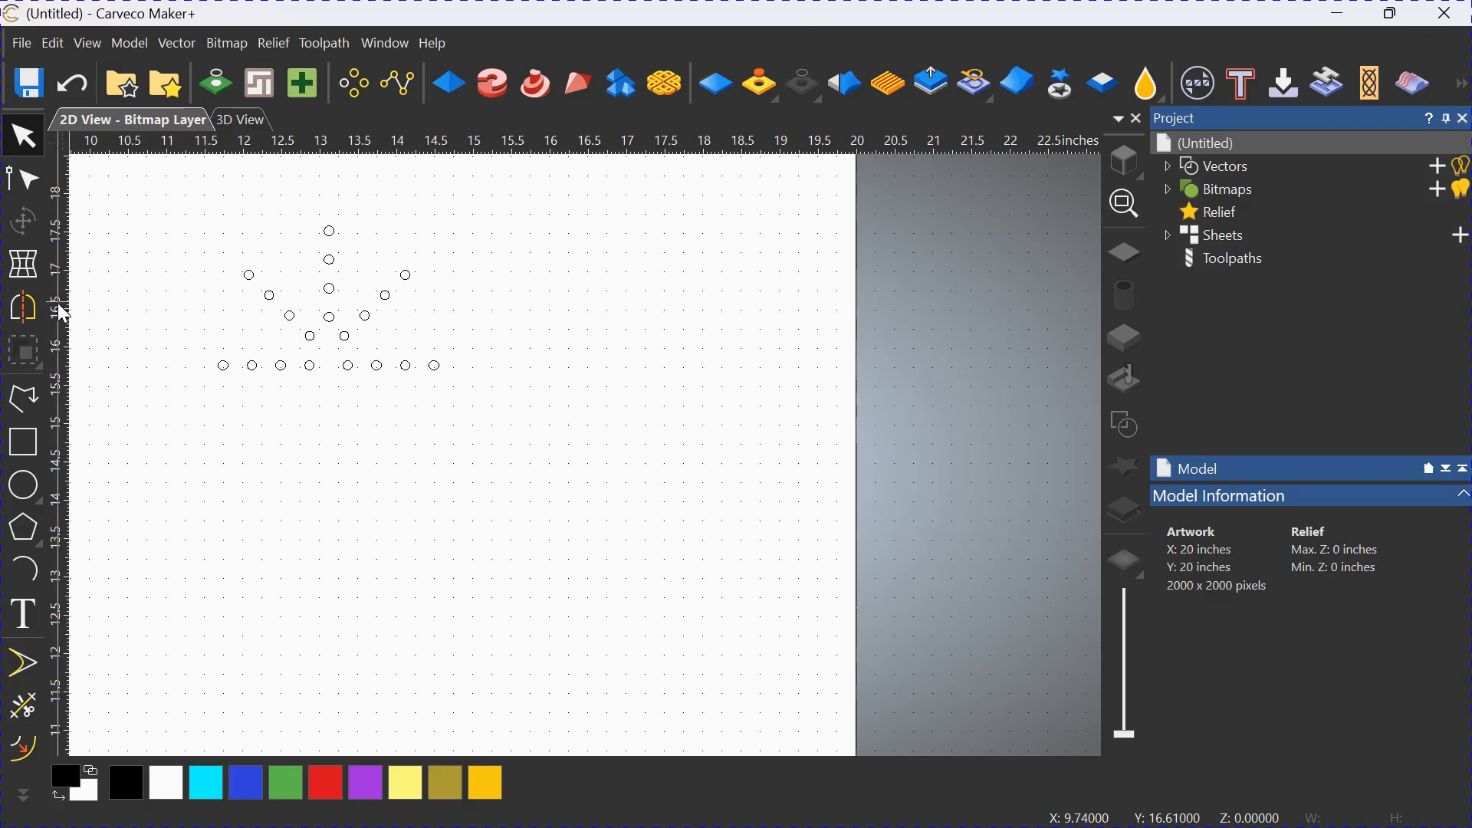
Place a vertical guideline at about X 13.305 against the row's right half and move the right diagonal group's left edge onto it.
left_click_drag(64, 314, 343, 366)
scroll(346, 365, "up", 5)
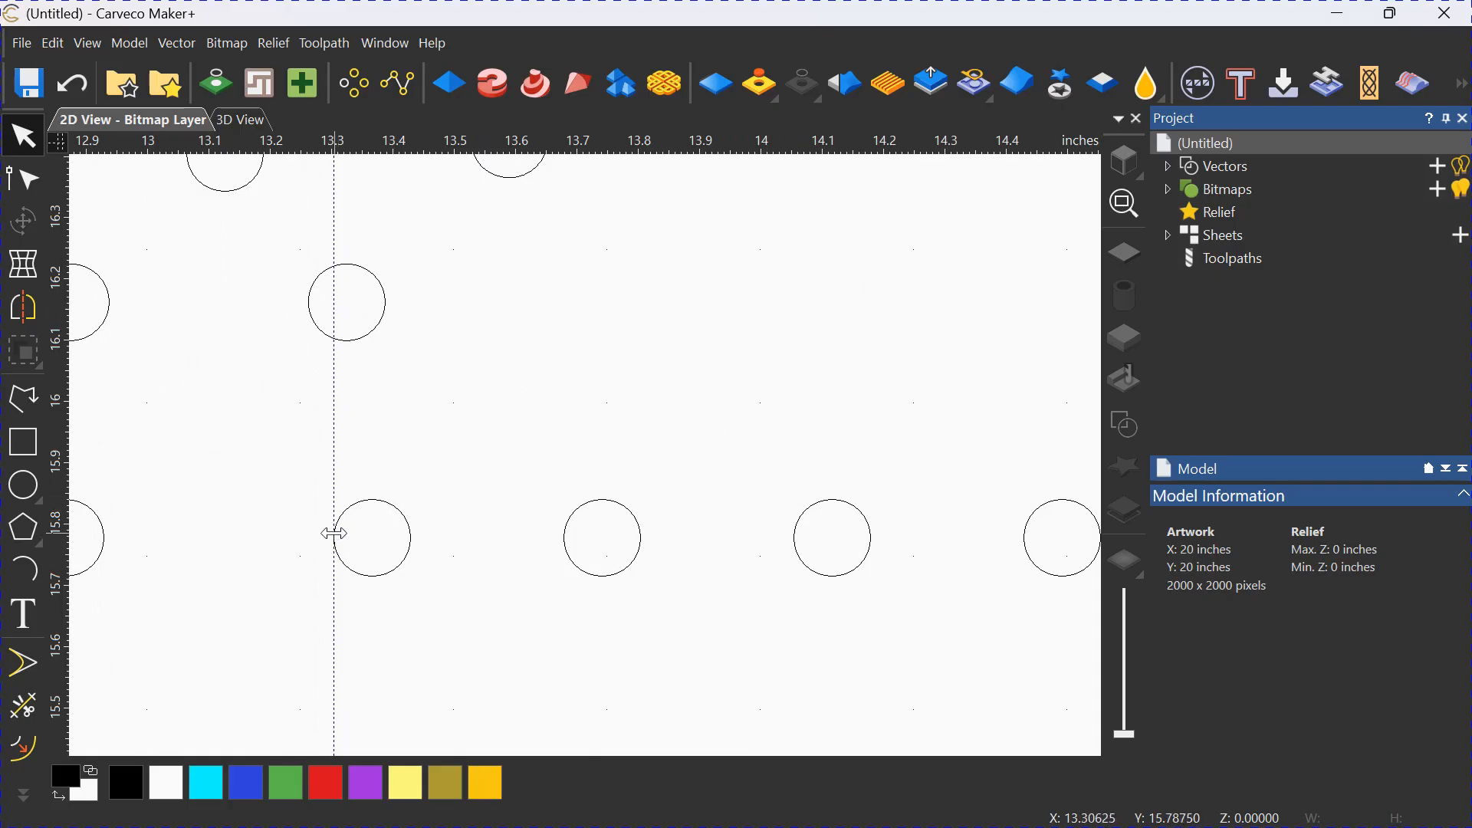
left_click(373, 333)
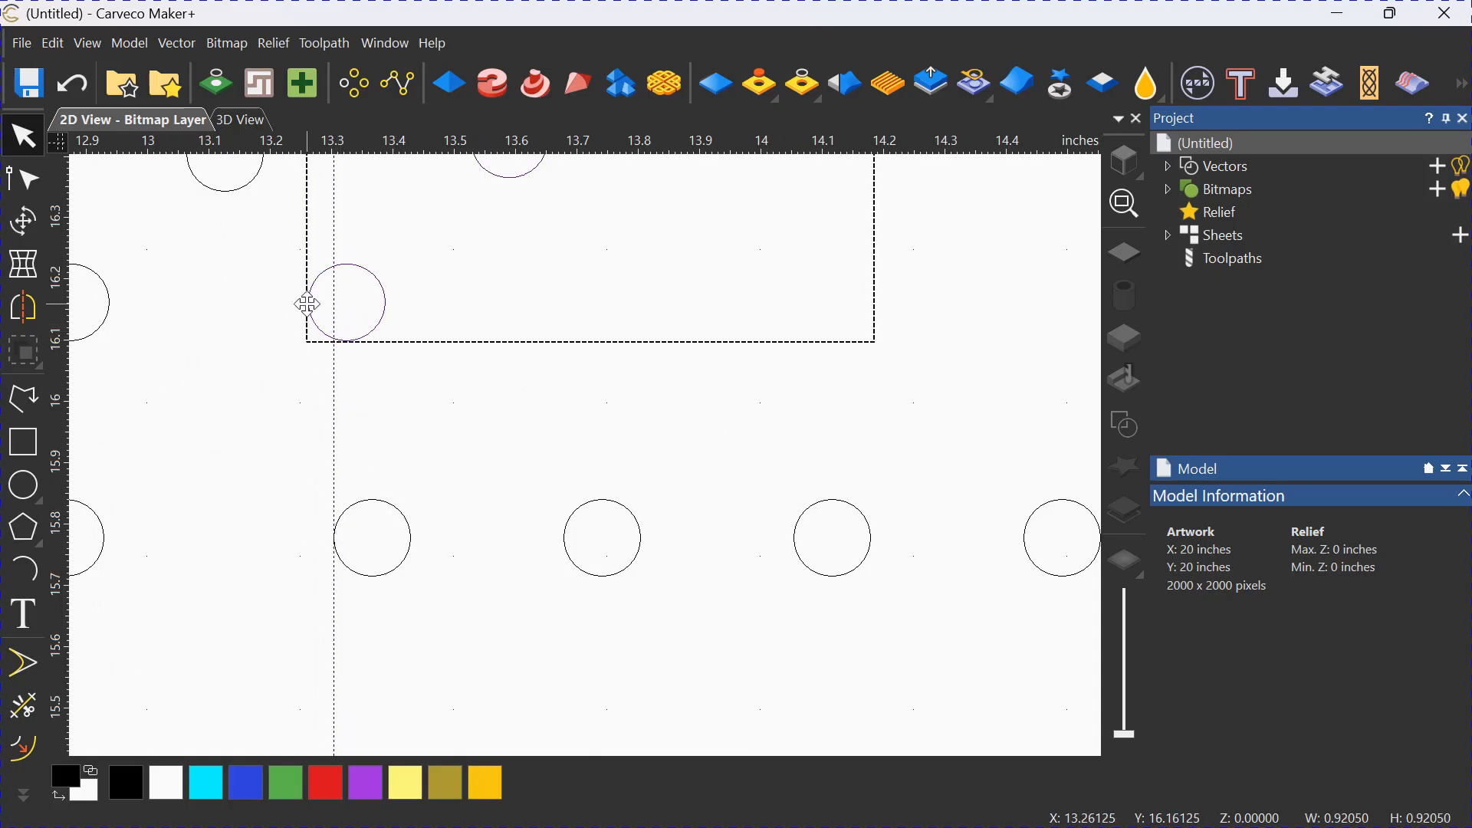
left_click_drag(306, 298, 331, 298)
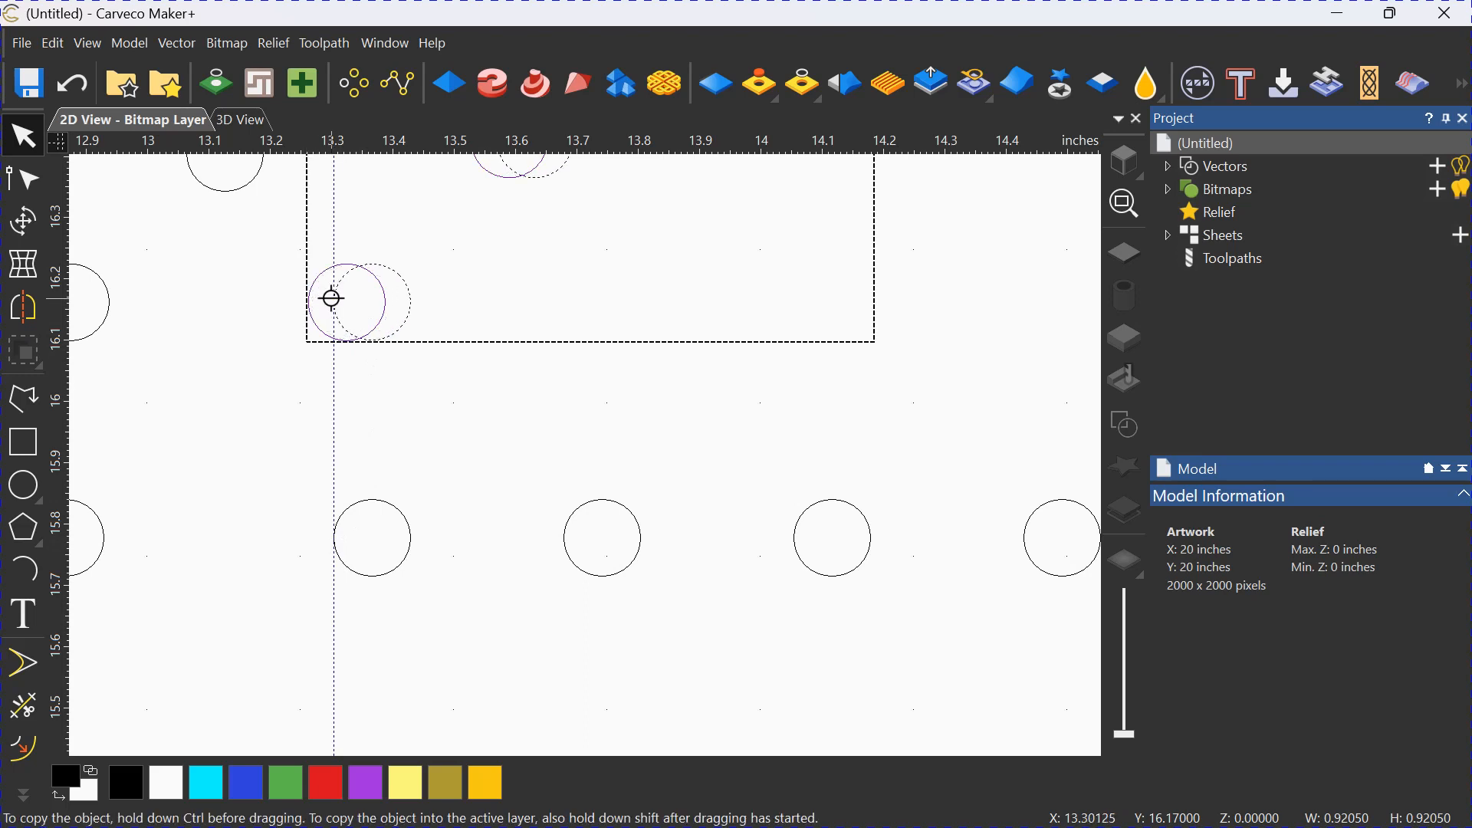
left_click_drag(331, 298, 332, 298)
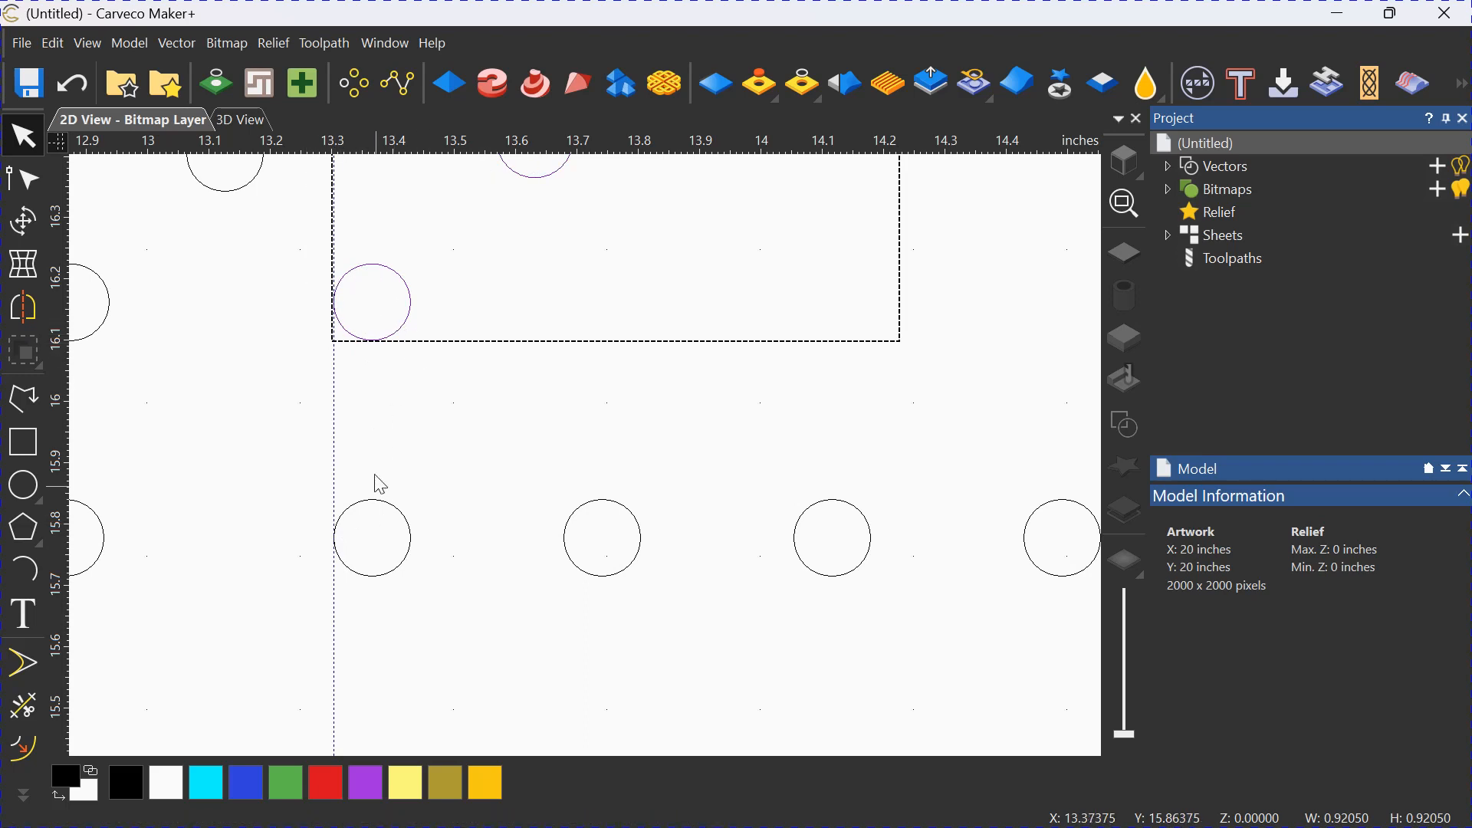
Place a vertical guideline at about X 12.93 against the row's left half and move the left diagonal group's right edge onto it.
scroll(472, 411, "down", 2)
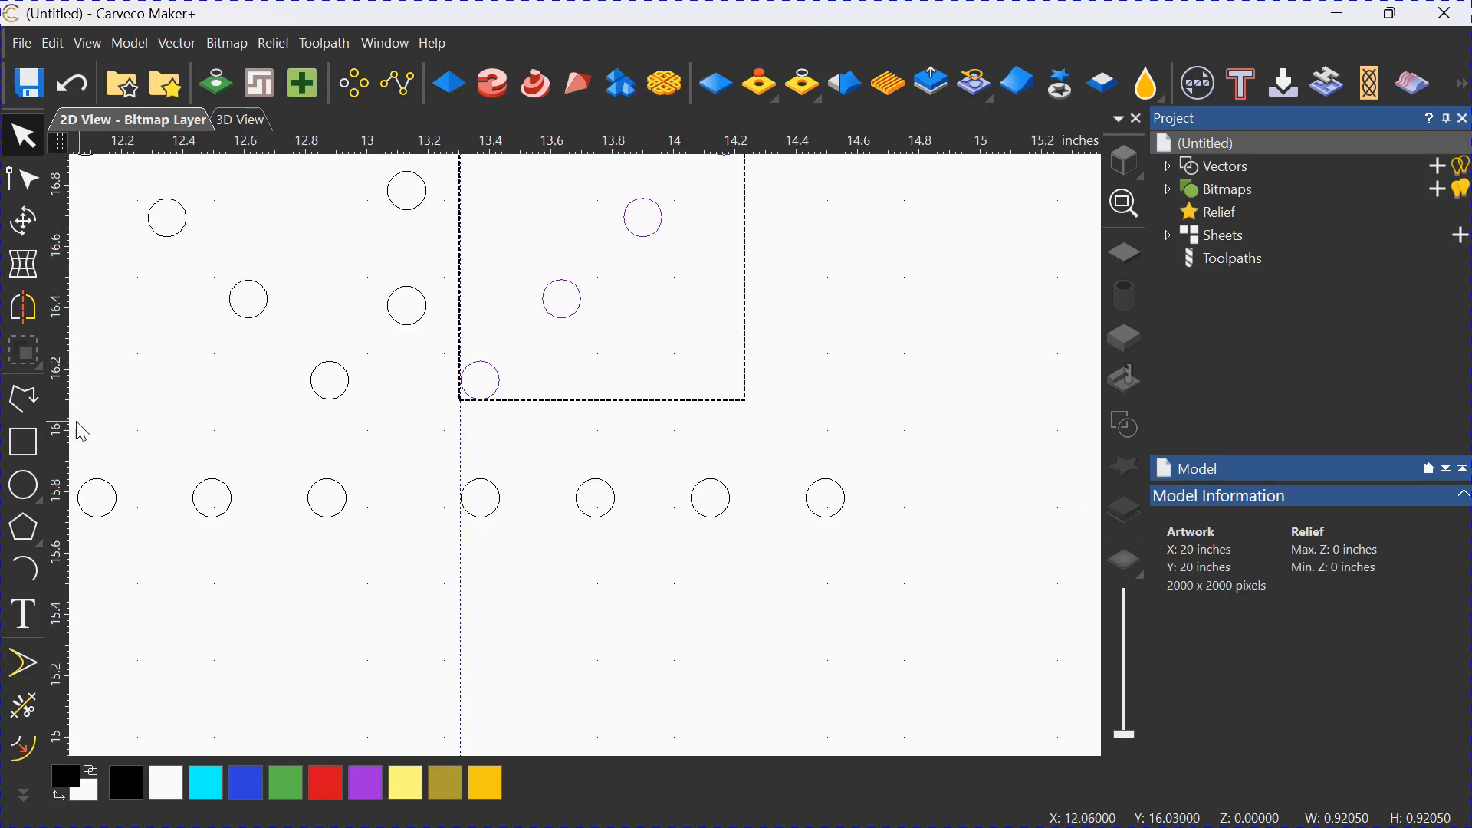
left_click_drag(66, 412, 346, 503)
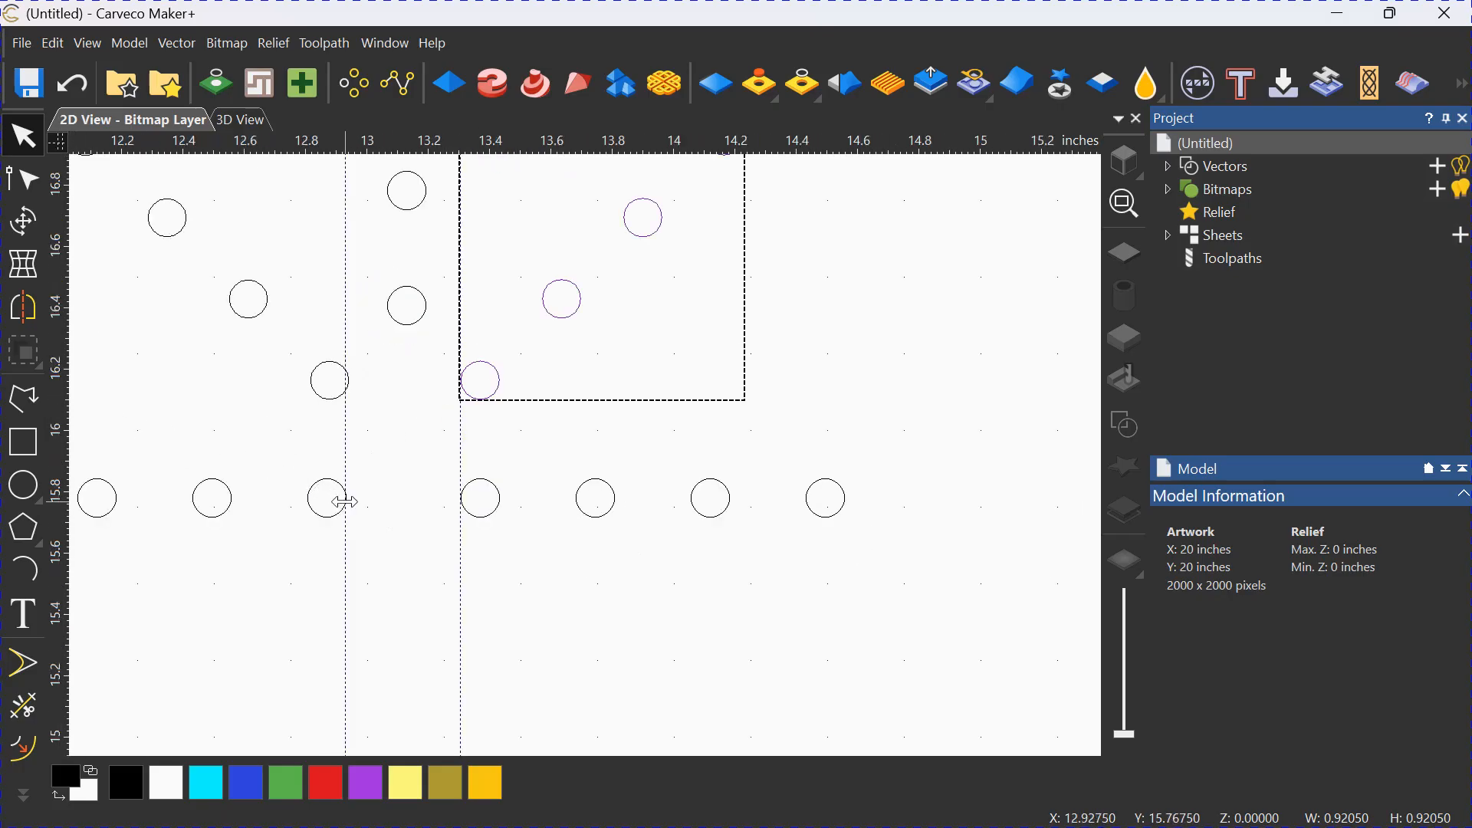
left_click(332, 397)
scroll(362, 385, "up", 4)
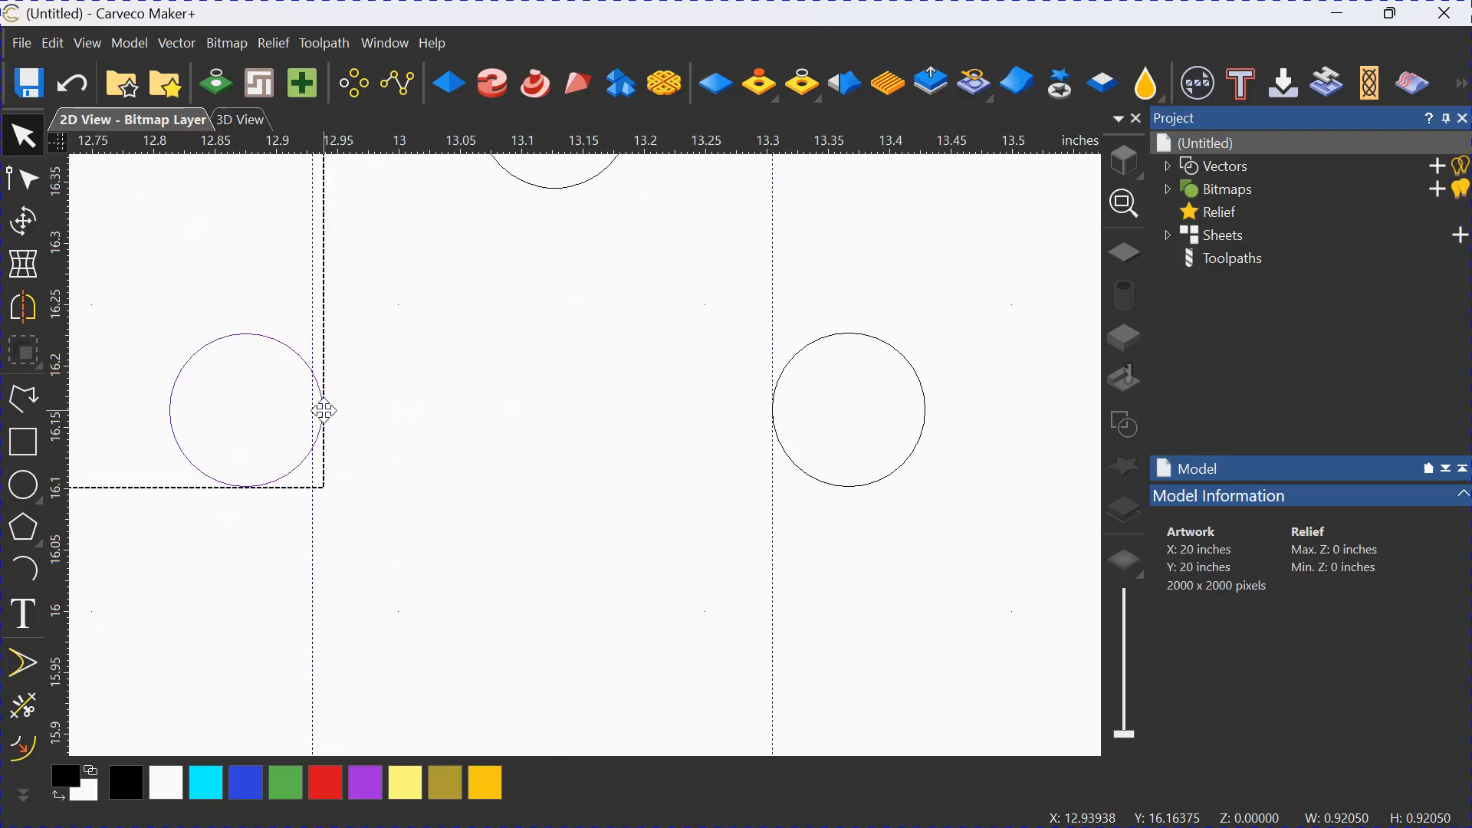
left_click_drag(325, 411, 312, 407)
left_click(472, 424)
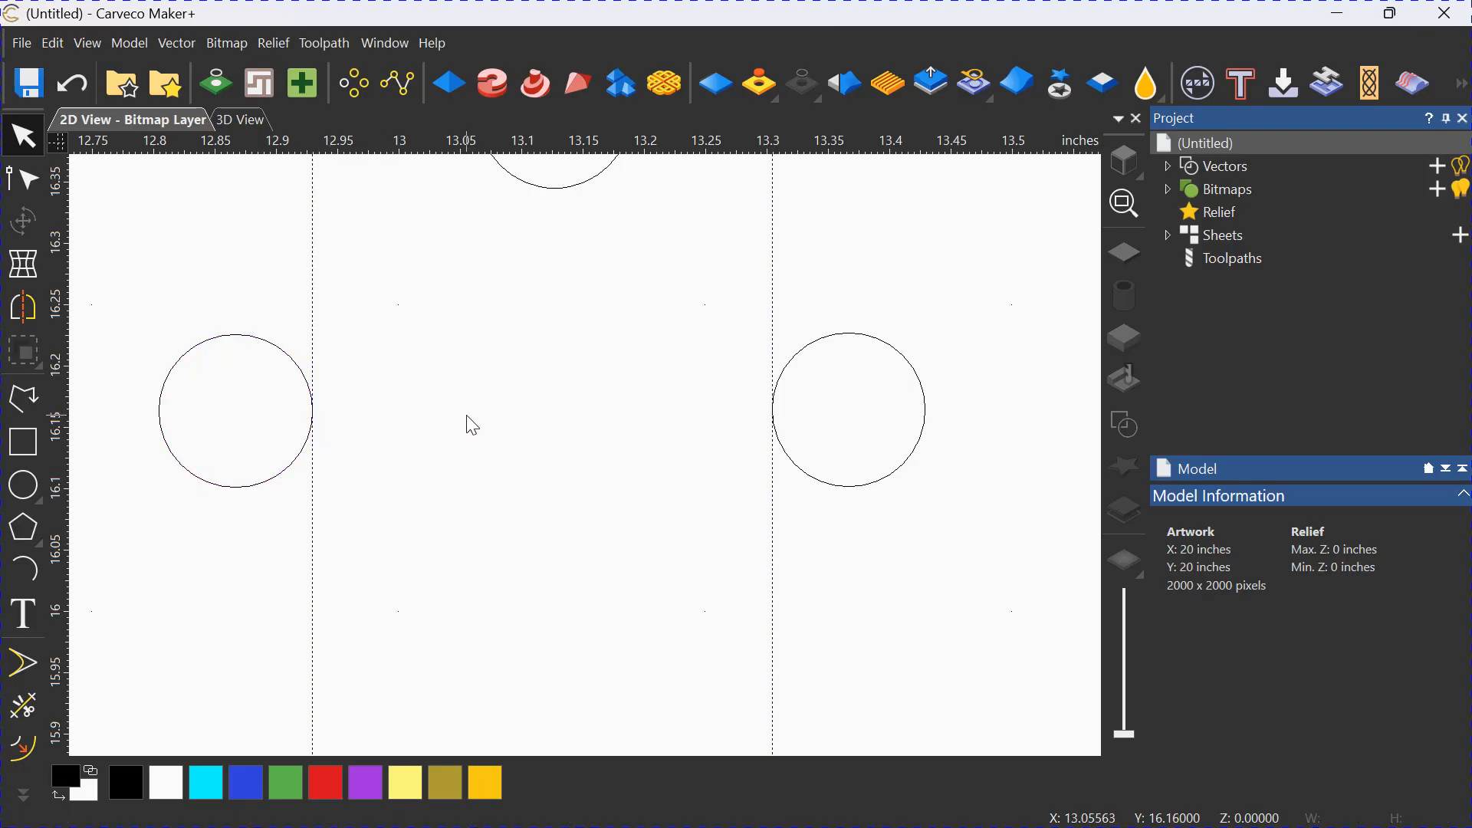
scroll(511, 431, "down", 2)
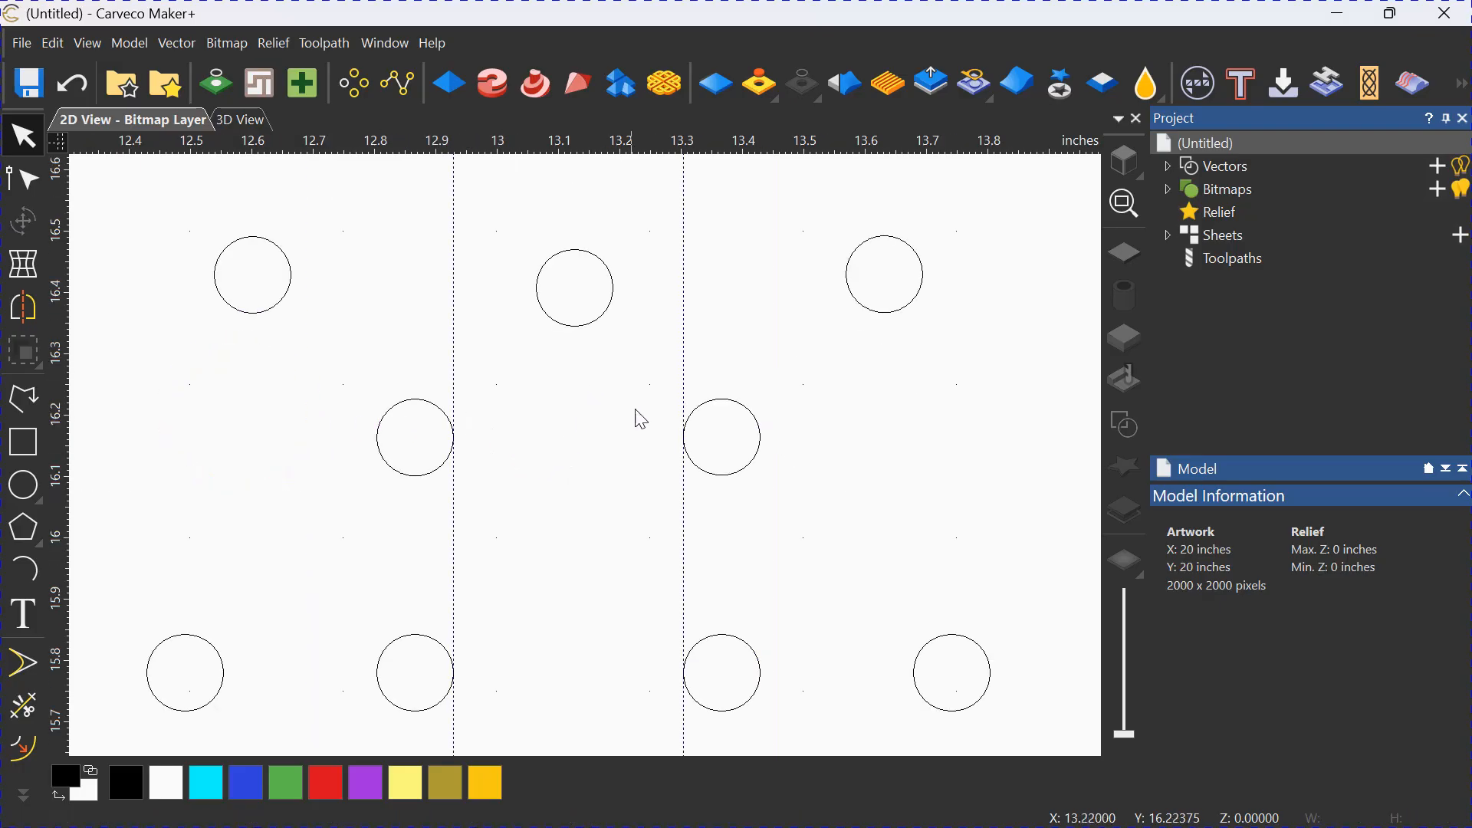
Check the exact positions of the two vertical guidelines beside the central gap.
scroll(553, 346, "down", 3)
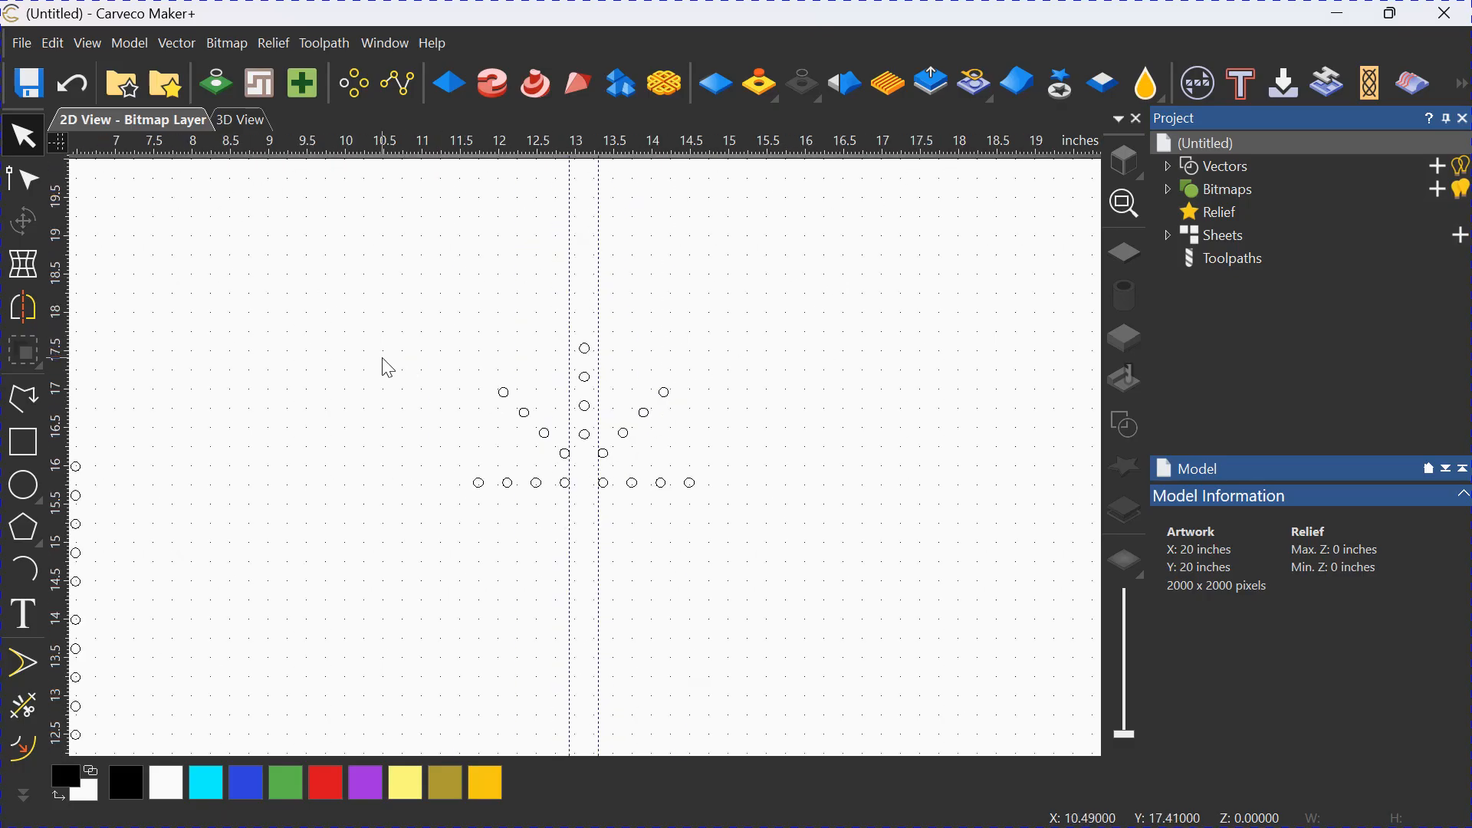
scroll(660, 404, "up", 1)
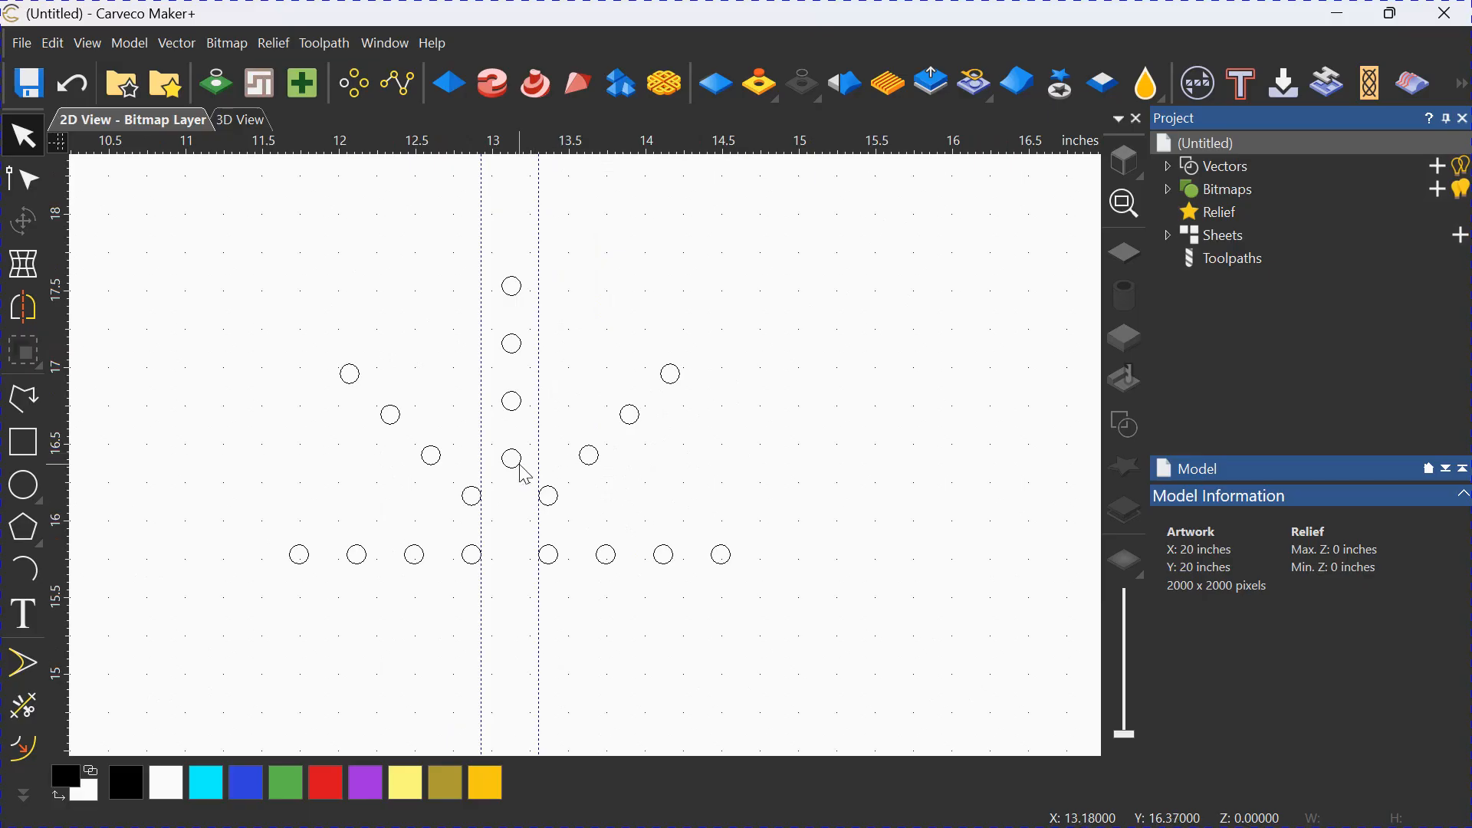
right_click(479, 263)
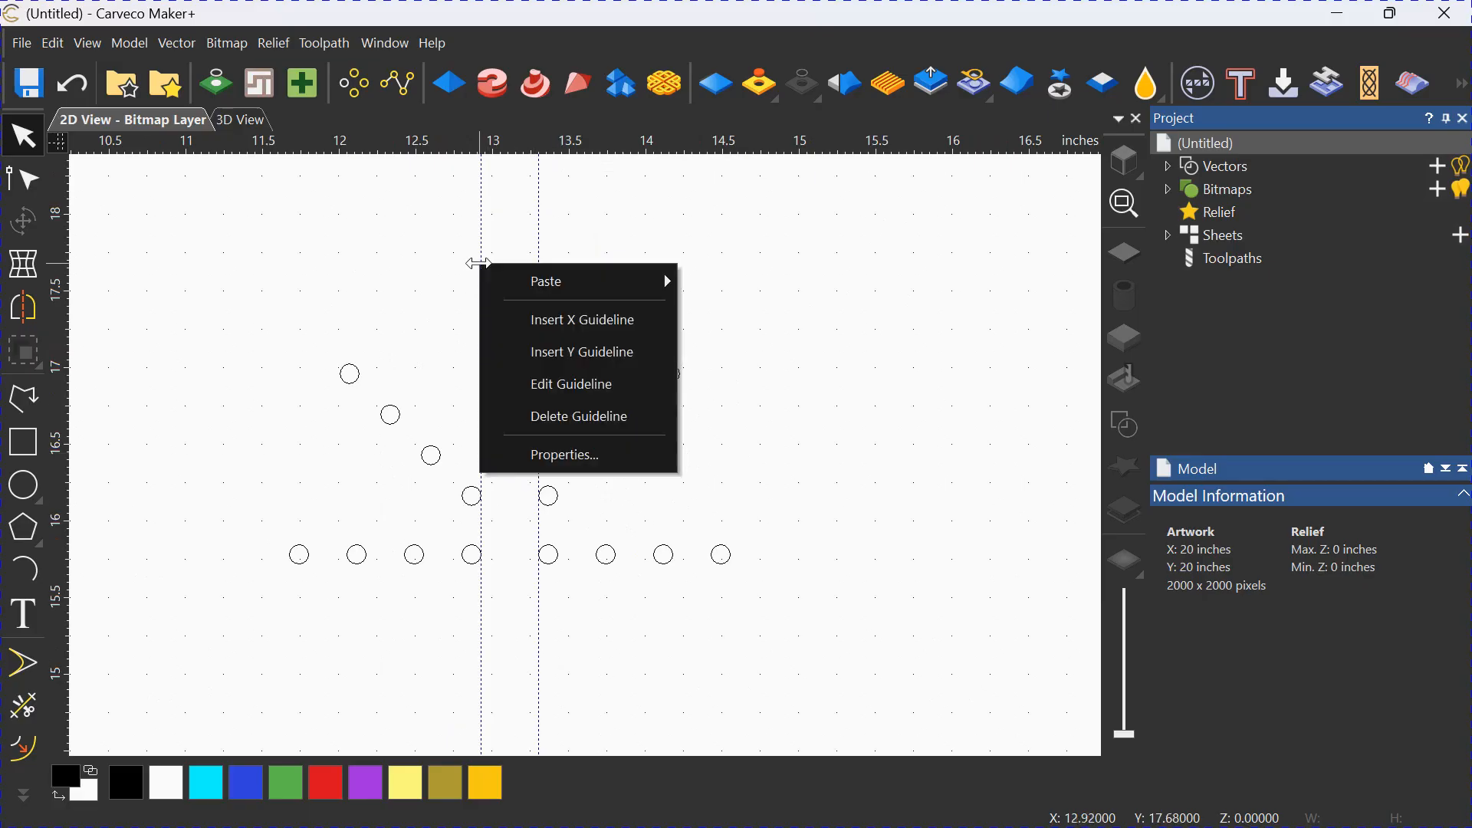
left_click(569, 385)
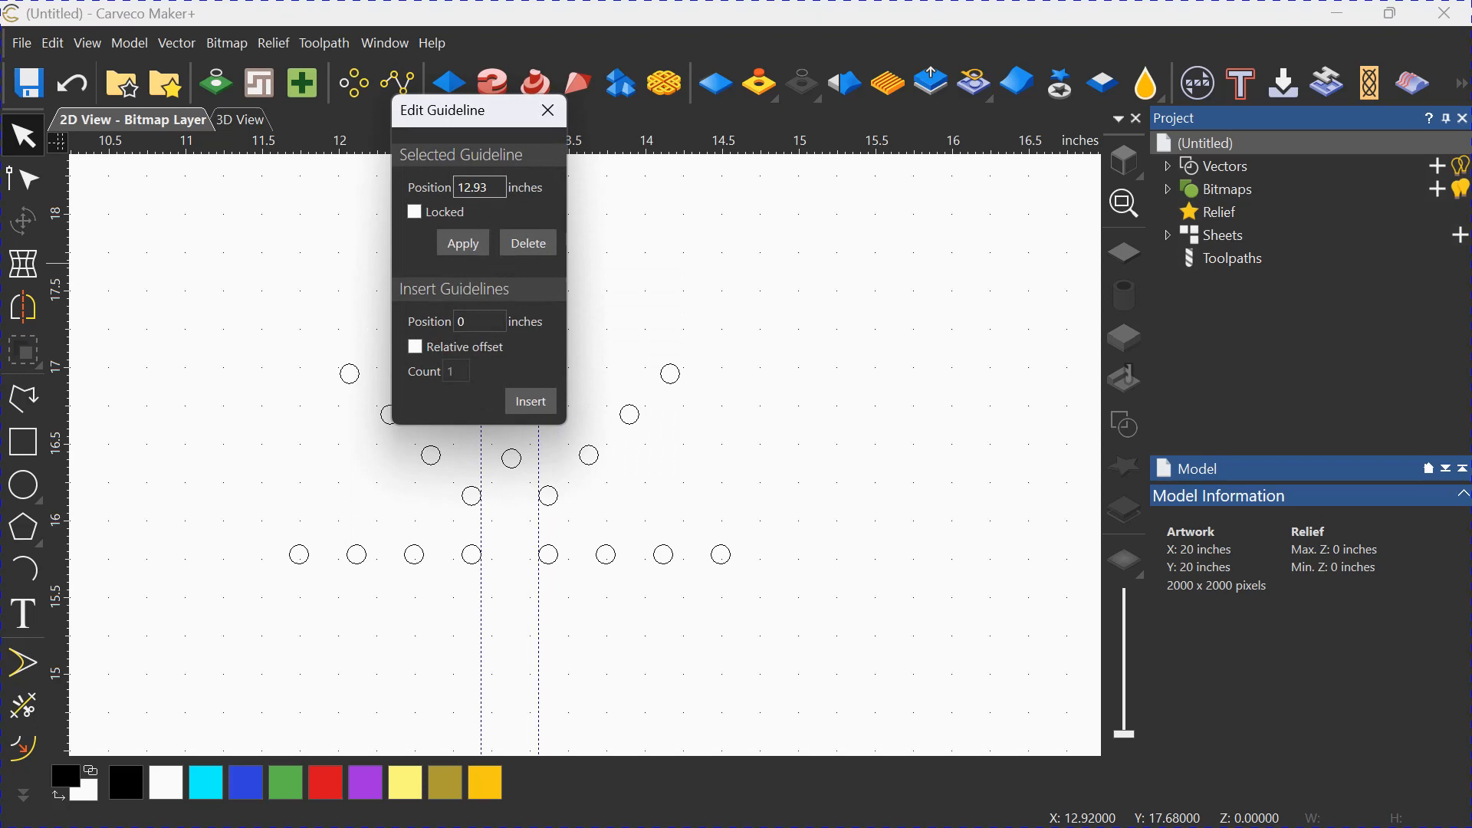
left_click(547, 110)
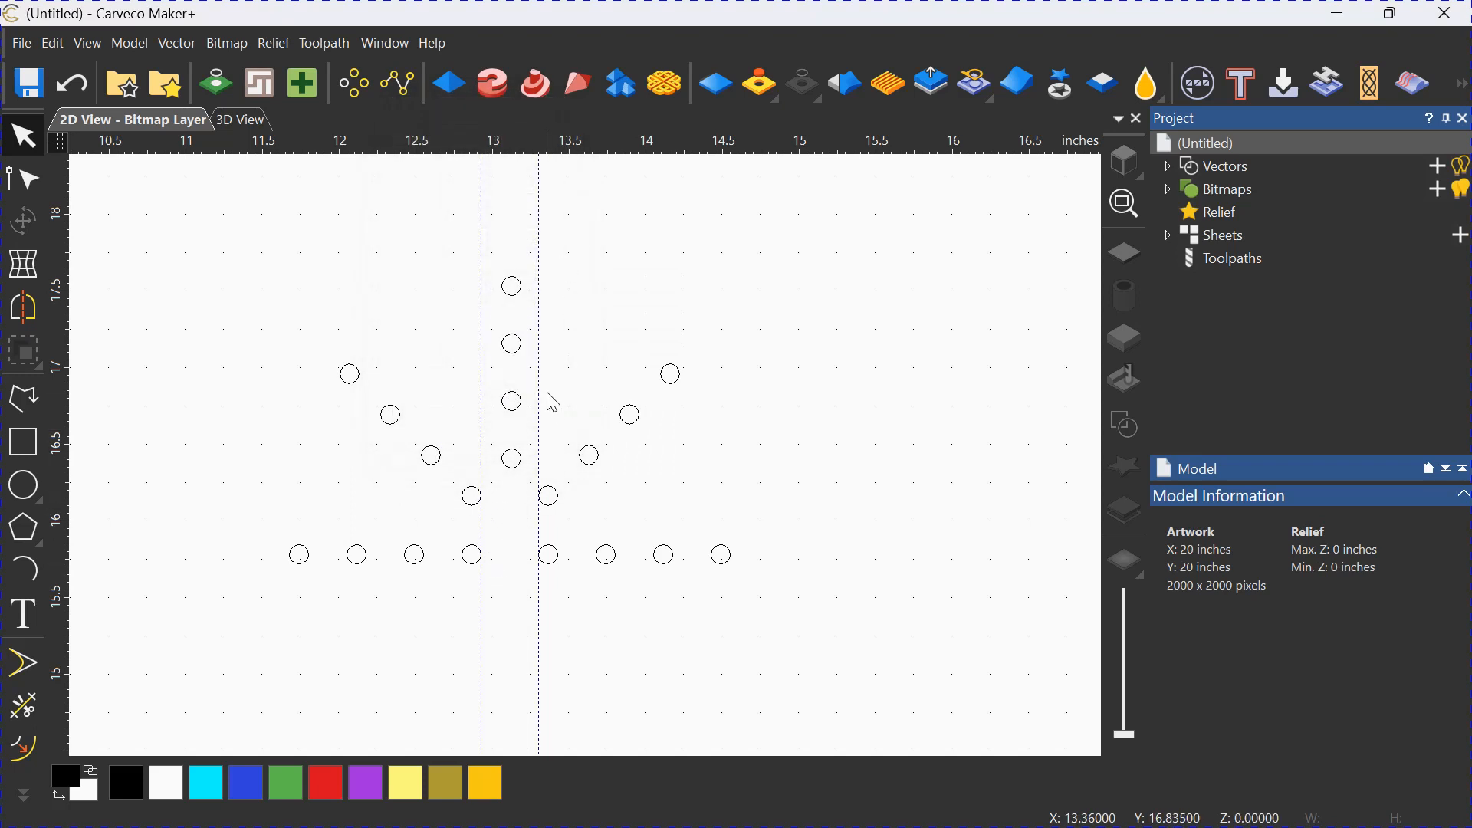
right_click(539, 399)
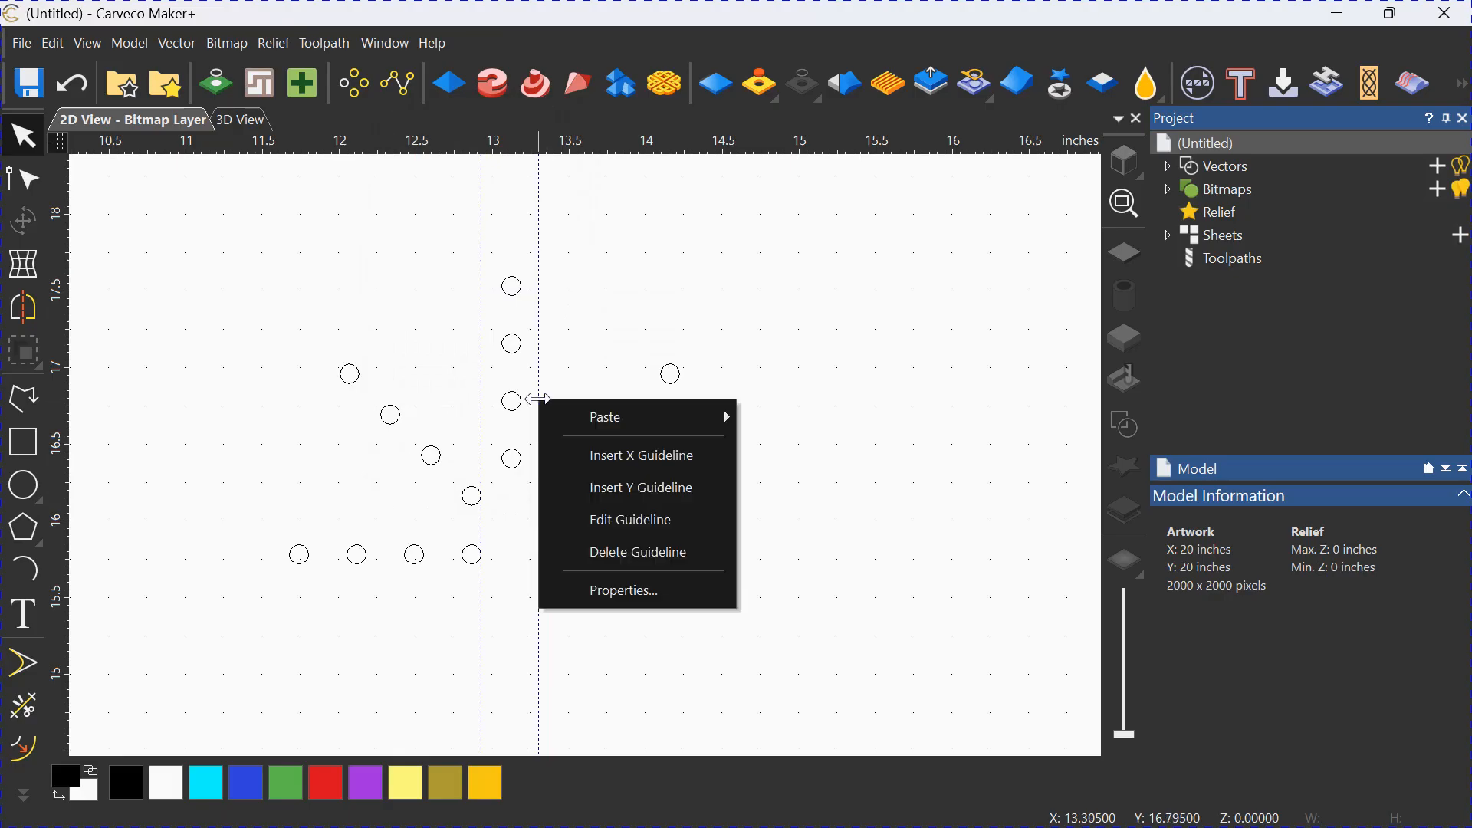
left_click(622, 513)
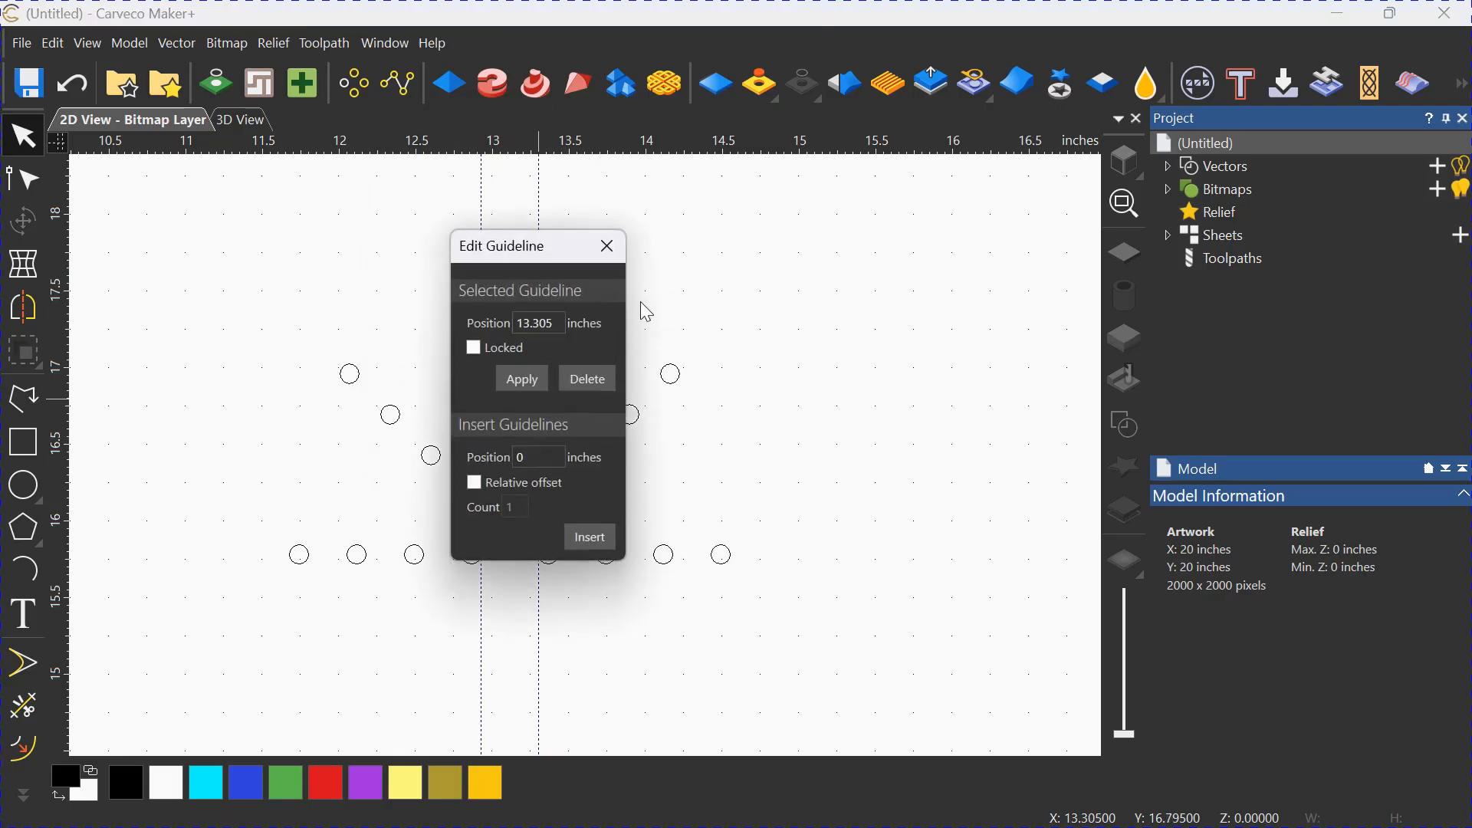
left_click(609, 247)
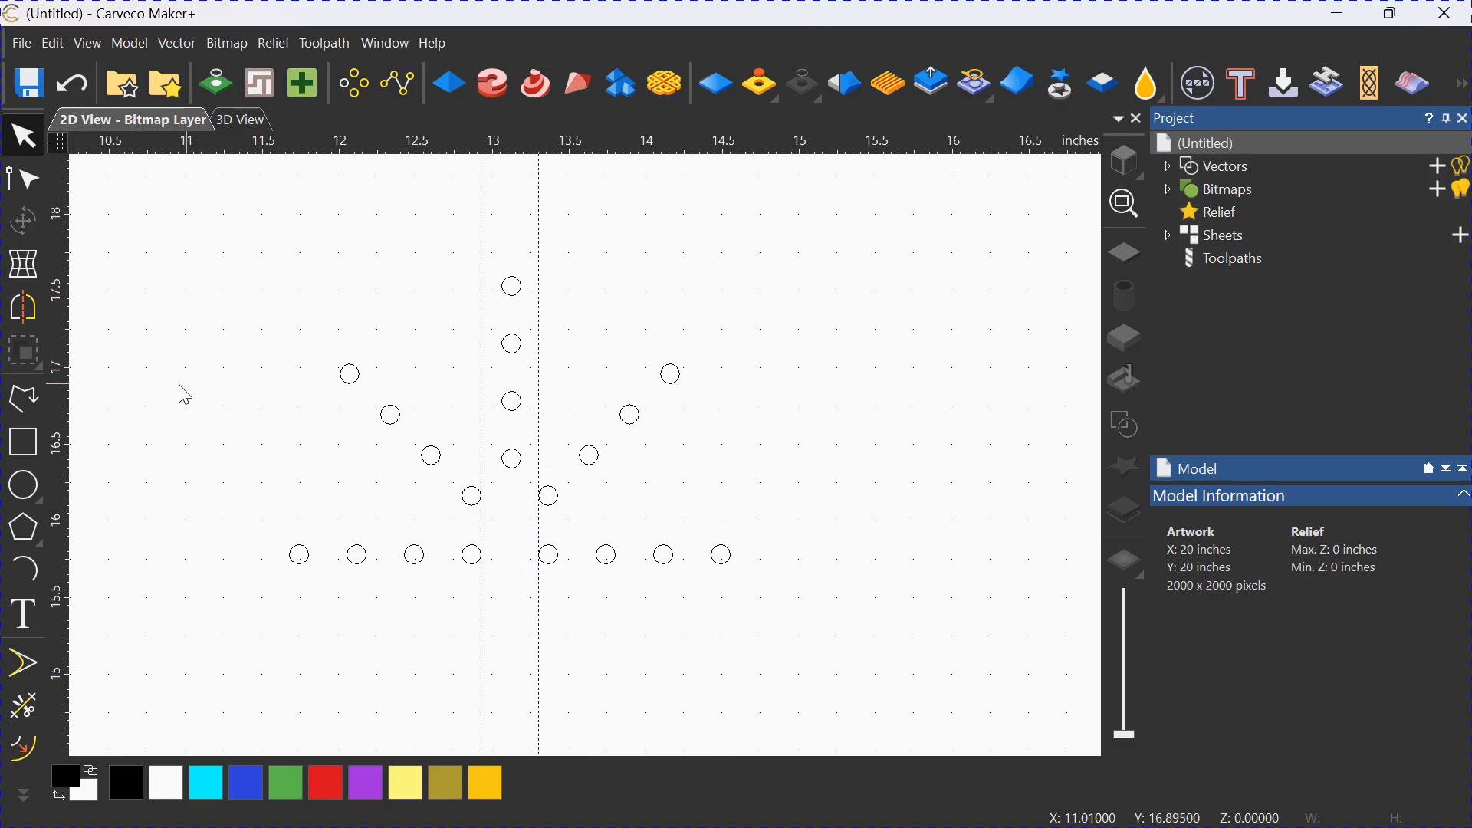
left_click_drag(60, 399, 48, 356)
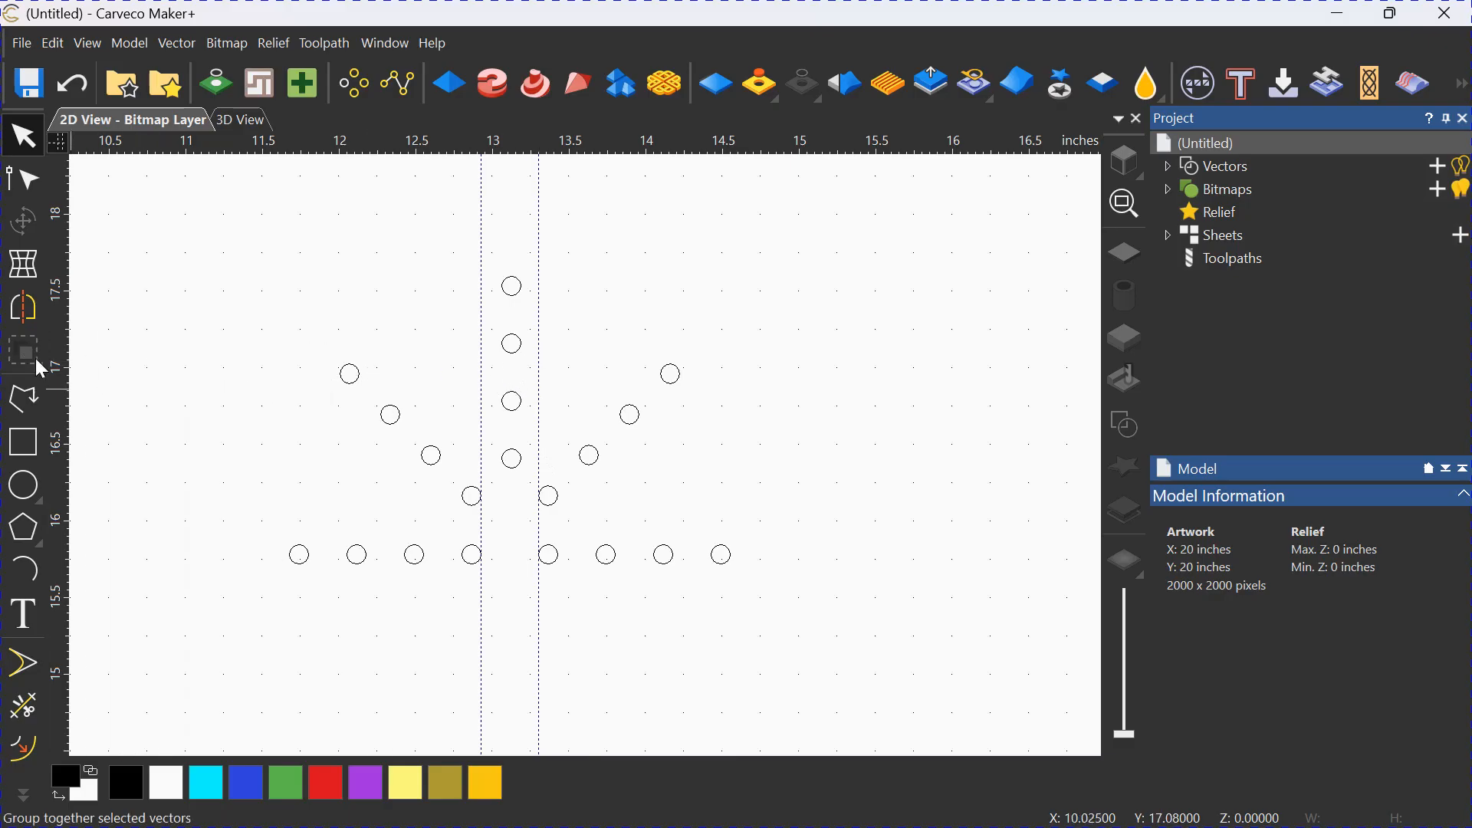
Insert a third vertical guideline midway between the two existing ones, using a relative offset from the left guideline.
right_click(482, 372)
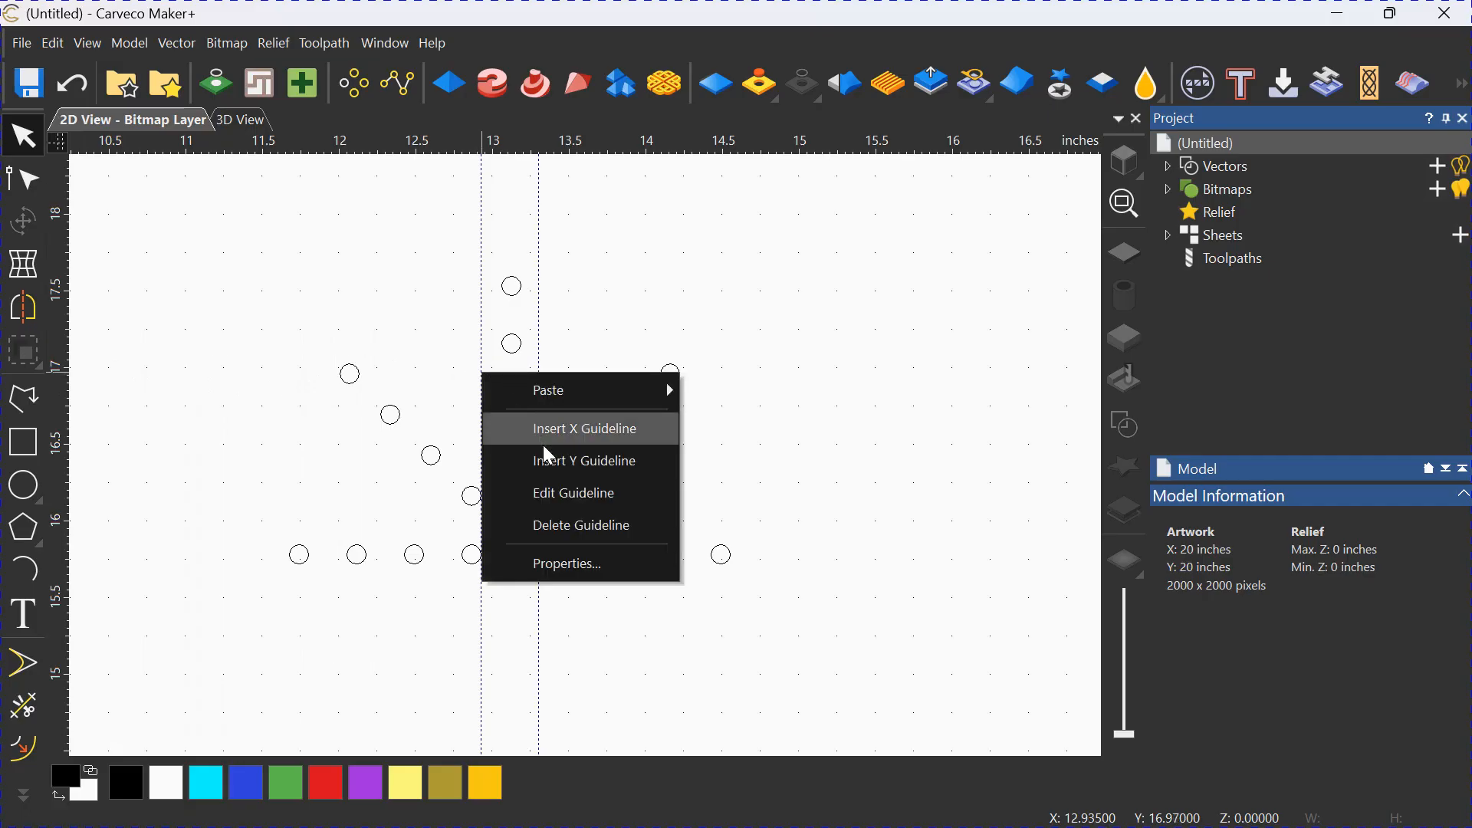
left_click(568, 493)
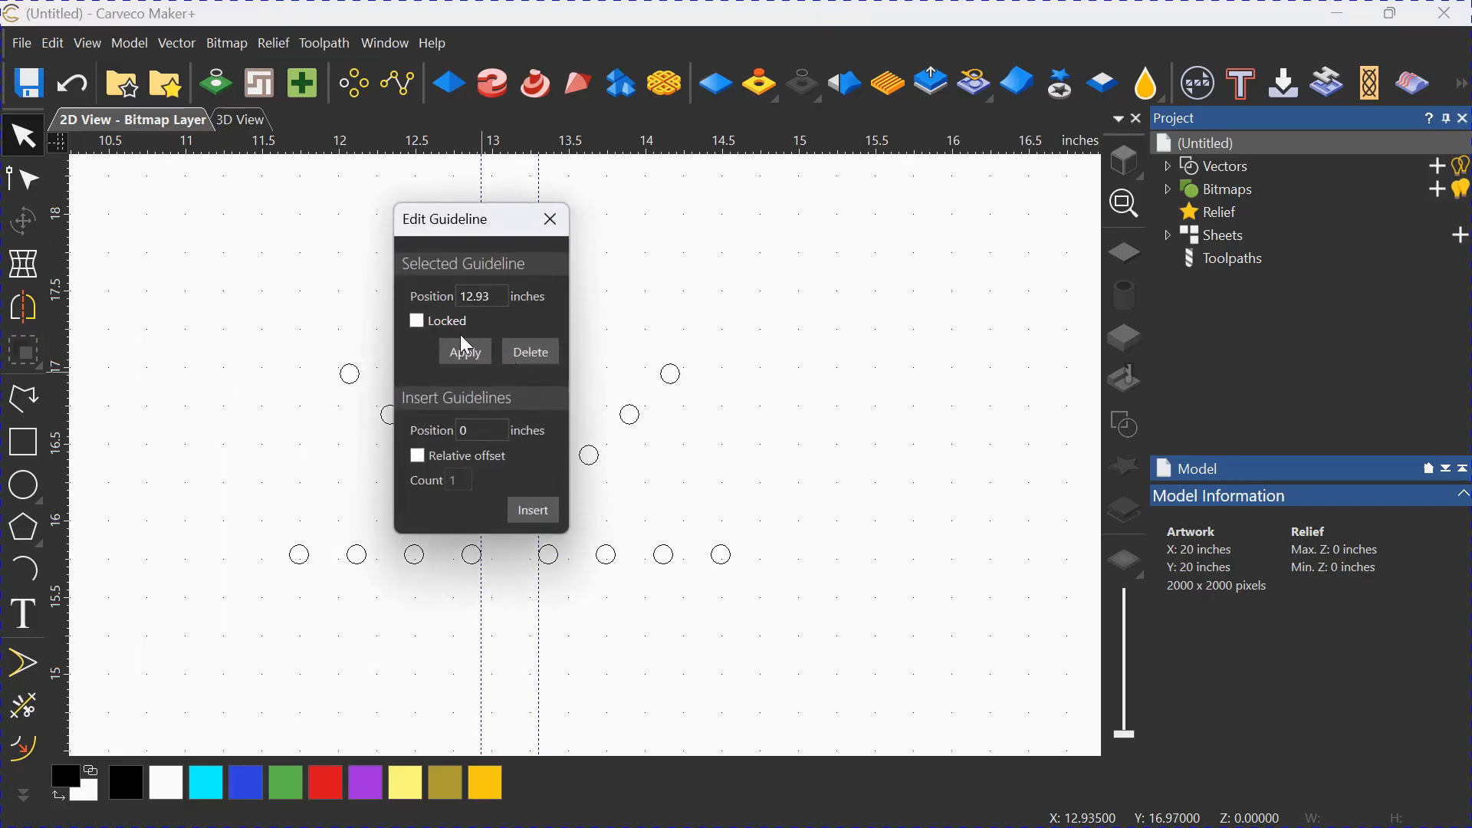
left_click(417, 455)
left_click(541, 516)
left_click(563, 226)
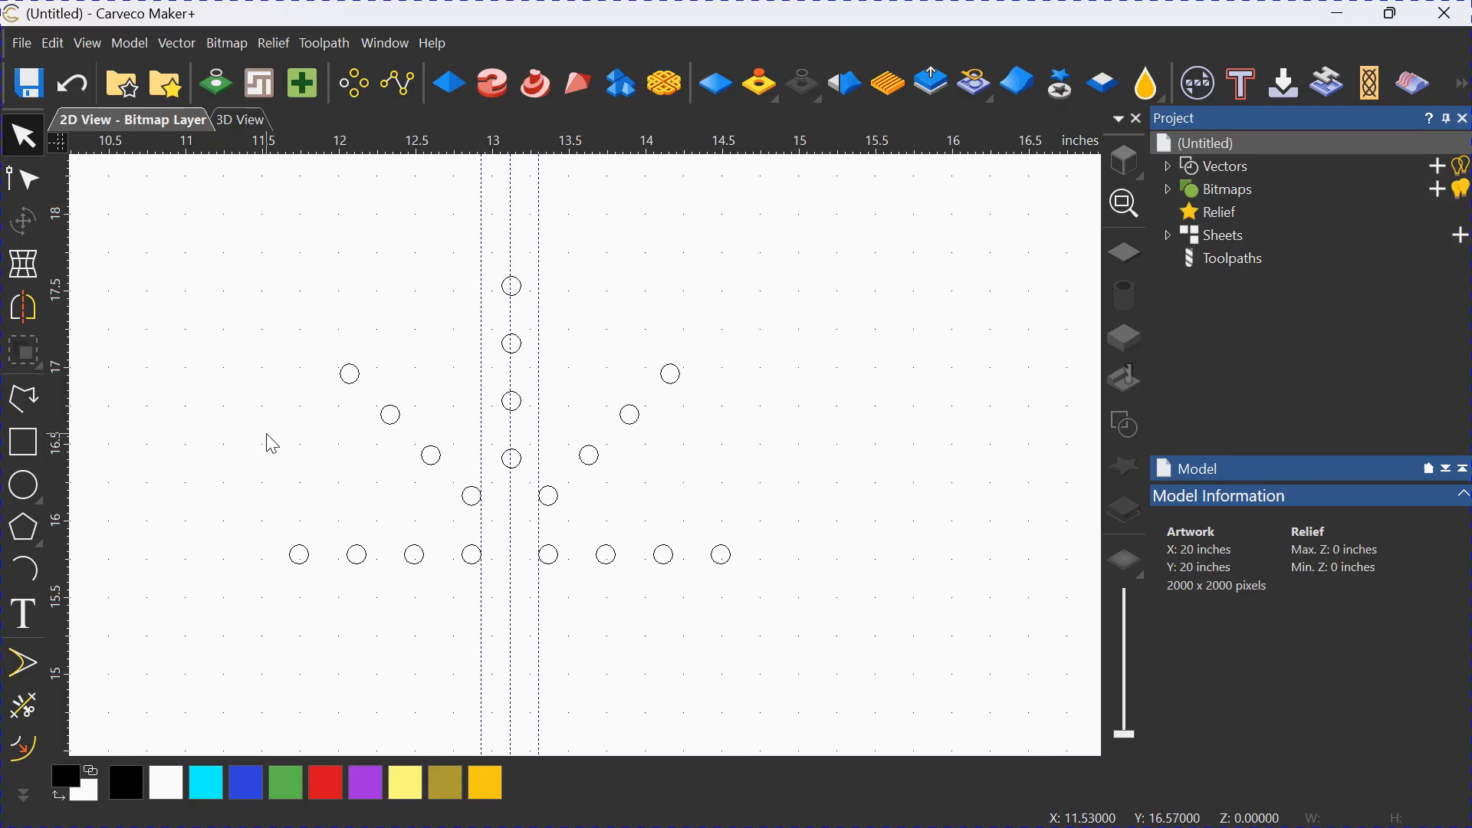
Move the vertical line of four circles so its centre snaps onto the middle guideline, keeping it between the diagonals.
left_click(513, 402)
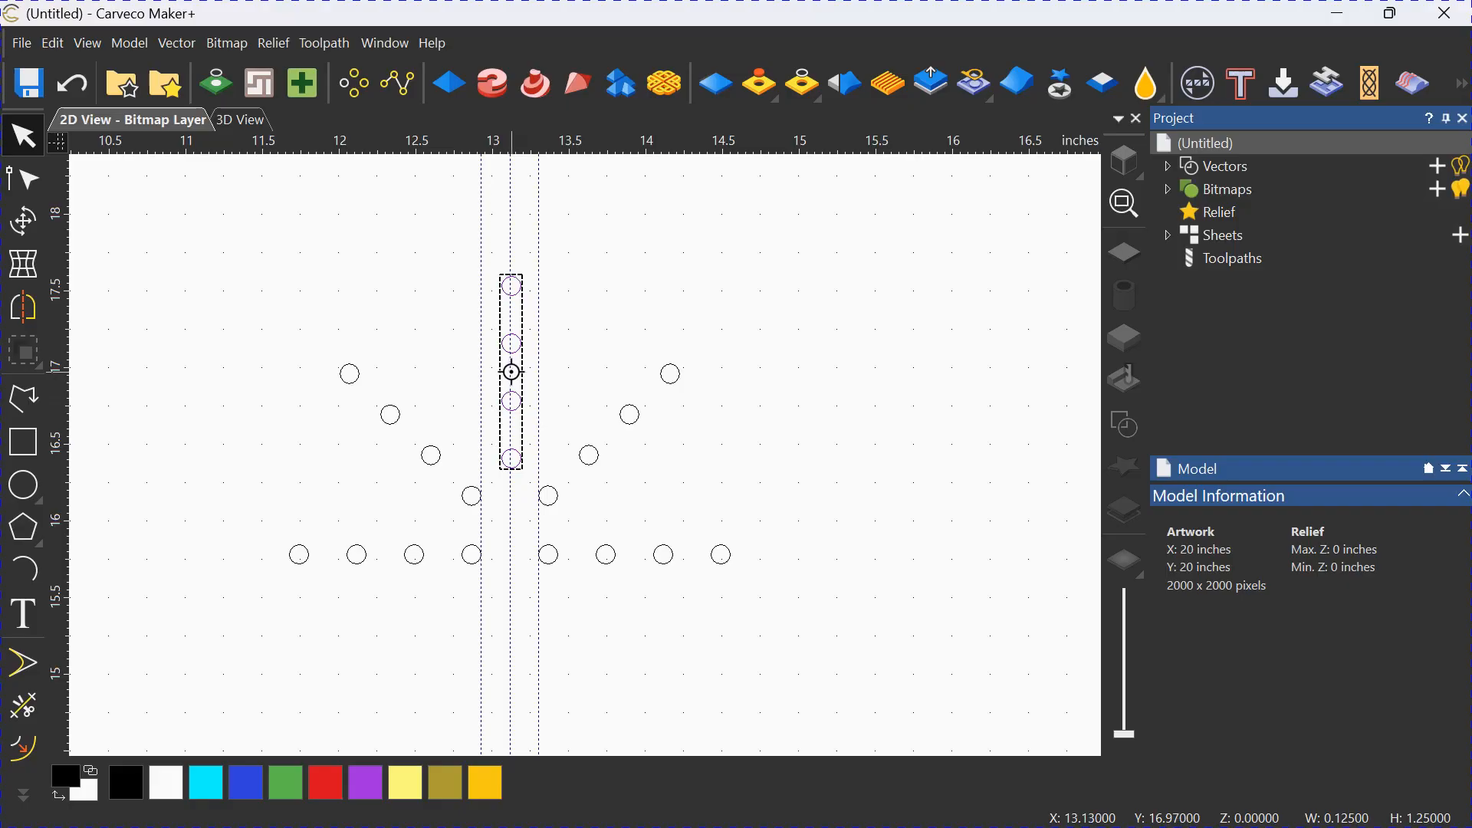
left_click_drag(511, 372, 751, 328)
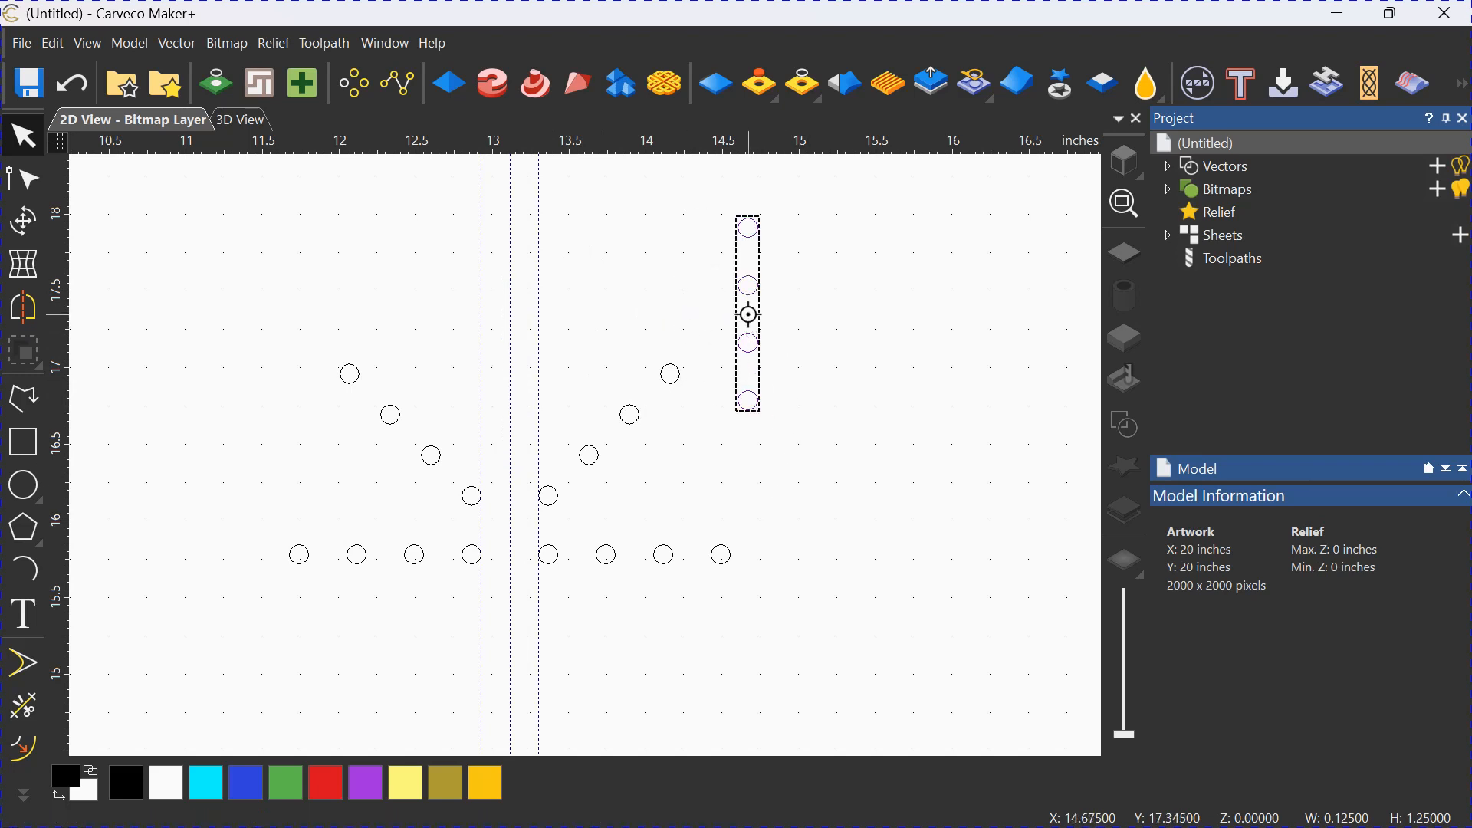
left_click_drag(748, 314, 510, 372)
left_click(613, 515)
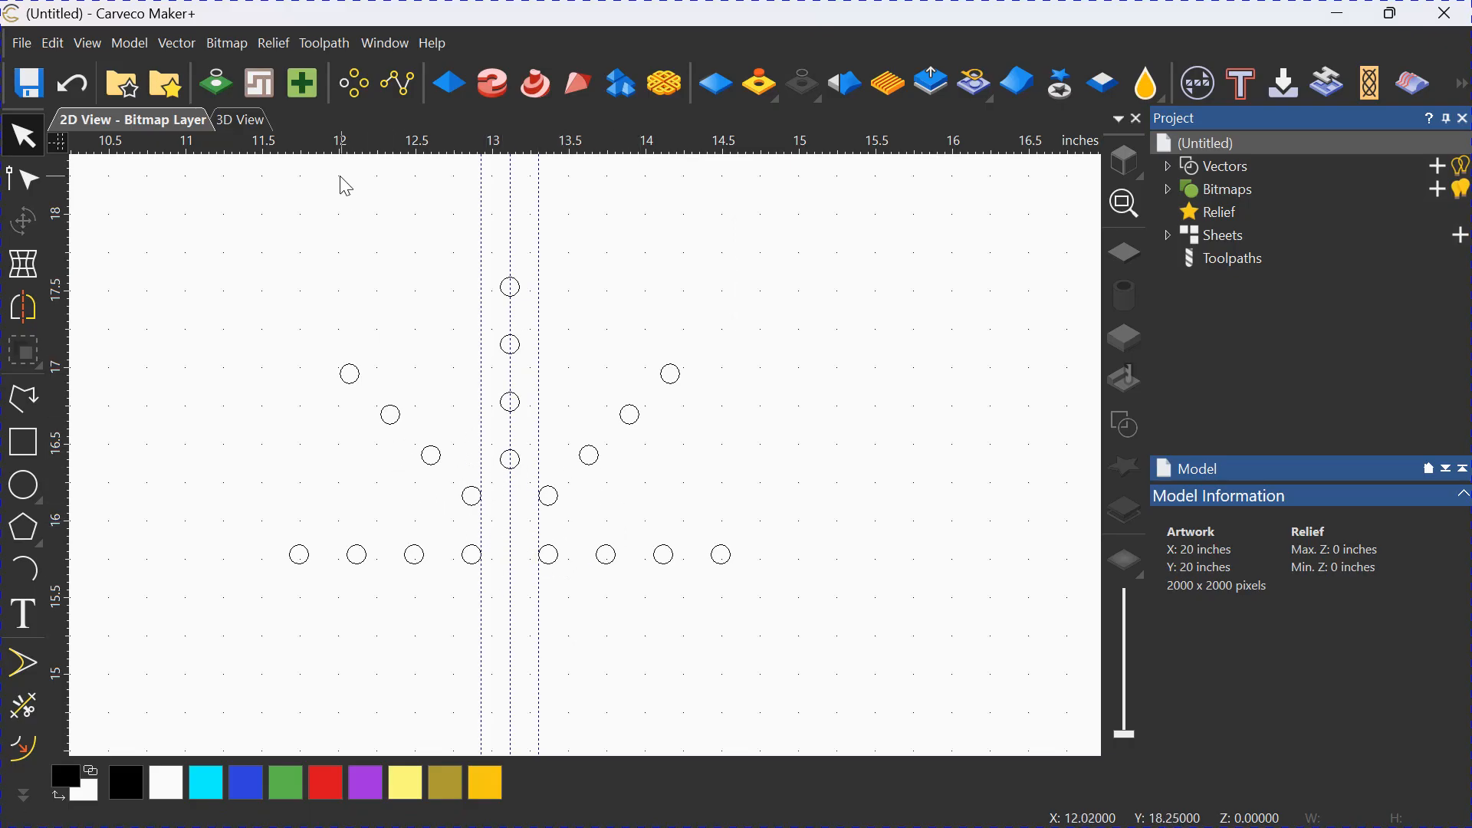
Delete all guidelines and place a horizontal guideline along the top edge of the circle row at about Y 15.8425.
left_click(89, 44)
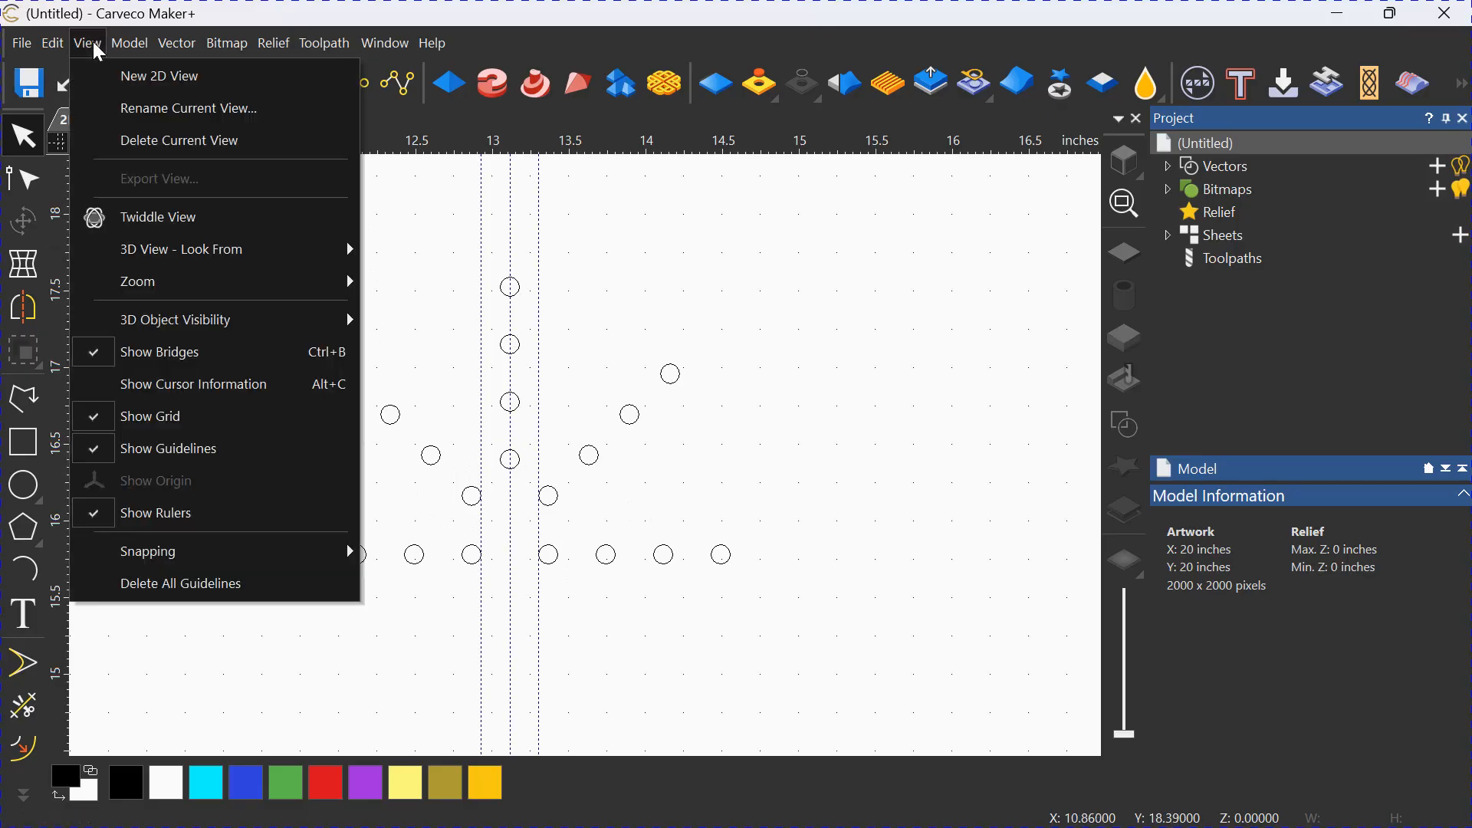
left_click(205, 591)
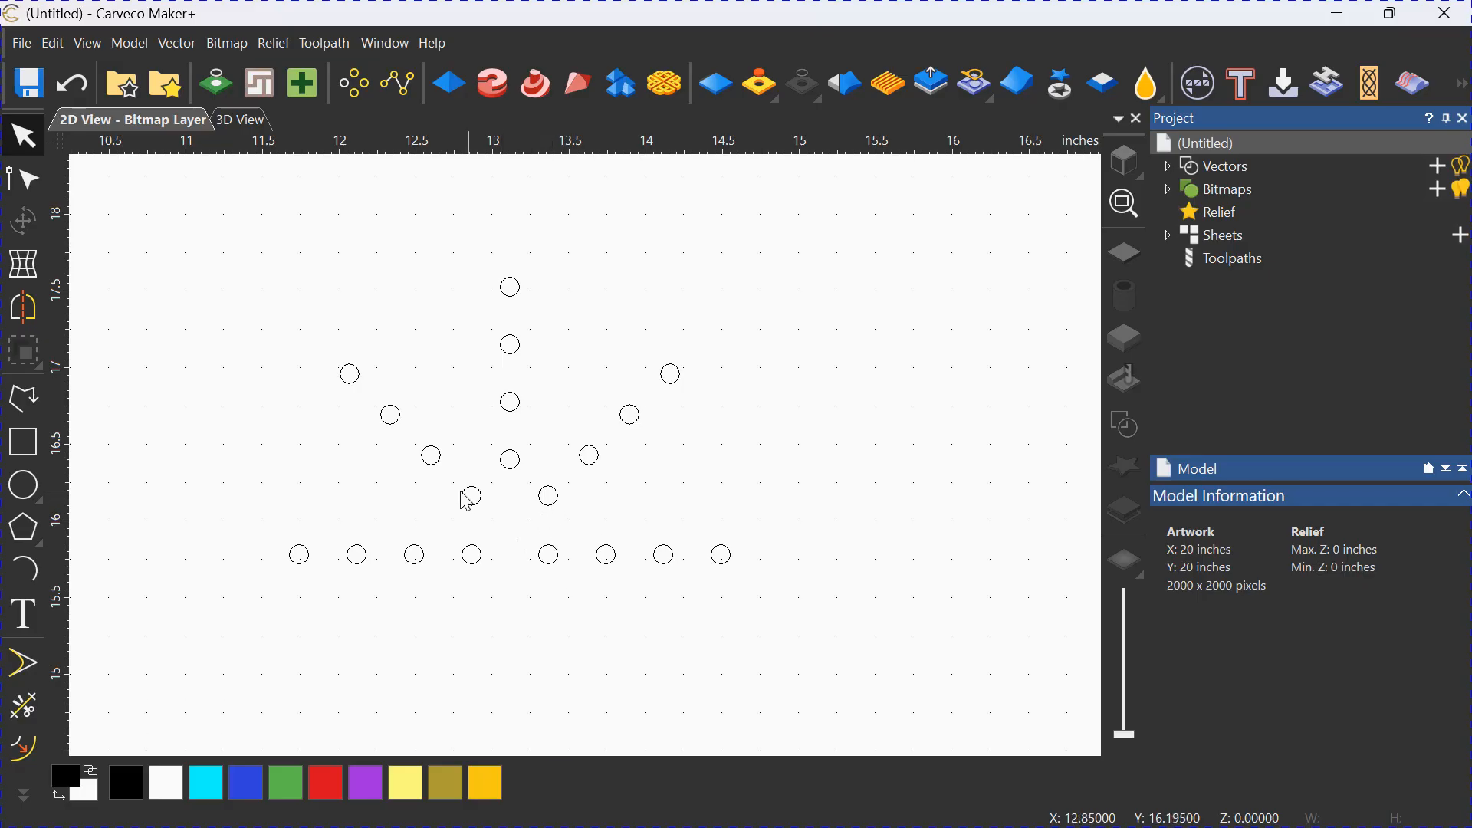
left_click_drag(536, 150, 545, 546)
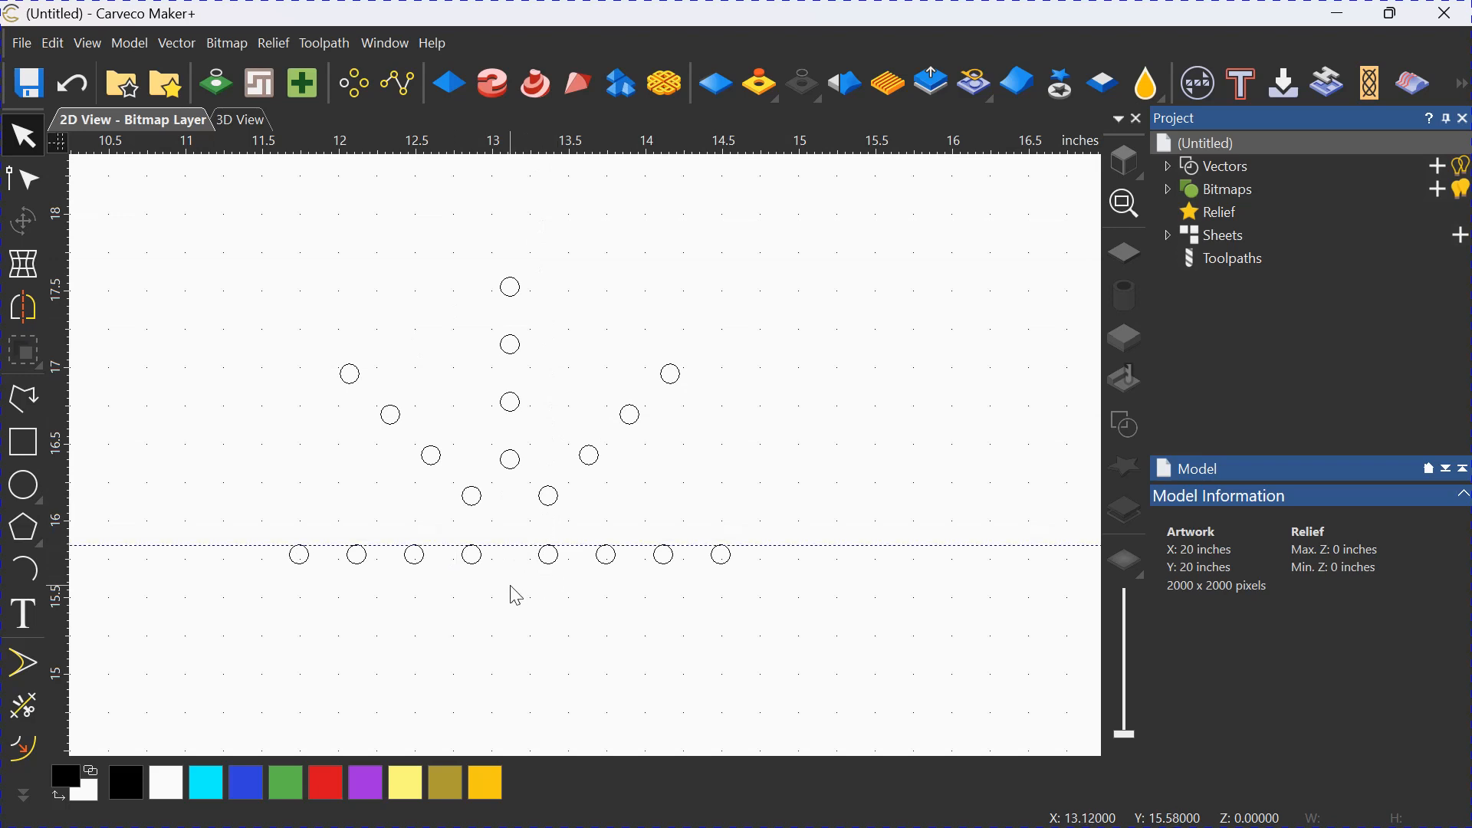
Insert one more horizontal guideline at a relative offset of 0.25 inch above the row's guideline.
right_click(514, 545)
left_click(609, 662)
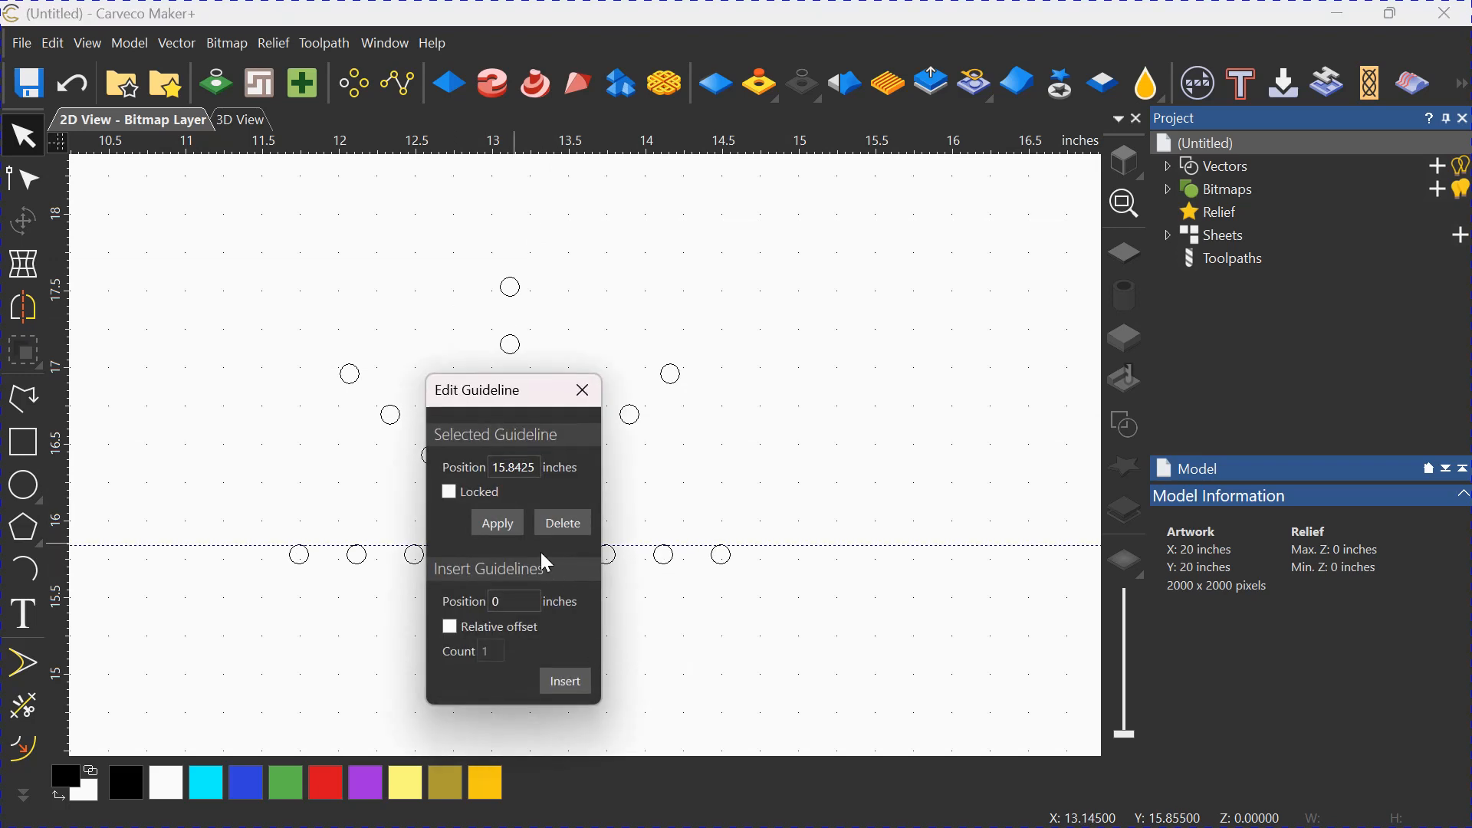
left_click(455, 626)
left_click(564, 681)
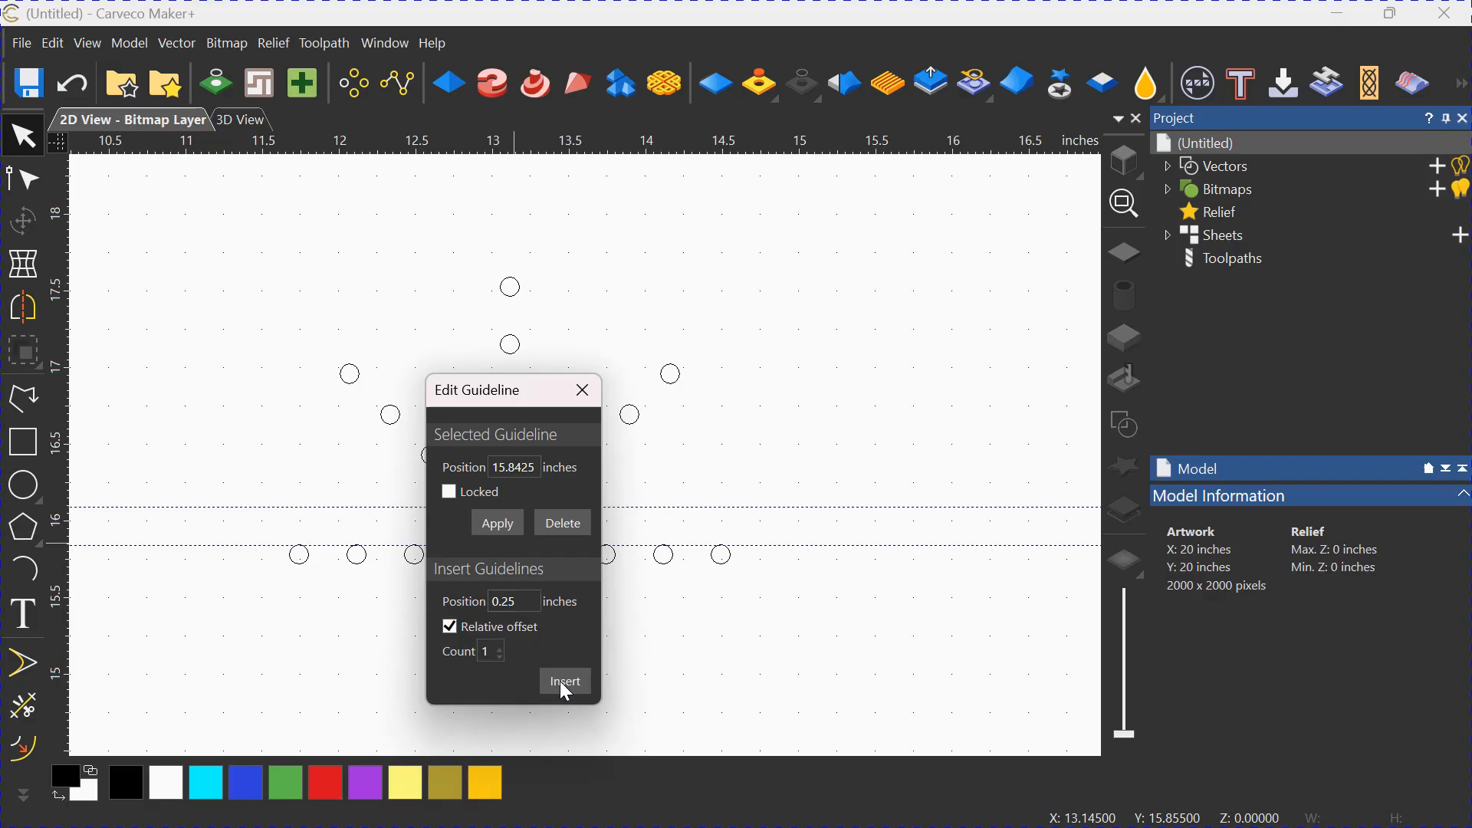
left_click(584, 393)
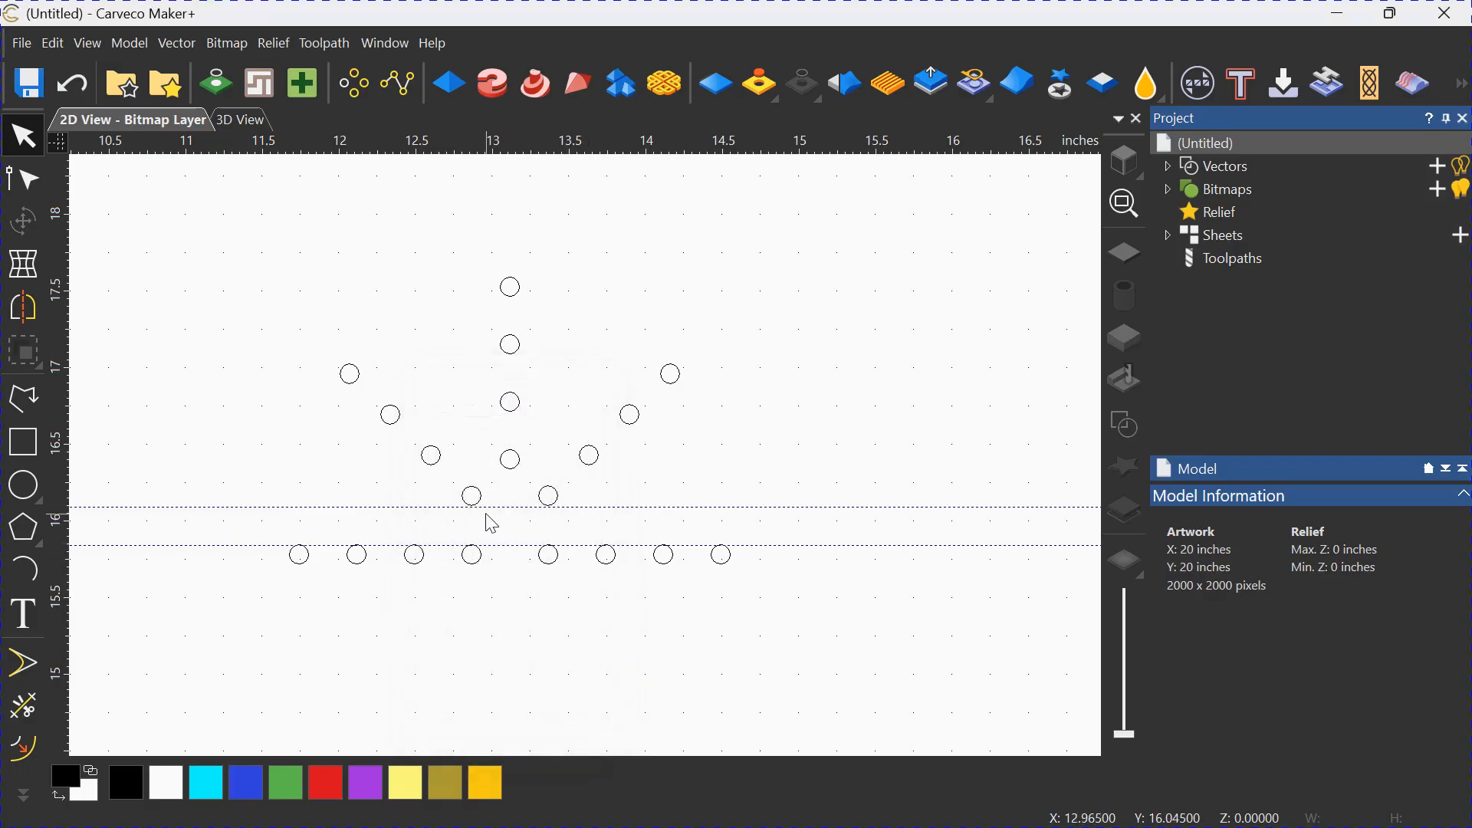
Move the two selected diagonal groups together so their lowest circles' bottom edges rest on the upper horizontal guideline.
left_click(548, 497)
scroll(550, 503, "up", 3)
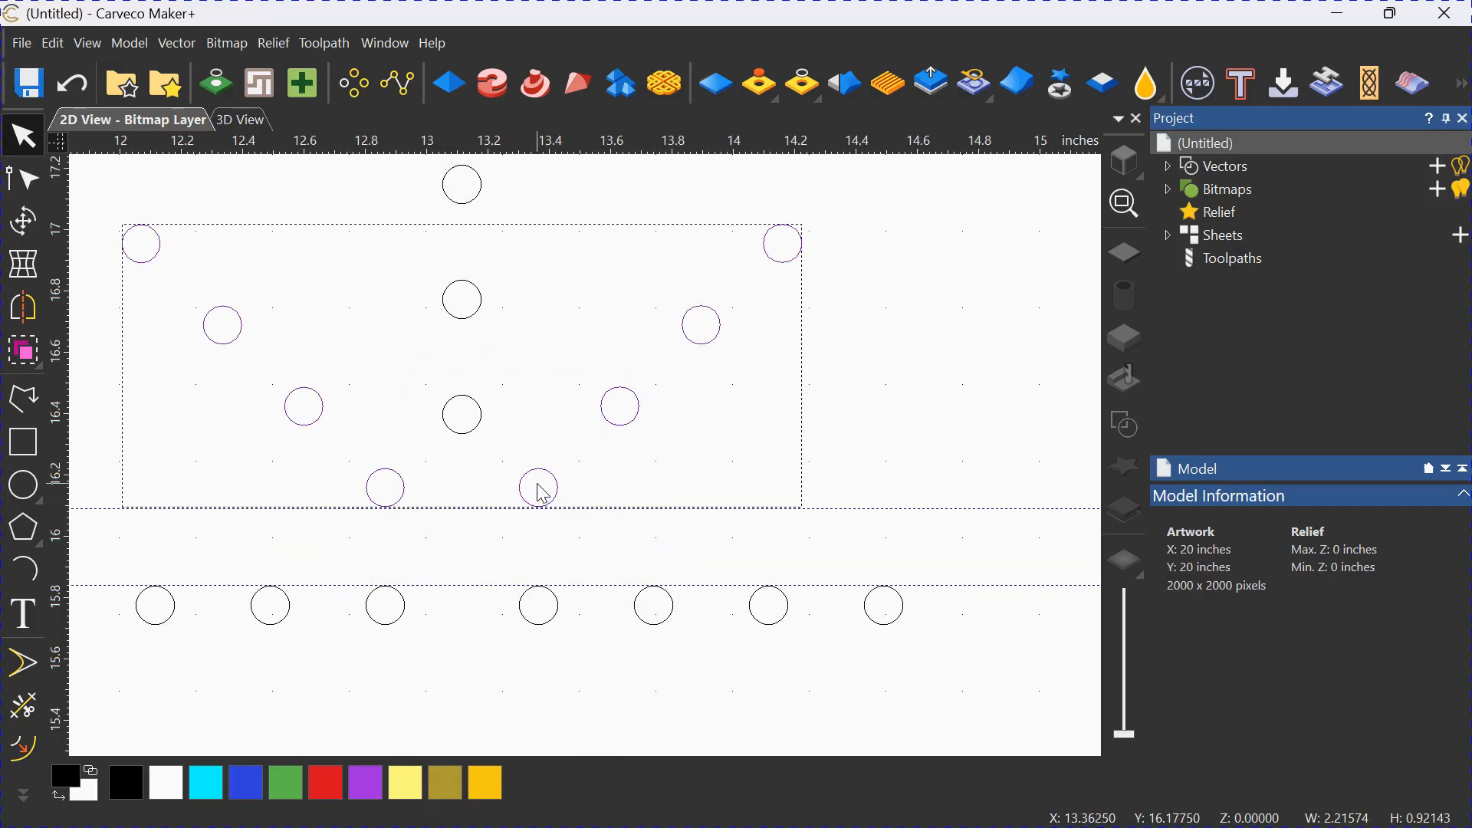
scroll(536, 487, "up", 4)
left_click_drag(557, 585, 555, 591)
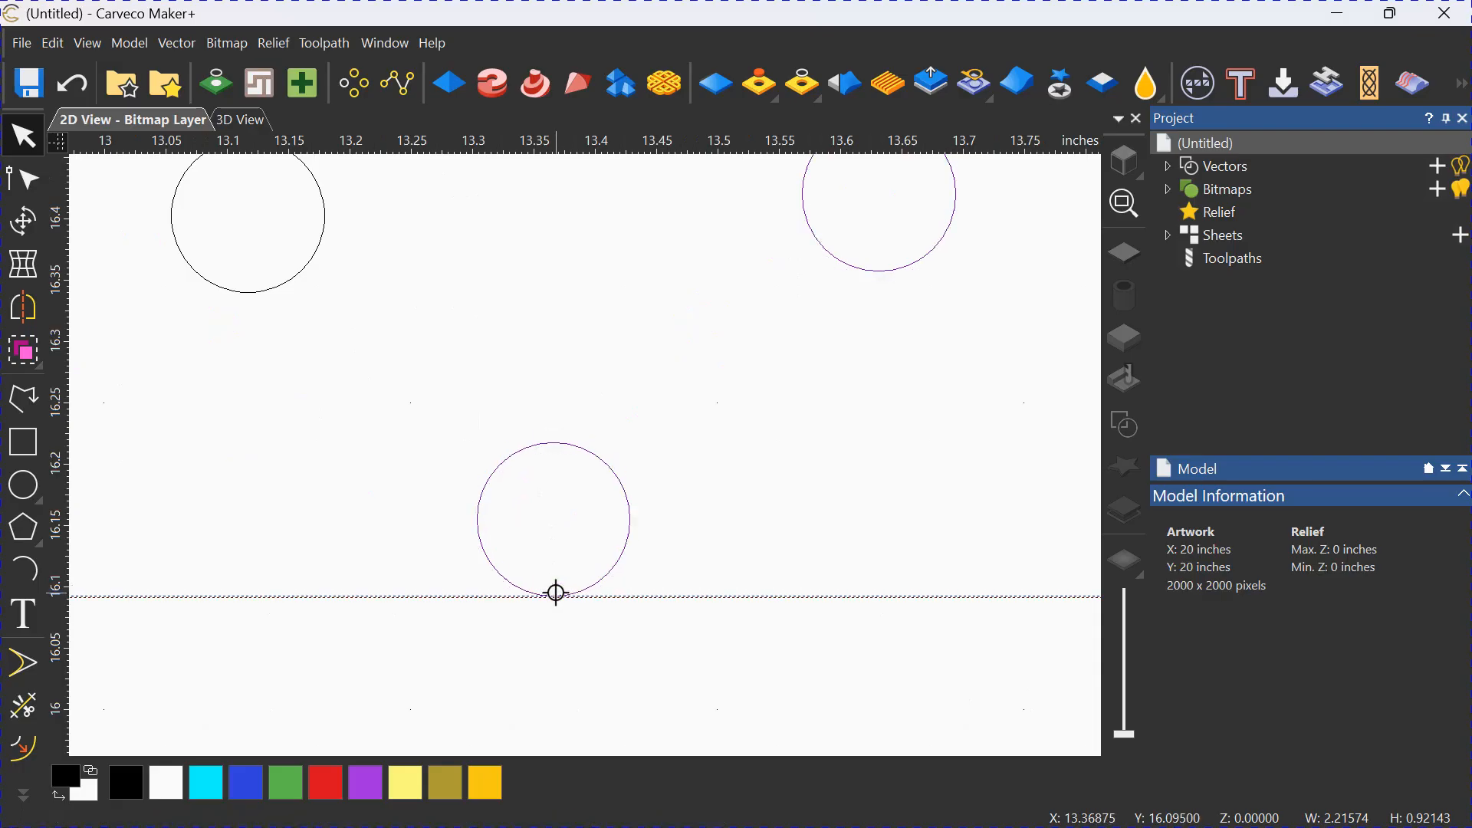
Deselect the diagonal groups and delete all guidelines from the 2D view.
scroll(578, 621, "down", 4)
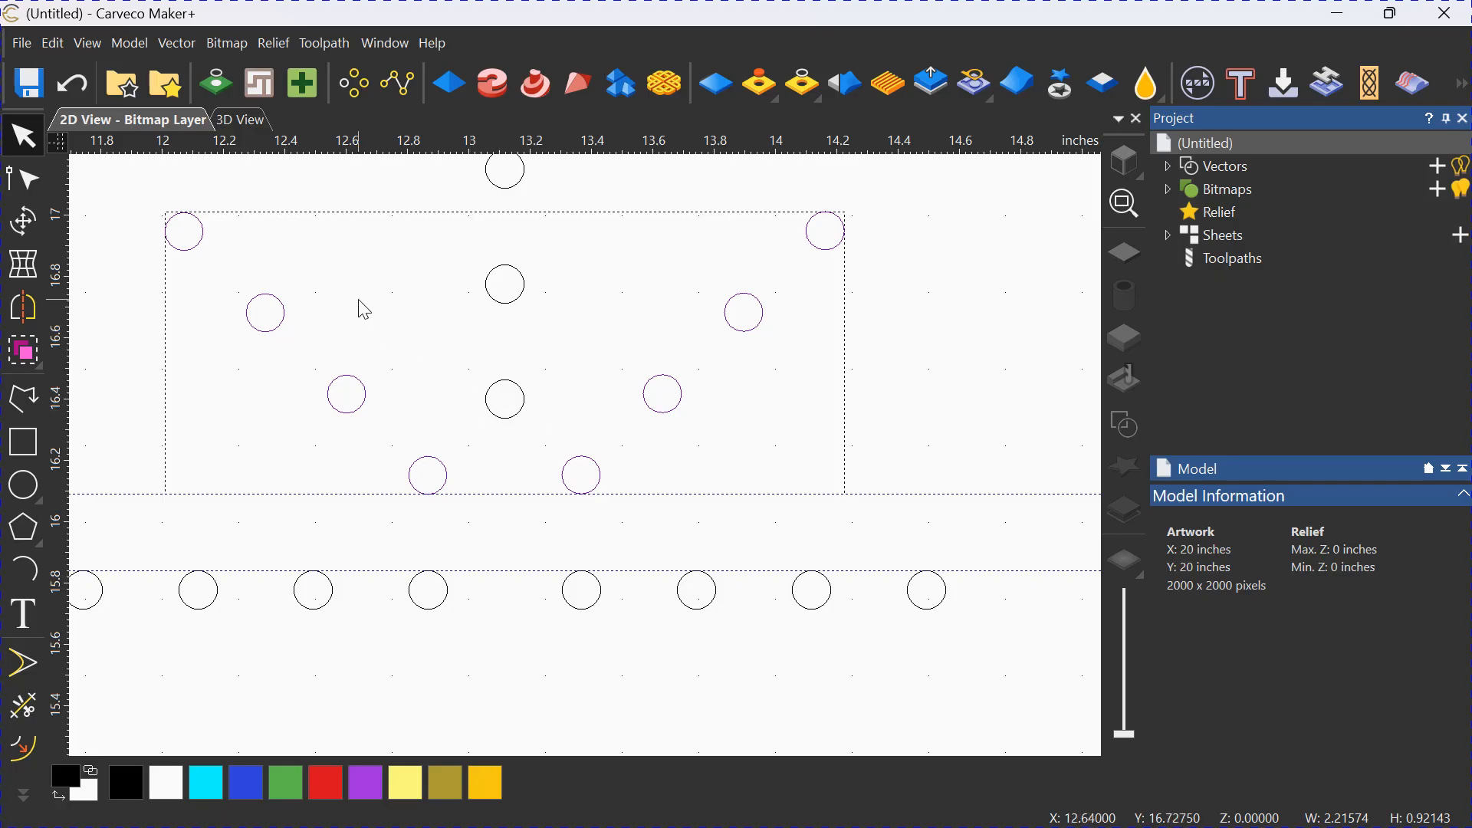
left_click(384, 317)
scroll(414, 381, "down", 3)
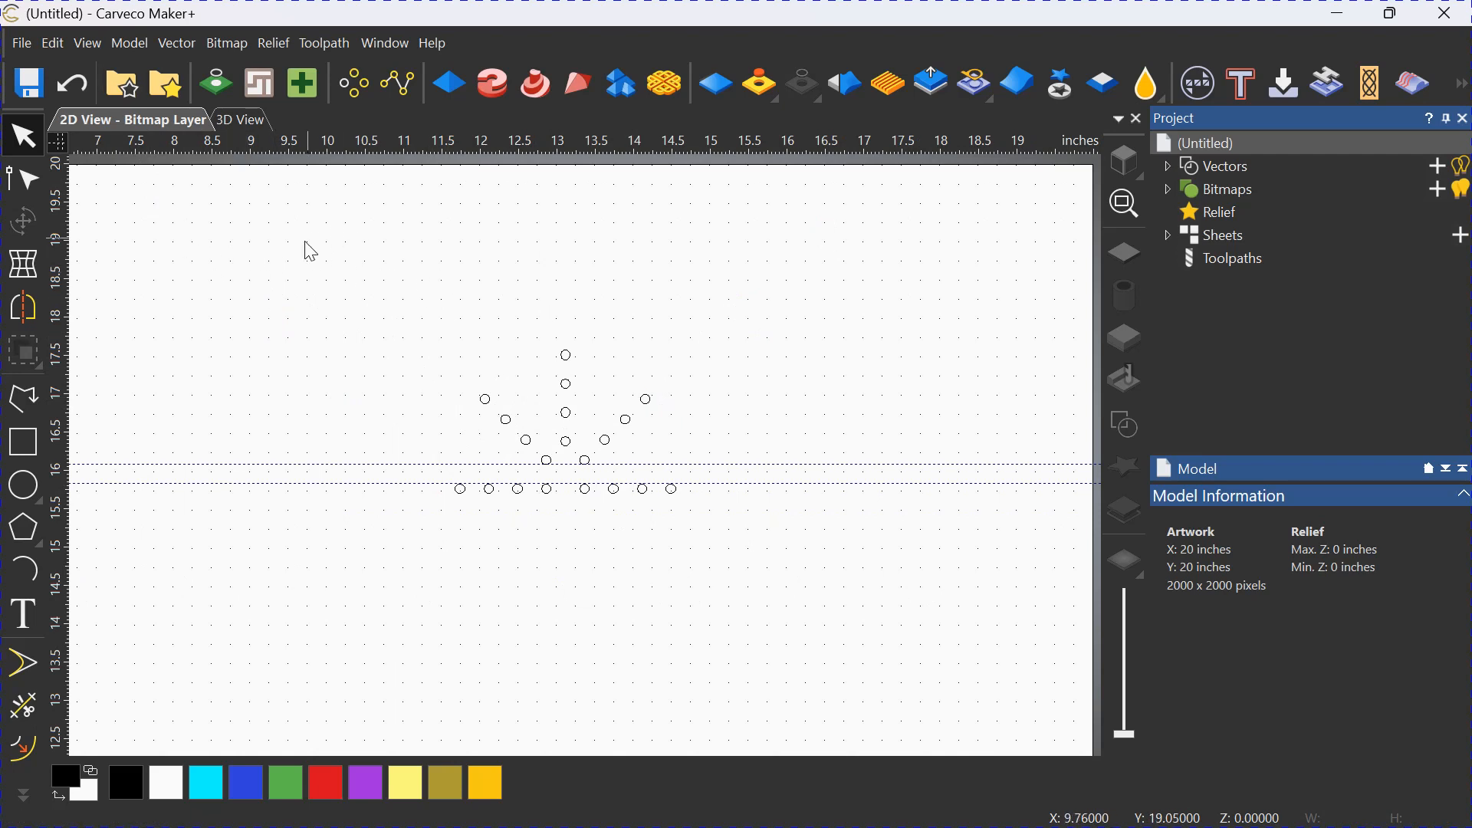
left_click(89, 43)
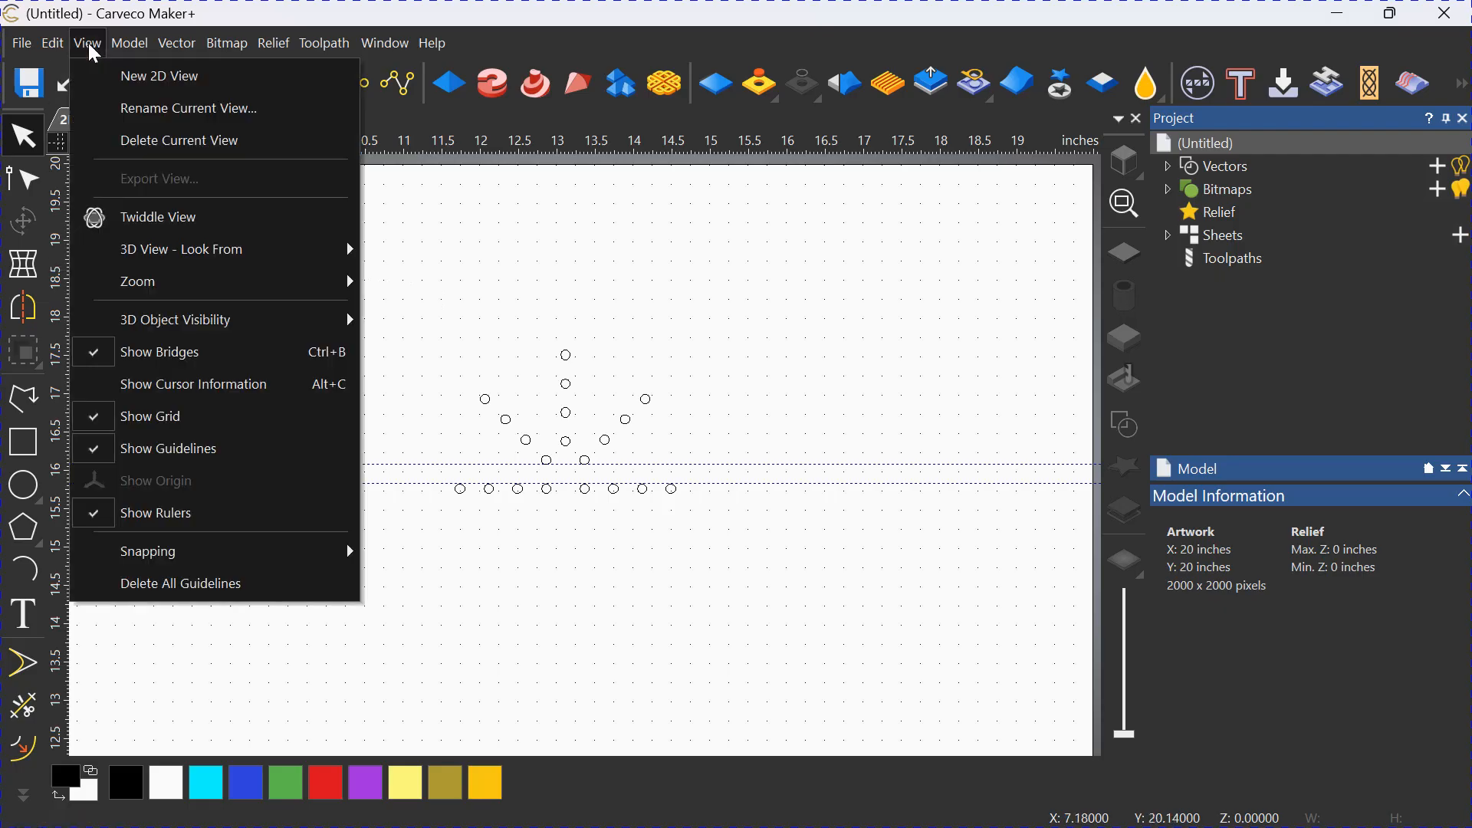
left_click(202, 581)
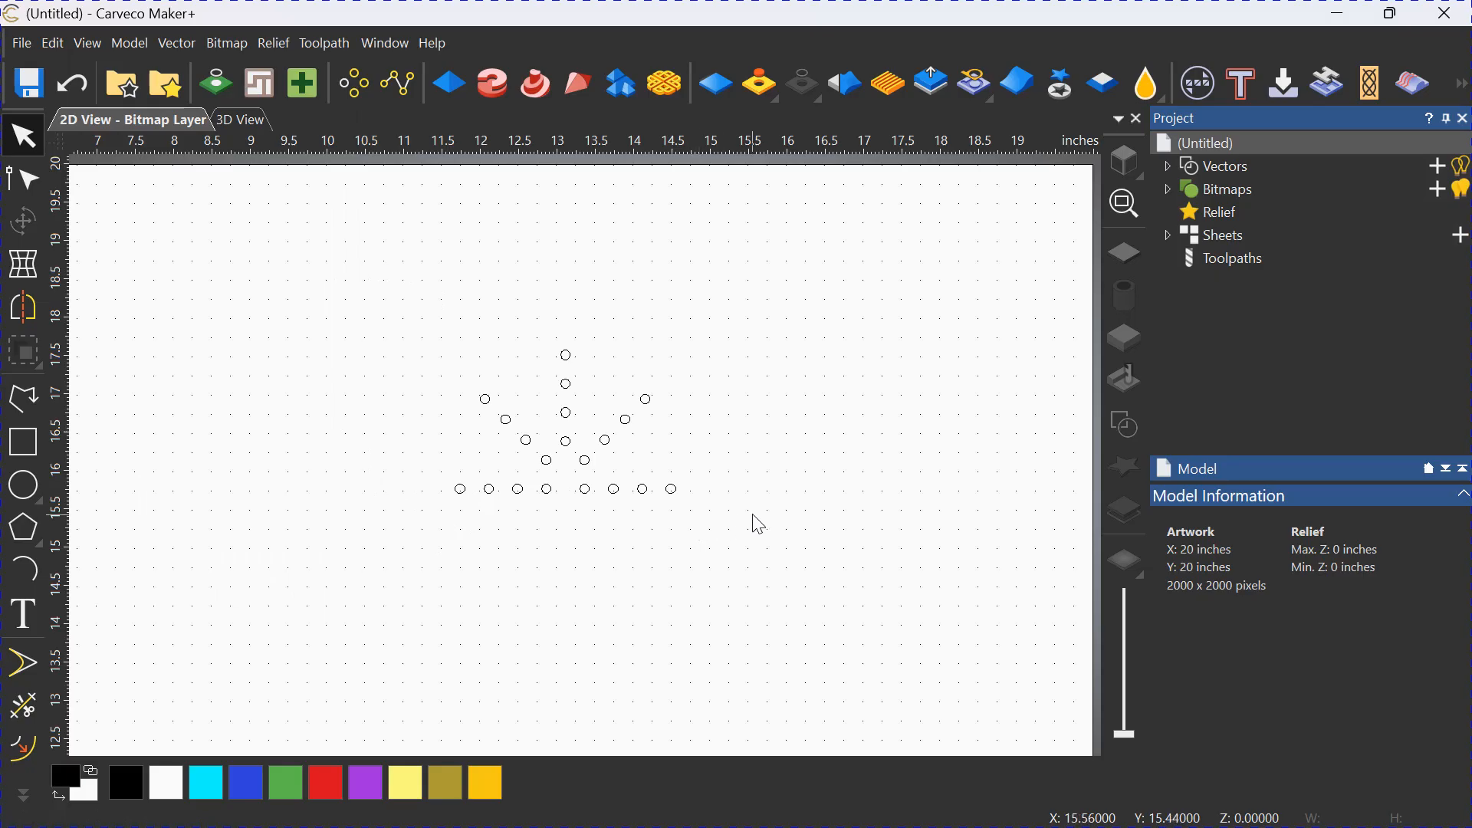
Combine the circle row, both diagonals and the vertical line of circles into a single group.
left_click_drag(756, 517, 379, 337)
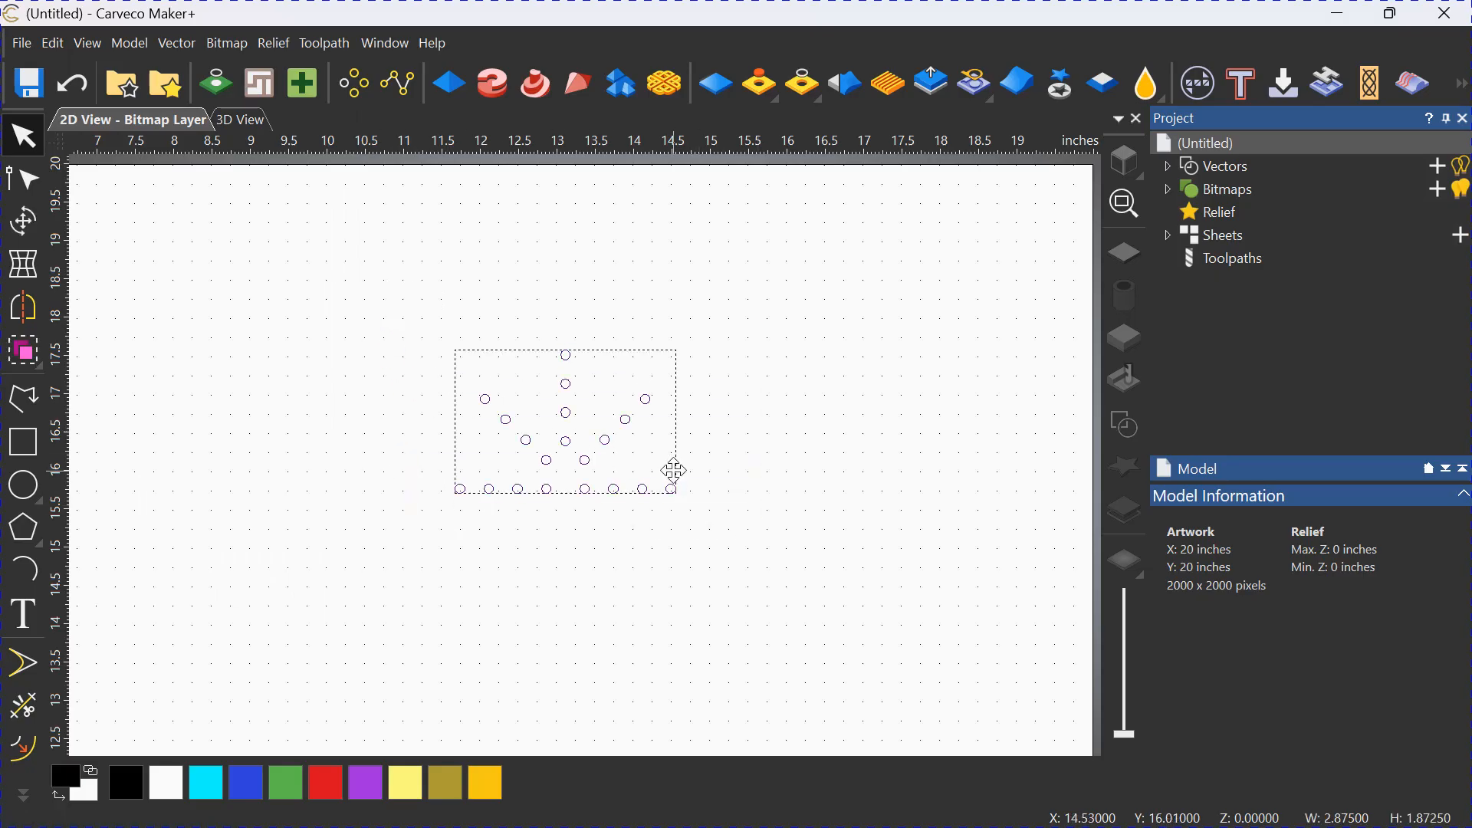
left_click(23, 349)
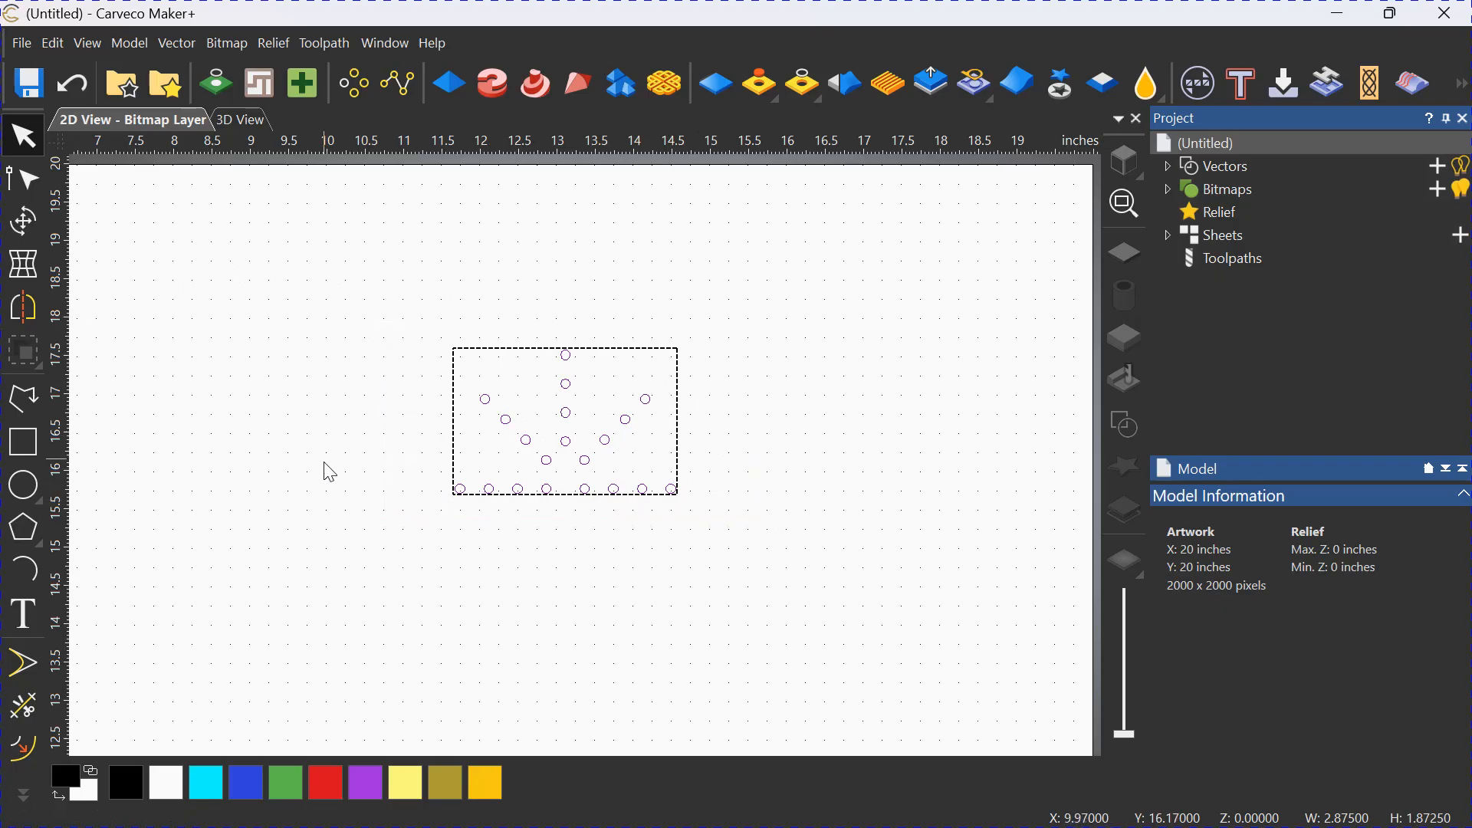
left_click(346, 451)
Mirror the grouped radial pattern horizontally to its left, keeping the original objects as a copy.
scroll(338, 430, "down", 5)
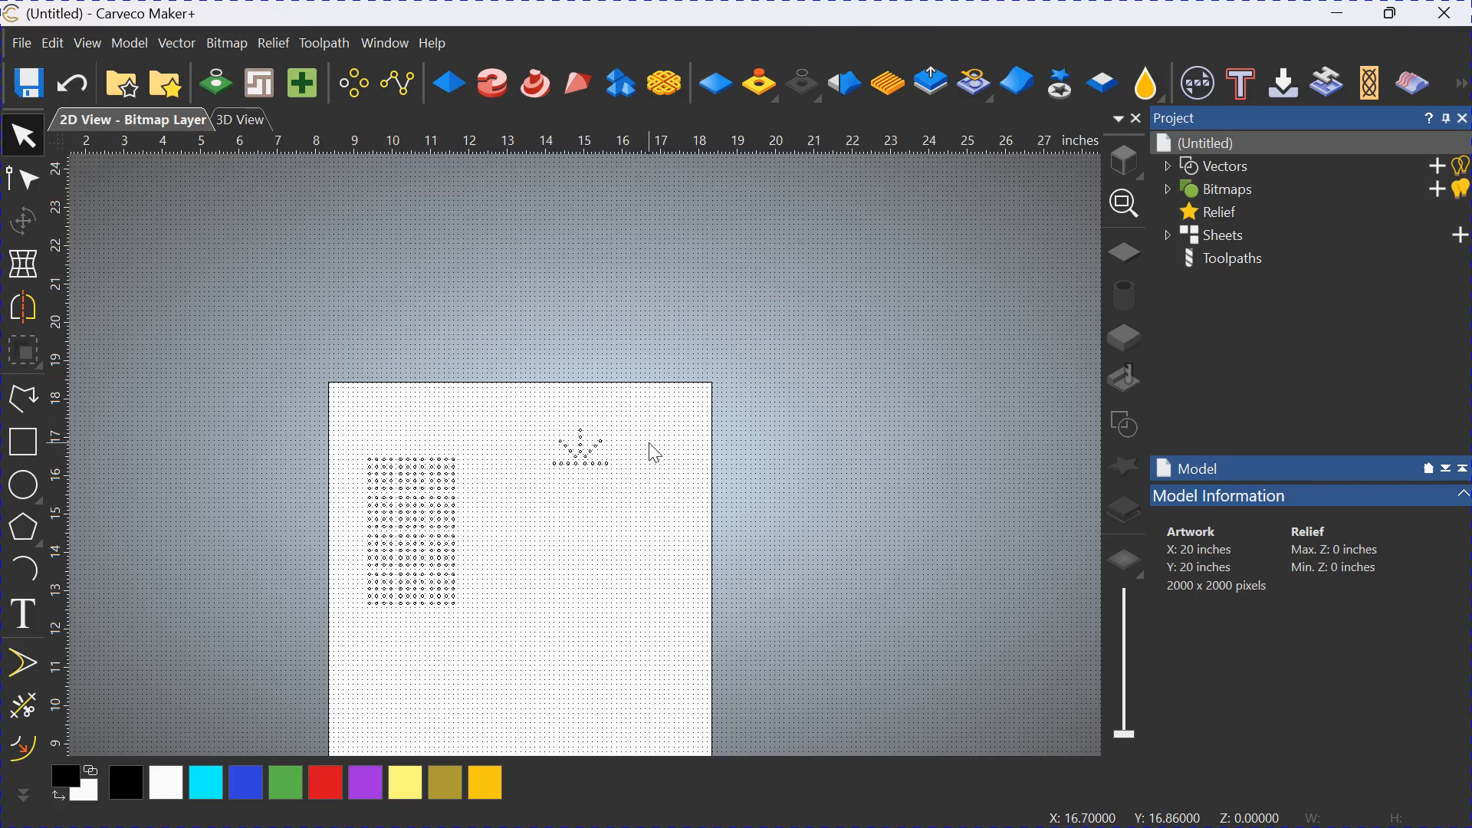
scroll(642, 459, "up", 5)
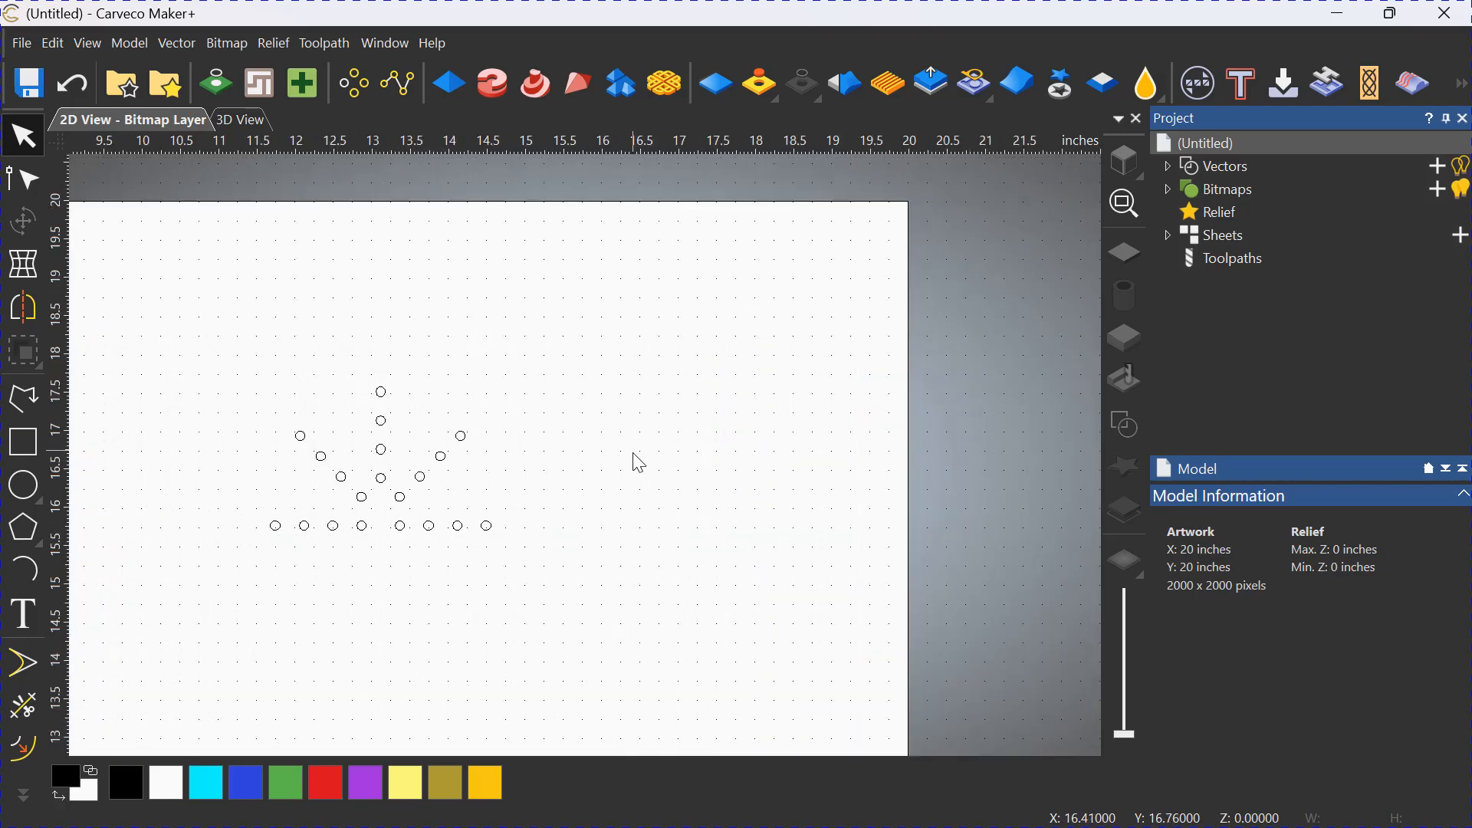
left_click(404, 525)
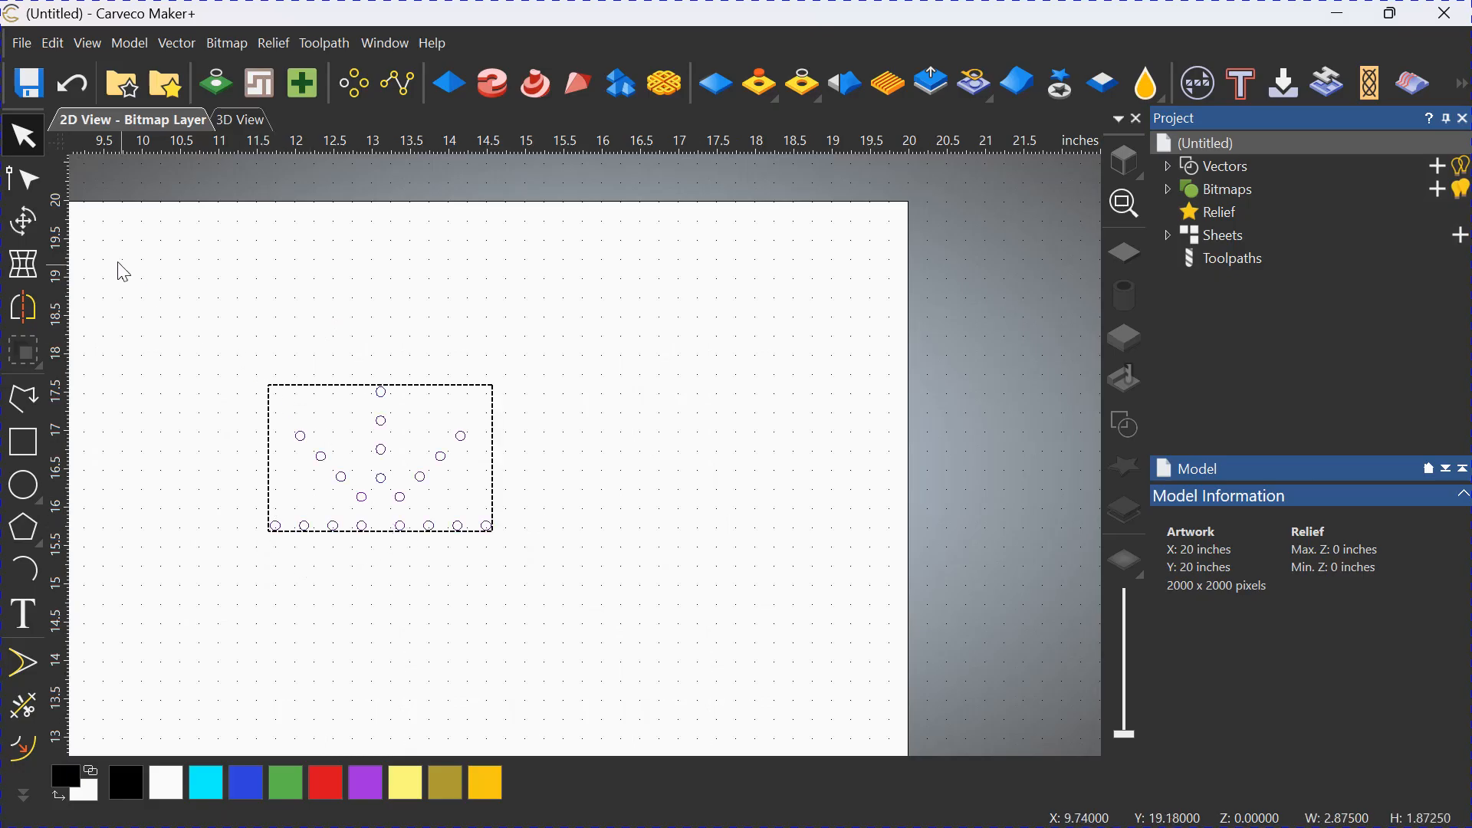
left_click(24, 308)
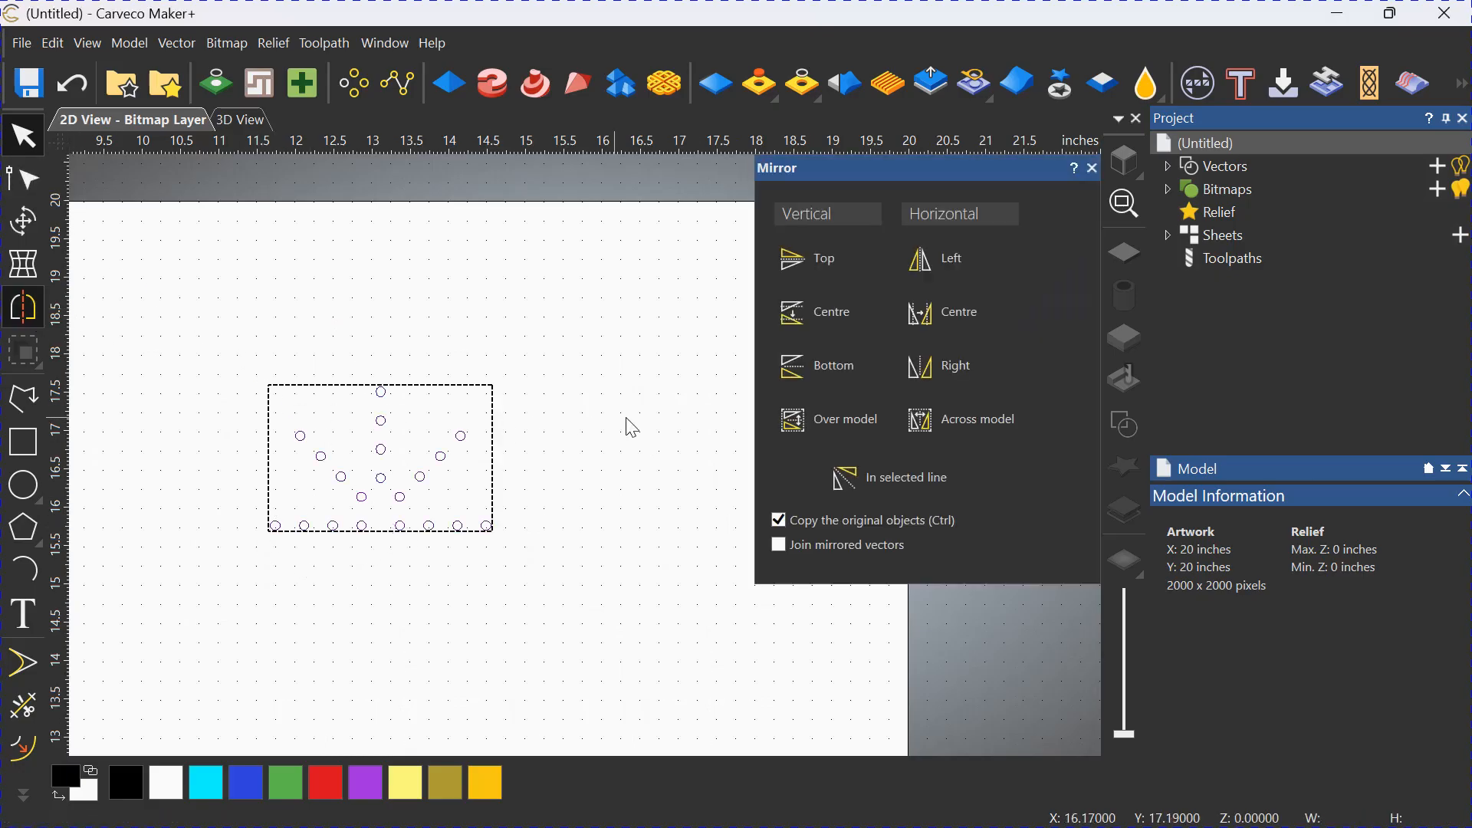
left_click(934, 259)
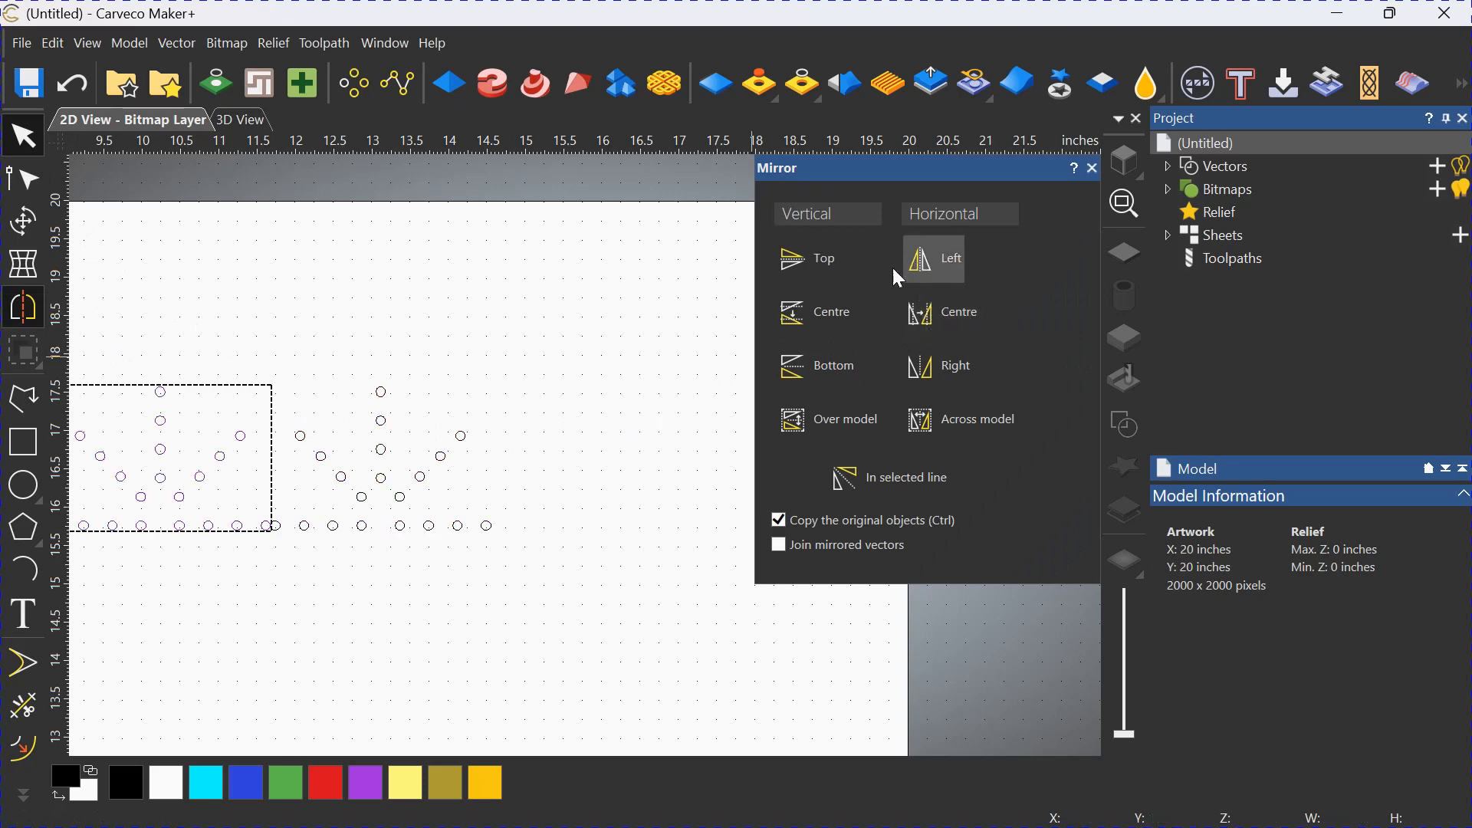
scroll(613, 475, "down", 2)
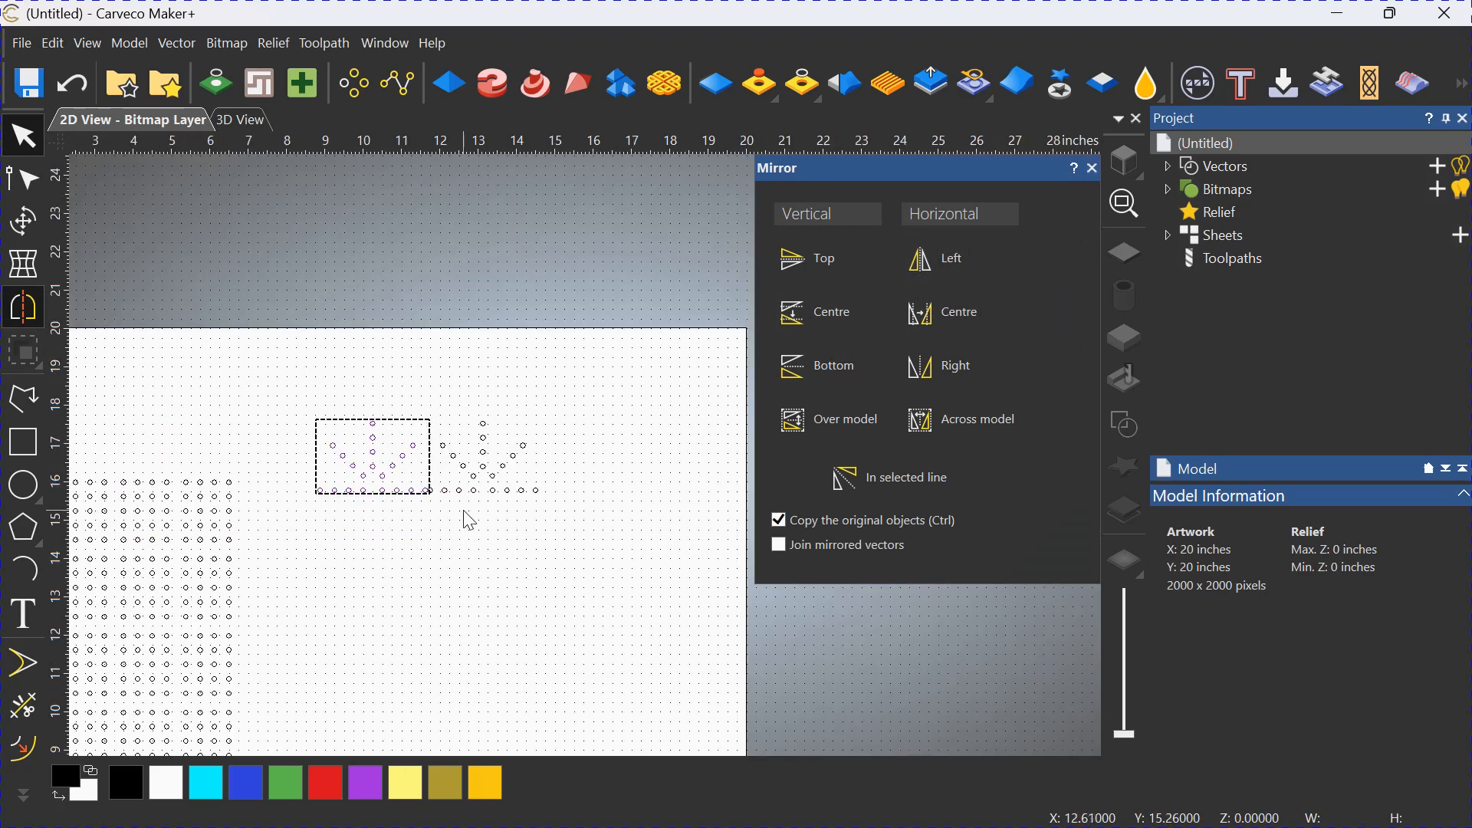
left_click(1094, 168)
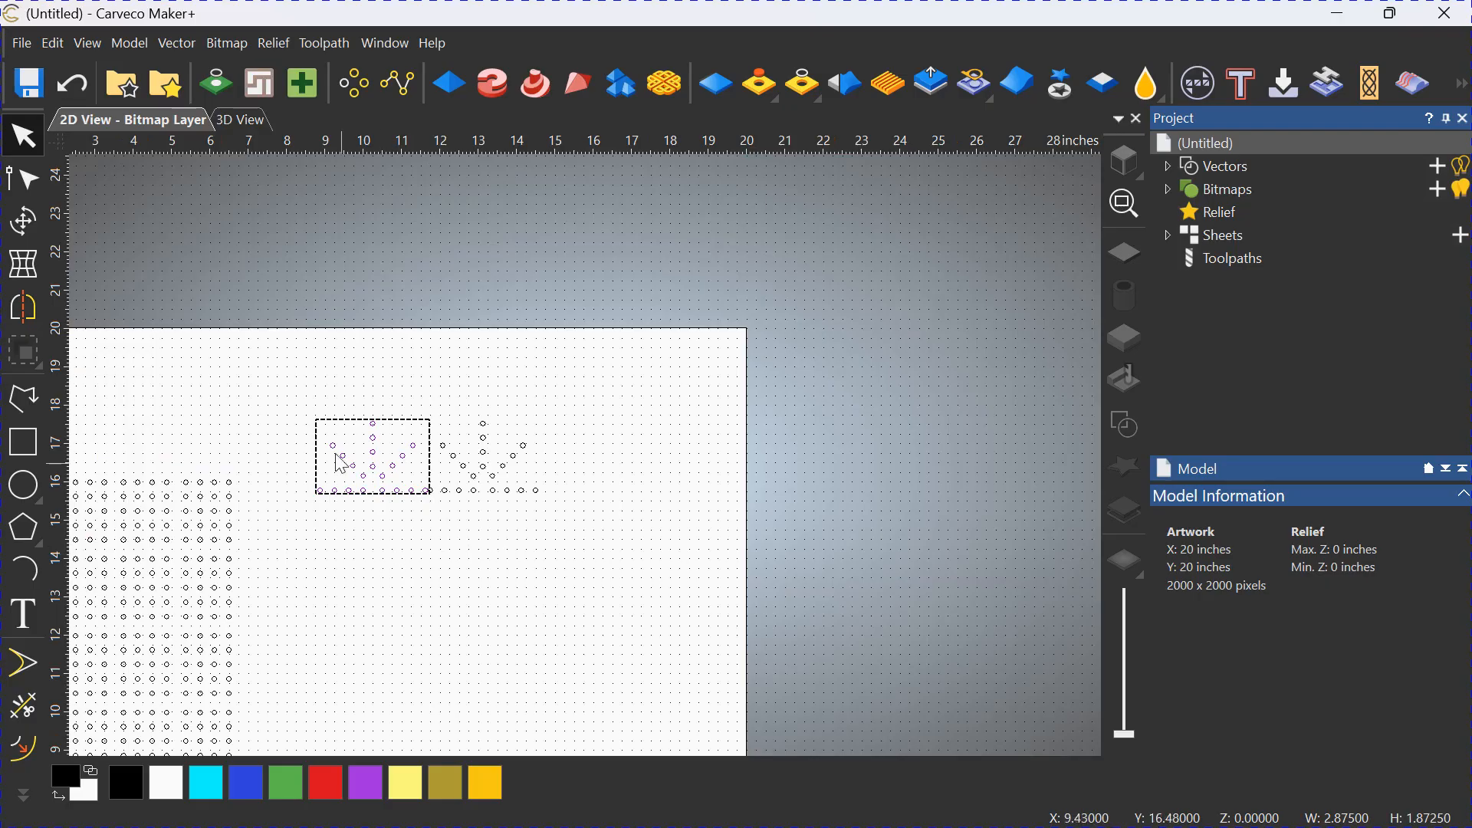
Rotate the mirrored copy of the radial pattern 180 degrees anticlockwise.
left_click(24, 223)
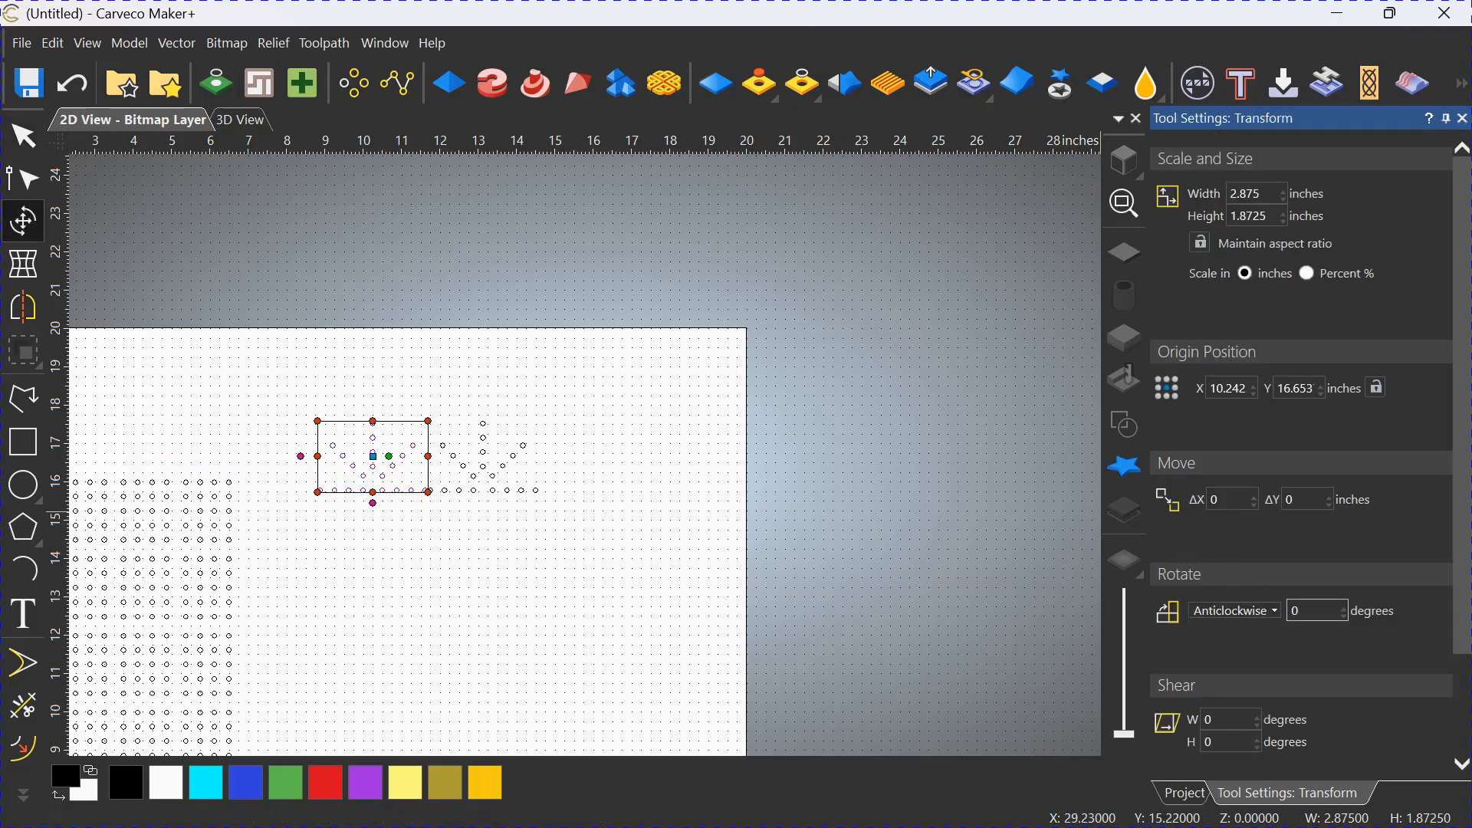
left_click(1290, 611)
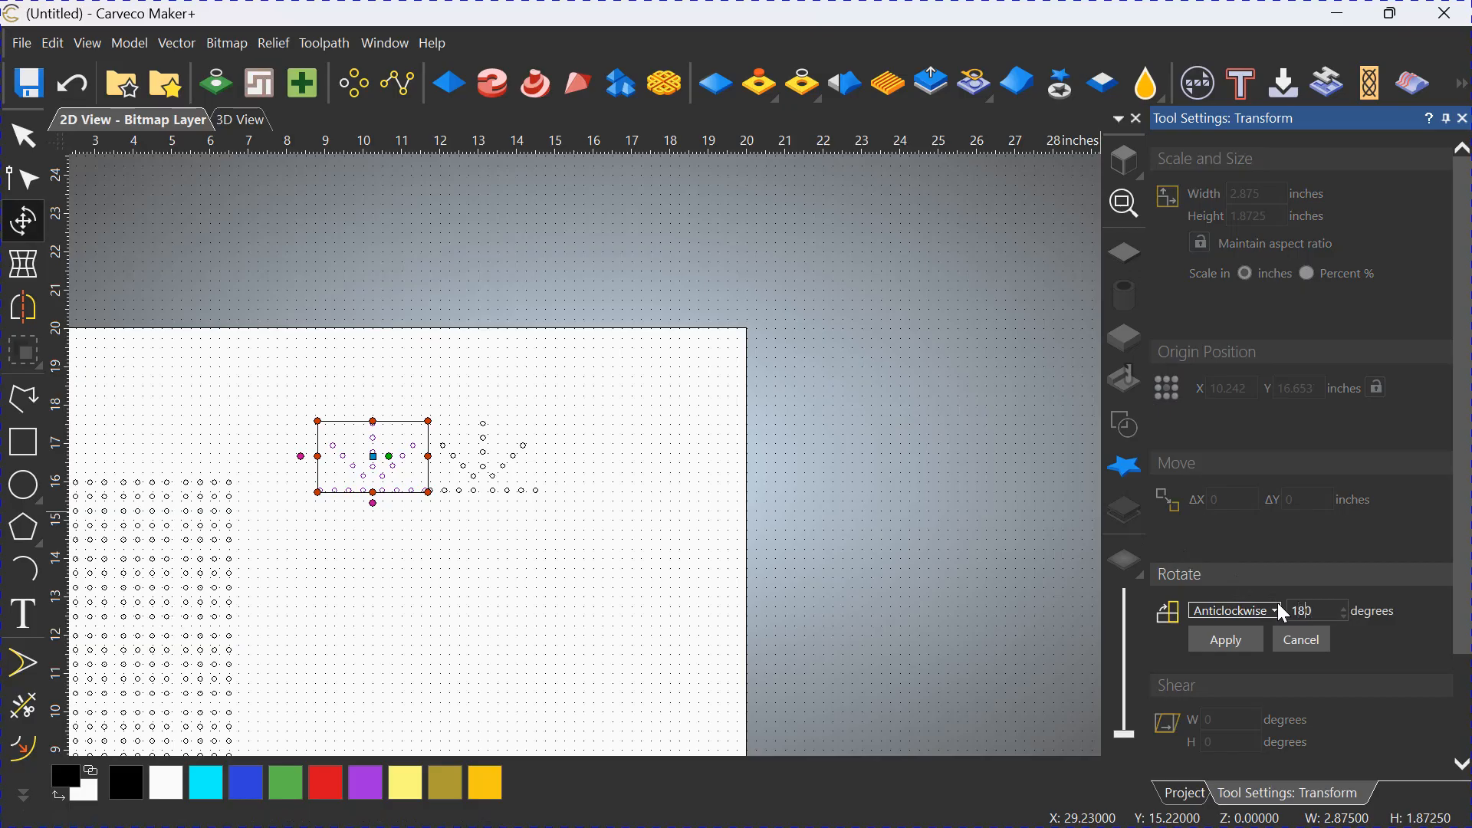
left_click(1242, 641)
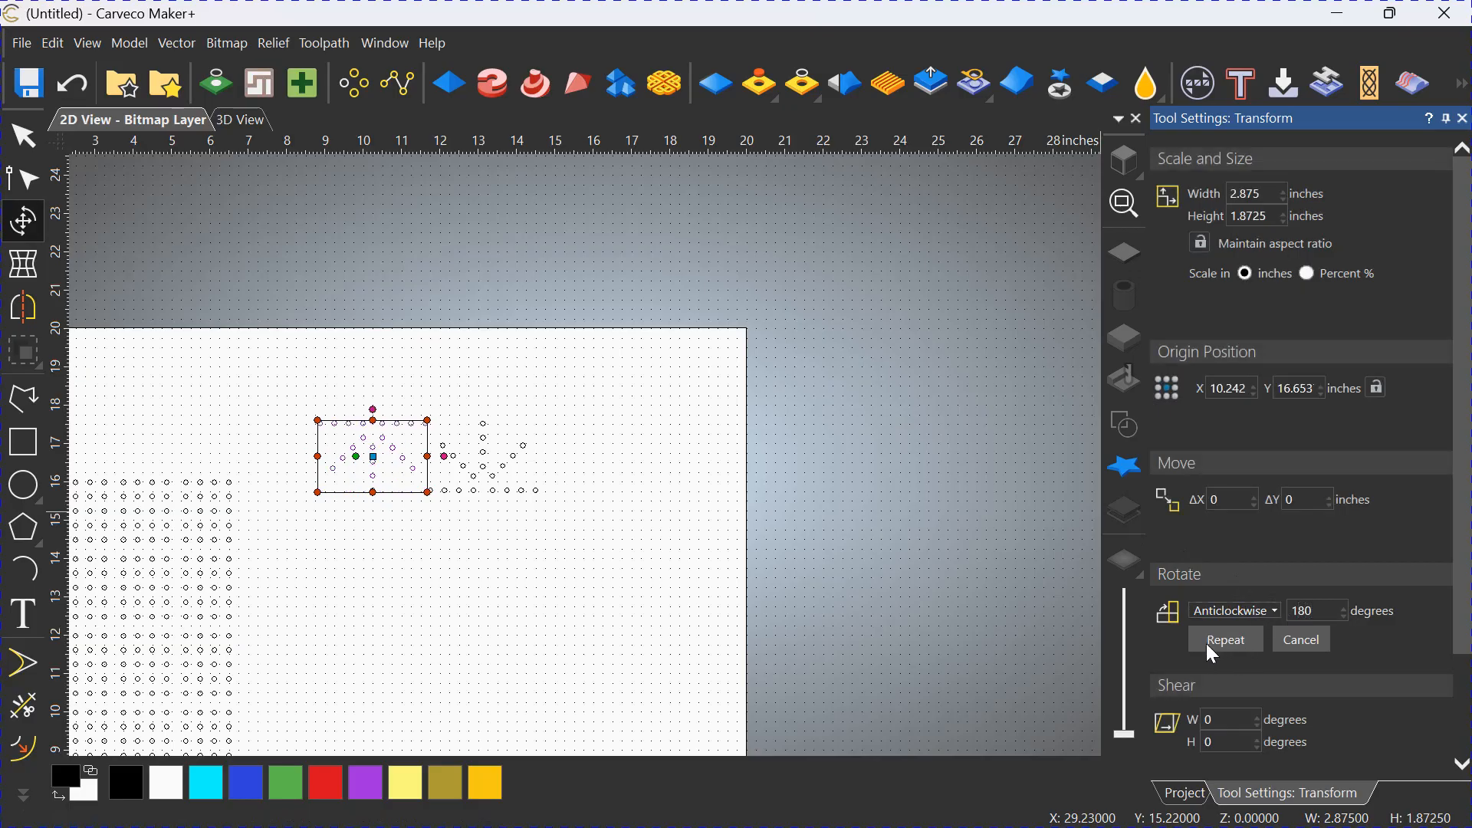
scroll(617, 483, "down", 2)
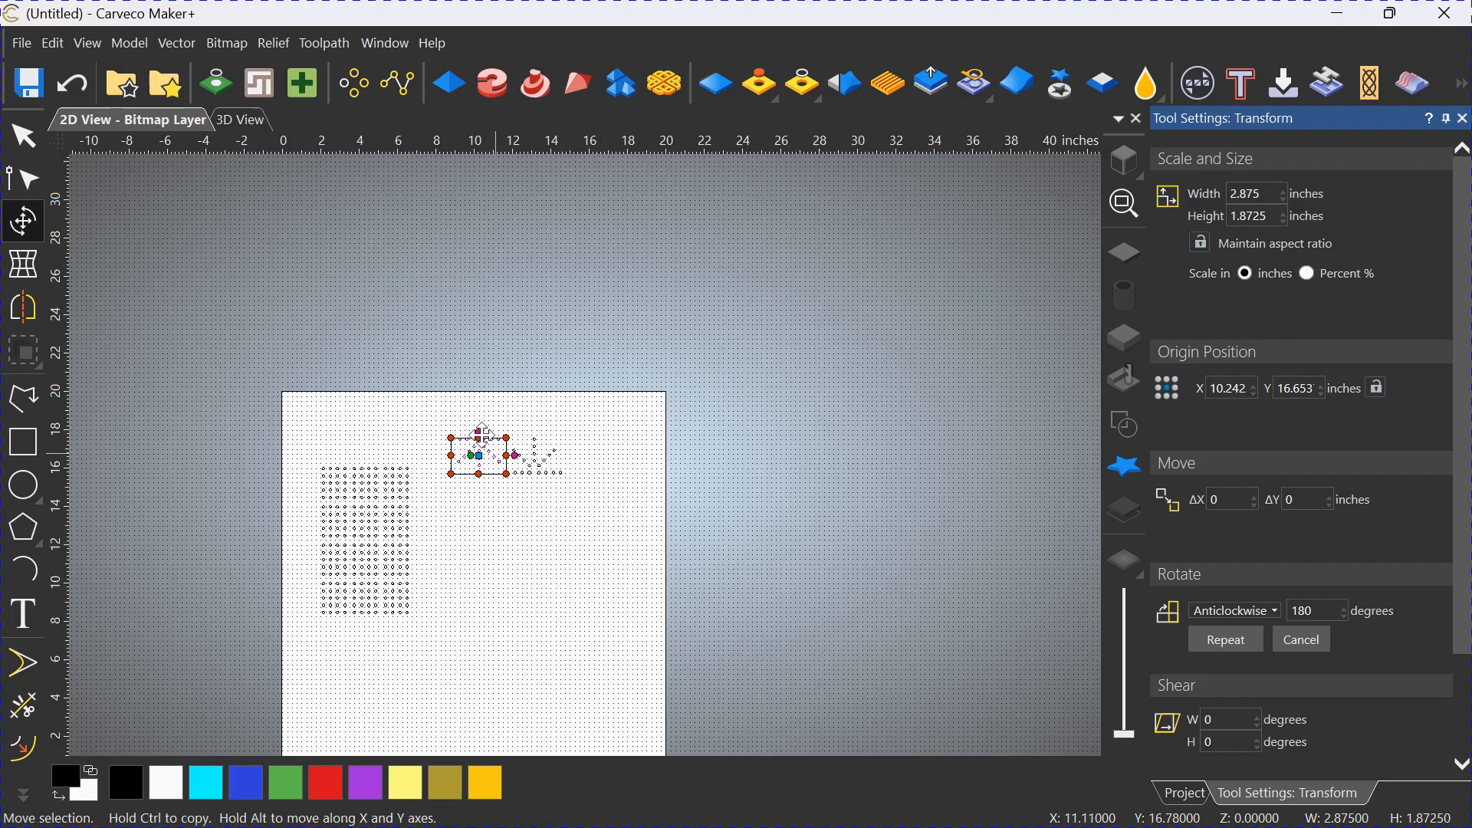
left_click(23, 136)
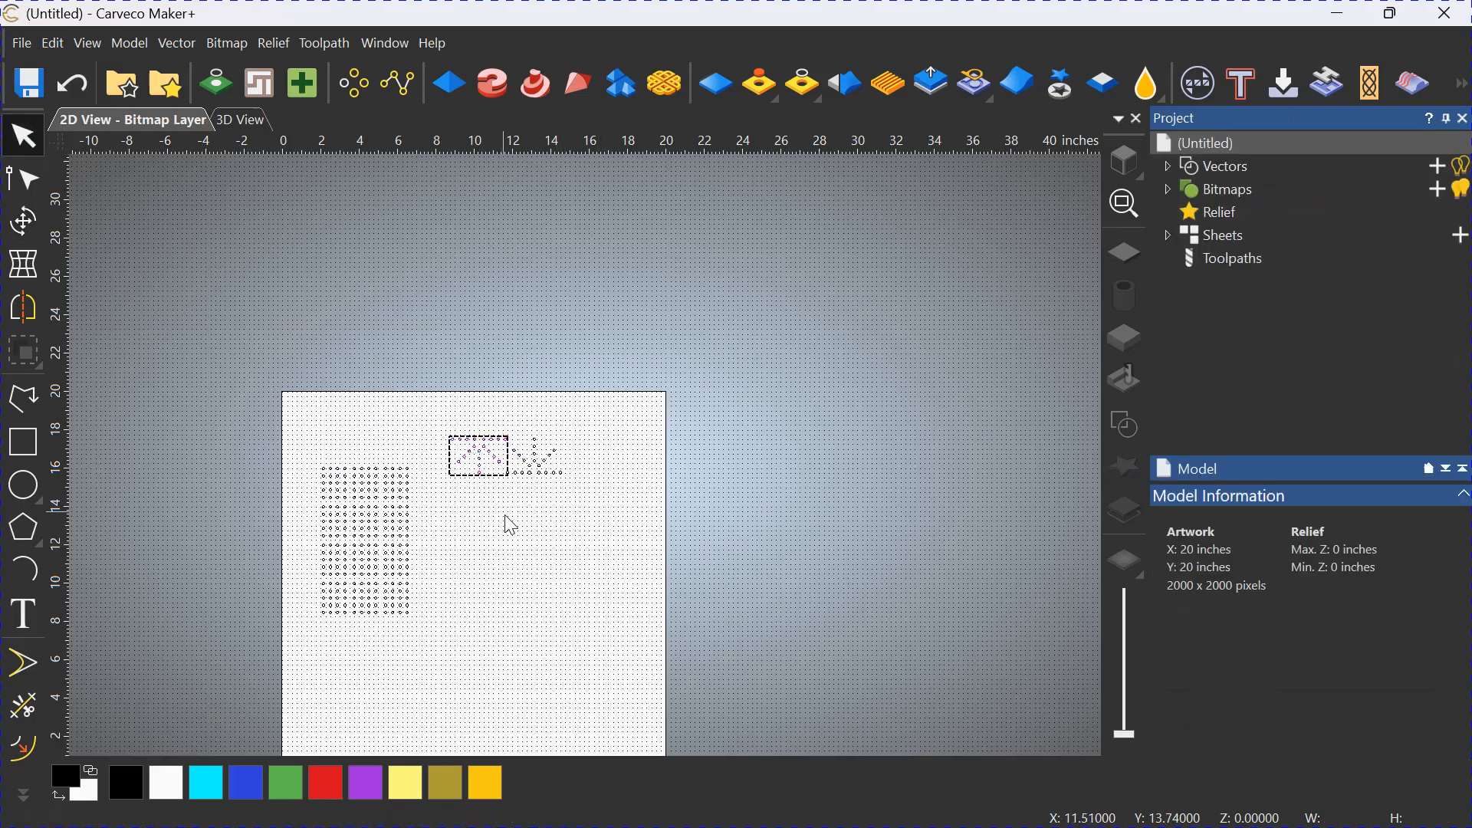
Group all circles of the rectangular hole grid and centre the group in the model.
left_click(391, 613)
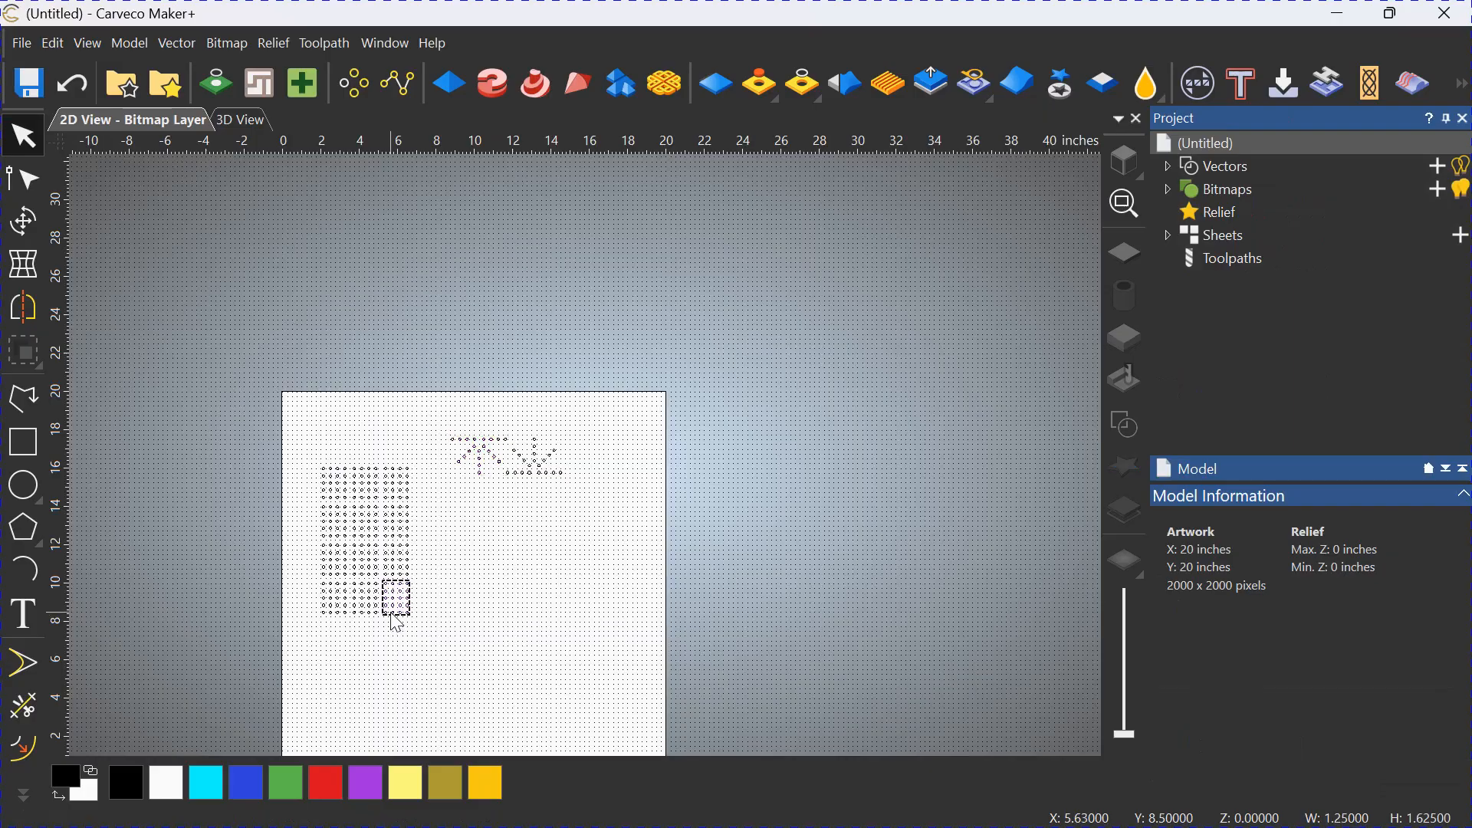
left_click(448, 625)
left_click_drag(436, 640, 291, 449)
left_click(31, 357)
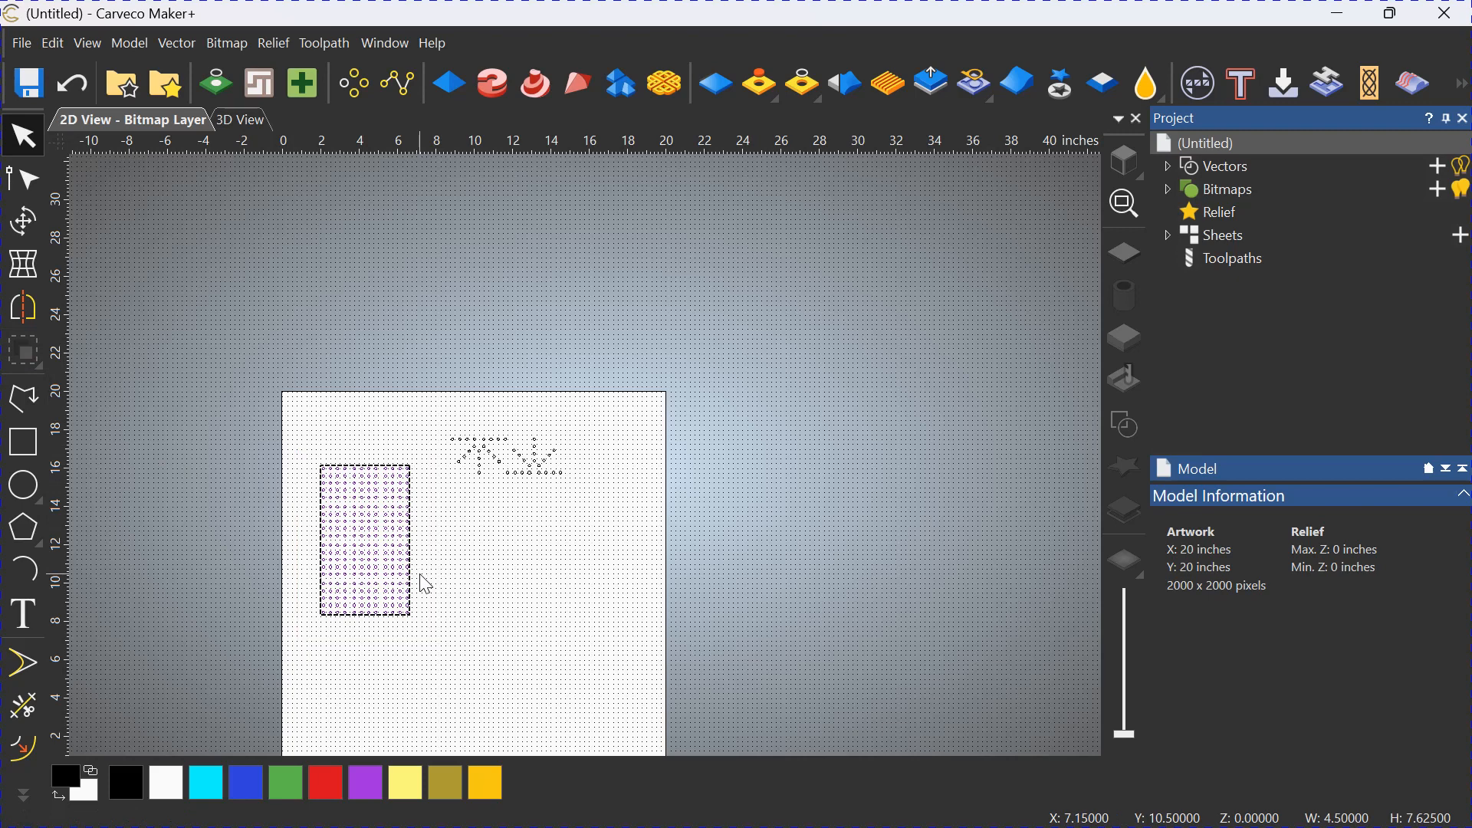
key("F9")
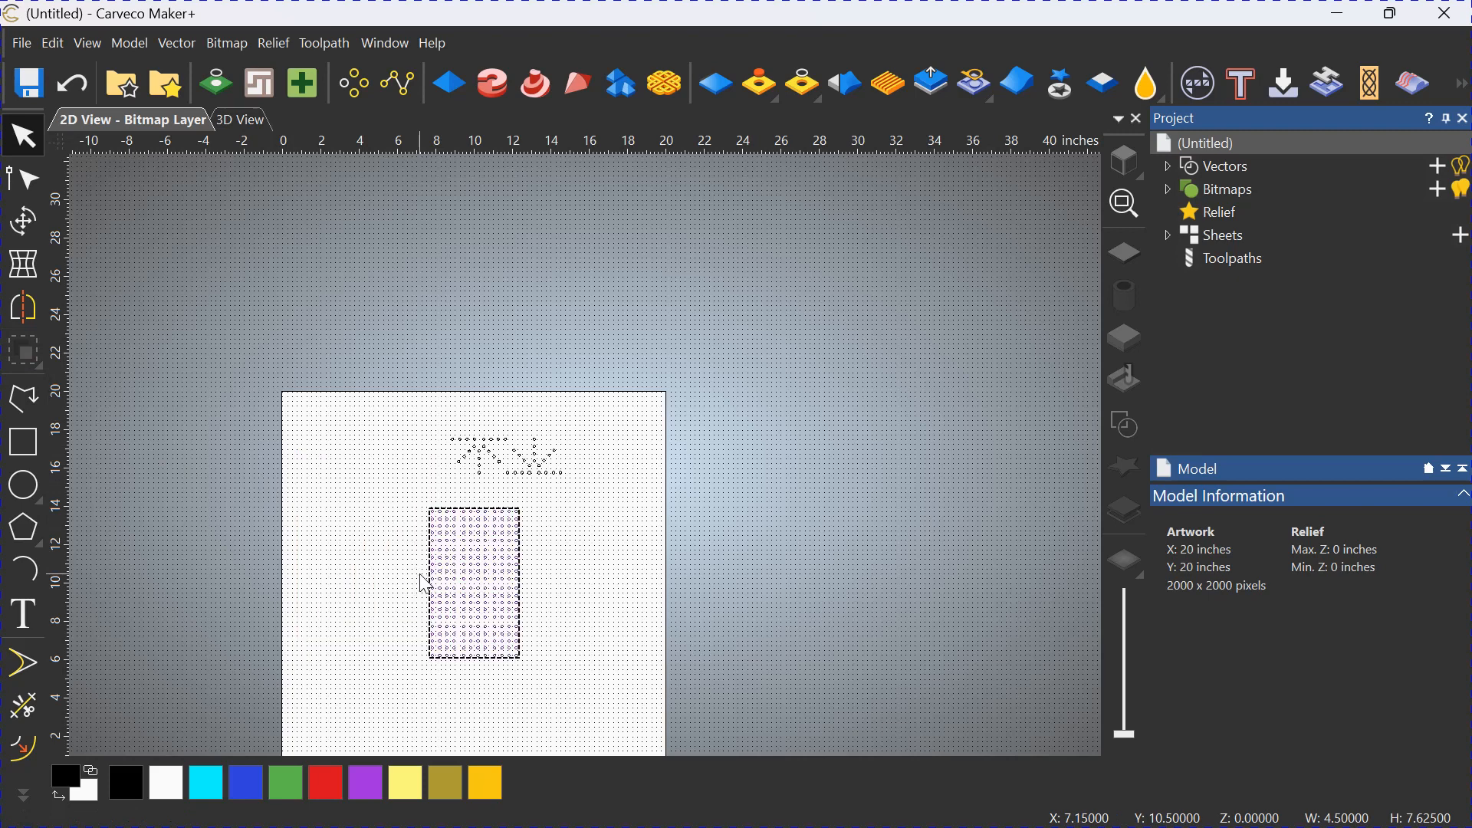
Move the rotated radial pattern below the centred rectangular grid.
left_click(479, 461)
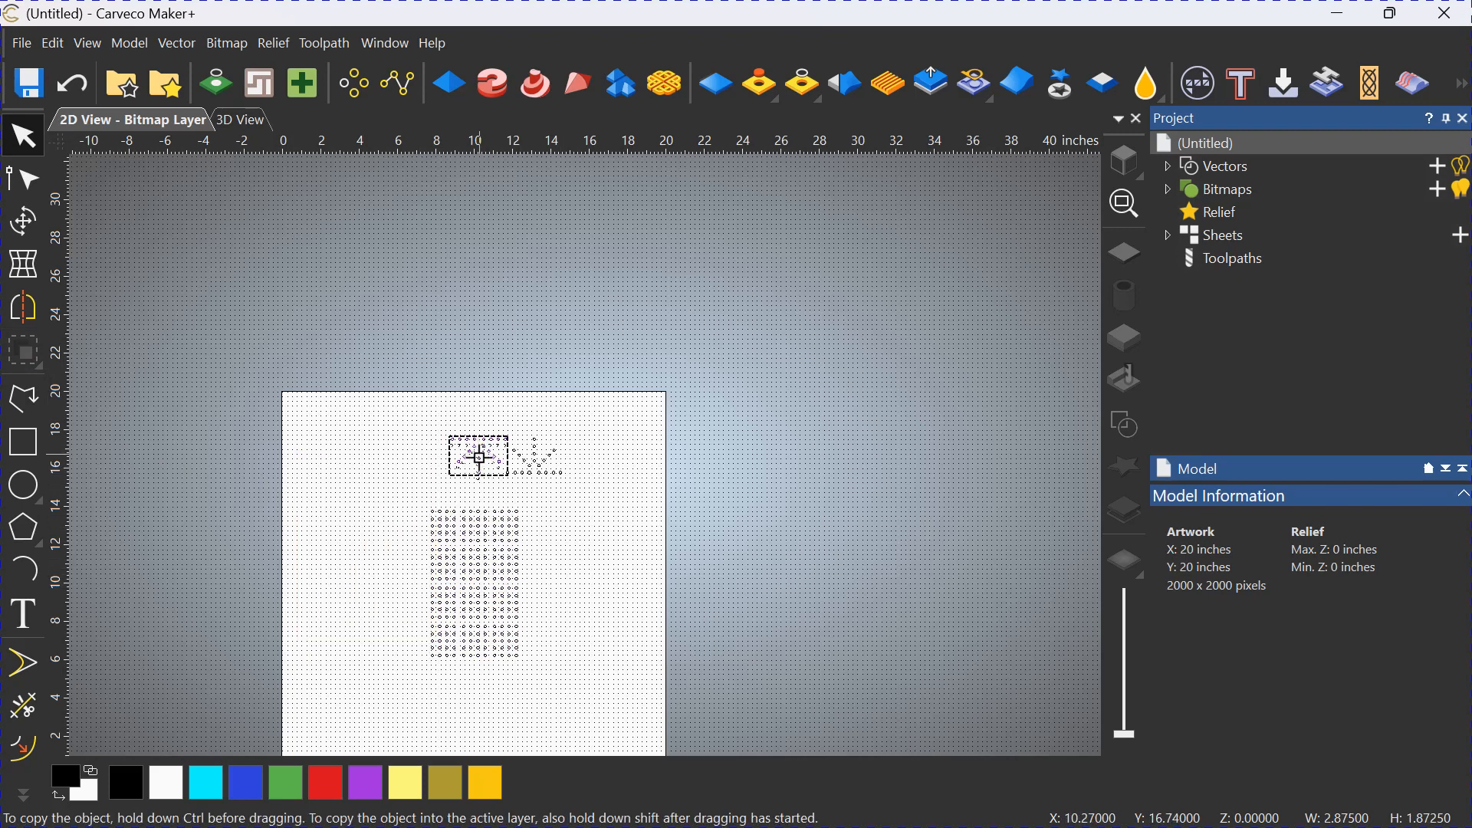
left_click_drag(502, 583, 461, 694)
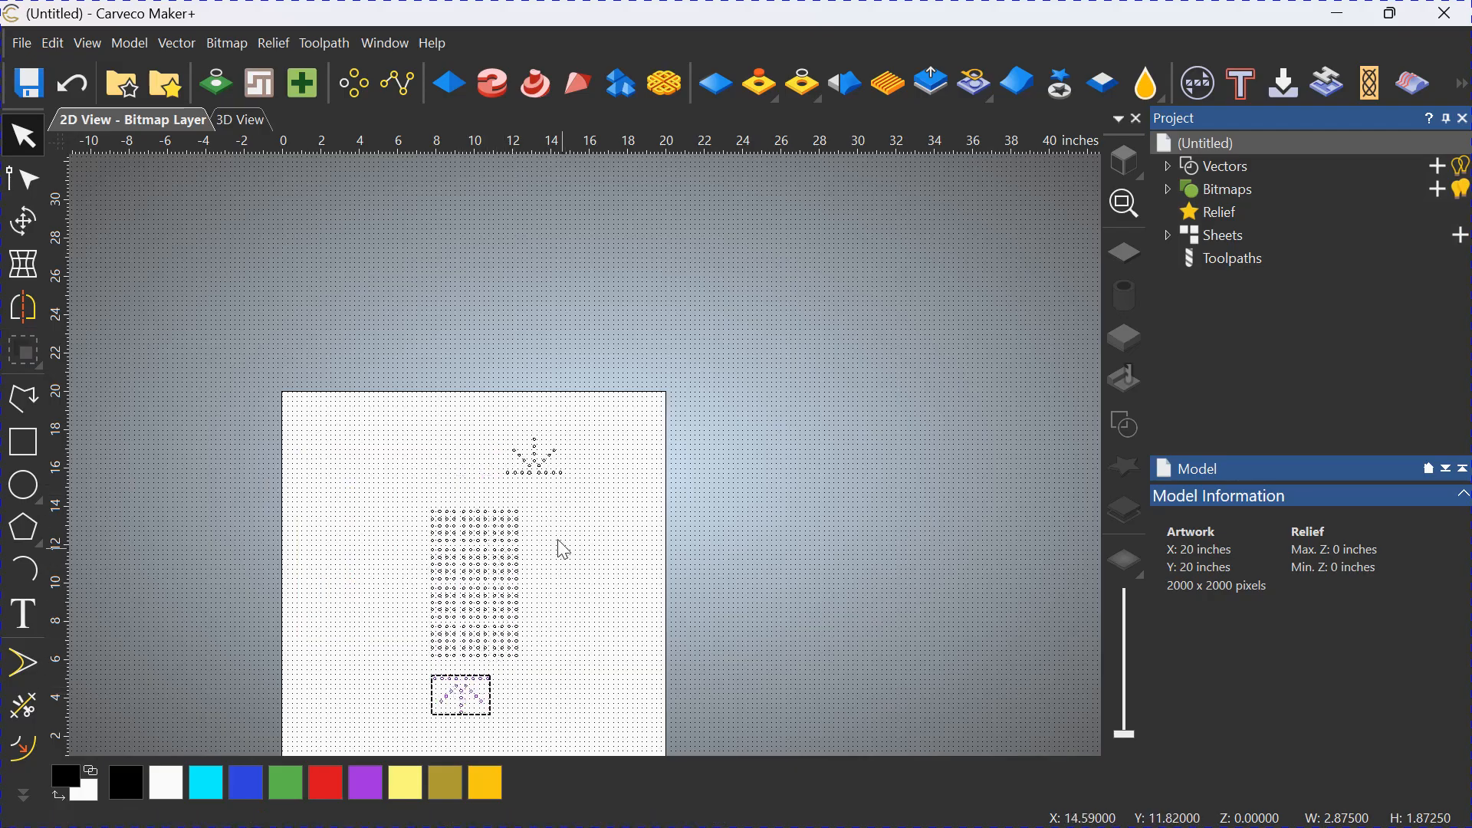
Place a vertical guideline along the grid's right edge and snap the upright radial pattern's right edge to it, just above the grid.
left_click(539, 471)
scroll(576, 558, "up", 2)
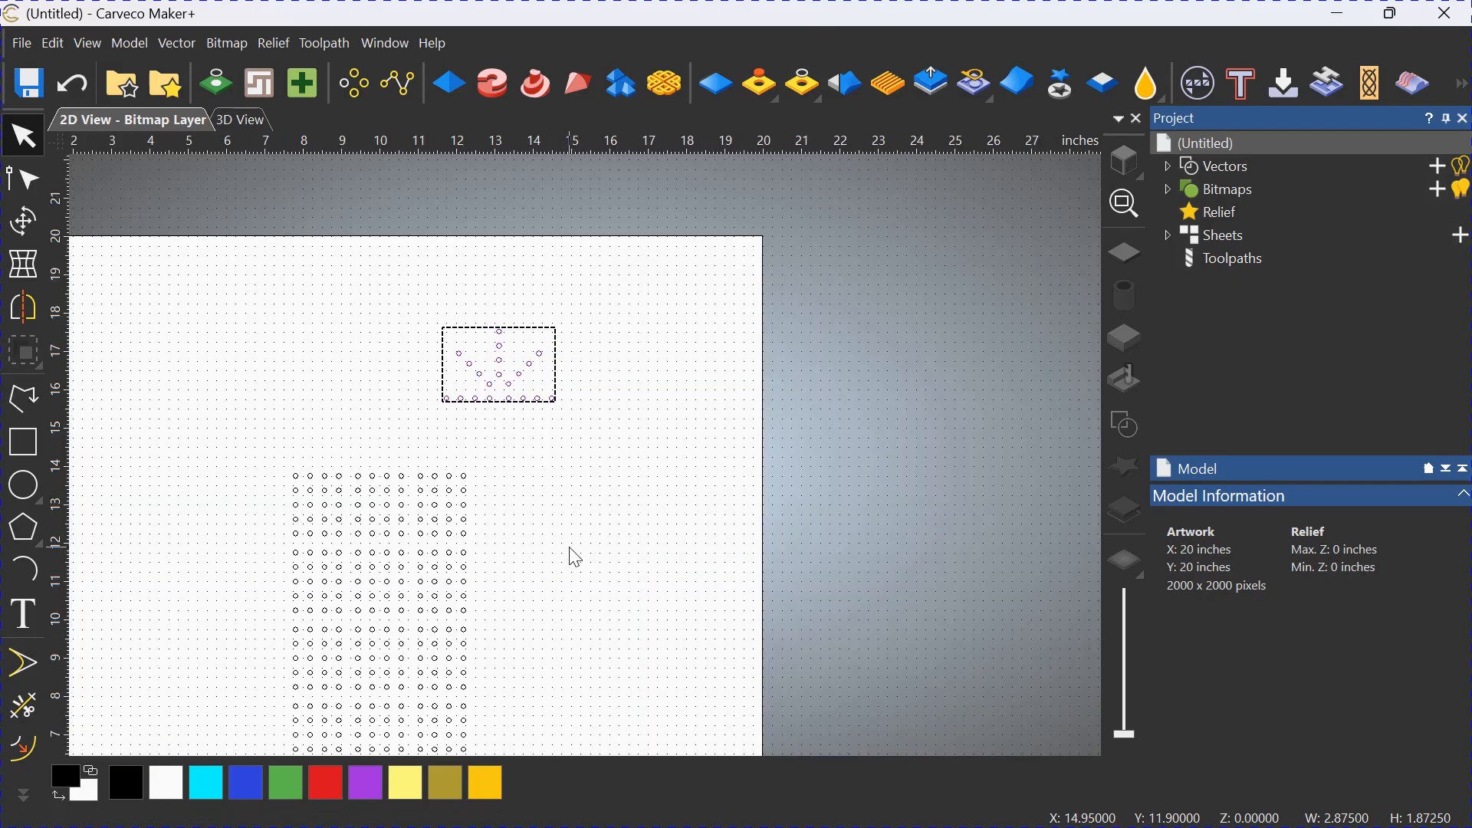
scroll(571, 552, "up", 2)
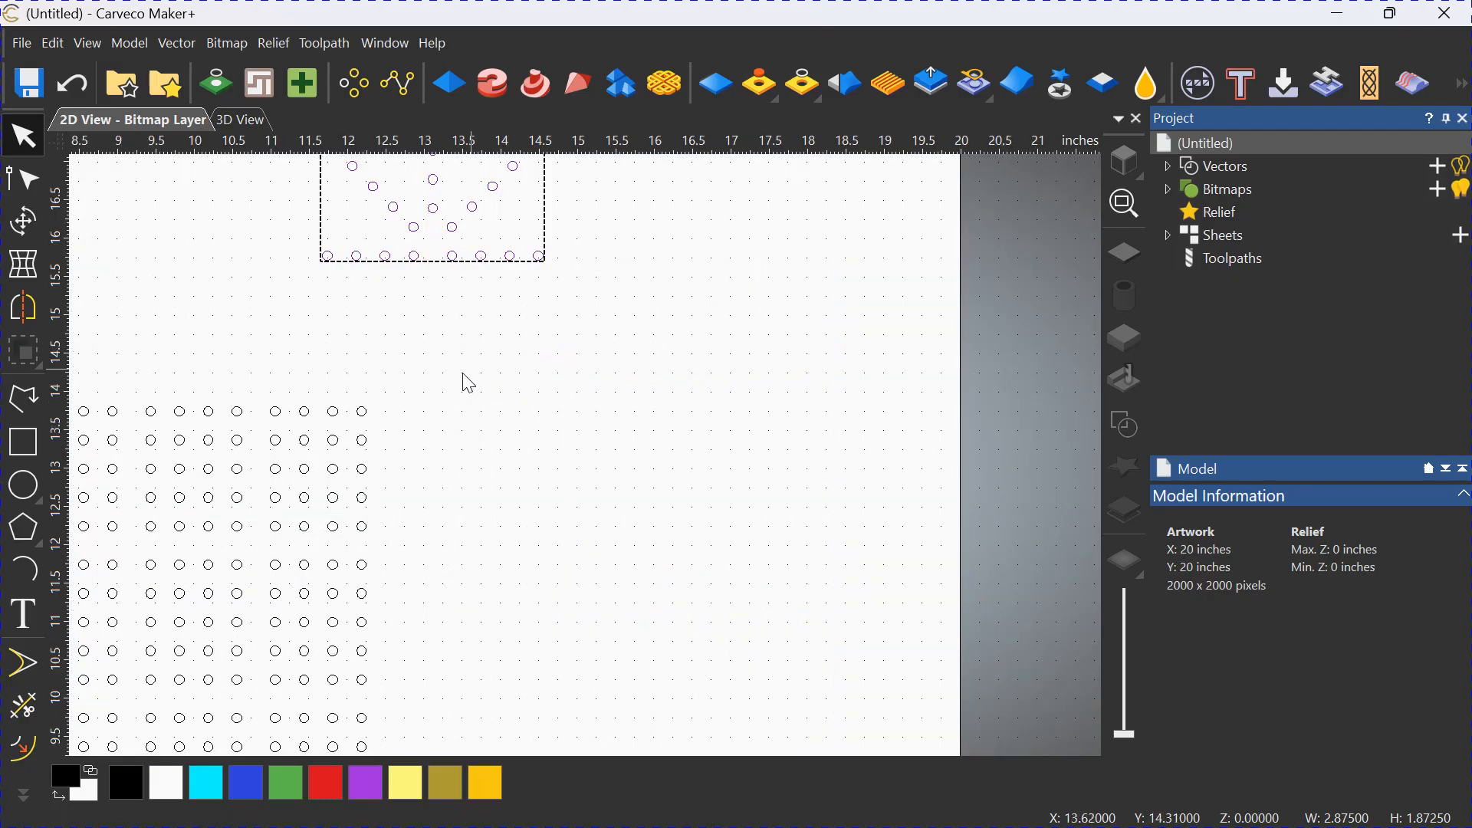
left_click_drag(59, 369, 366, 414)
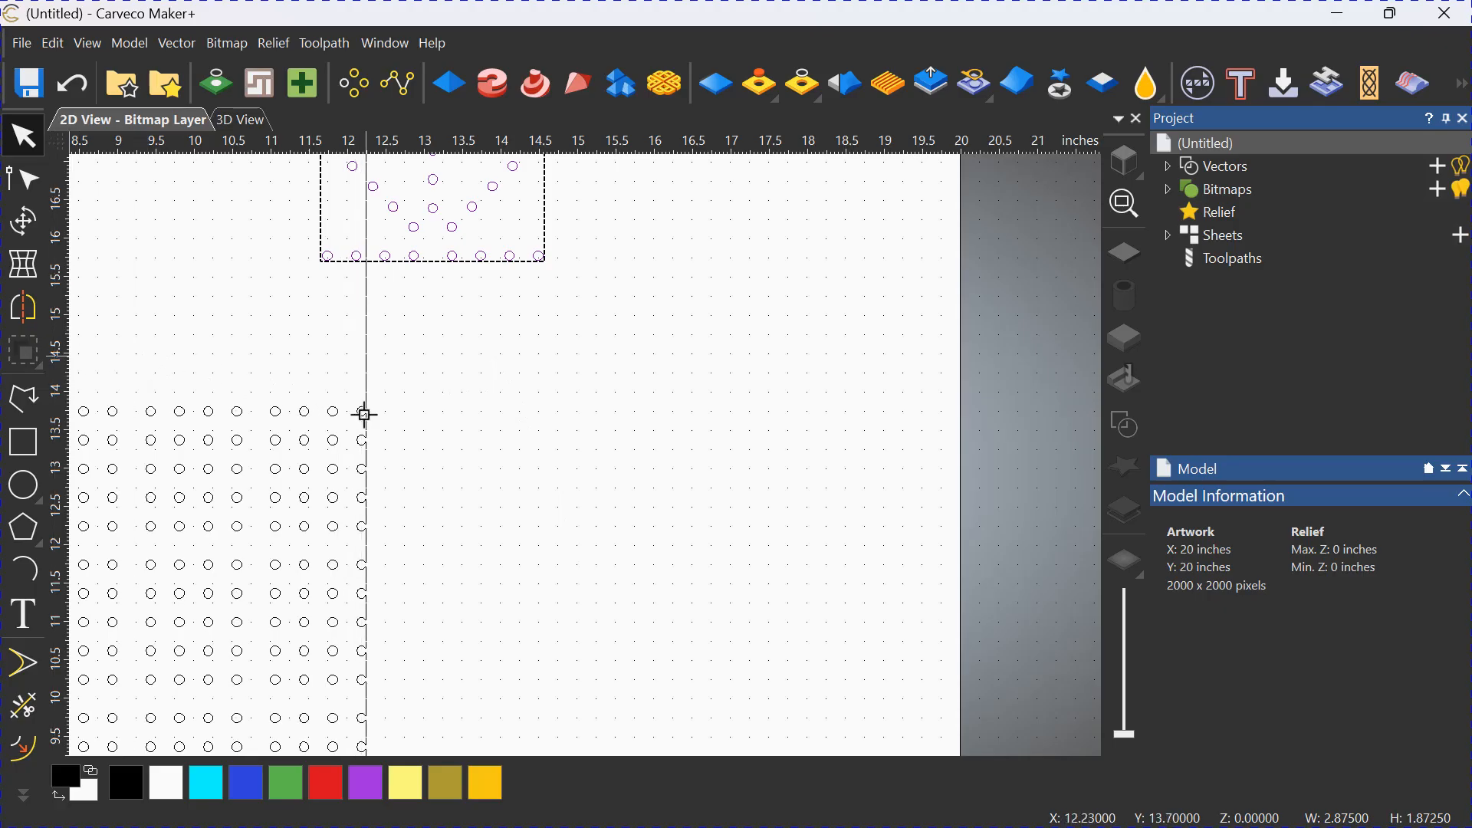
scroll(360, 418, "up", 2)
scroll(456, 414, "down", 2)
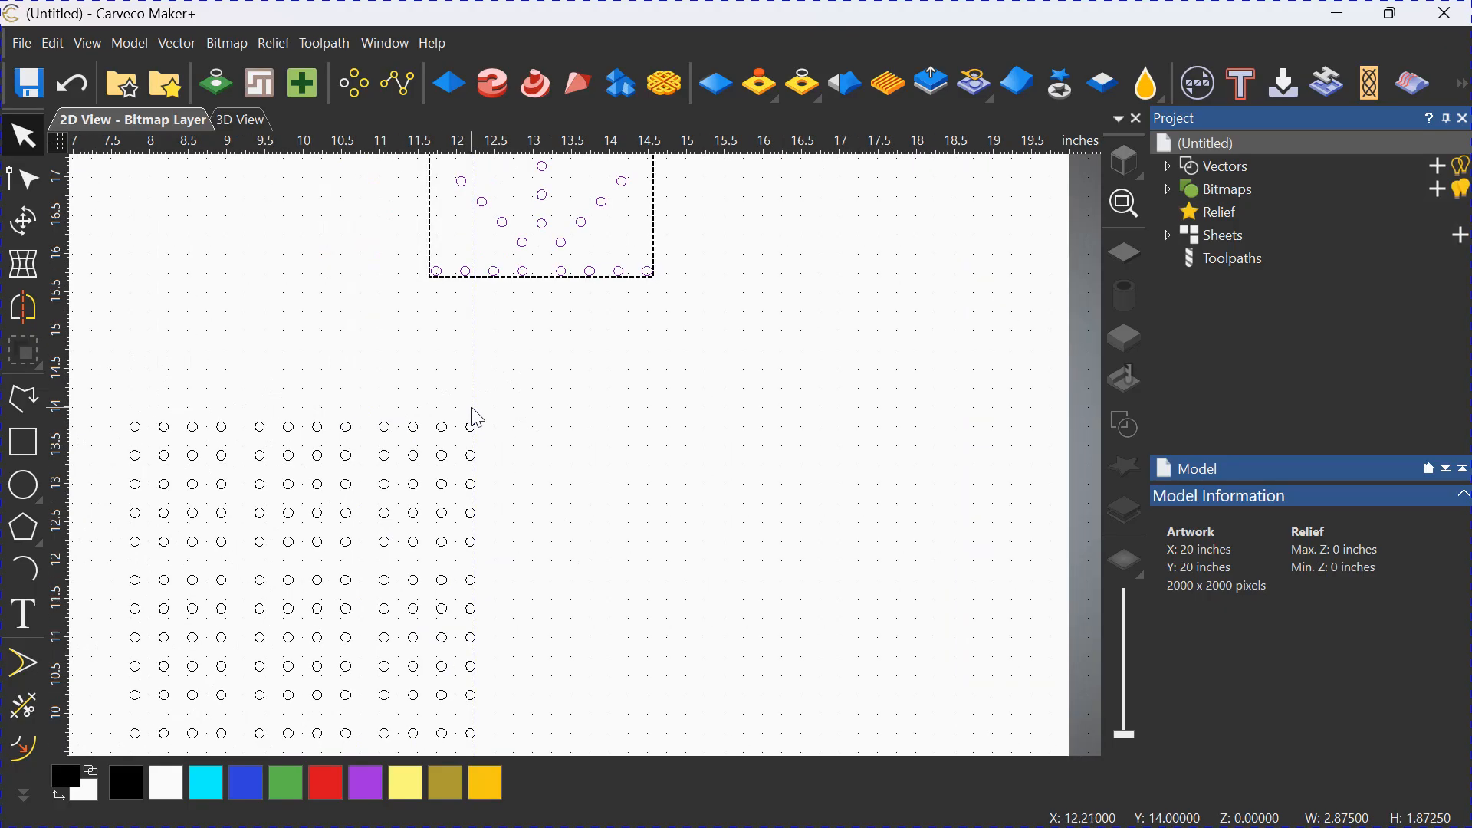
left_click_drag(651, 273, 477, 400)
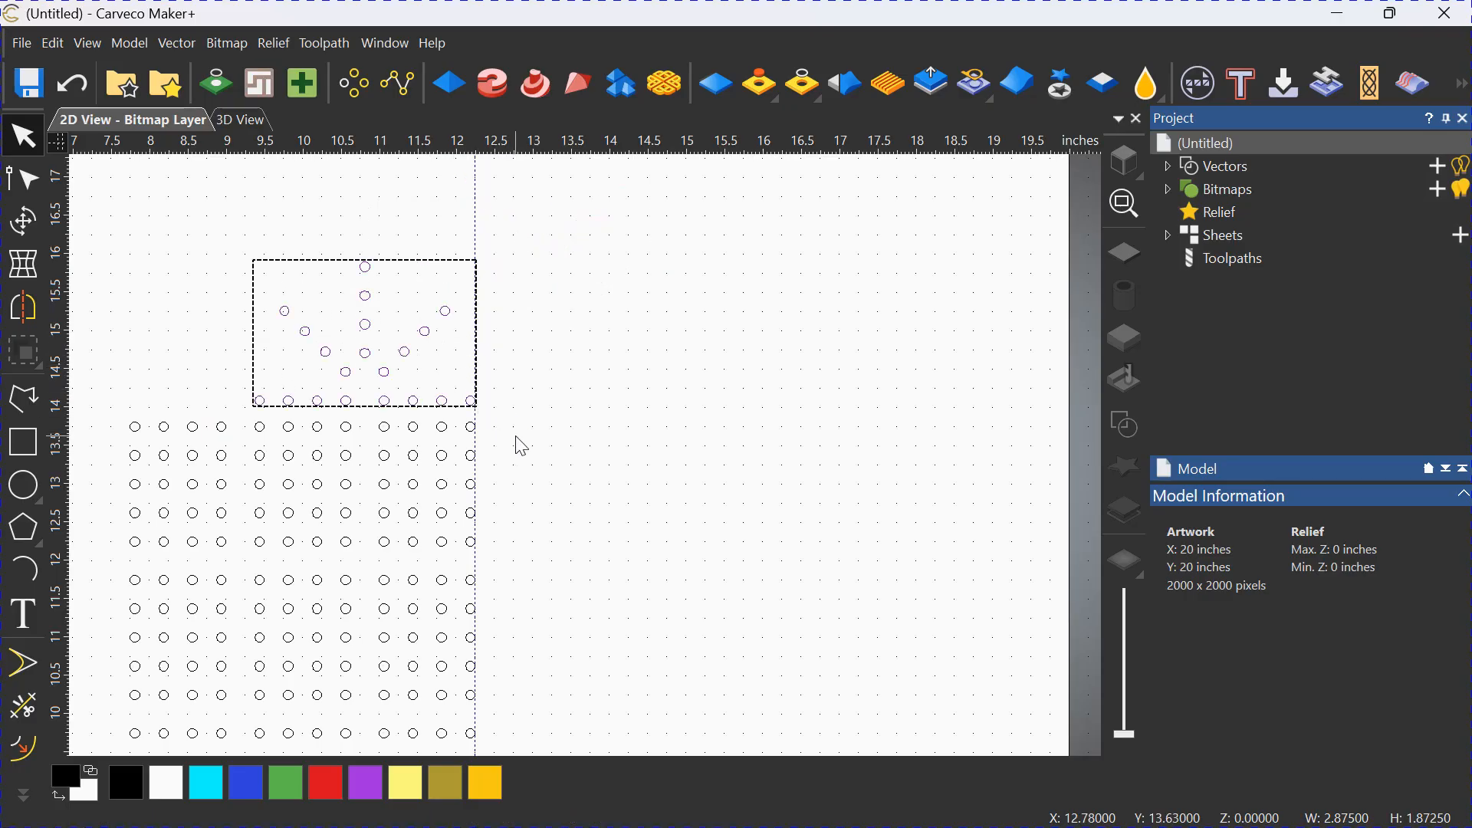
left_click(518, 435)
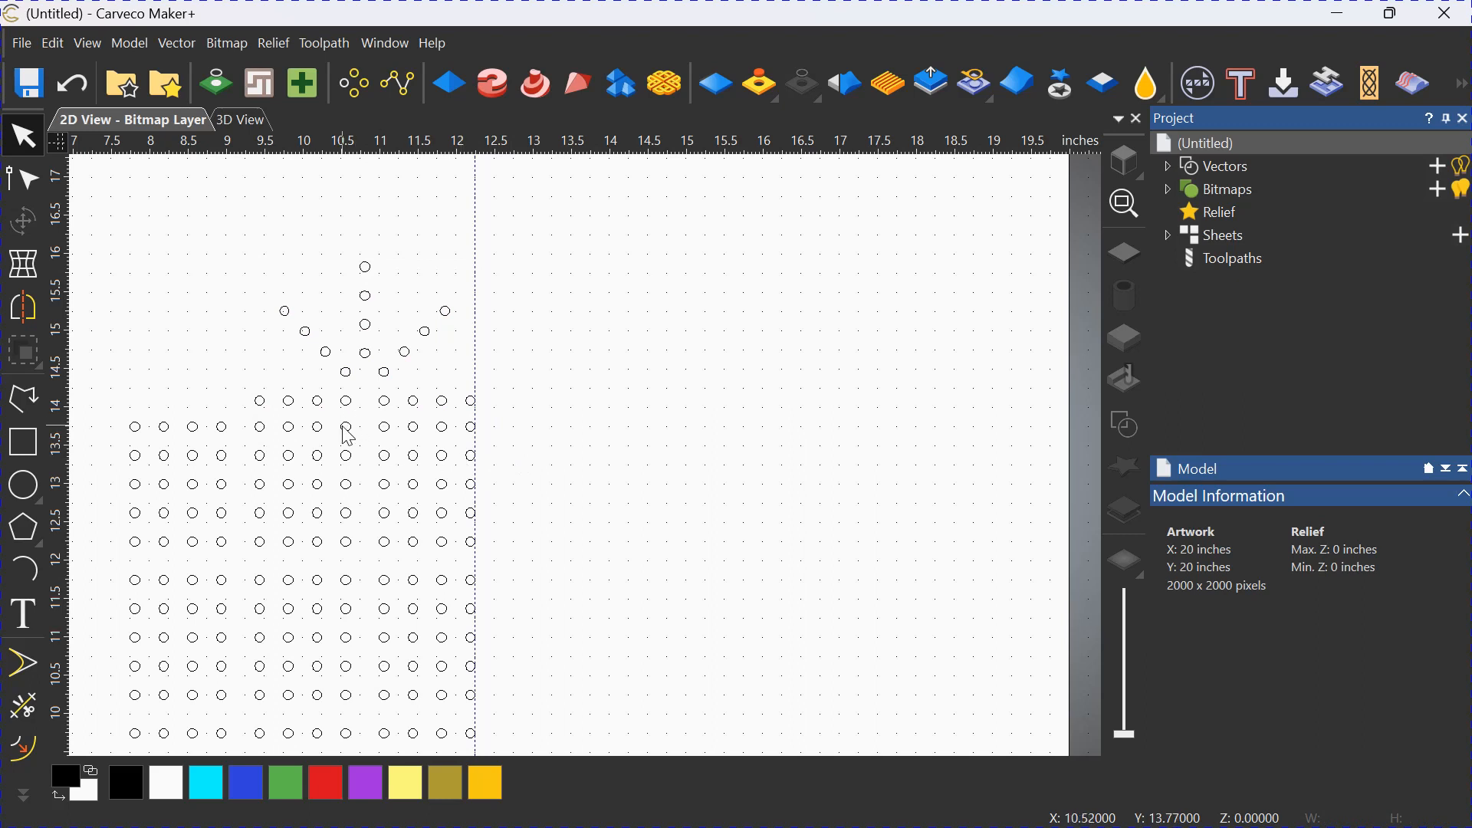
Move the vertical guideline to the left edge of the rectangular grid at about X 7.74.
mouse_move(426, 147)
left_mouse_down()
mouse_move(429, 421)
mouse_move(445, 141)
left_mouse_up()
scroll(568, 323, "down", 2)
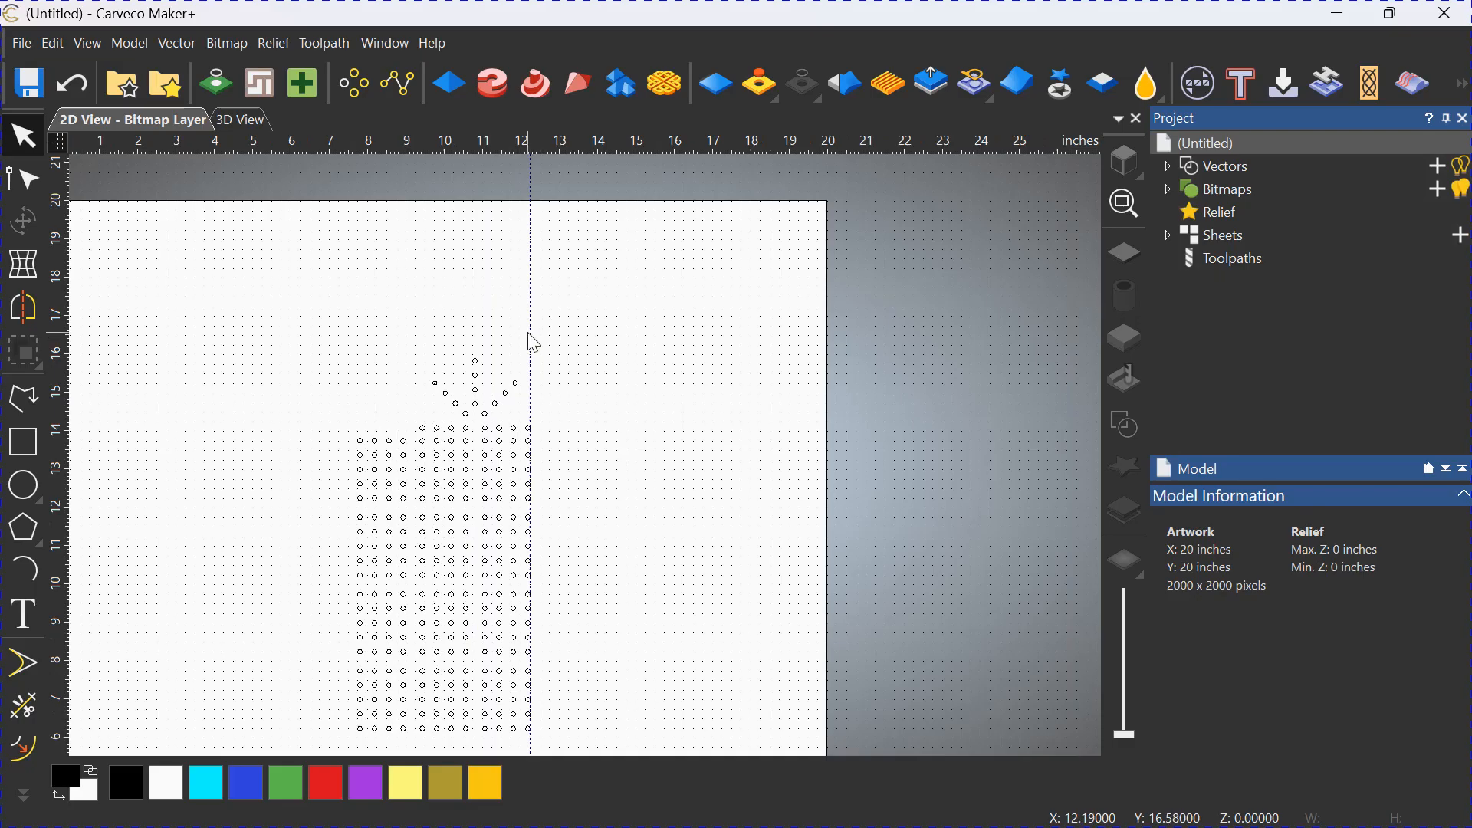
left_click_drag(529, 338, 354, 441)
scroll(387, 467, "up", 5)
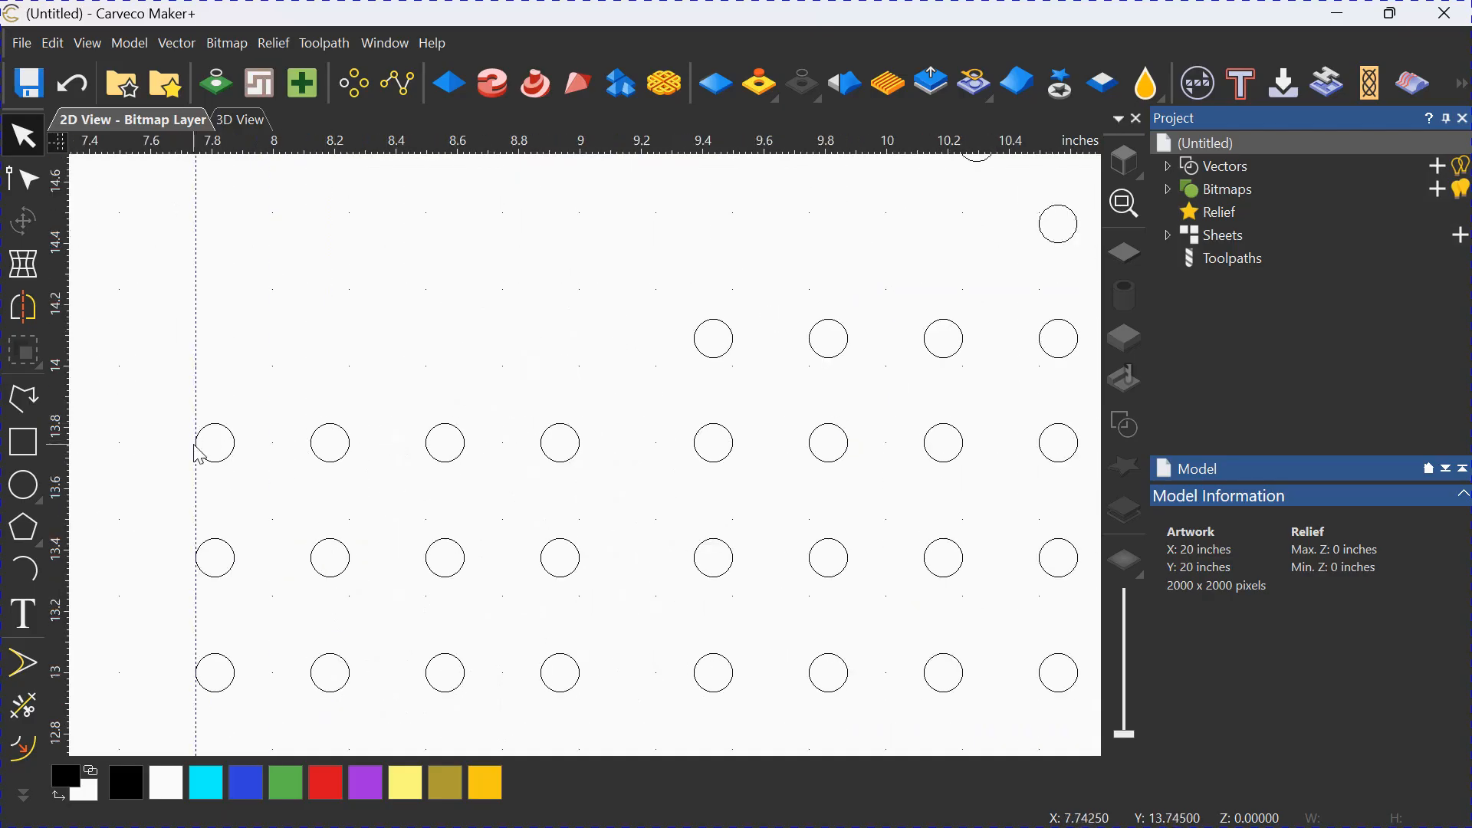
scroll(292, 430, "down", 6)
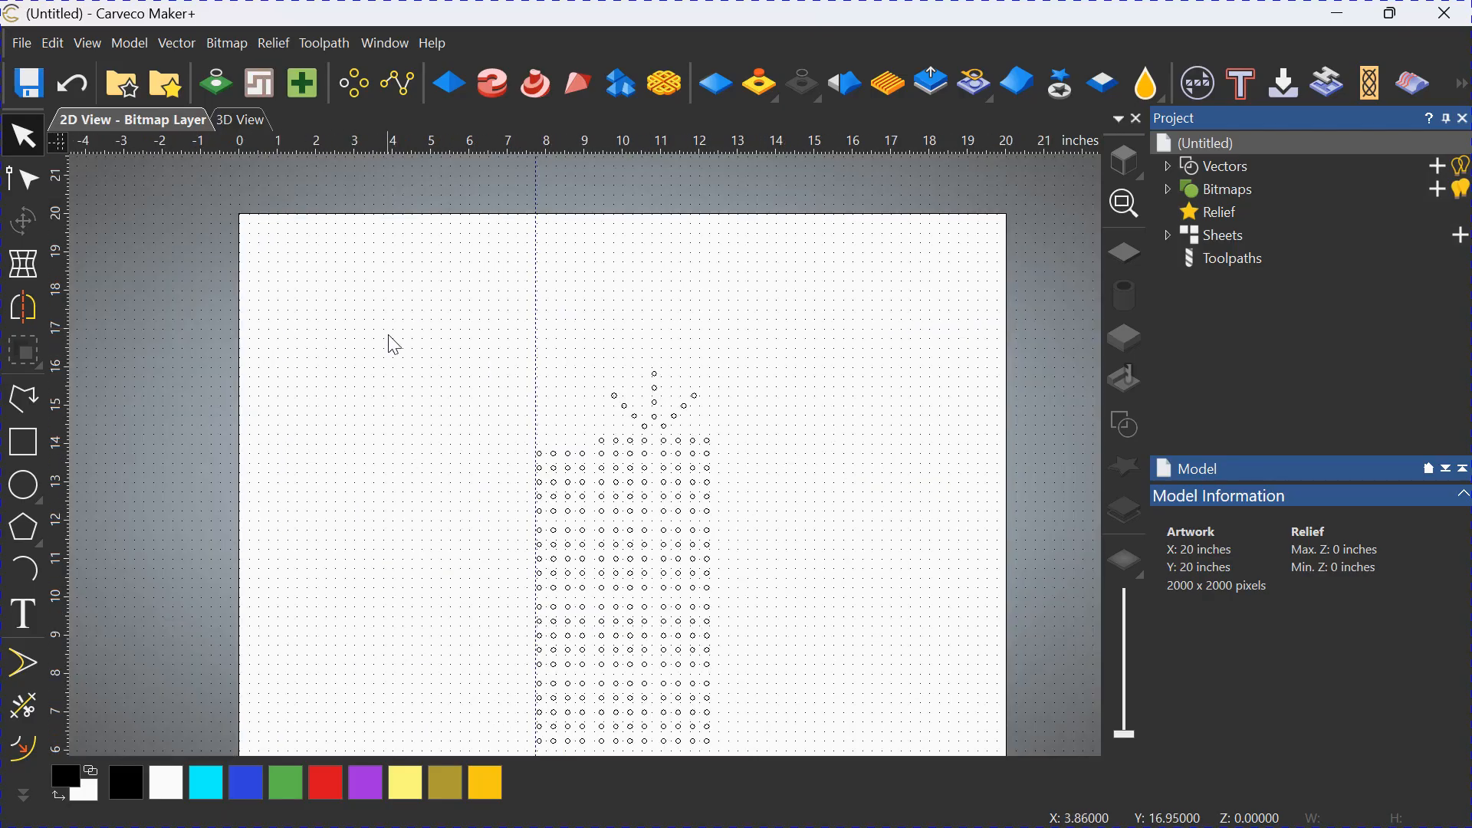
Move the inverted radial pattern up just below the grid, with its left edge snapped to the vertical guideline.
scroll(649, 684, "up", 3)
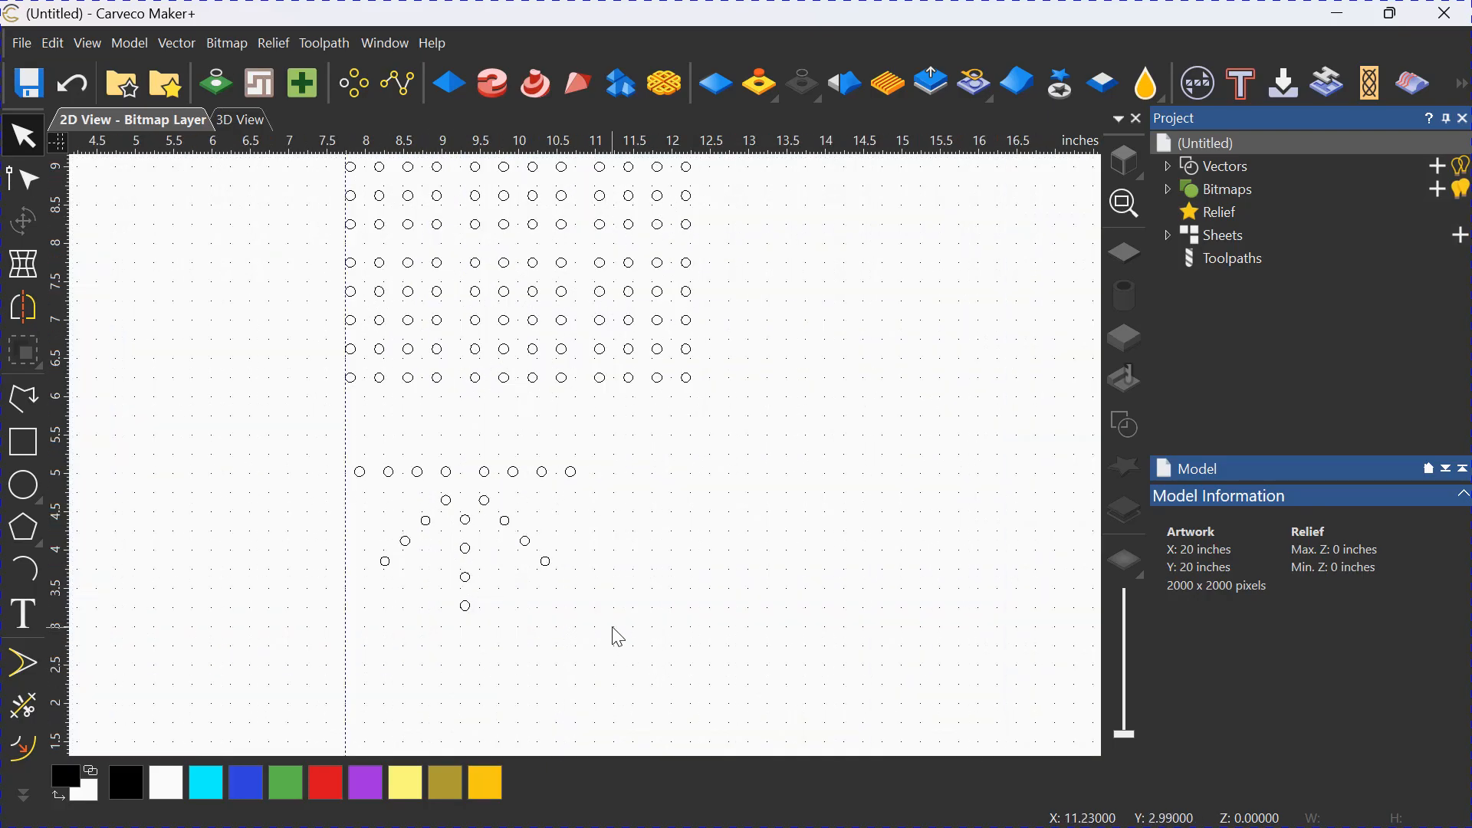
left_click(526, 542)
scroll(378, 510, "up", 2)
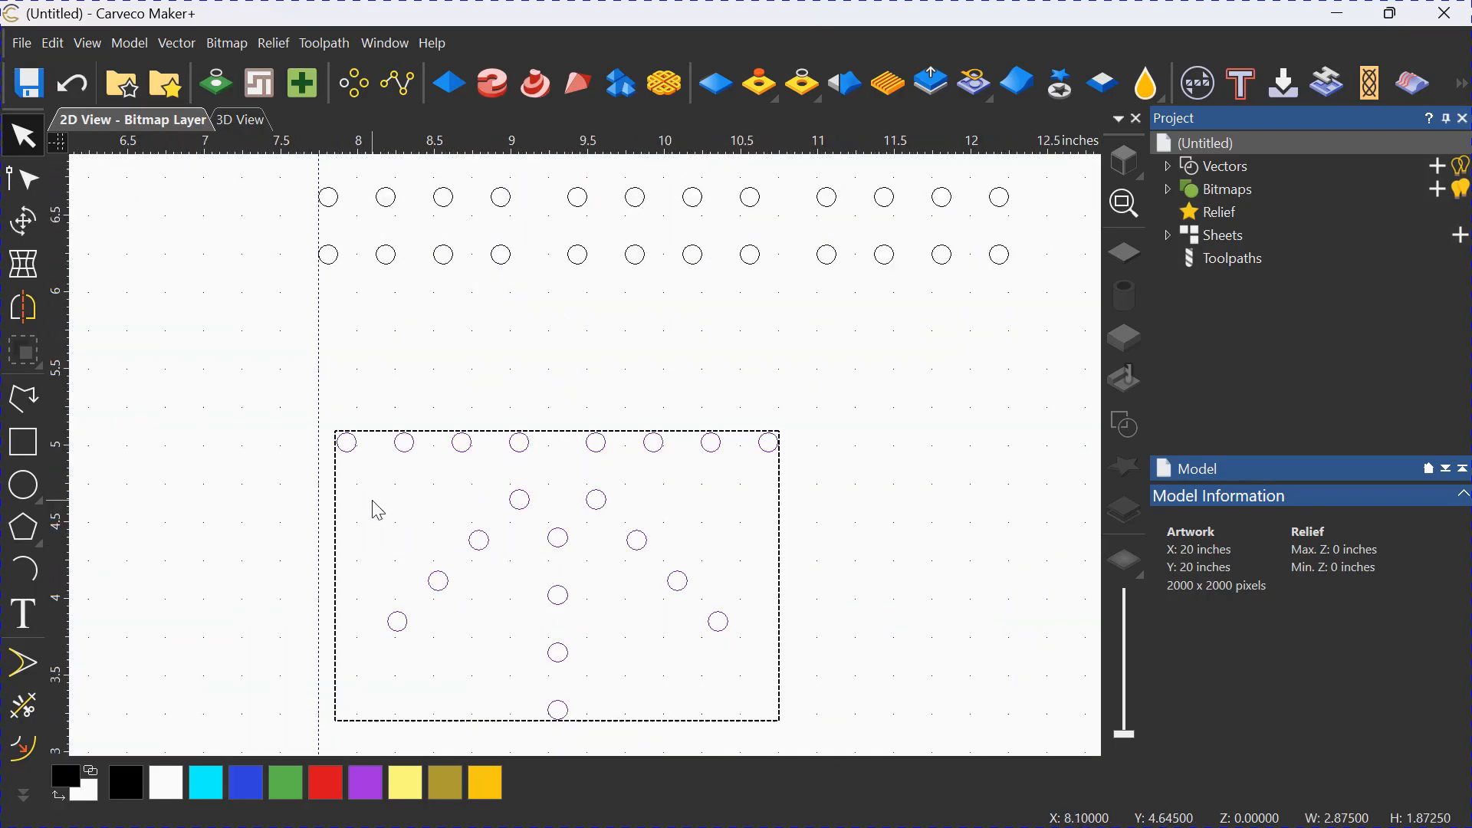
left_click_drag(338, 440, 318, 315)
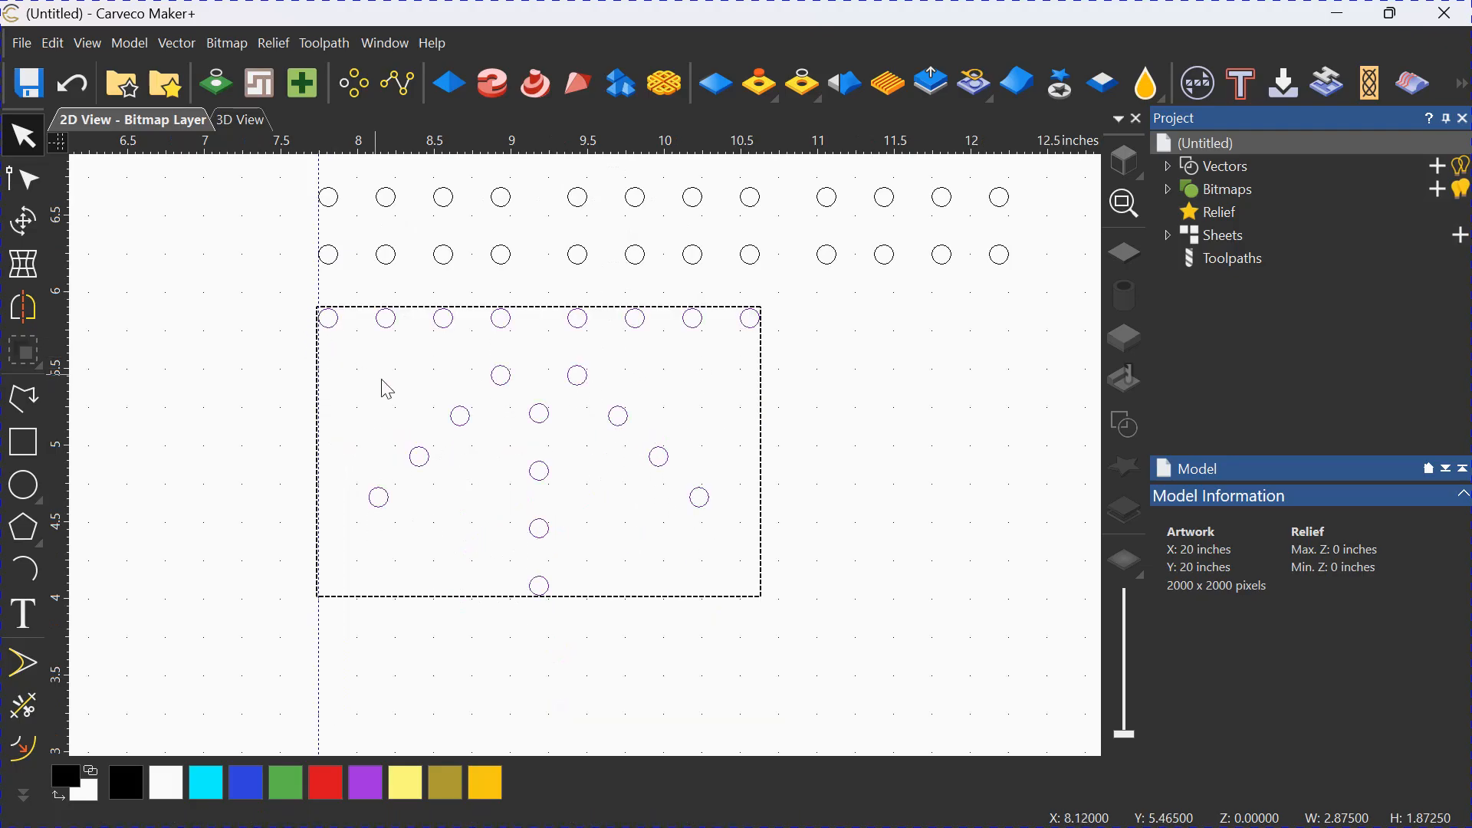
Deselect the lower radial pattern and delete all guidelines from the 2D view.
left_click(385, 398)
scroll(264, 461, "down", 6)
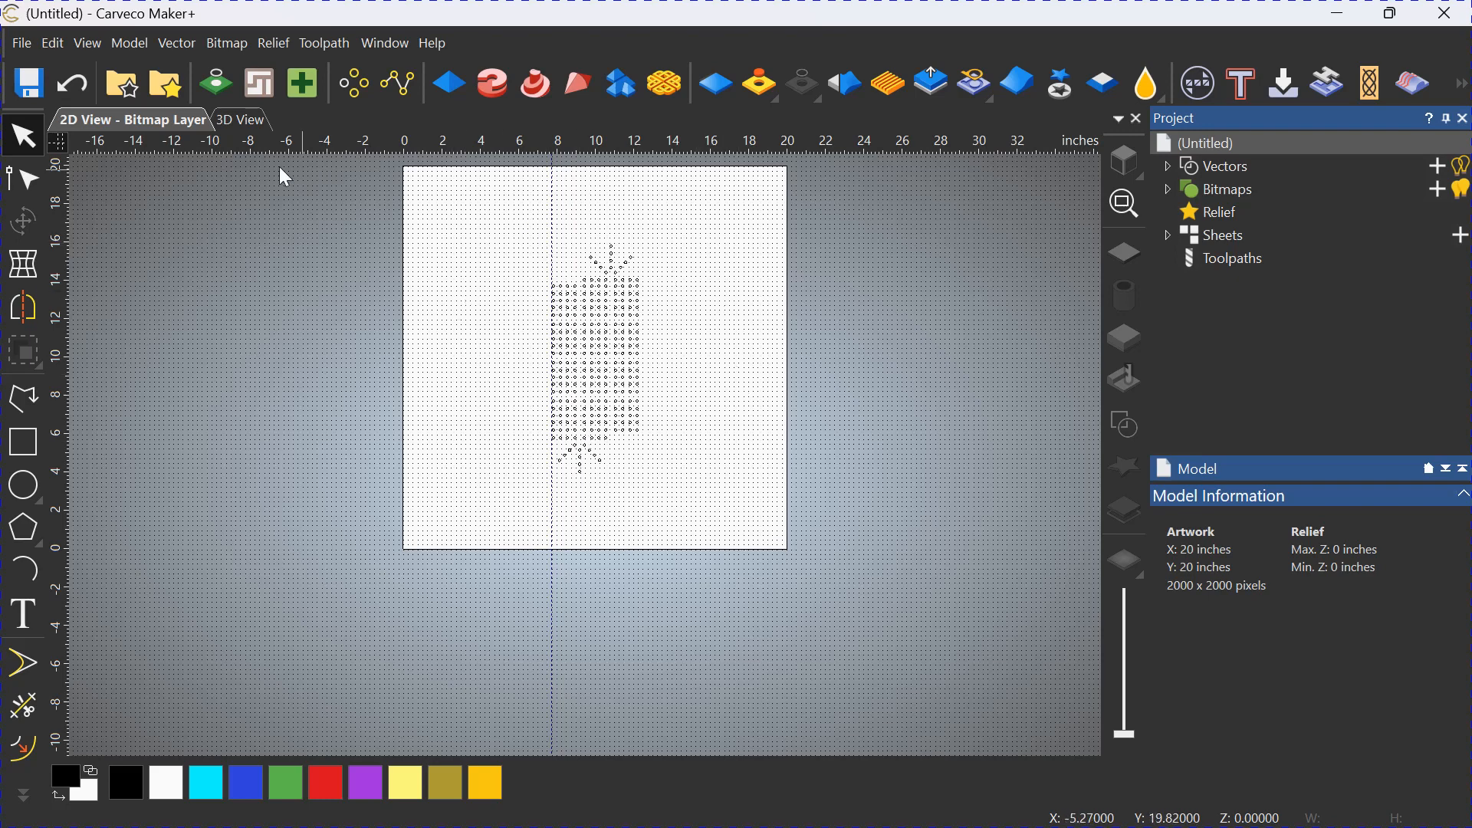
left_click(80, 42)
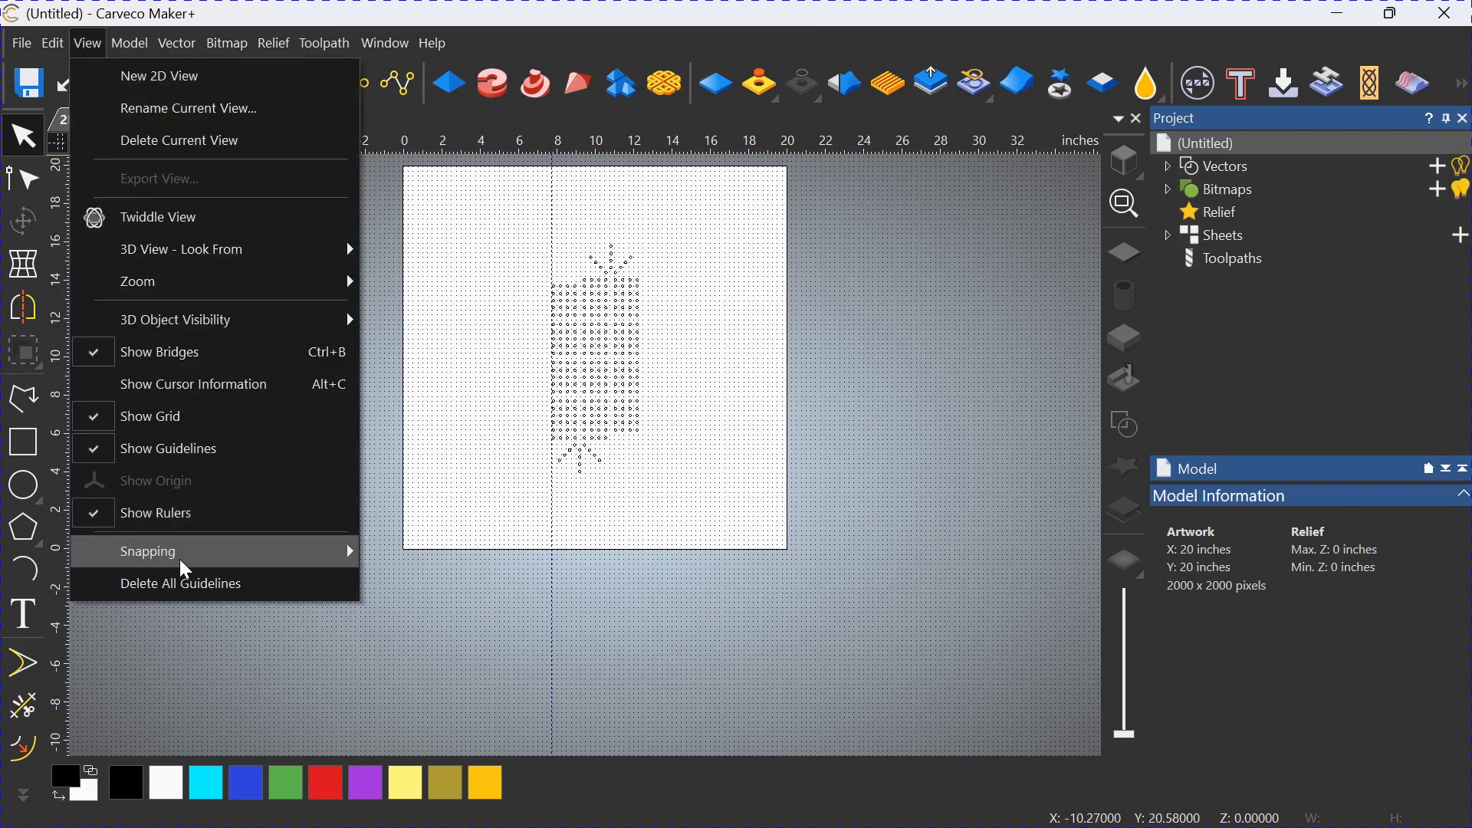
left_click(213, 586)
Group the rectangular grid and both radial patterns into a single group of vectors.
left_click_drag(691, 487, 491, 250)
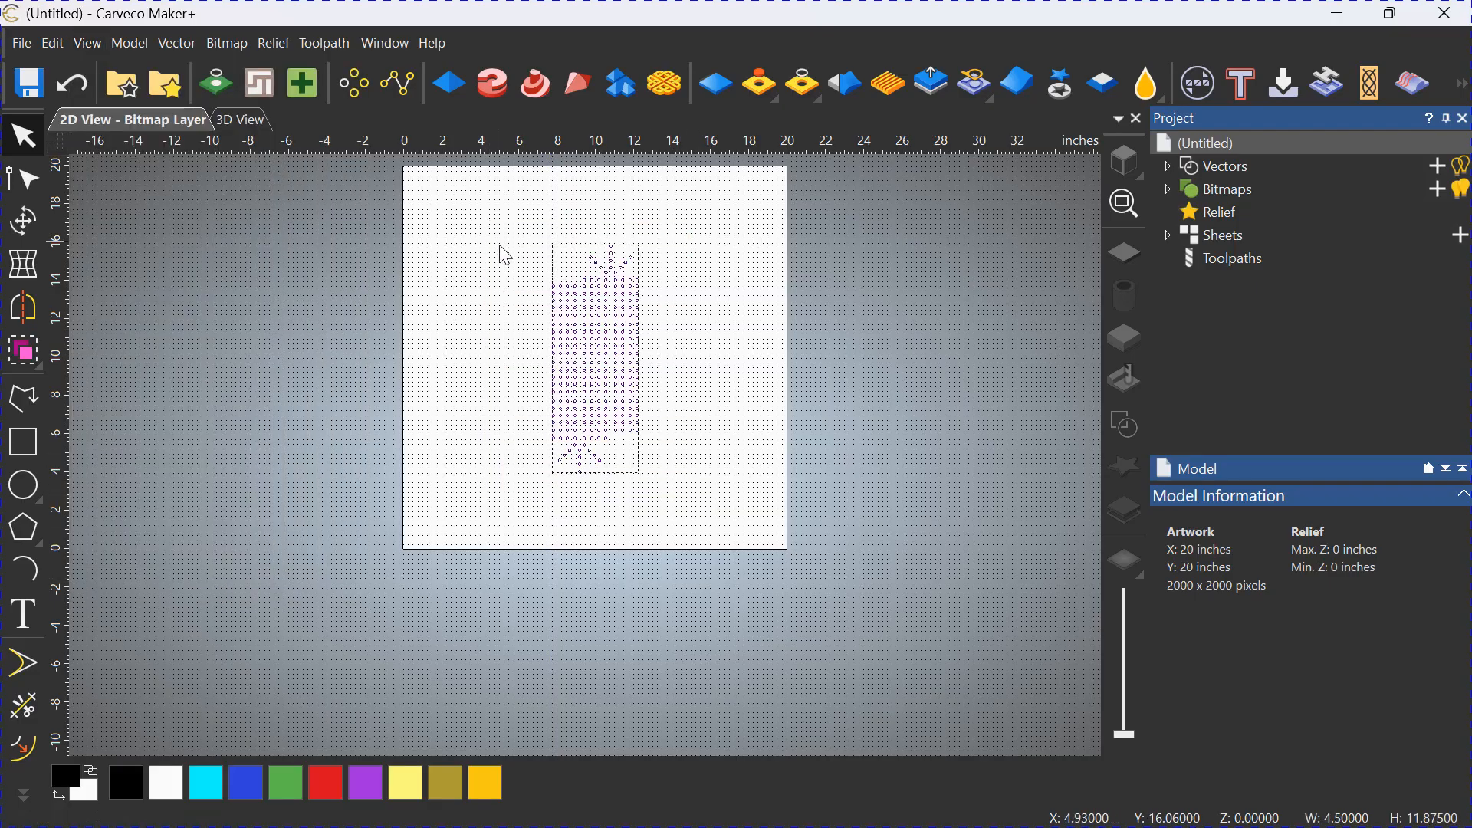
left_click(24, 353)
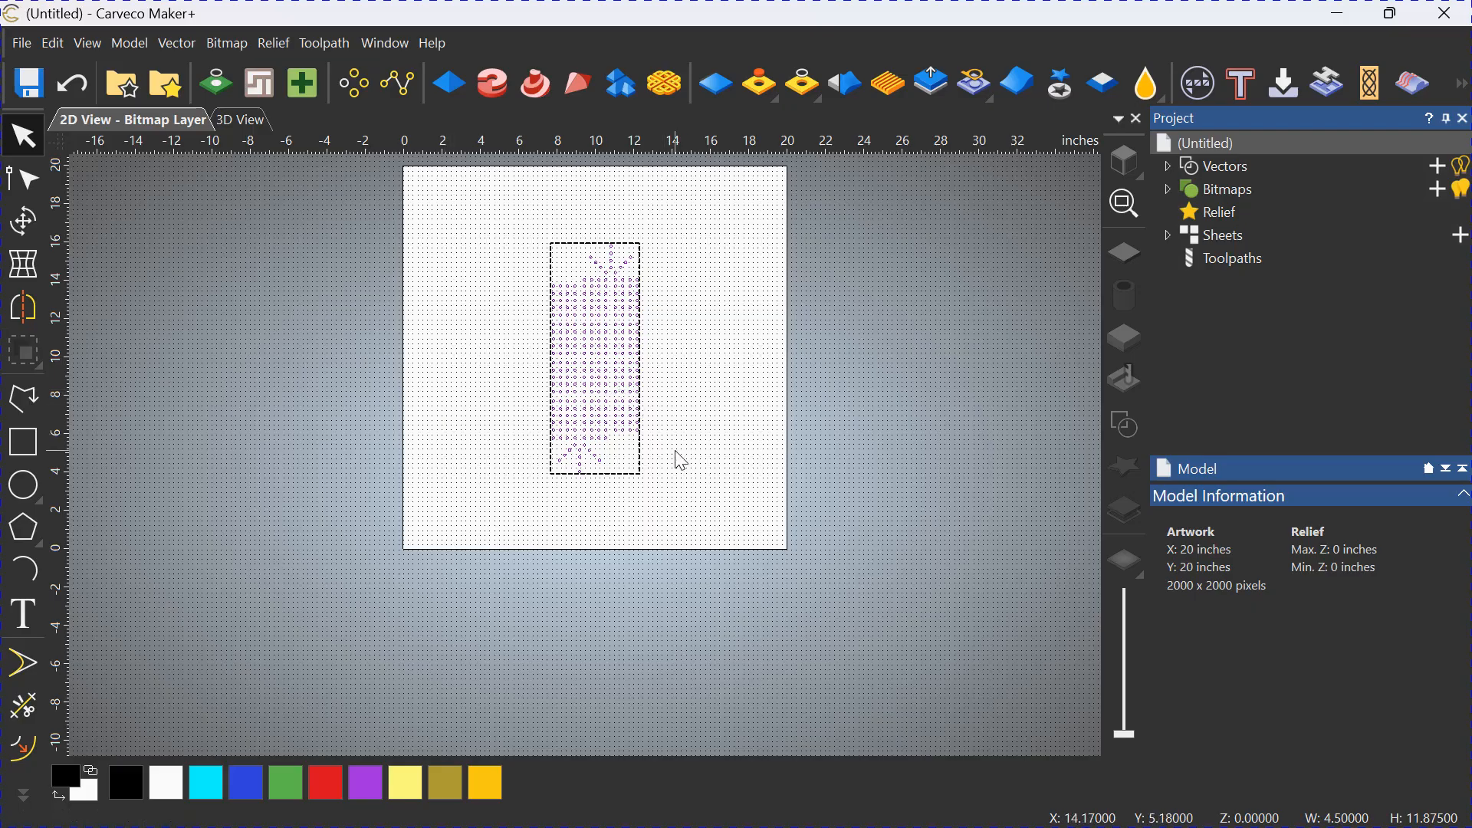
left_click(713, 424)
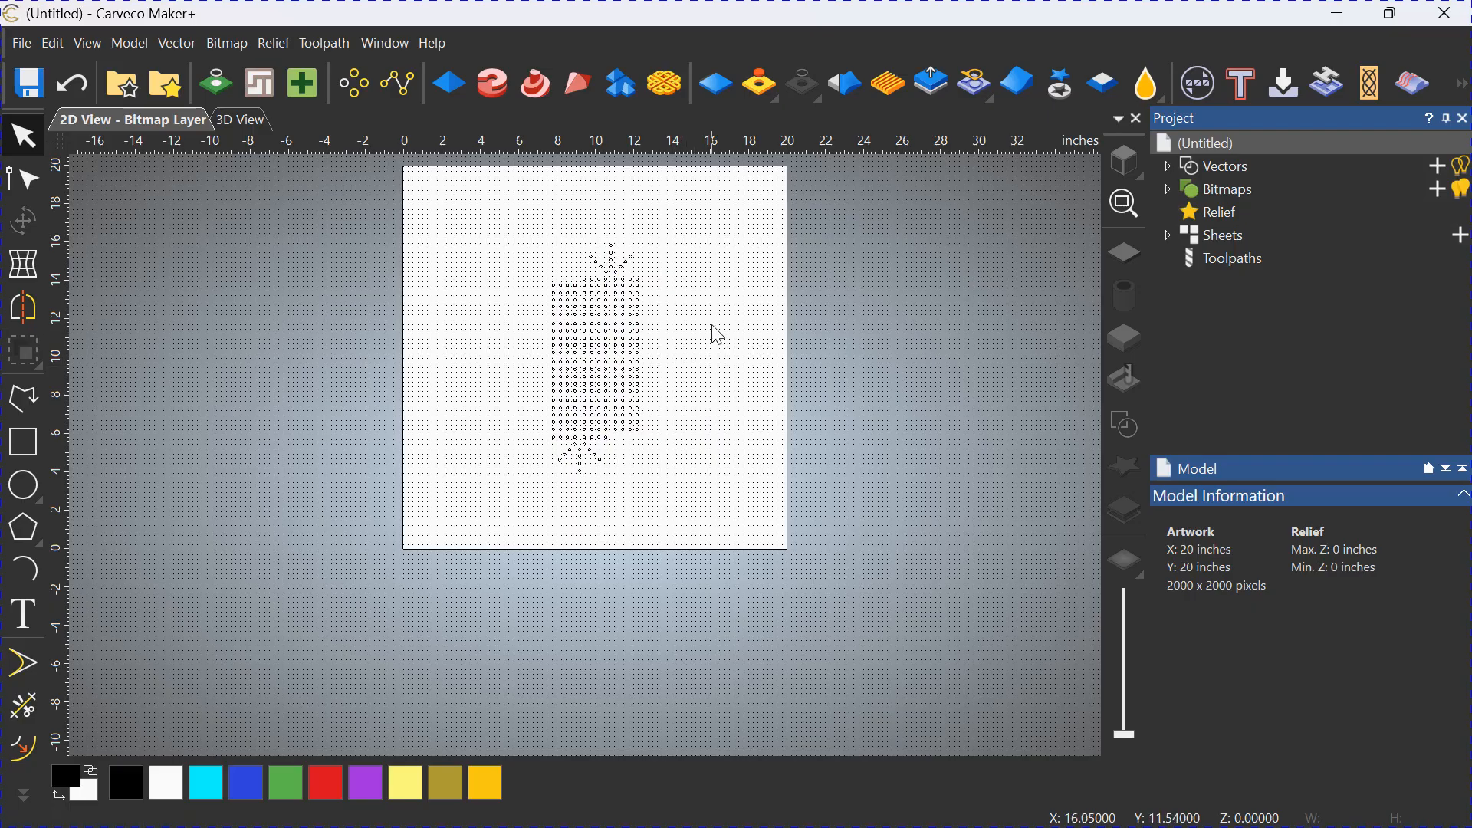
Create a rectangle 6 inches wide and 13 inches high around the hole pattern, with square corners.
scroll(740, 307, "up", 2)
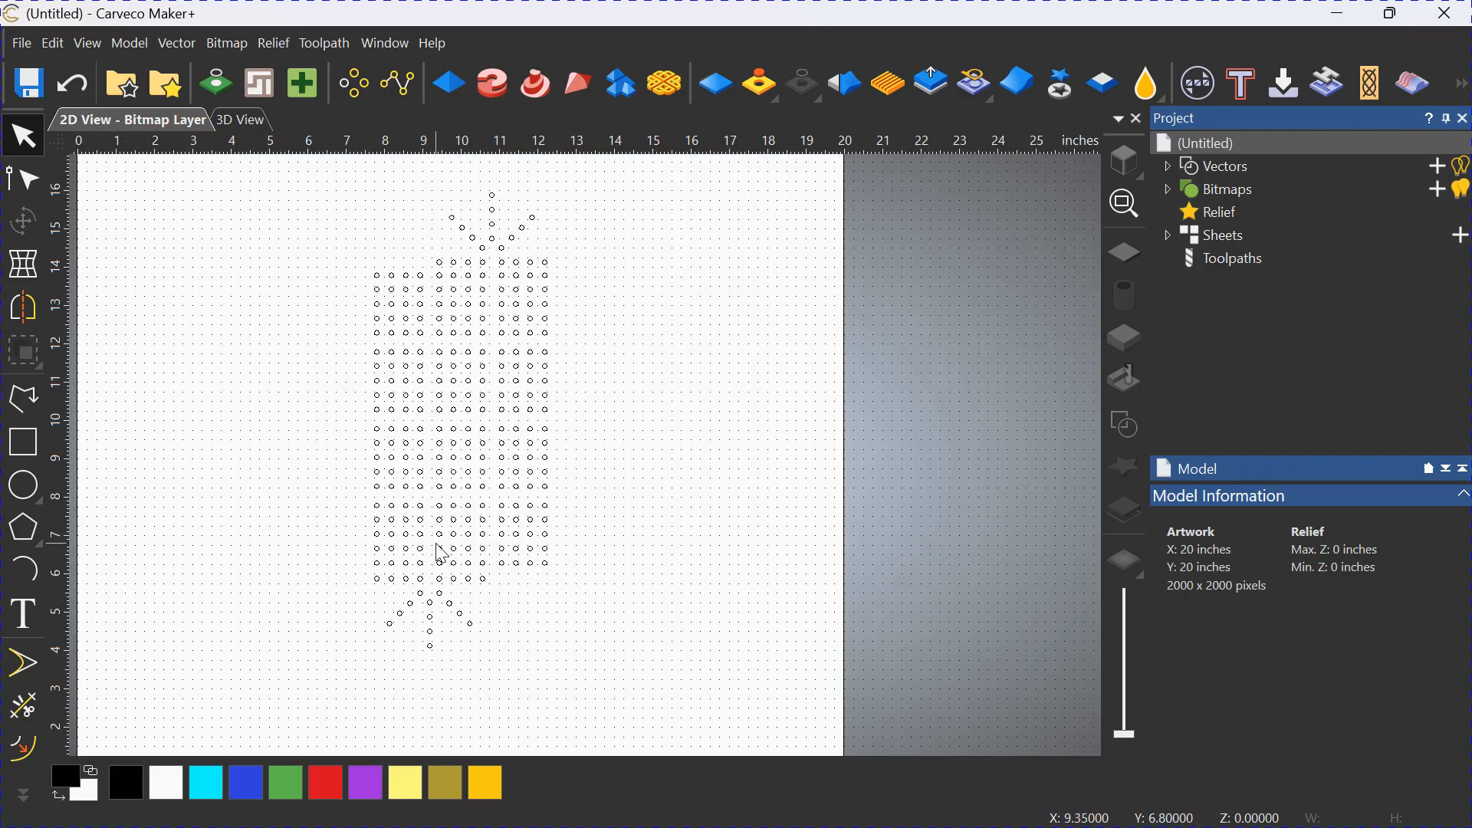
left_click(23, 442)
left_click_drag(226, 182, 666, 720)
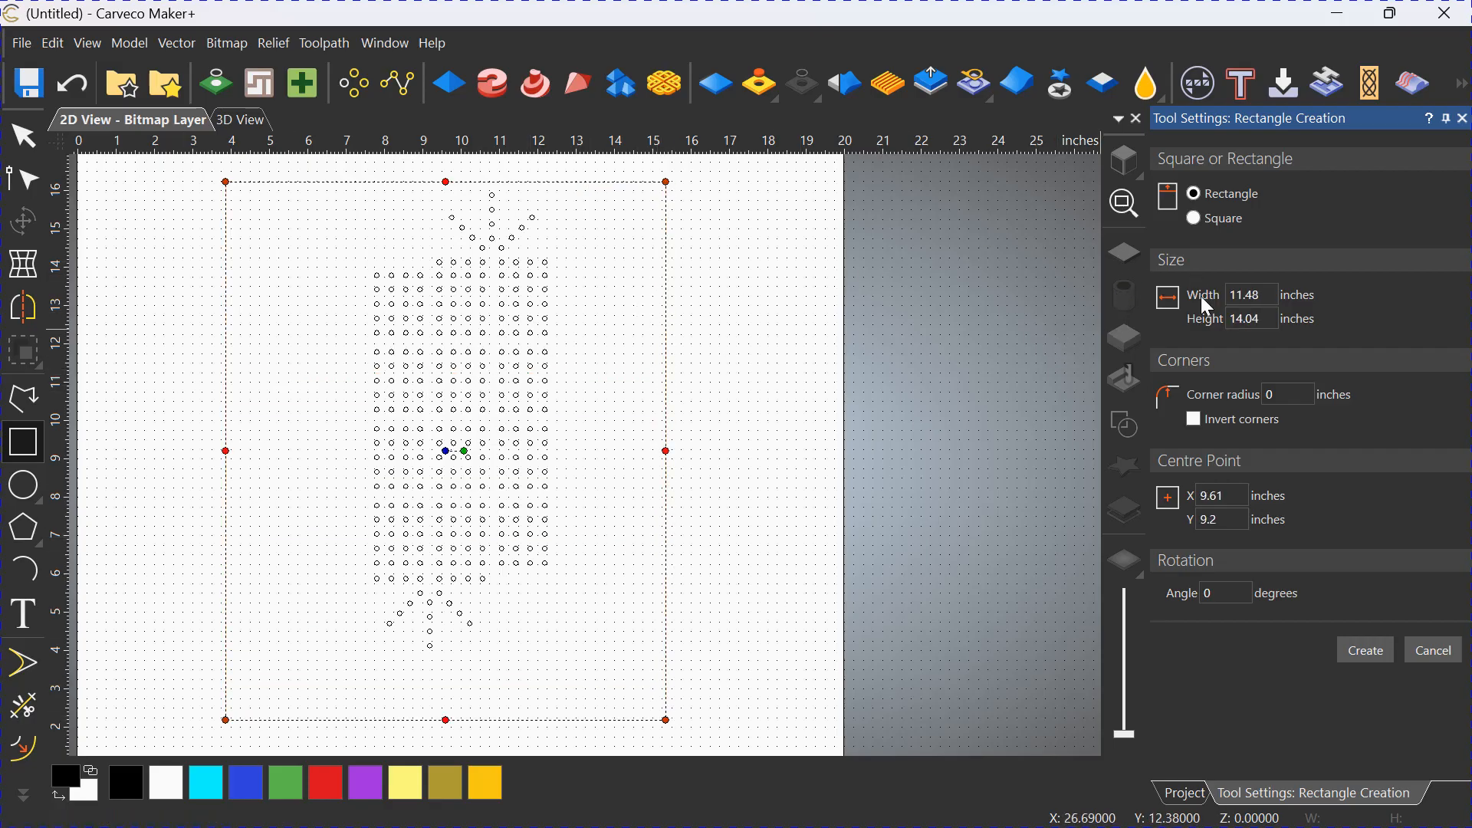
double_click(1245, 295)
type("6")
key("Return")
left_click_drag(1266, 320, 1214, 320)
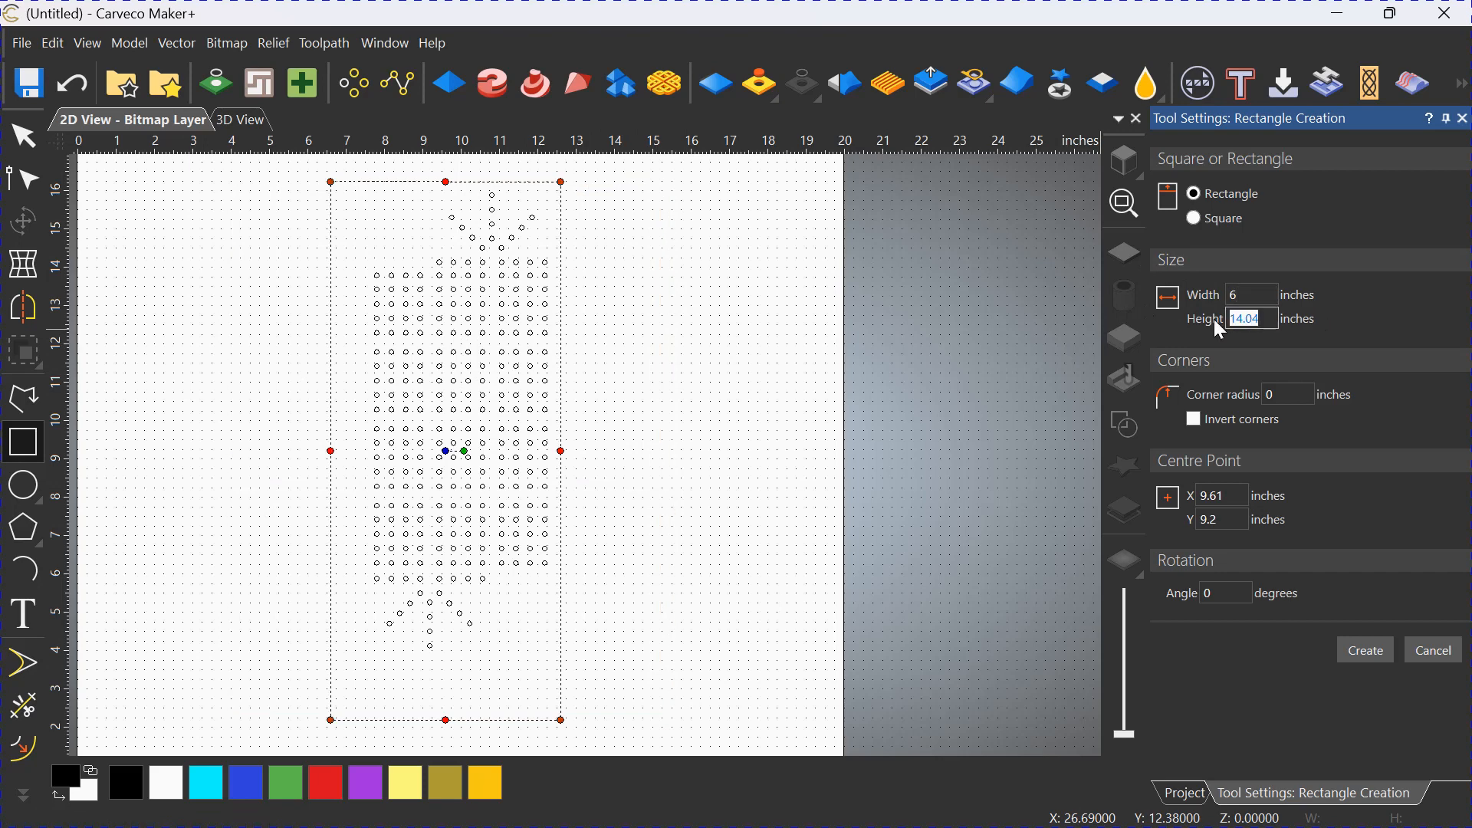
type("13")
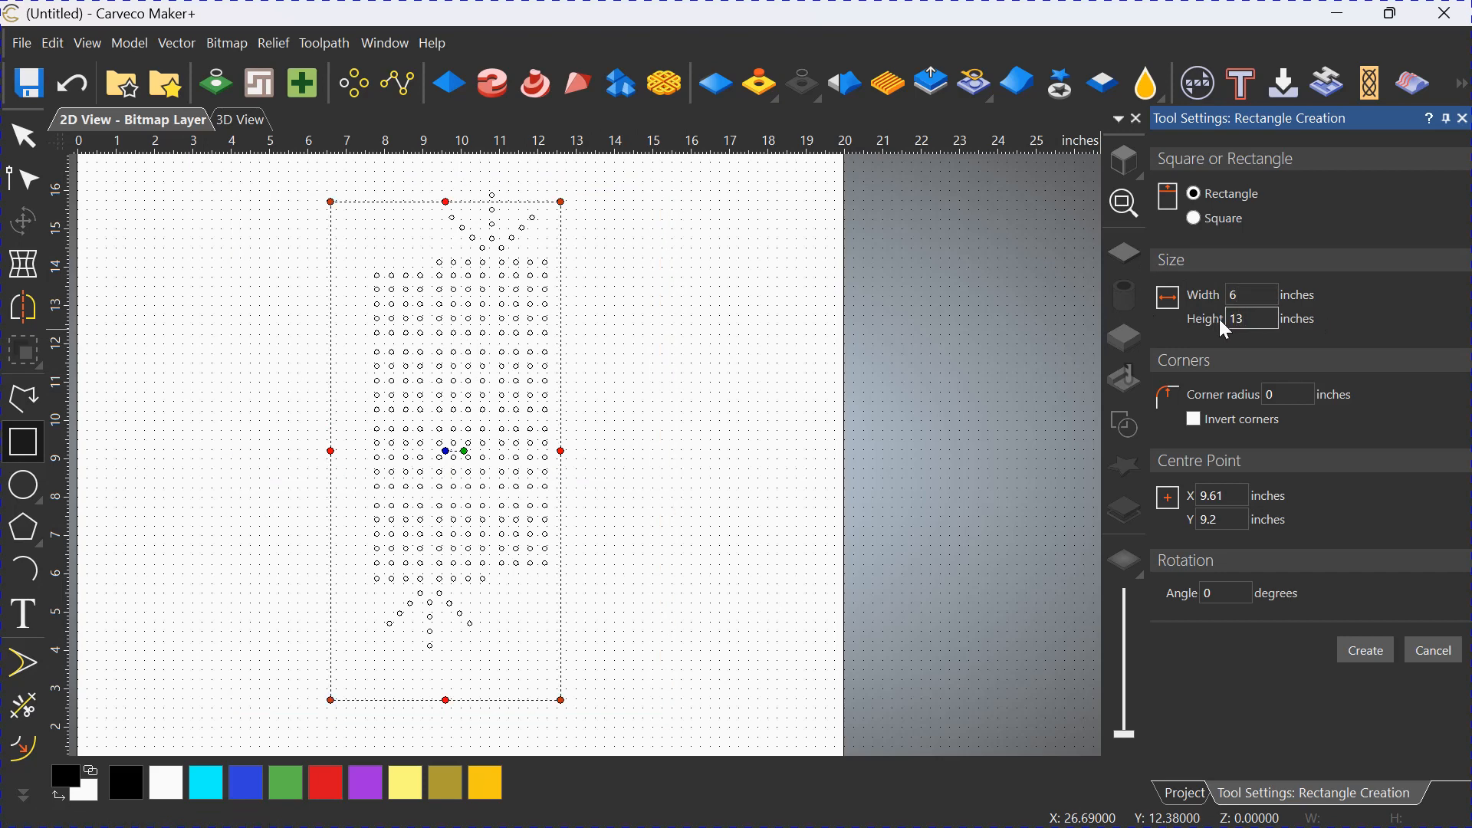
left_click(1368, 660)
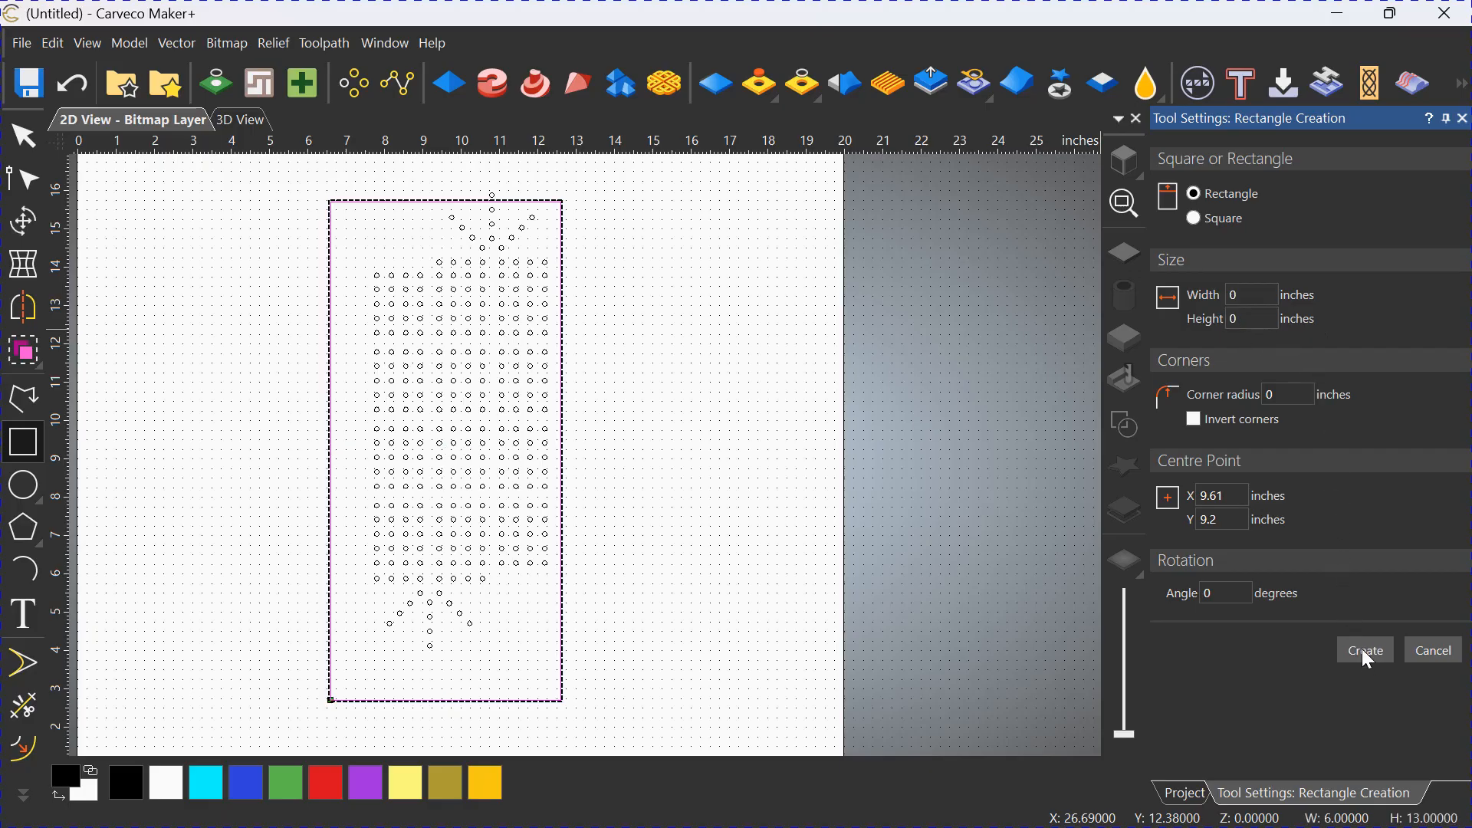
Centre the new rectangle in the model so that it encloses the hole pattern, and deselect it.
left_click(27, 138)
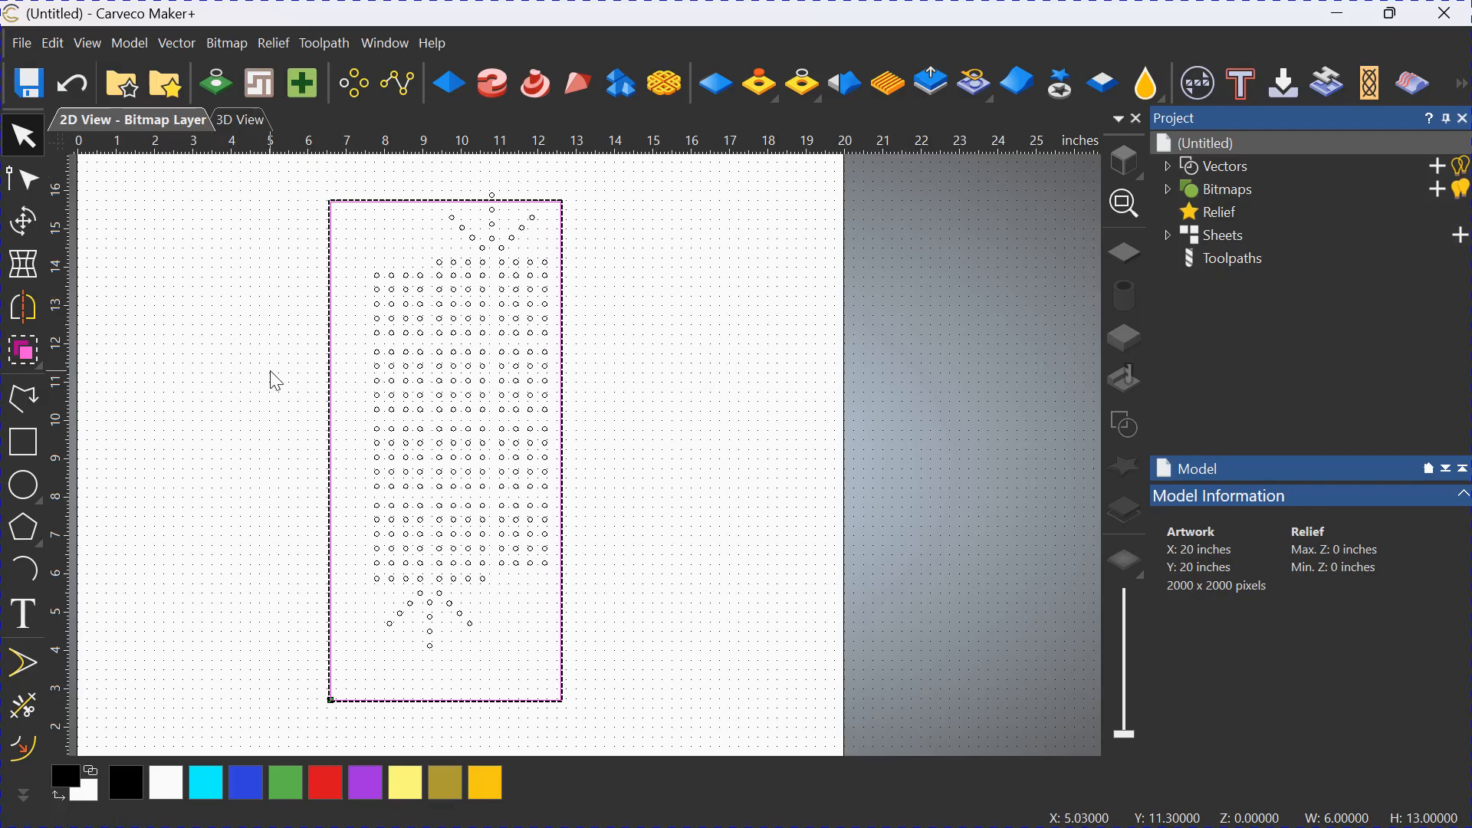
key("F9")
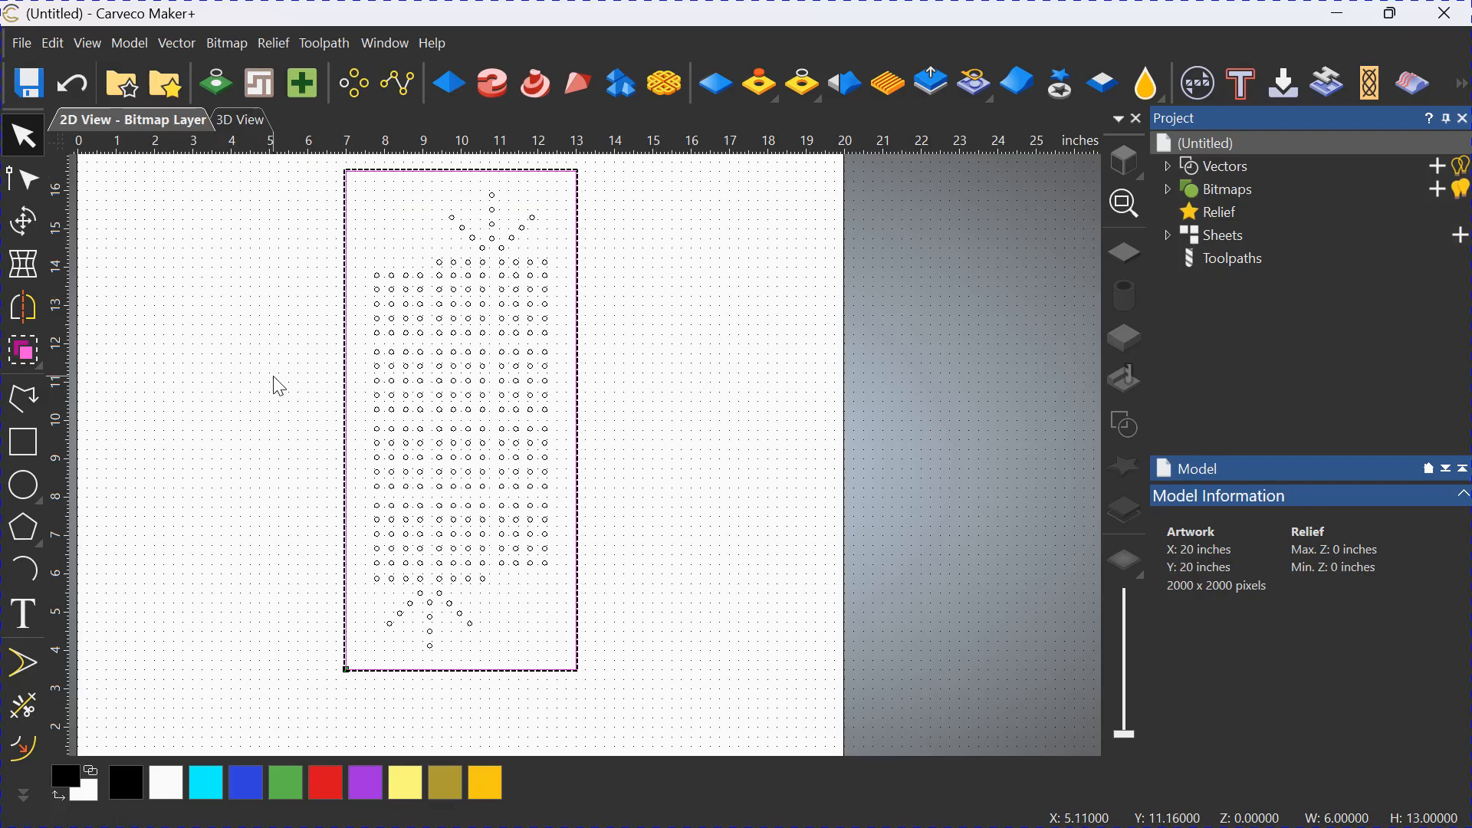
left_click(273, 393)
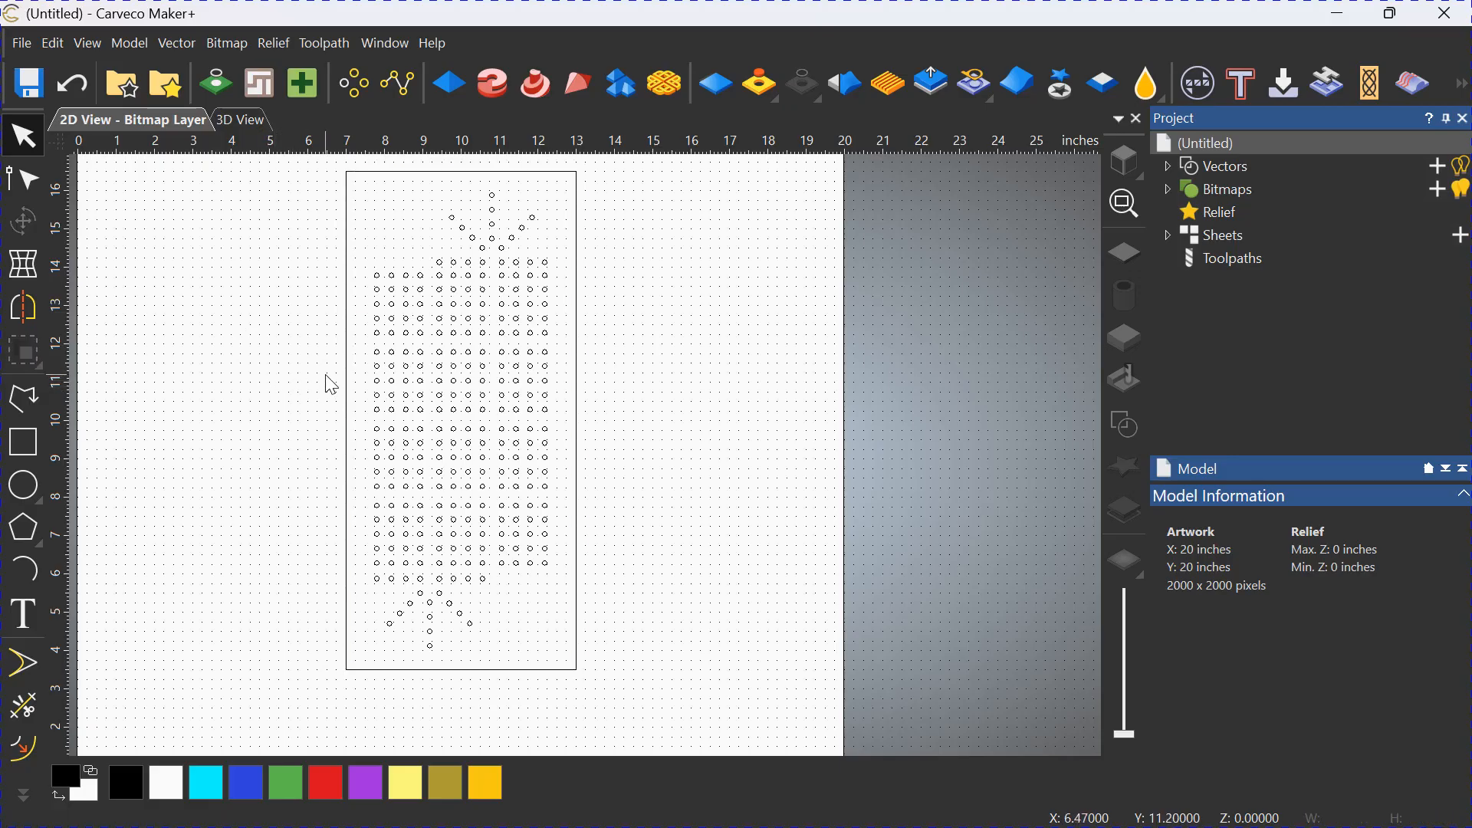
Offset the rectangle around the holes outwards by 1 inch with sharp corners, keeping the original vector.
scroll(326, 381, "down", 1)
scroll(625, 464, "up", 1)
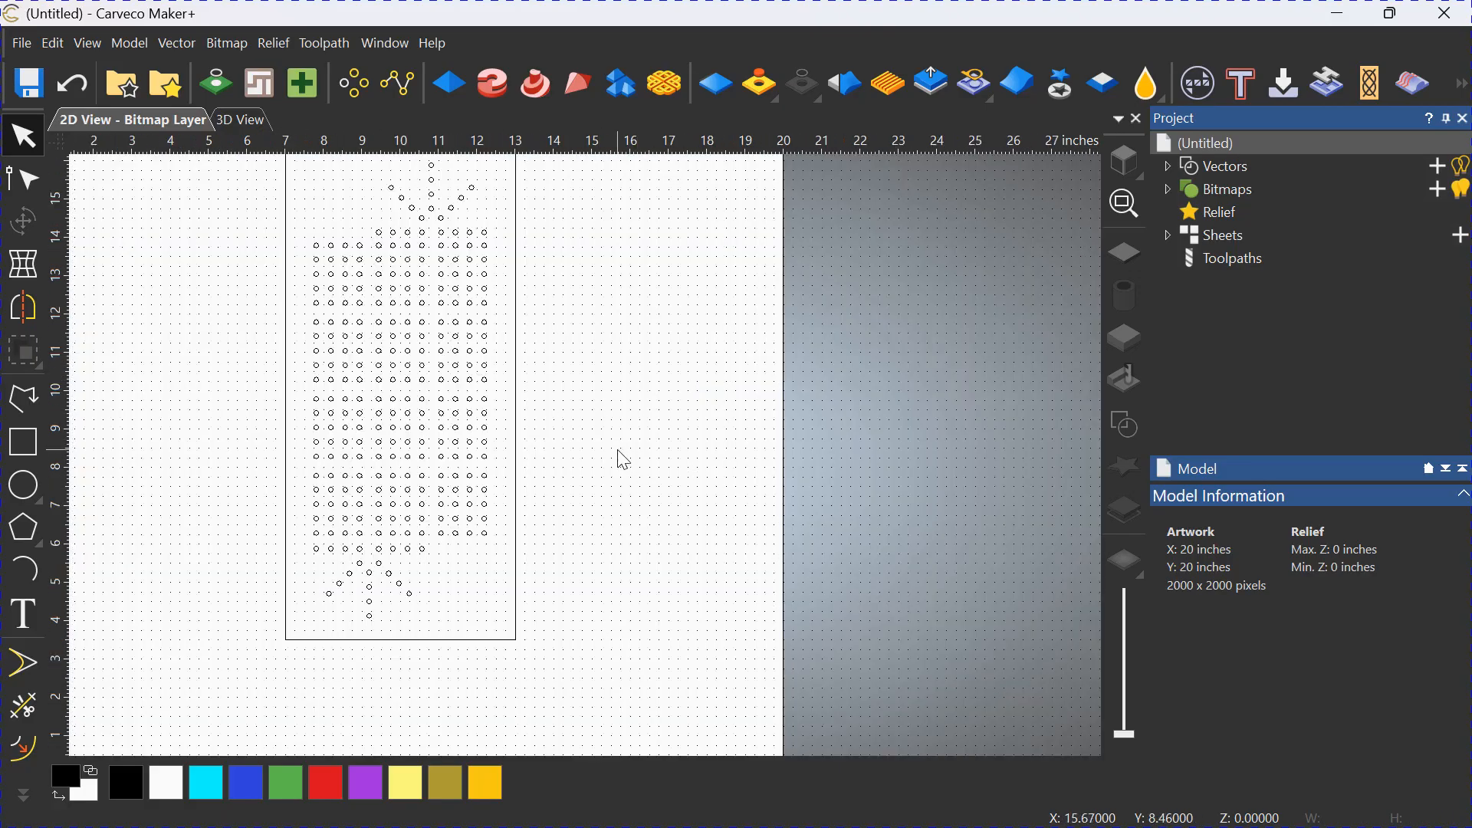
scroll(596, 437, "down", 1)
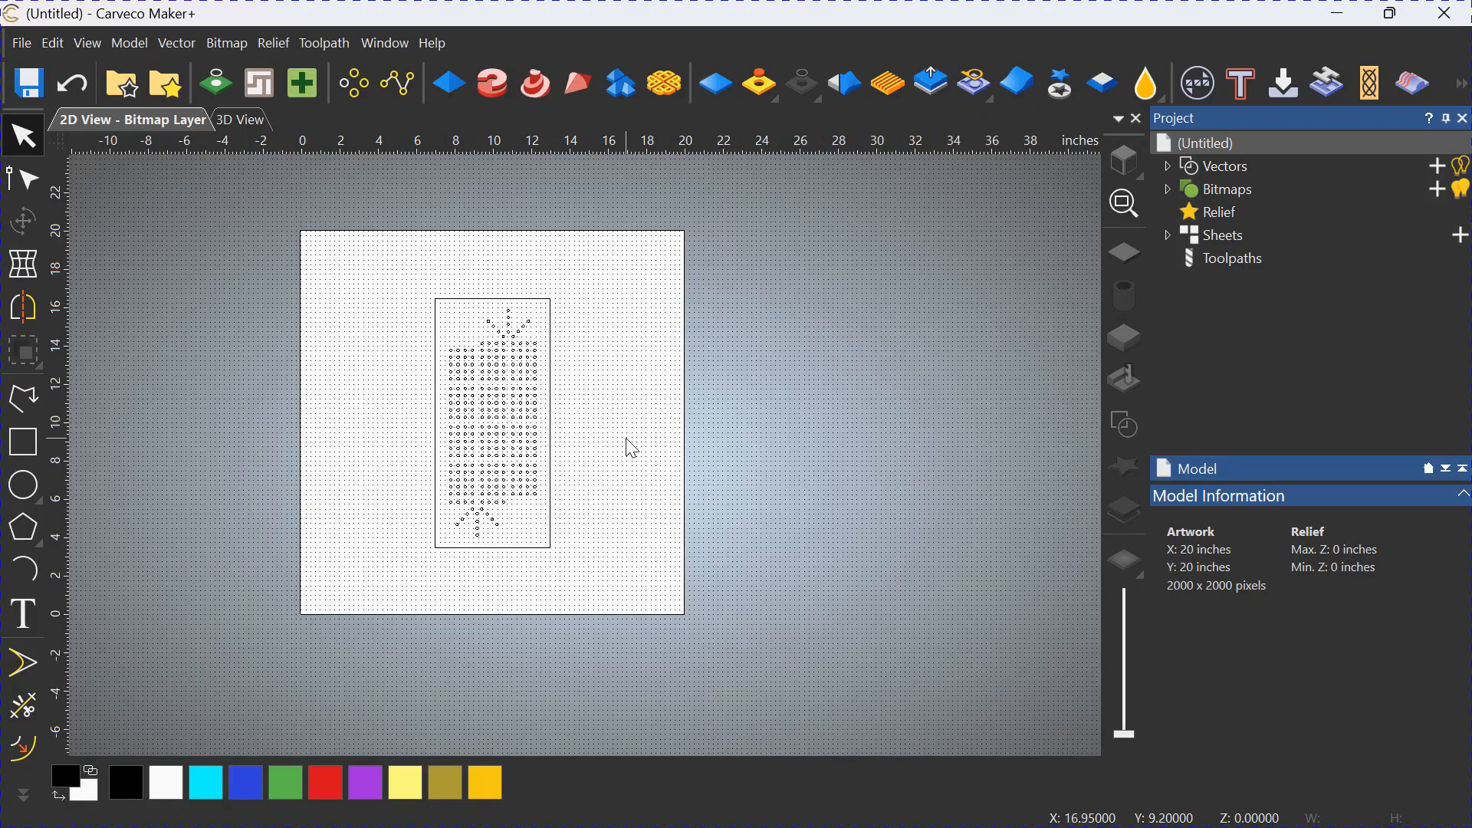
middle_click_drag(625, 444, 533, 469)
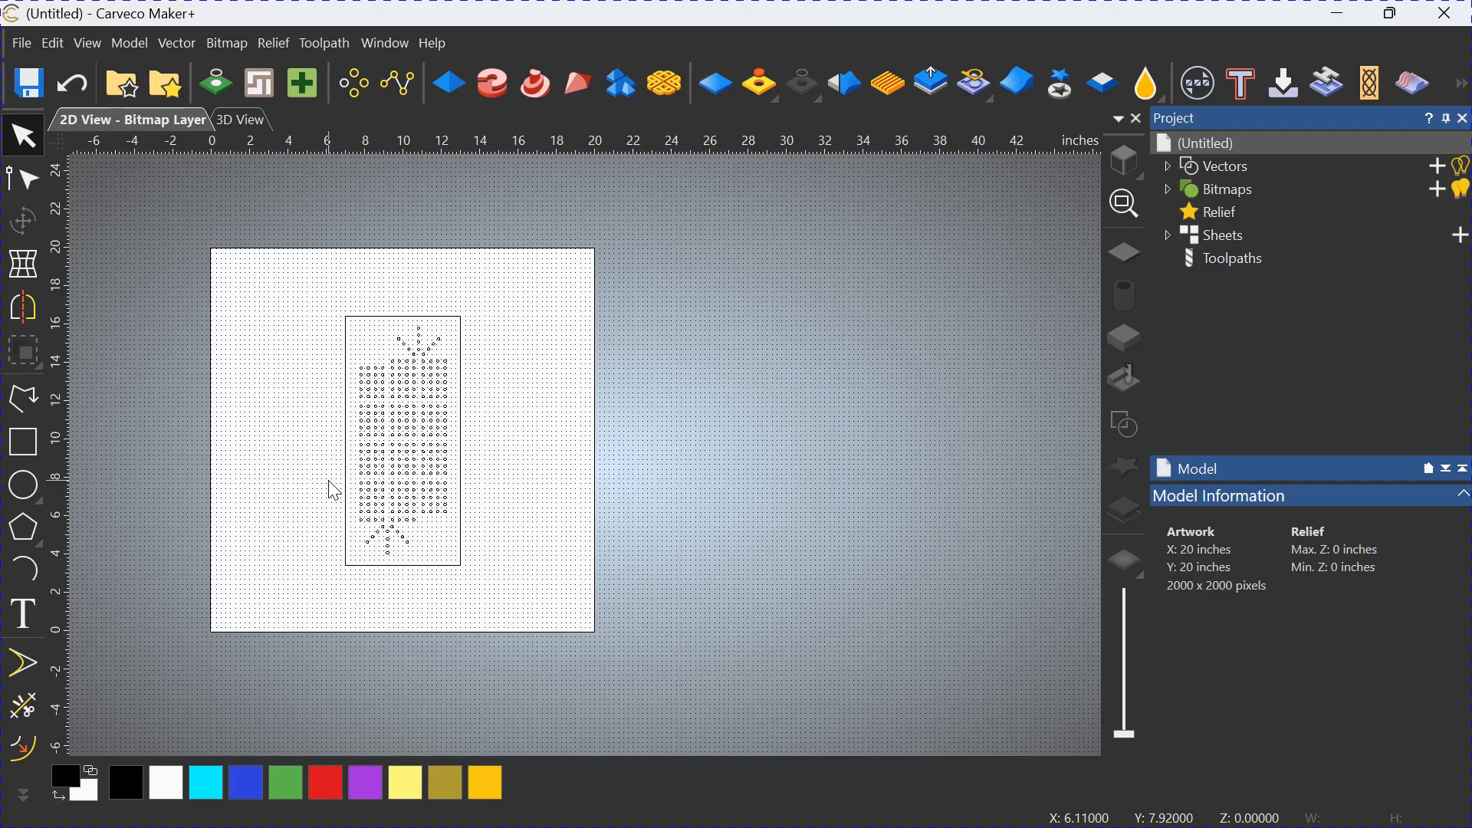
left_click(345, 366)
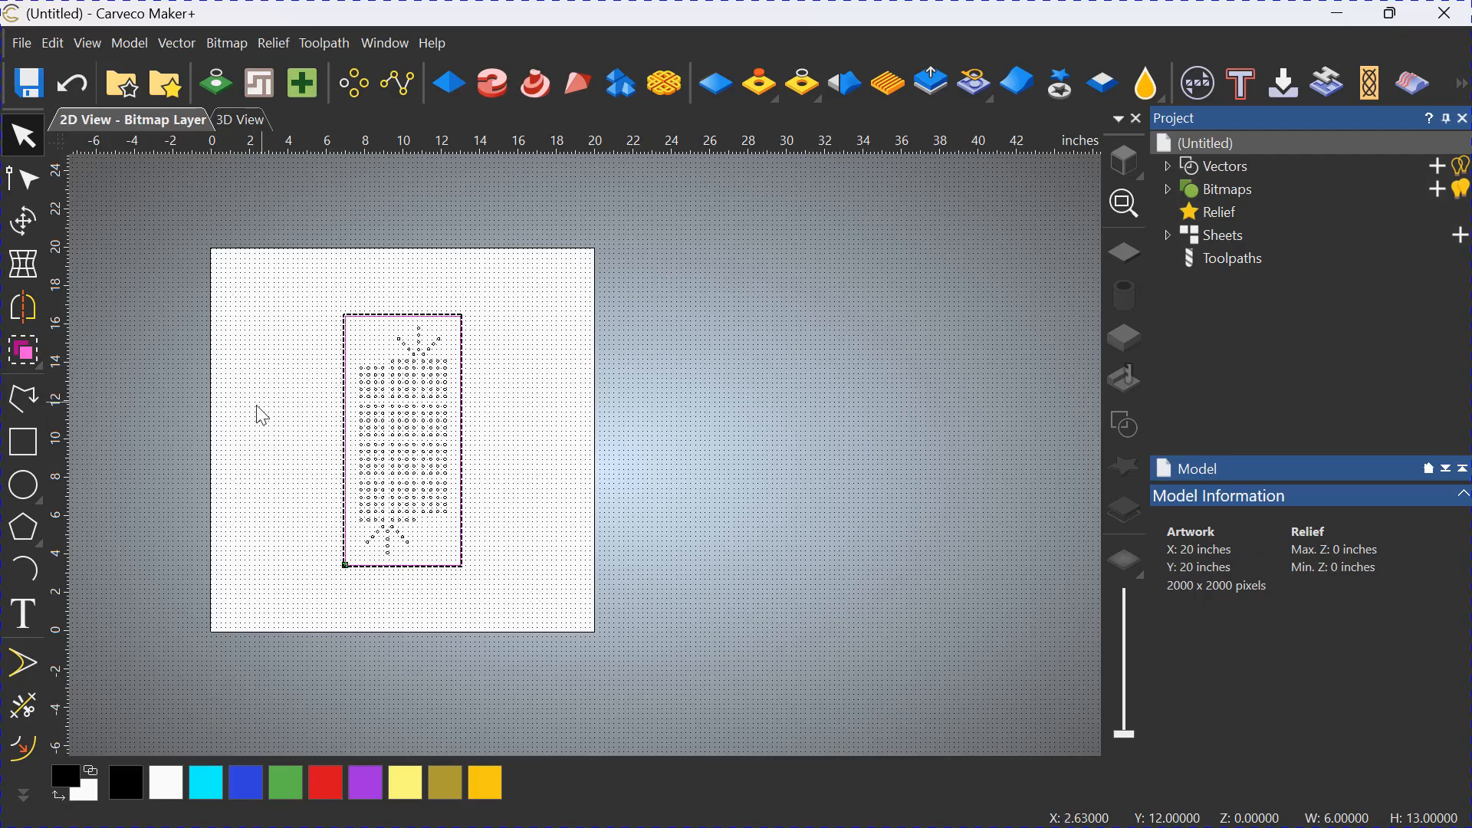
left_click(22, 749)
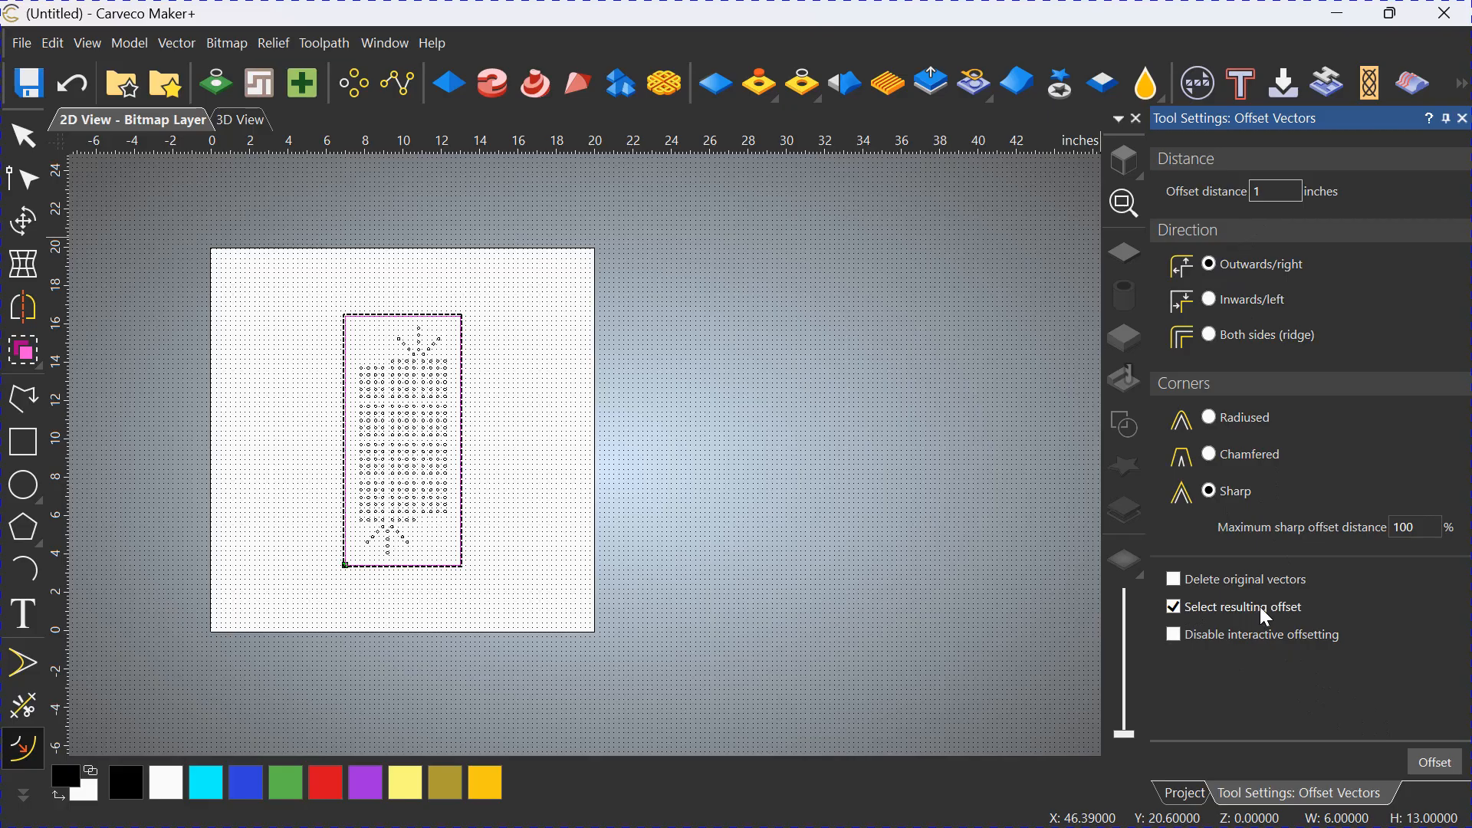
left_click(1447, 773)
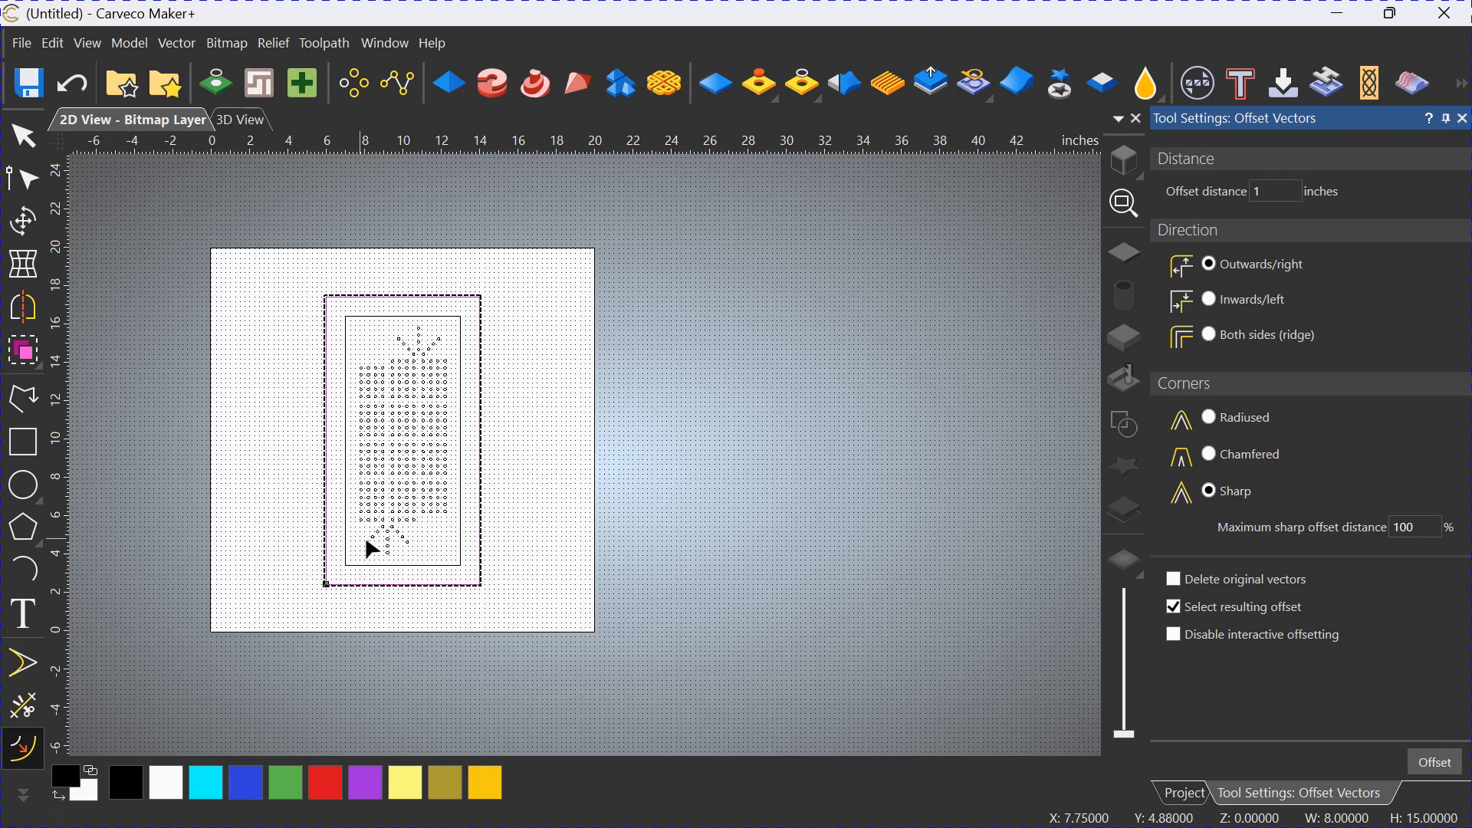
middle_click_drag(286, 453, 372, 456)
left_click(372, 456)
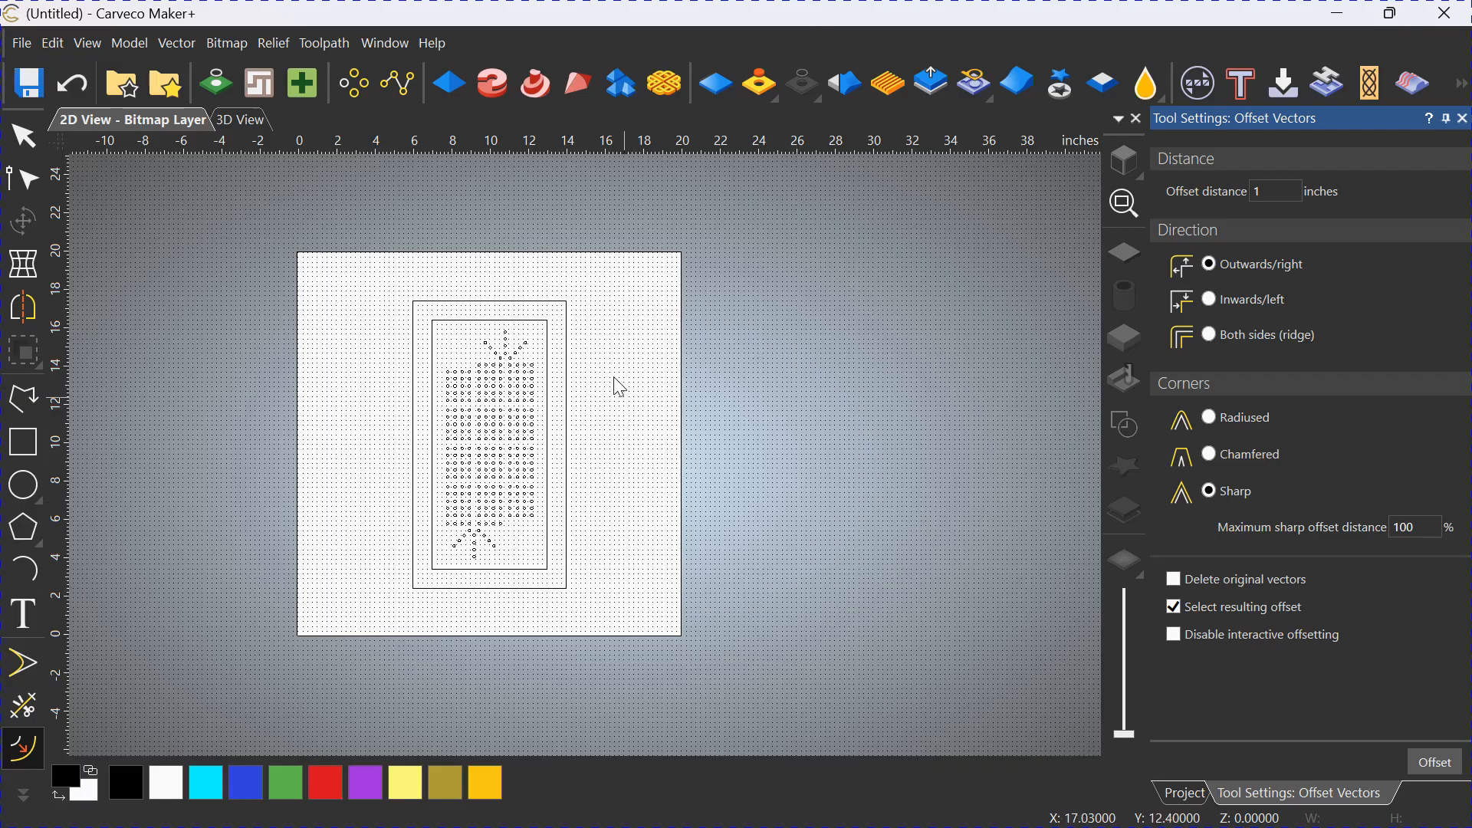
Show the model in 3D and crop it to the outer offset rectangle.
left_click(243, 121)
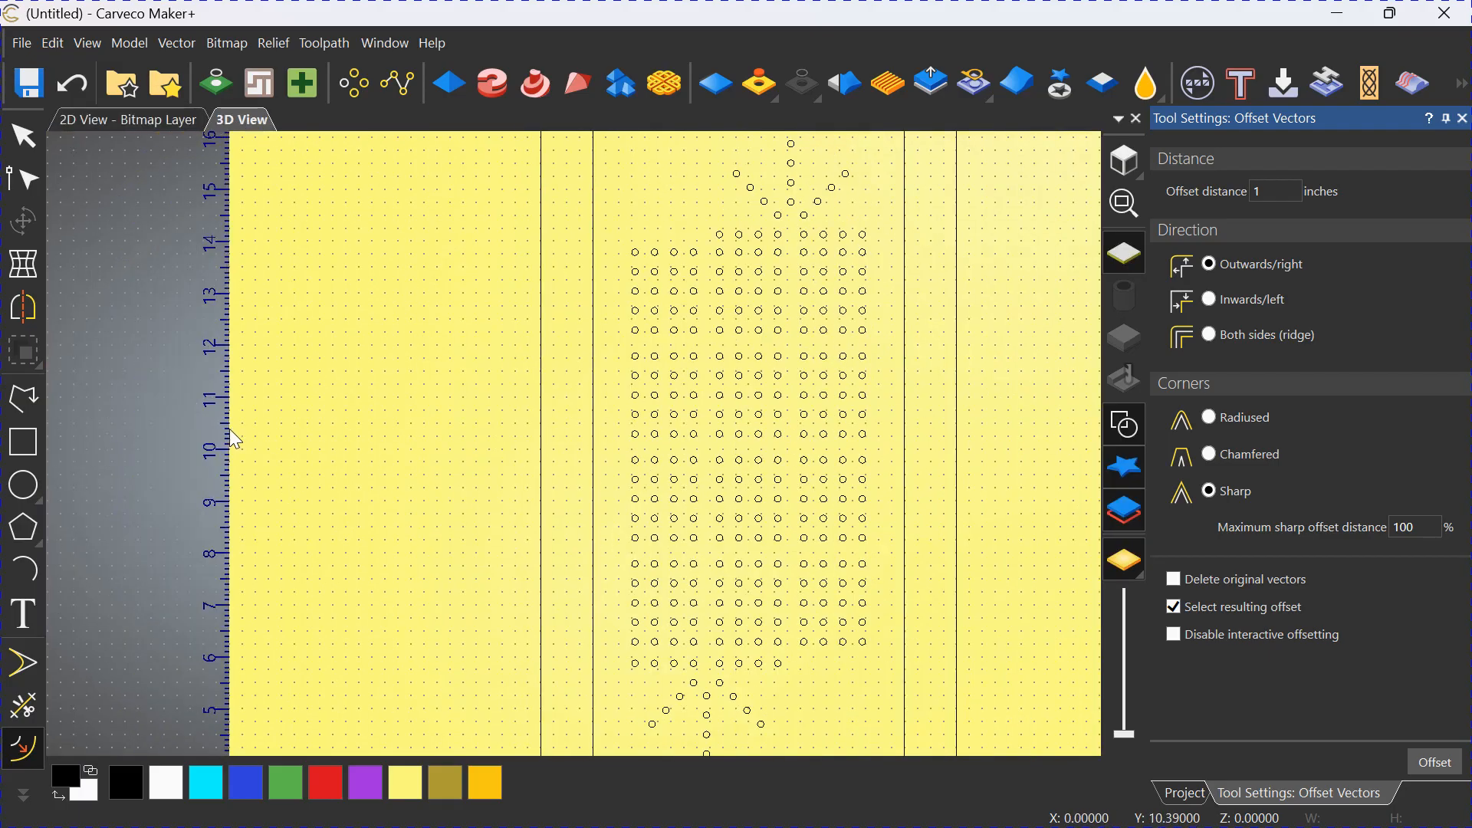
middle_click_drag(851, 542, 774, 503)
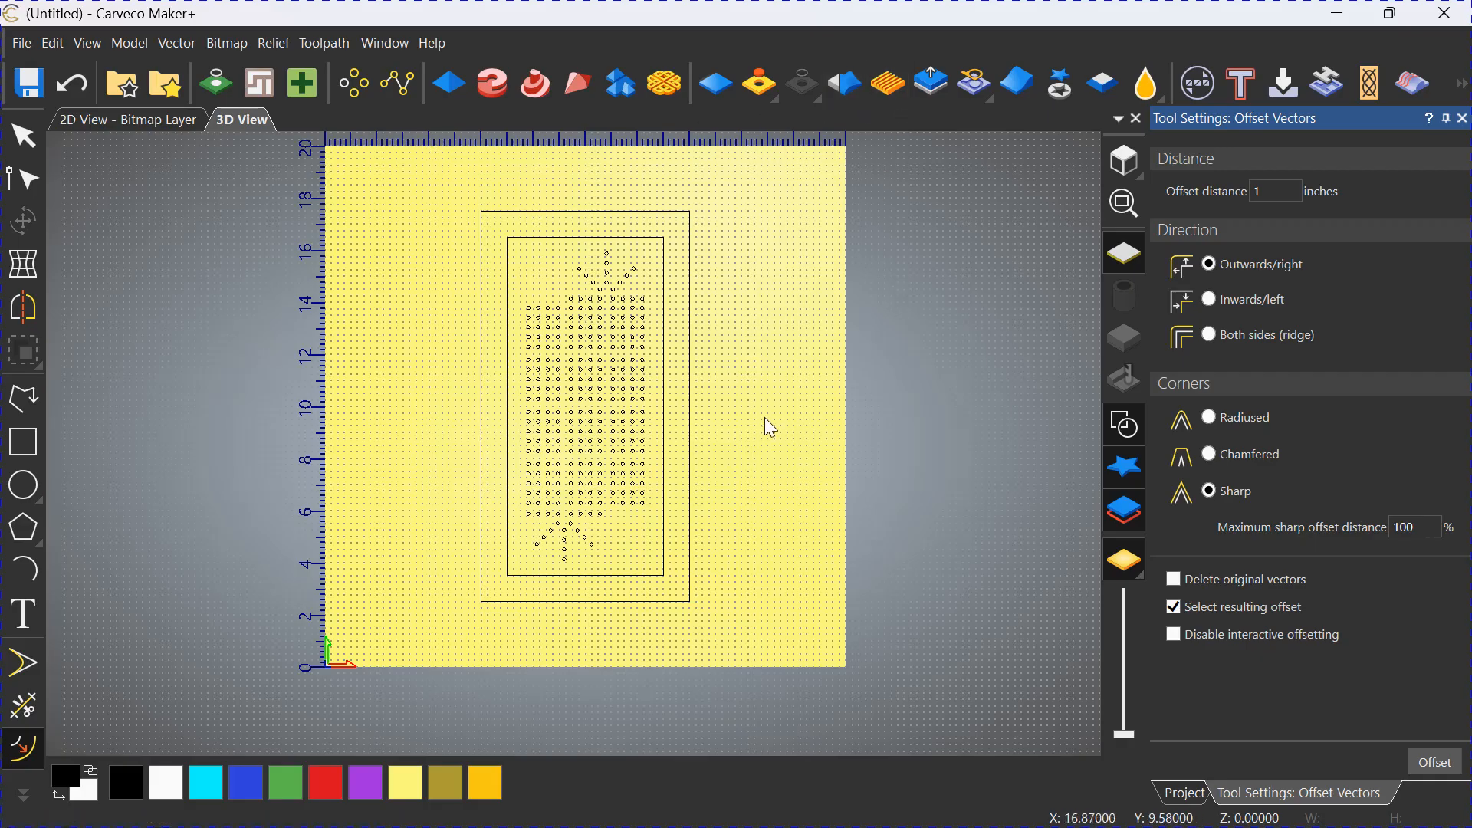
left_click(691, 407)
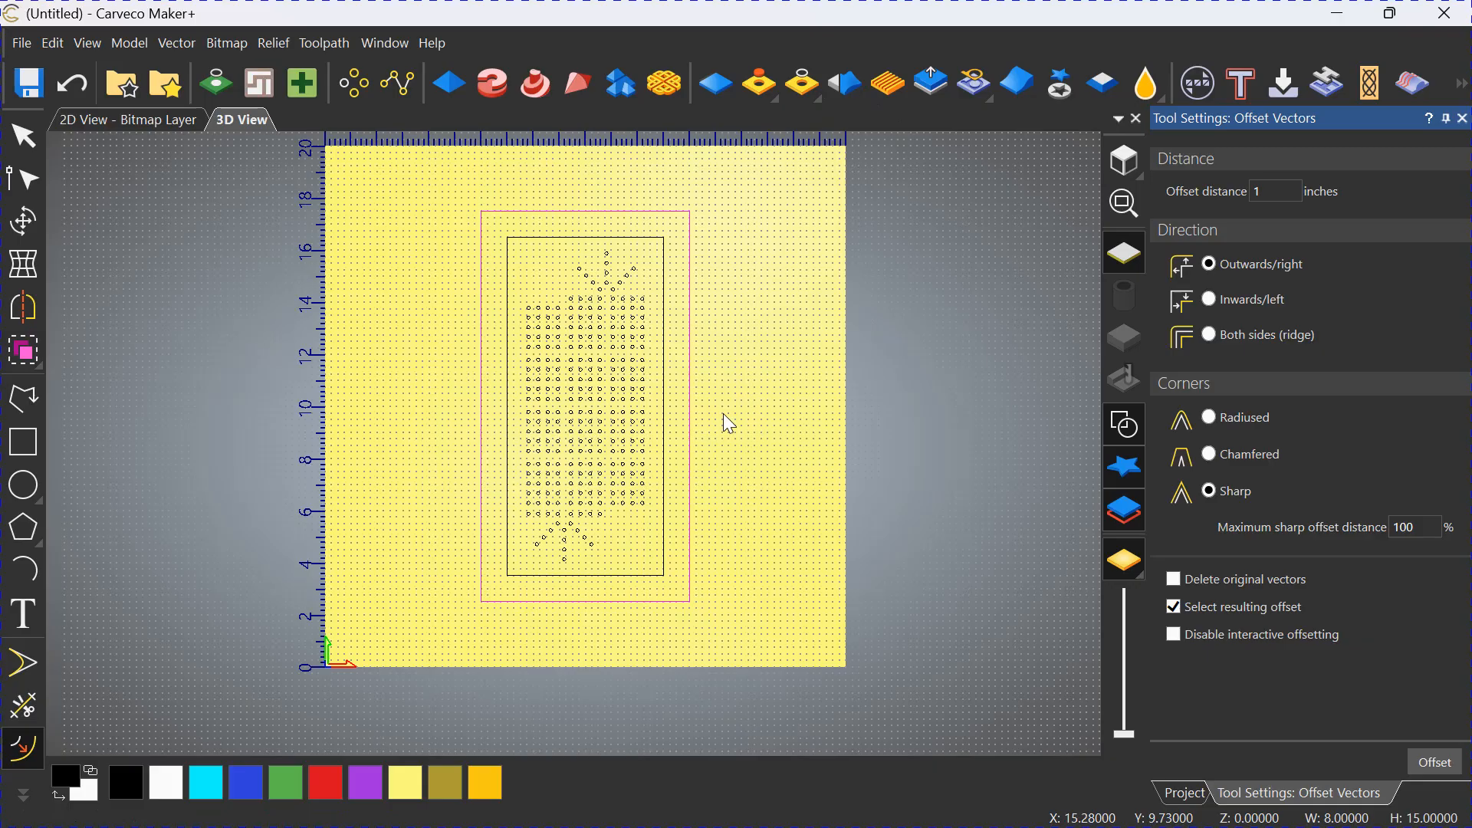
left_click(129, 45)
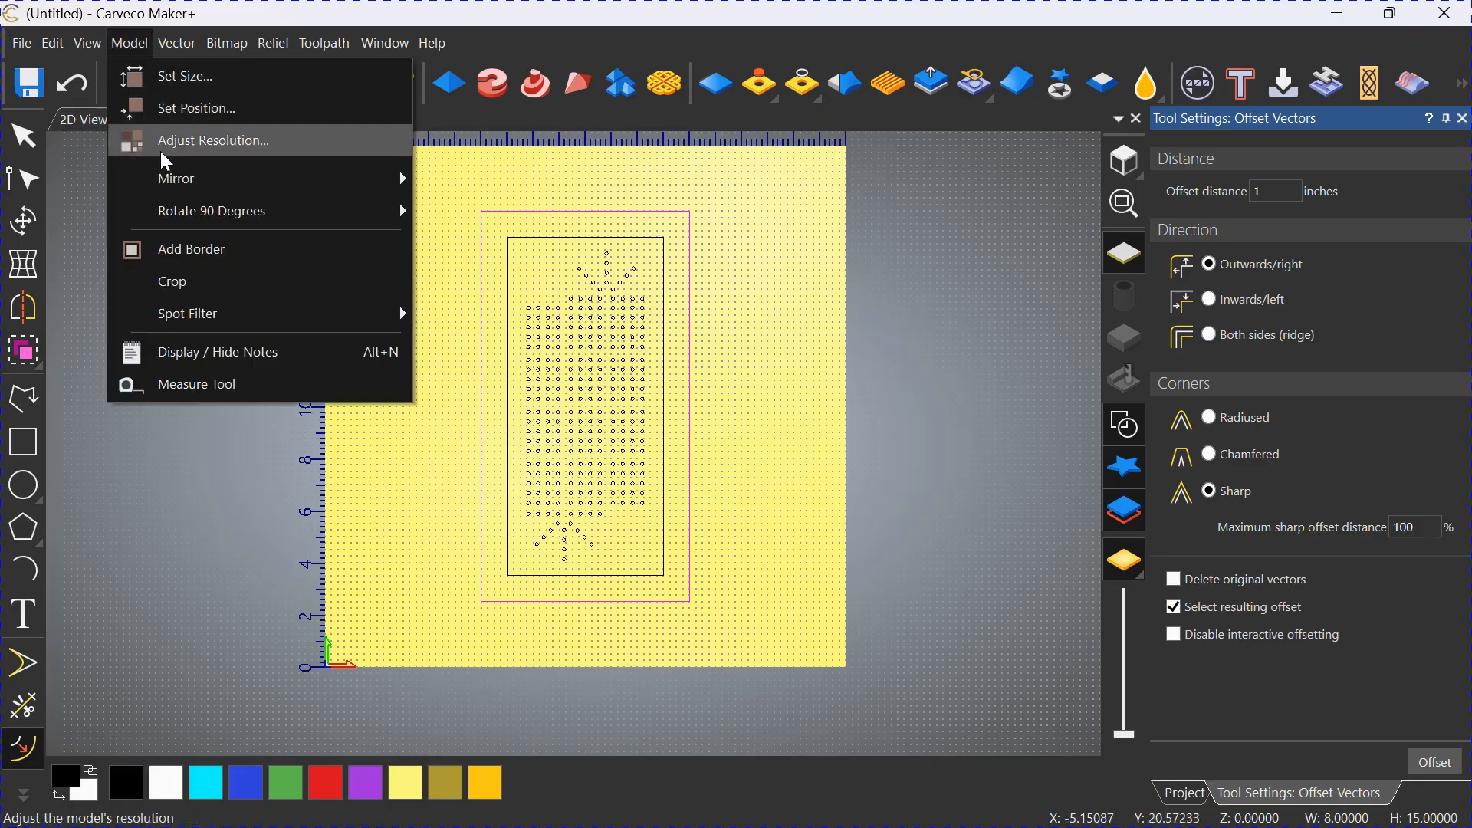
left_click(176, 283)
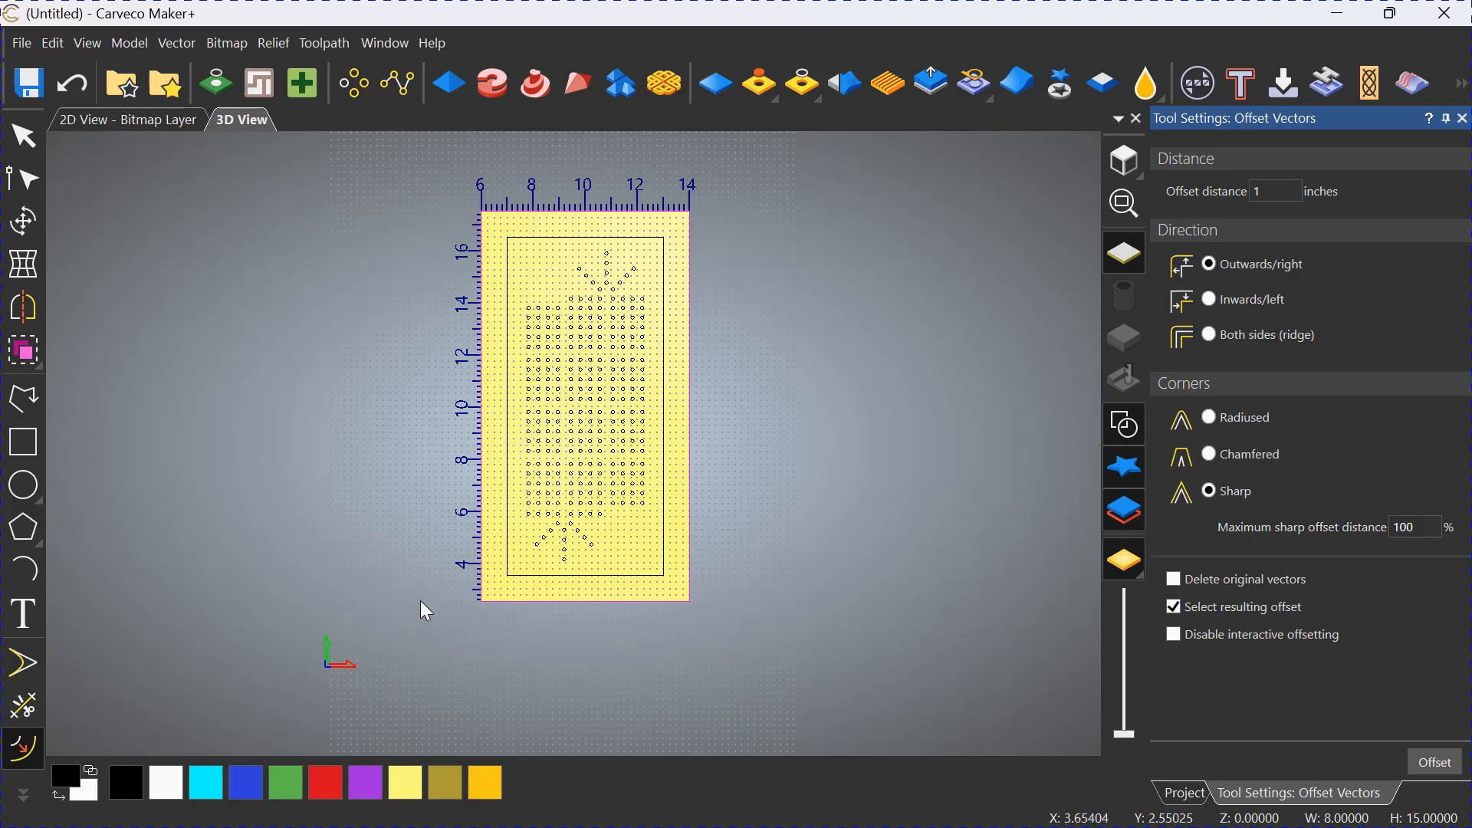
Set the position of the cropped model's bottom left pixel to X 0, Y 0.
left_click(129, 44)
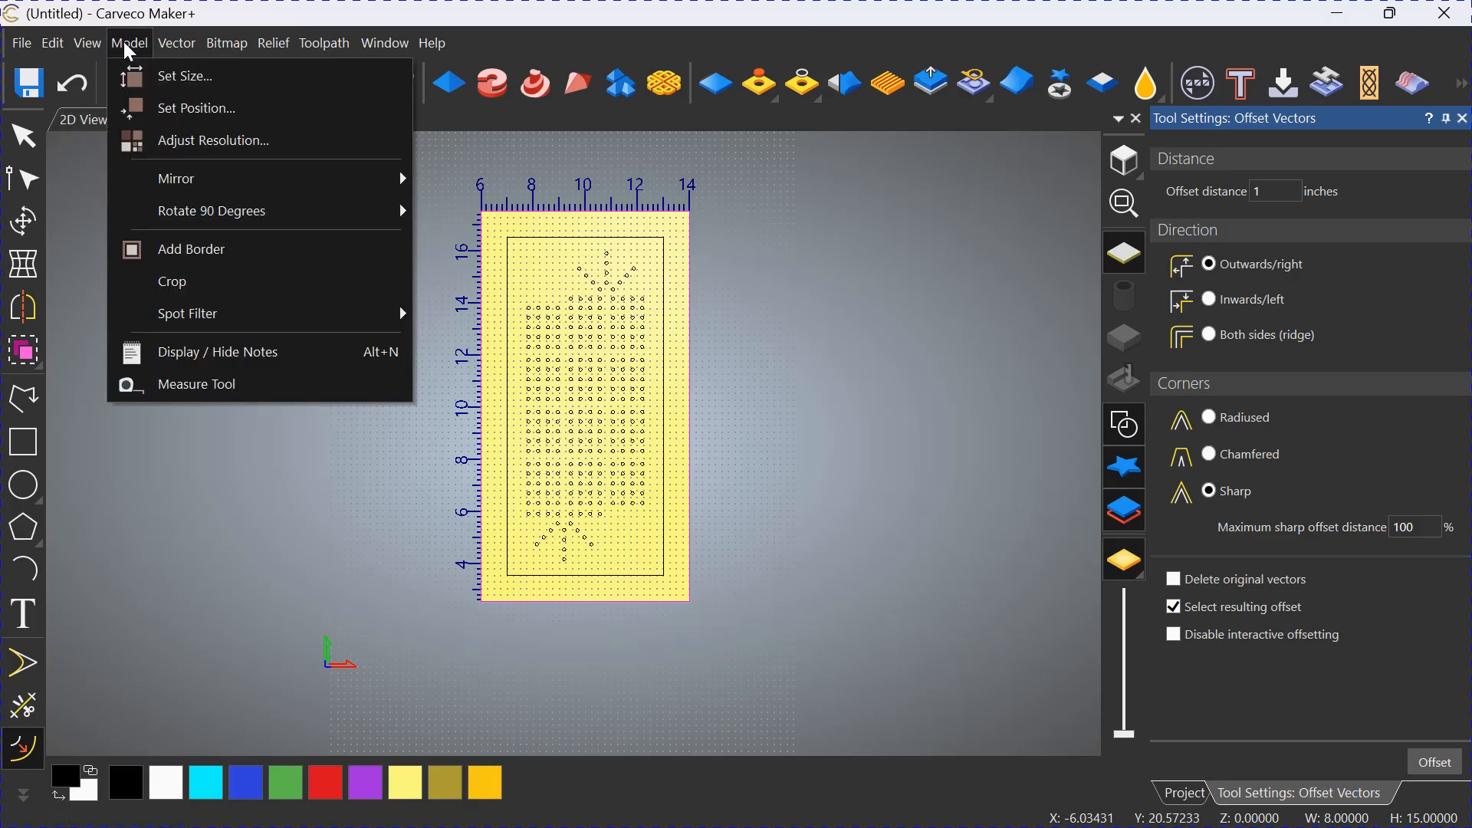
left_click(203, 111)
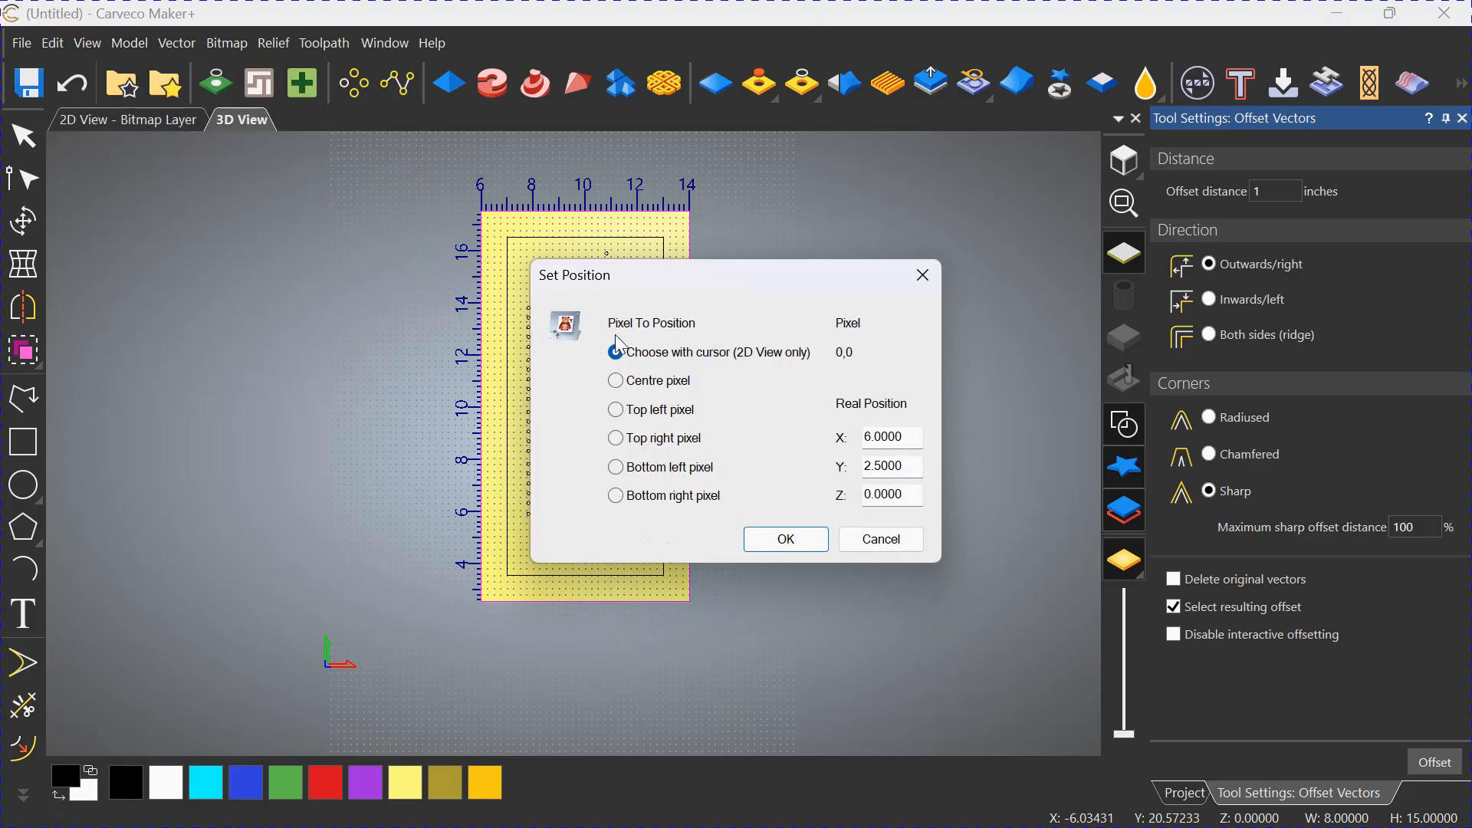
left_click(617, 468)
left_click_drag(904, 437, 860, 467)
type("00")
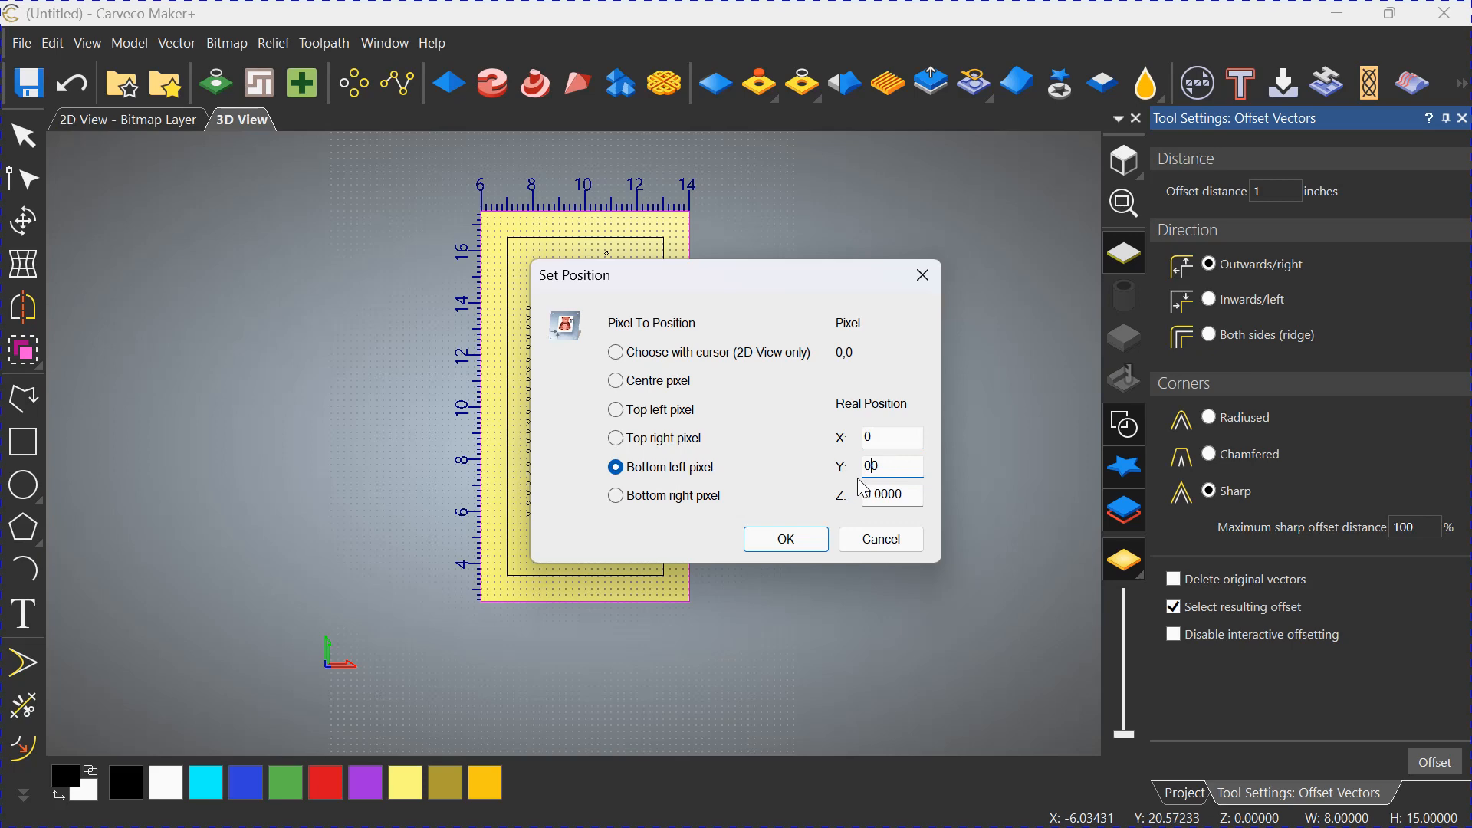
left_click(786, 539)
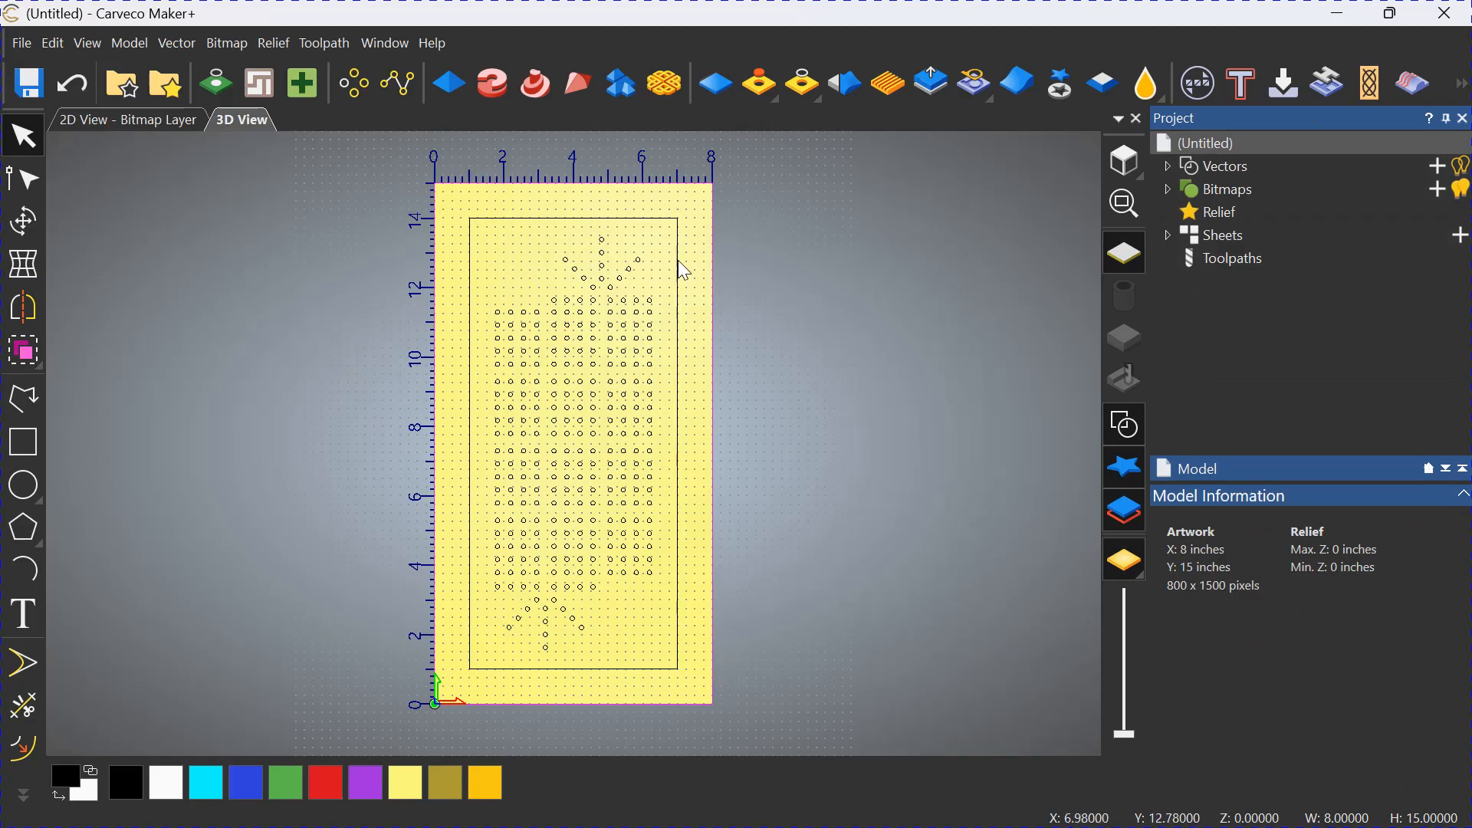
left_click(742, 299)
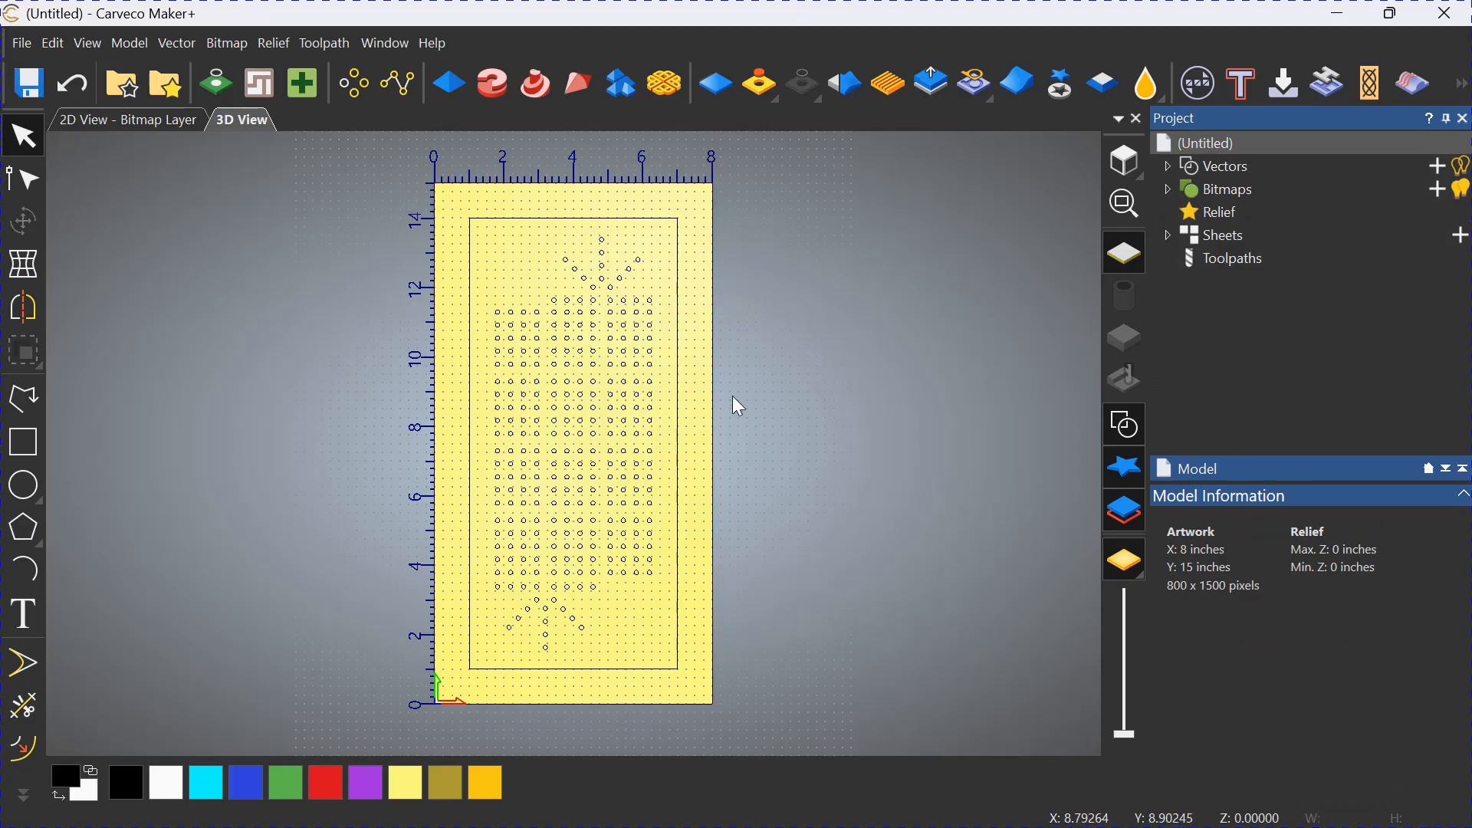
Check the cropped model's height and width in its size settings, based on the selected outer rectangle.
left_click(554, 185)
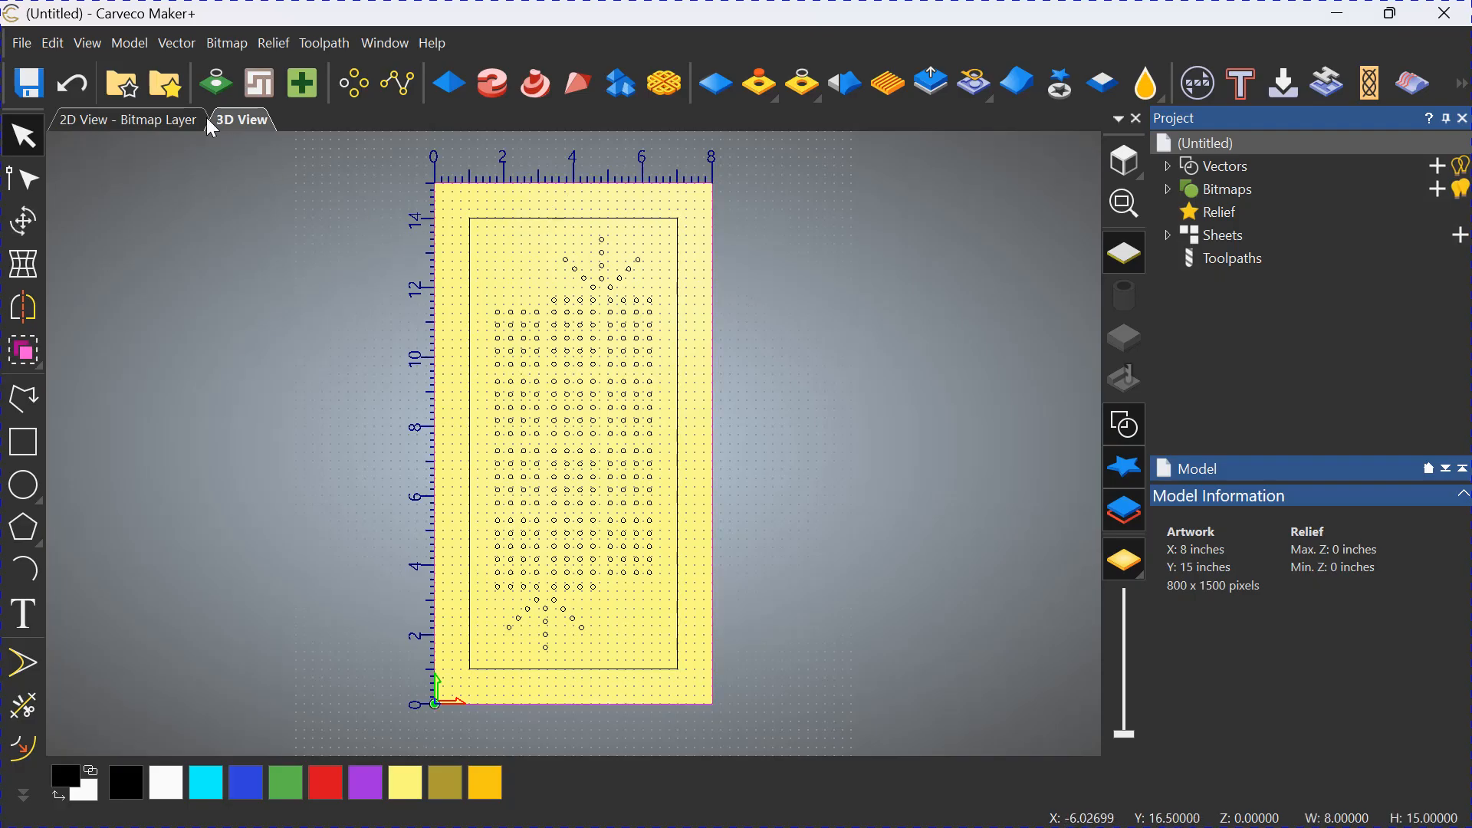
left_click(137, 45)
left_click(177, 73)
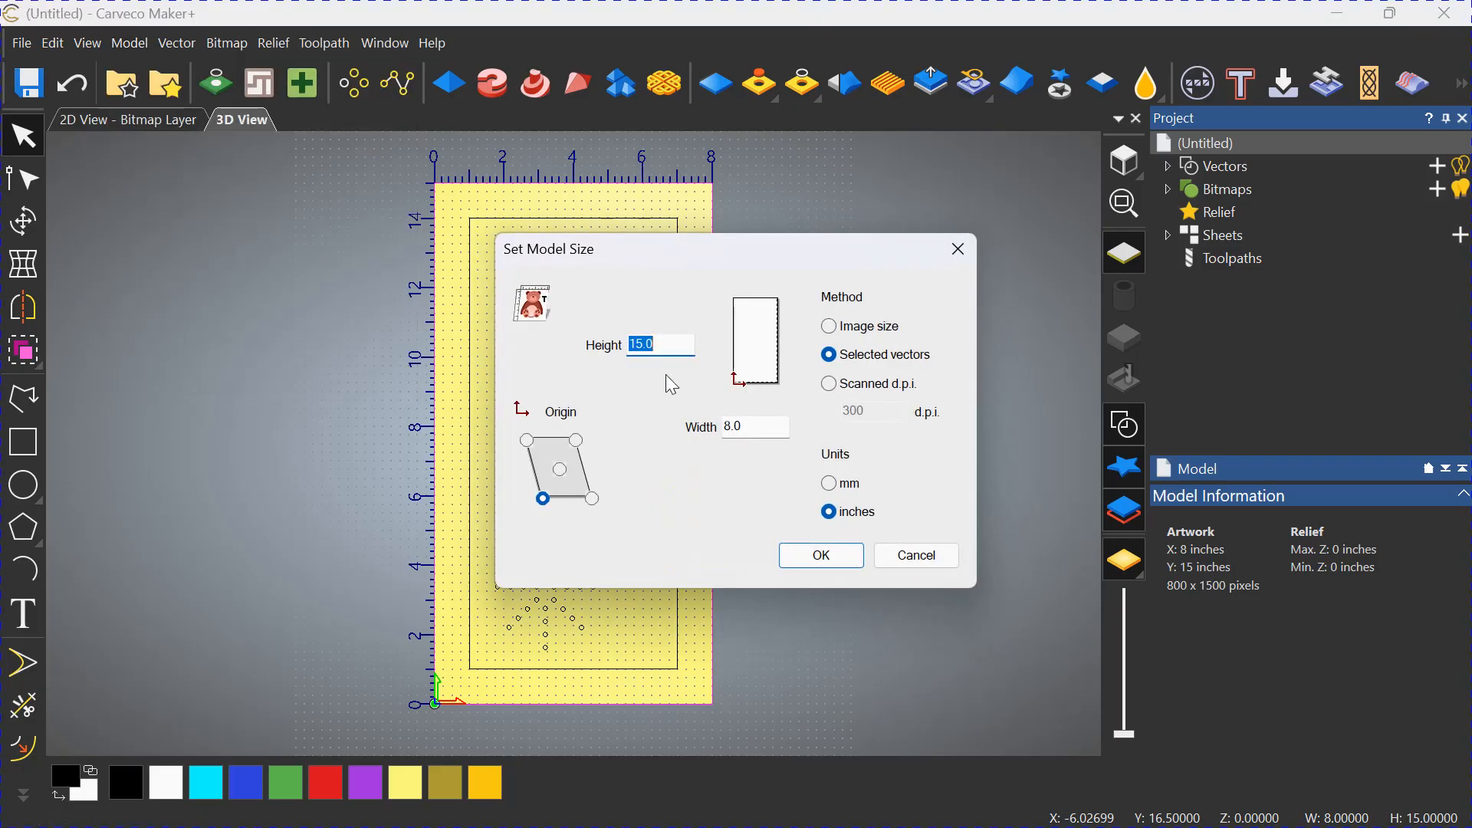
left_click(822, 555)
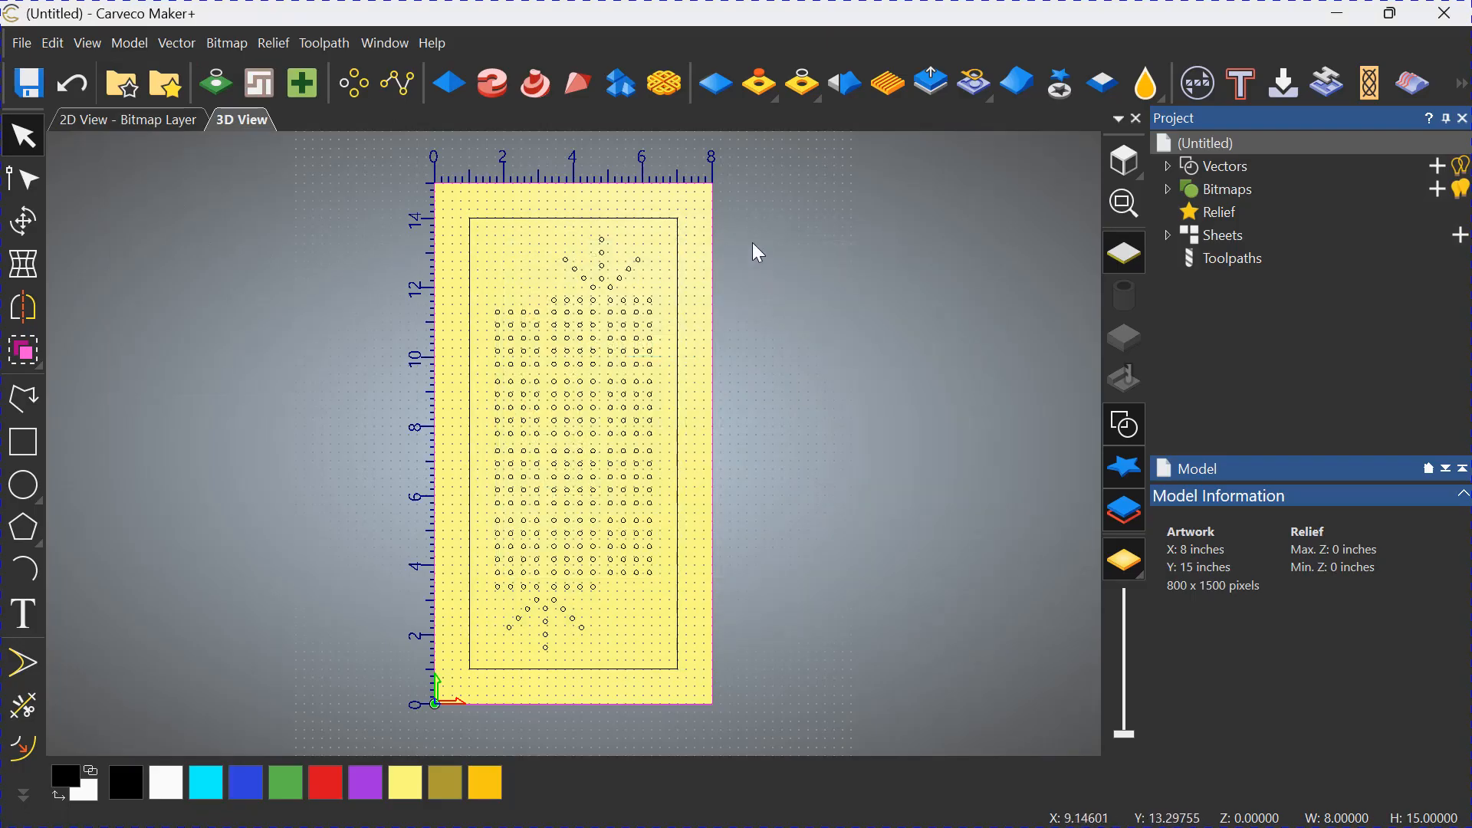
left_click_drag(756, 239, 707, 227)
left_click(735, 239)
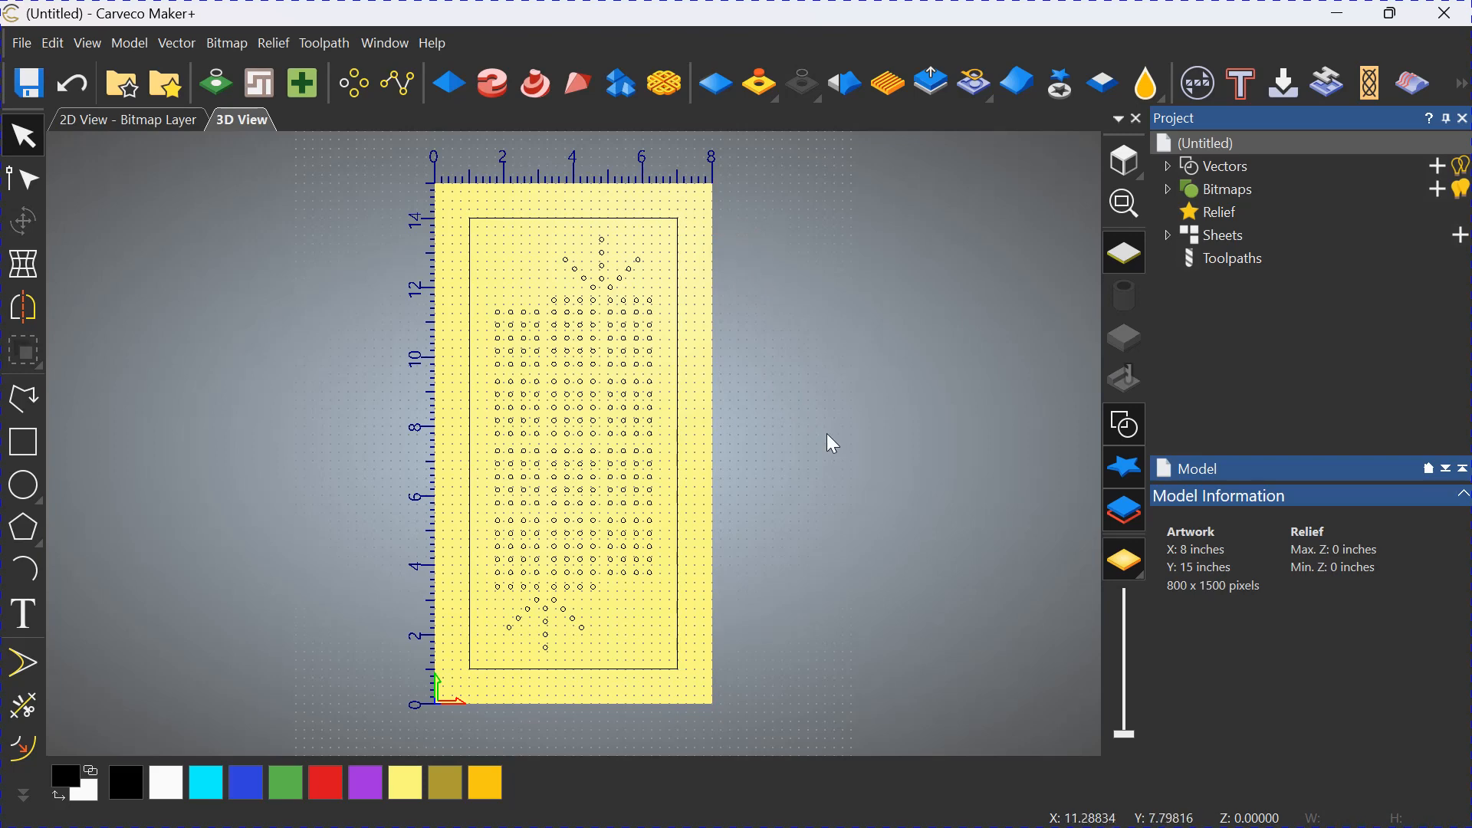
middle_click_drag(828, 435, 682, 423)
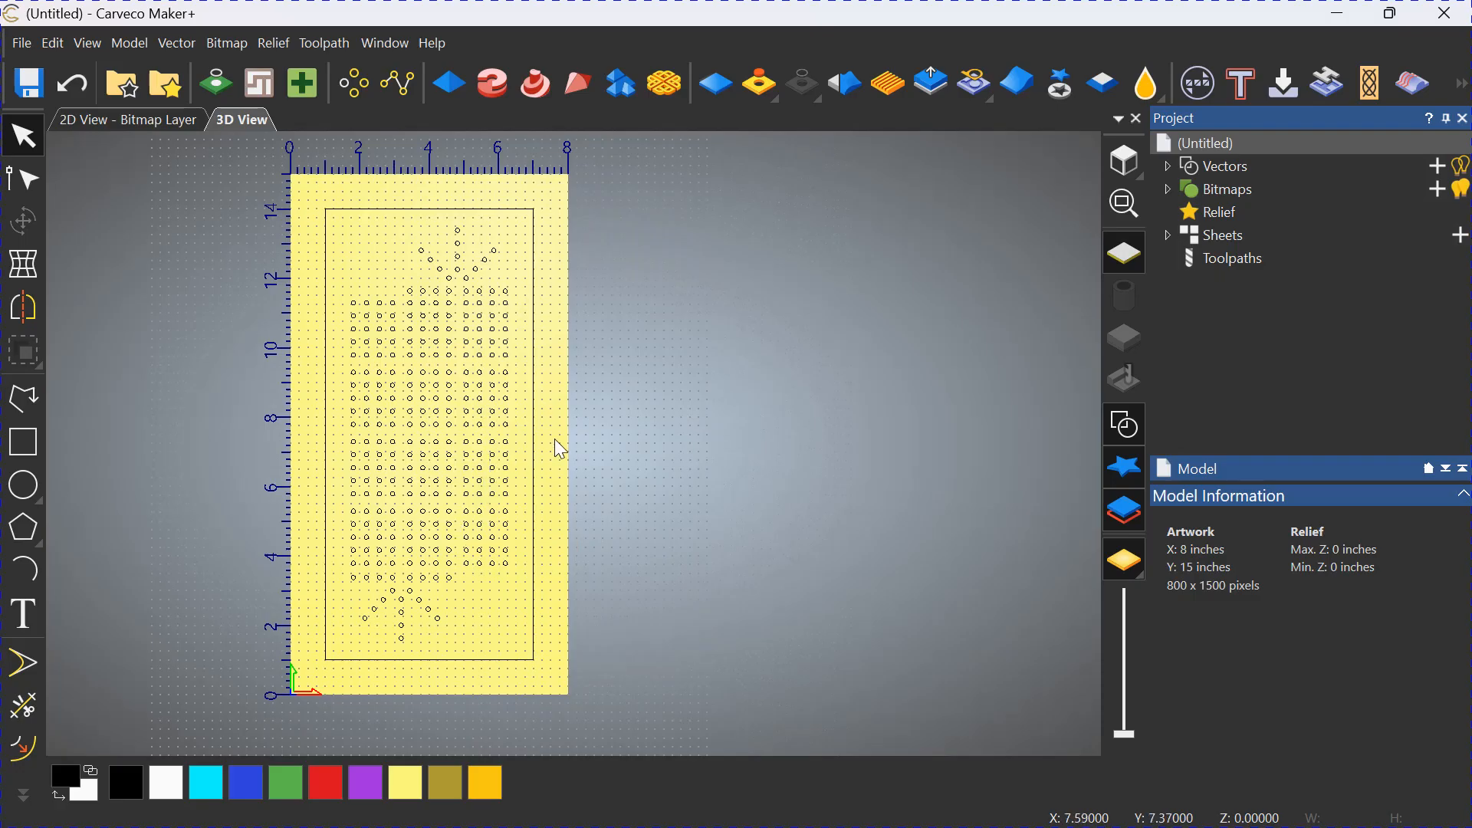
left_click(535, 442)
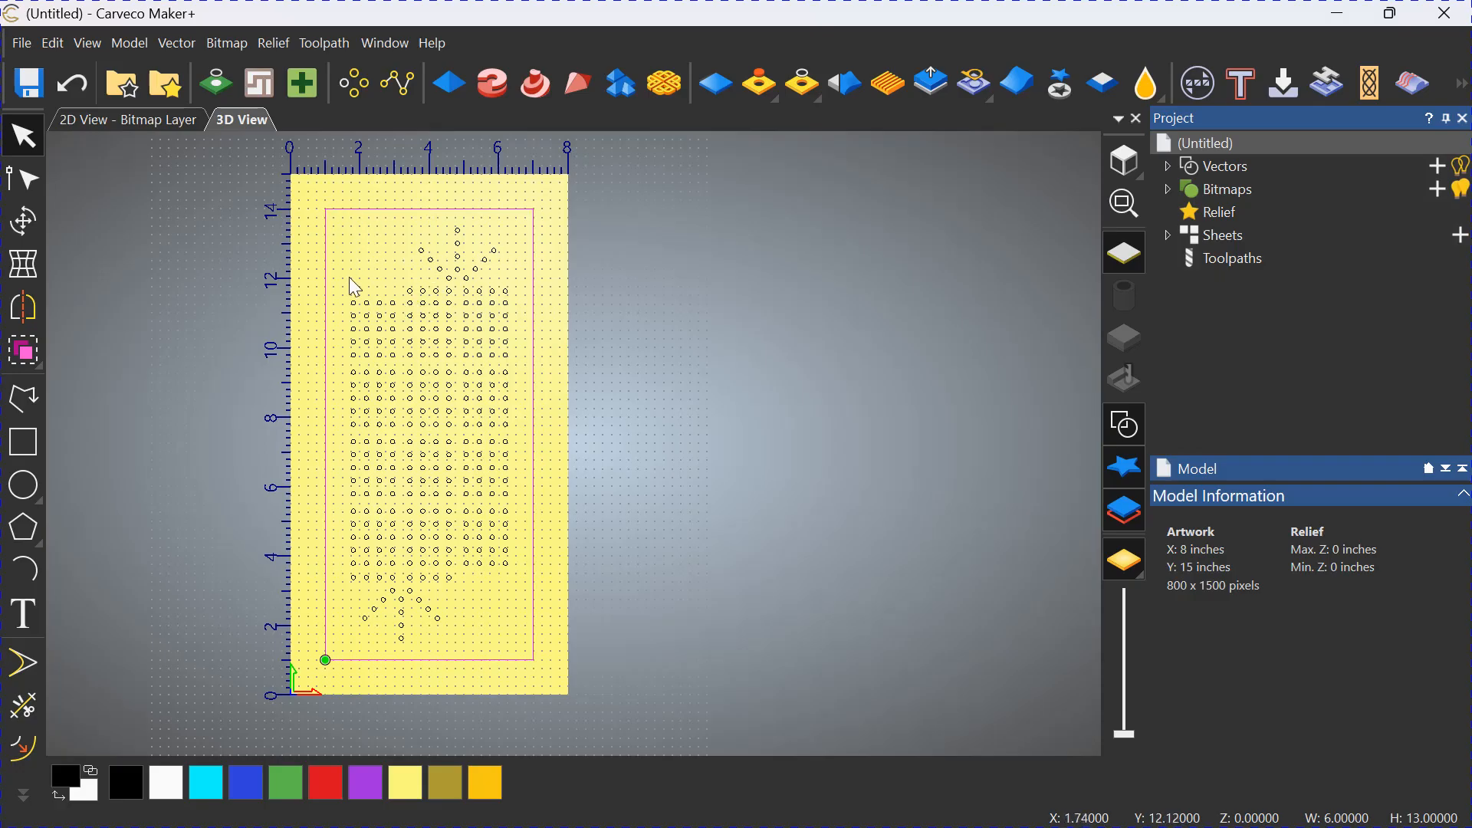
left_click(27, 664)
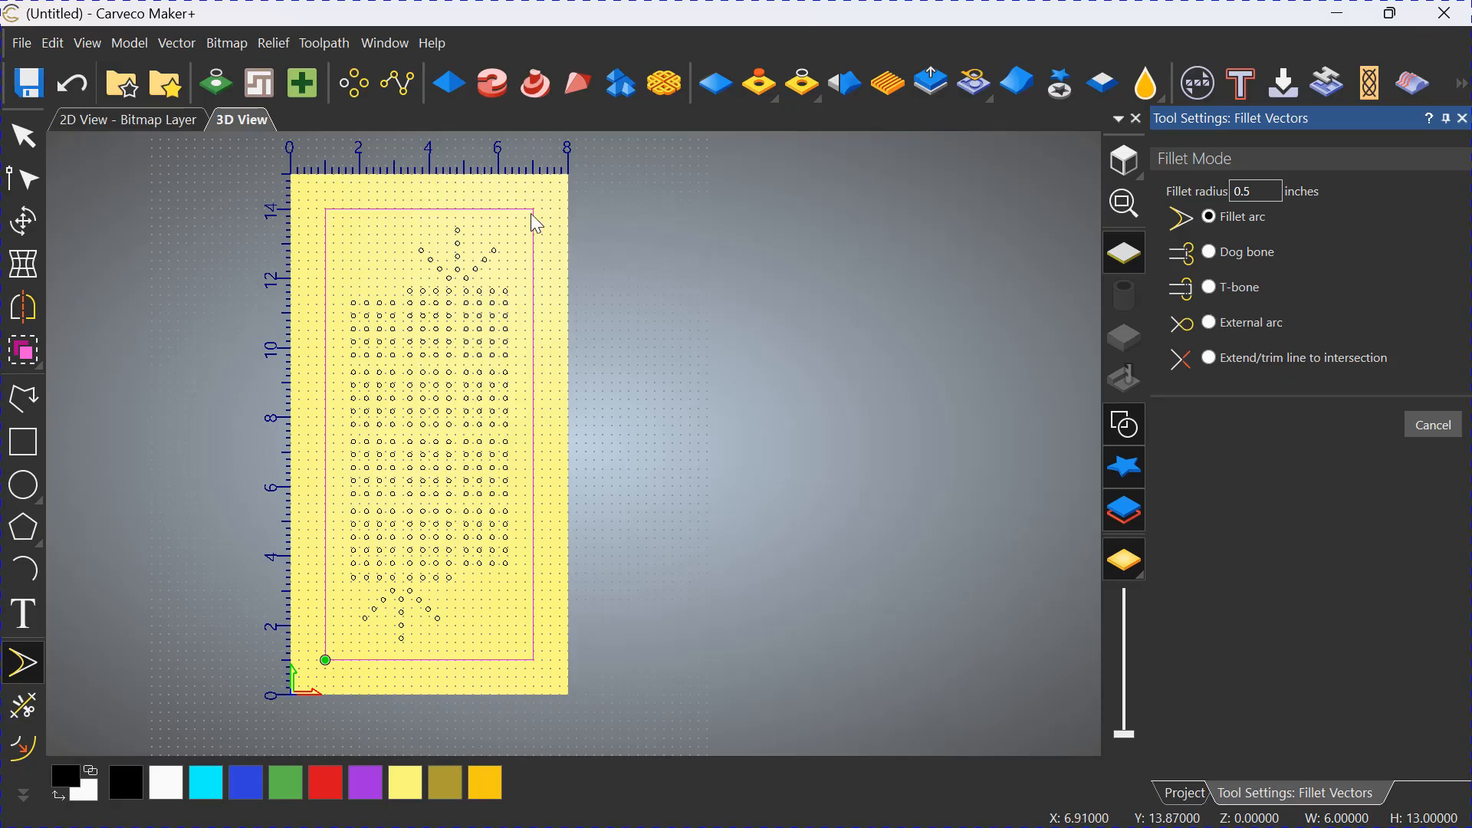
left_click(32, 136)
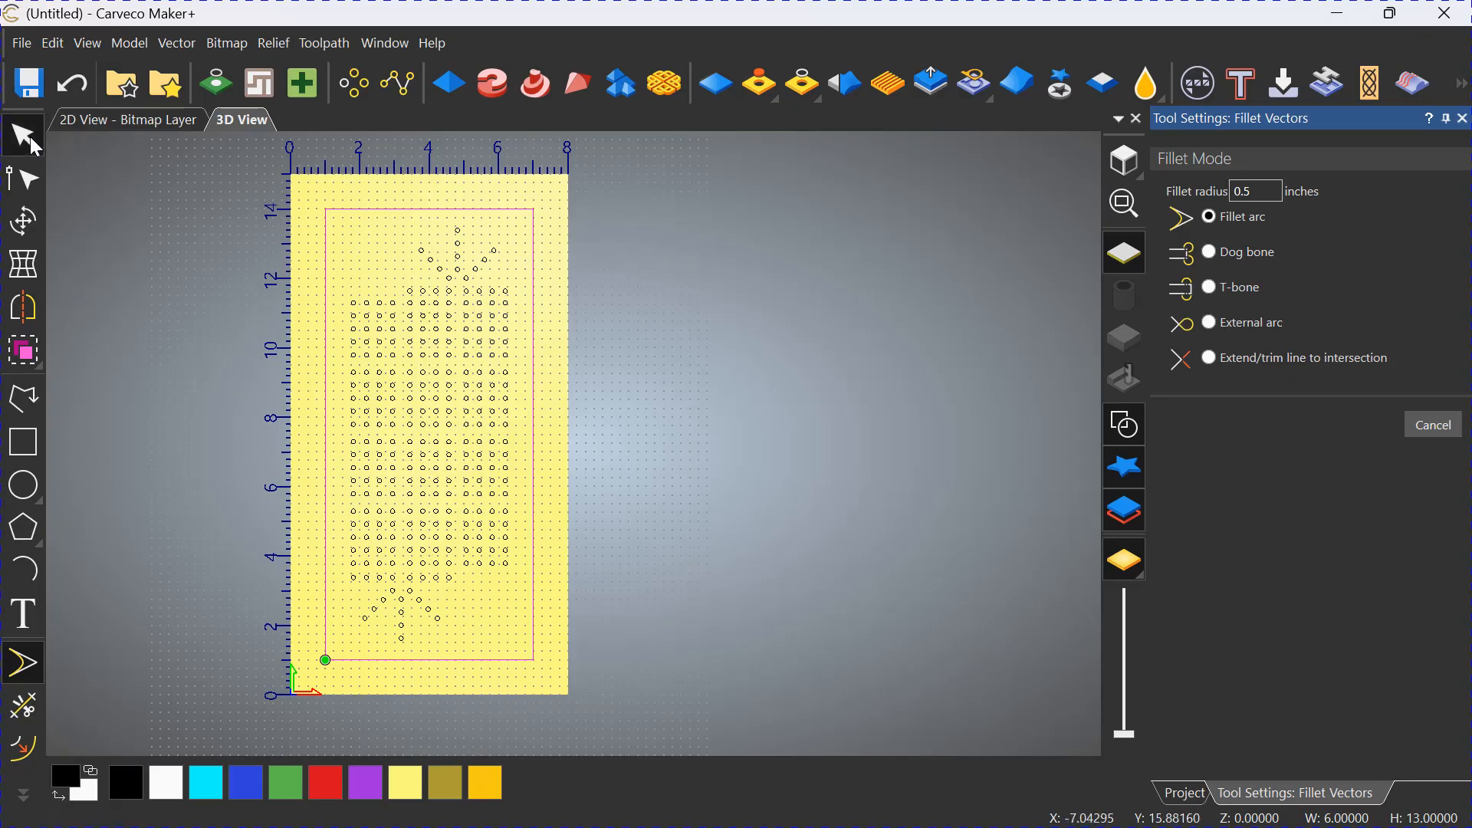
left_click(624, 252)
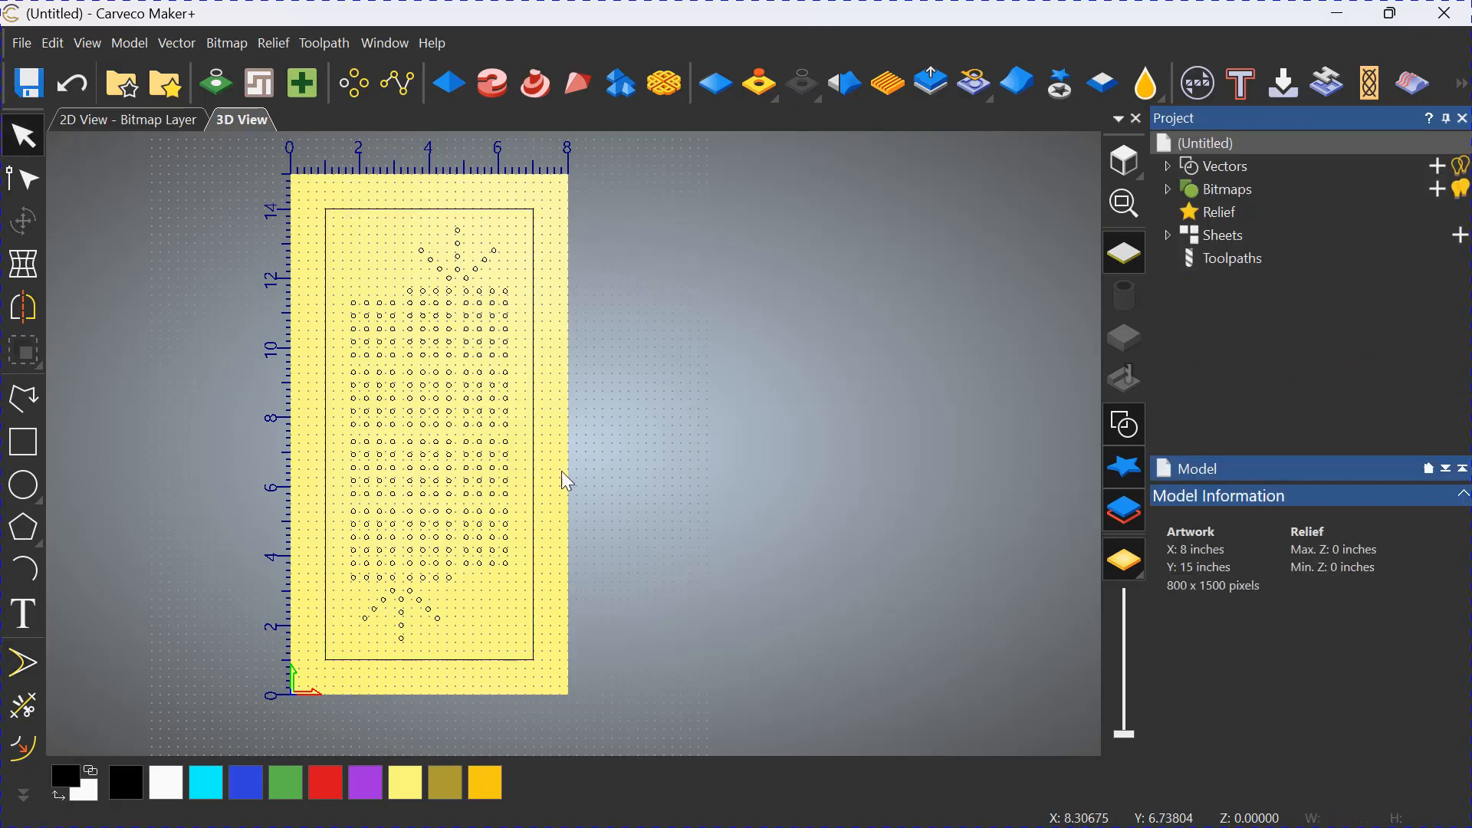
Round all four corners of the inner board outline with 0.5 inch fillet arcs.
left_click(23, 663)
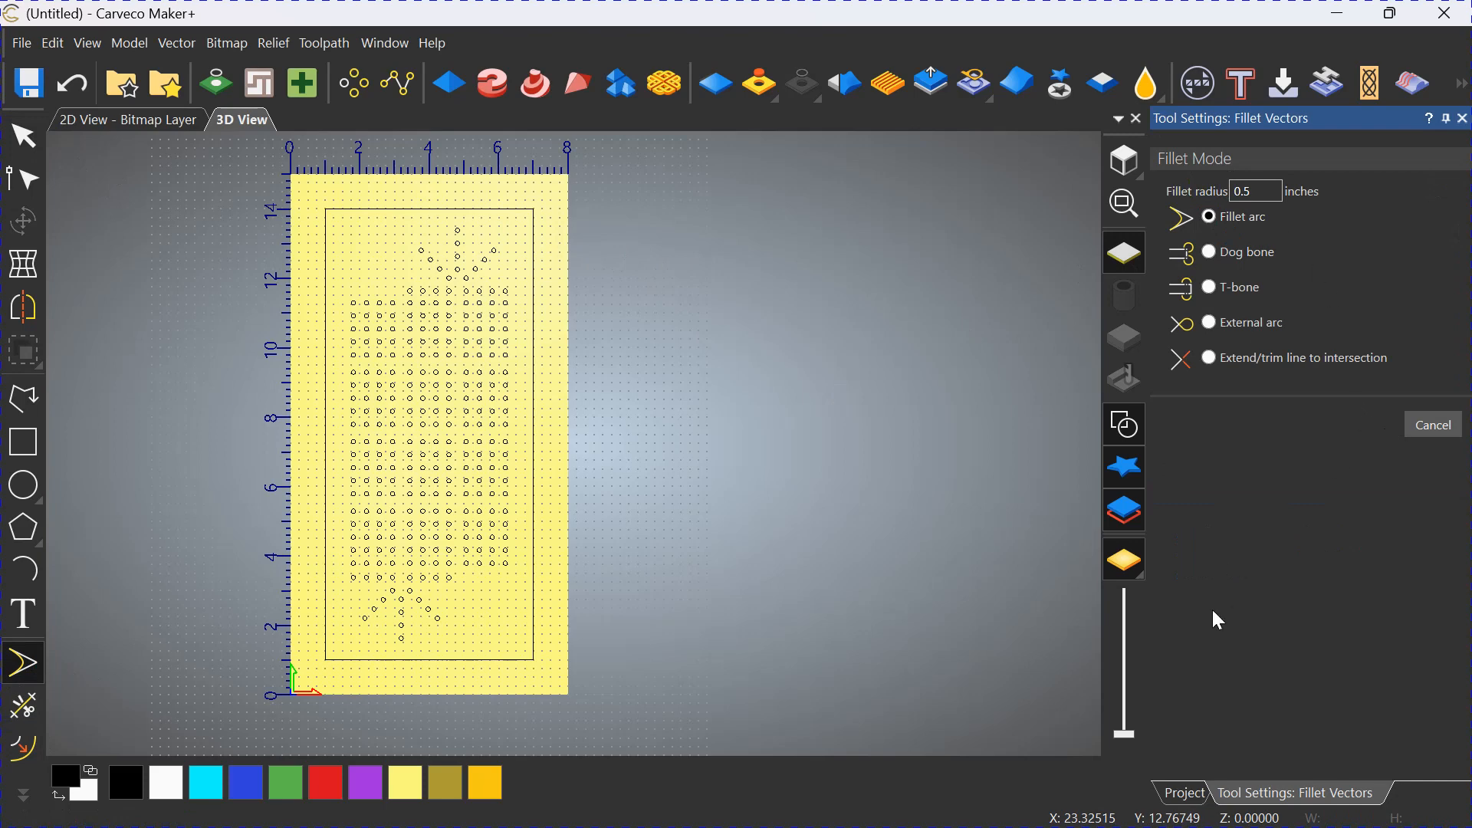
left_click(534, 207)
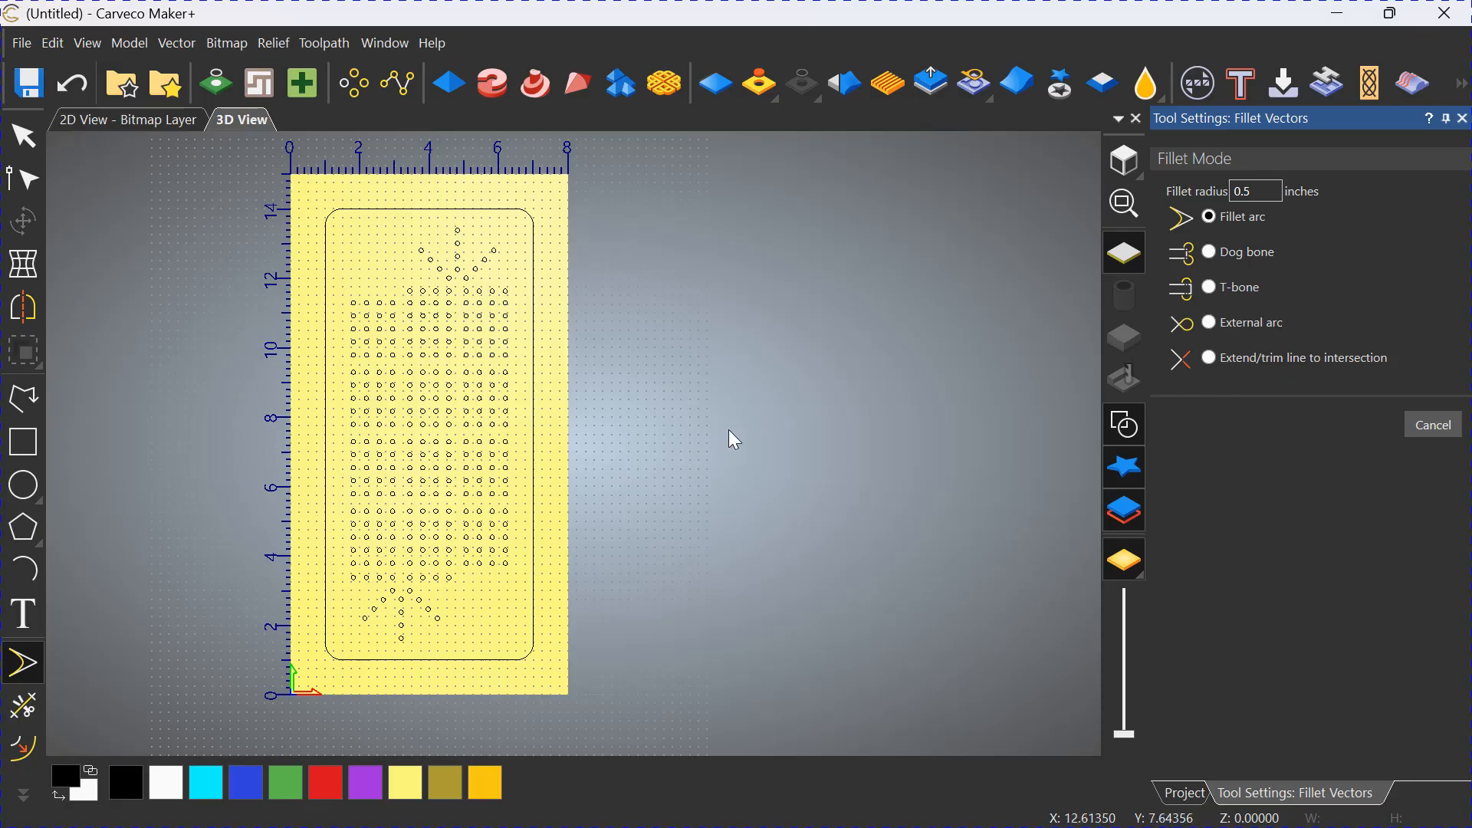
left_click(1464, 118)
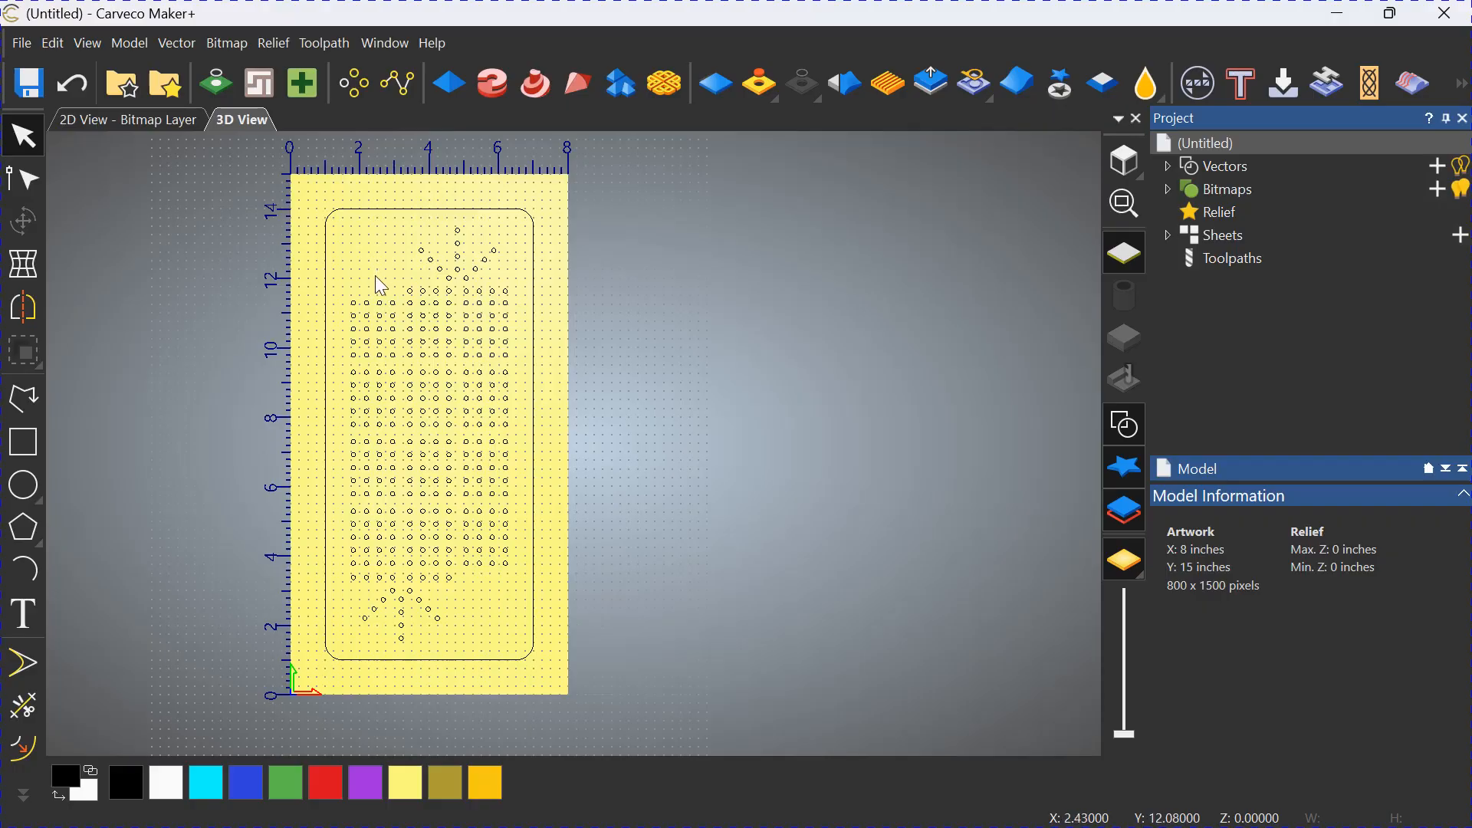
Start the Text tool for adding text to the board.
left_click(35, 614)
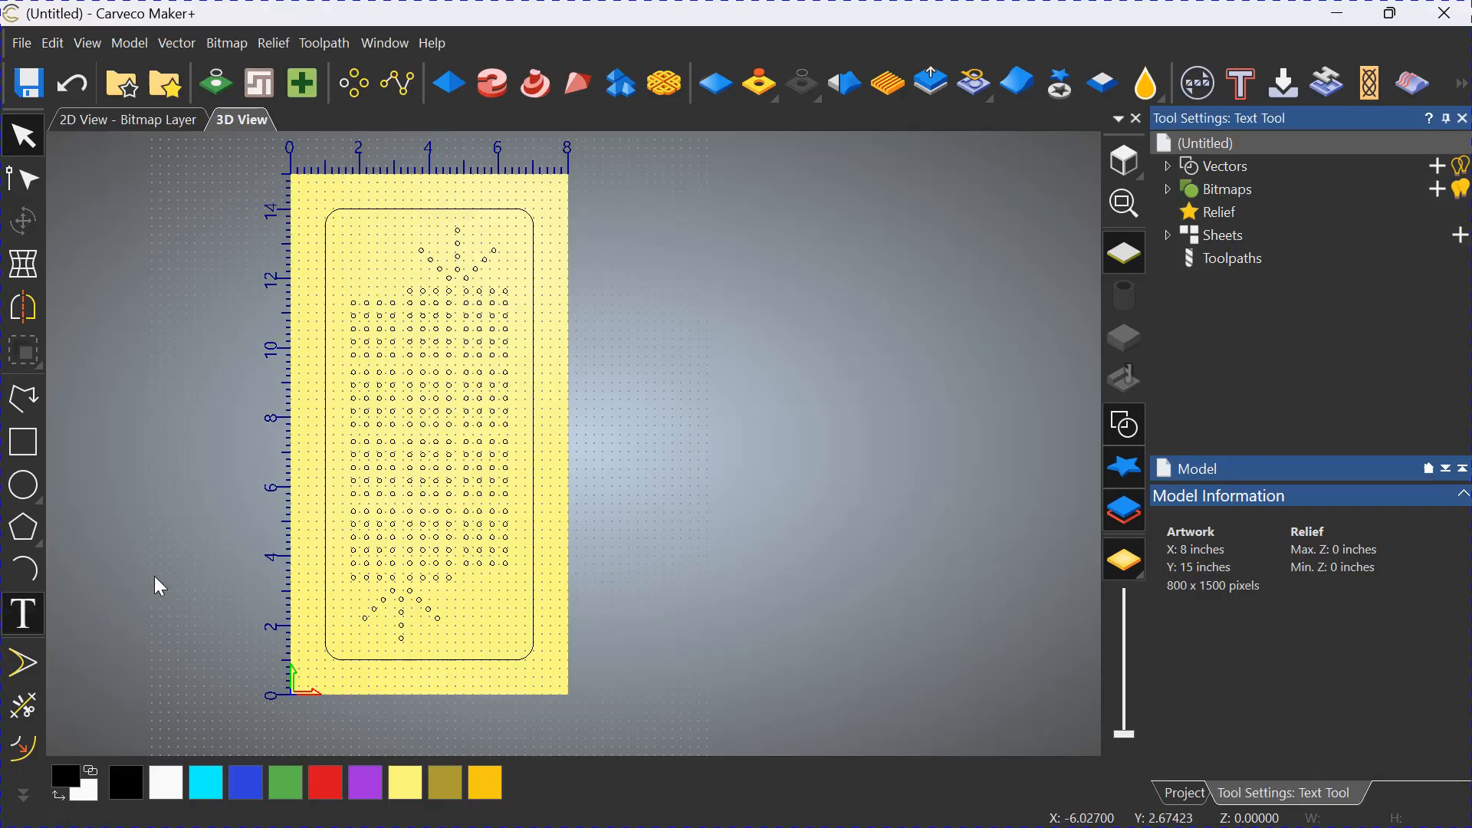
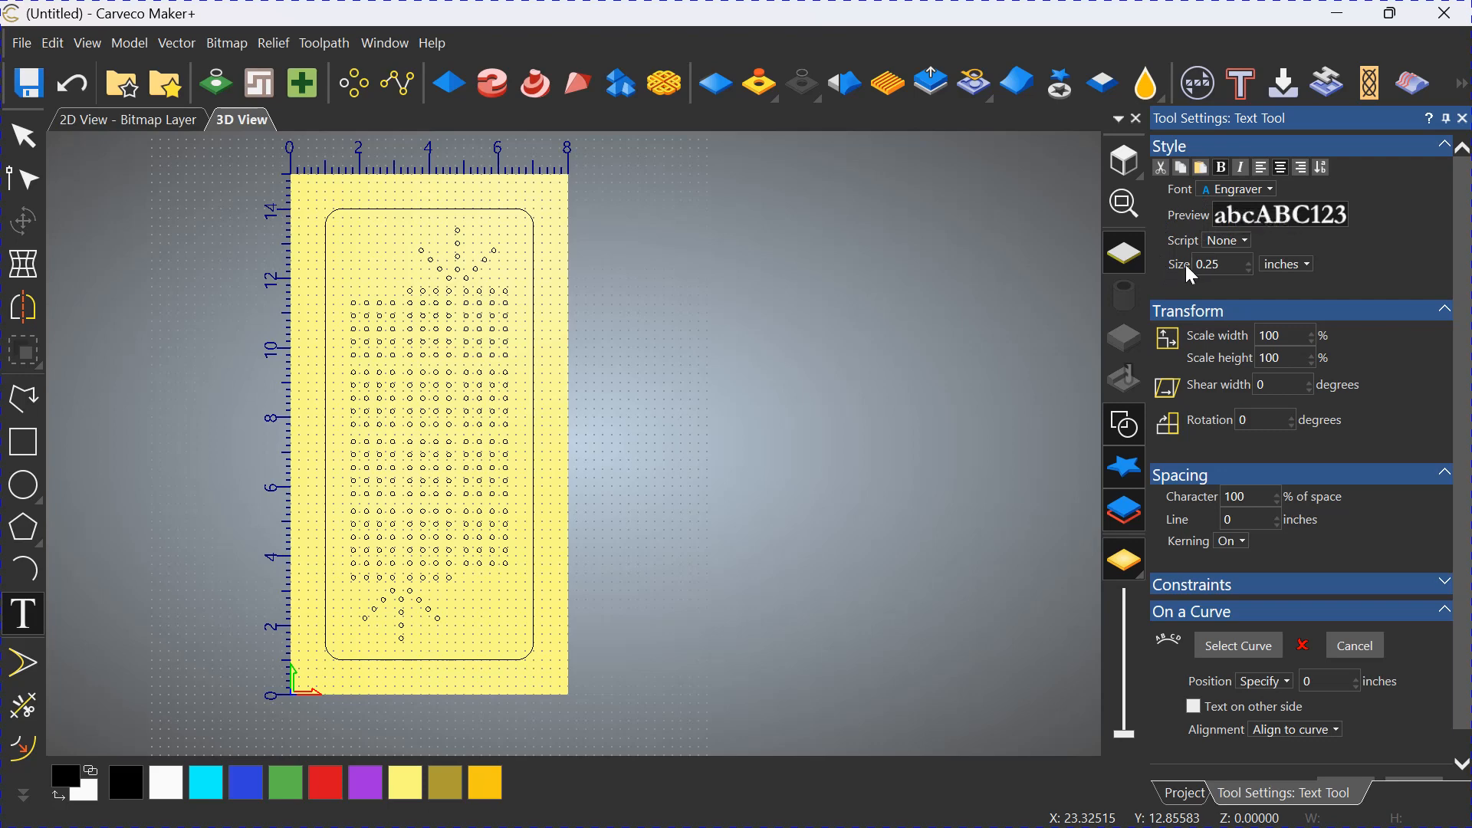
left_click(1308, 264)
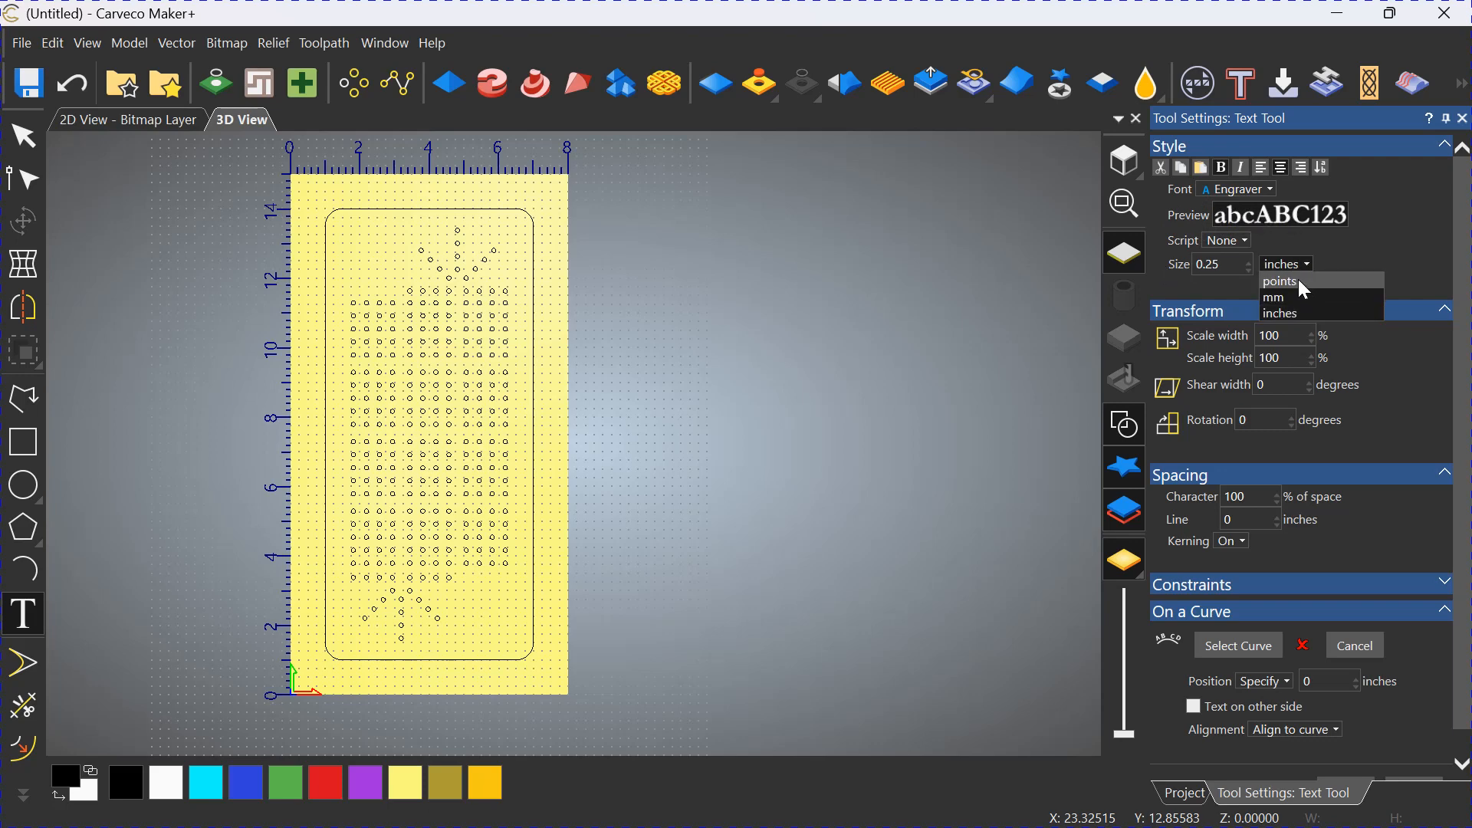
left_click(1298, 313)
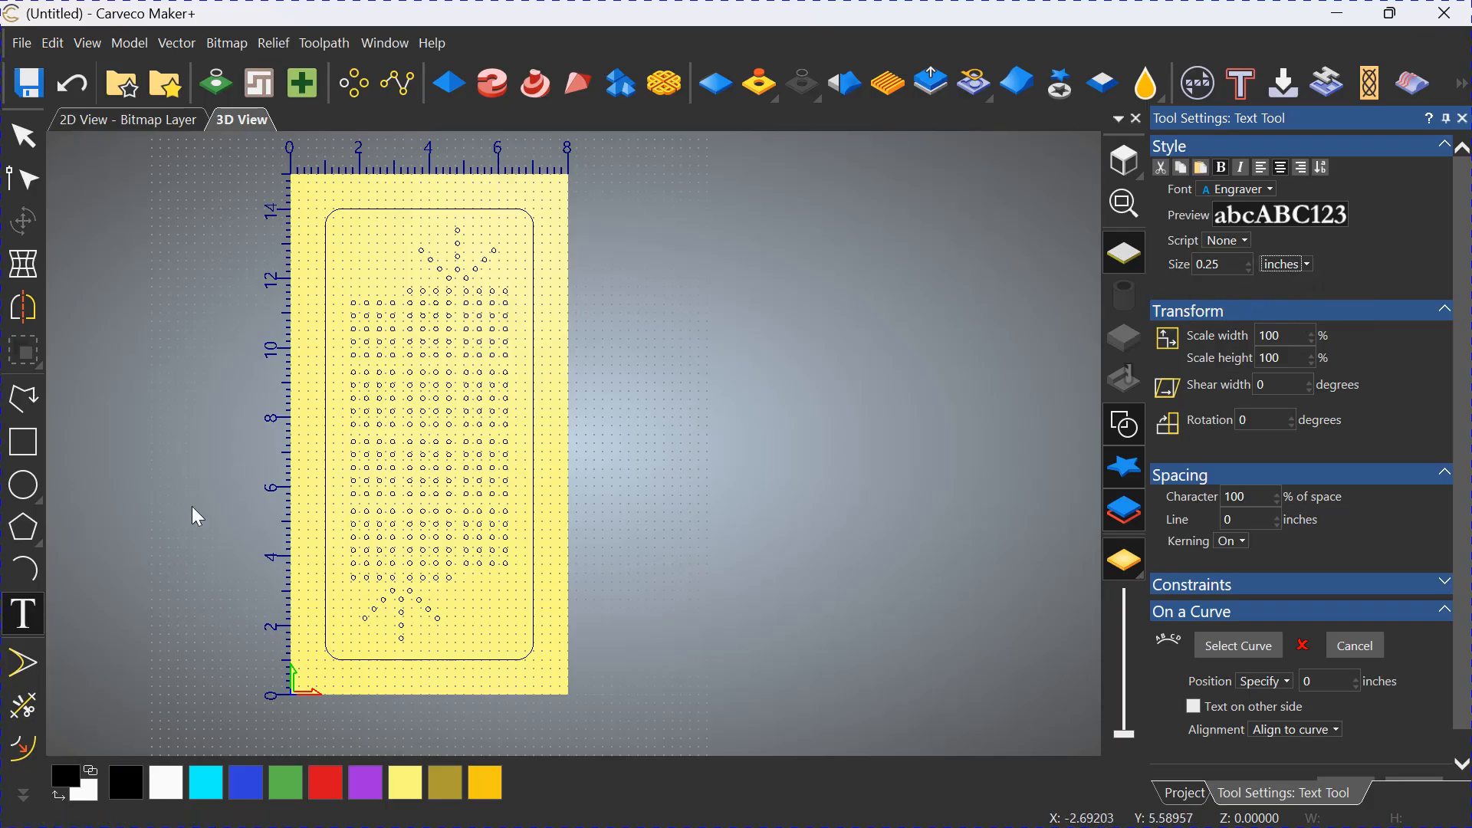
left_click(23, 136)
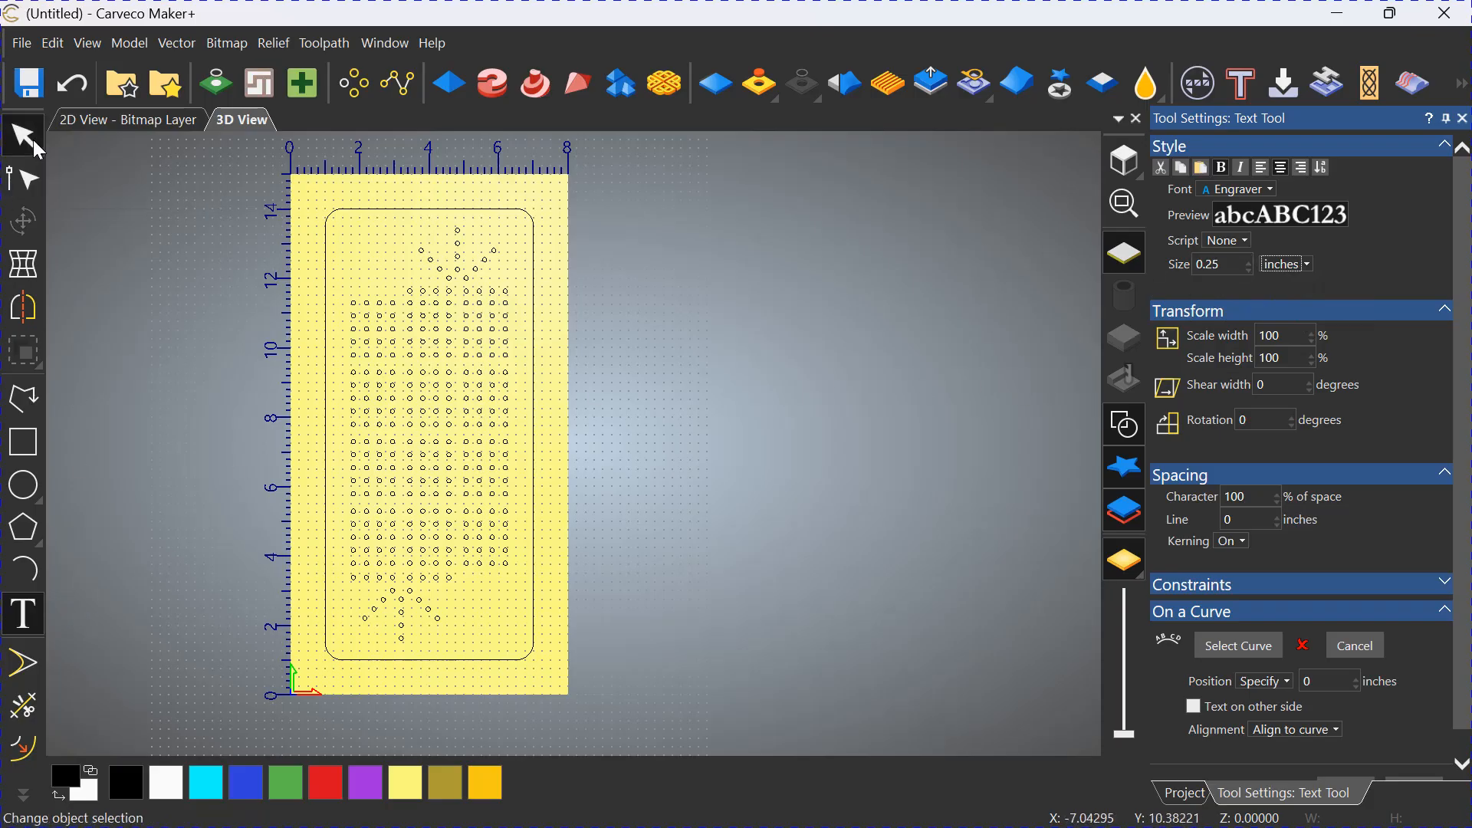
left_click(24, 613)
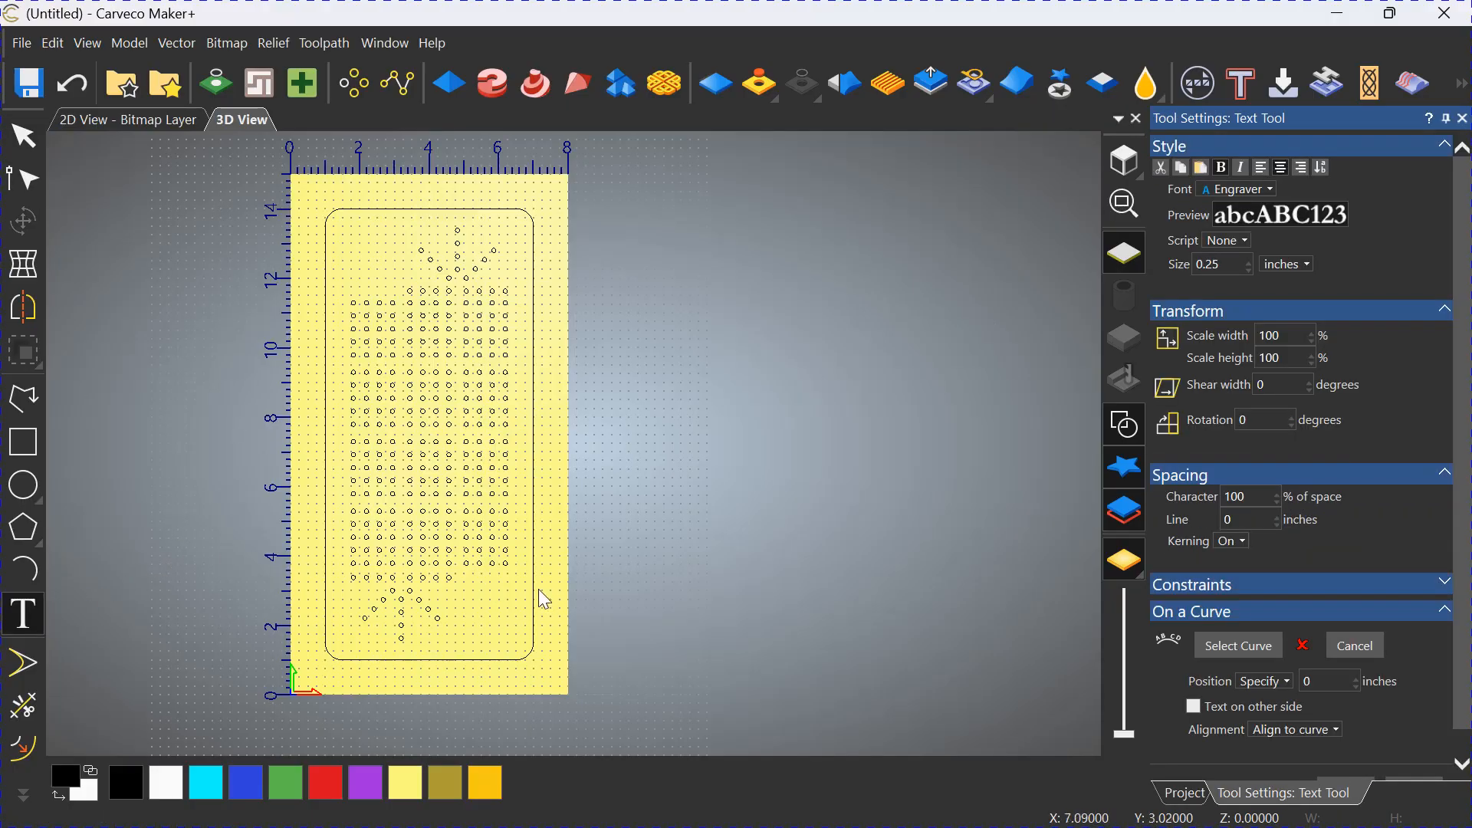
left_click(503, 600)
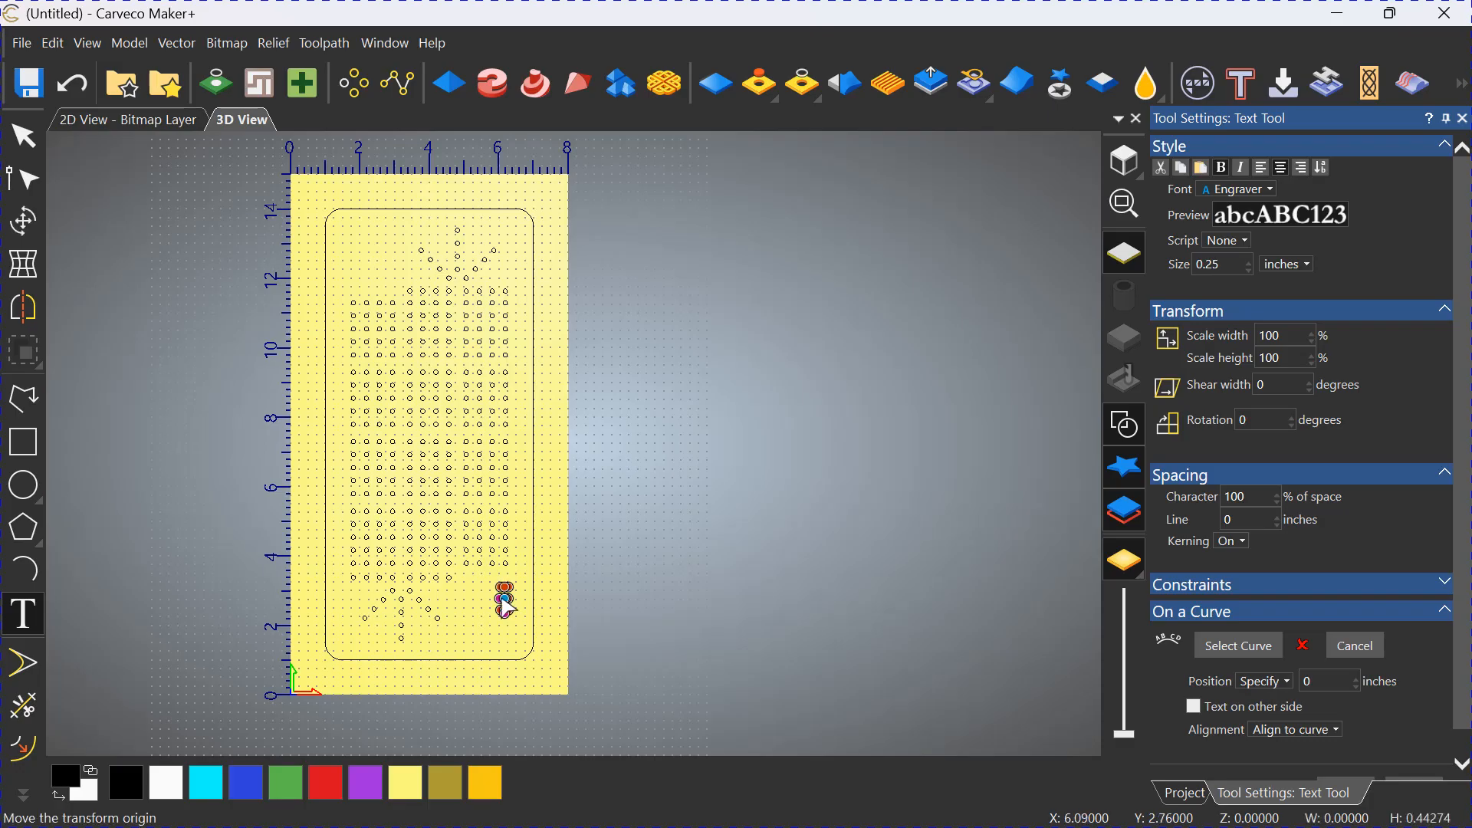
type("START")
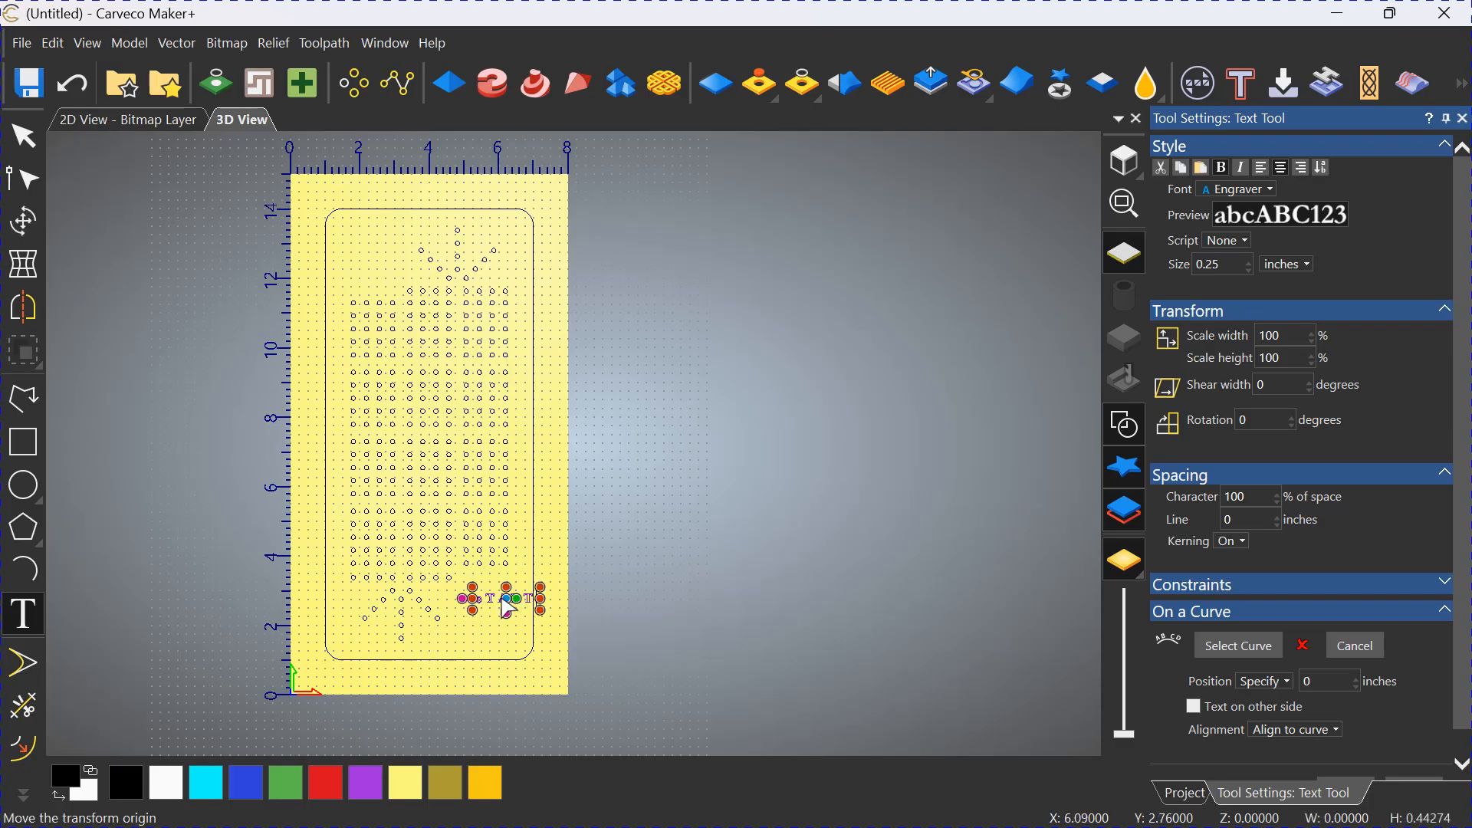
scroll(1282, 355, "down", 1)
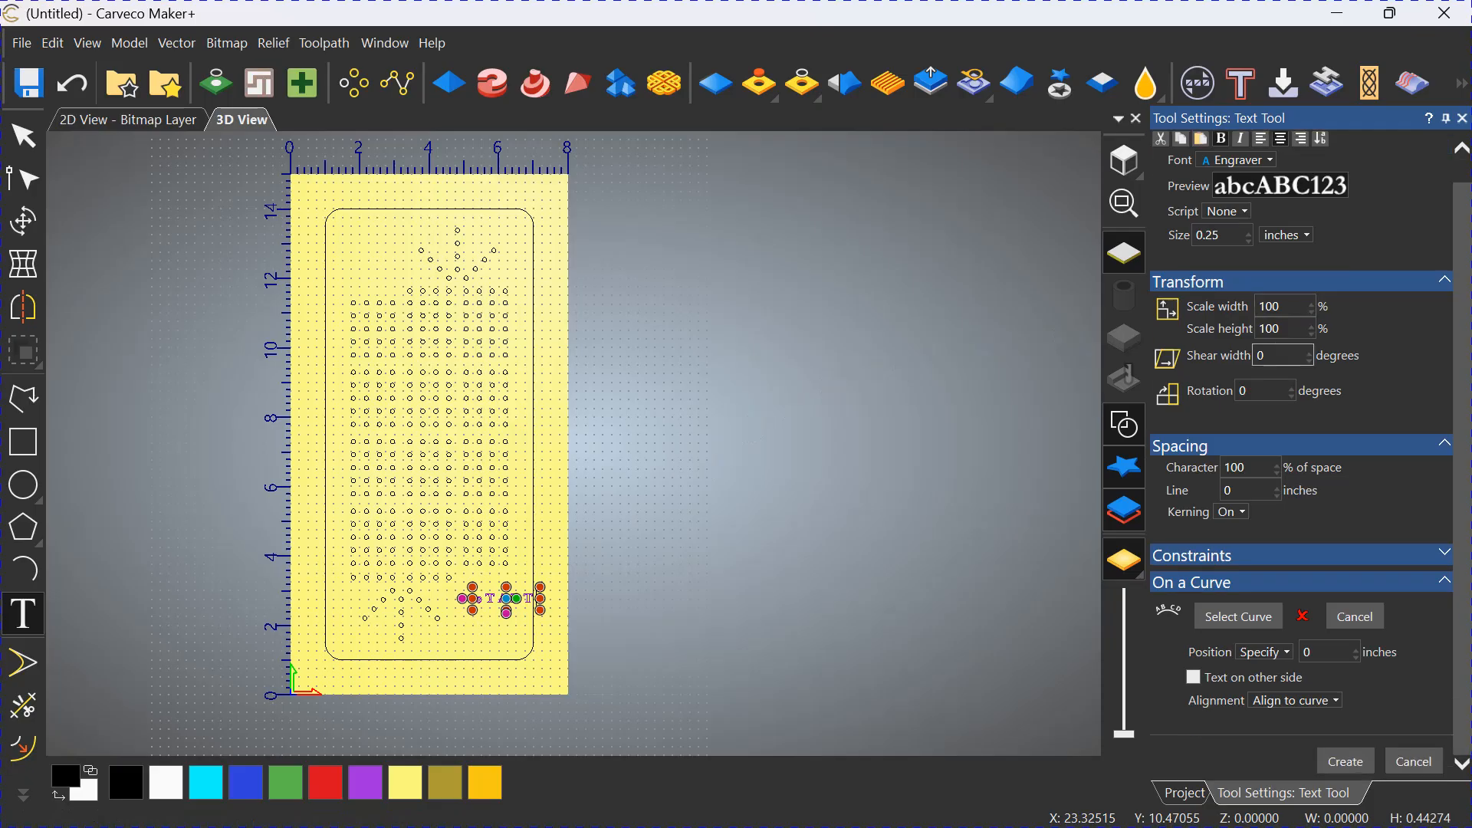
left_click(1345, 762)
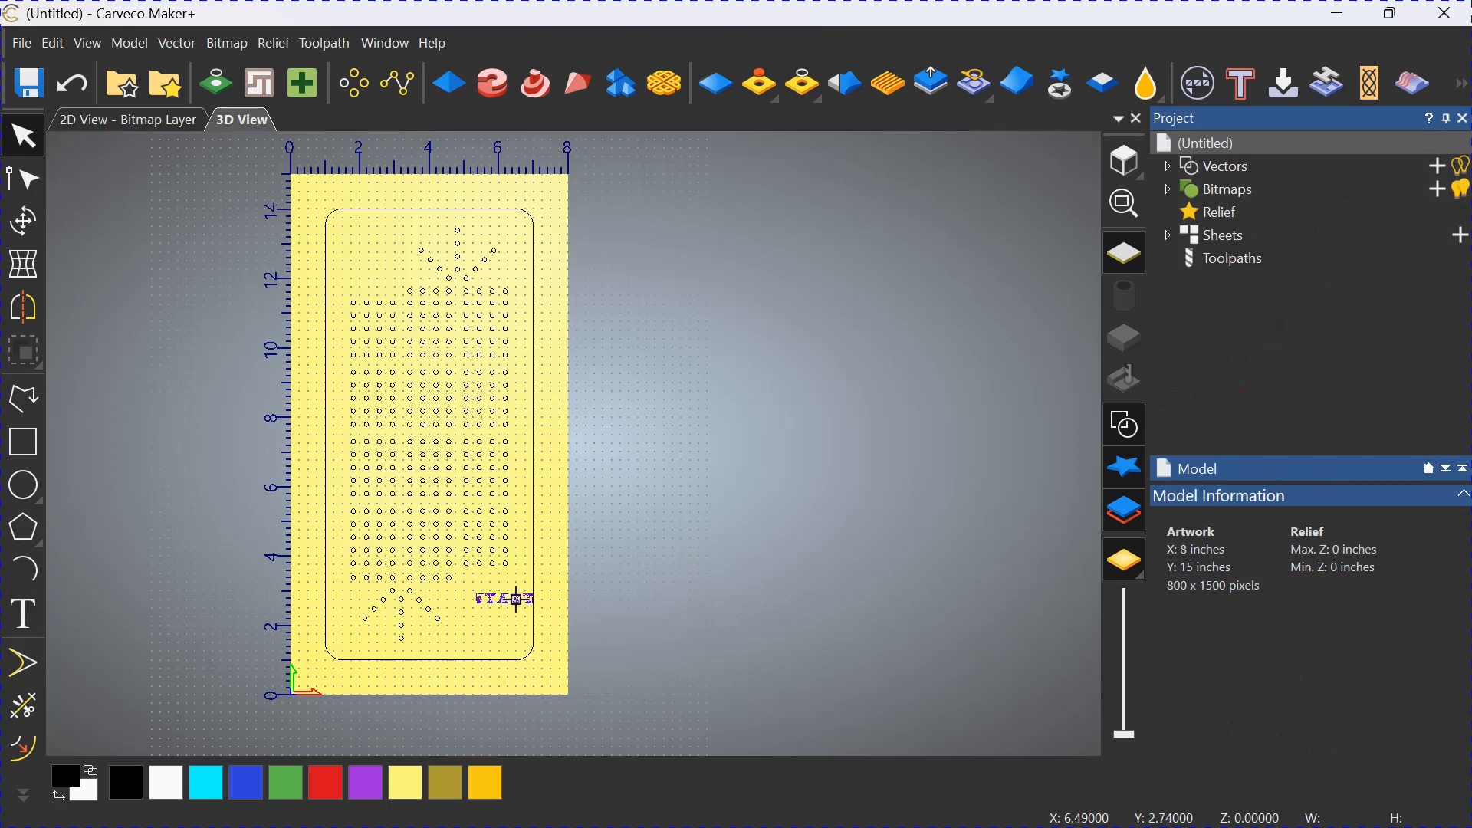
key("Delete")
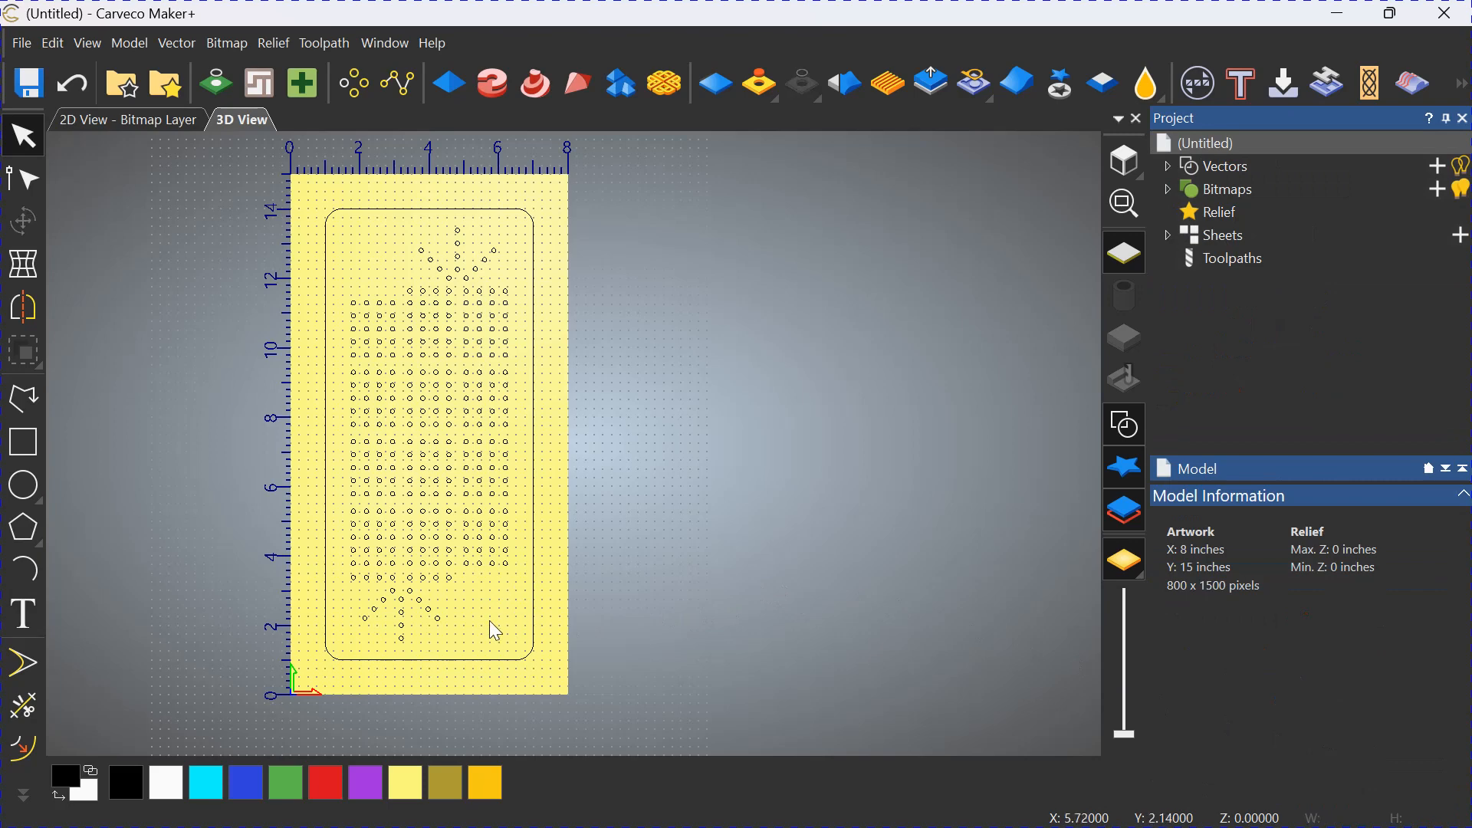
Add the text "Start" in the Engraver font at 0.25 inches near the board's lower right, and nudge it slightly left.
left_click(23, 614)
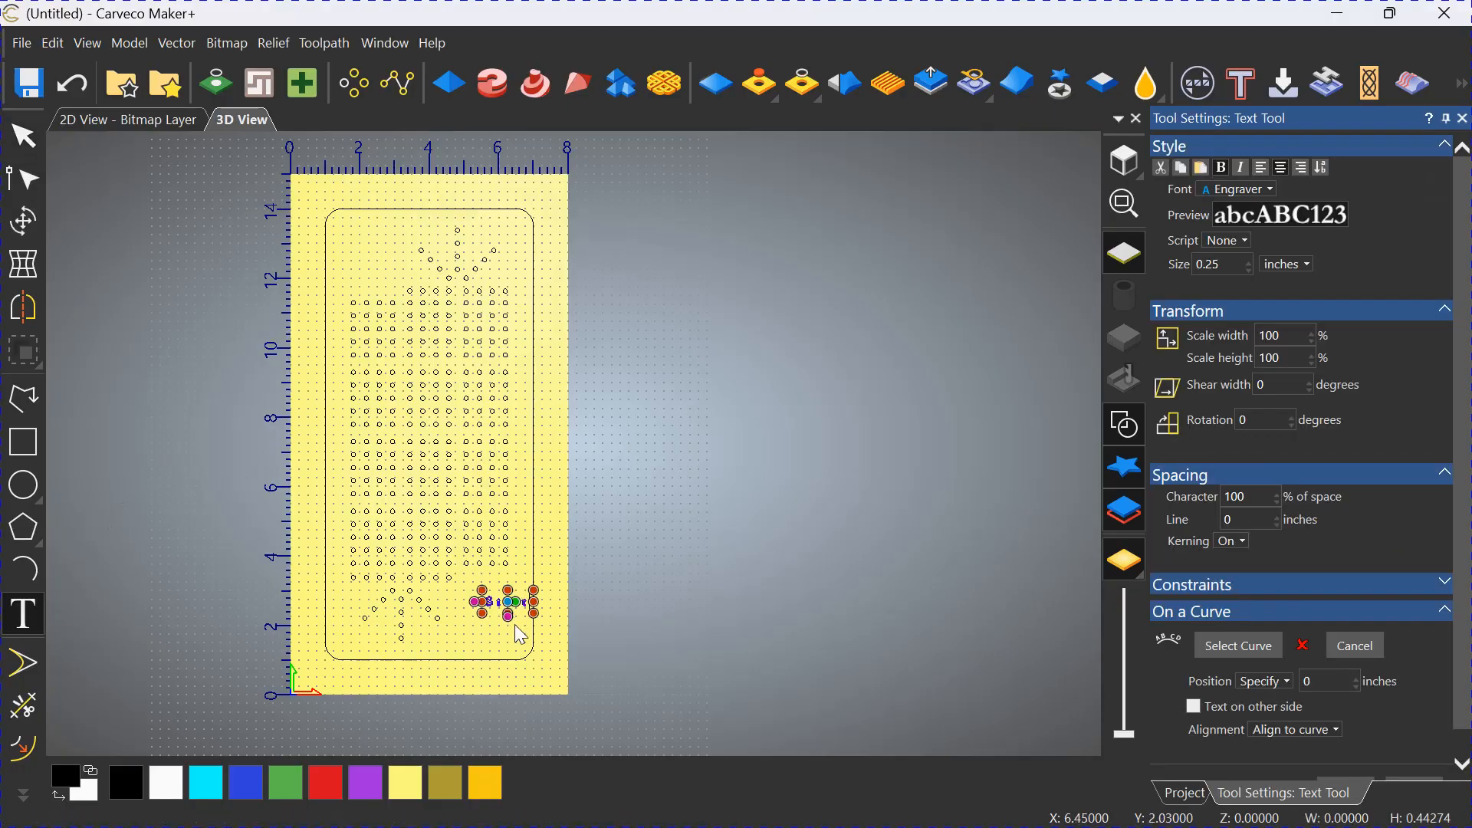
scroll(1309, 639, "down", 1)
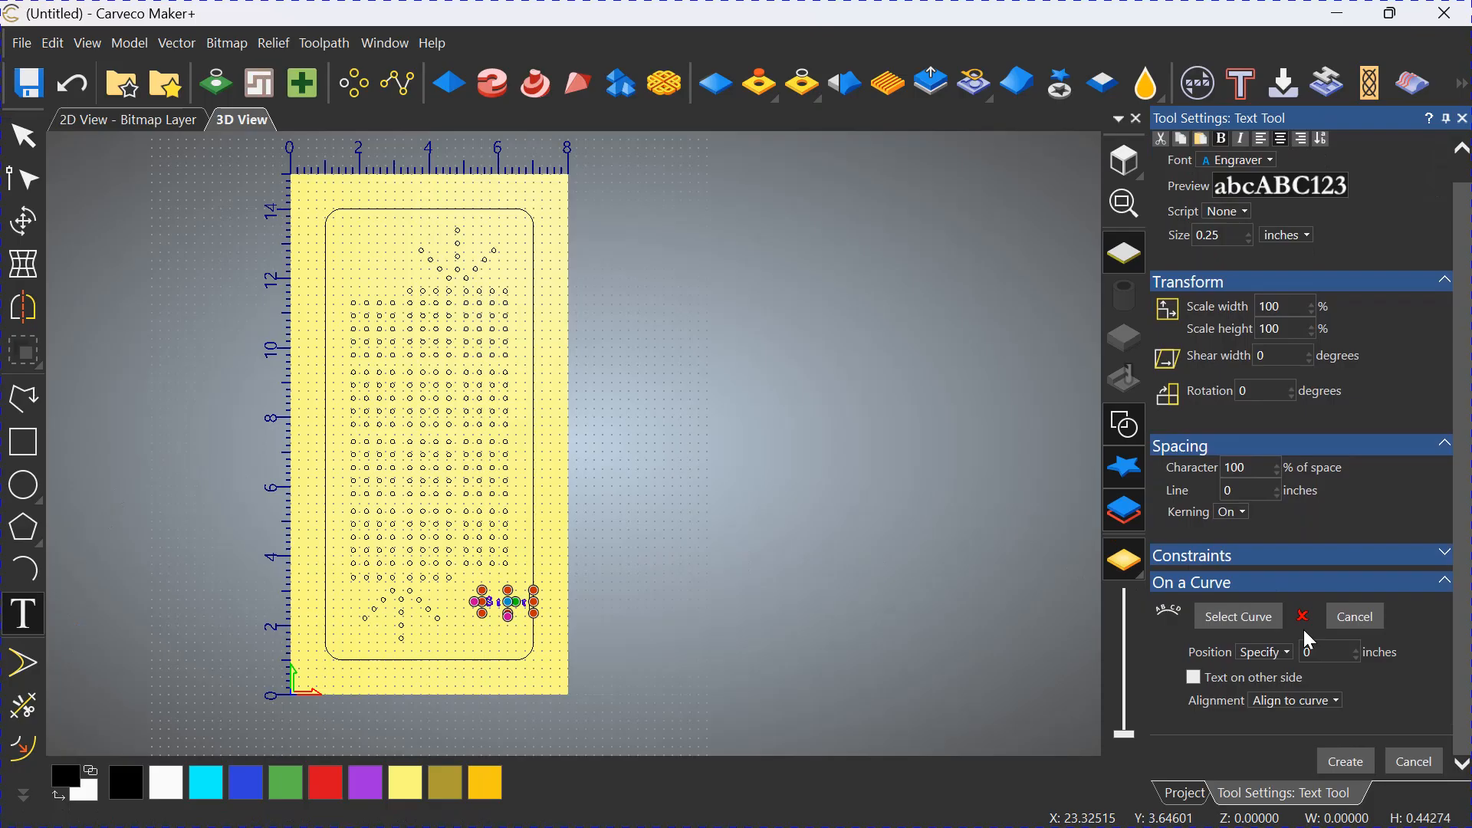
left_click(1337, 767)
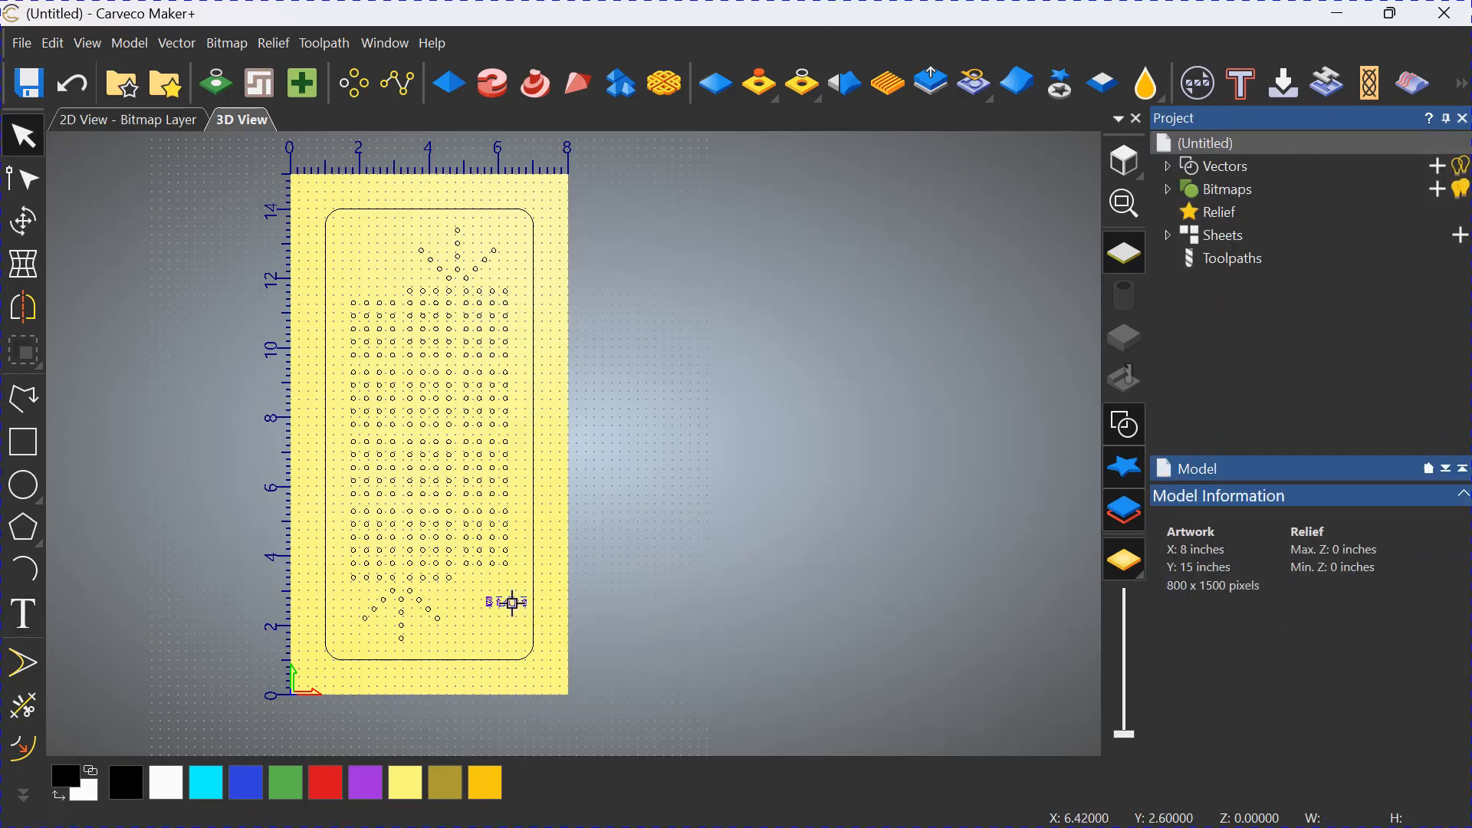
left_click_drag(498, 603, 484, 603)
left_click(487, 642)
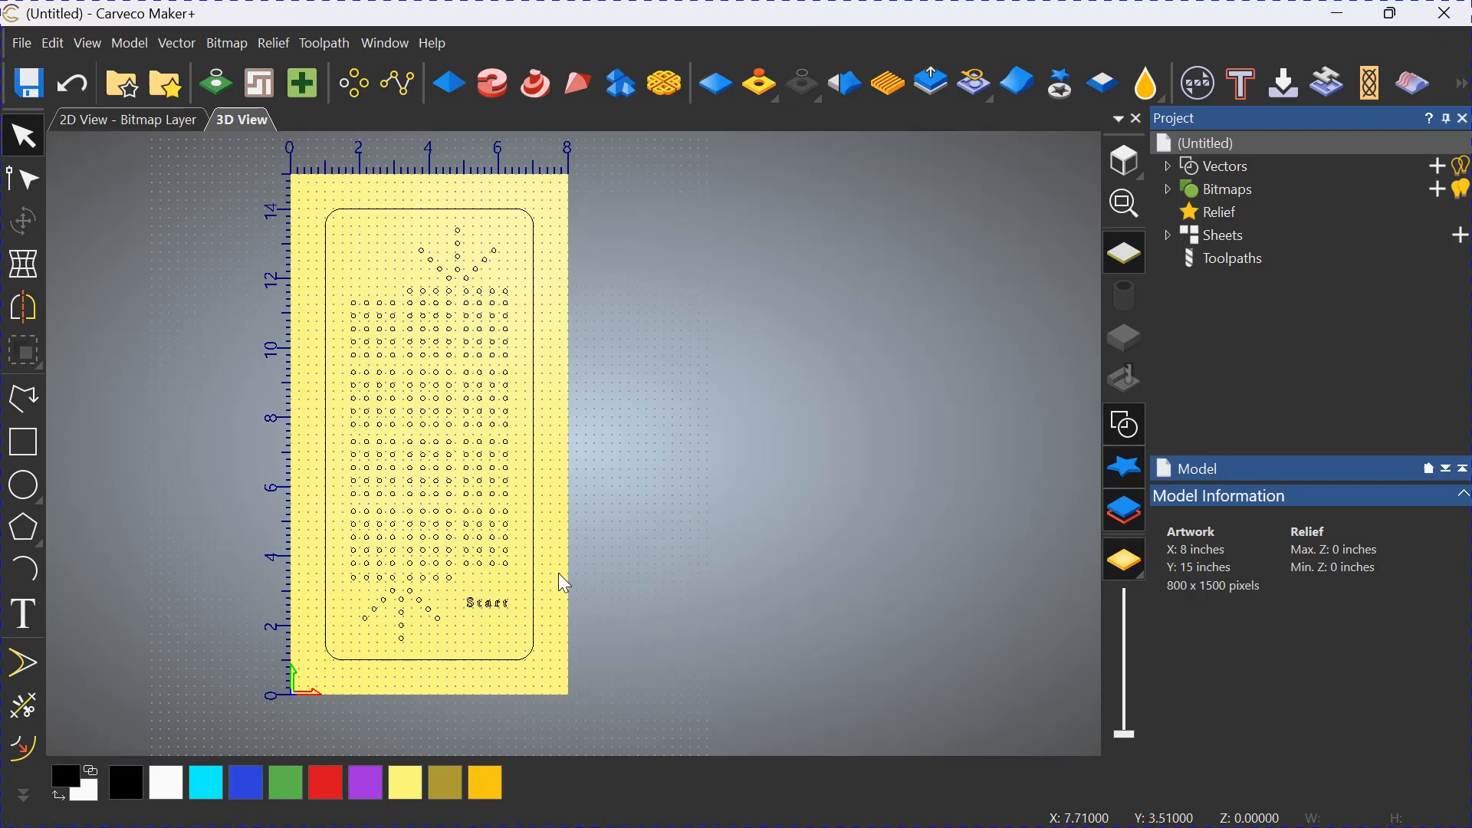
Add the text "Finish" in the Engraver font at 0.25 inches near the board's upper left.
left_click(23, 613)
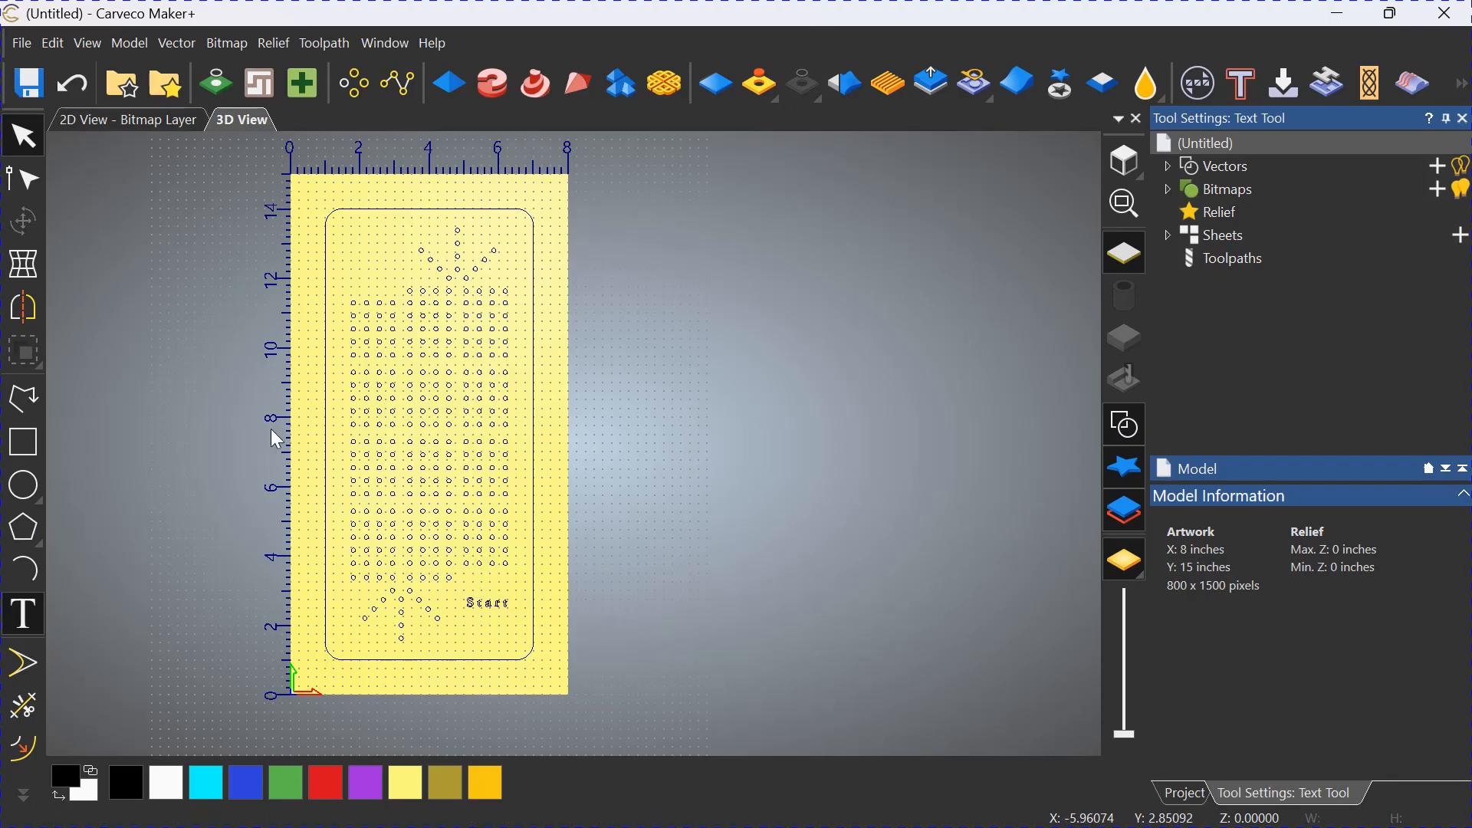
left_click(360, 259)
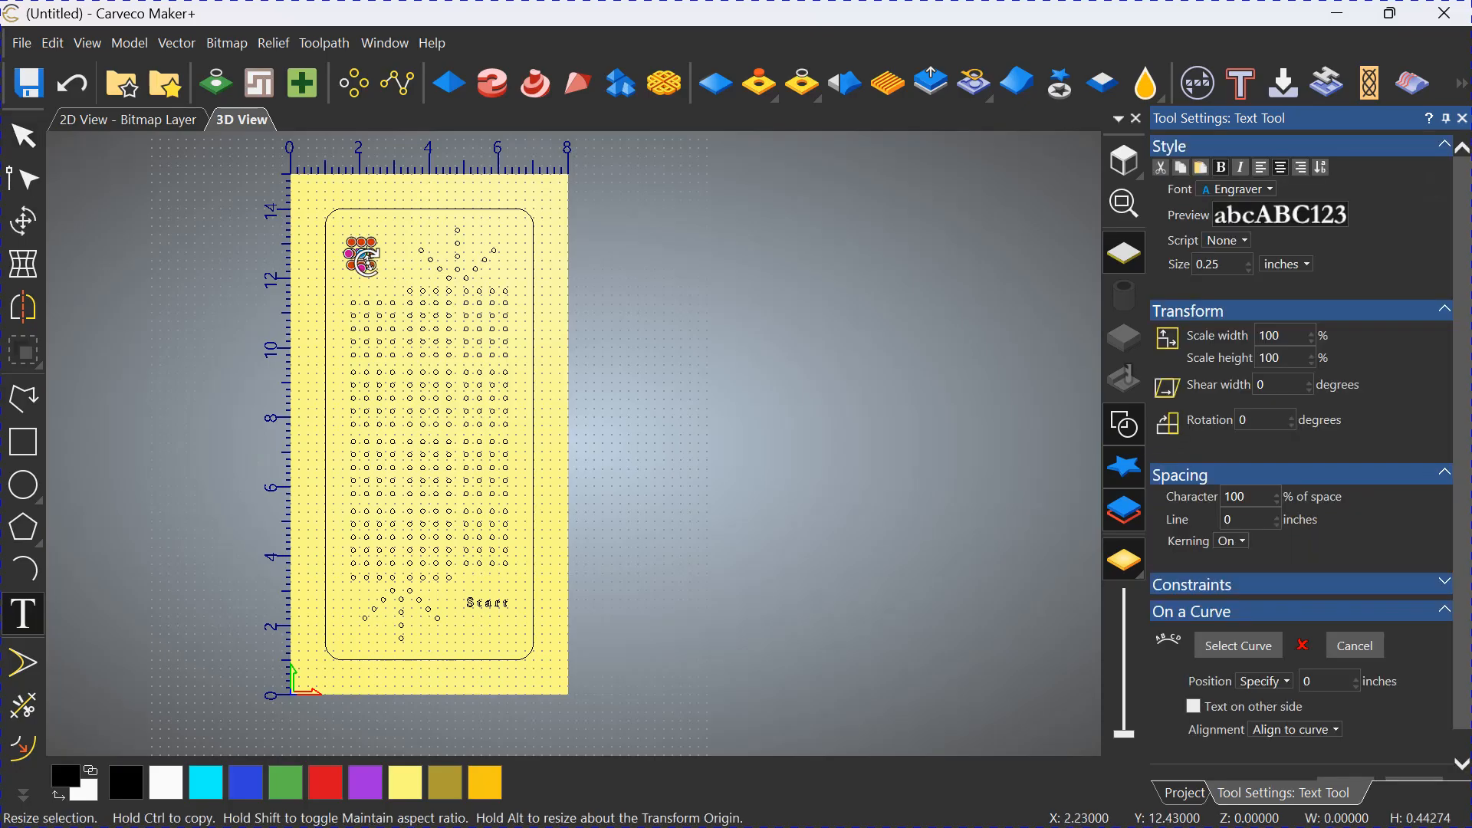
type("Finish")
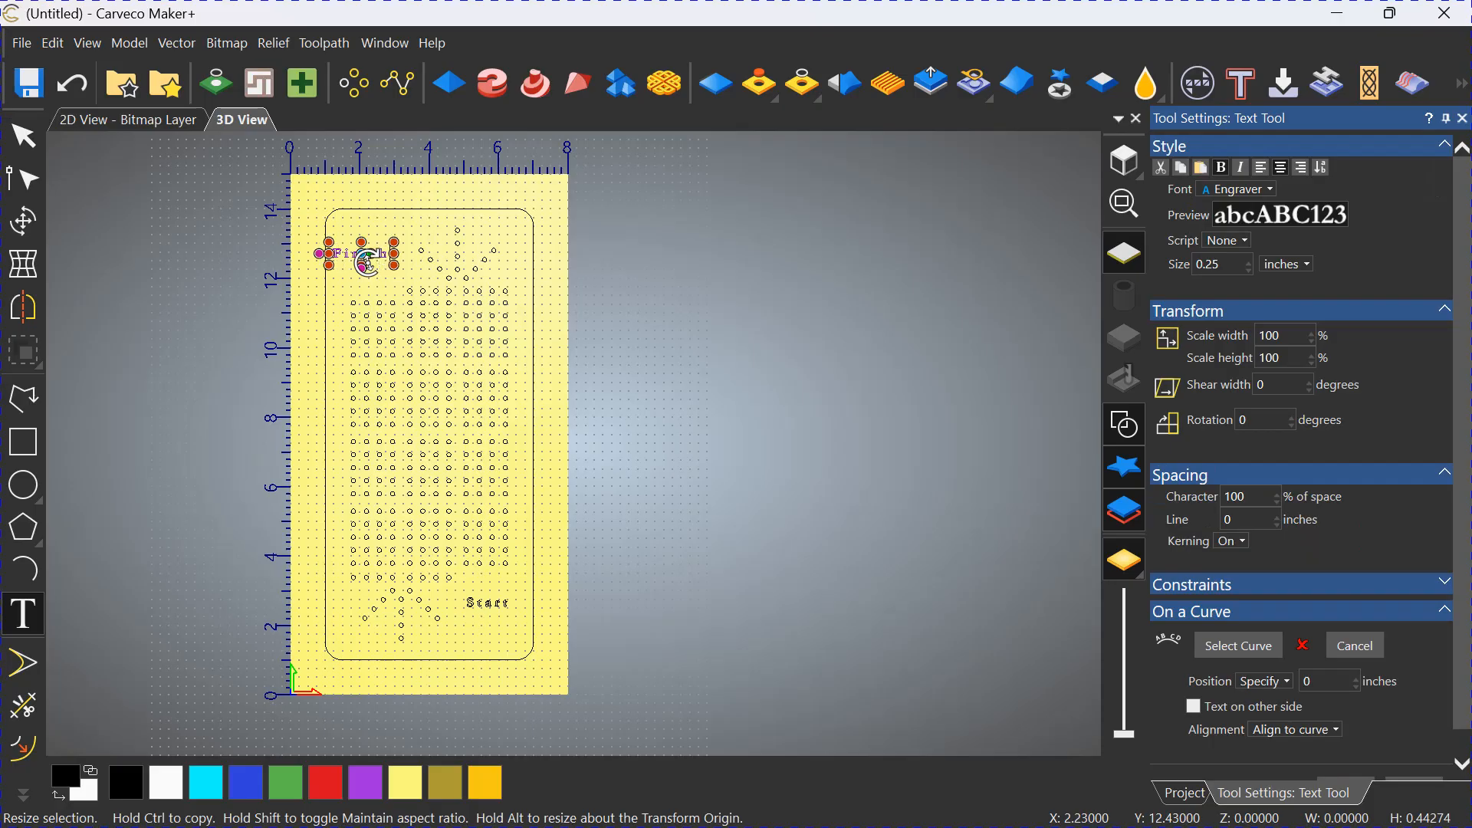
scroll(1227, 287, "down", 1)
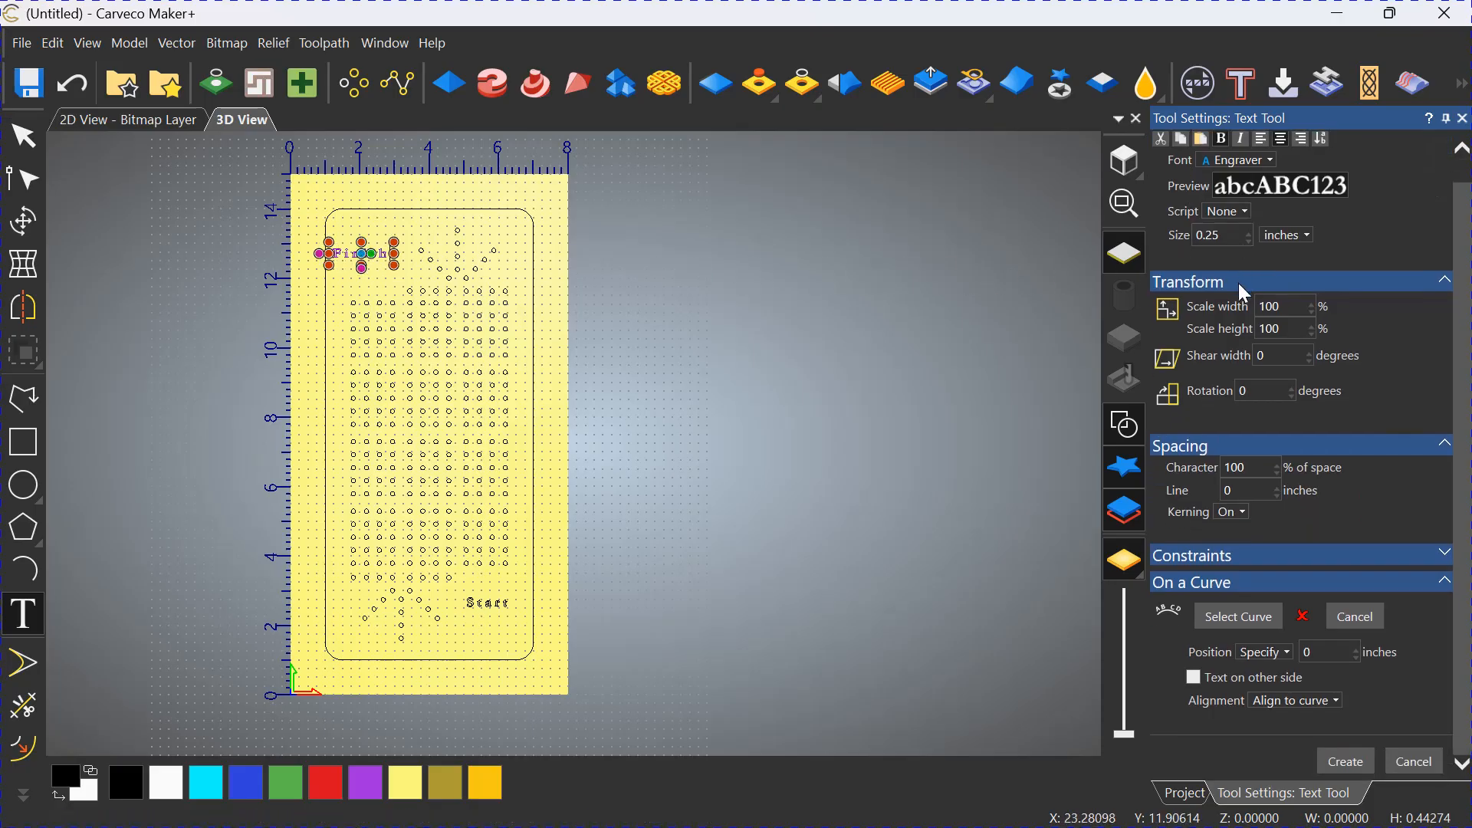
left_click(1361, 763)
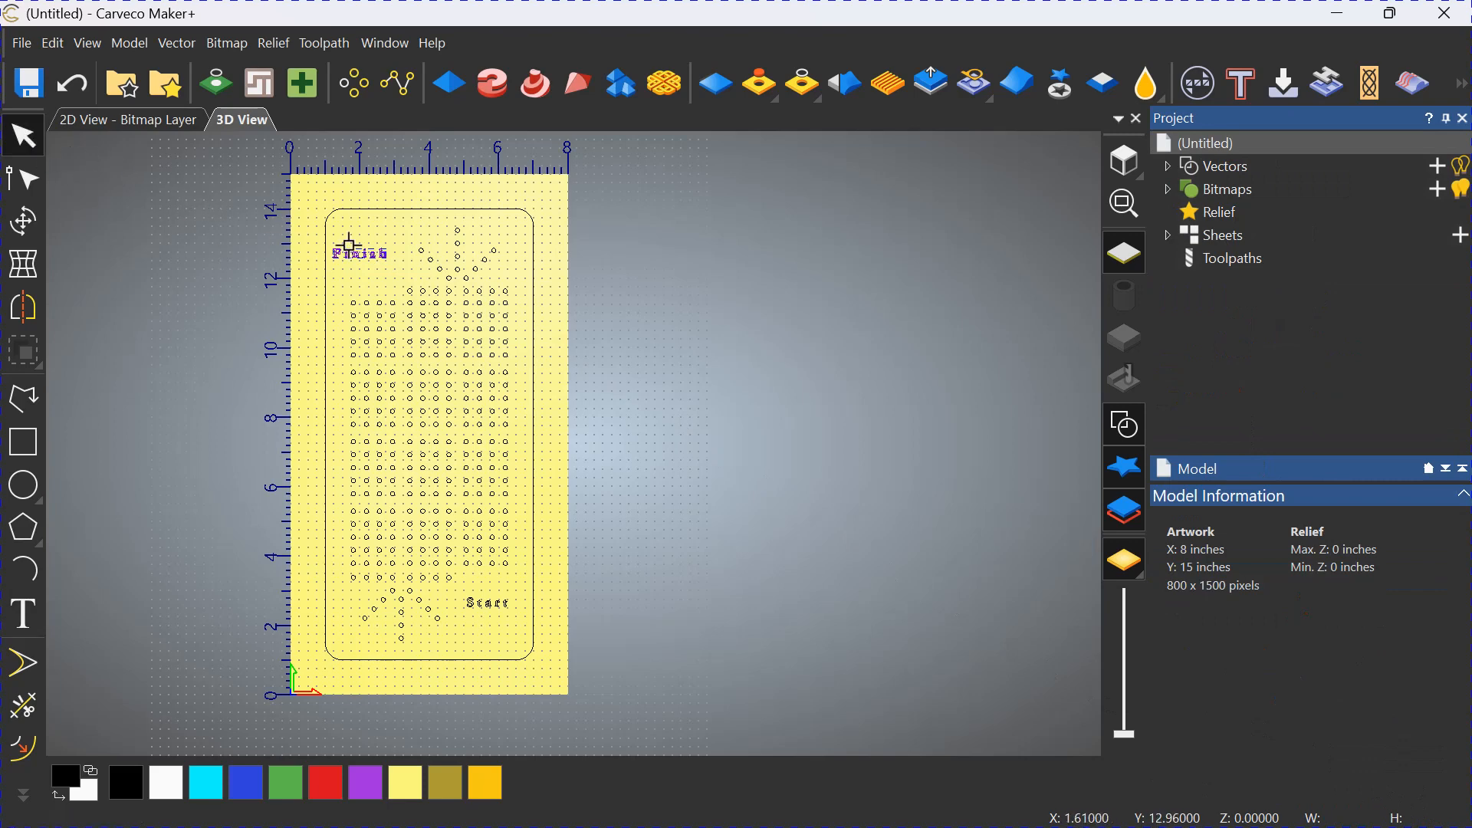
Move the "Finish" text down to just above the four left-hand columns of holes.
left_click_drag(362, 255, 369, 272)
scroll(385, 280, "up", 1)
scroll(385, 280, "up", 1)
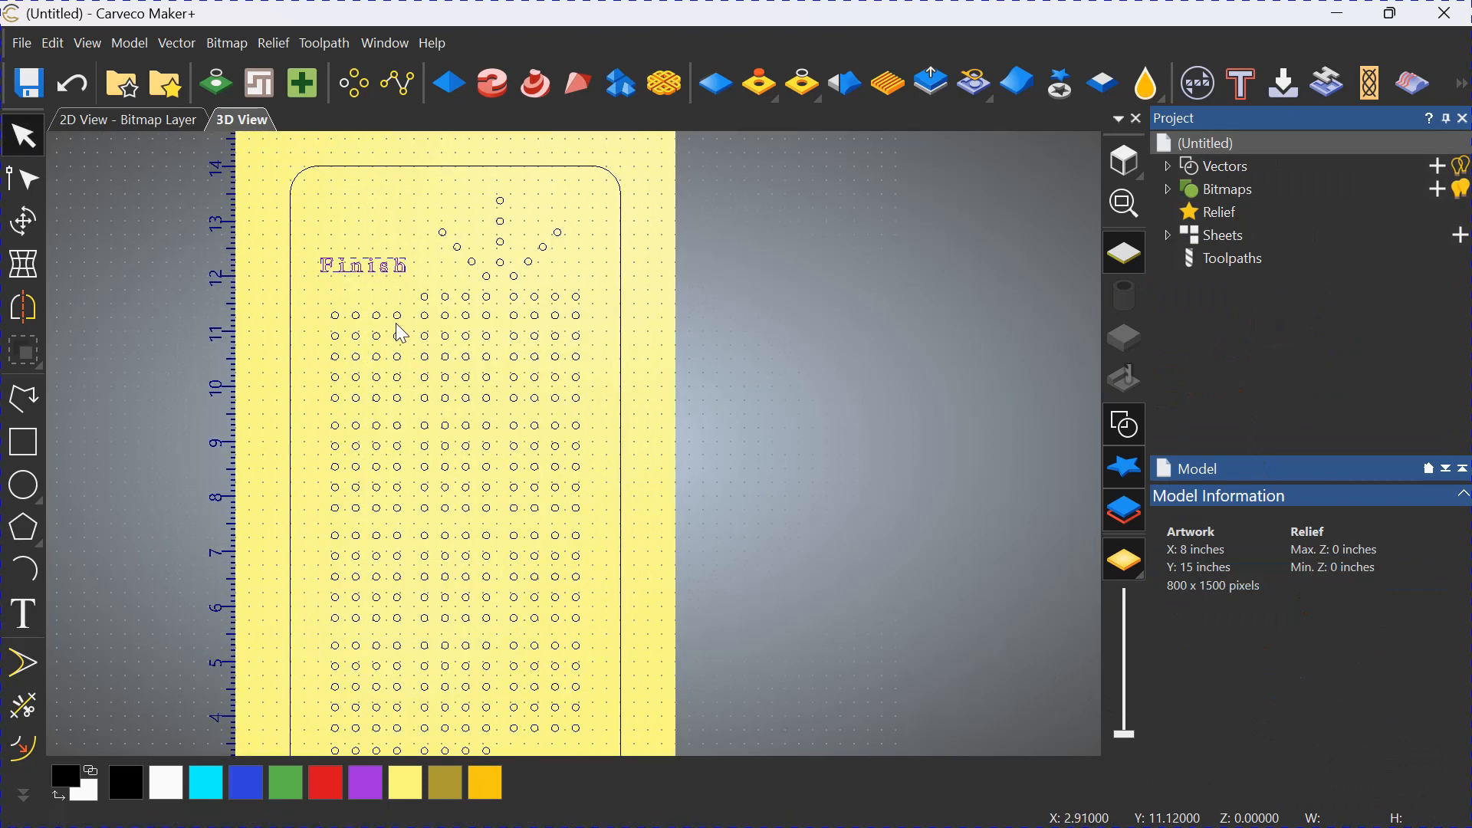
left_click_drag(362, 267, 358, 286)
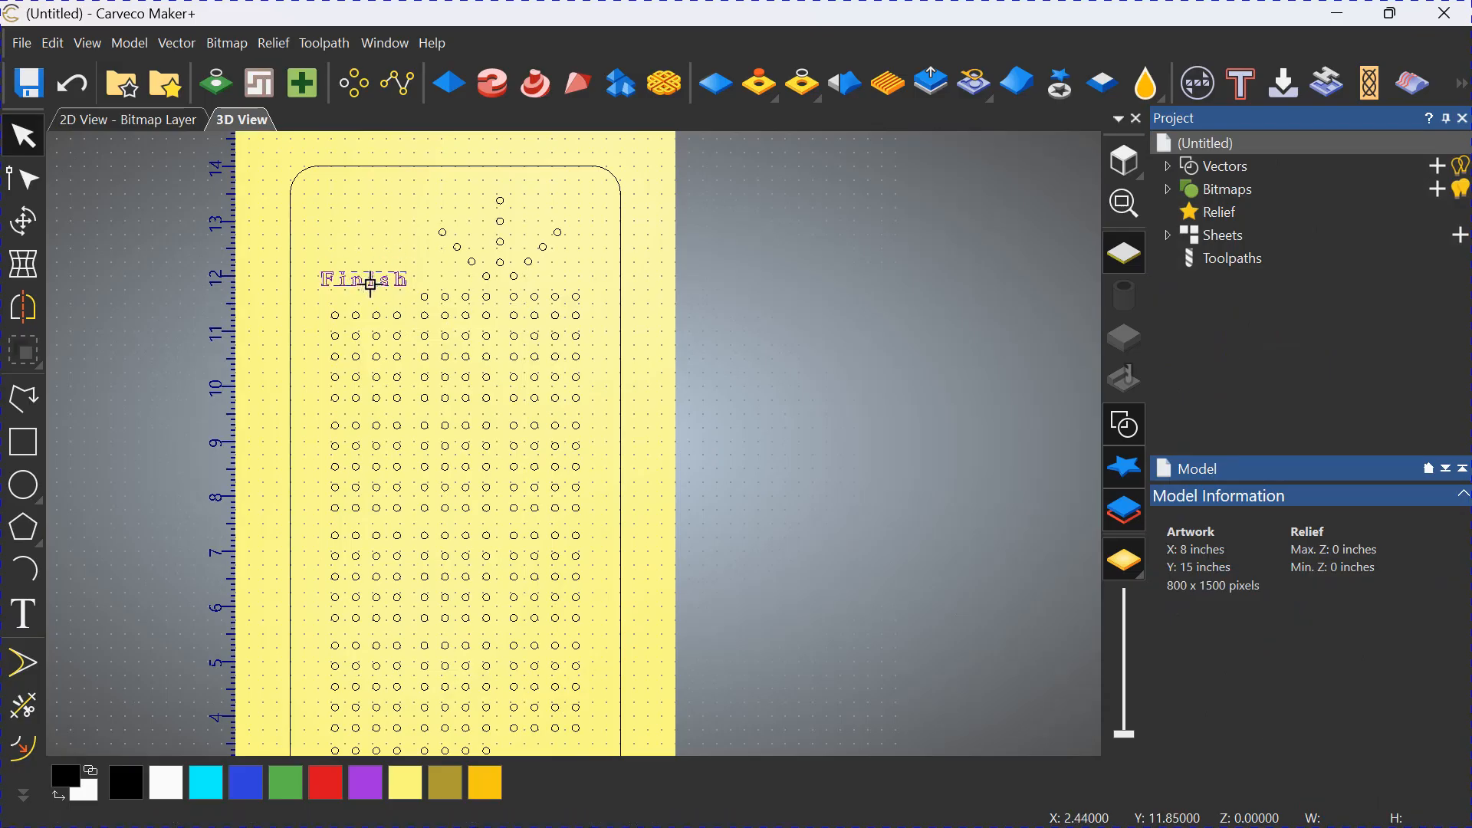
Move the "Start" text up to just below the right-hand hole columns, level with the lowest row of the neighbouring columns.
scroll(520, 481, "down", 2)
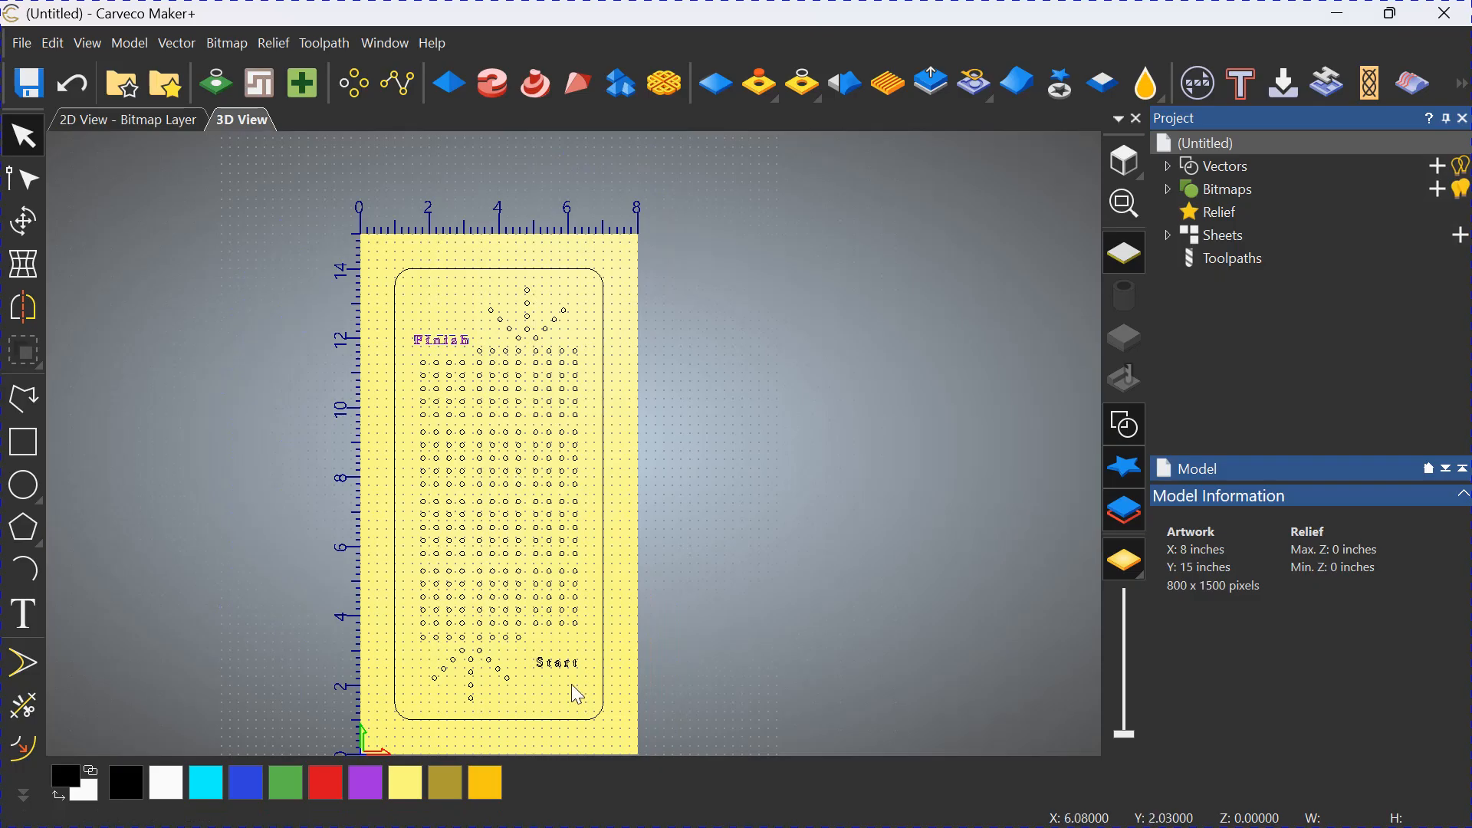
scroll(572, 685, "up", 2)
left_click(549, 649)
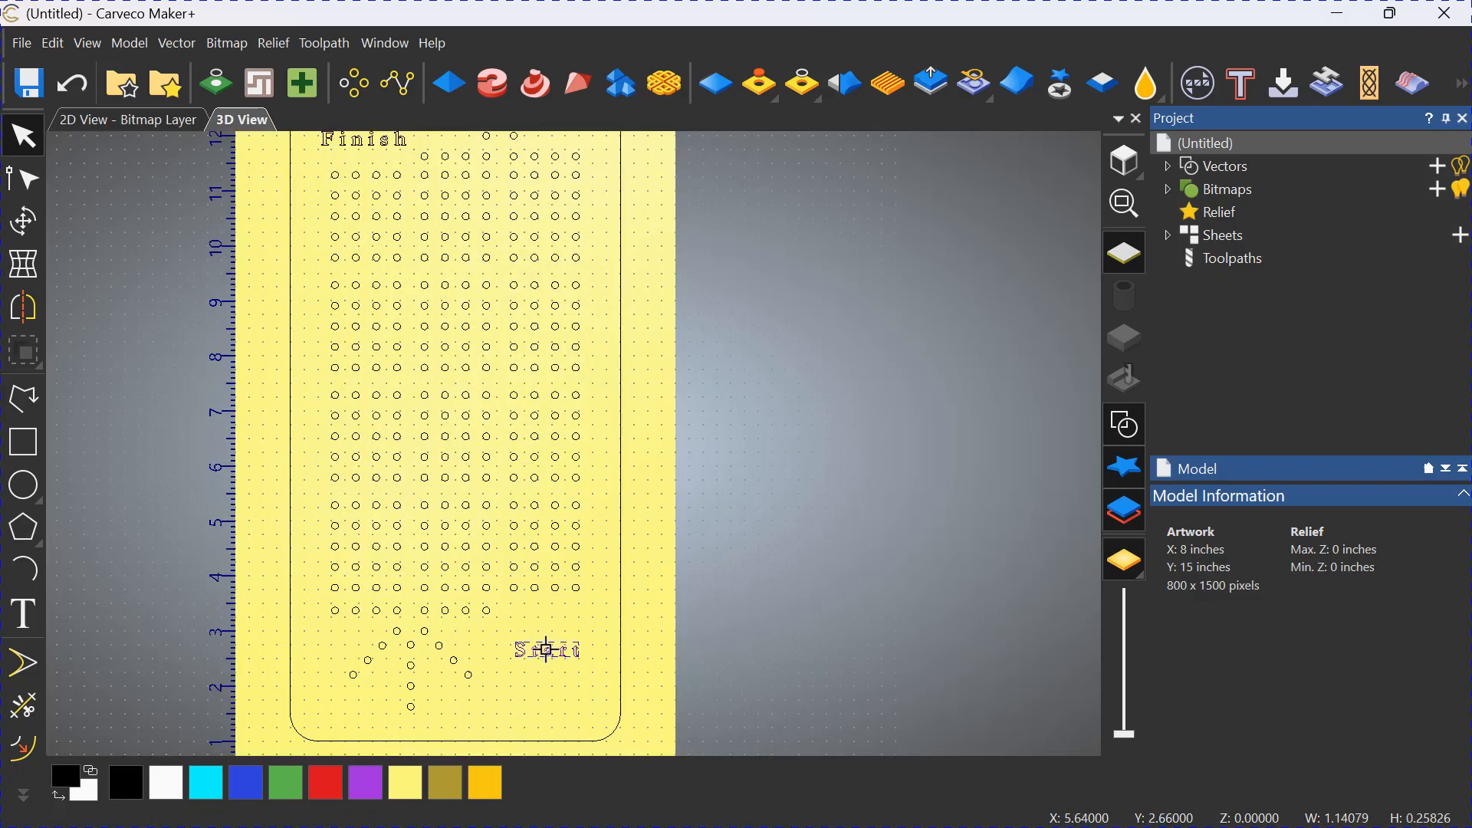
left_click_drag(546, 650, 542, 617)
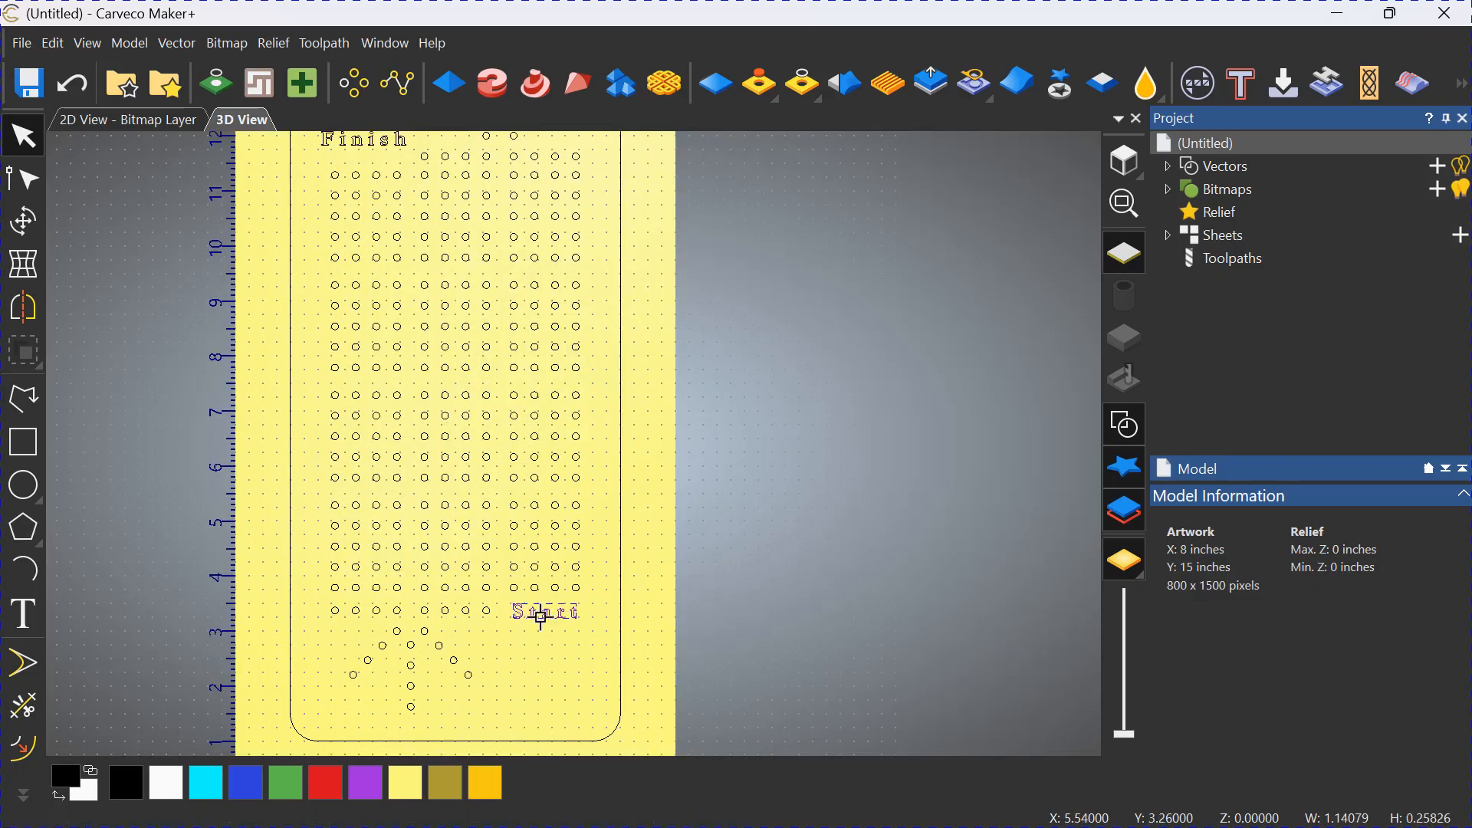
left_click(553, 656)
Create a 0.125 inch diameter circle above the "Finish" text.
scroll(529, 586, "down", 2)
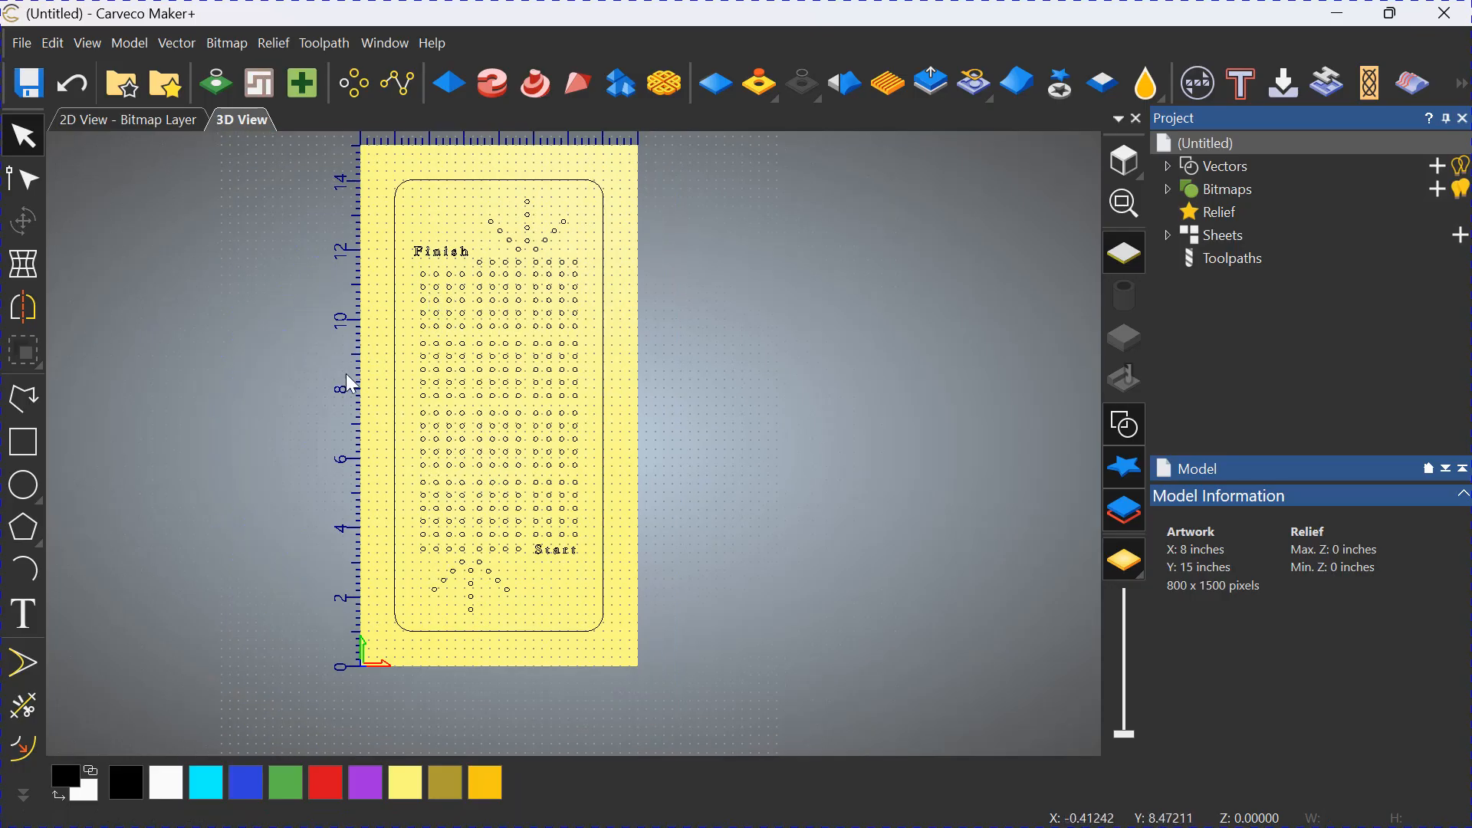
left_click(23, 485)
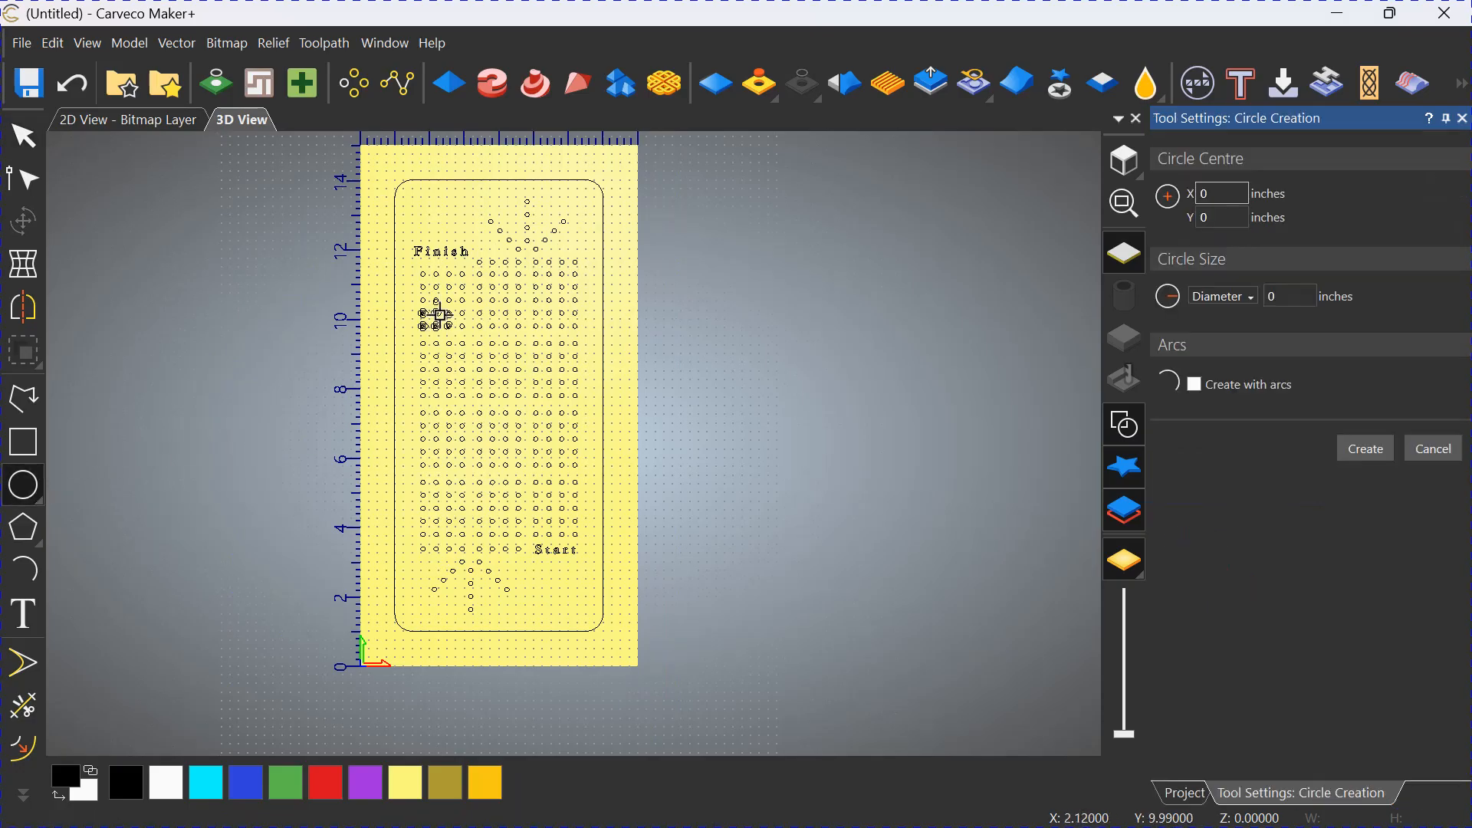
left_click_drag(441, 224, 450, 224)
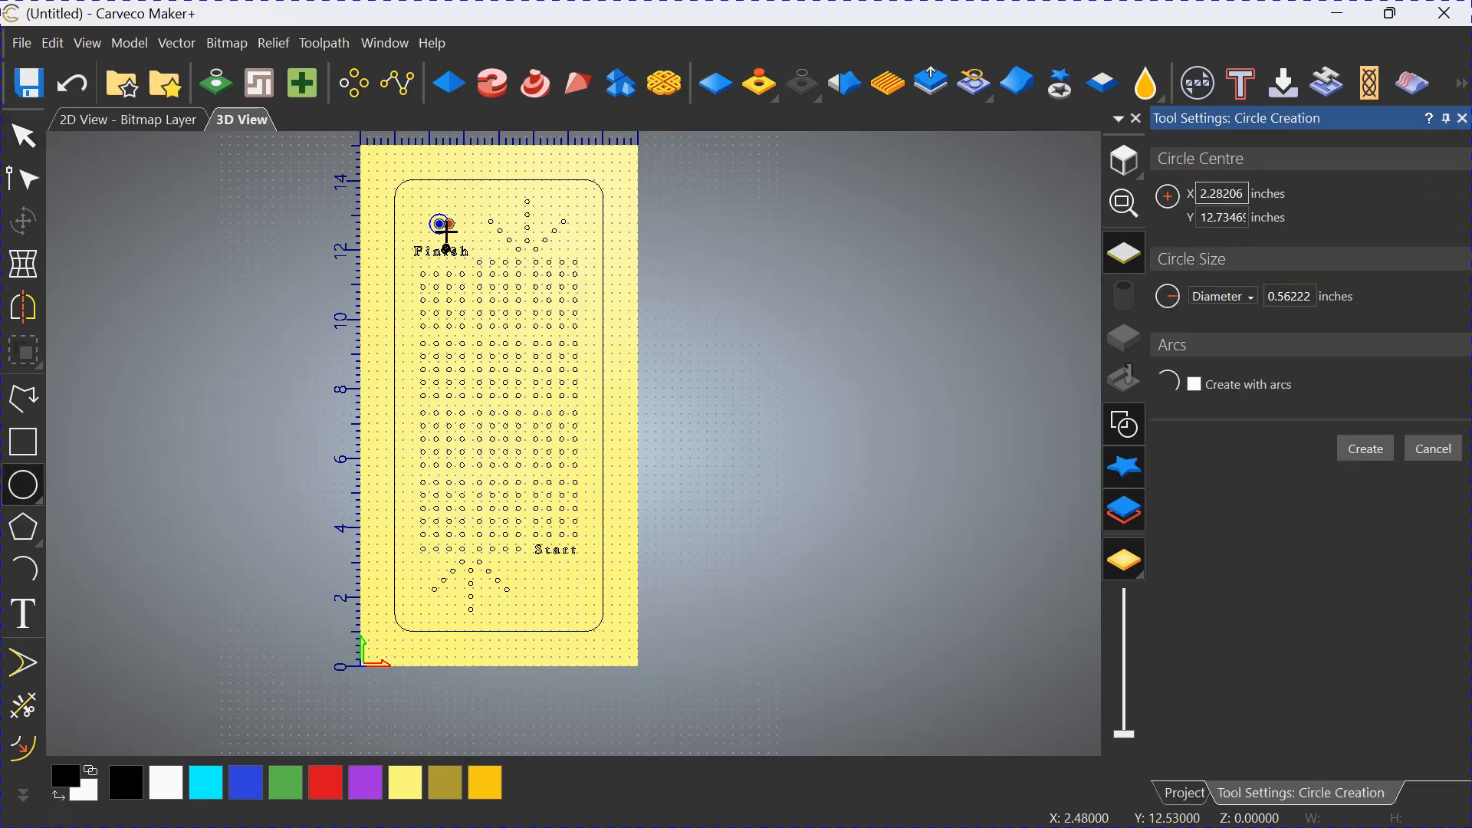
left_click_drag(1312, 296, 1277, 295)
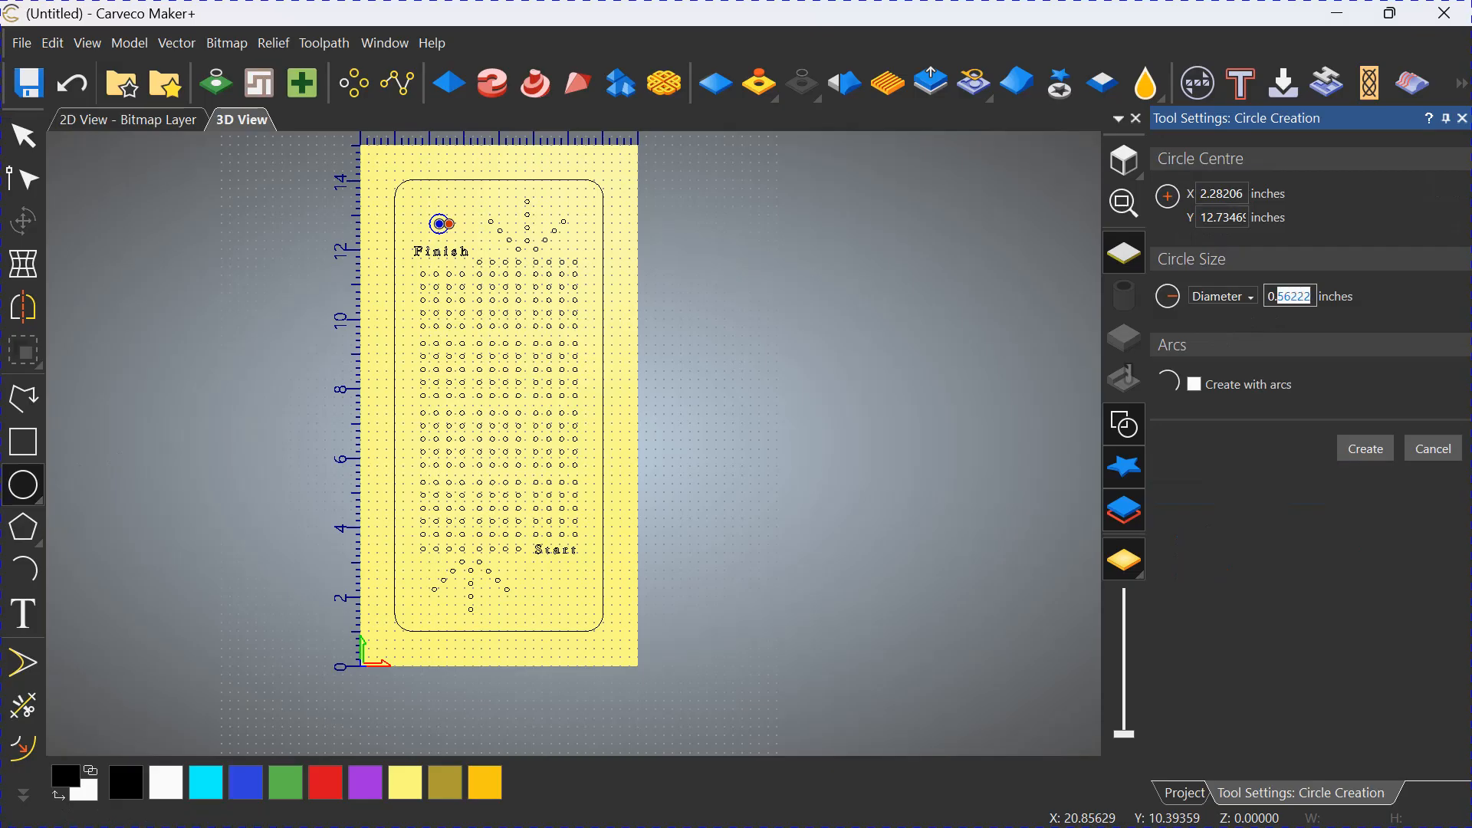
type(".125")
left_click(1365, 448)
key("Escape")
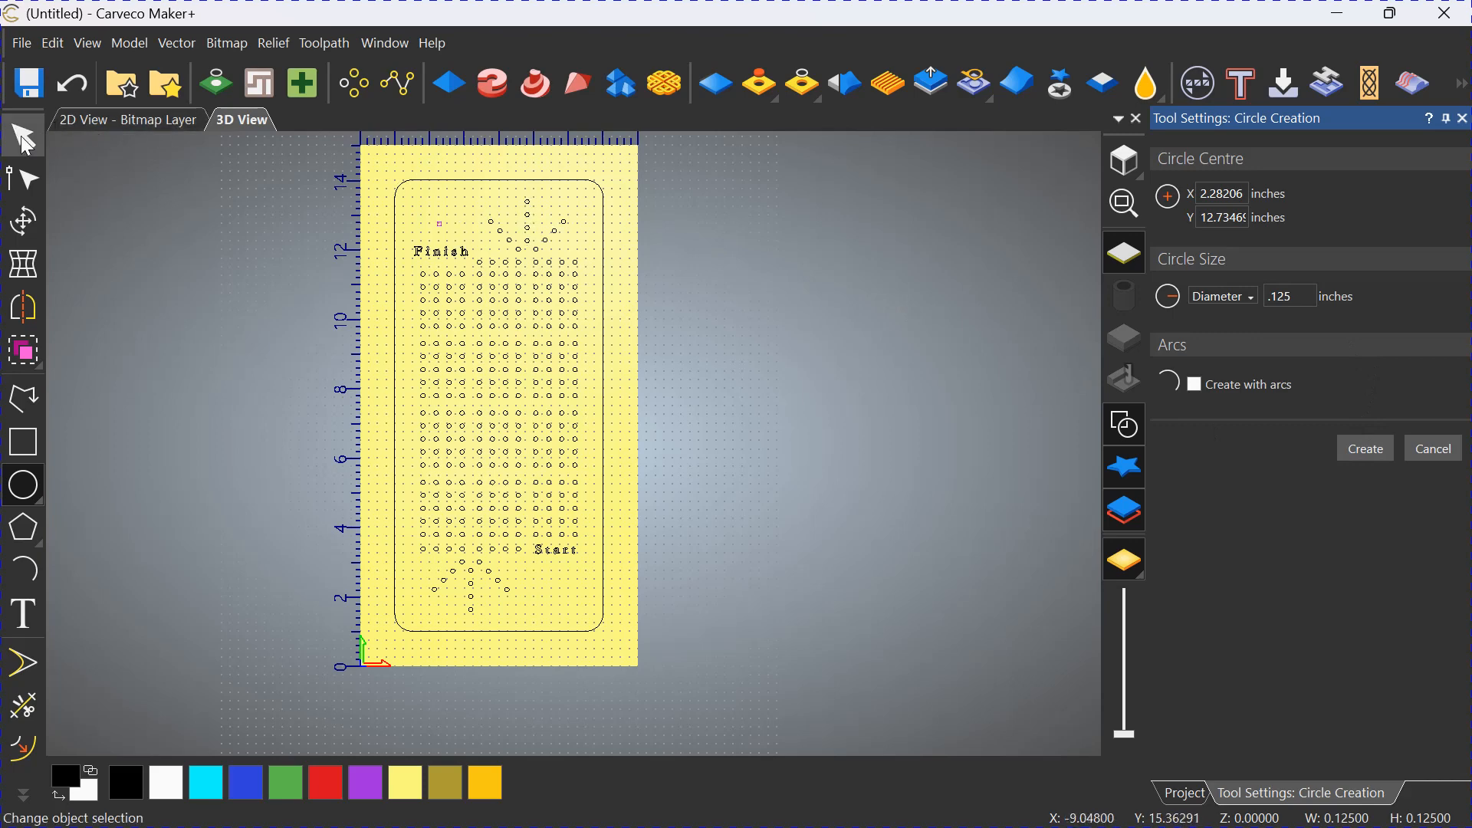
Move the single hole down so it sits centred just above the "Finish" text.
scroll(465, 223, "up", 1)
scroll(462, 223, "up", 1)
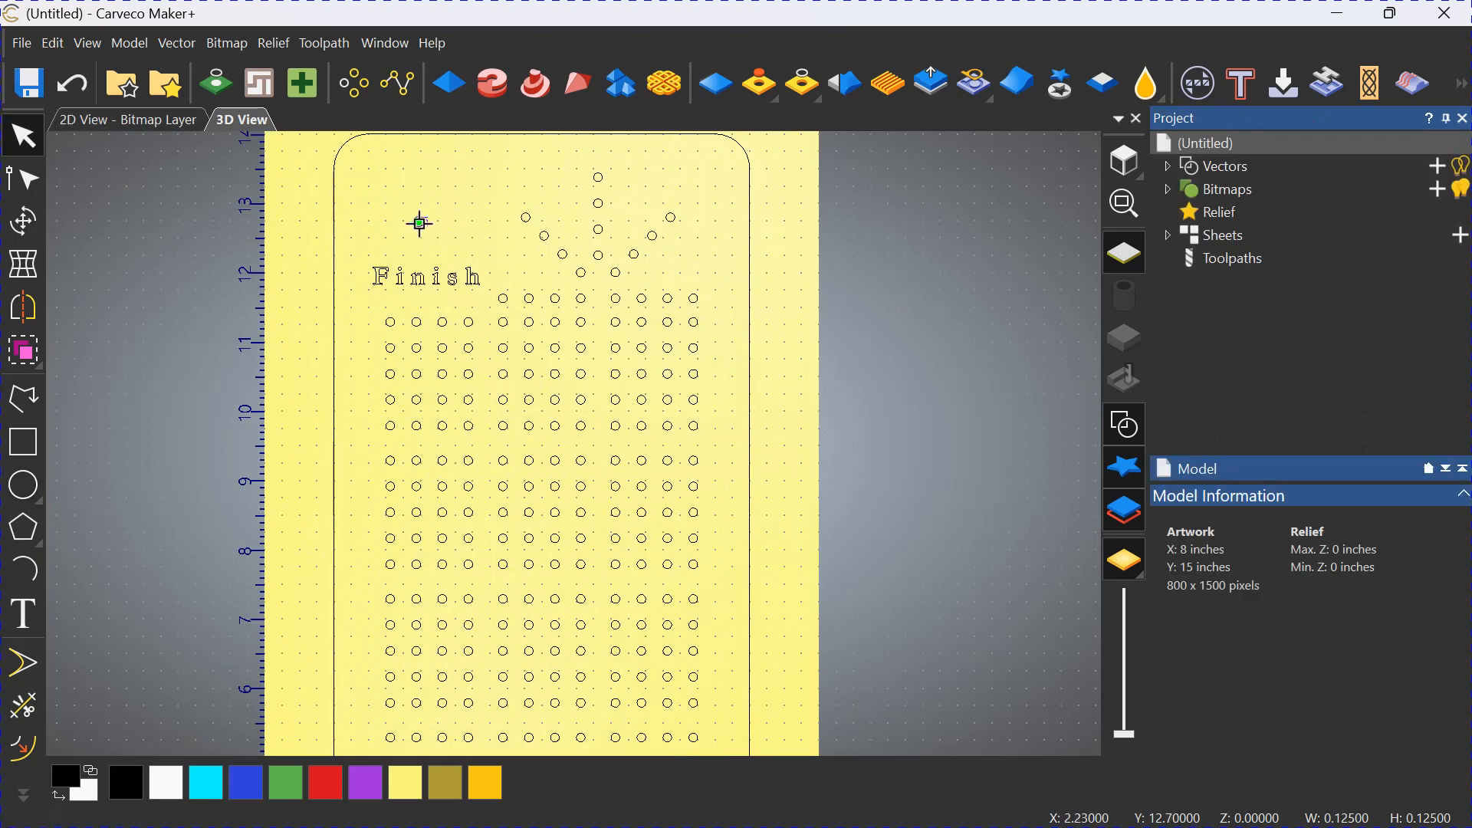
left_click(422, 222)
left_click_drag(429, 244, 437, 265)
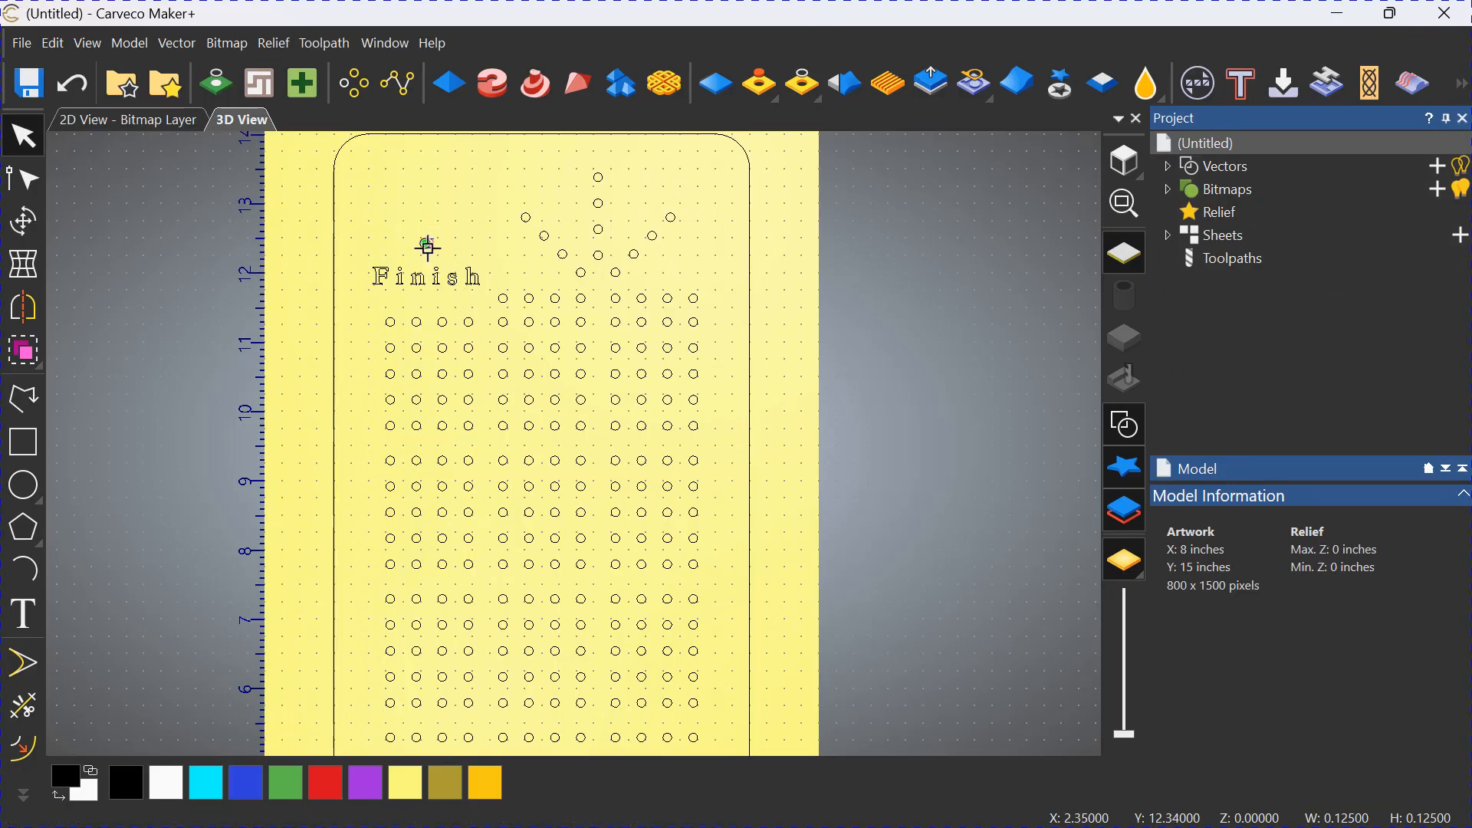
left_click(431, 175)
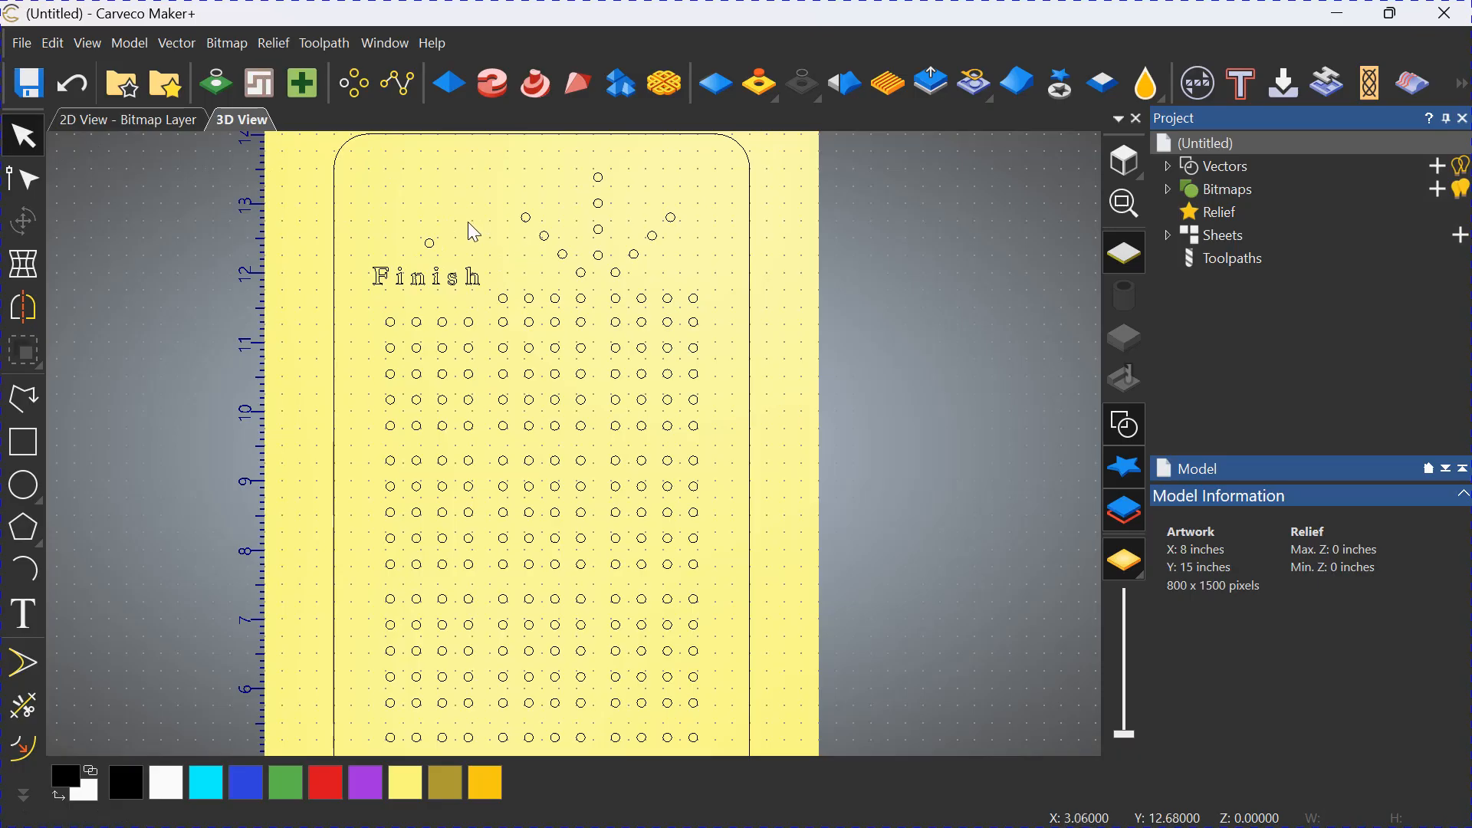
scroll(470, 228, "down", 1)
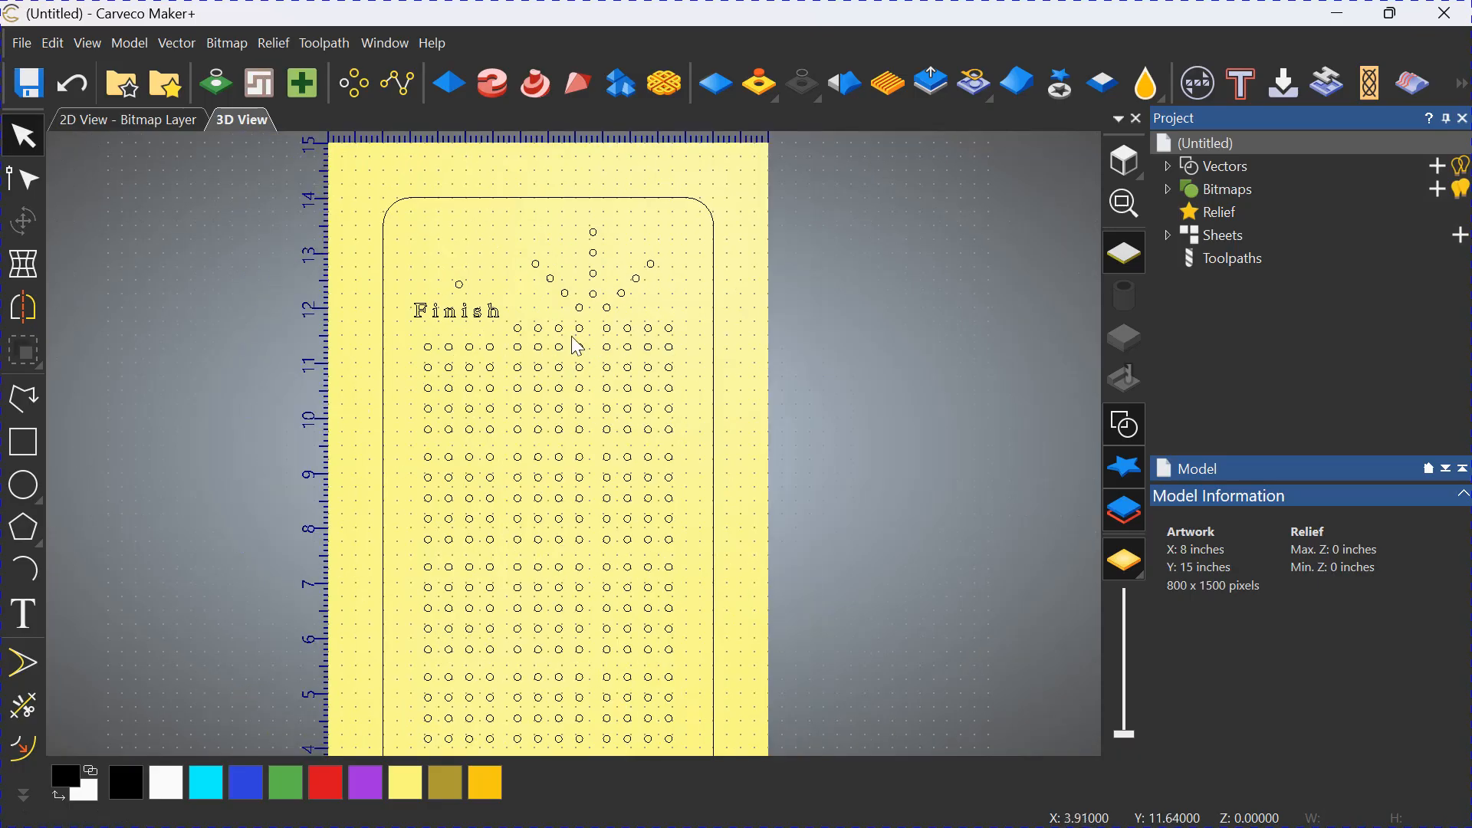
left_click(667, 390)
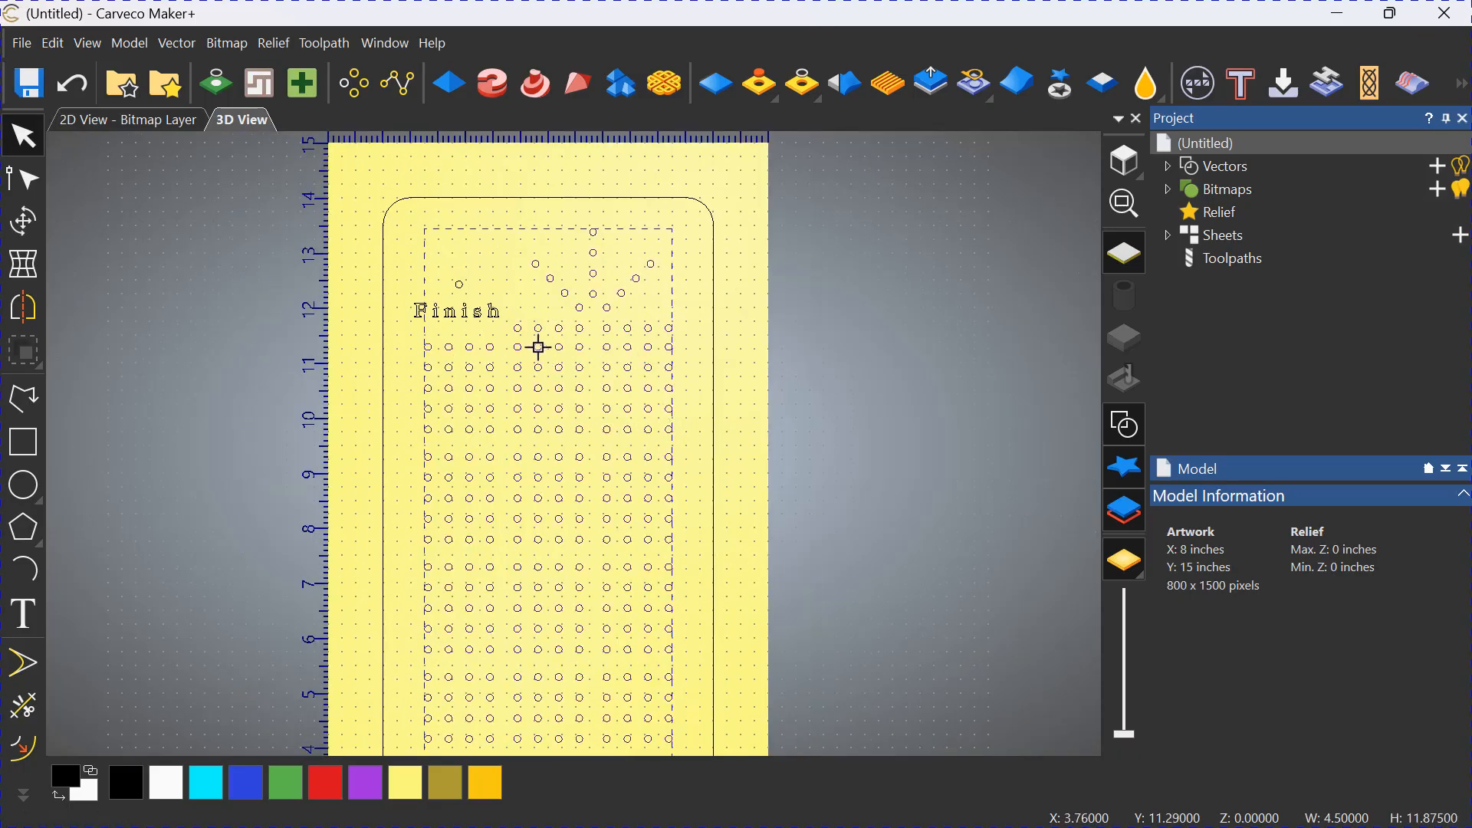
left_click(459, 287, "shift")
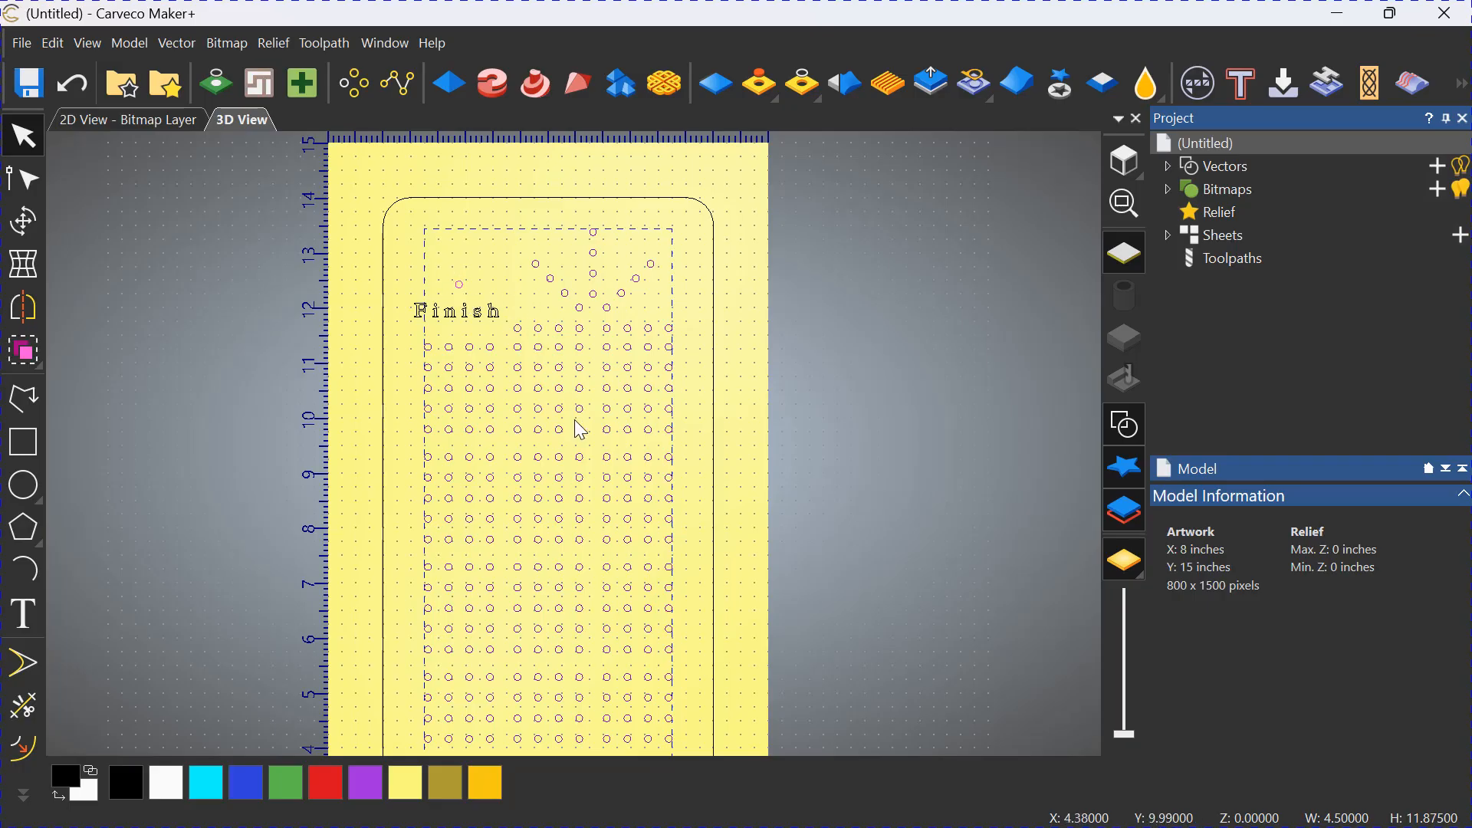
left_click(750, 395)
middle_click_drag(749, 395, 640, 302)
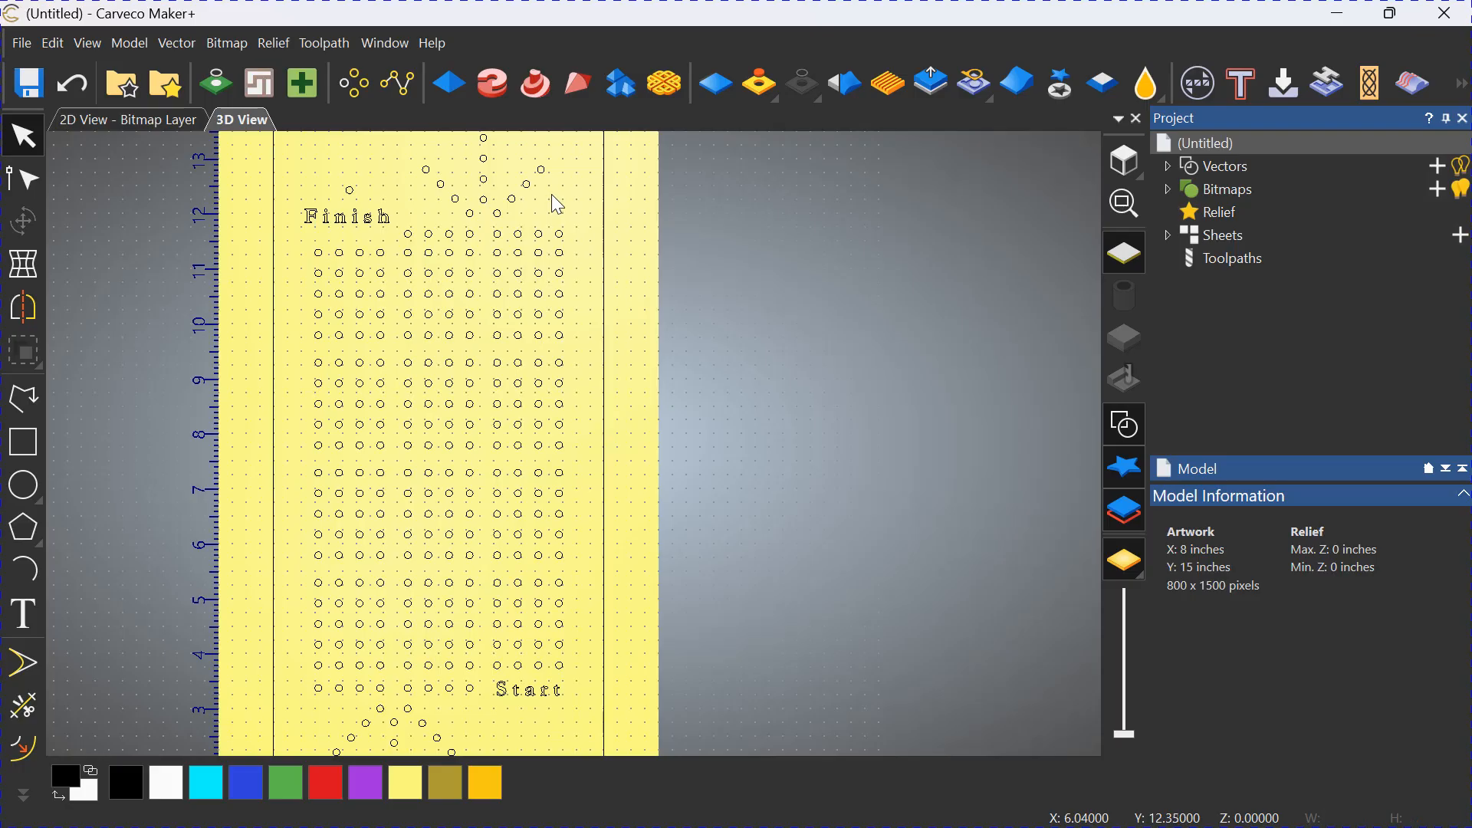
Select all the holes on the board and start a drilling toolpath for them with a finish depth of 0.5.
left_click_drag(551, 195, 317, 182)
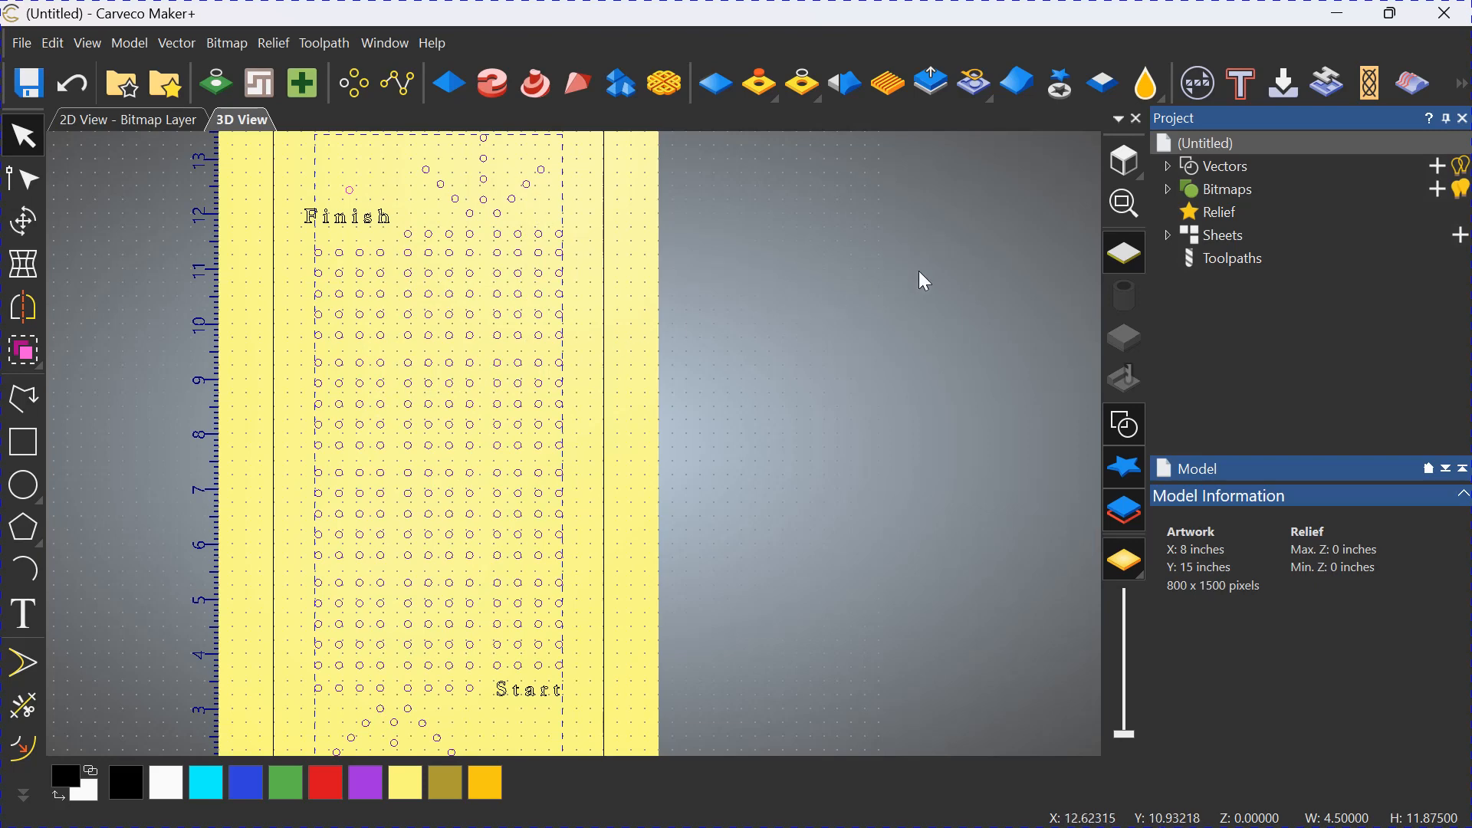
left_click(1226, 260)
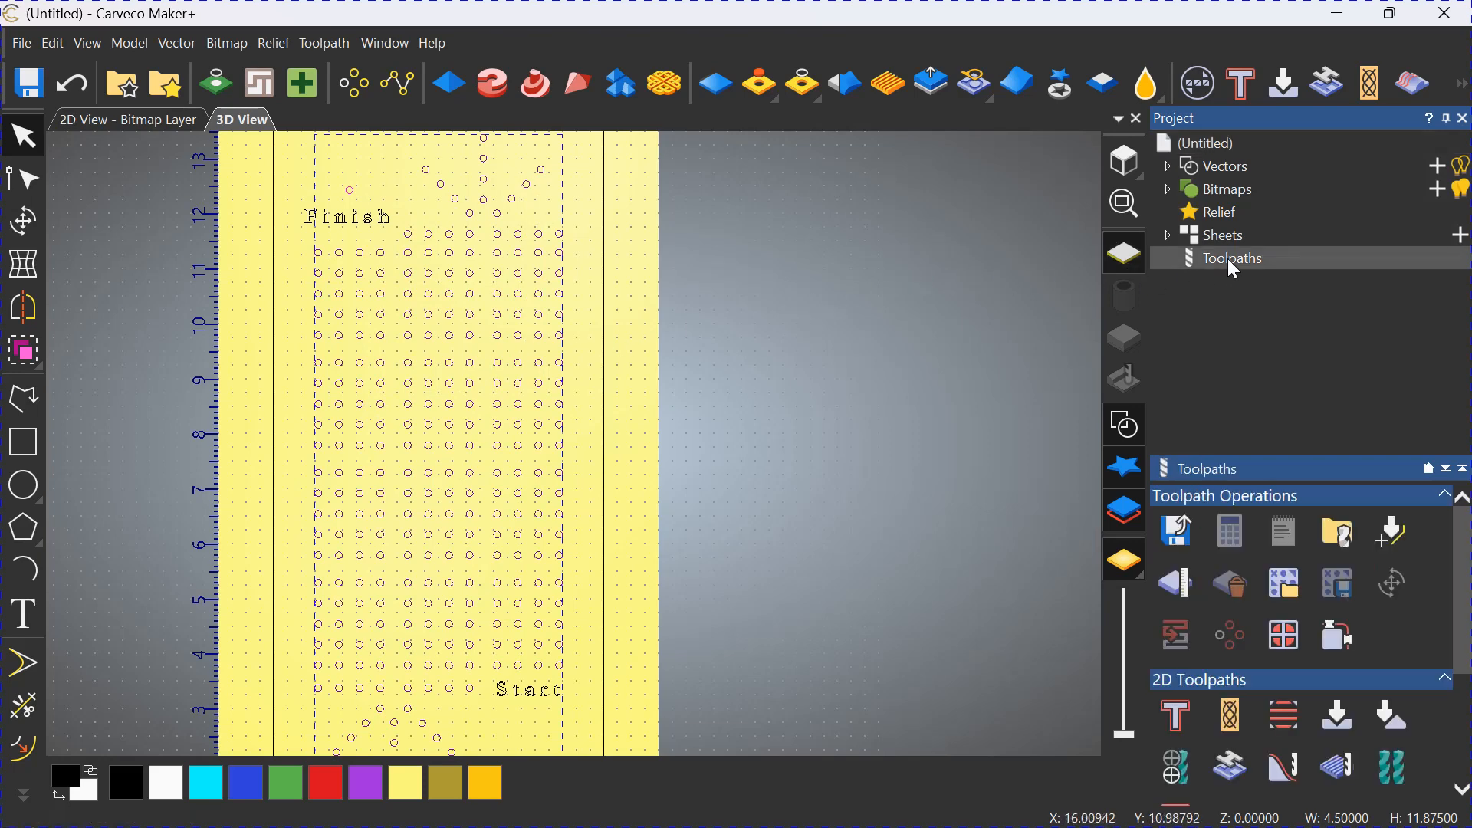
left_click(1177, 766)
left_click_drag(1035, 141, 973, 140)
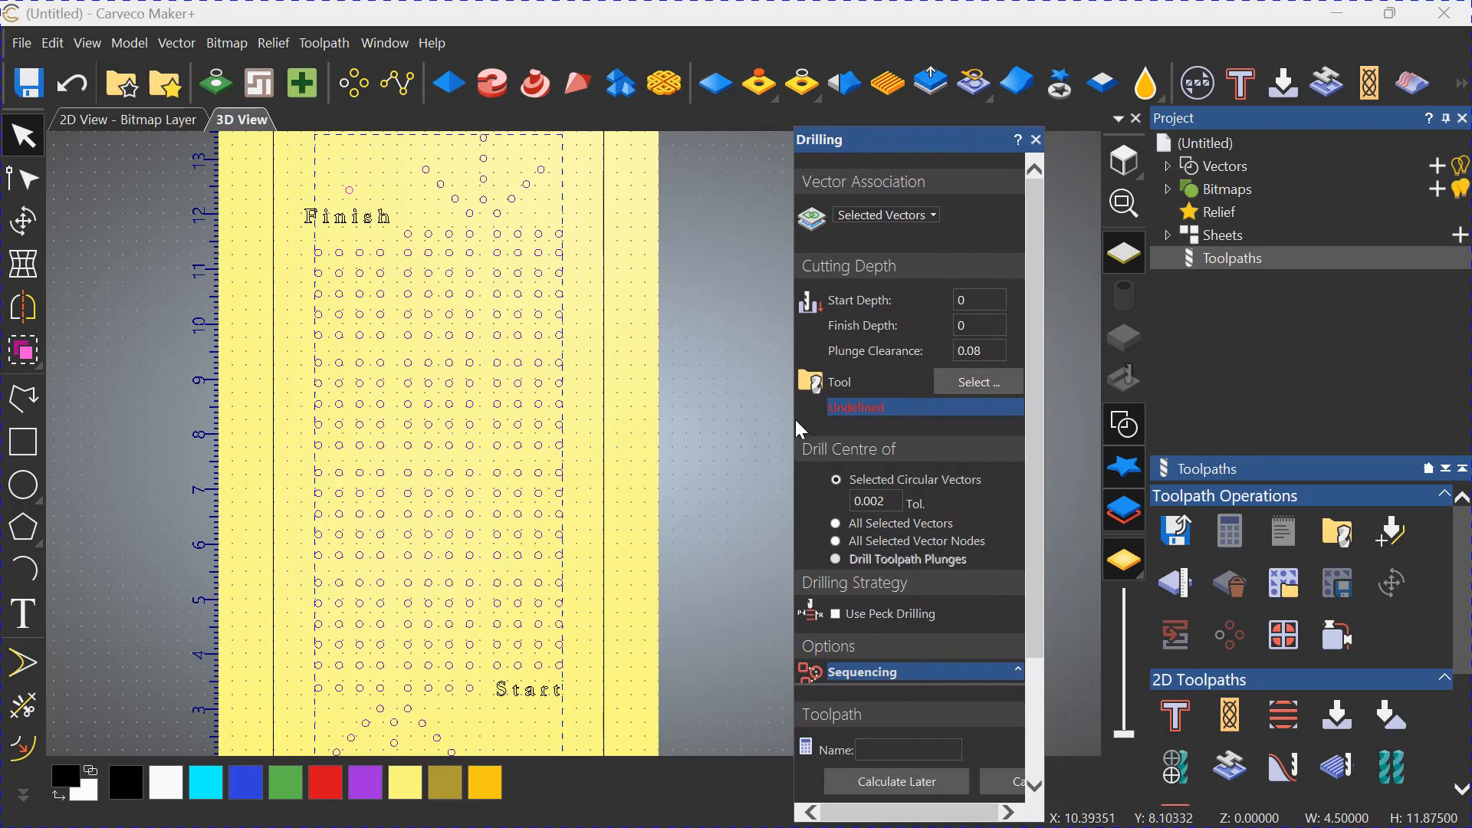
left_click_drag(794, 421, 703, 430)
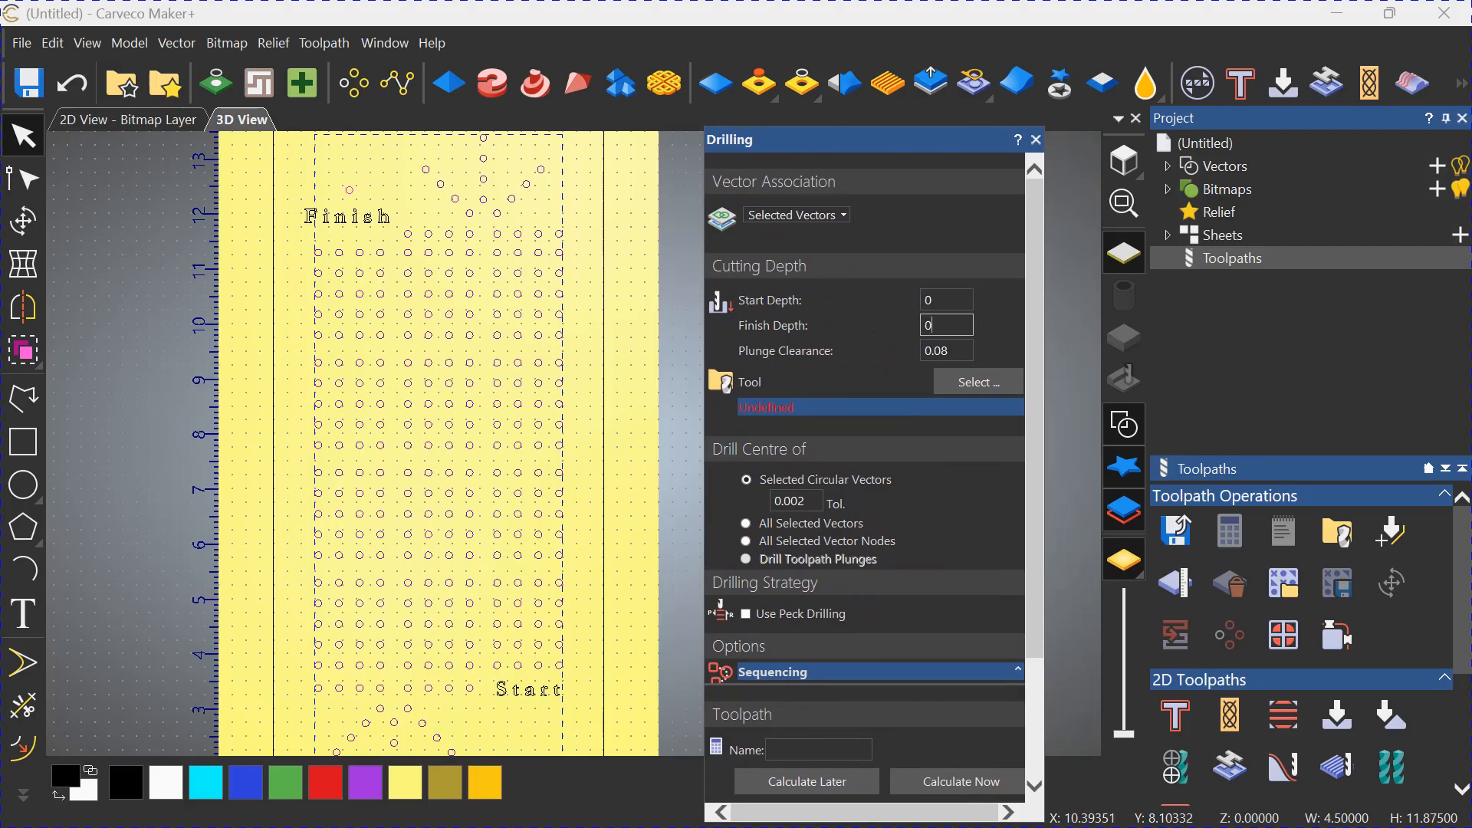
type(".5")
Assign the inch-size End Mill 1/8 Inch from the Aluminum roughing group to the drilling toolpath and enable peck drilling.
left_click(964, 380)
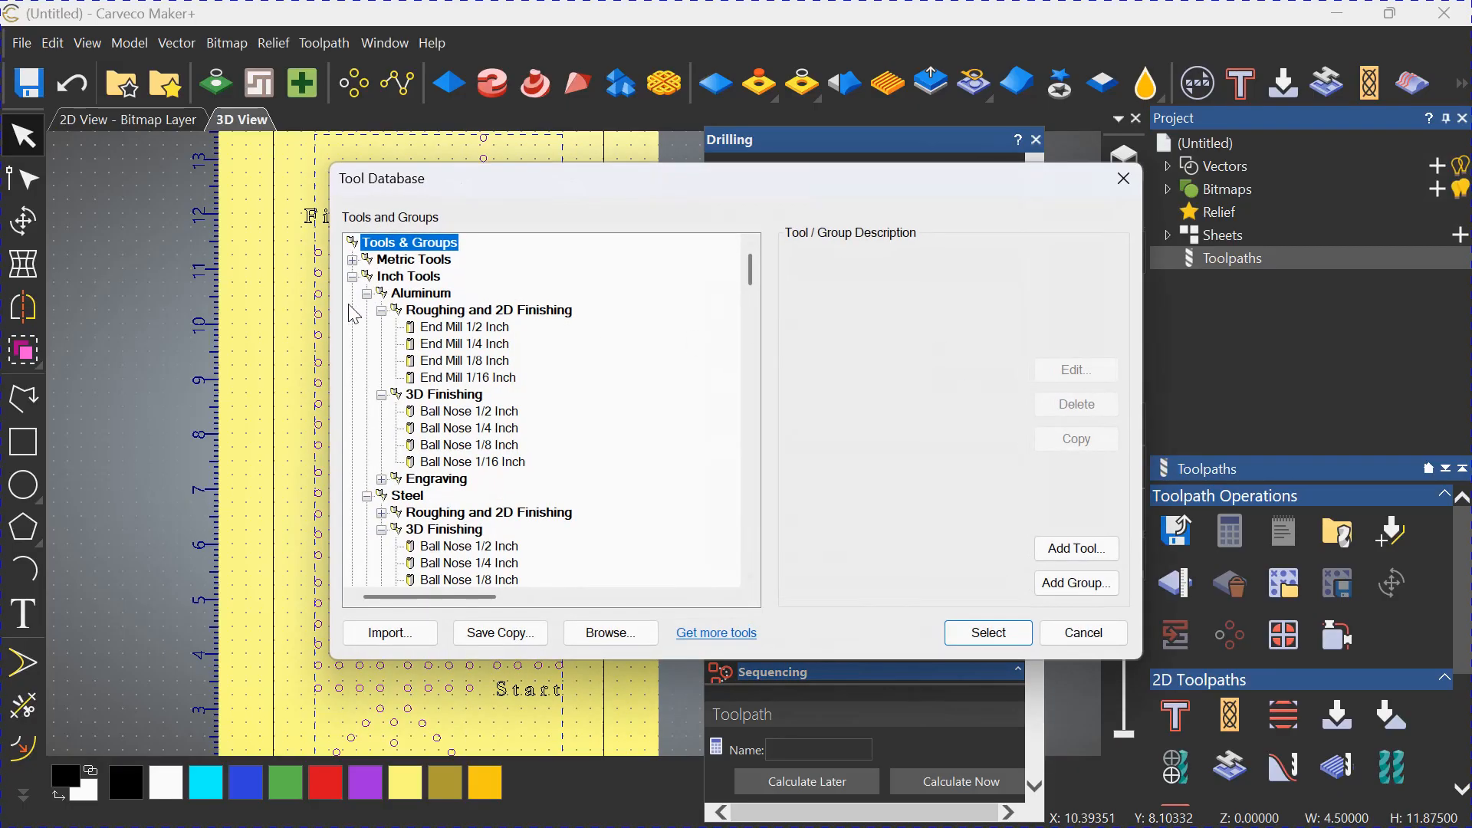
left_click(465, 362)
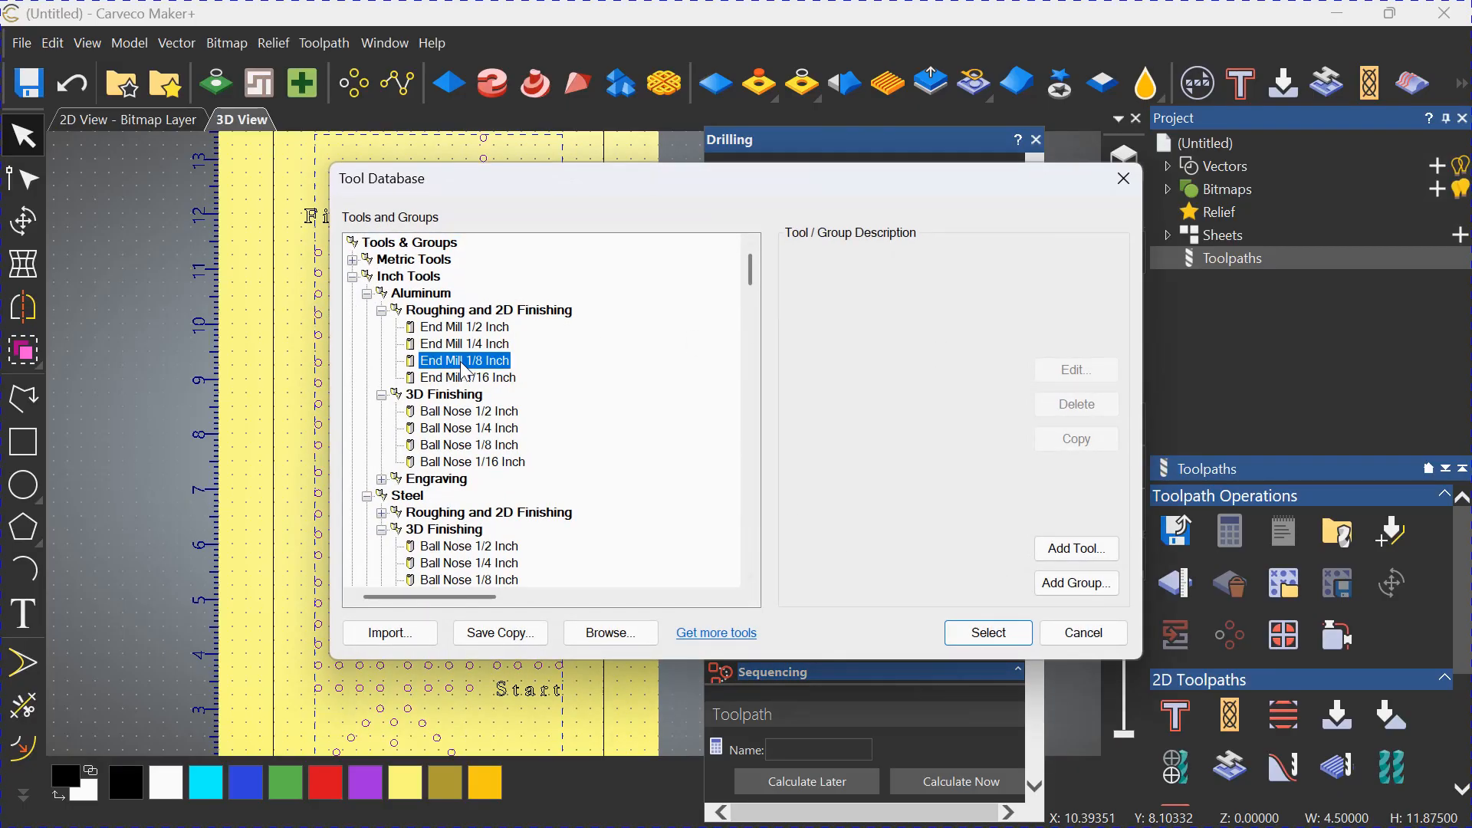
left_click(988, 633)
scroll(908, 431, "down", 2)
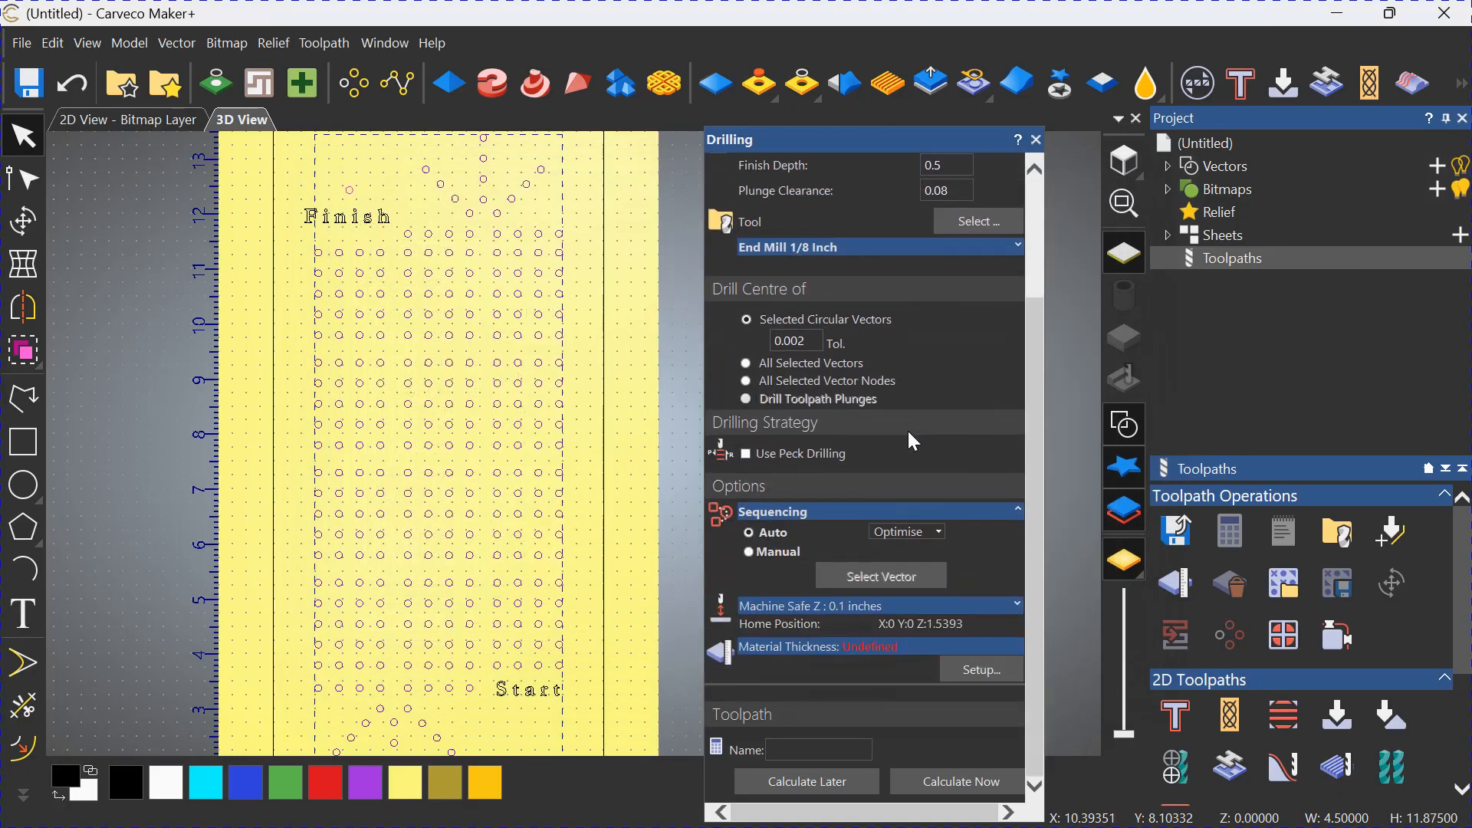
left_click(746, 454)
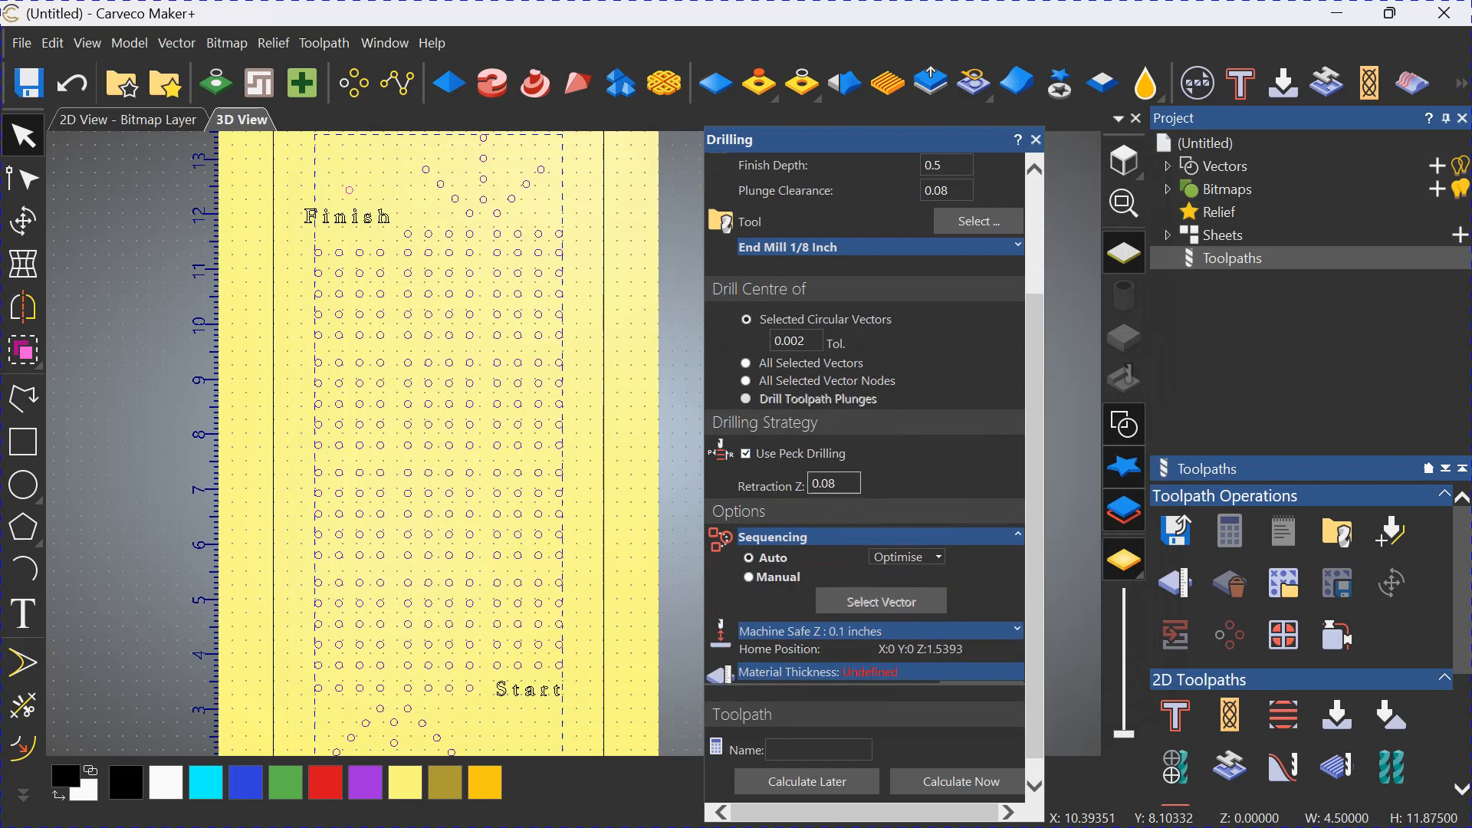
Set up the material with a thickness of 0.75 inches.
scroll(908, 485, "down", 1)
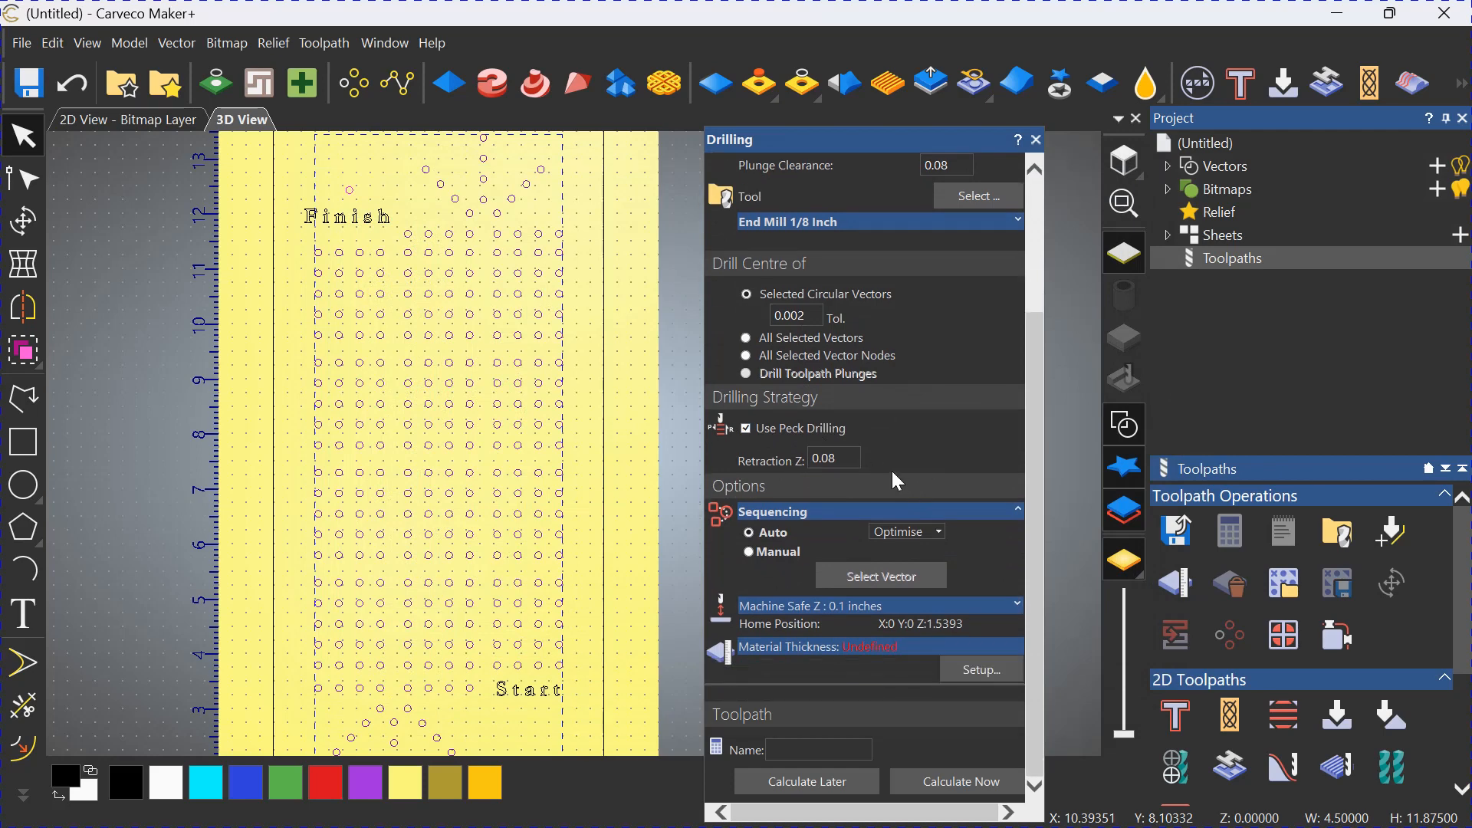
left_click(973, 669)
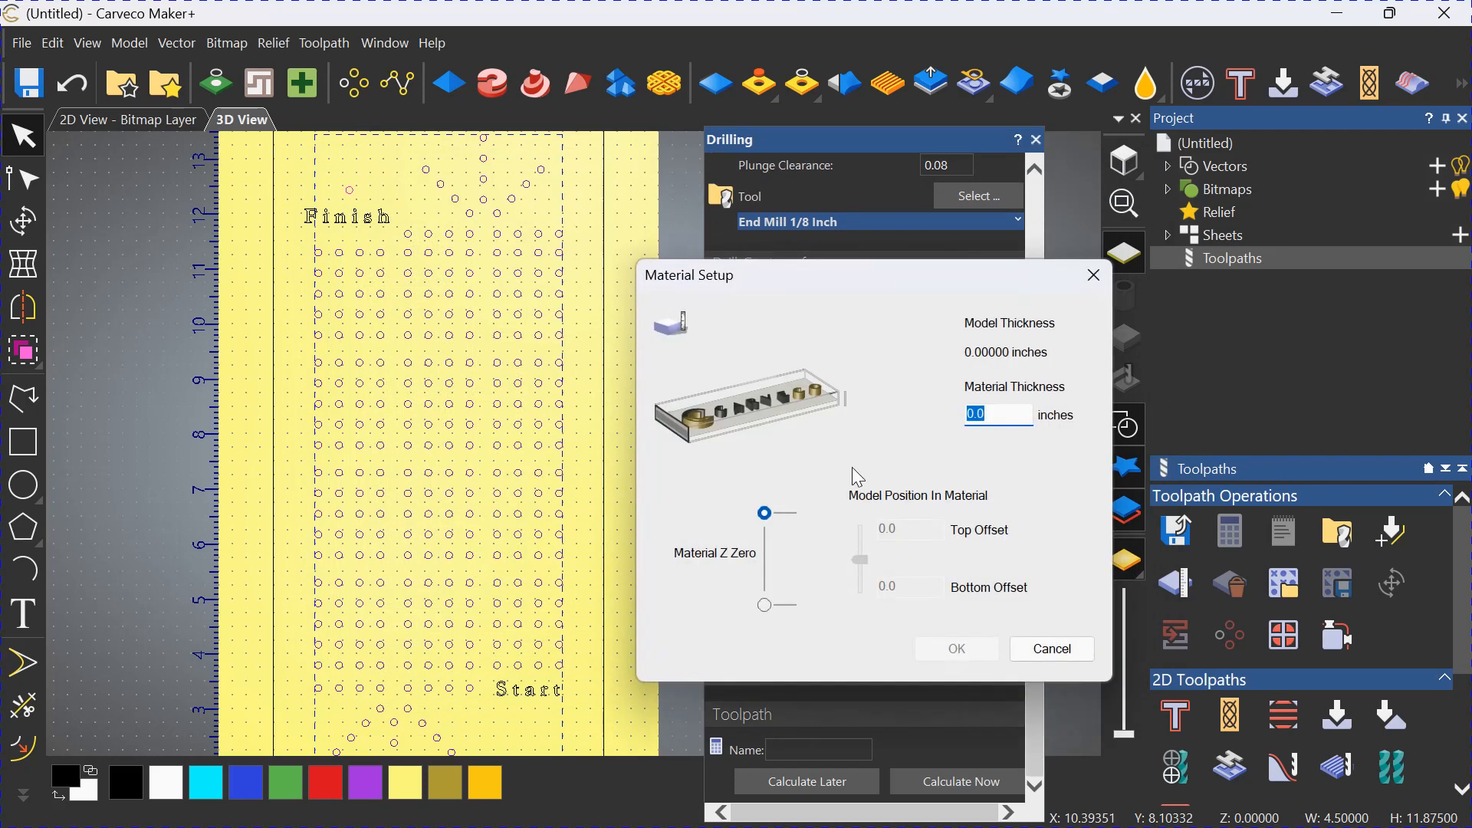
type(".75")
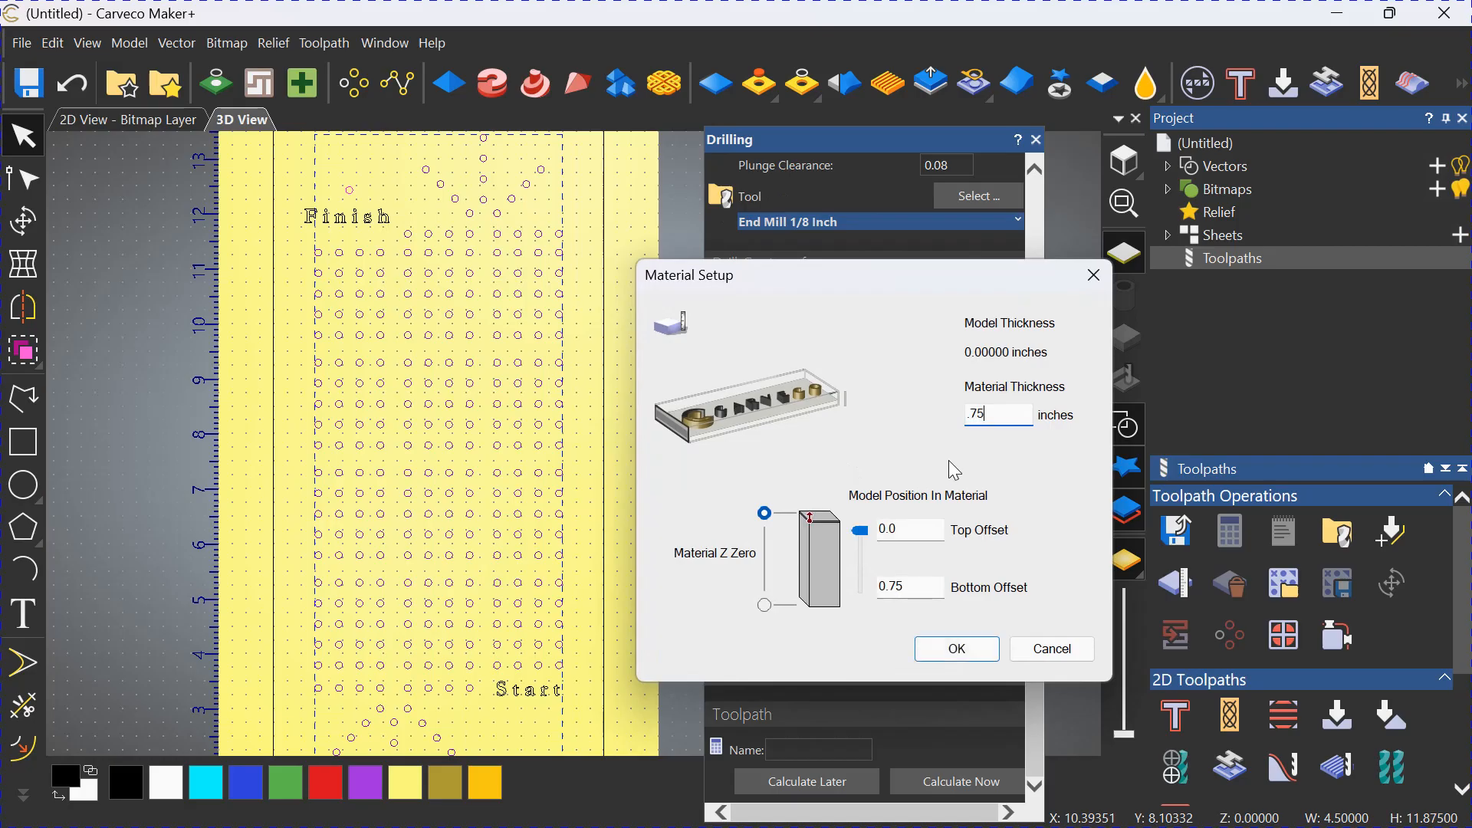
left_click(958, 649)
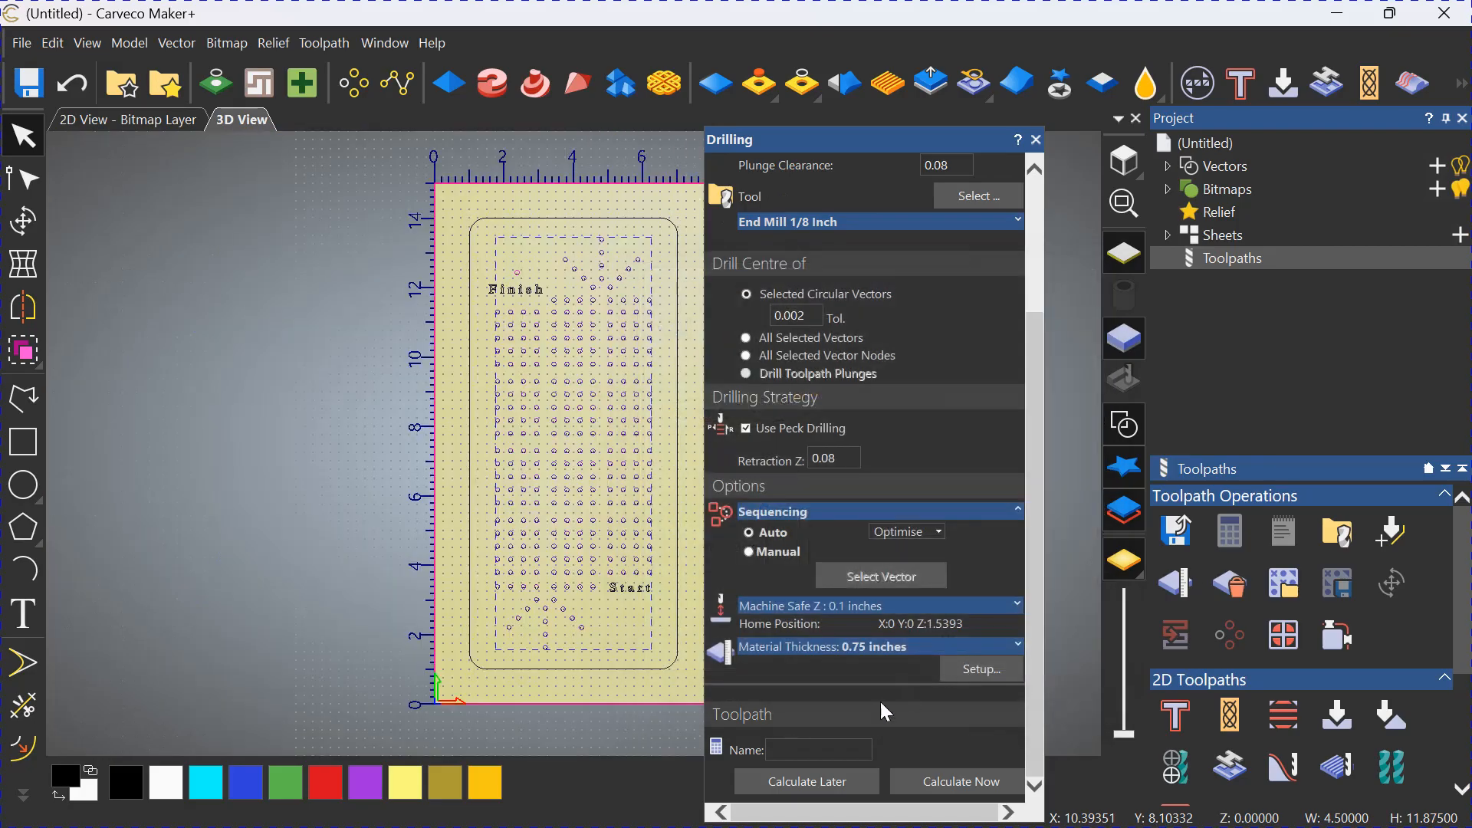
Name the drilling toolpath "holes", calculate it immediately and hide the toolpath display.
left_click(815, 744)
type("holes")
left_click(951, 783)
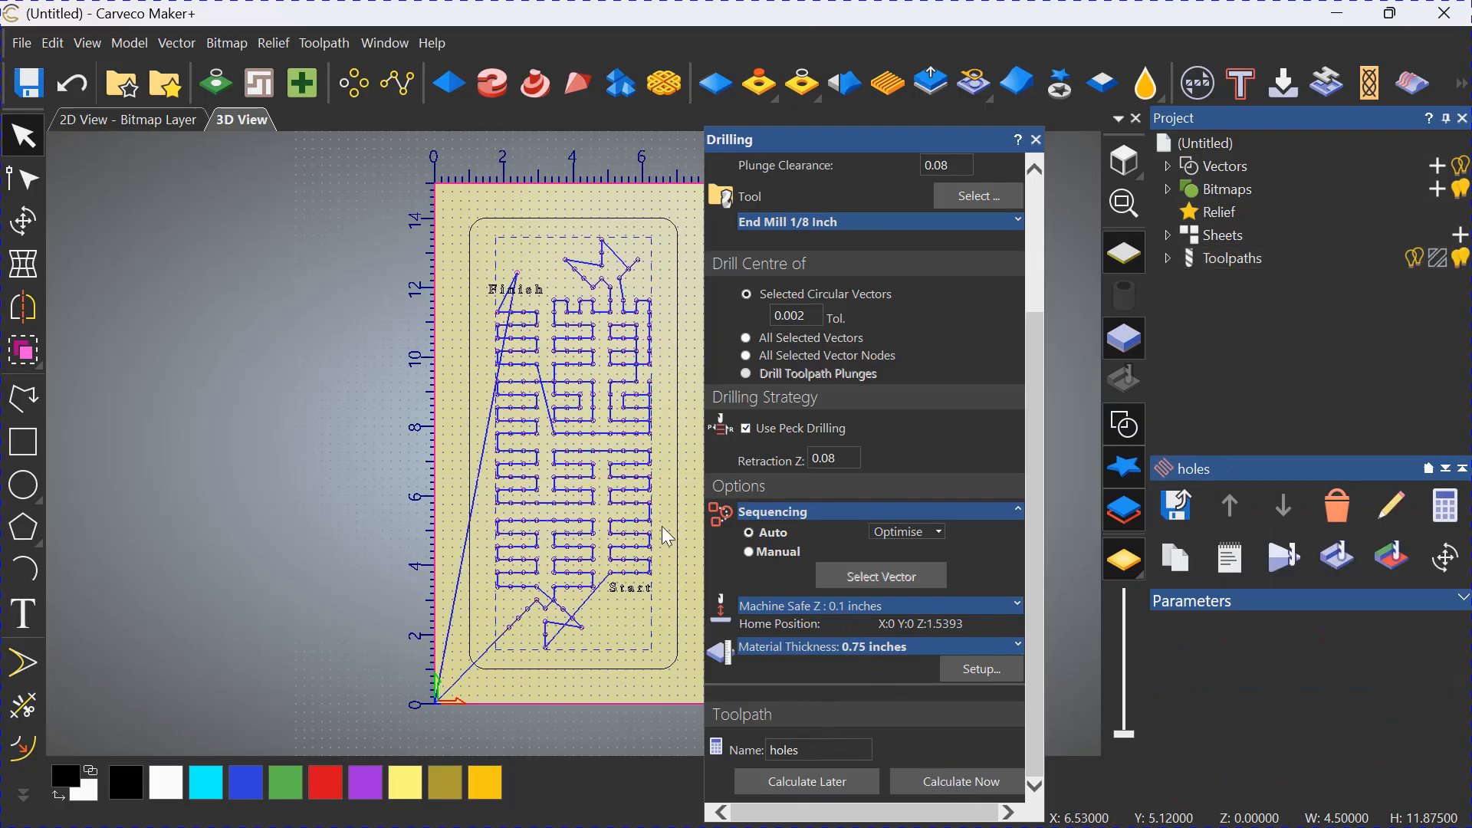
left_click(1035, 140)
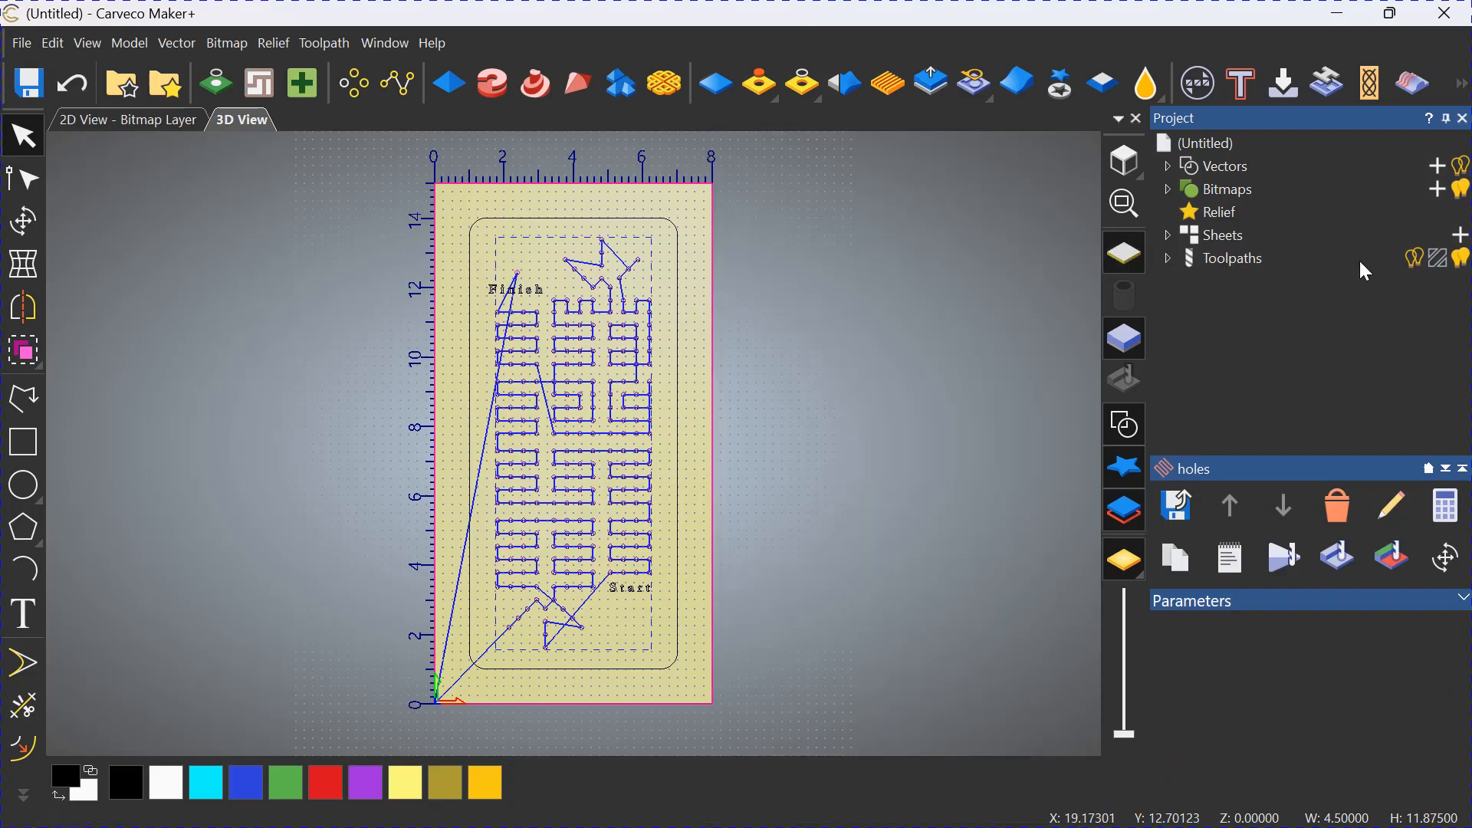
left_click(1462, 258)
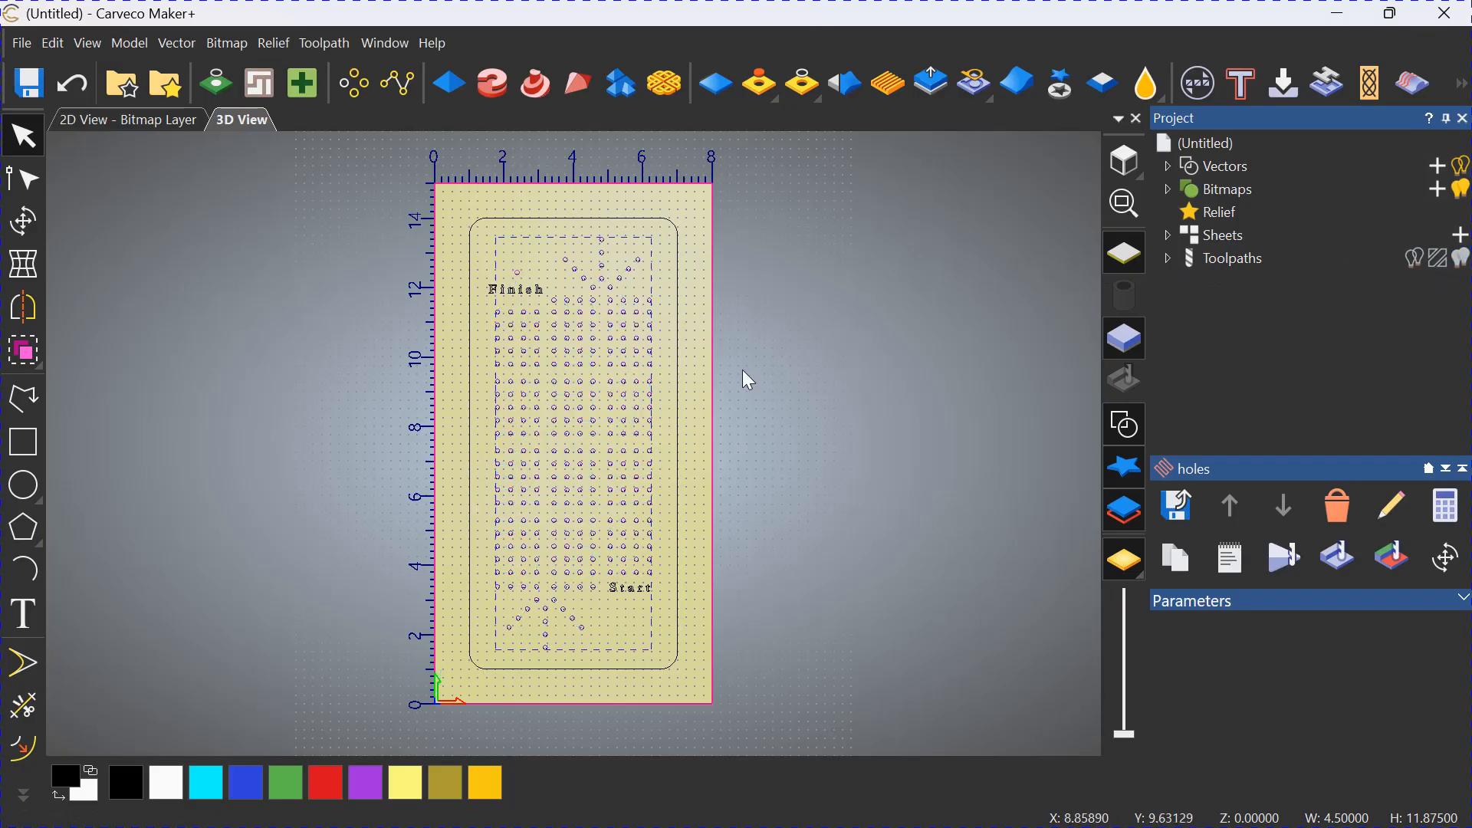
Start a V-bit carving toolpath on only the "Finish" and "Start" texts.
left_click(798, 357)
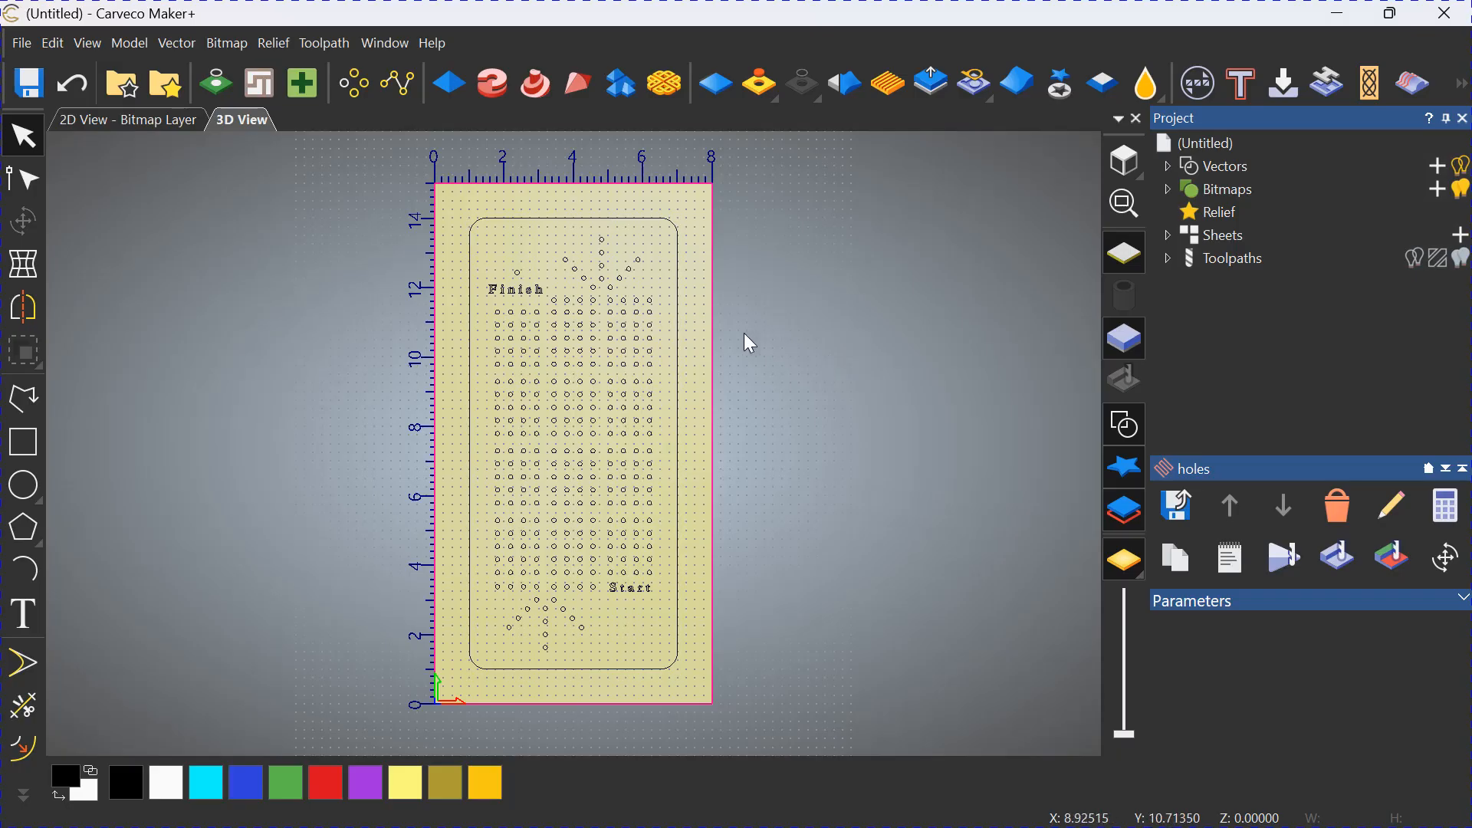
left_click(535, 298)
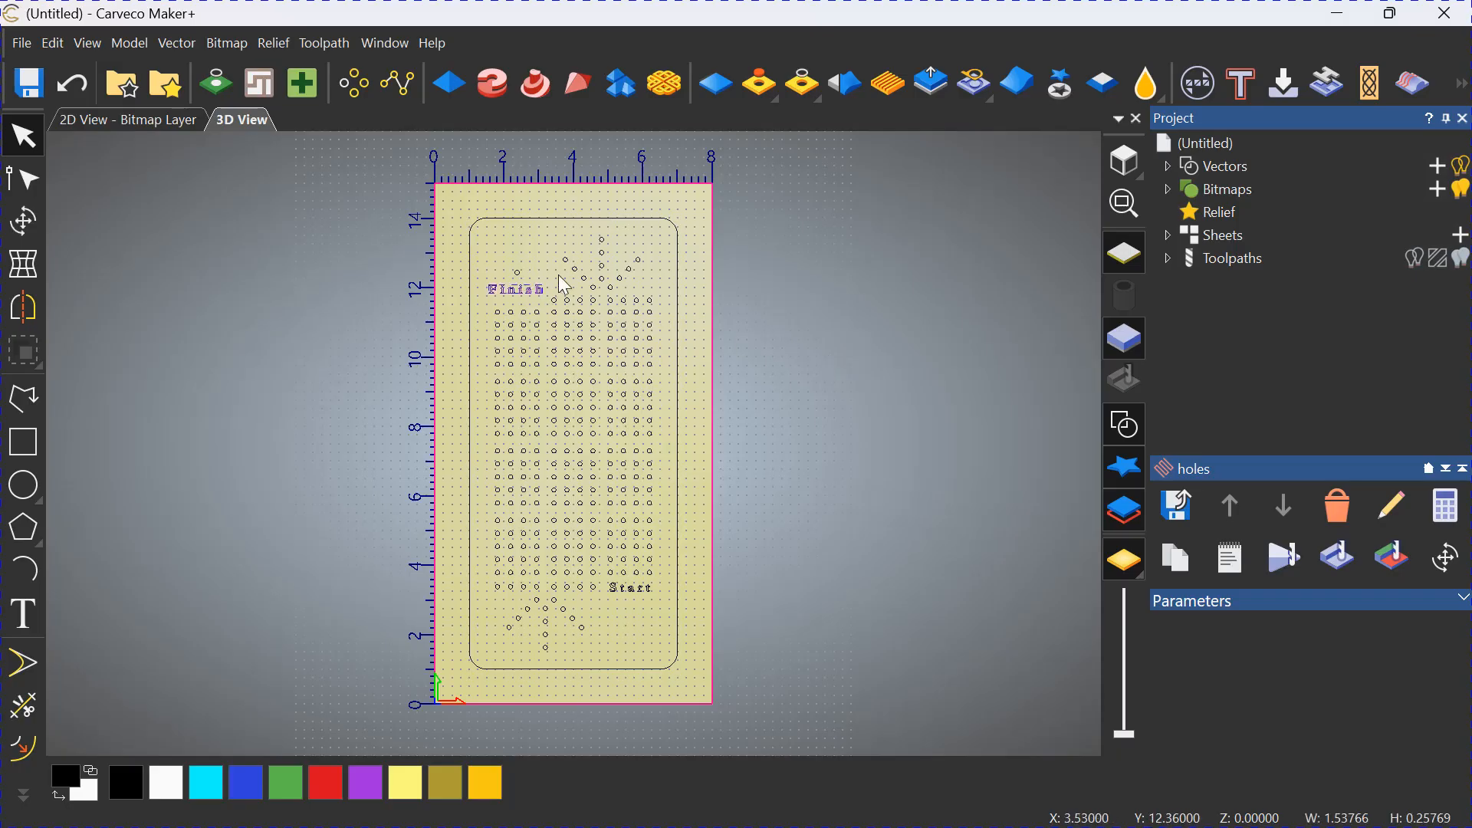
left_click(629, 589, "shift")
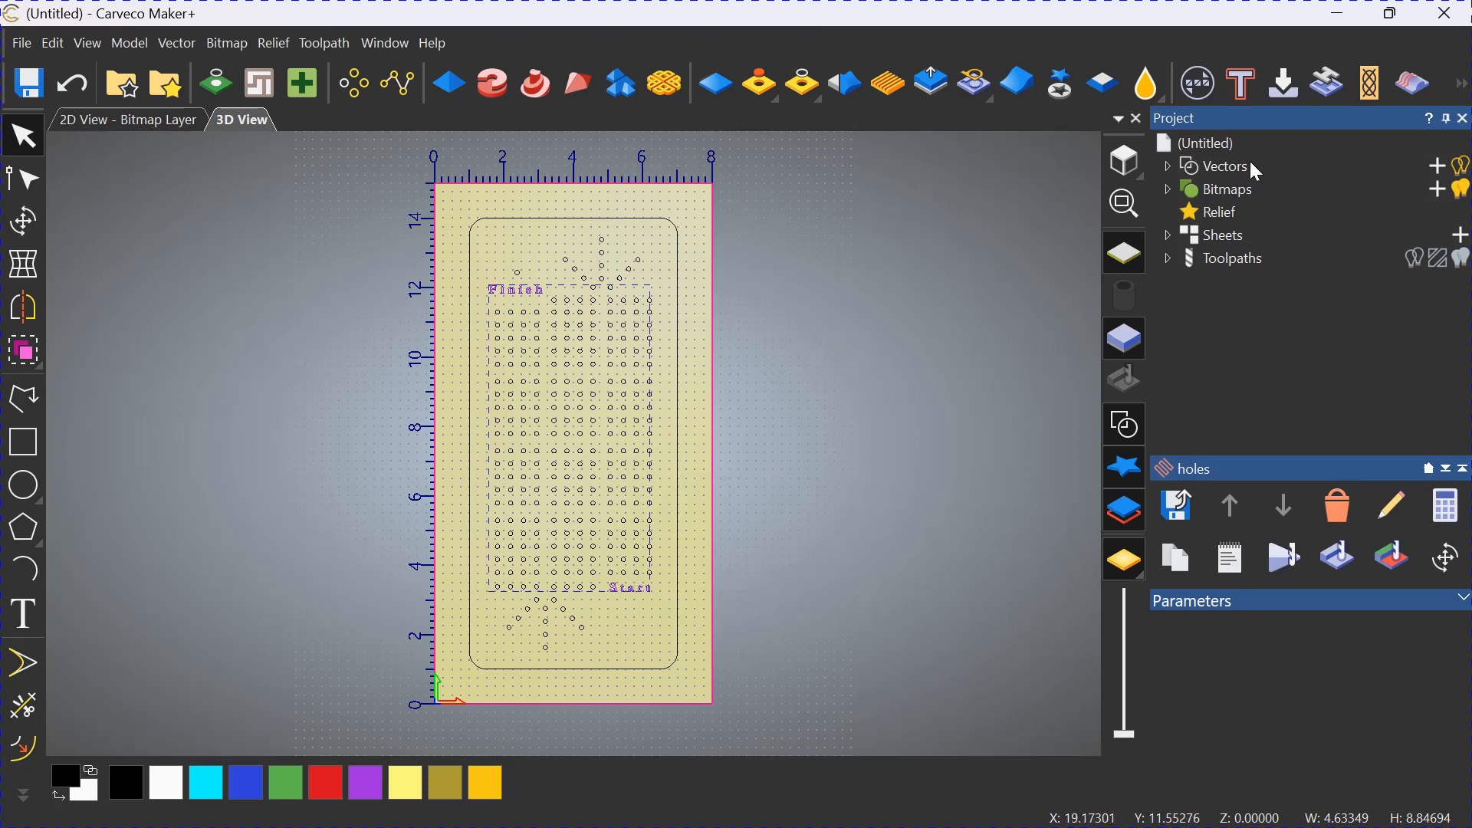
left_click(1291, 90)
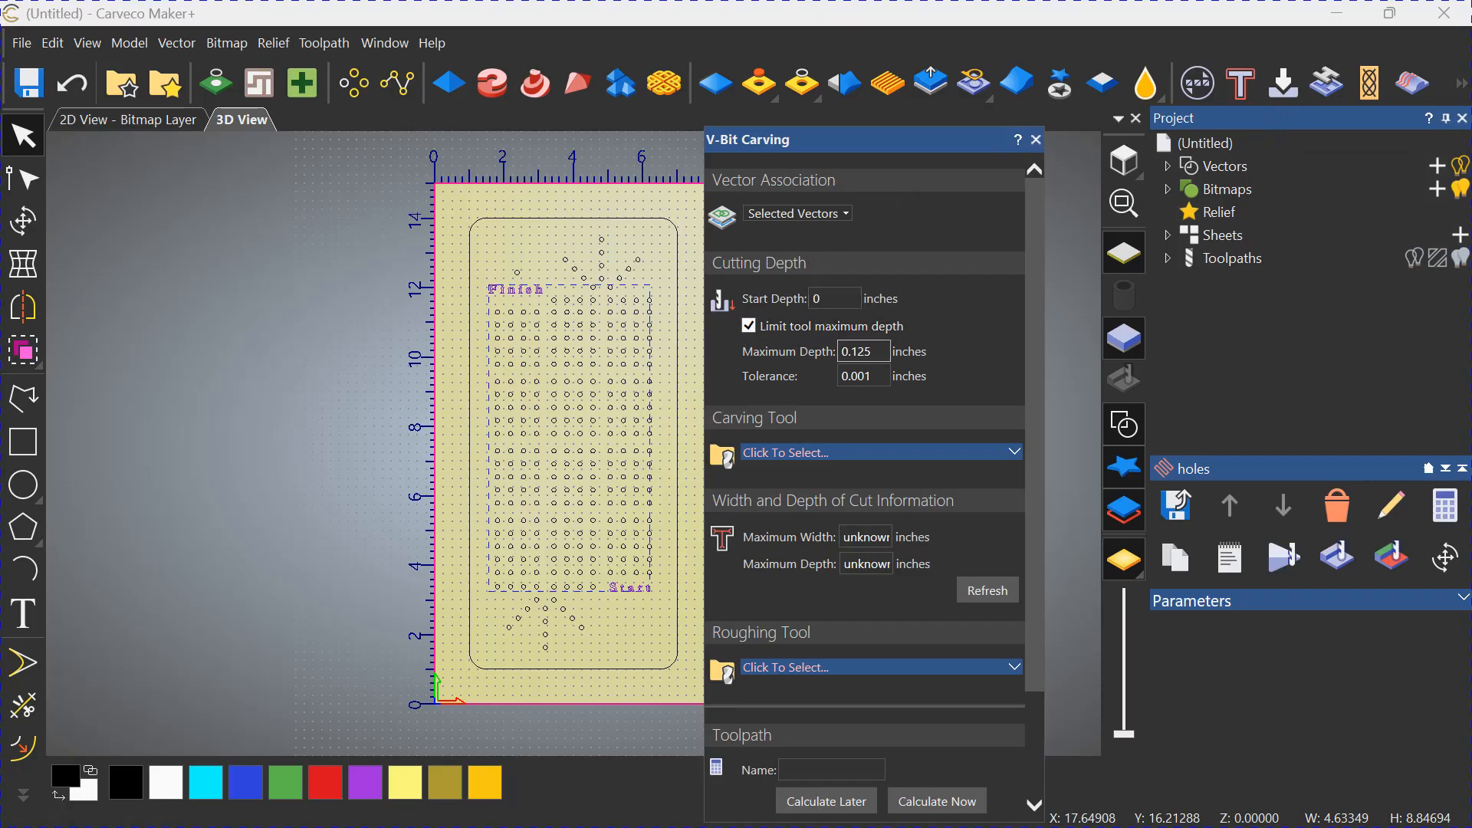
Assign the 3/8" 60 deg GrooVee bit from the Hamilton Bit Set as the carving tool.
left_click(909, 452)
scroll(633, 434, "down", 5)
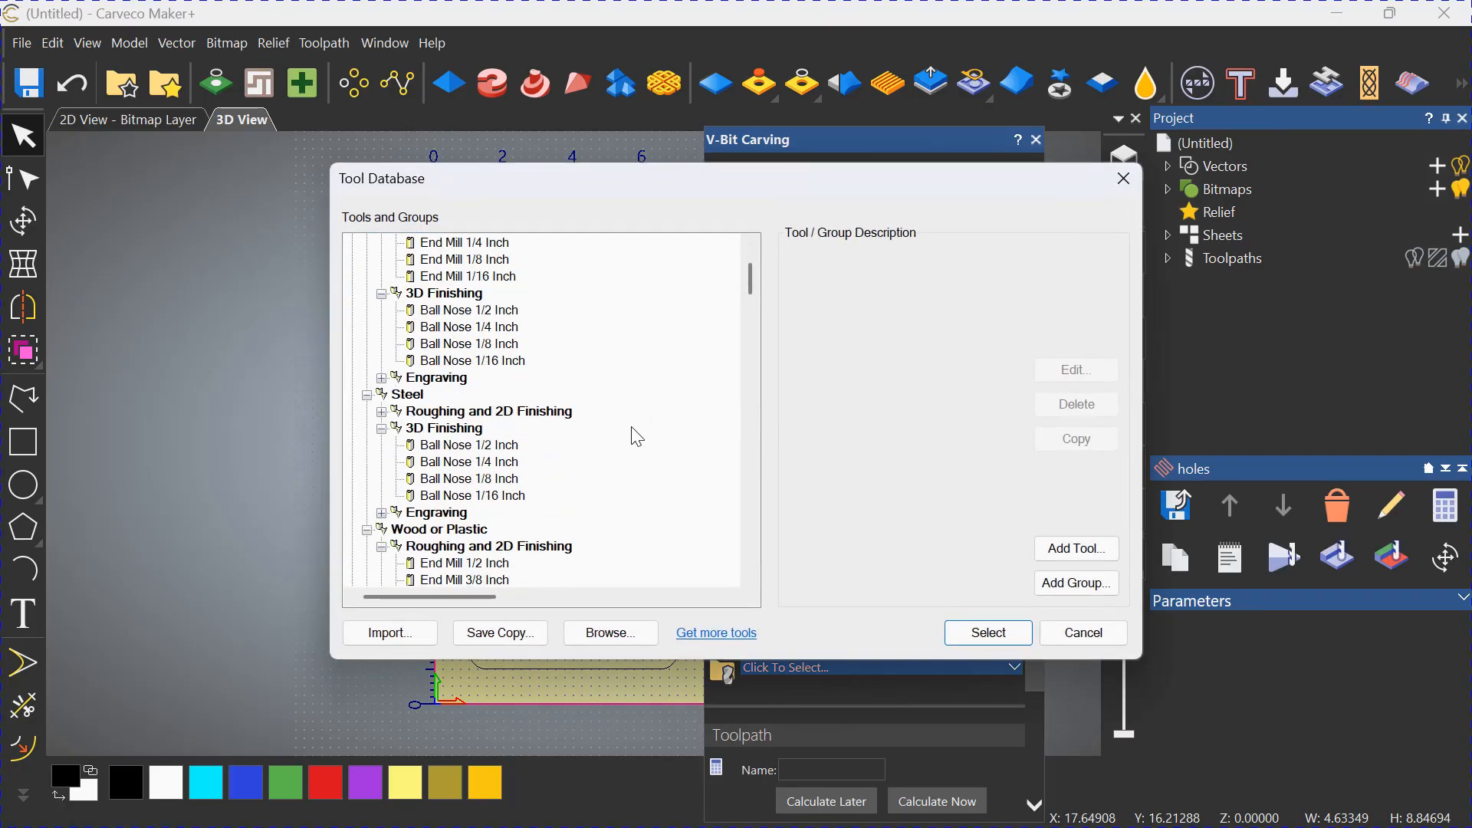
scroll(633, 434, "down", 4)
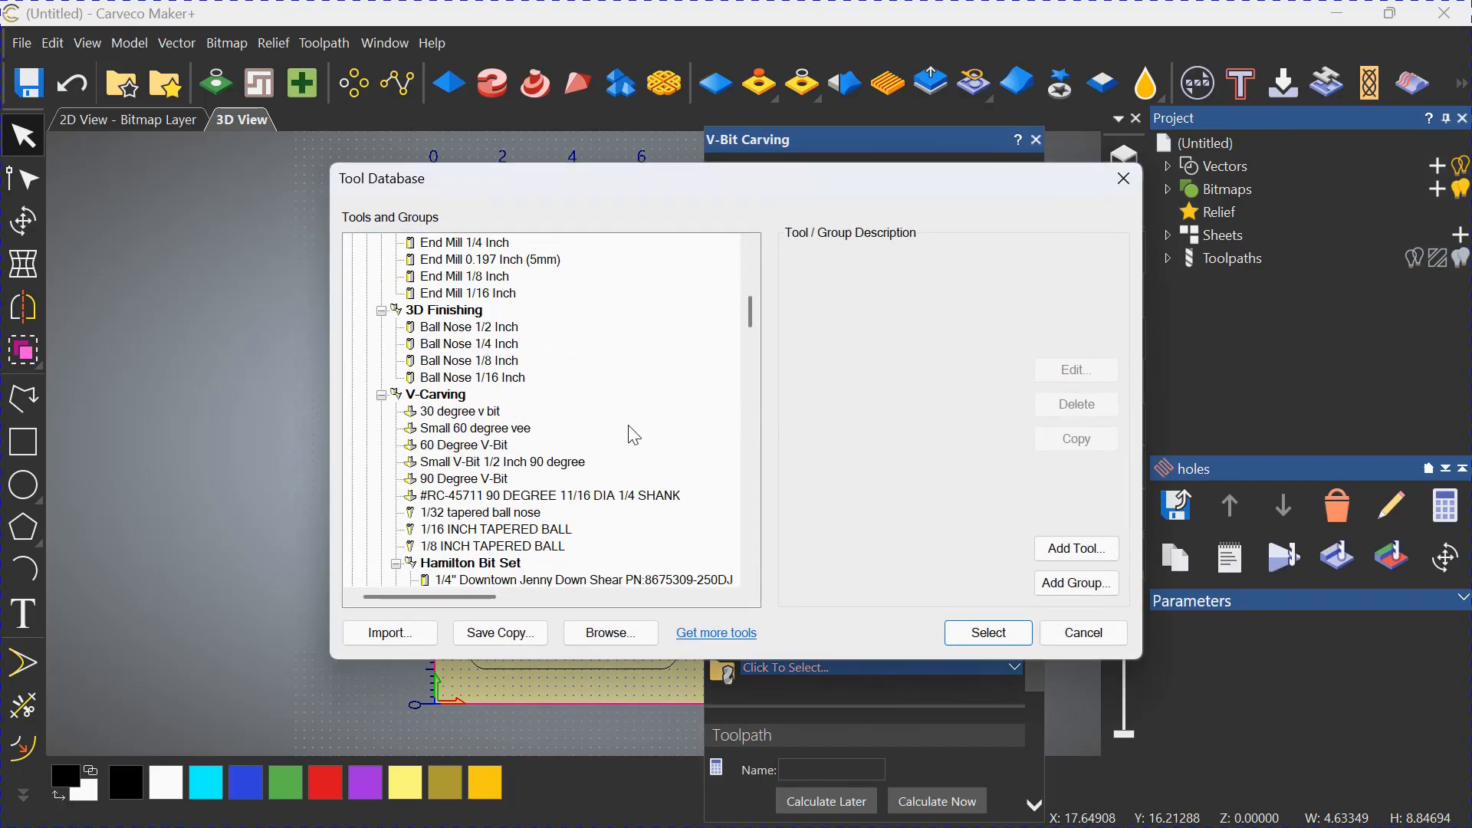
scroll(654, 456, "down", 2)
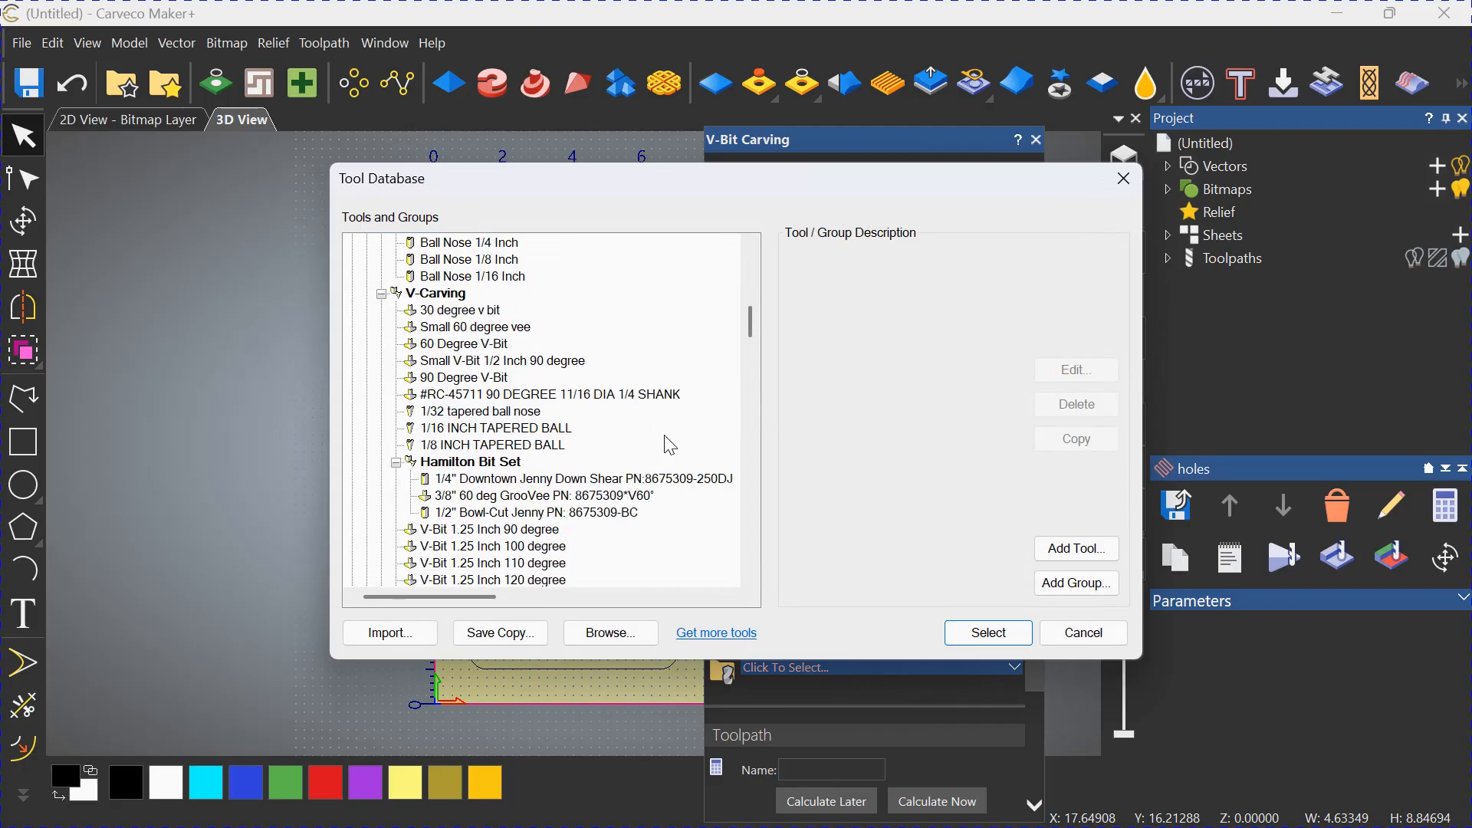
left_click(637, 496)
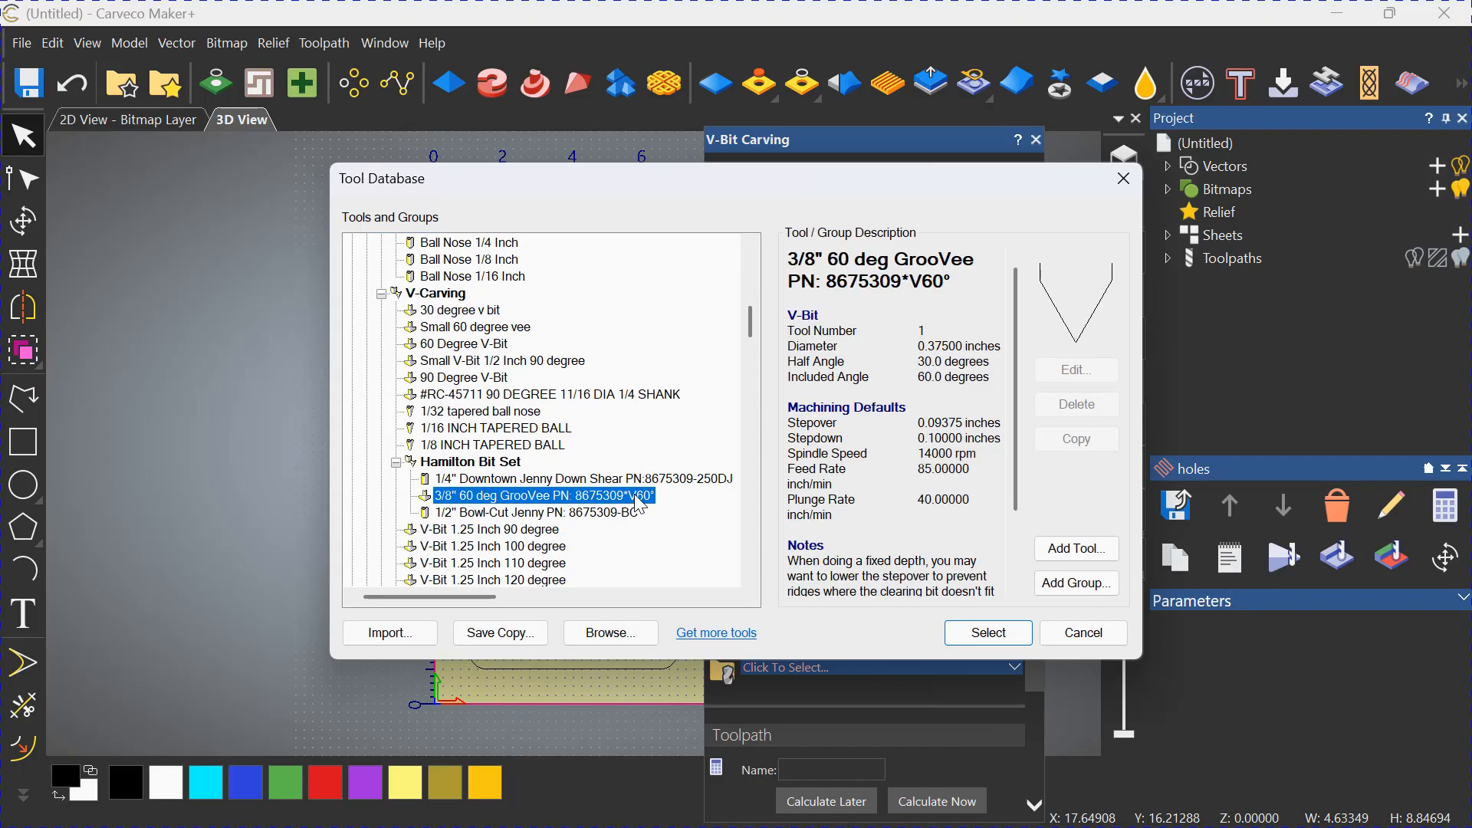
left_click(988, 632)
Name the V-bit carving toolpath "letters", calculate it immediately and hide the toolpath display.
scroll(927, 422, "down", 3)
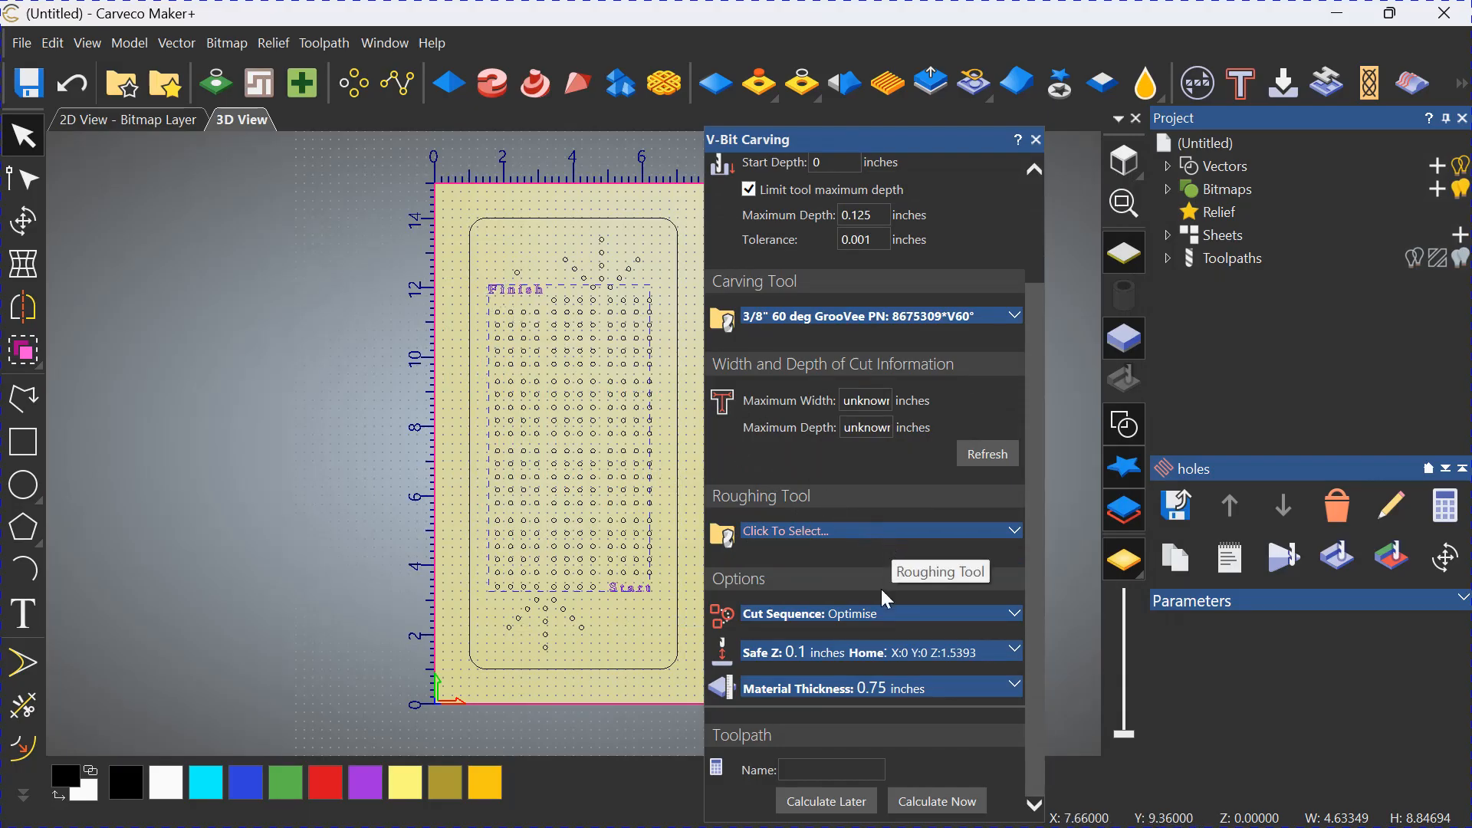
left_click(815, 767)
type("letter")
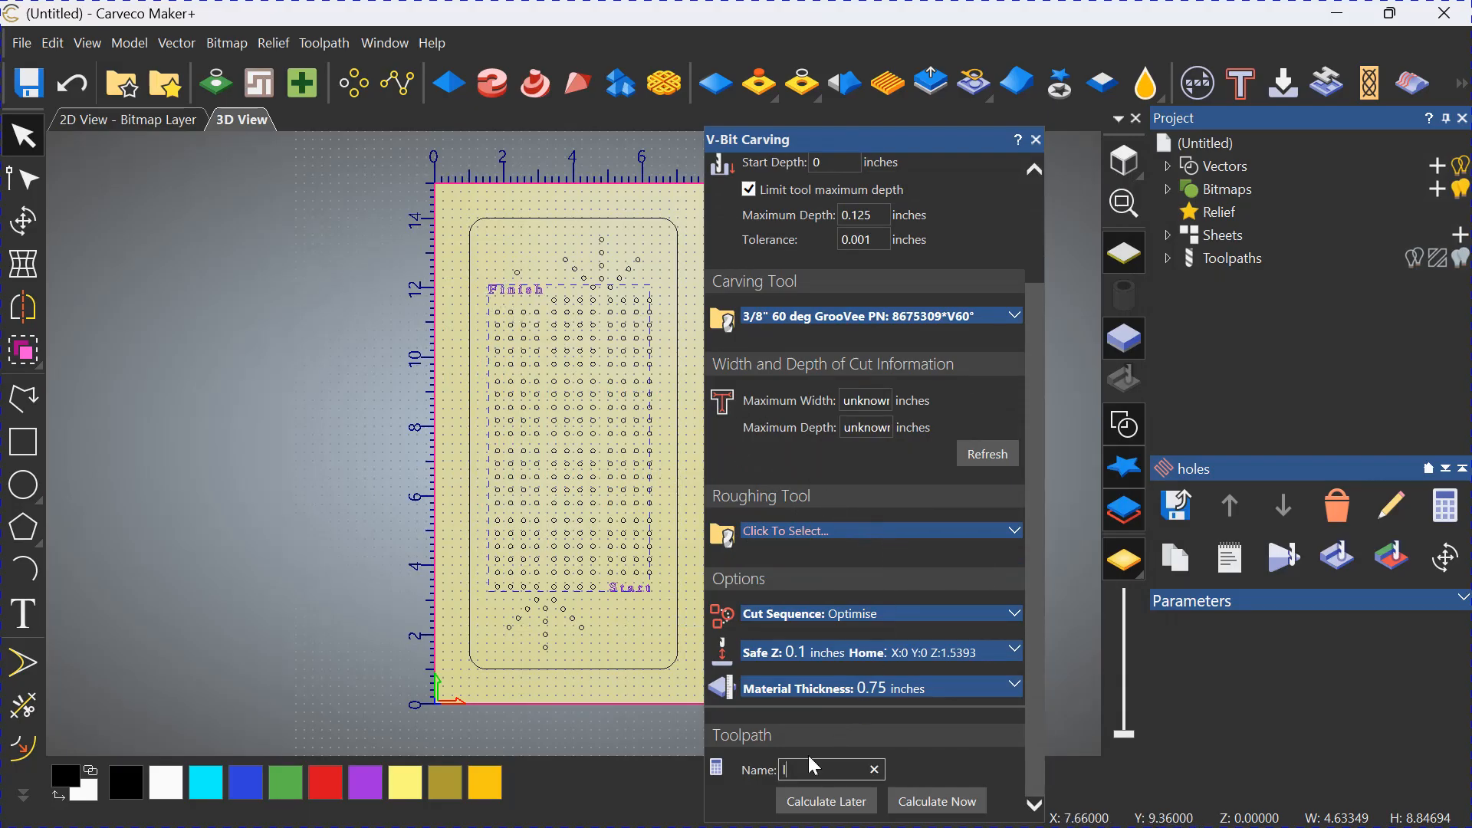
type("s")
left_click(937, 801)
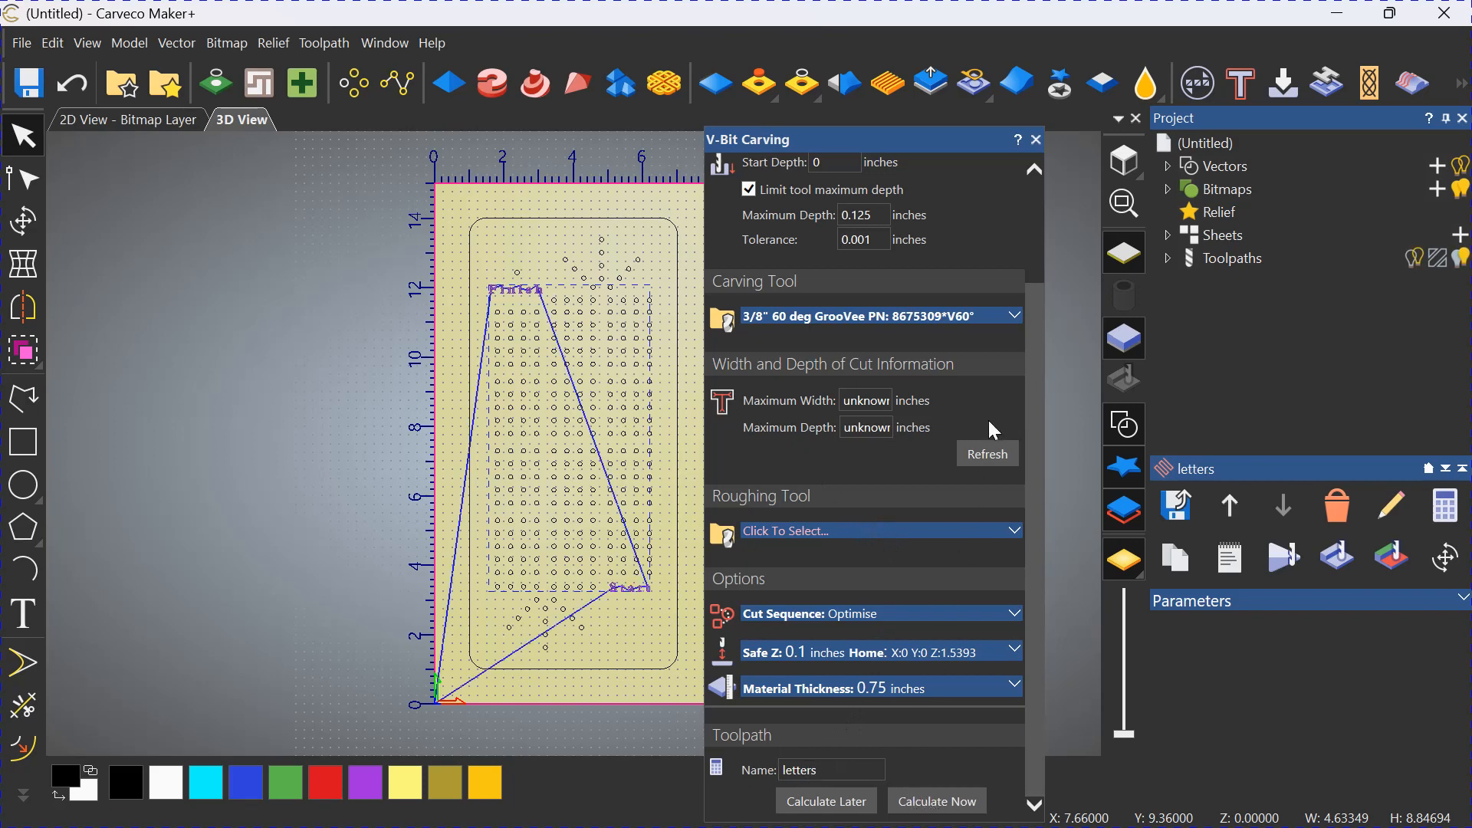
left_click(1037, 139)
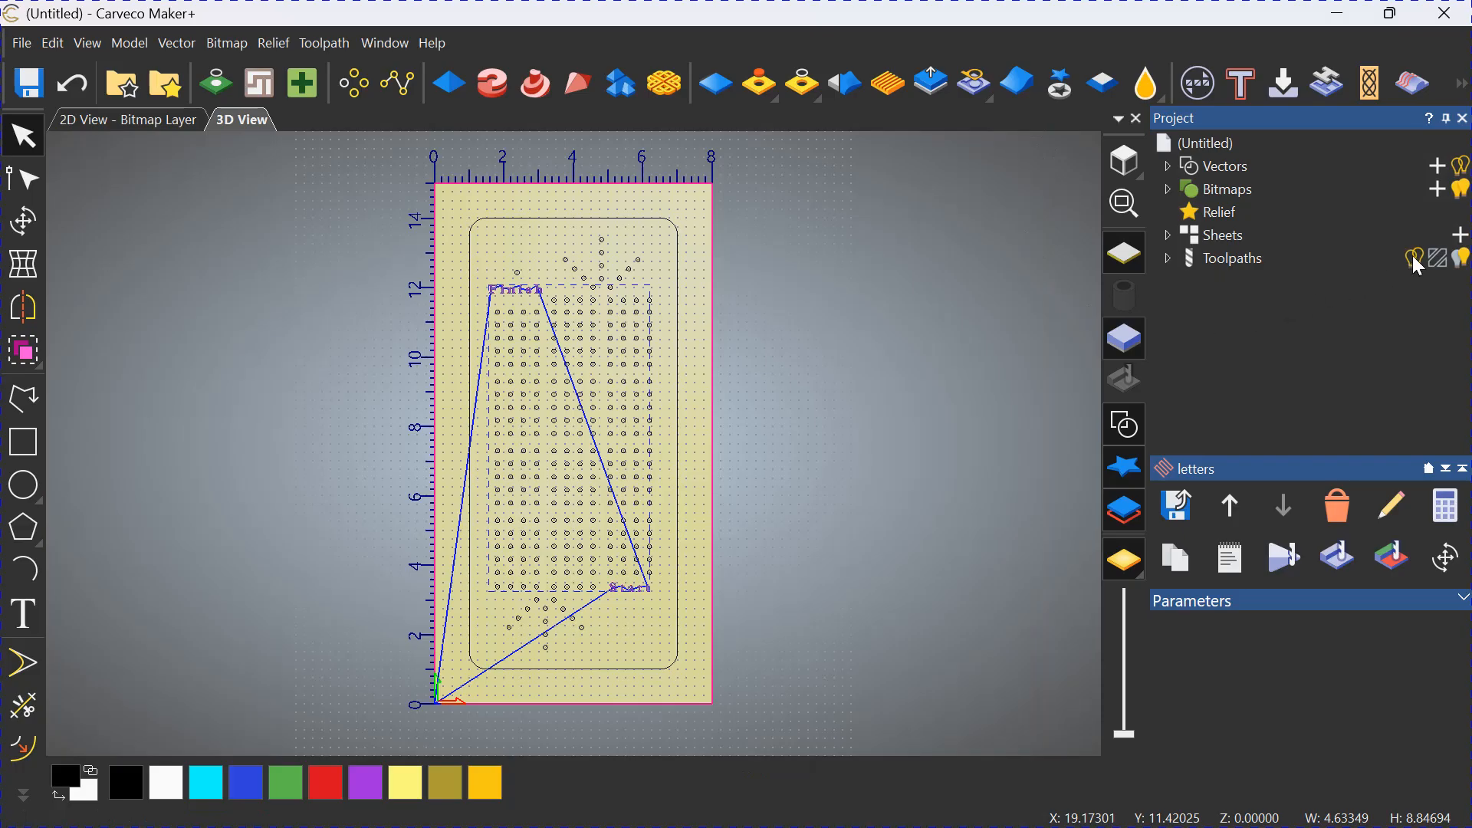
left_click(1462, 259)
left_click(1464, 260)
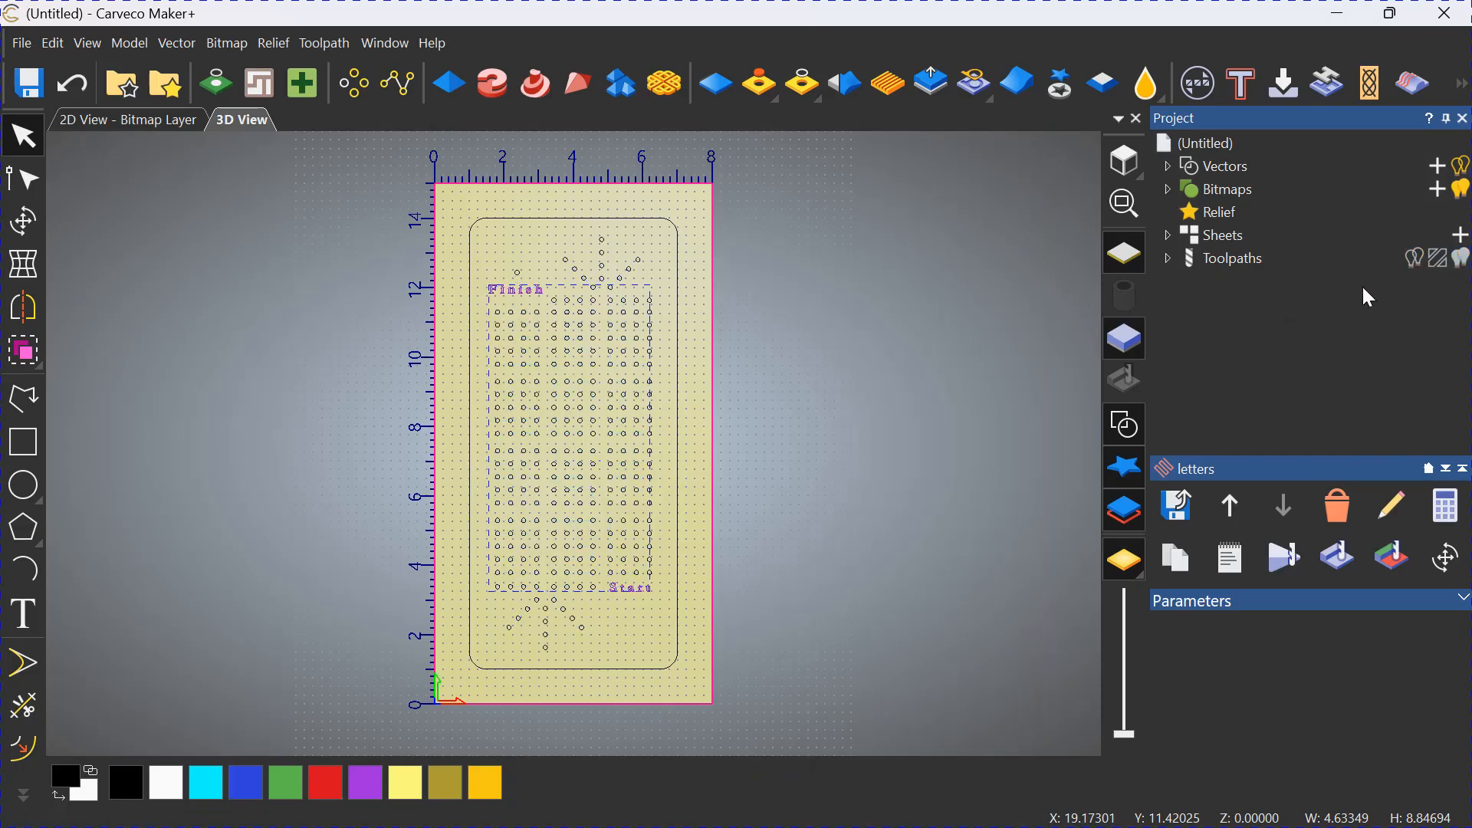
Expand the project's toolpath list to show the individual toolpaths.
left_click(1168, 258)
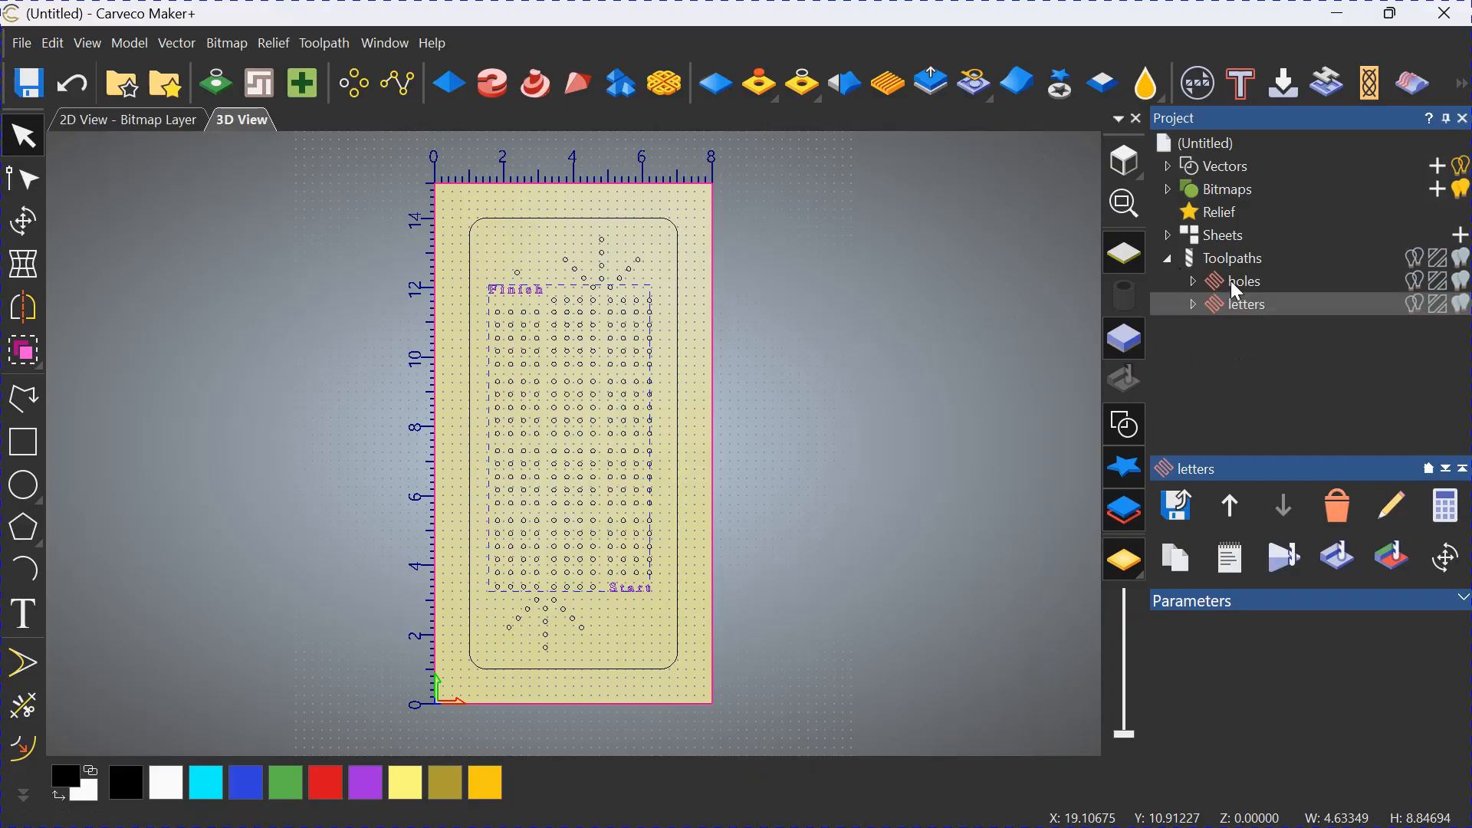
left_click(1170, 258)
left_click(1170, 259)
Start a profile toolpath on only the board's rounded rectangular outline.
left_click(852, 337)
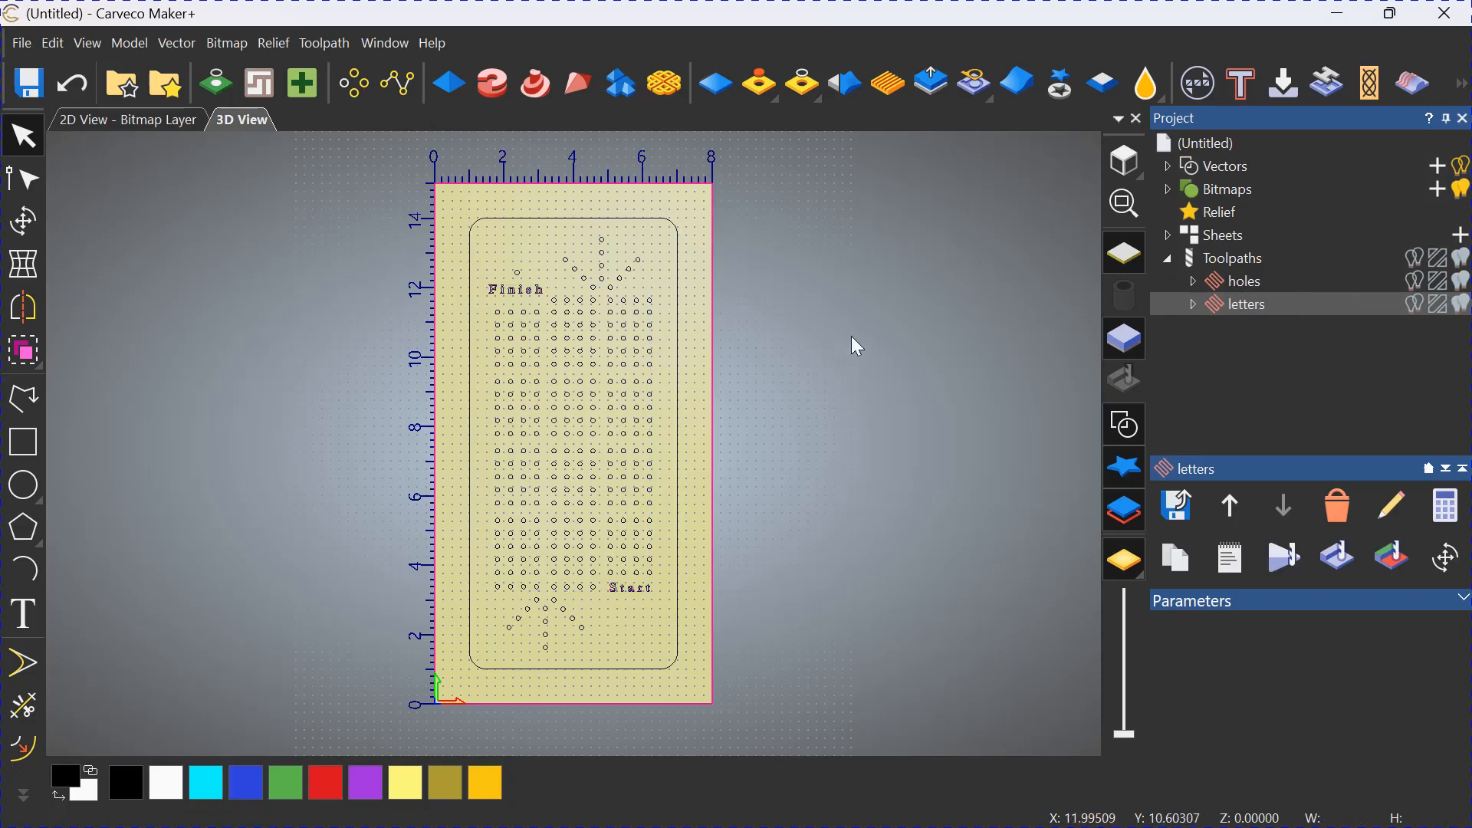
left_click(677, 346)
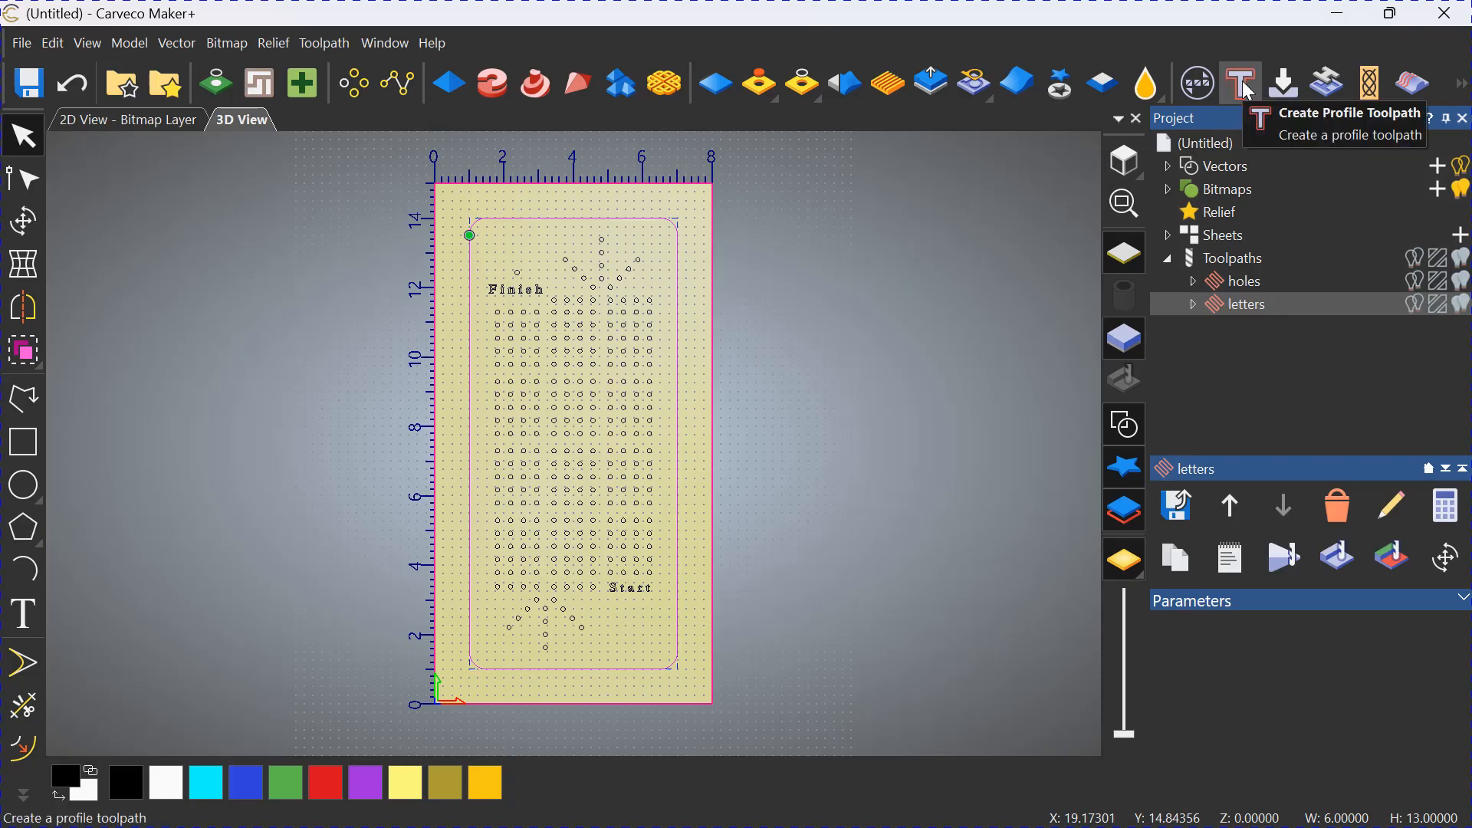
left_click(1227, 258)
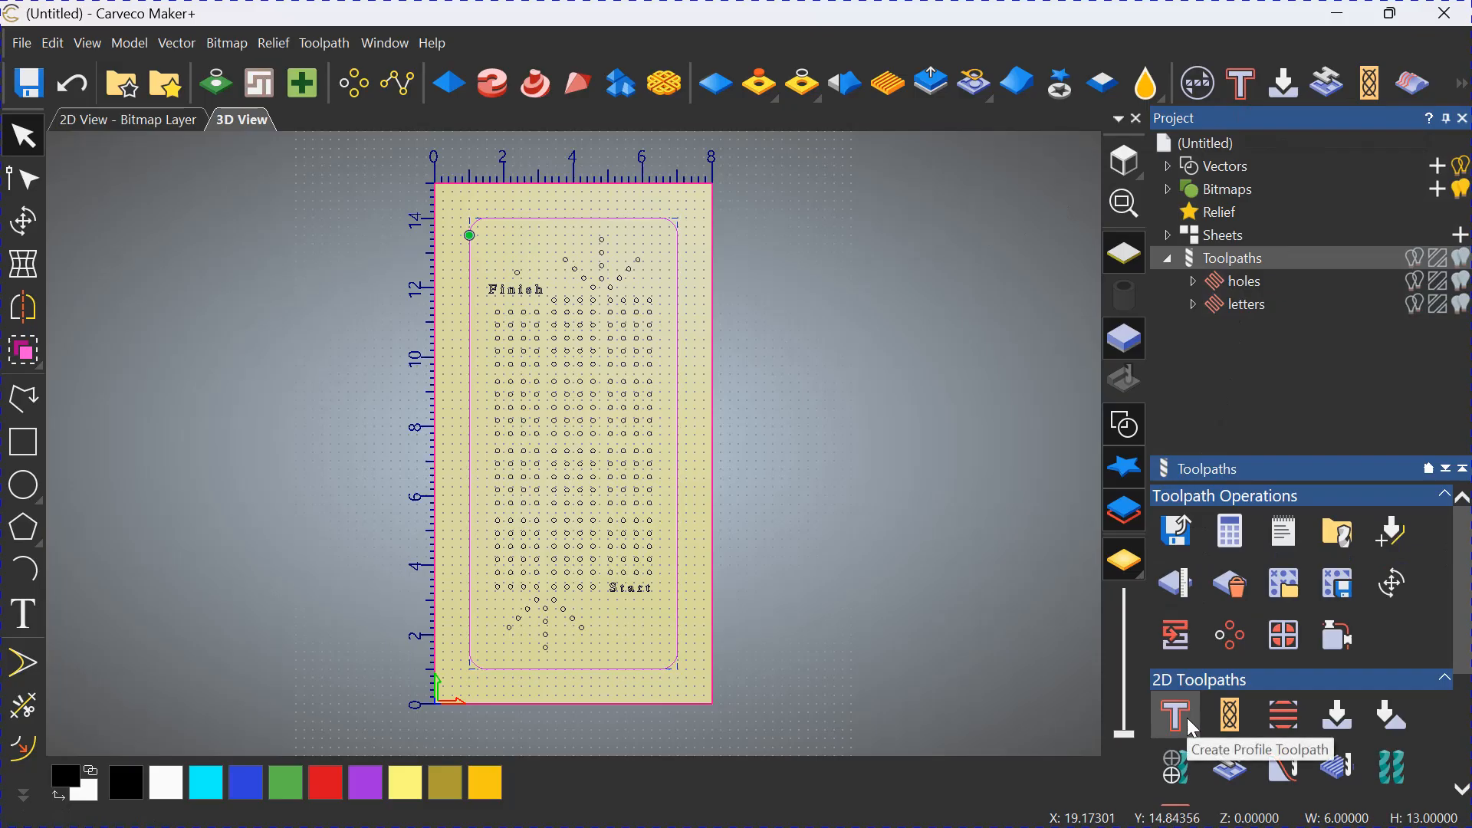
left_click(1242, 85)
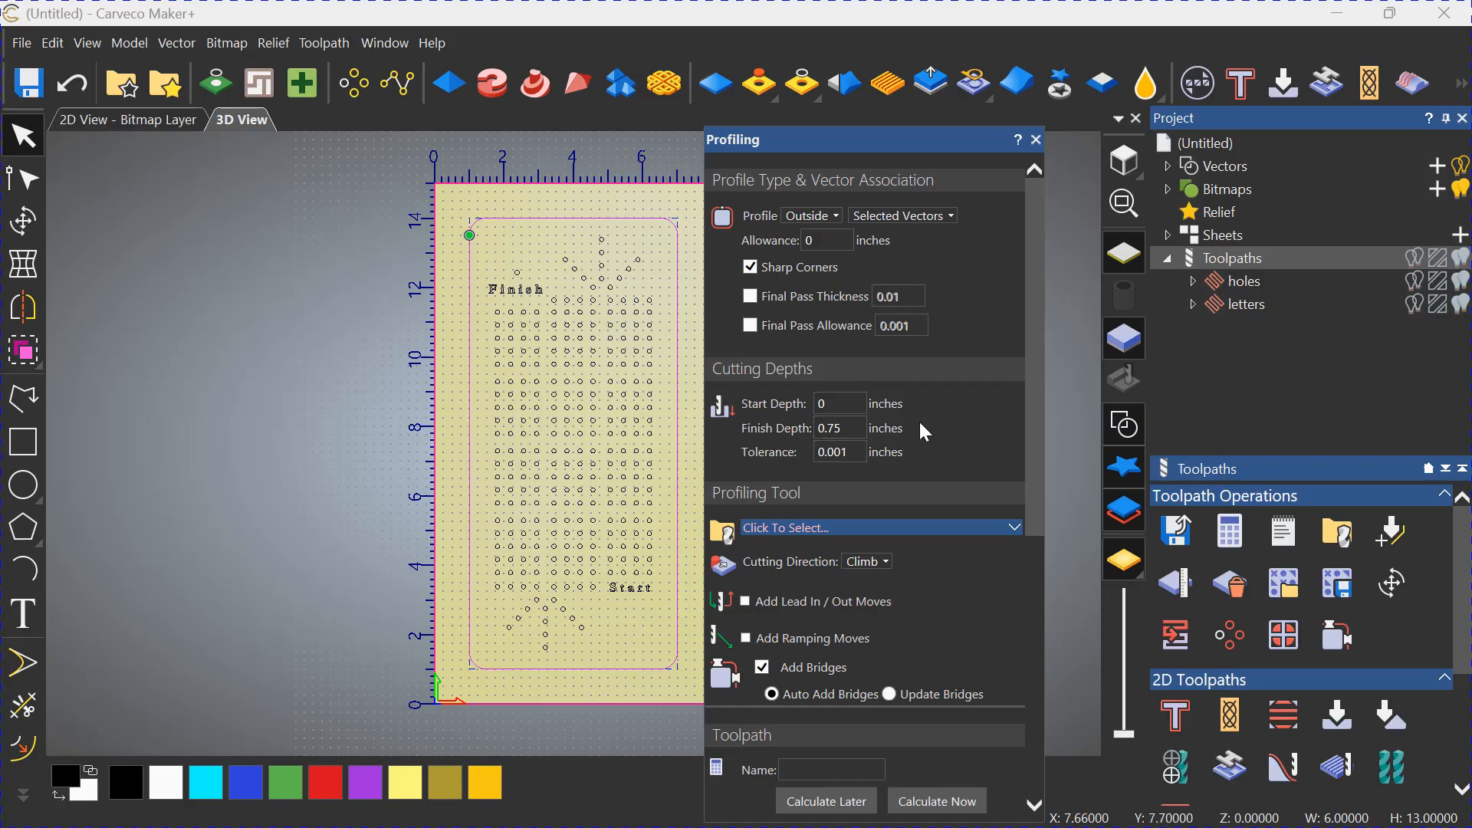
Assign the aluminum roughing and 2D finishing End Mill 1/8 Inch as the profiling tool.
scroll(918, 422, "down", 1)
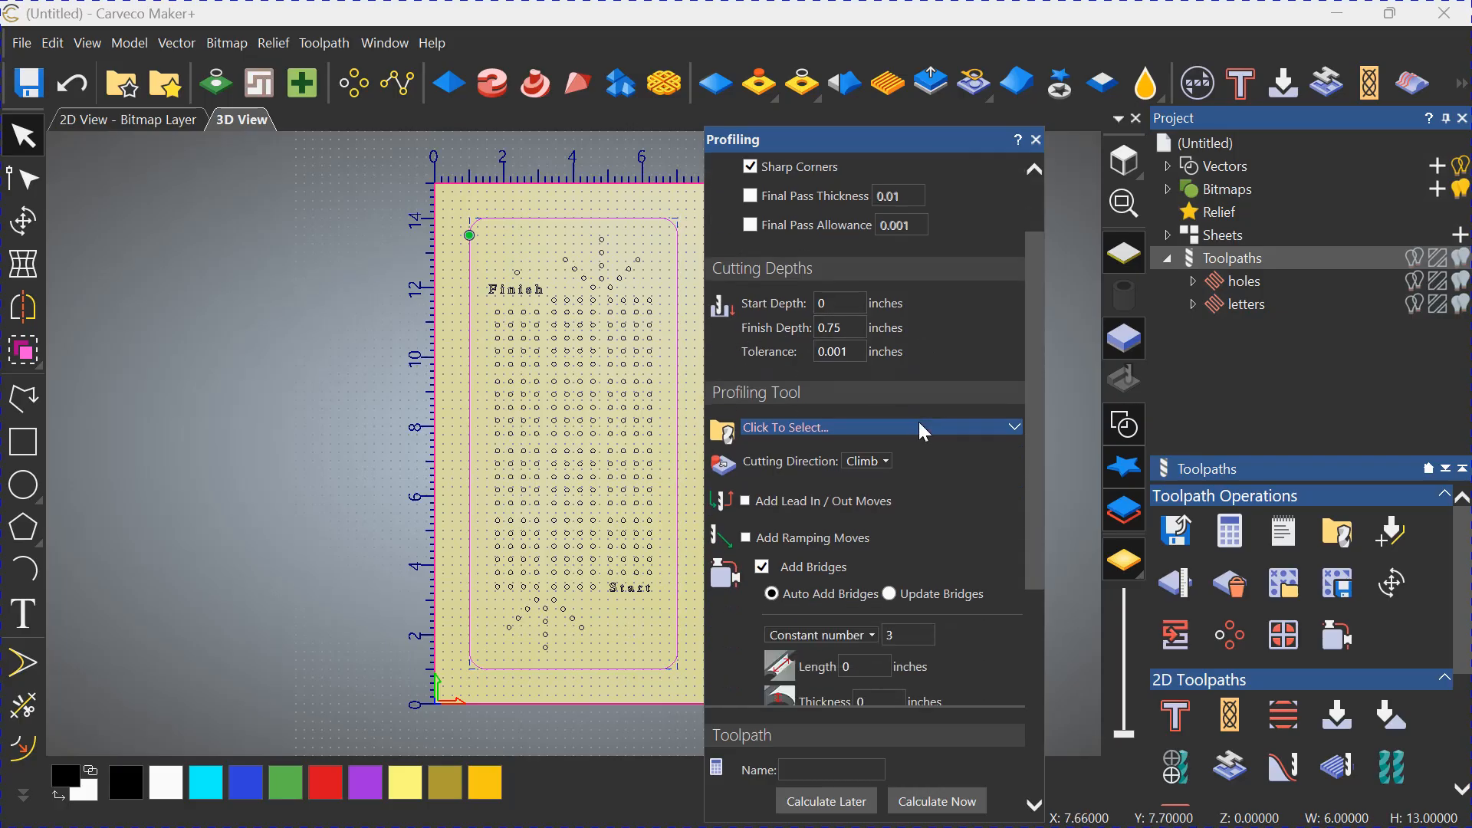
left_click(819, 424)
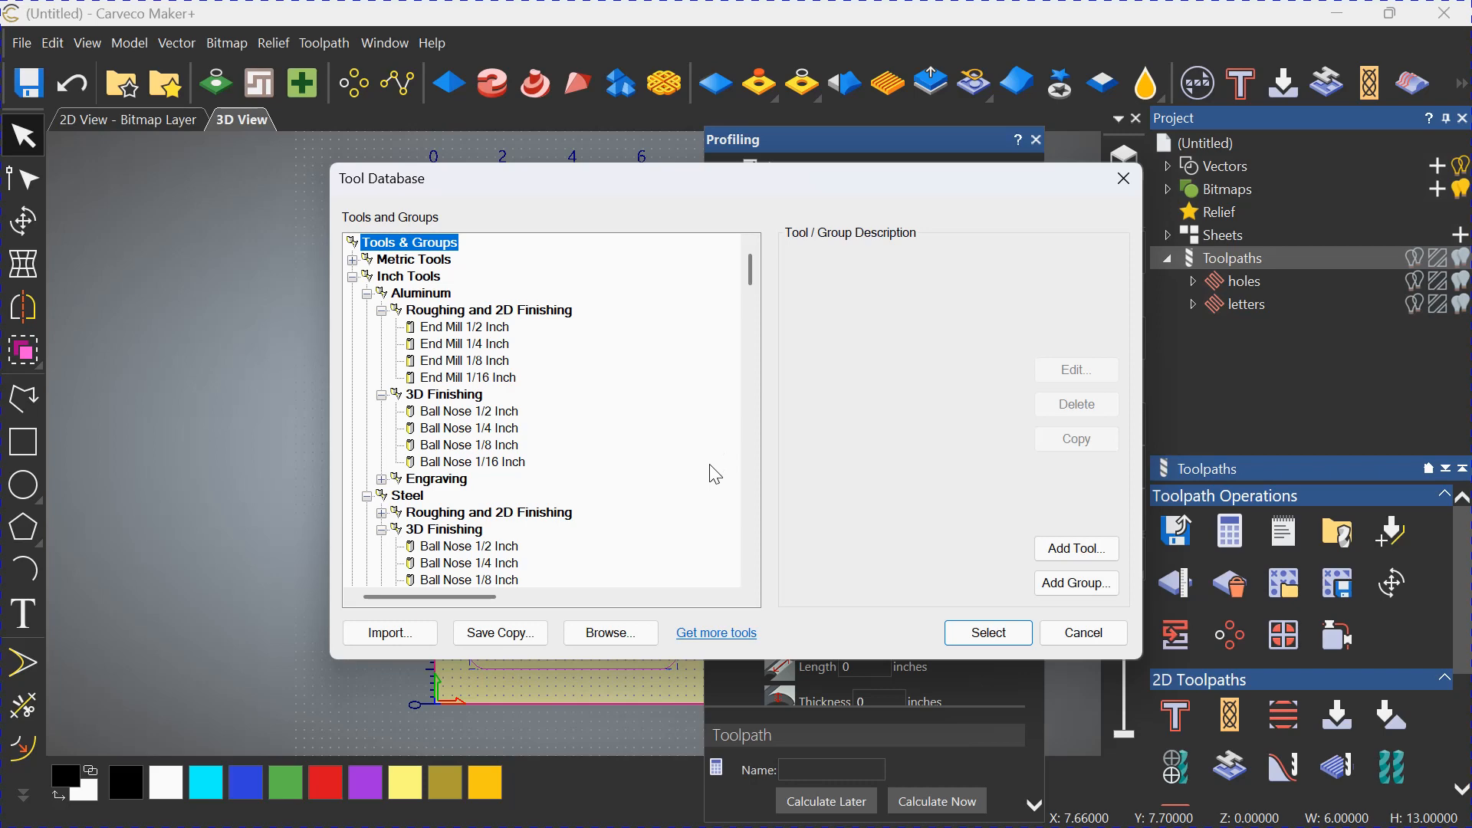
left_click(495, 362)
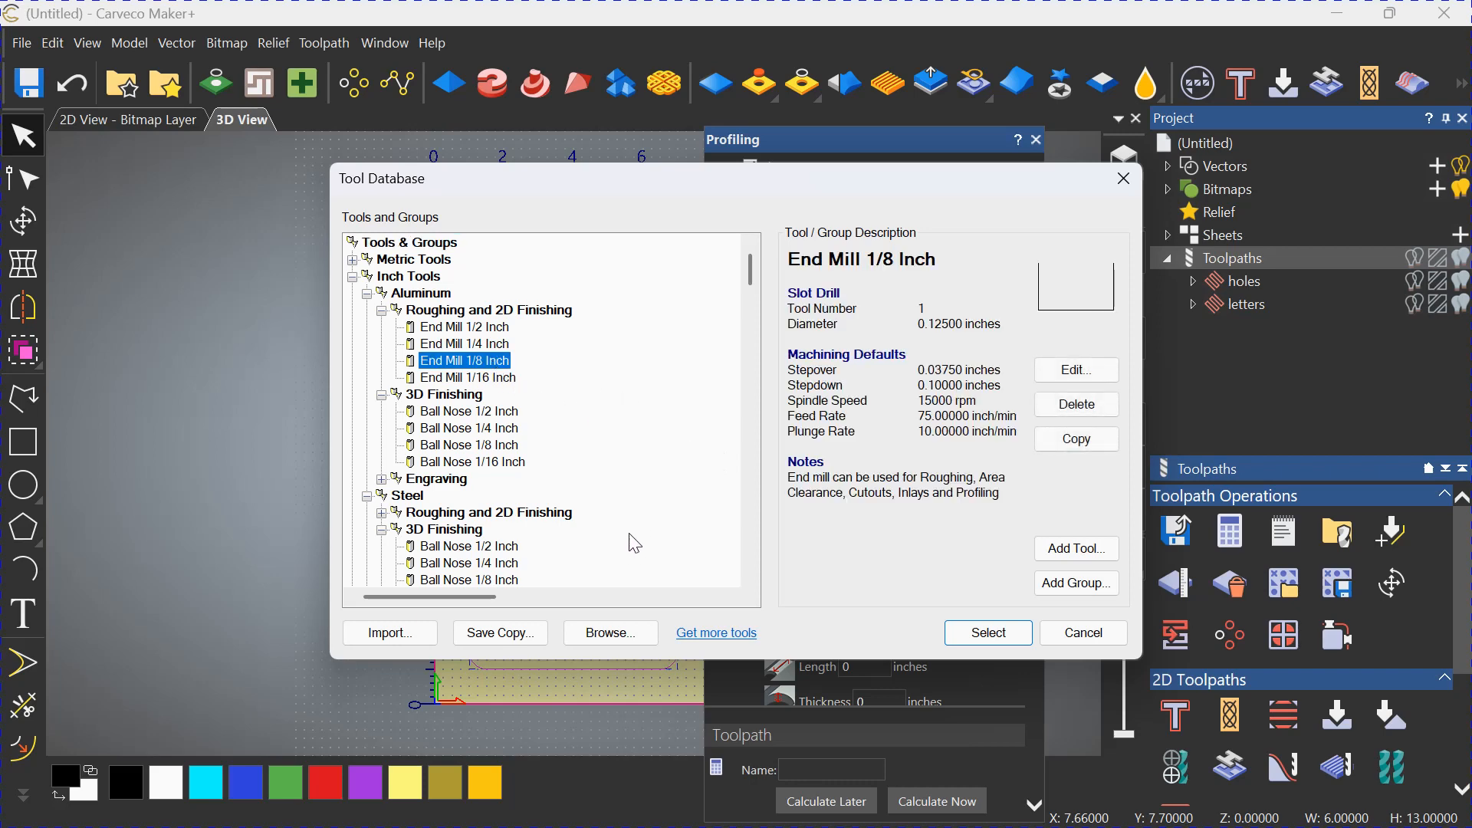
left_click(988, 633)
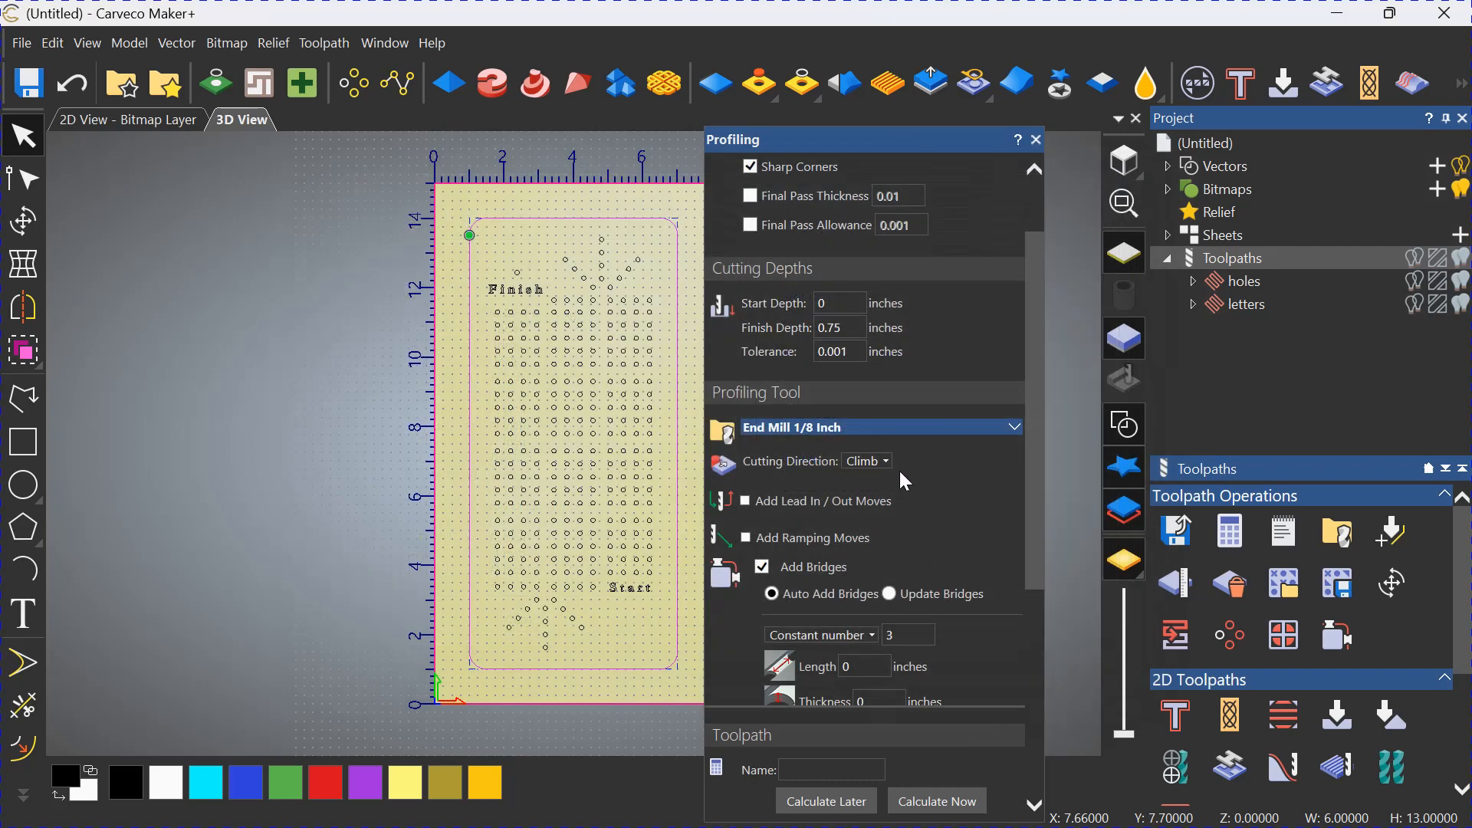
Automatically add three 2D bridges to the outline, each 0.5 inches long and 0.25 inches thick.
scroll(933, 462, "down", 5)
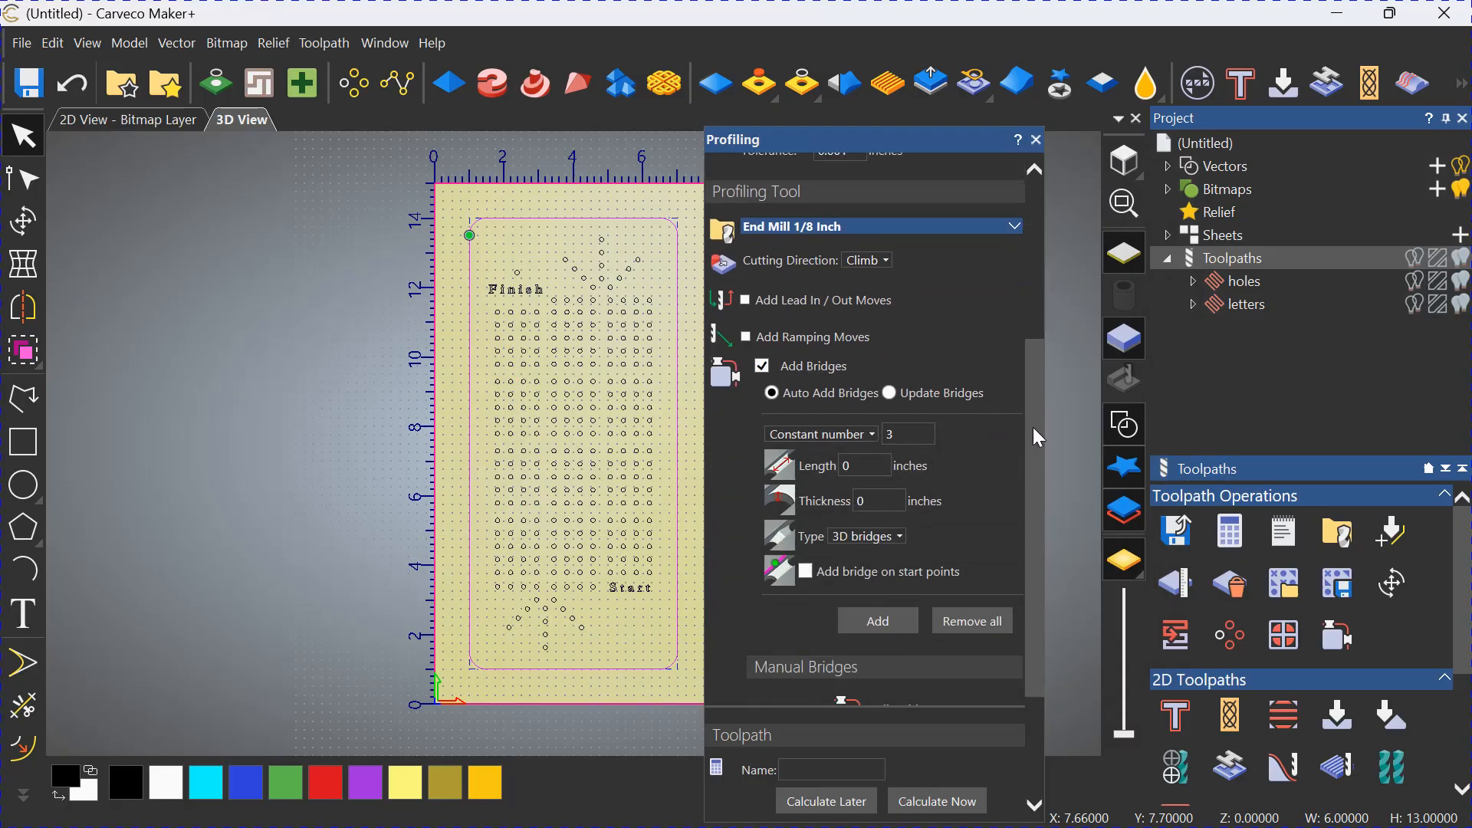
left_click(865, 466)
type(".5")
left_click(879, 500)
type(".25")
left_click(883, 536)
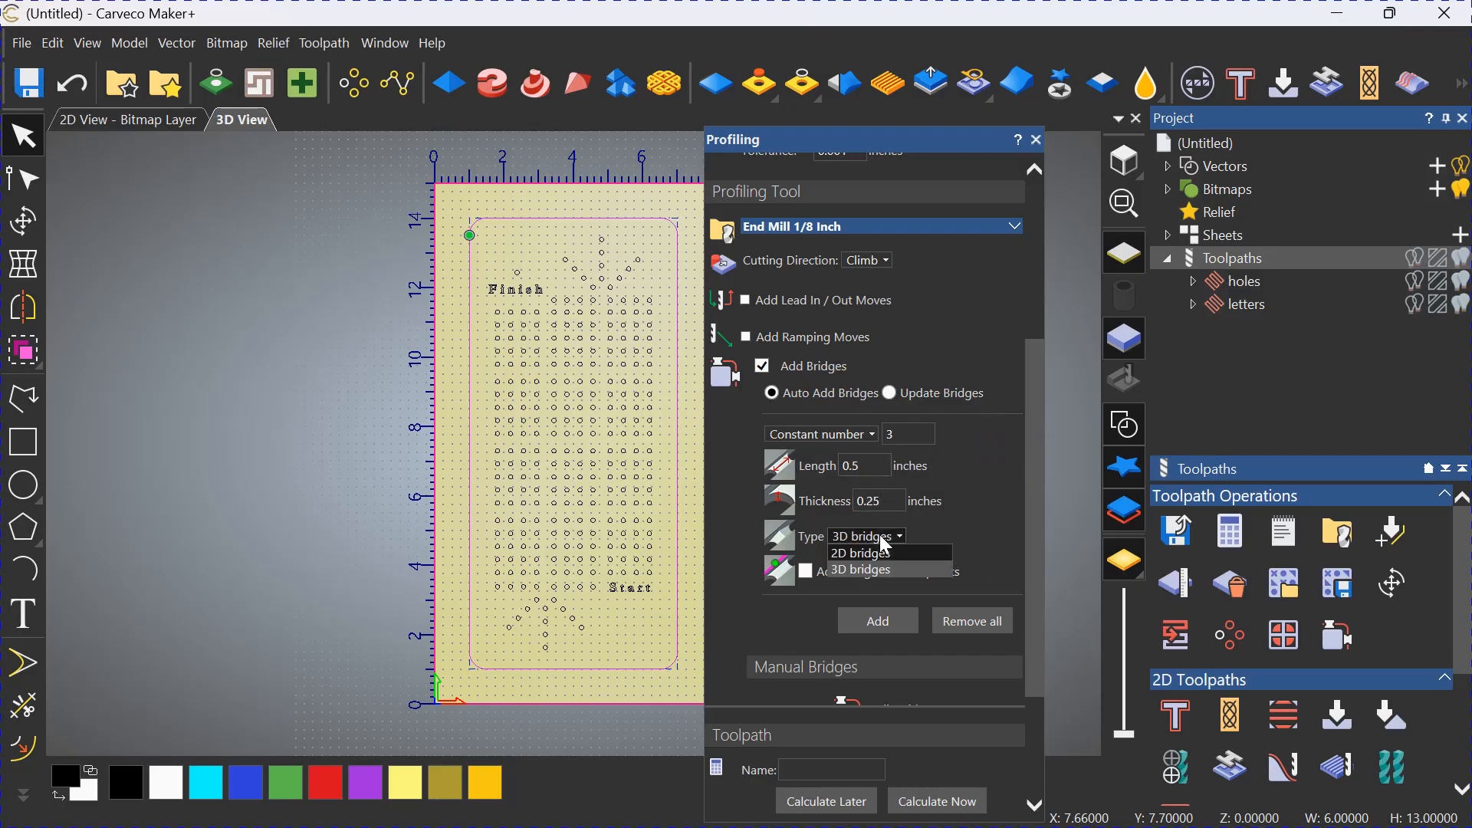
left_click(870, 554)
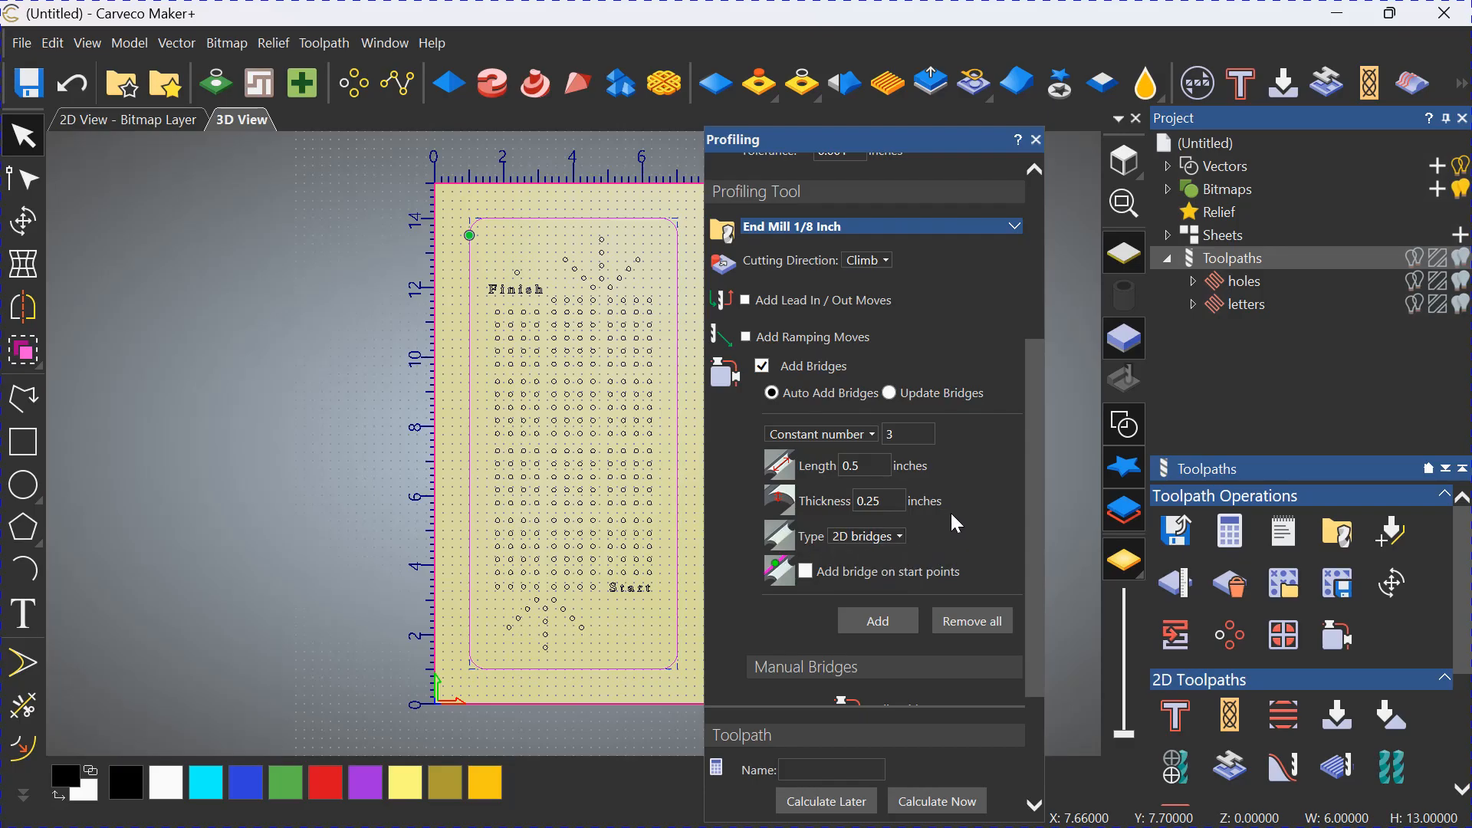
scroll(1018, 481, "down", 1)
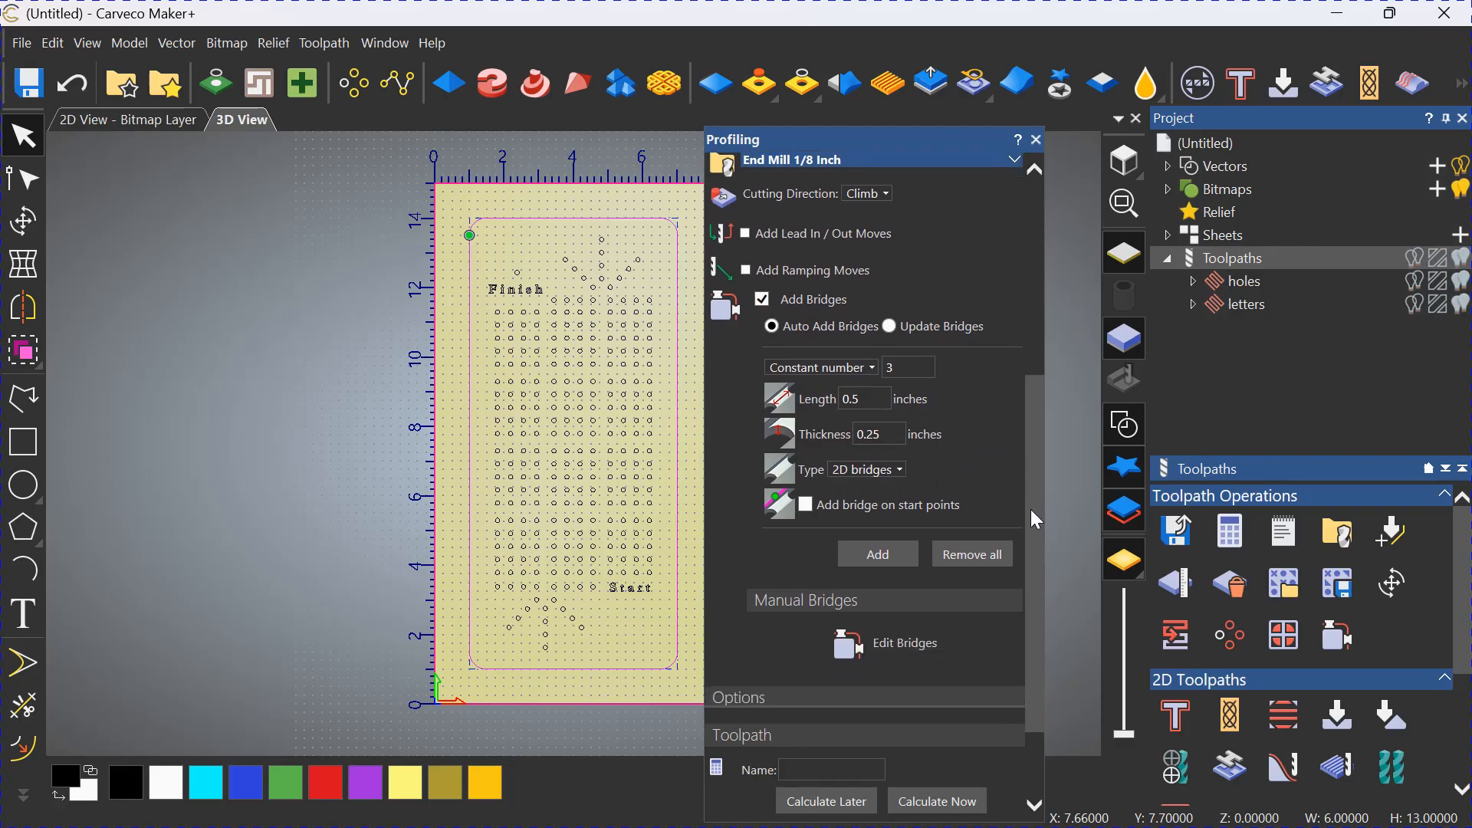
left_click(894, 550)
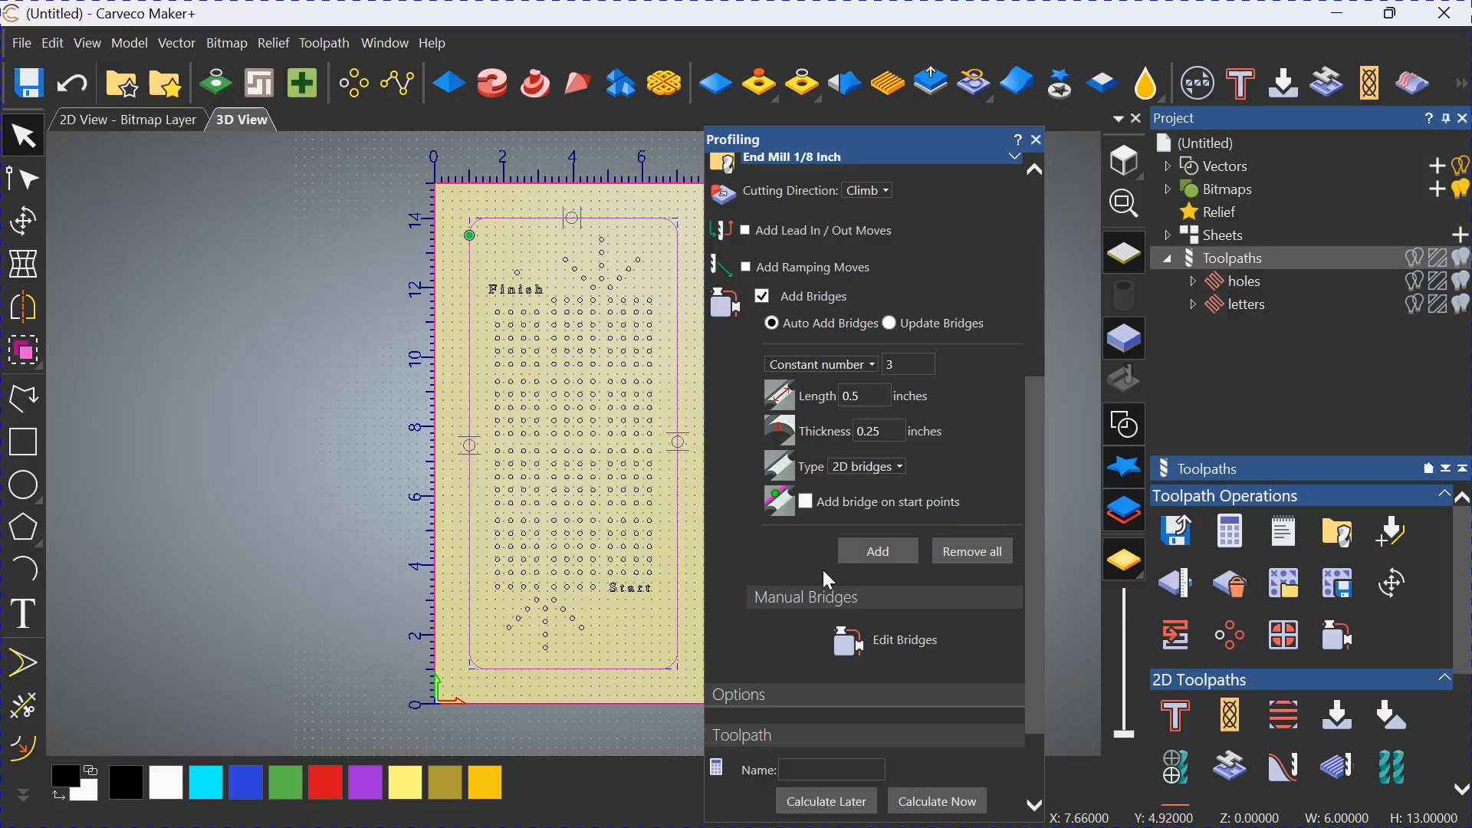
Name the profile toolpath "cut loose", calculate it immediately and close the profiling settings.
scroll(882, 529, "down", 3)
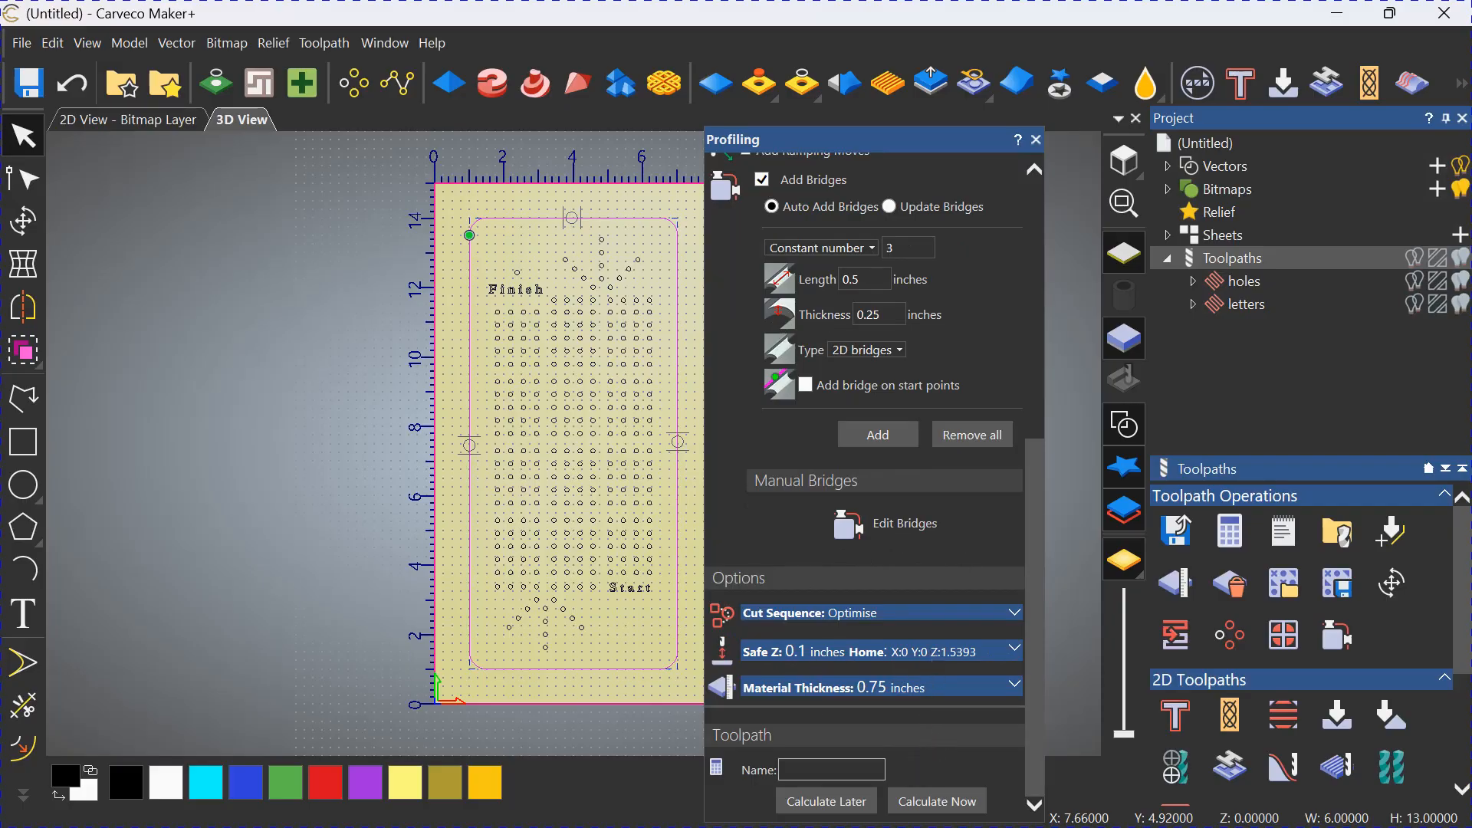
type("cut loose")
left_click(938, 801)
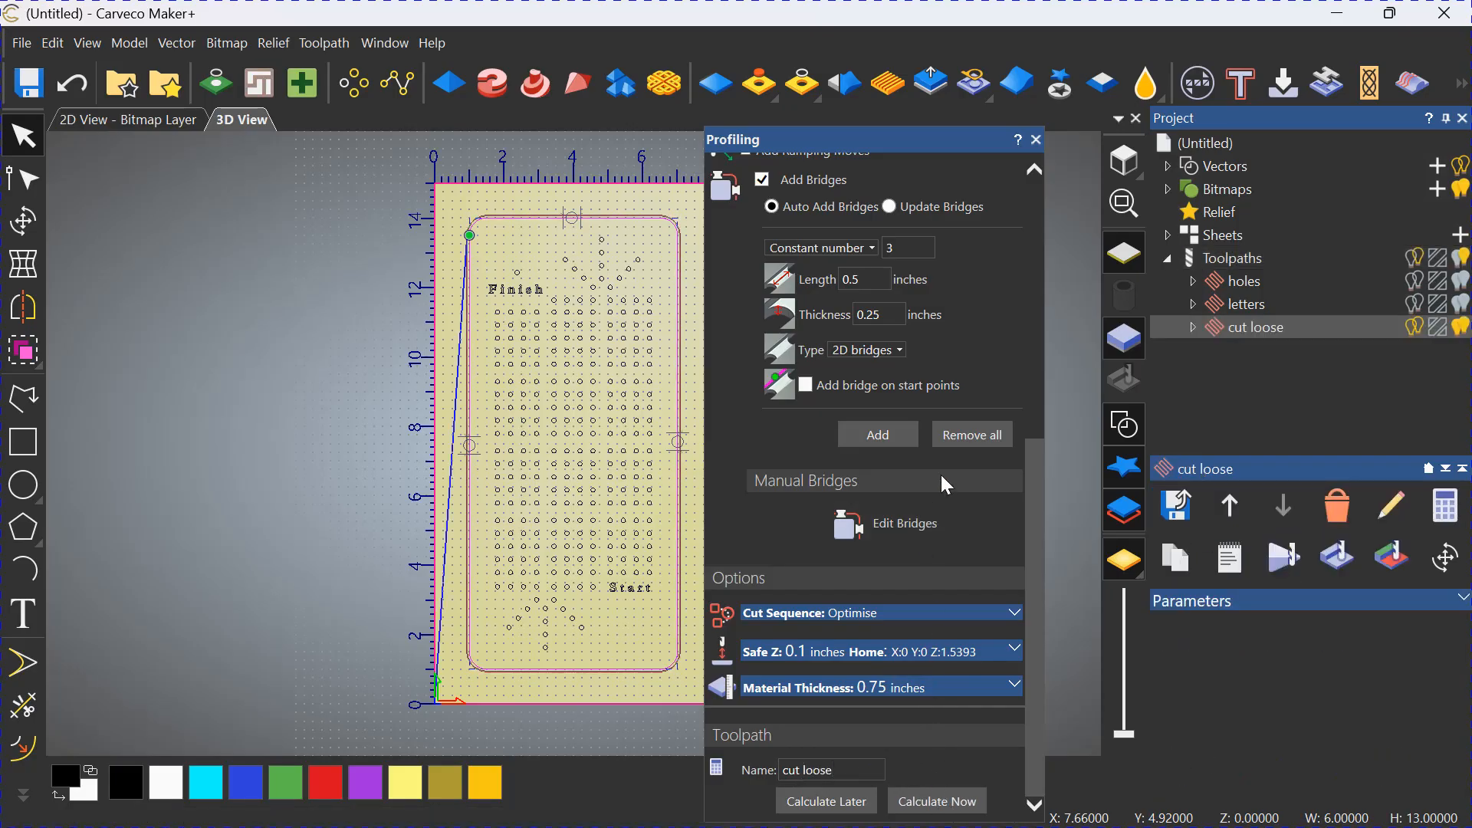
left_click(1037, 141)
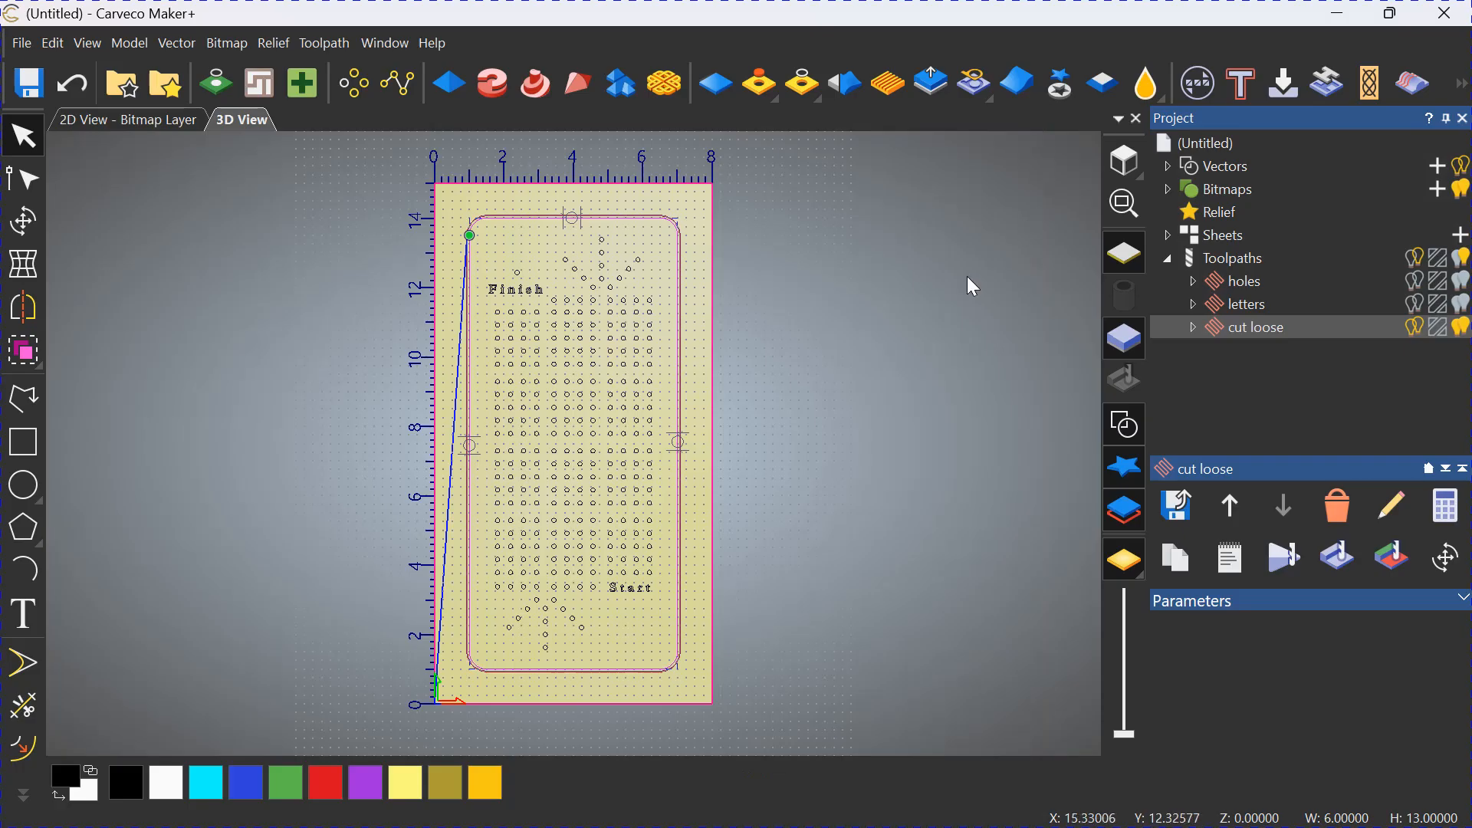
Simulate all toolpaths on the whole model at standard resolution.
right_click(1233, 257)
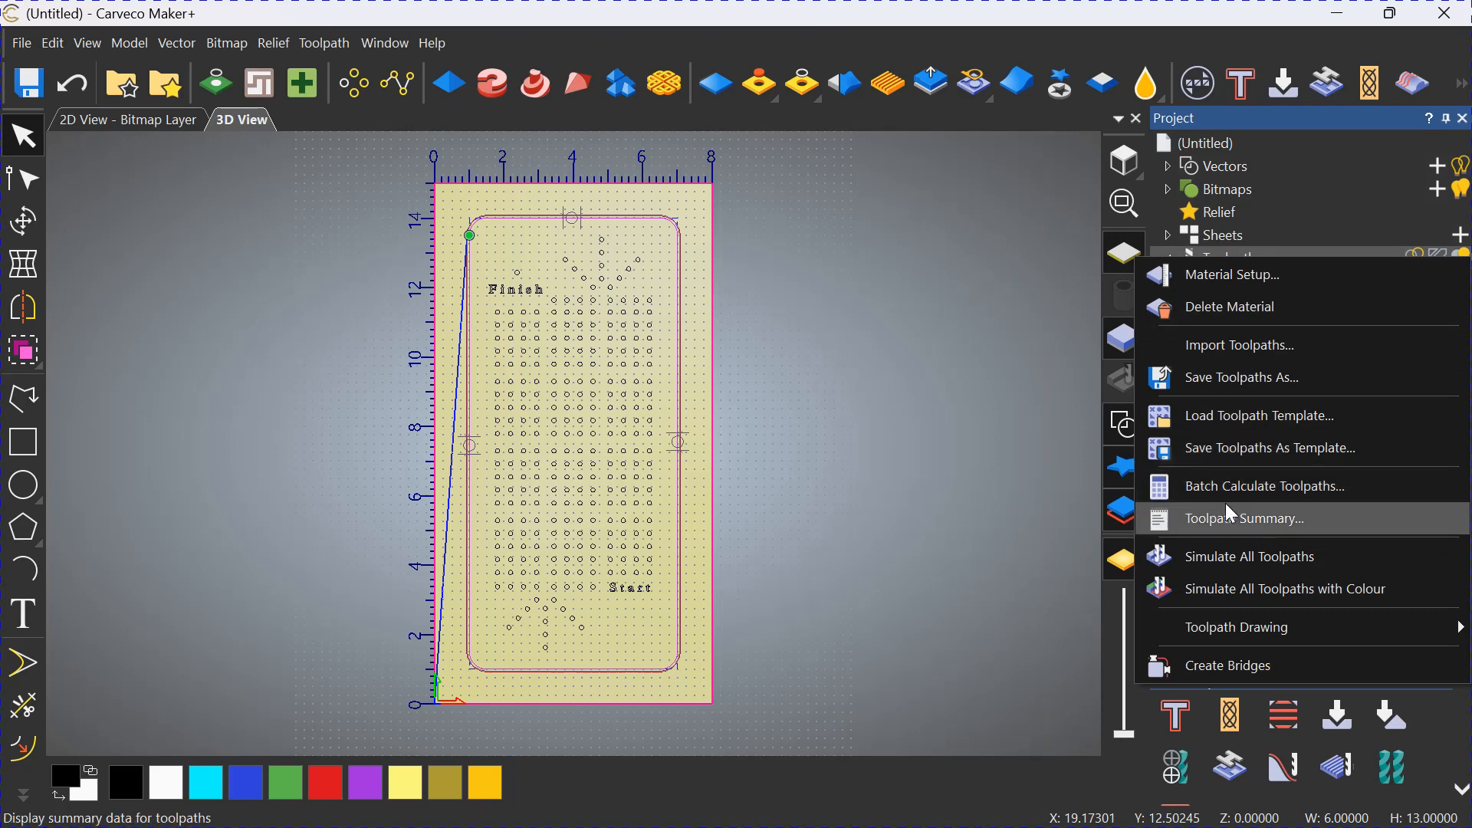
left_click(1235, 567)
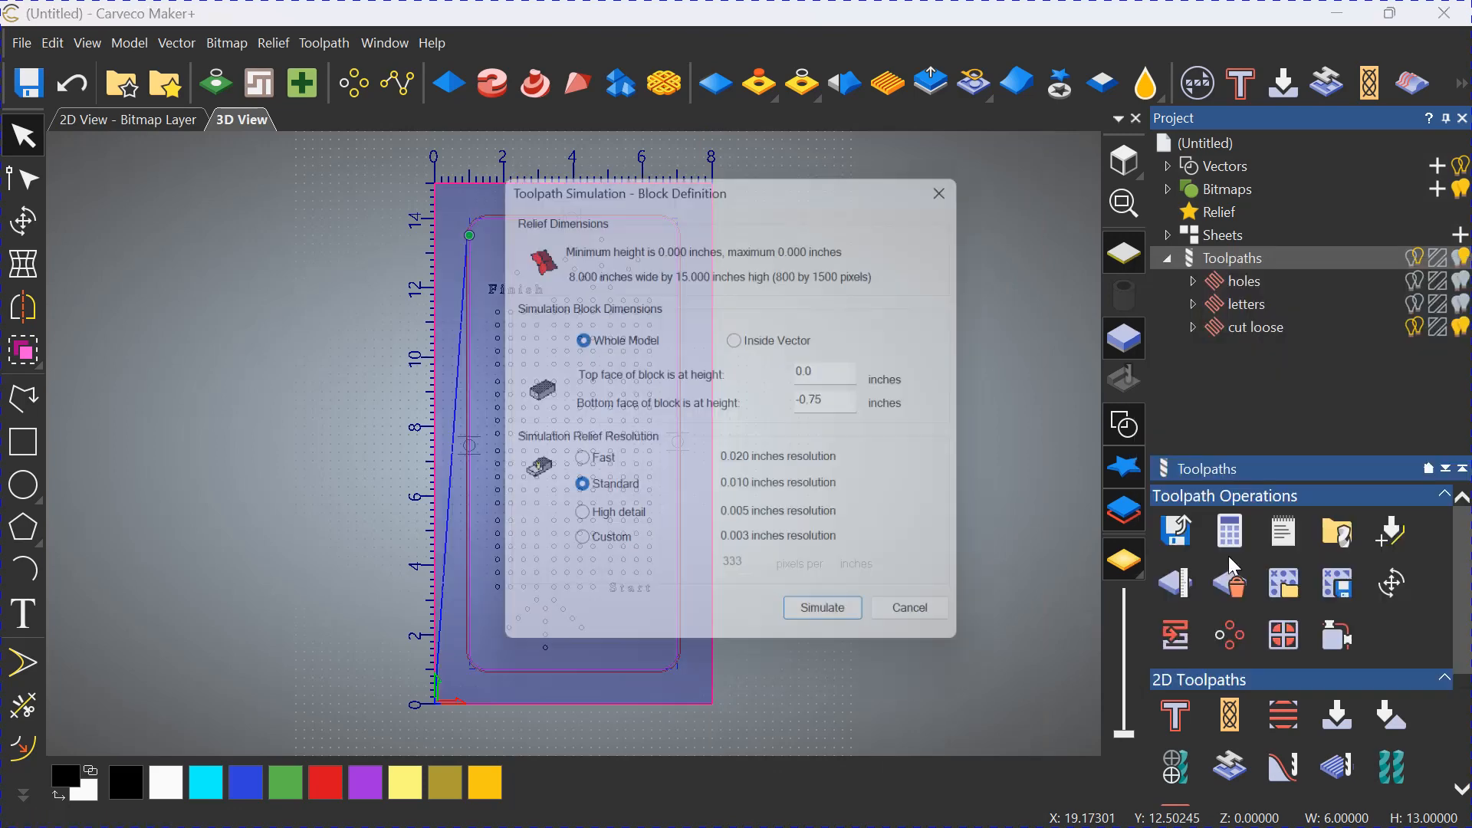
left_click(829, 630)
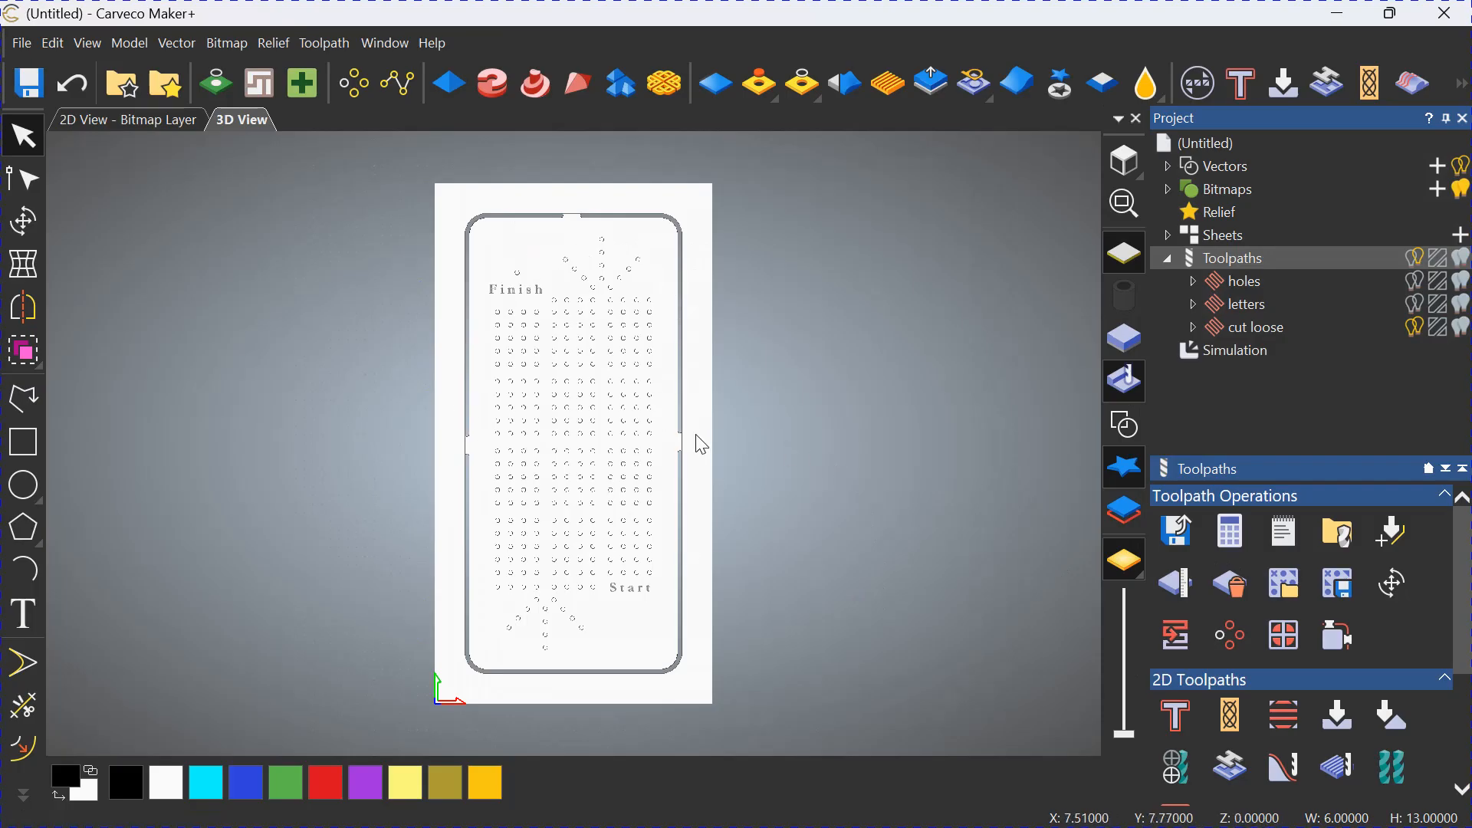
Render the simulation in the Wood - Sapele - H material and inspect the simulated cuts at several angles.
left_click(1240, 351)
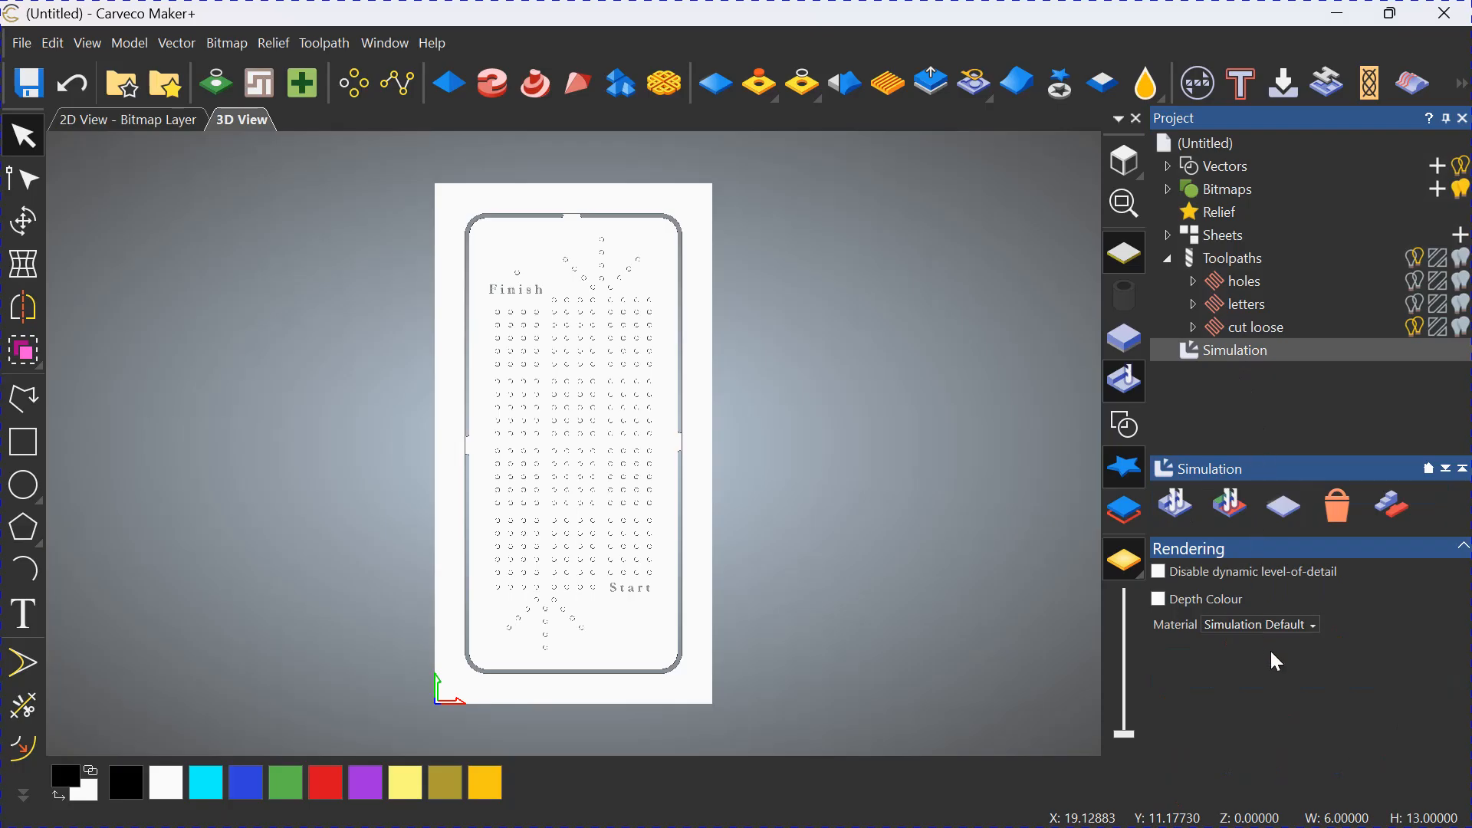
left_click(1314, 627)
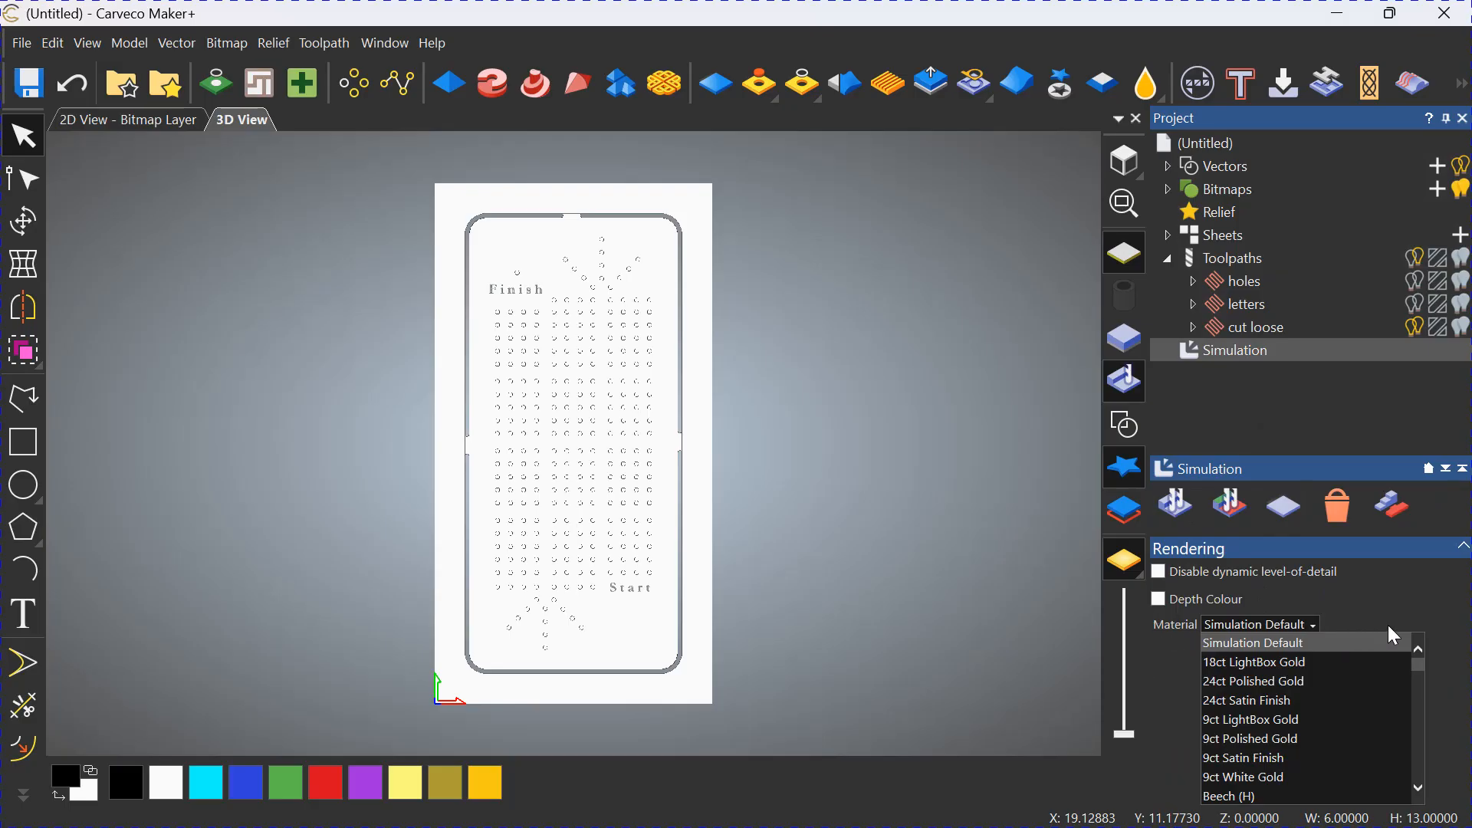
left_click_drag(1421, 666, 1422, 792)
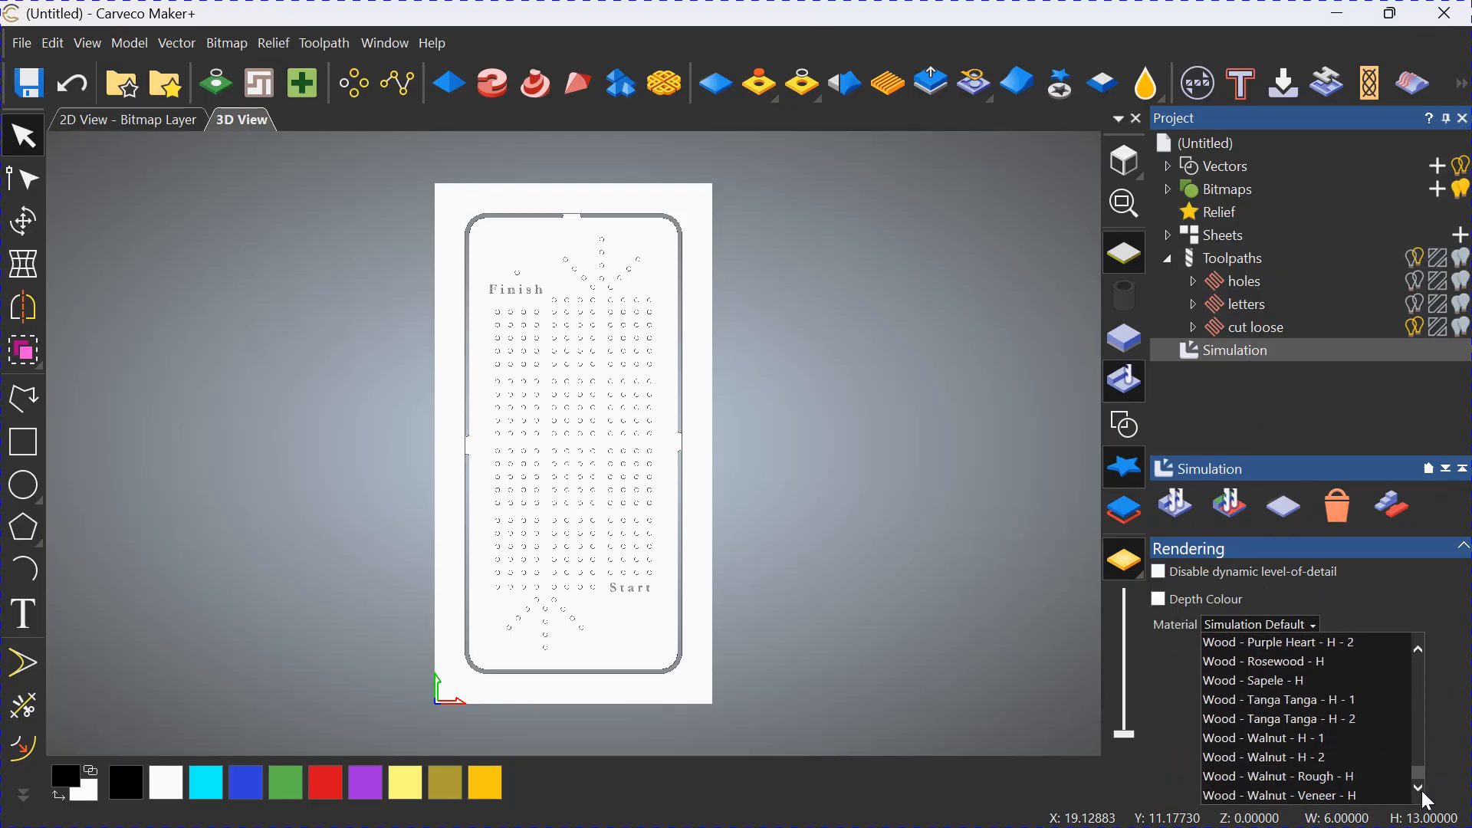
left_click(1269, 680)
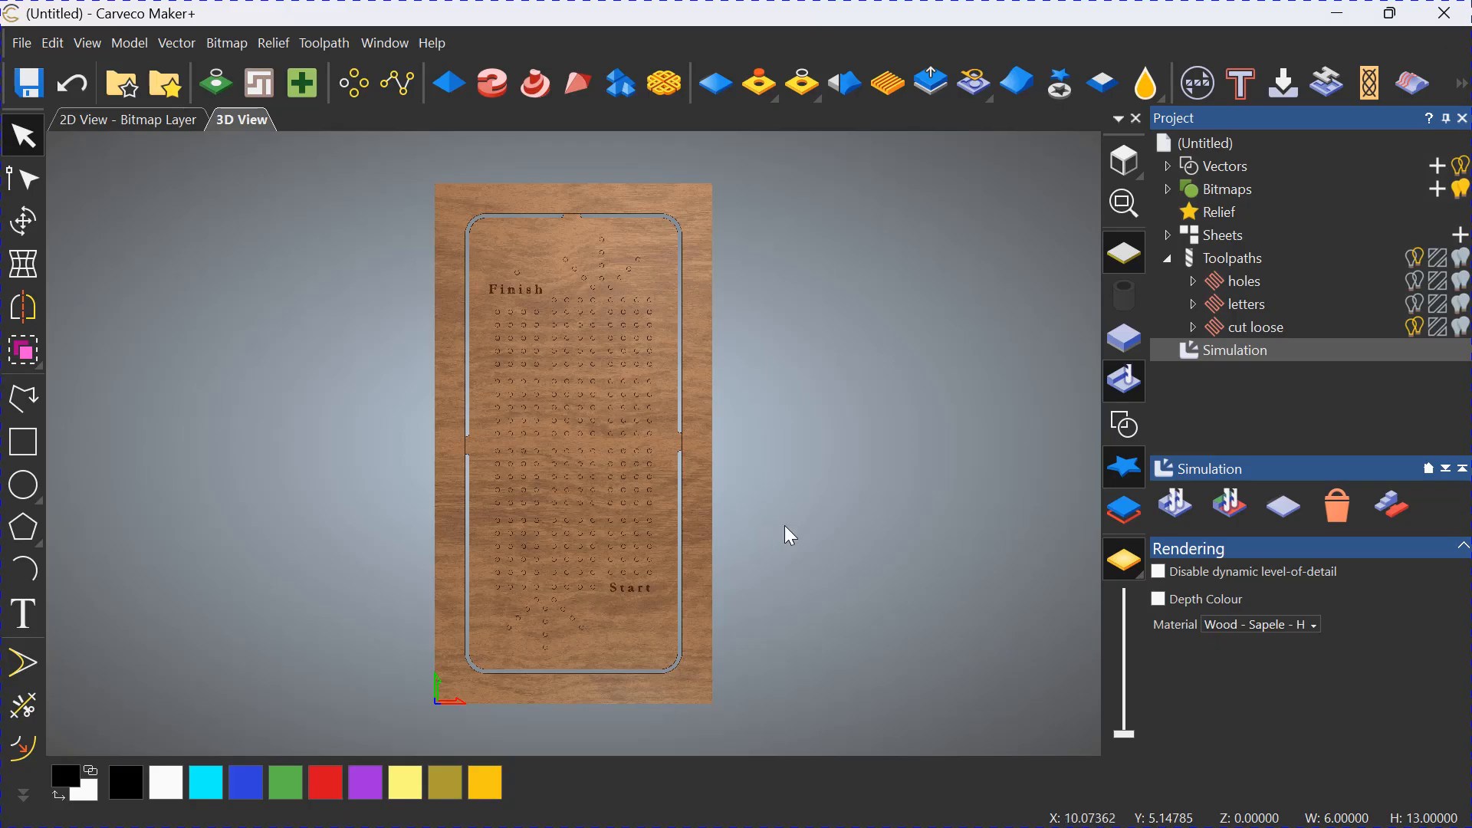
left_click_drag(784, 526, 798, 486)
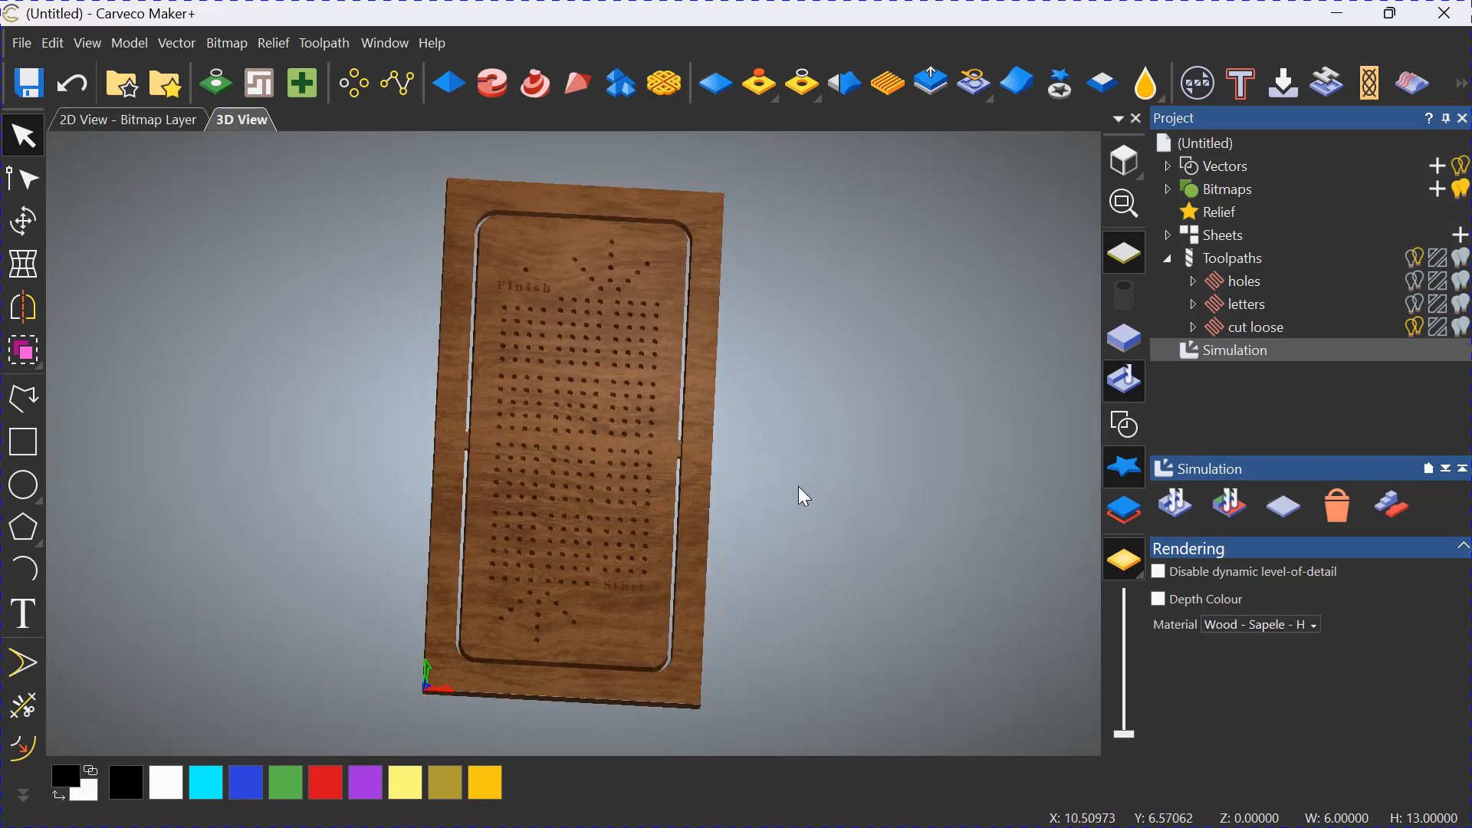
left_click_drag(631, 533, 667, 483)
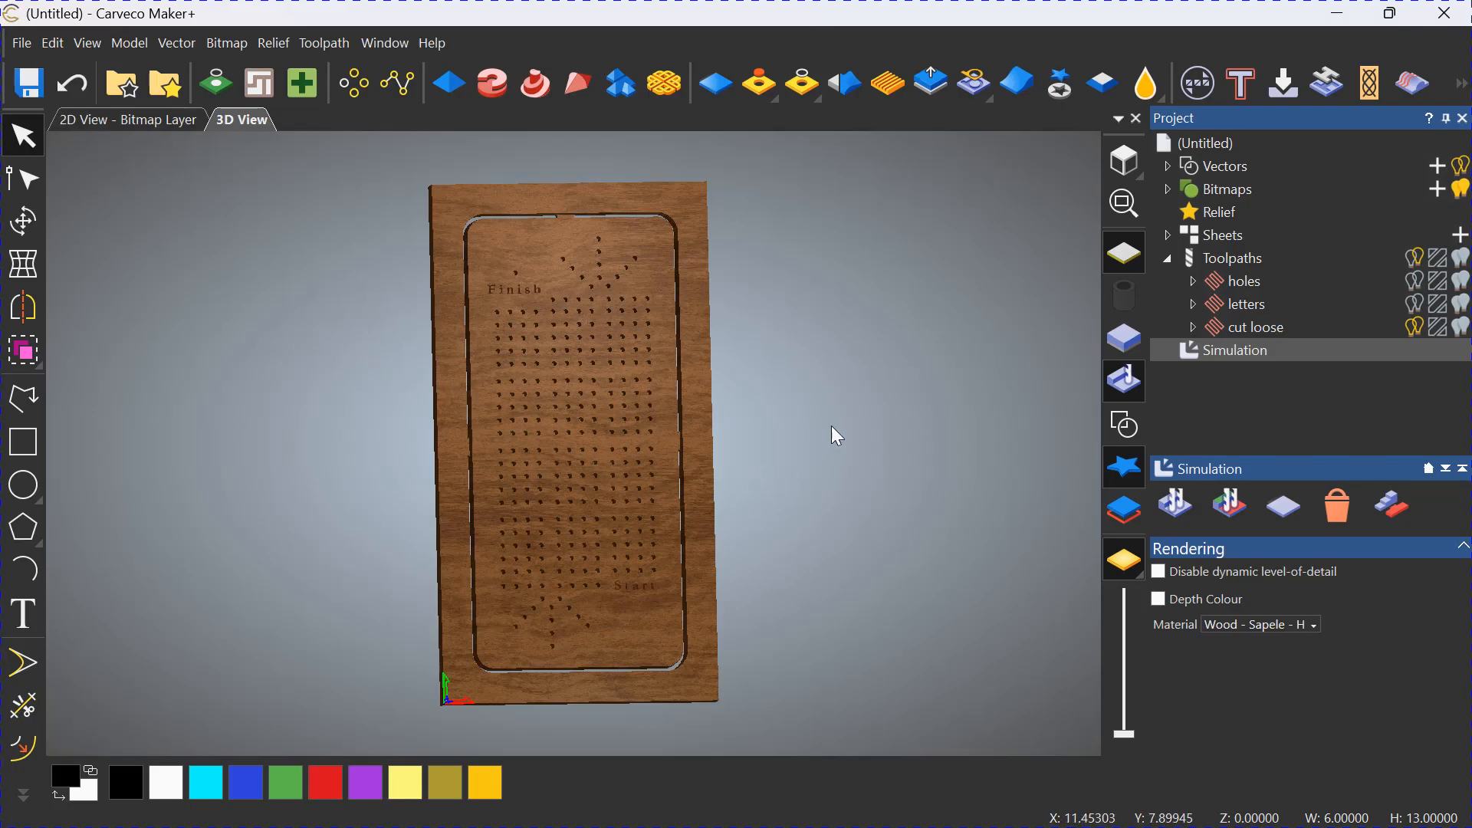
left_click_drag(796, 368, 863, 363)
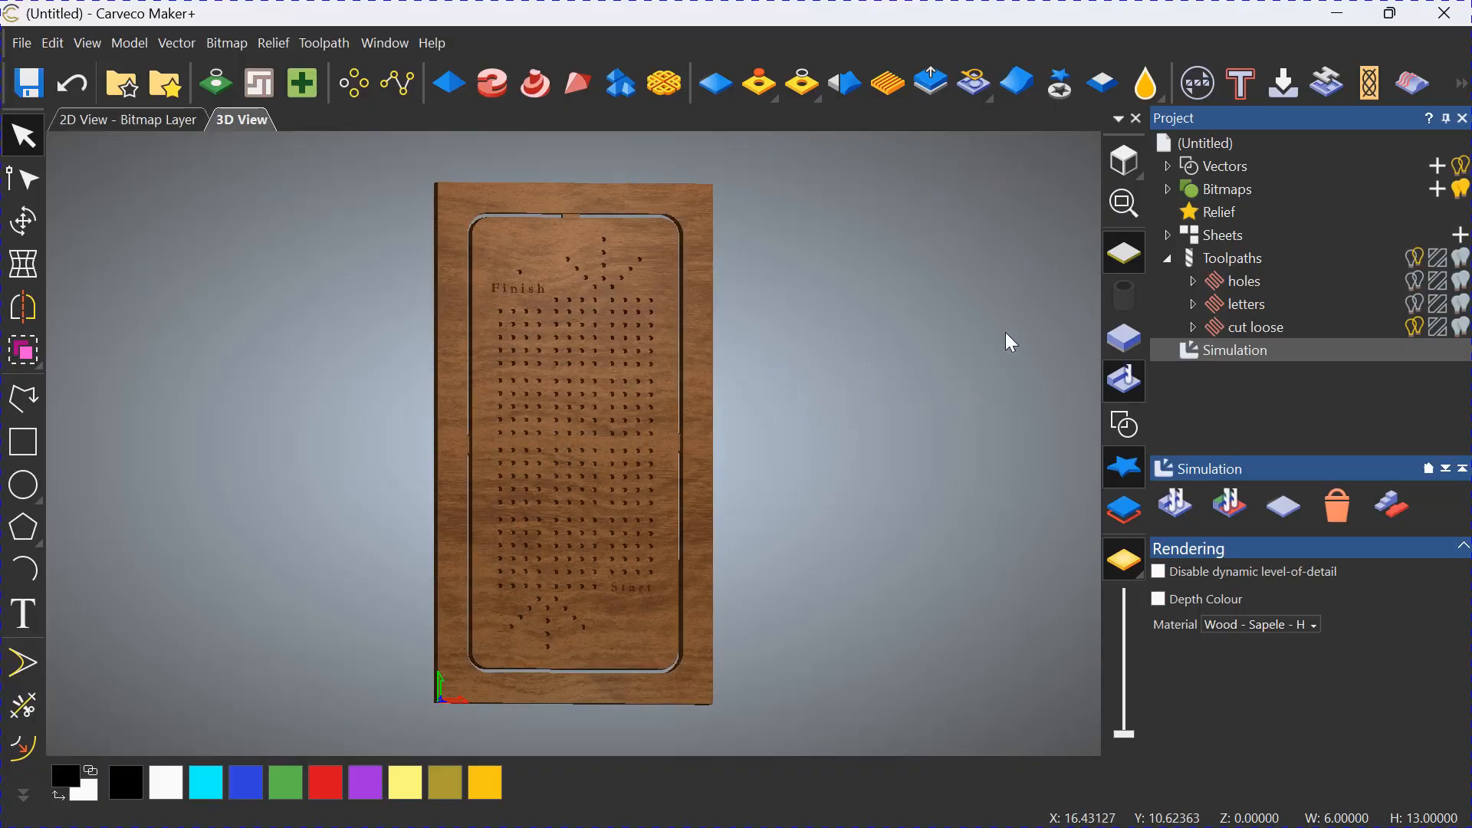
Start saving the toolpaths and exclude "holes" and "cut loose" so only "letters" goes into the output file.
left_click(1223, 253)
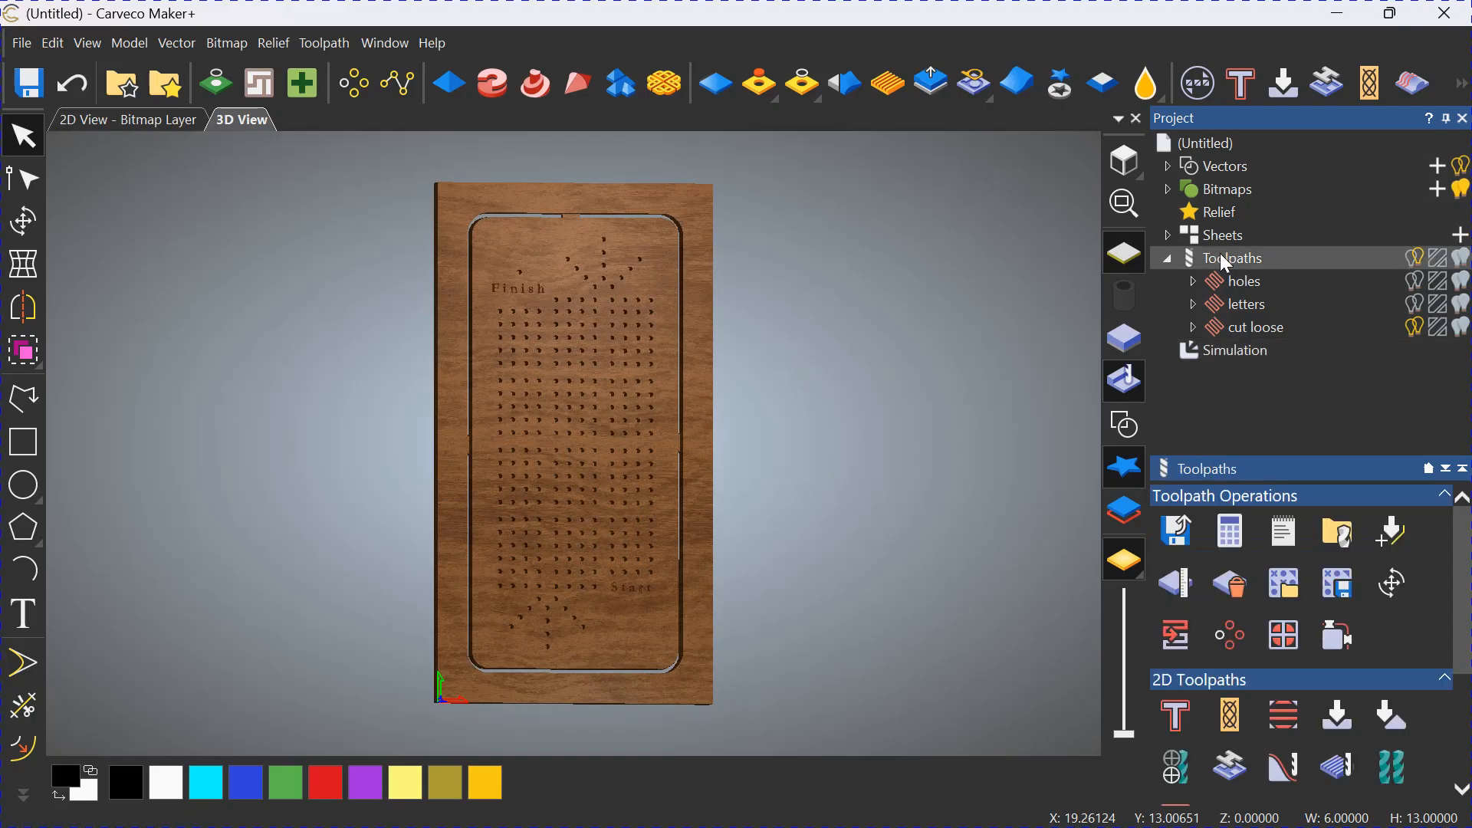
left_click(1178, 529)
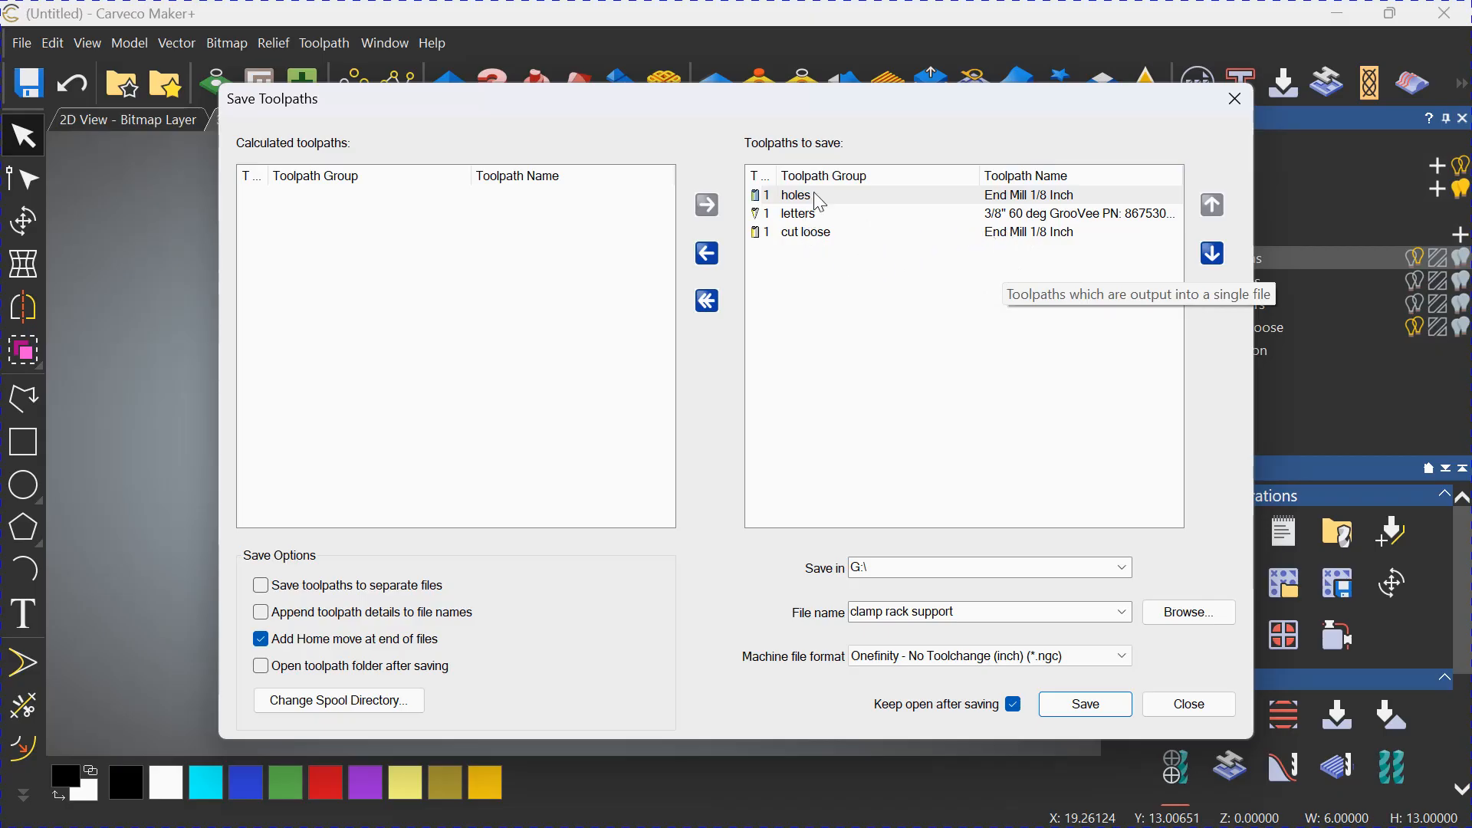
left_click(708, 256)
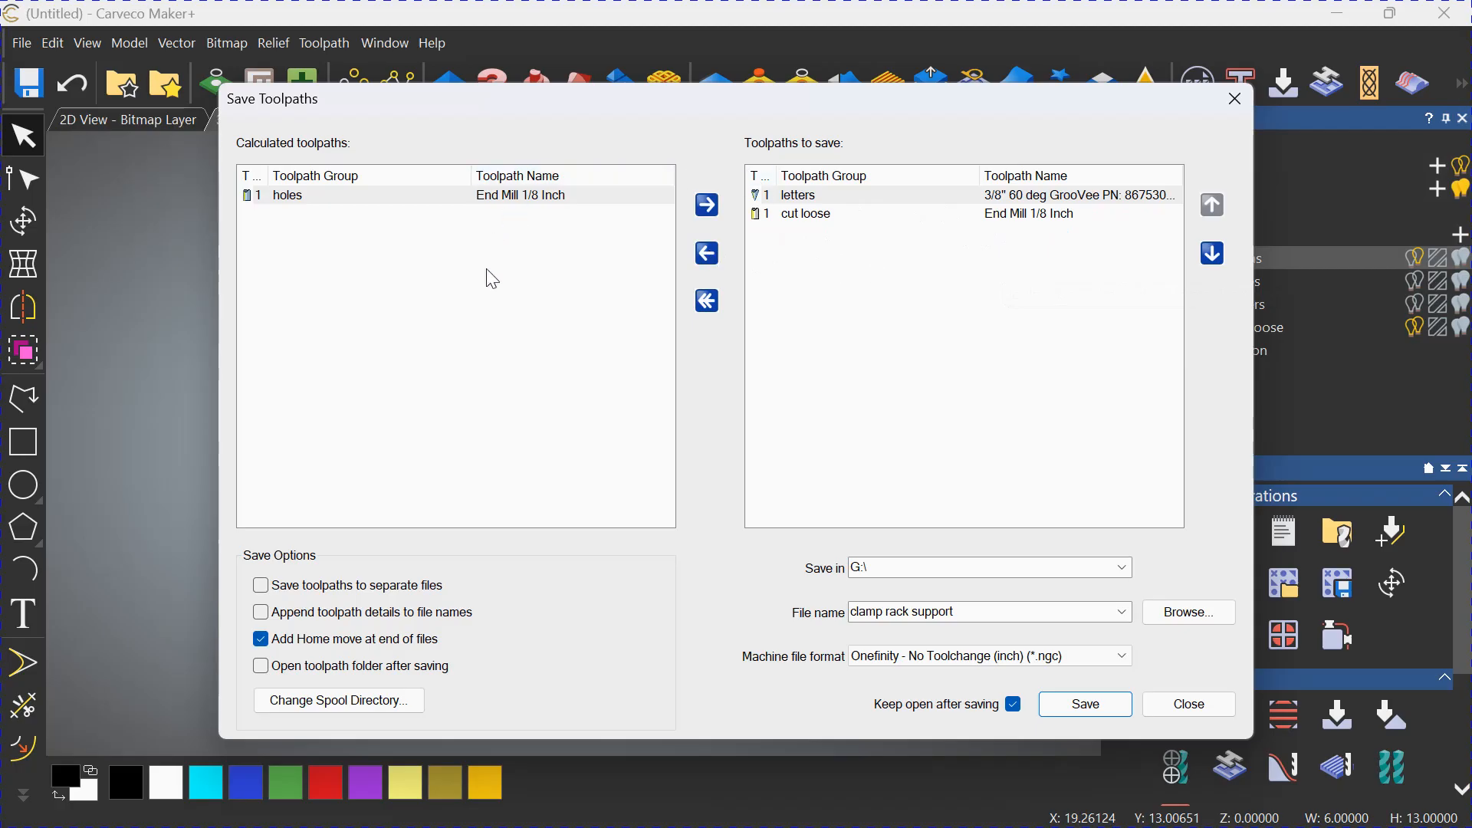
left_click(820, 217)
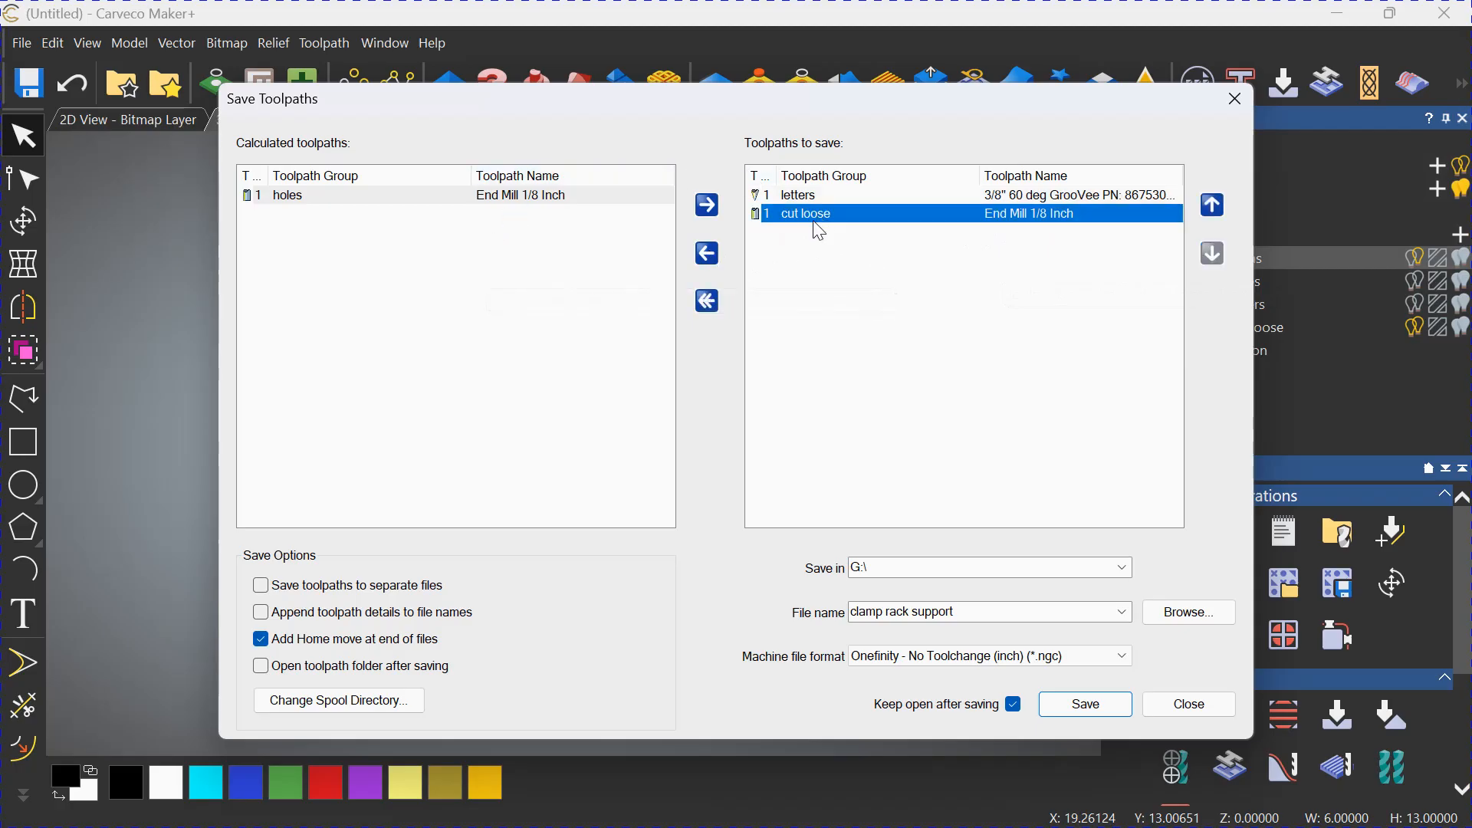
left_click(709, 256)
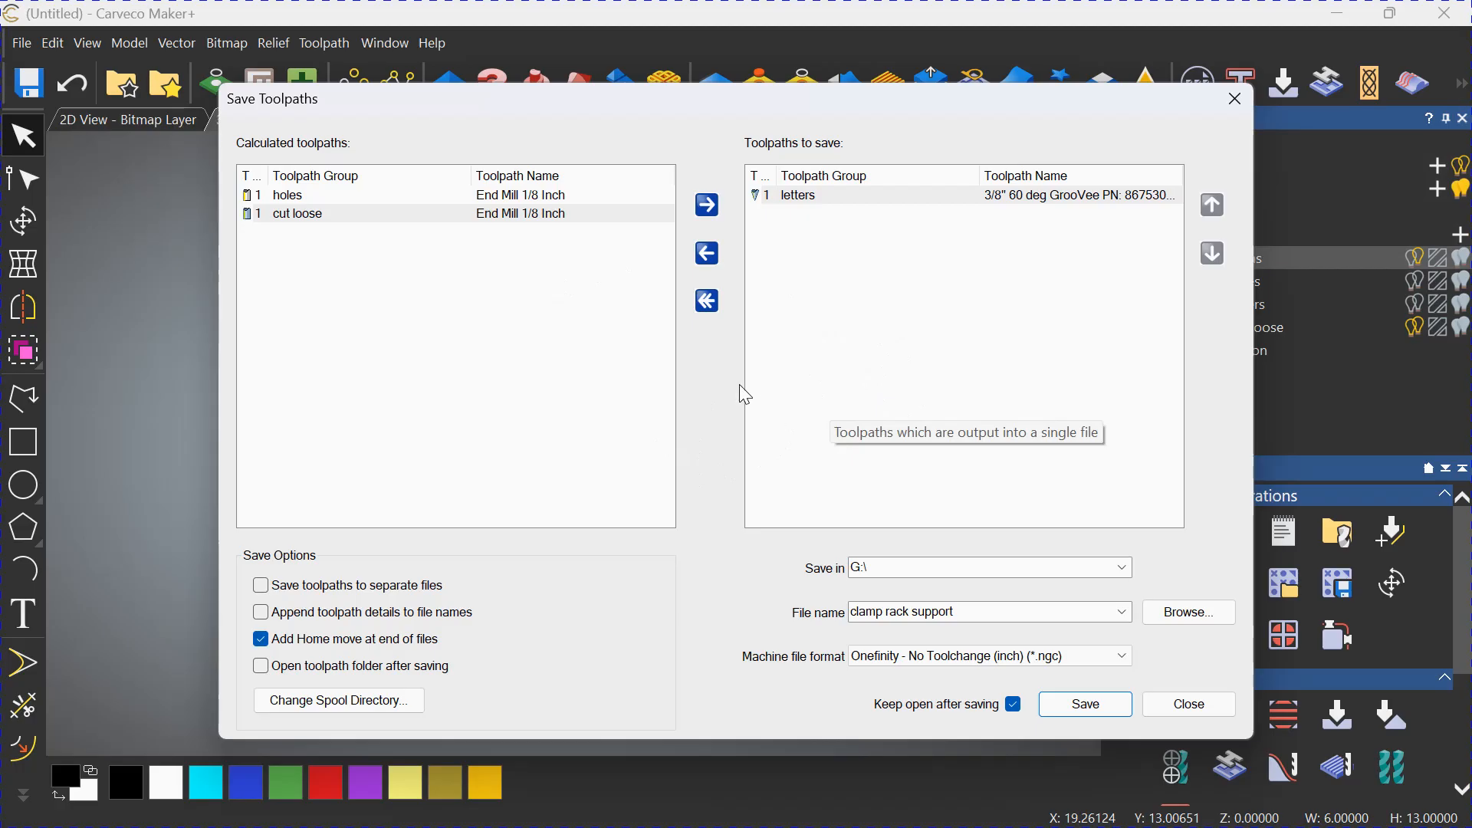
Name the output file for the "letters" toolpath "cribagge tool one 60 vee".
left_click_drag(962, 611, 853, 616)
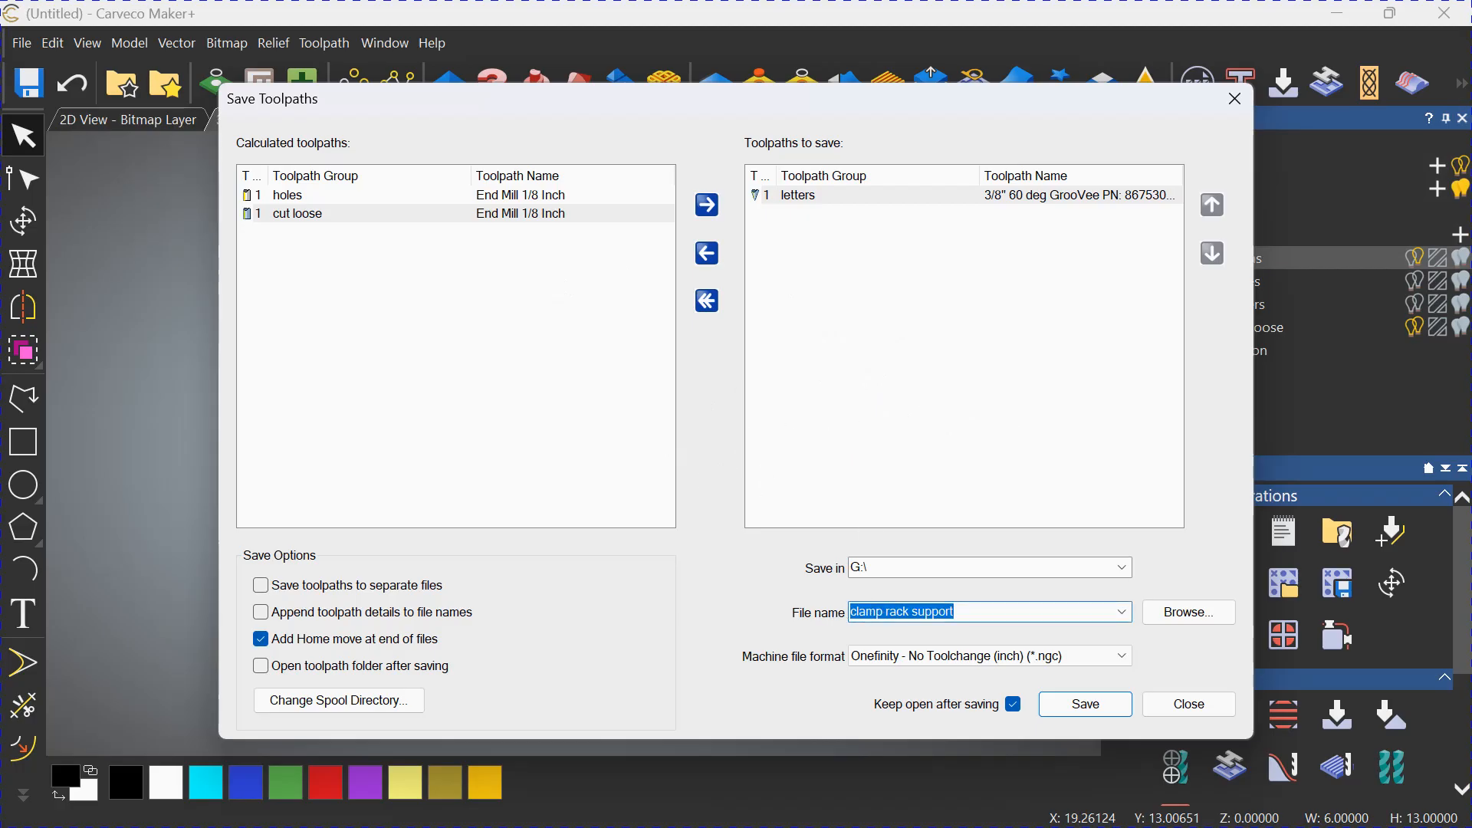
type("cribba")
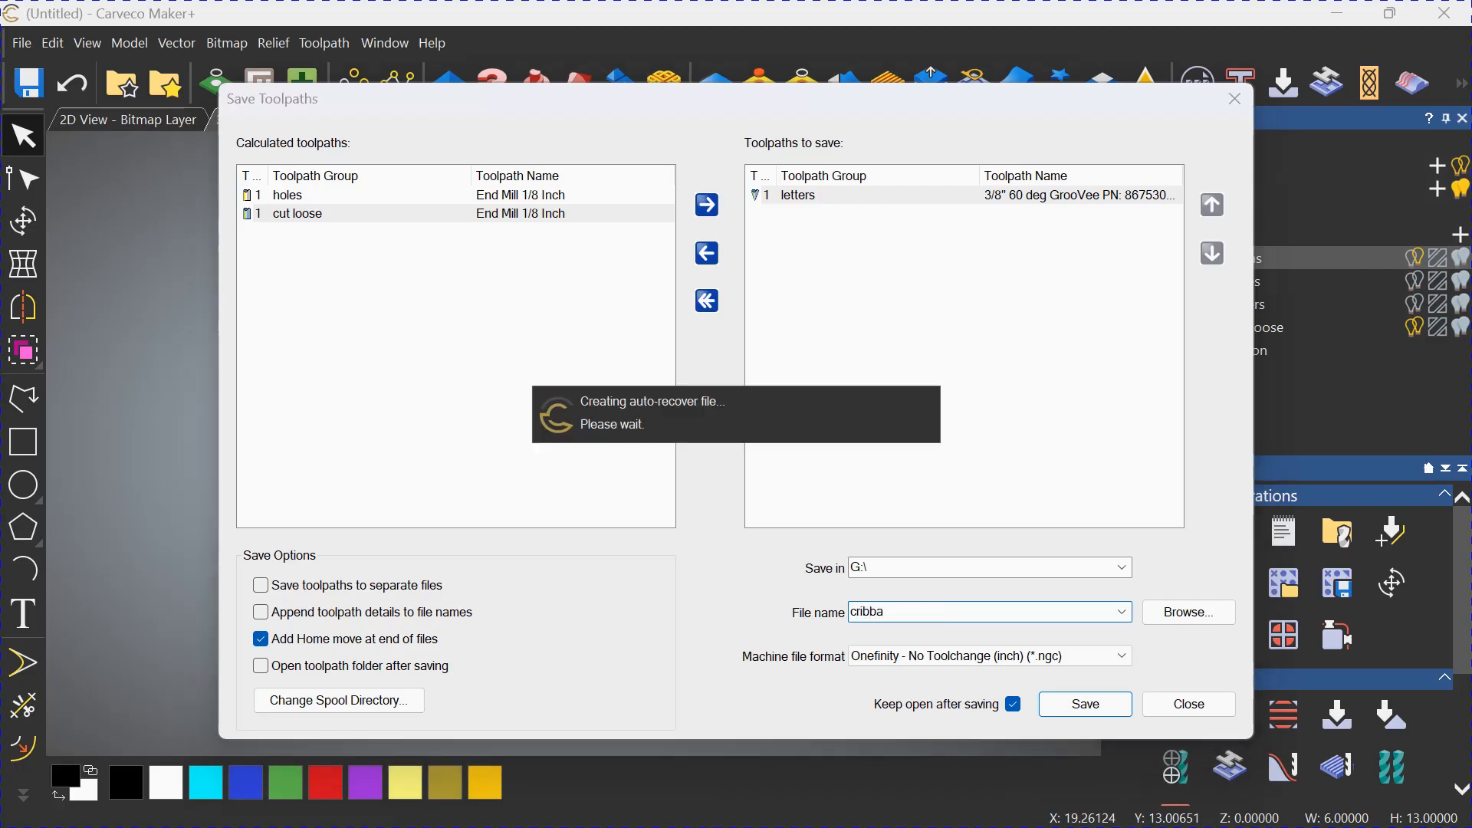
type("ge")
key("BackSpace")
key("BackSpace")
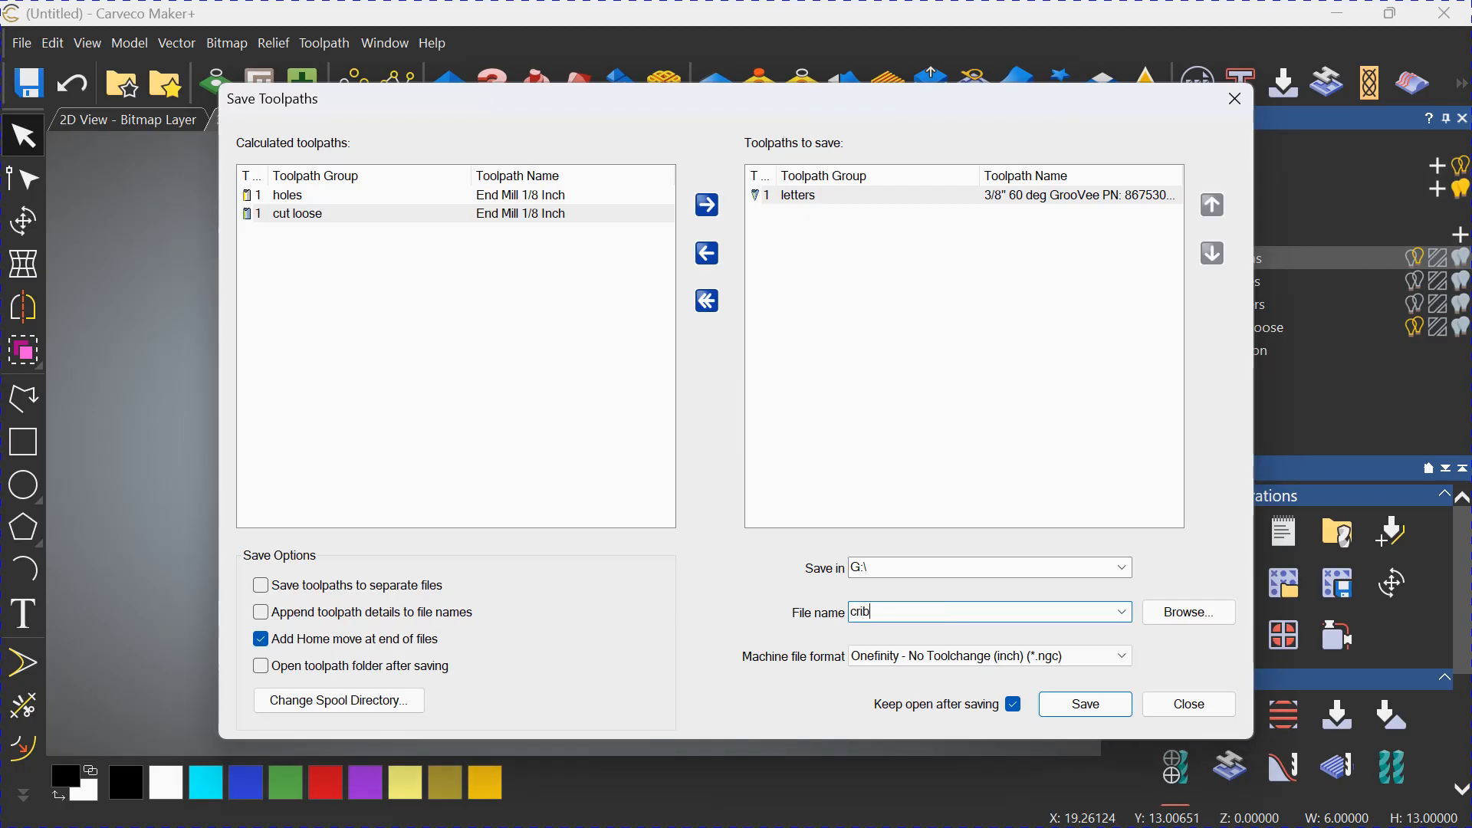
type("bagge tool one")
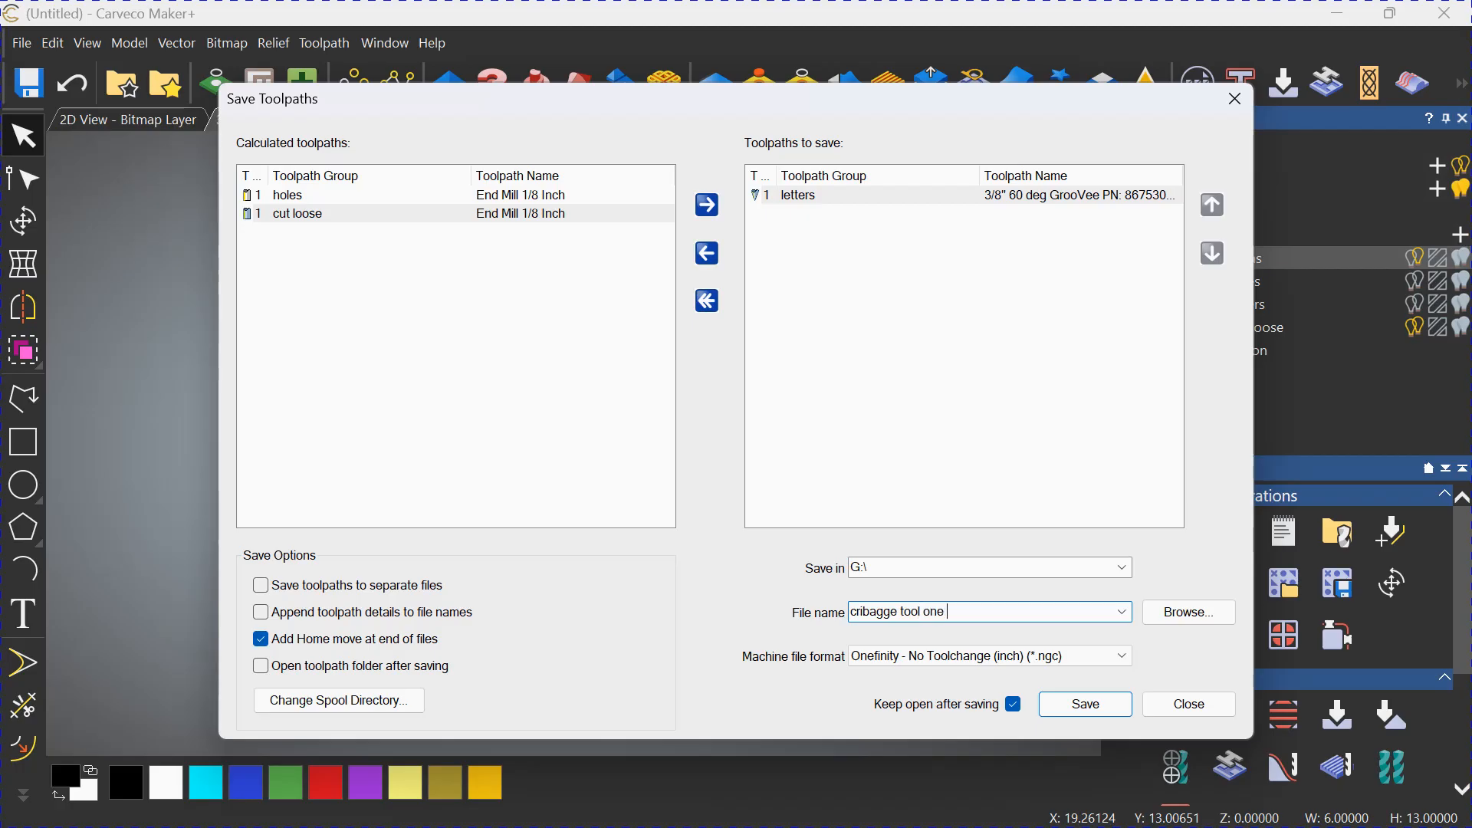
type(" 60 vee")
Replace "letters" in the output list with the "holes" and "cut loose" toolpaths, ordered so "holes" runs first.
left_click(799, 197)
left_click(707, 254)
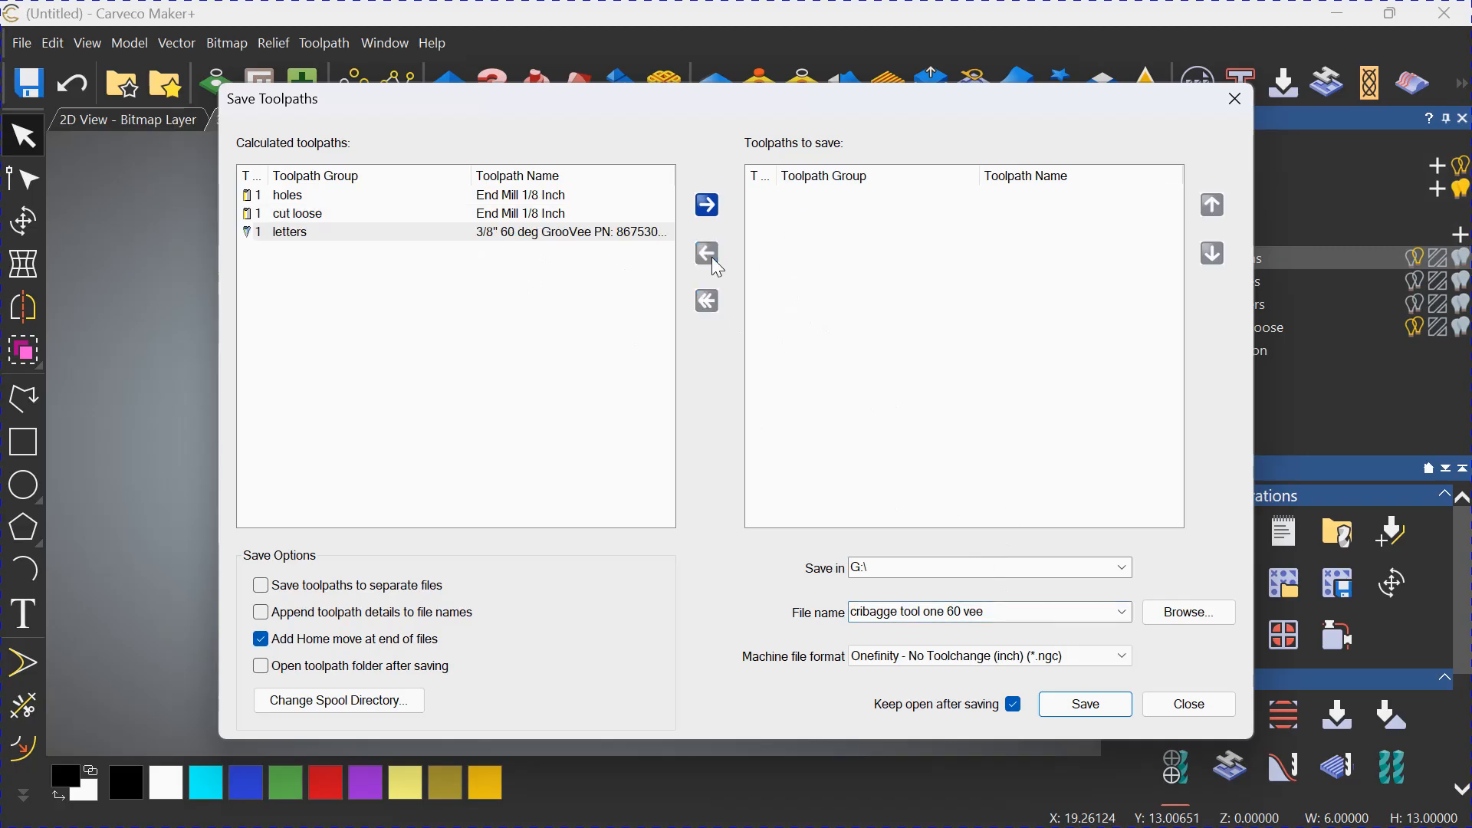
left_click(569, 214)
left_click(708, 206)
left_click(569, 196)
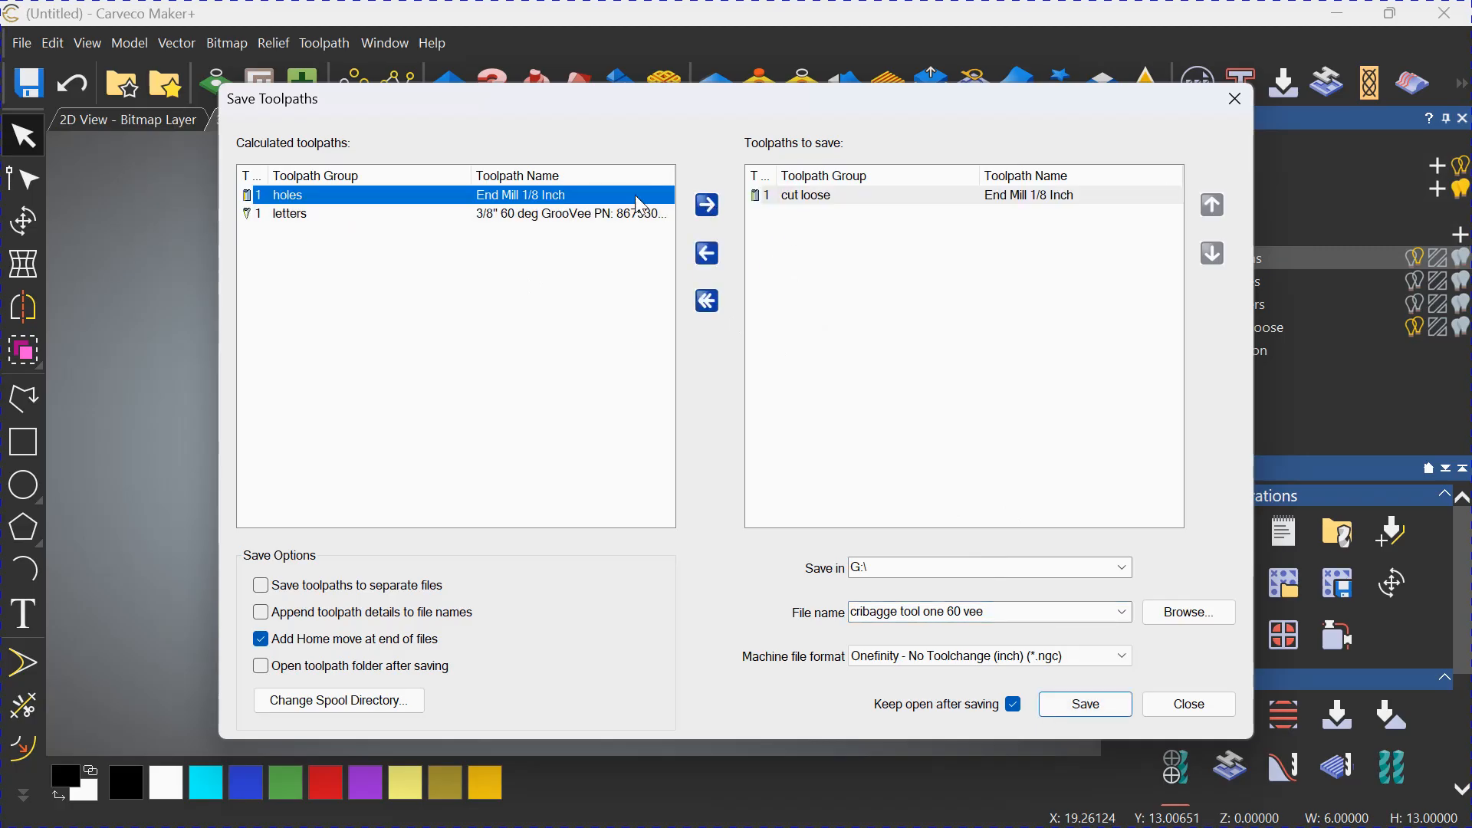
left_click(713, 205)
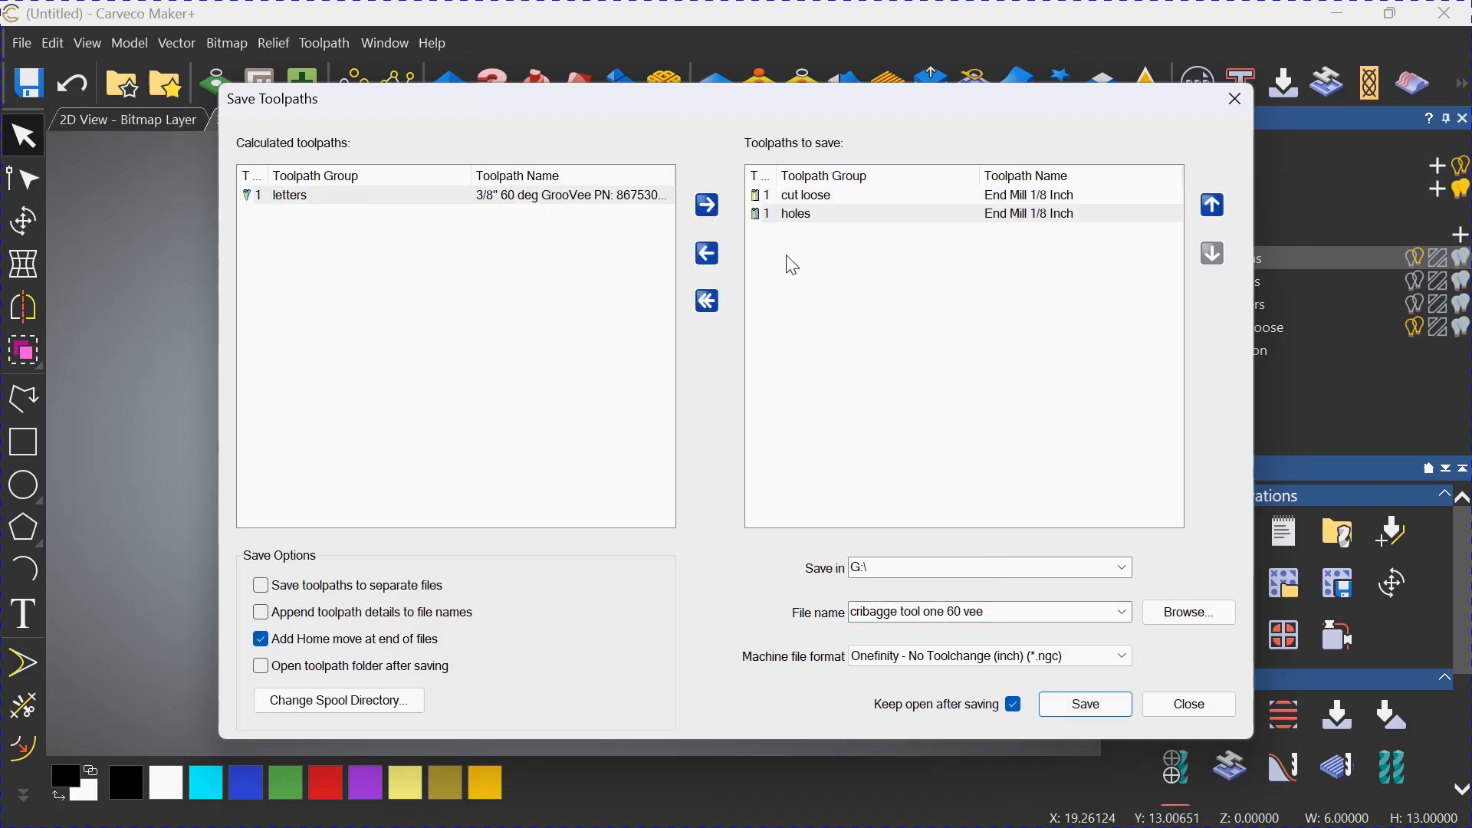
left_click(1212, 206)
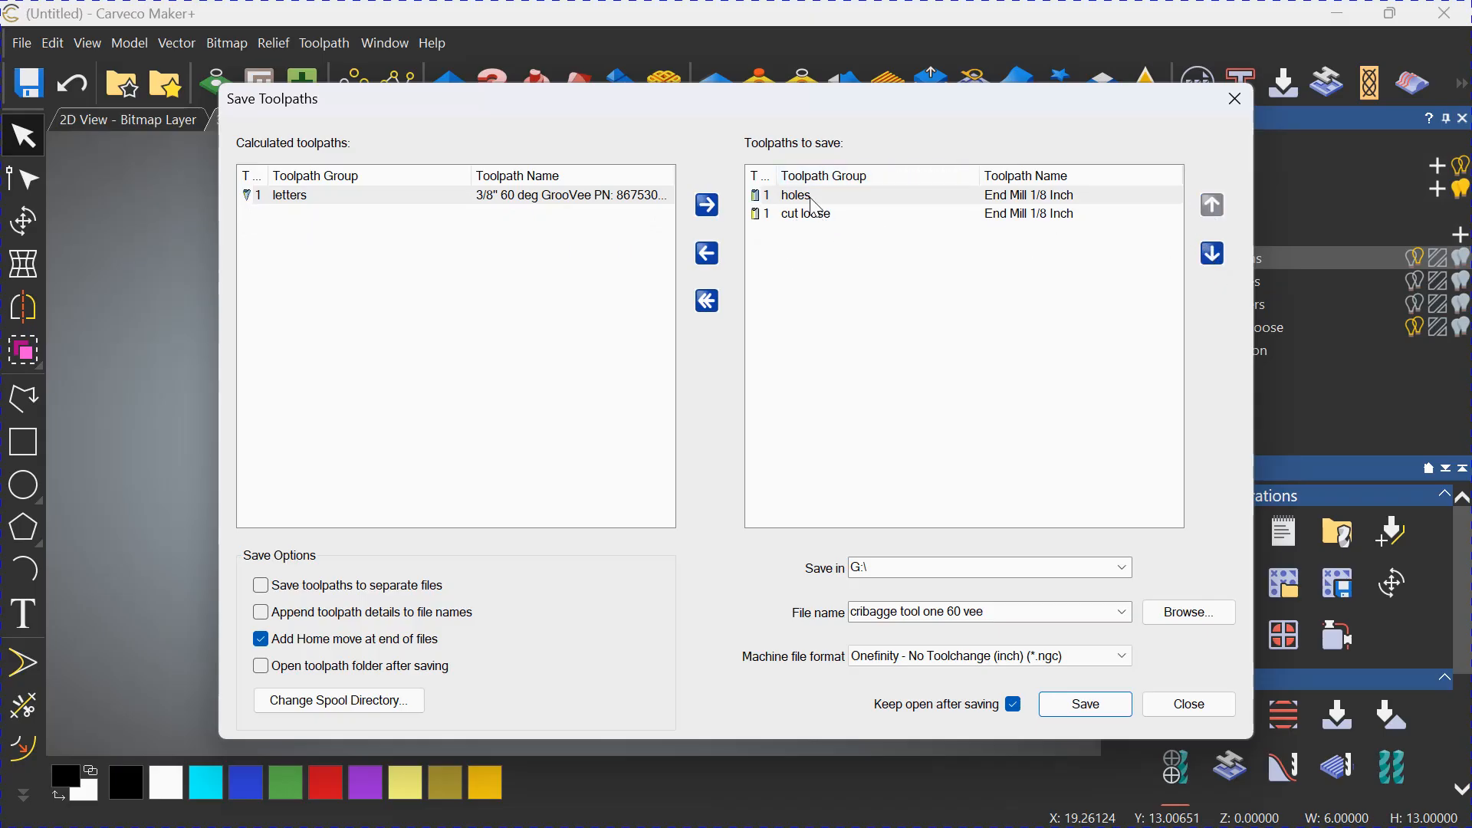
Change the ending of the output file name to "two 1 8 m" for the end mill toolpaths and close the toolpath saving dialog.
left_click(972, 611)
double_click(972, 611)
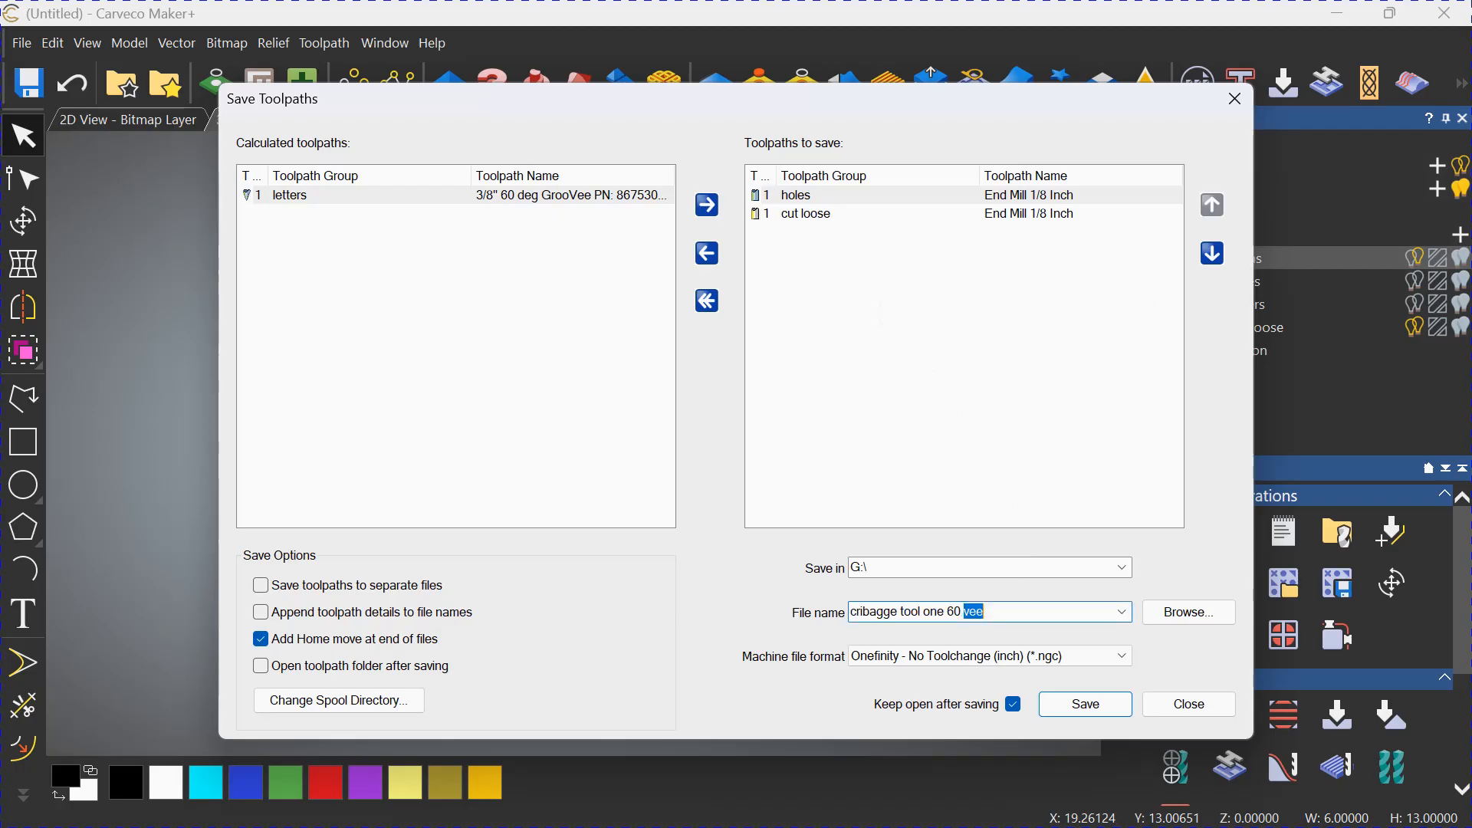
key("BackSpace")
key("BackSpace")
key("BackSpace")
key("BackSpace")
key("BackSpace")
key("BackSpace")
type("two 1 8 m")
left_click(1235, 99)
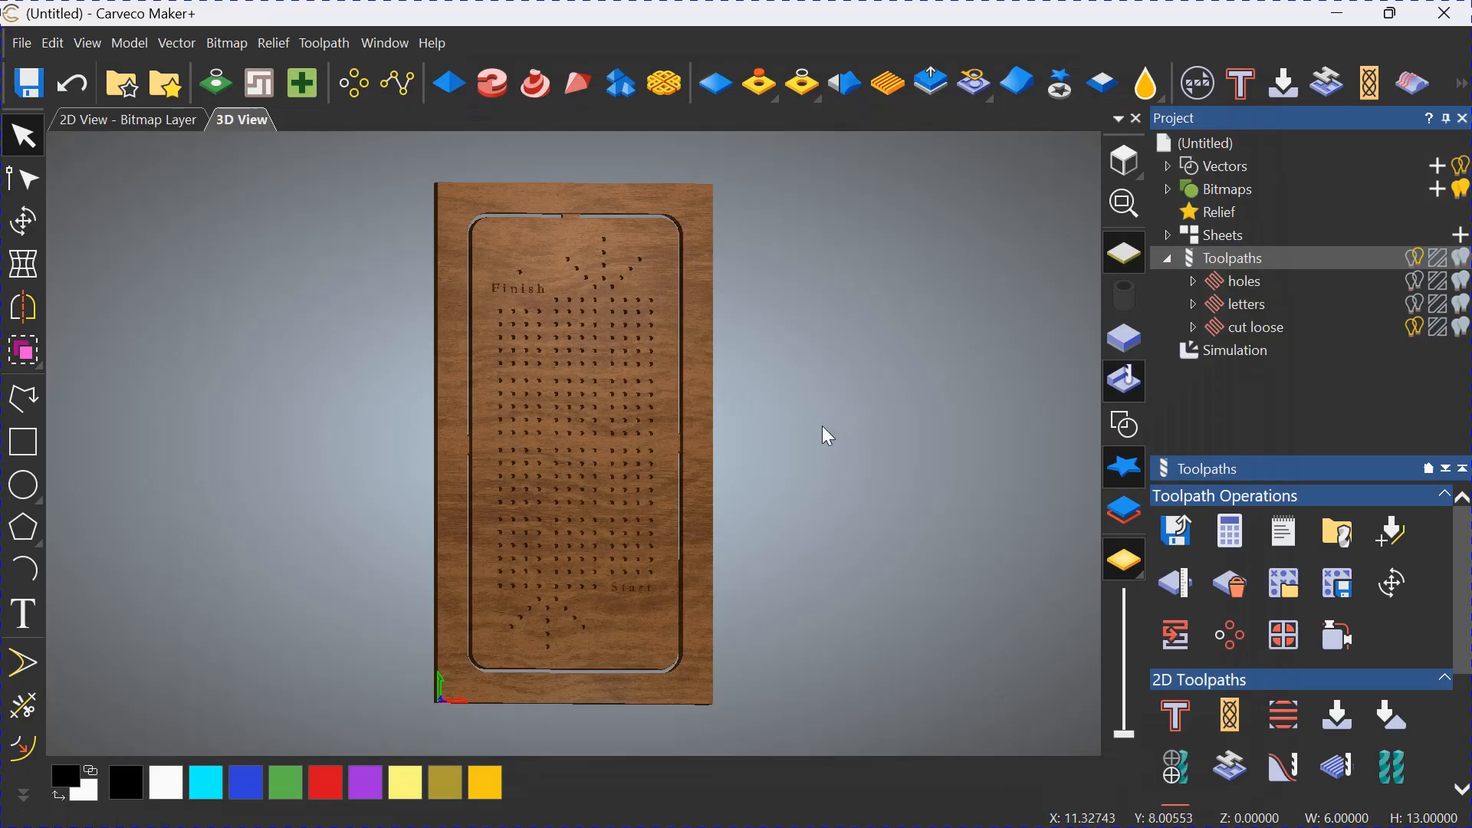
left_click_drag(848, 493, 857, 414)
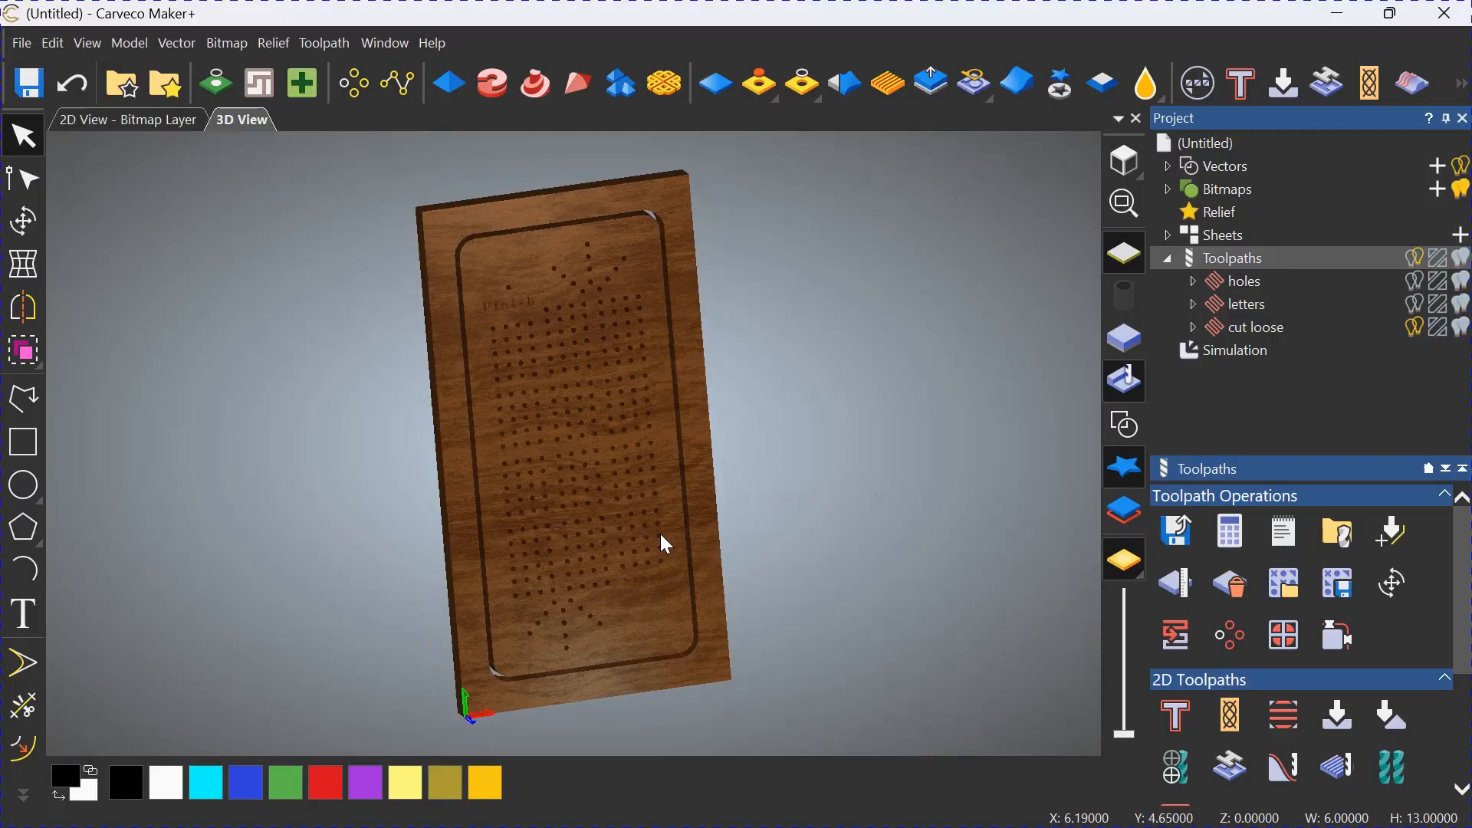